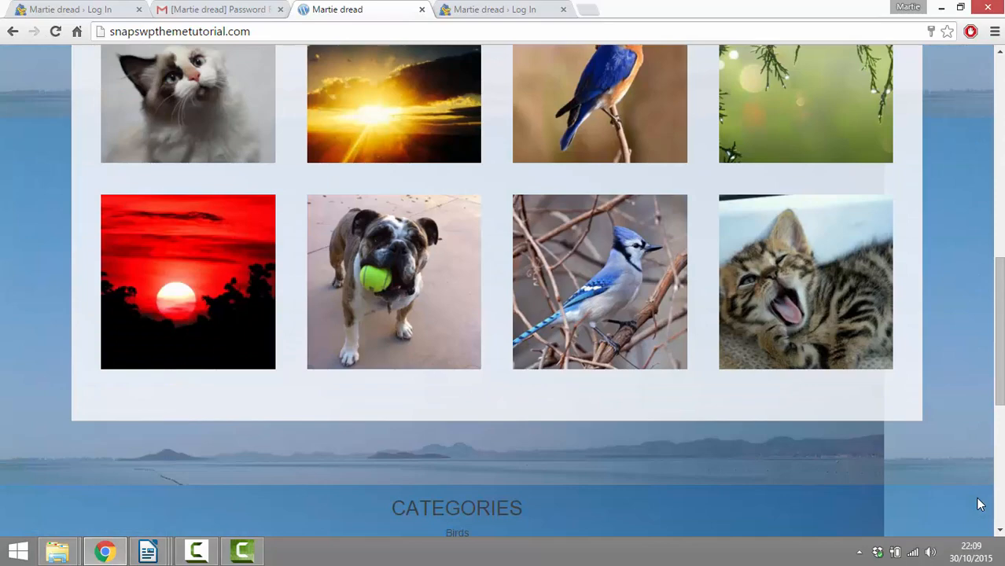
- Look through the home page's blue-background and dark-patterned designs, from the header and photo grid down to the footer lists
scroll(980, 504, "down", 5)
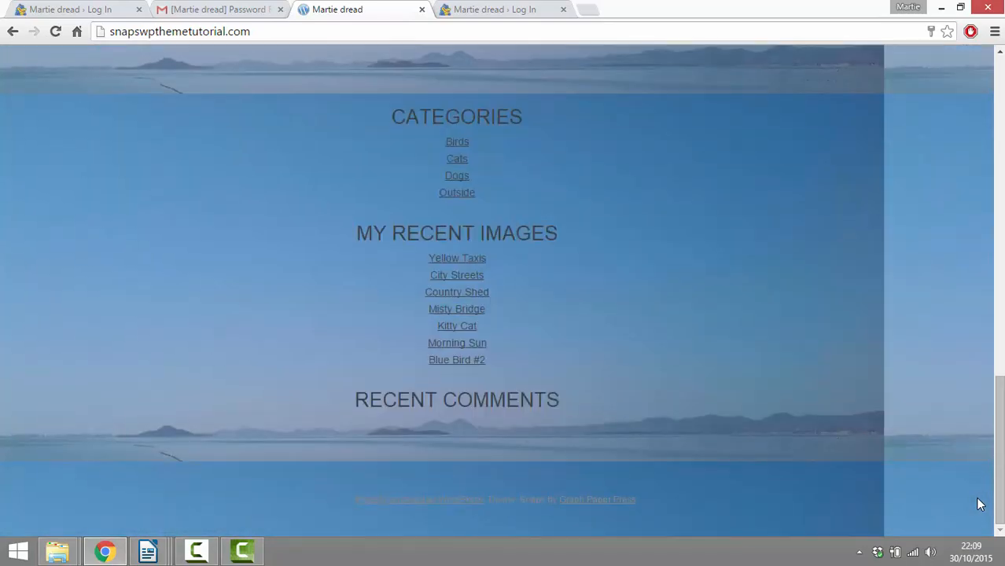
scroll(980, 504, "up", 8)
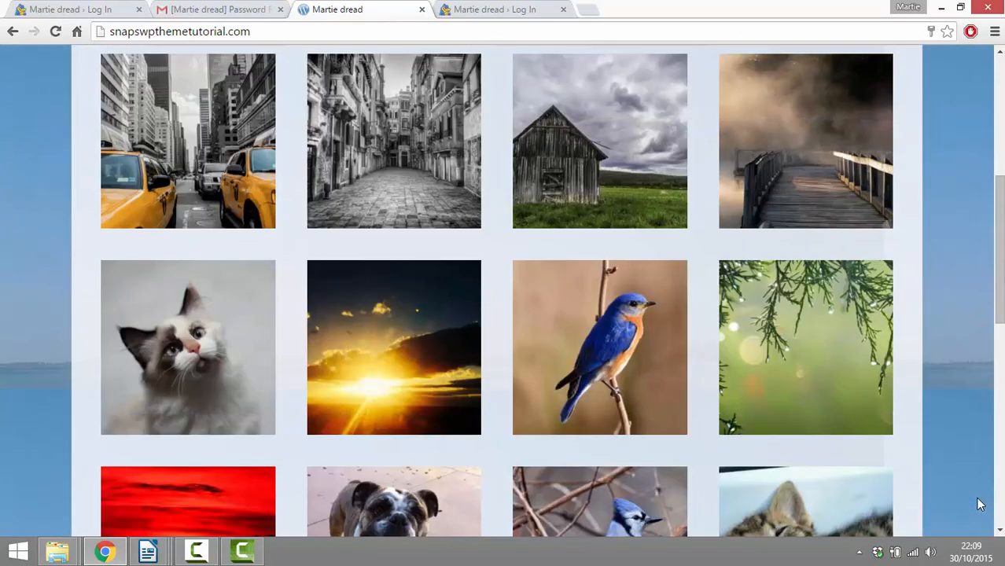
scroll(980, 505, "up", 5)
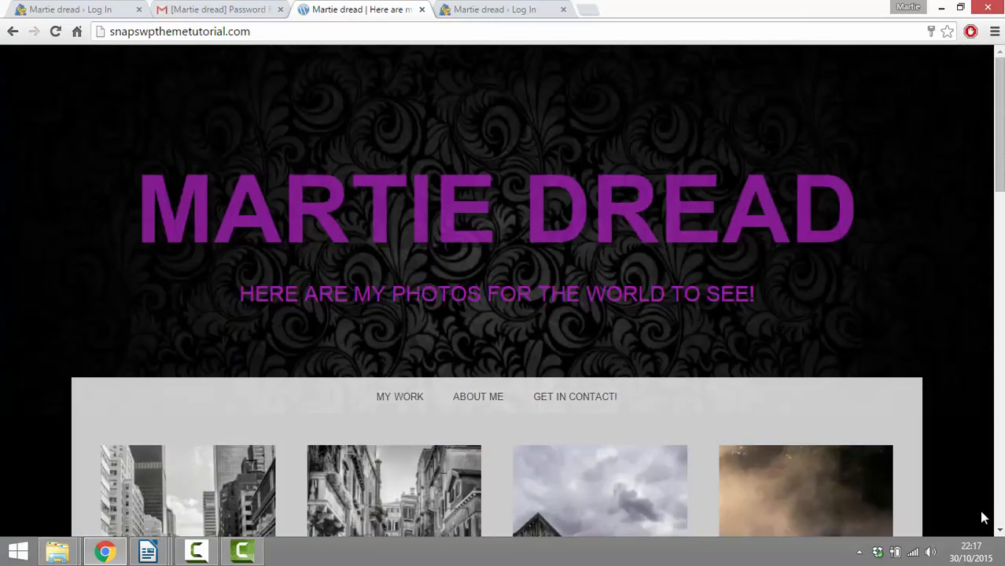
scroll(982, 518, "down", 10)
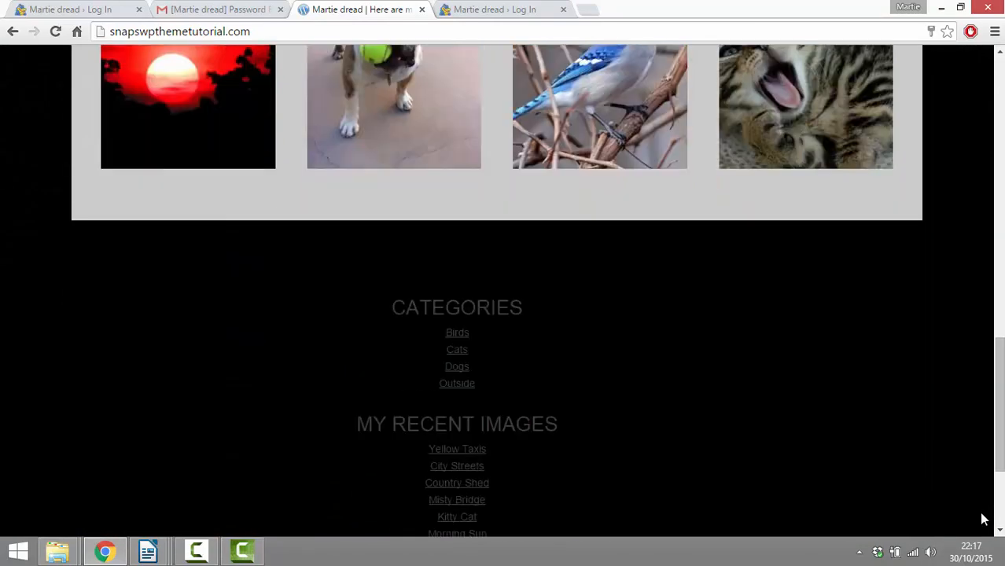
scroll(982, 519, "down", 3)
middle_click(979, 514)
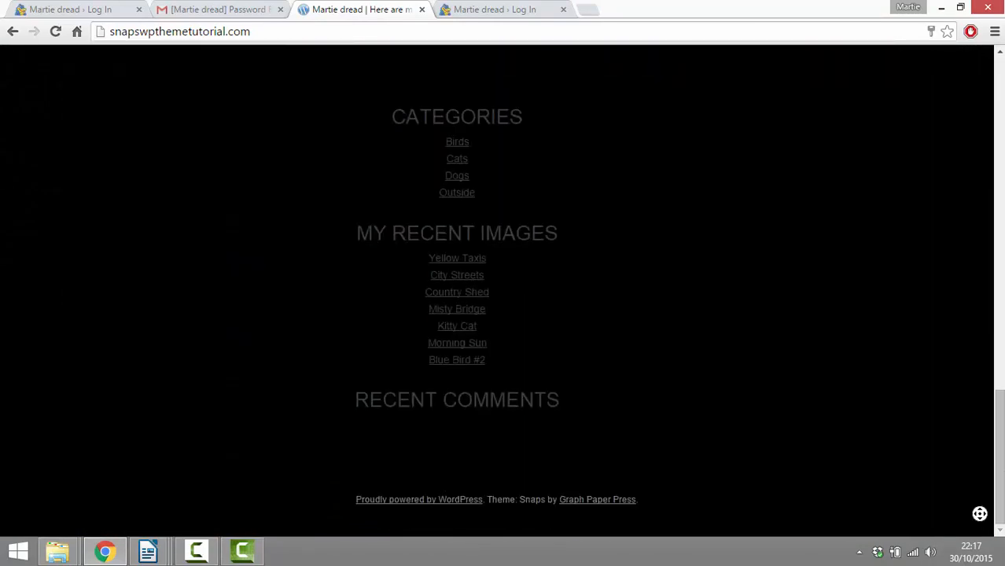
scroll(979, 513, "up", 10)
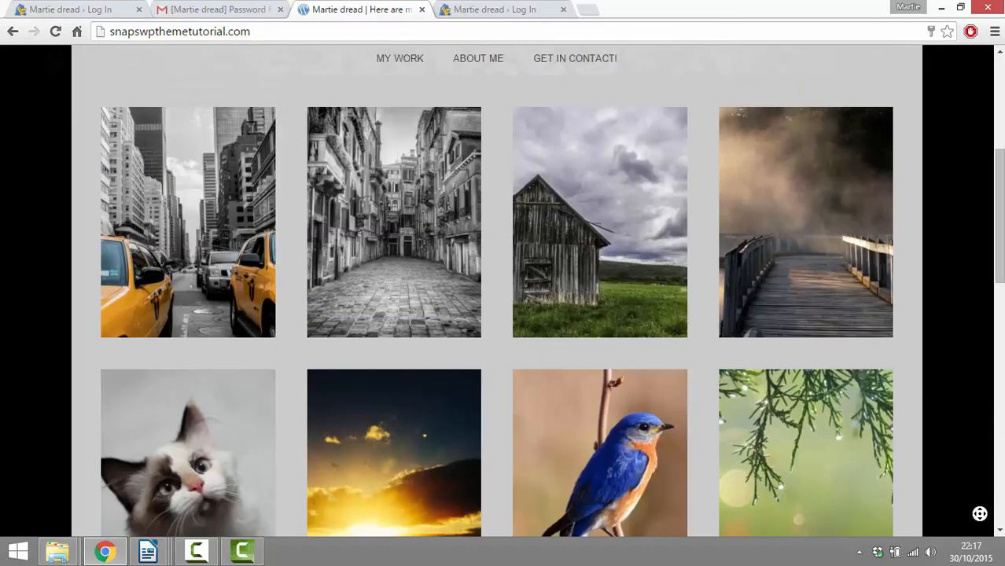
scroll(980, 513, "up", 5)
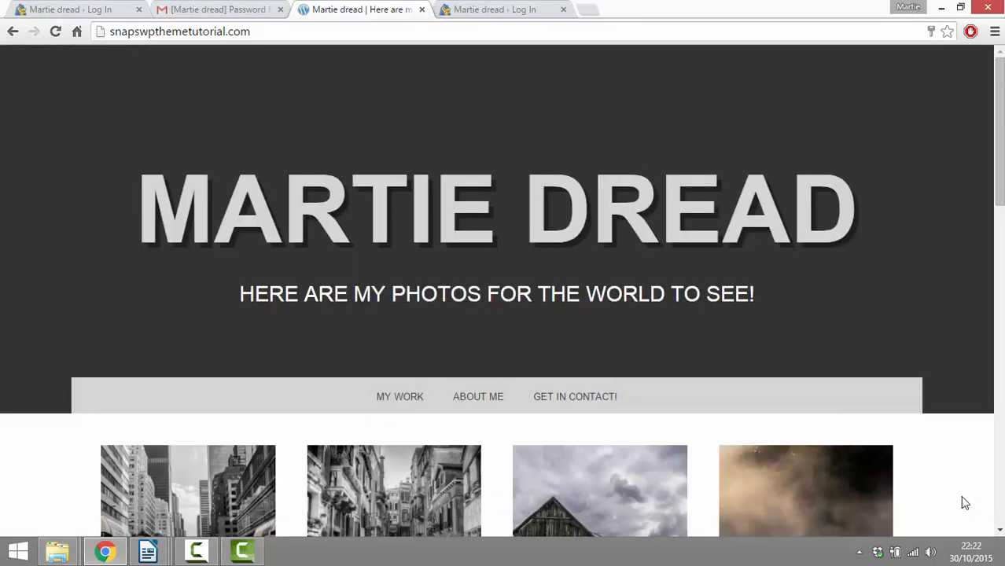
- Examine the white-background version of the home page, including its header, photo grid and category list
scroll(960, 496, "down", 5)
scroll(961, 497, "down", 7)
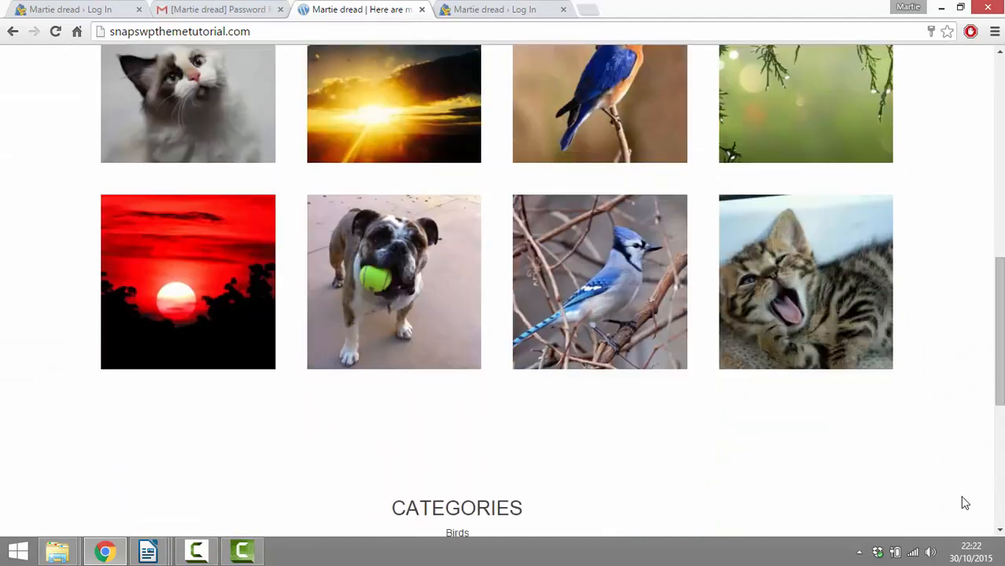
scroll(961, 497, "up", 7)
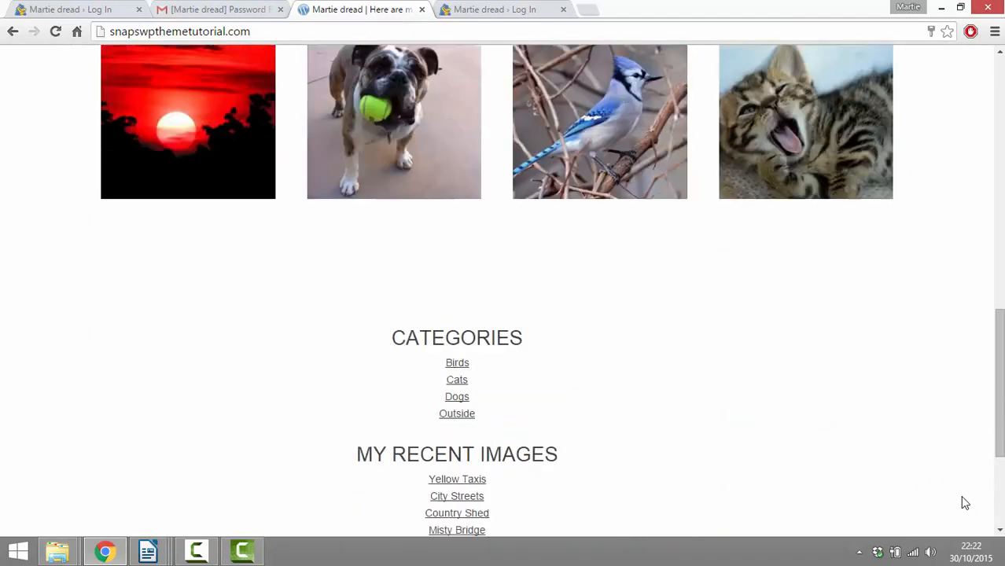
scroll(960, 495, "up", 3)
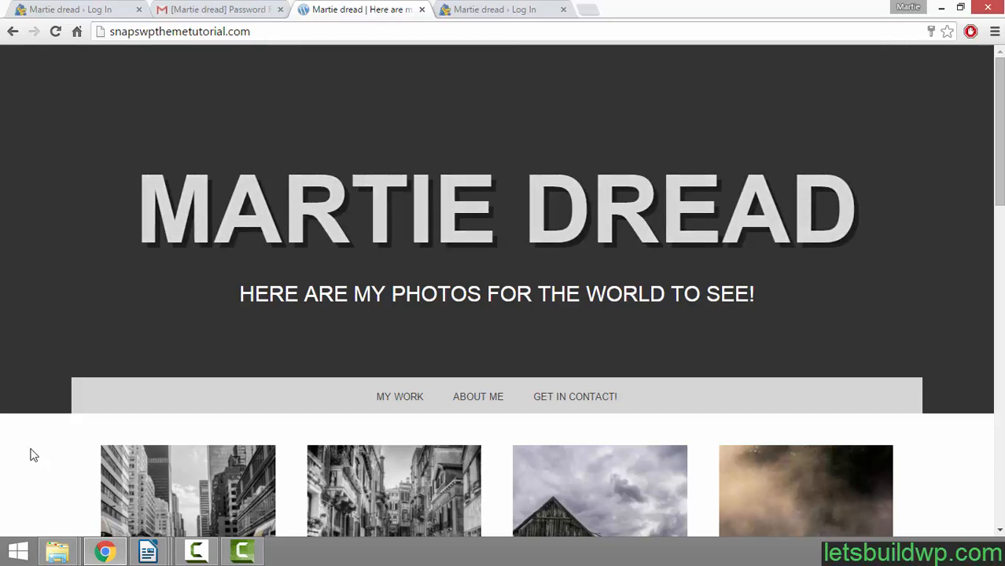
scroll(34, 447, "down", 7)
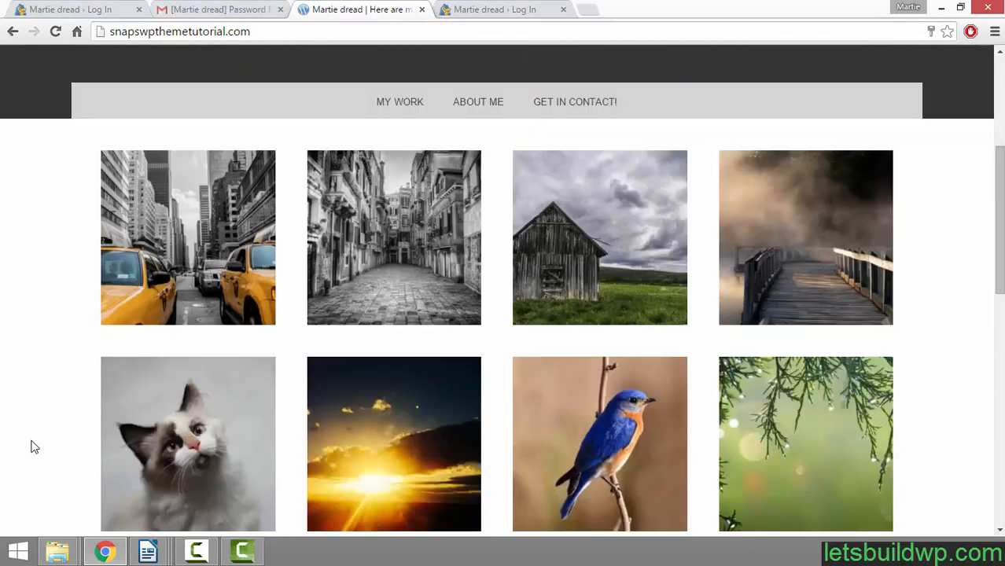
scroll(33, 444, "down", 1)
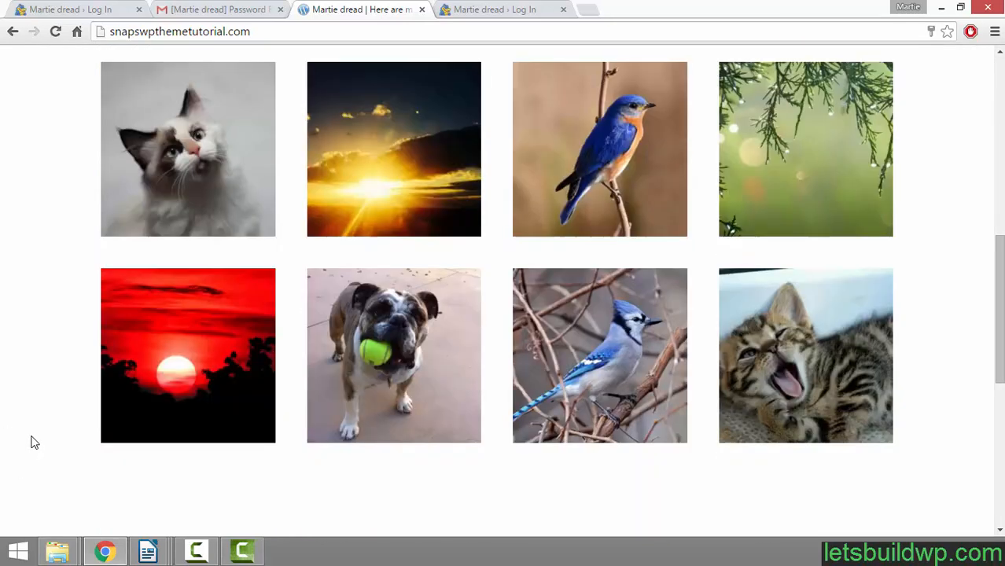
scroll(34, 444, "up", 3)
scroll(34, 443, "up", 1)
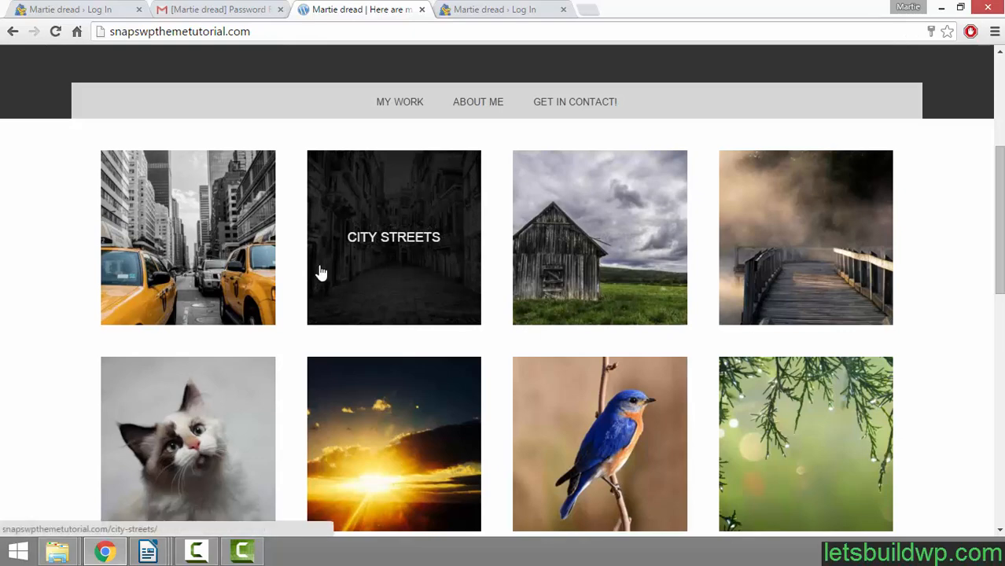
- Open the Yellow Taxis photo post and review its image, text, sharing links, reply section and footer lists
left_click(219, 244)
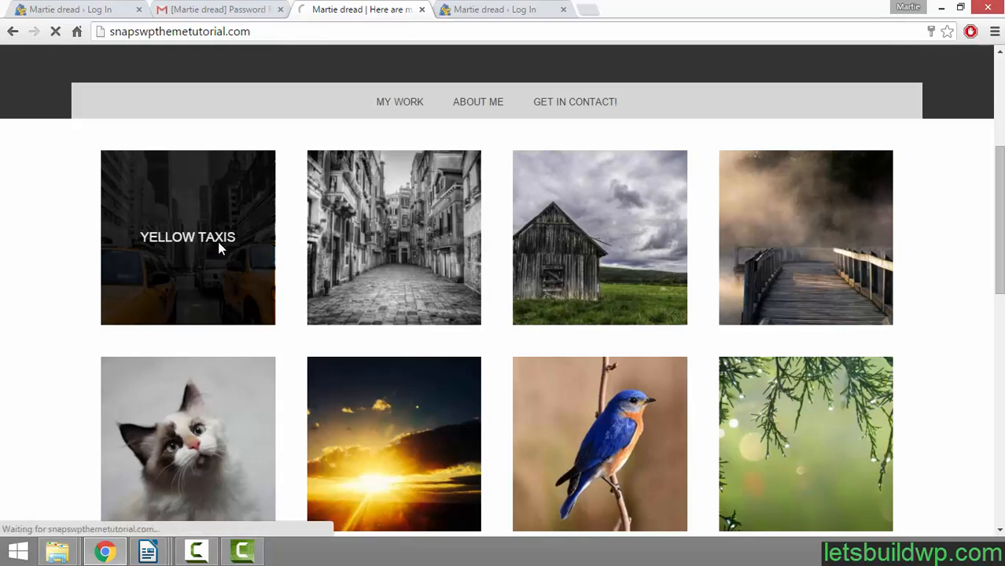
scroll(134, 263, "down", 4)
scroll(134, 262, "down", 3)
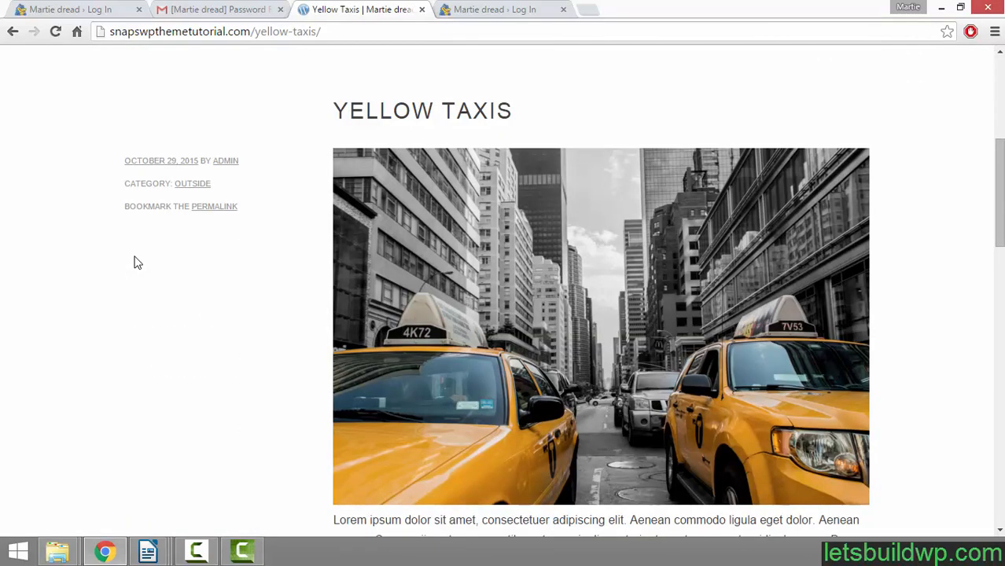
scroll(135, 263, "down", 2)
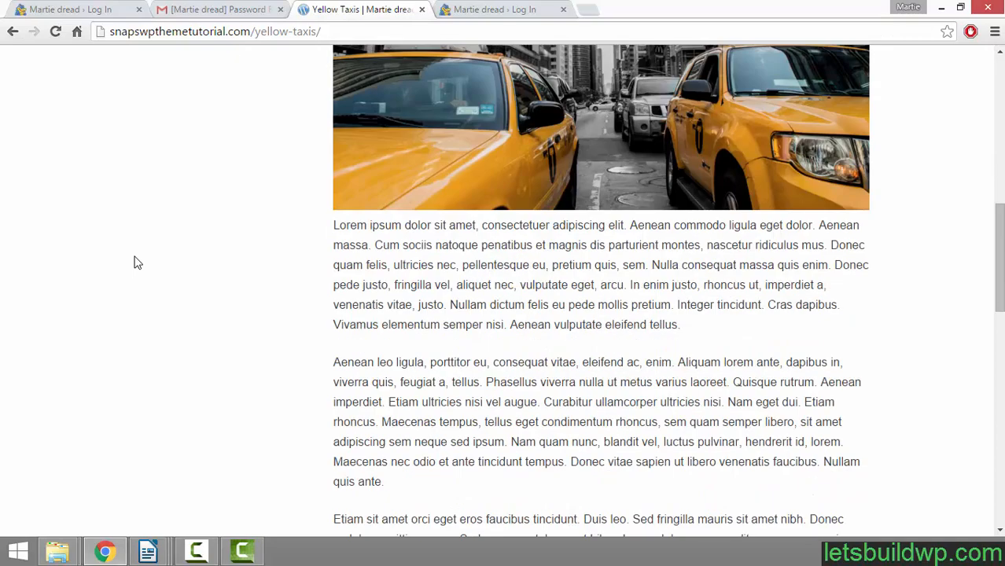
scroll(135, 262, "down", 6)
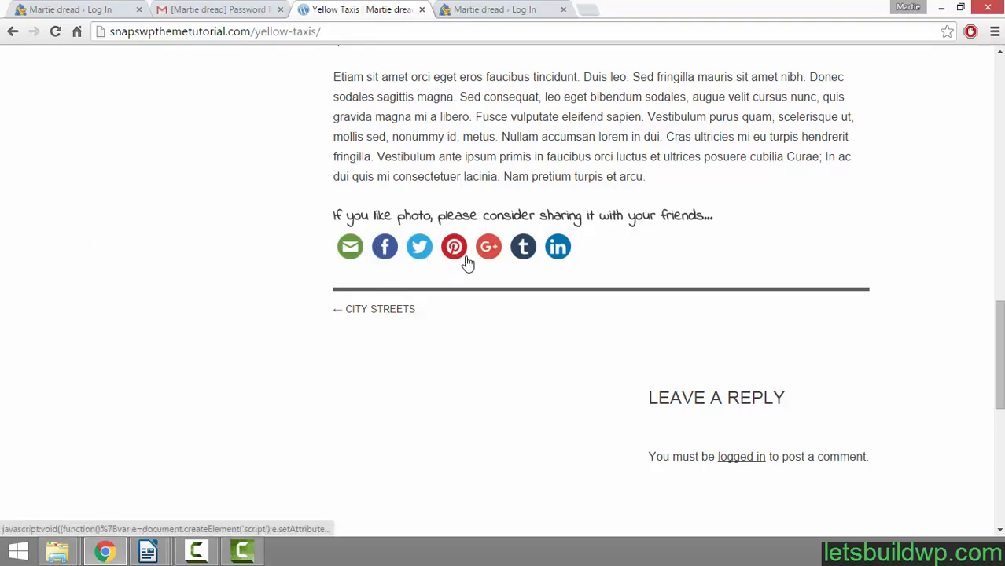
scroll(224, 144, "up", 1)
scroll(224, 144, "down", 3)
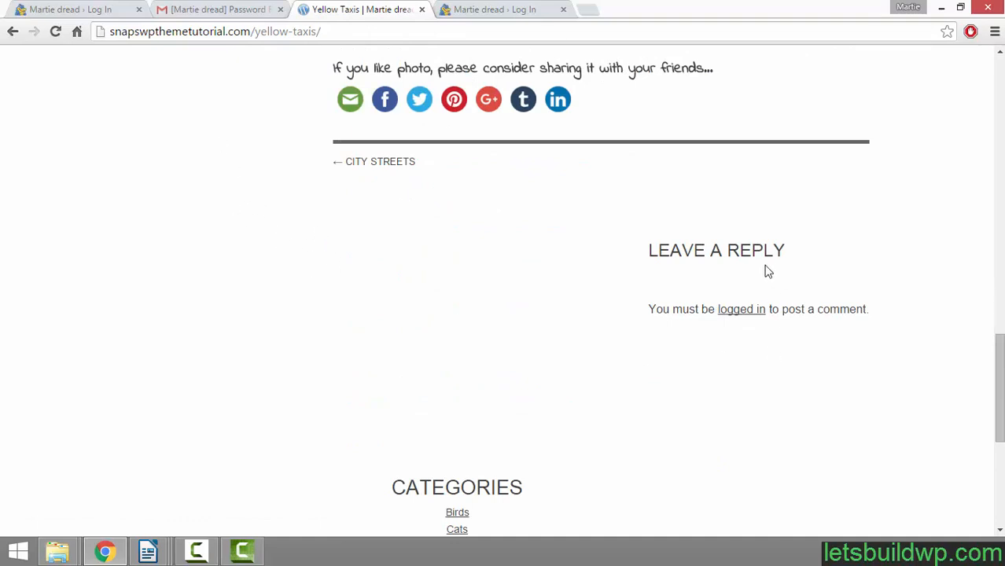
scroll(186, 97, "down", 5)
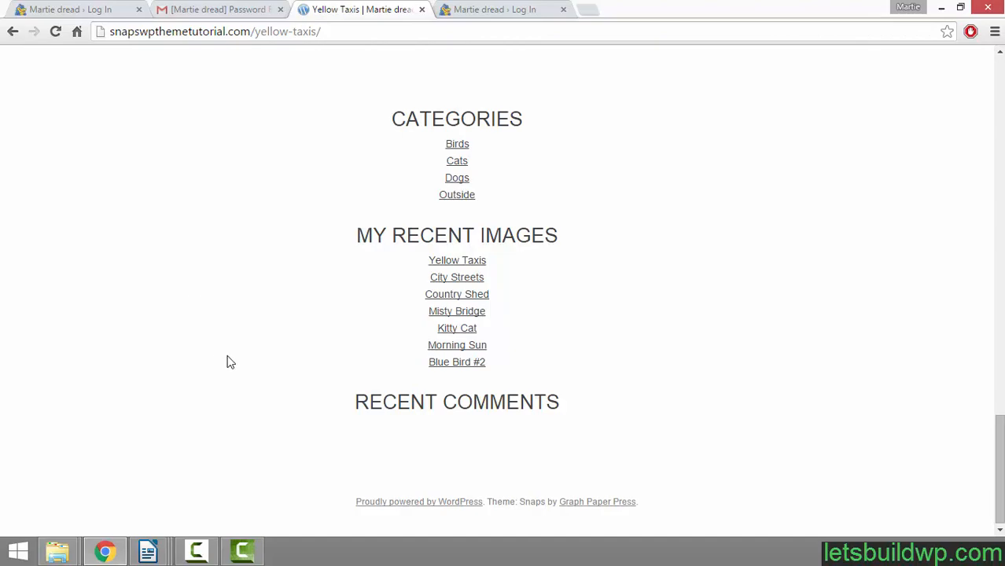
- Open the site's About Me page and look over its portrait and text
scroll(146, 304, "up", 10)
scroll(142, 304, "up", 10)
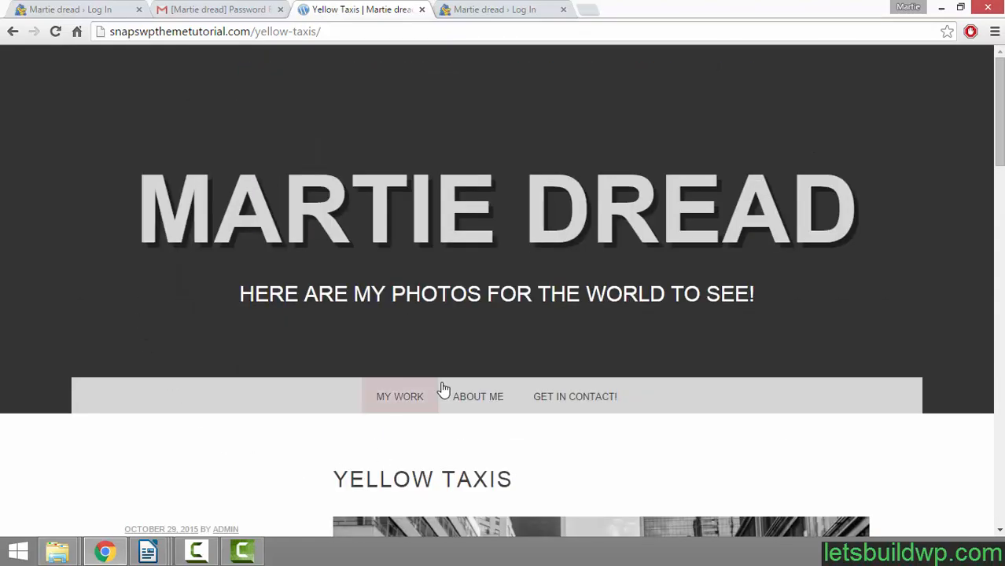
left_click(464, 398)
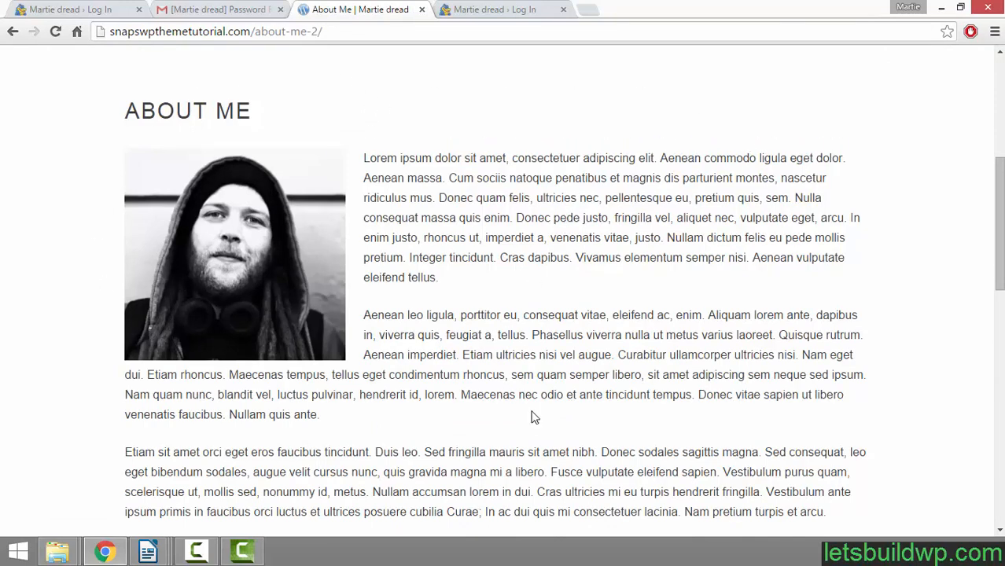
scroll(574, 300, "up", 4)
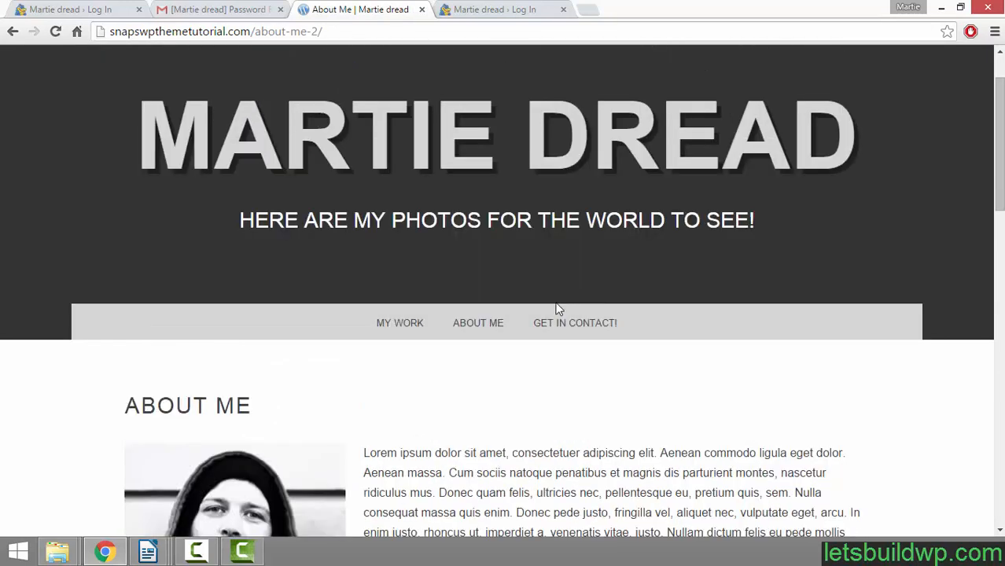
- Open the Get In Contact! page and view its banner, text and contact form
left_click(593, 330)
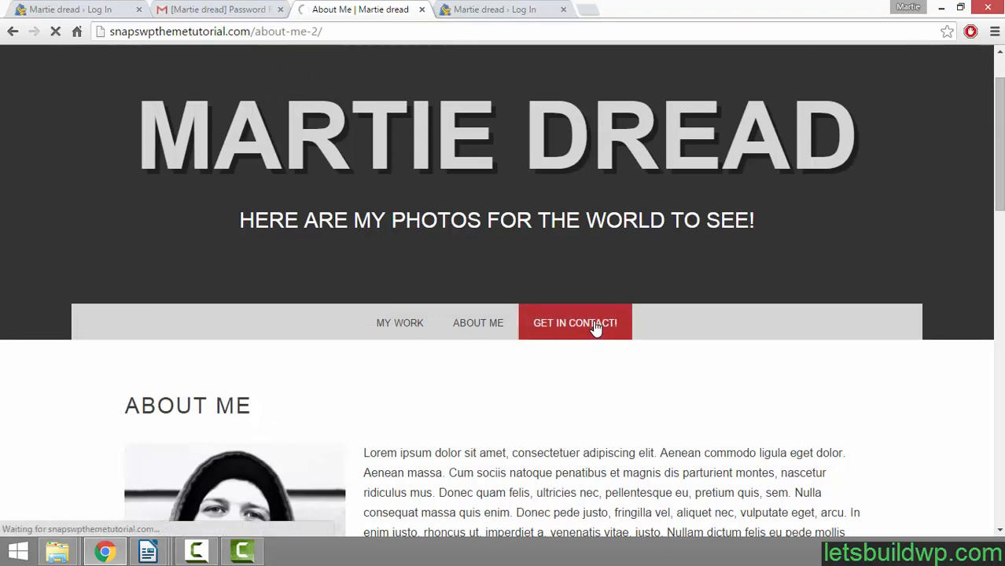
scroll(698, 310, "down", 1)
scroll(700, 313, "down", 2)
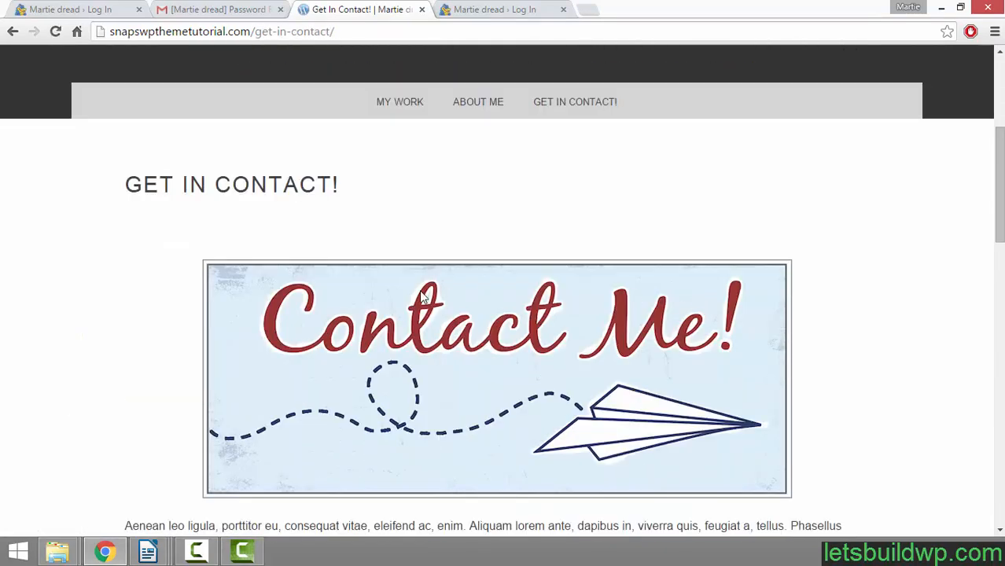
scroll(447, 315, "down", 3)
scroll(477, 320, "down", 4)
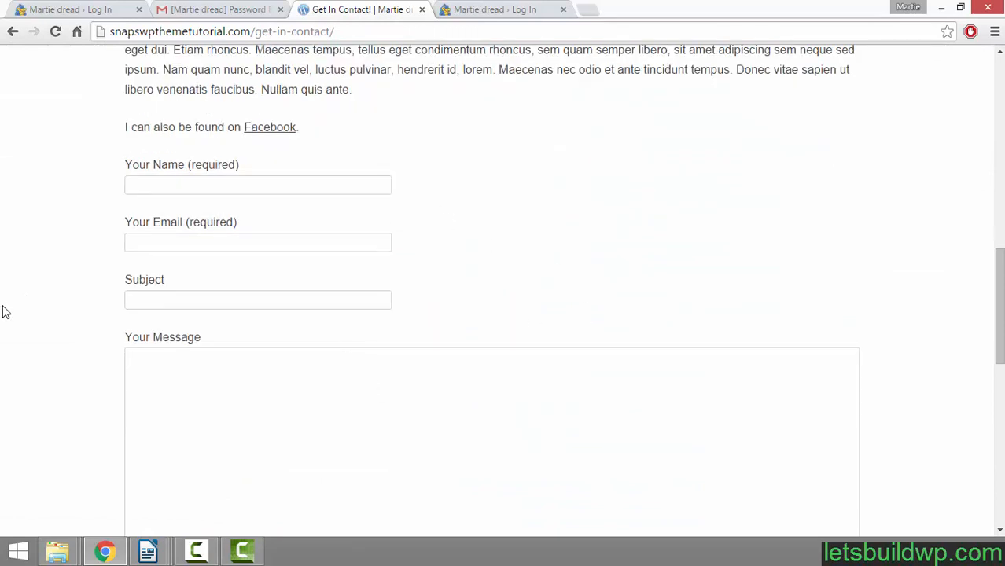
- Try the contact form's name, email, subject and message fields without entering text, and view the rest of the form
left_click(244, 186)
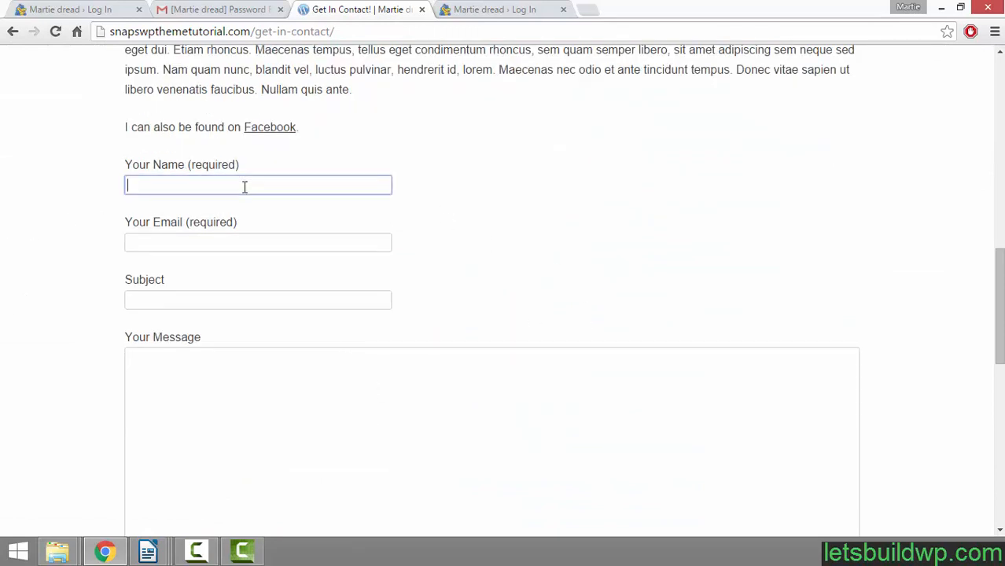
left_click(202, 250)
left_click(161, 304)
left_click(212, 391)
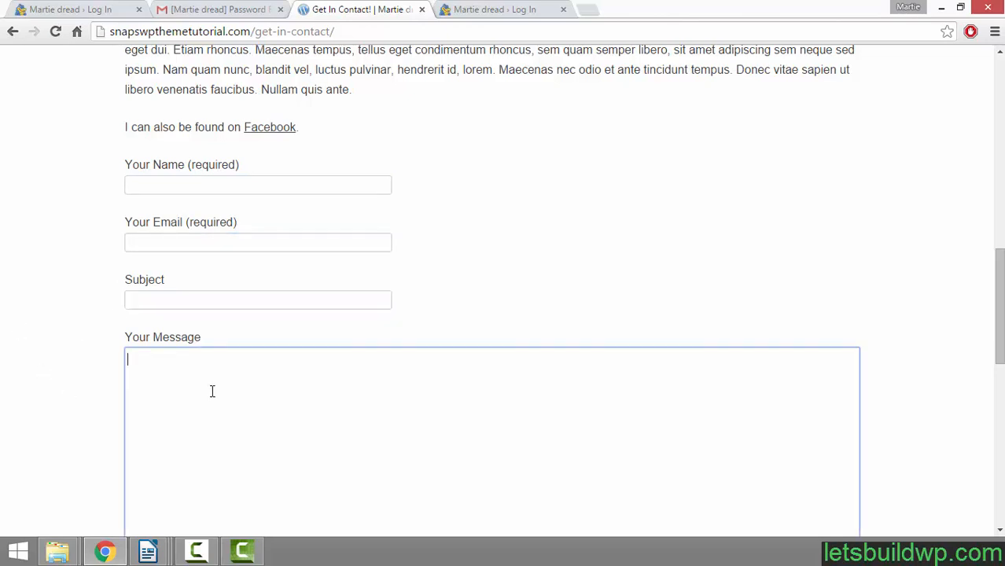
scroll(63, 256, "down", 3)
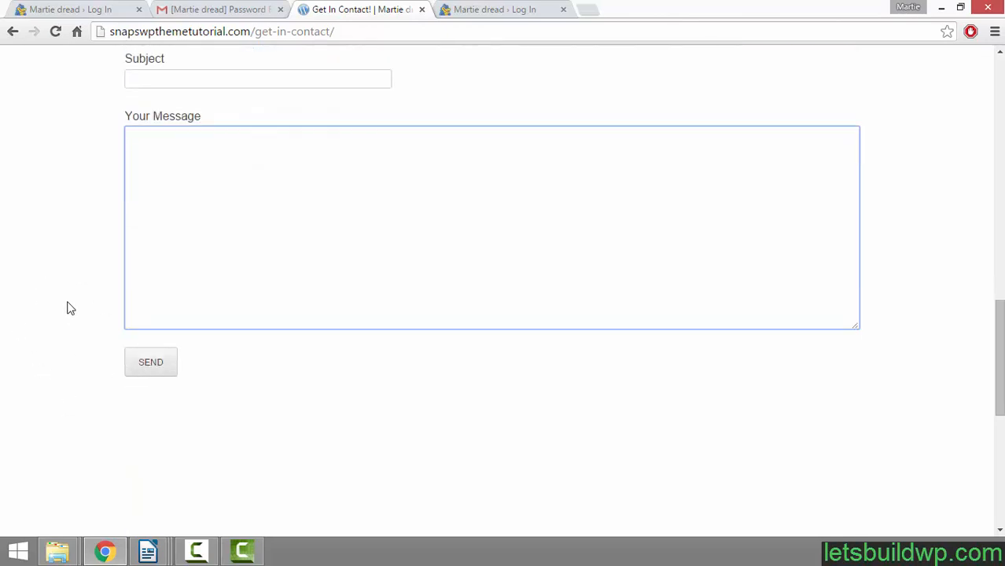
scroll(69, 308, "up", 4)
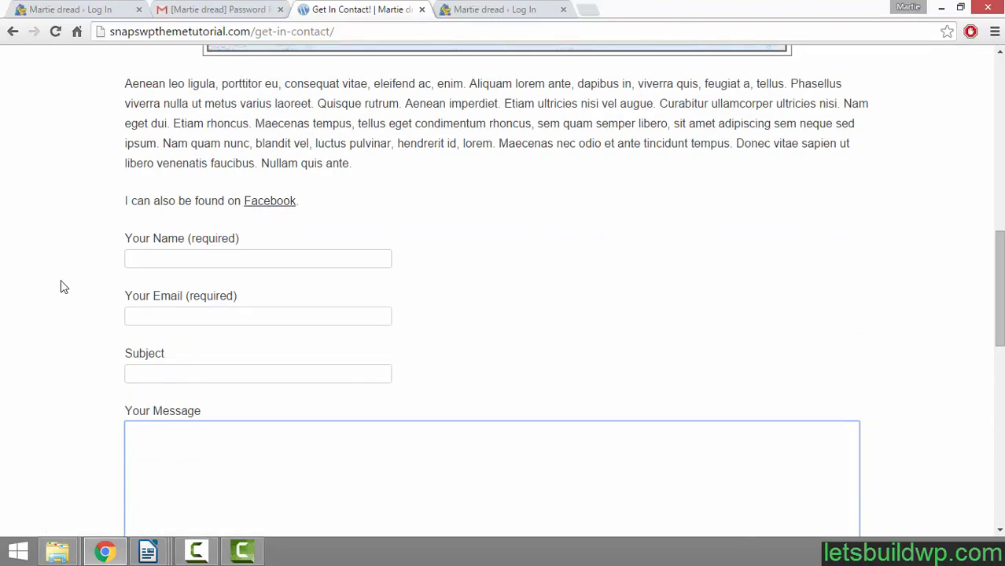
- Return to the site's home page through the site title and view the header and photo grid
scroll(64, 288, "up", 9)
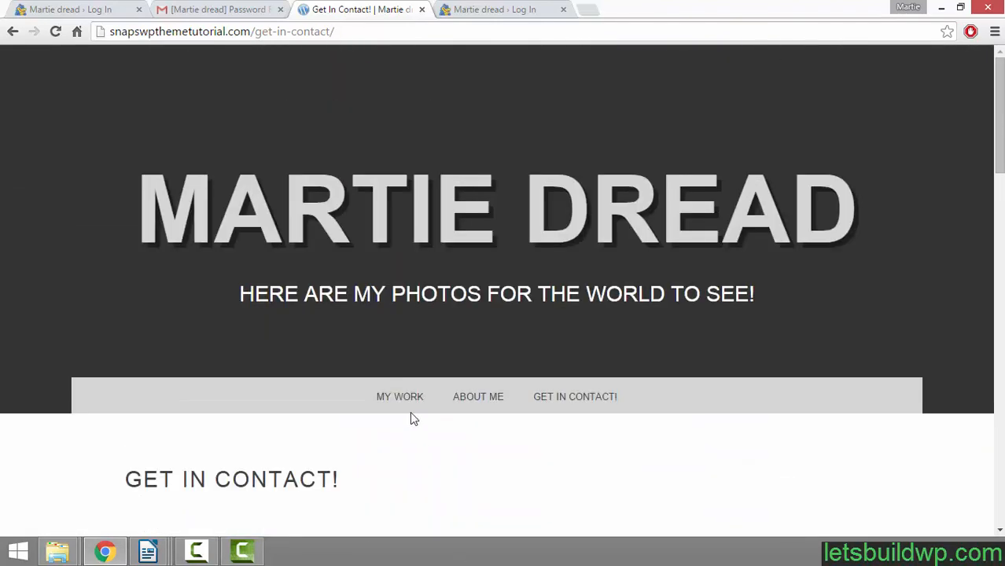
left_click(449, 244)
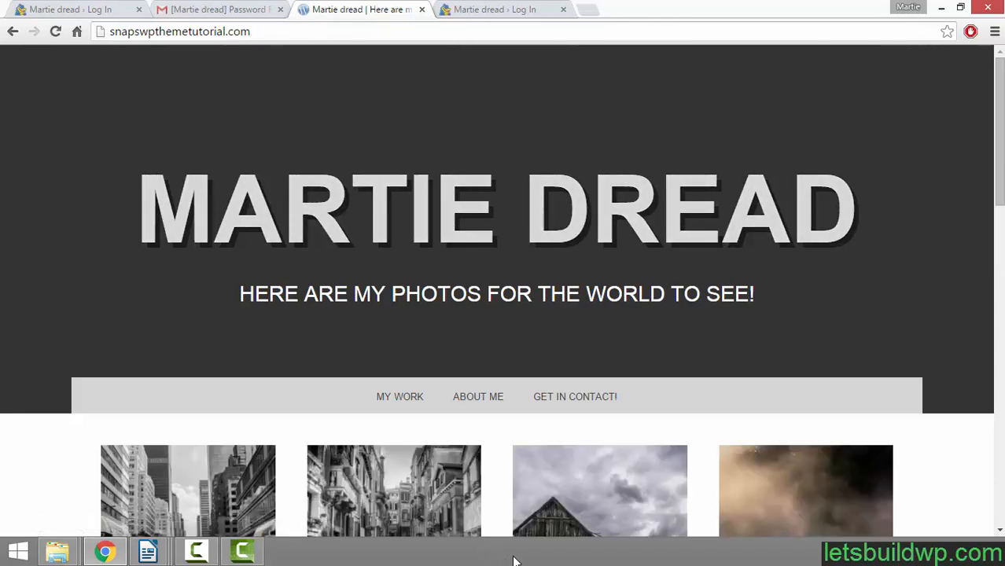
scroll(646, 241, "down", 2)
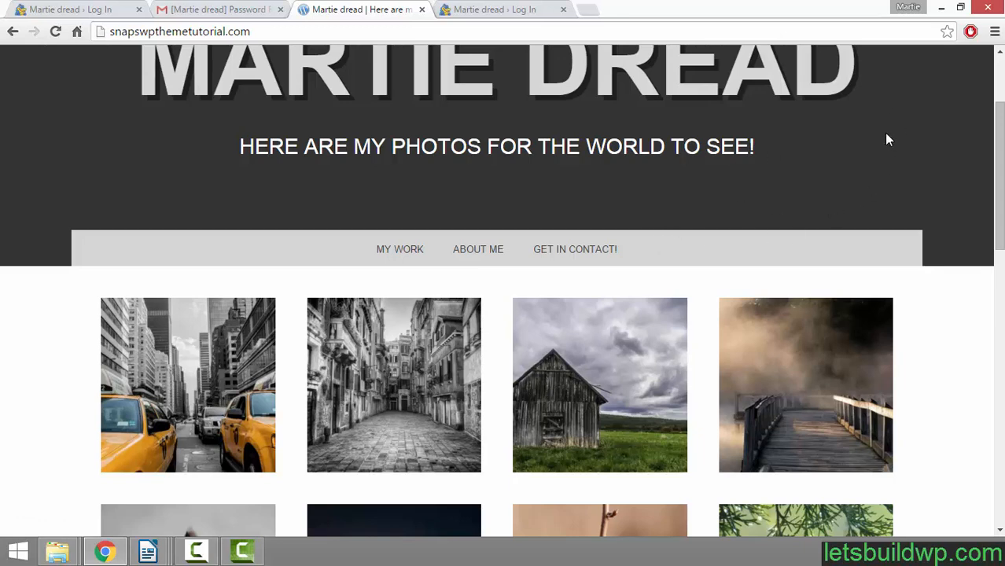
scroll(879, 475, "up", 2)
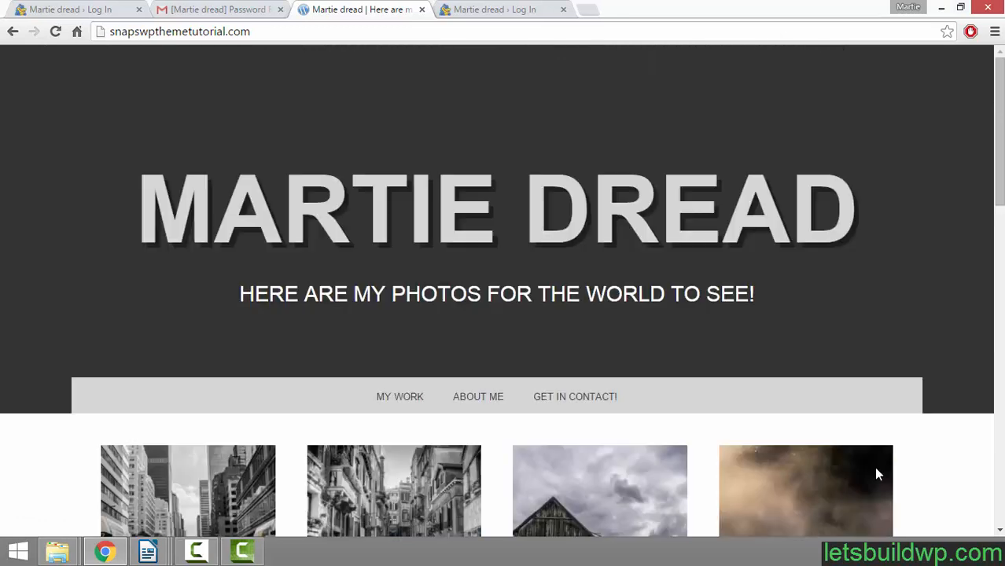
- Restore the browser window to its smaller, non-maximized size and look over the home page at that width
left_click(961, 7)
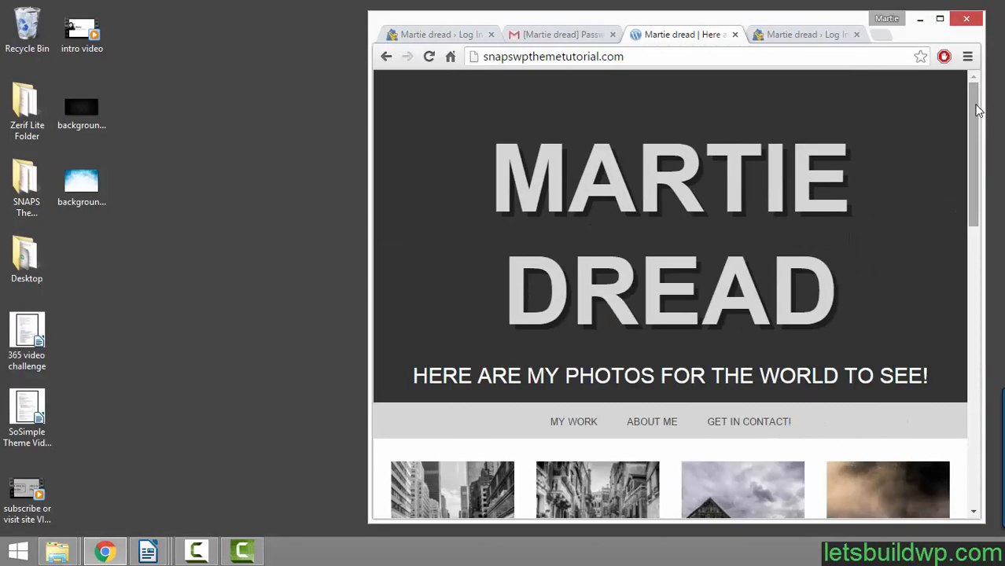
scroll(964, 139, "down", 1)
left_click_drag(963, 139, 978, 98)
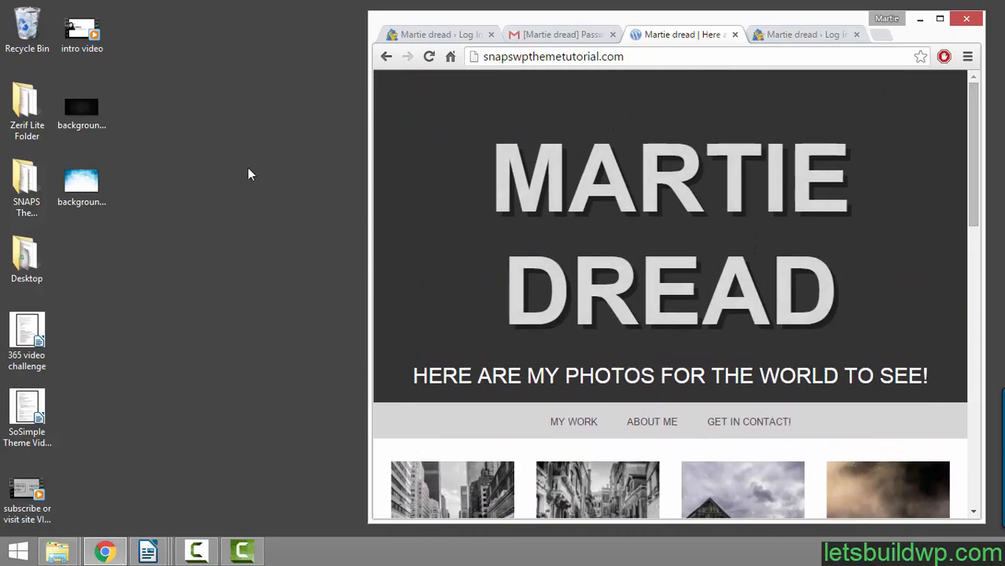
- Narrow the browser window to about phone width and look over the home page's photo grid, categories and recent images
left_click_drag(366, 194, 609, 211)
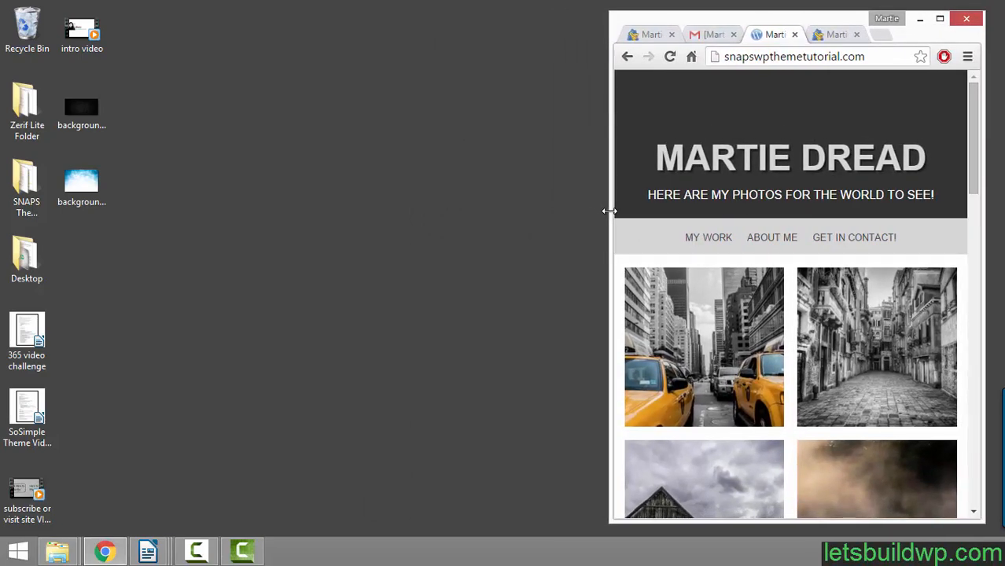
scroll(908, 130, "down", 5)
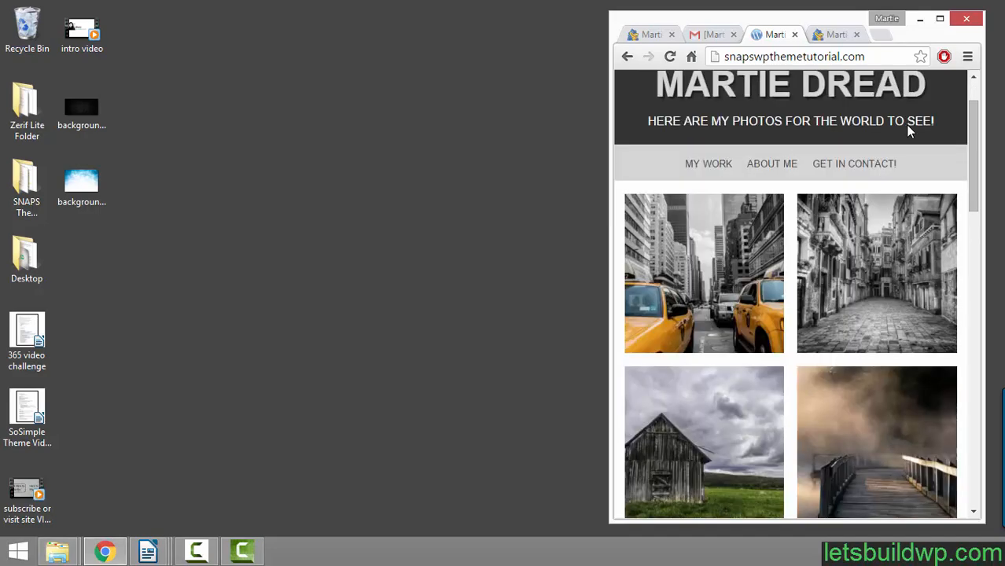
scroll(908, 131, "down", 6)
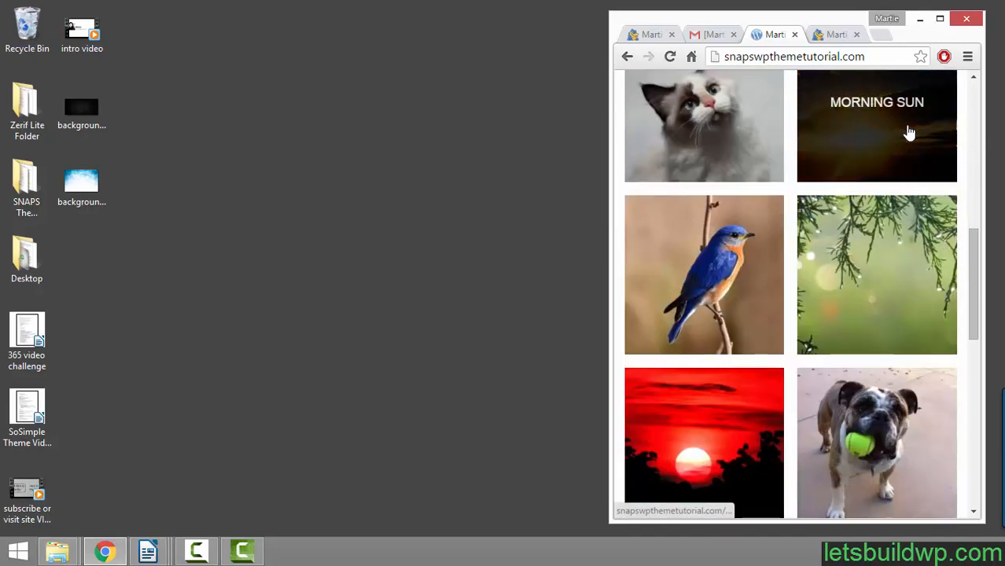
scroll(908, 131, "down", 2)
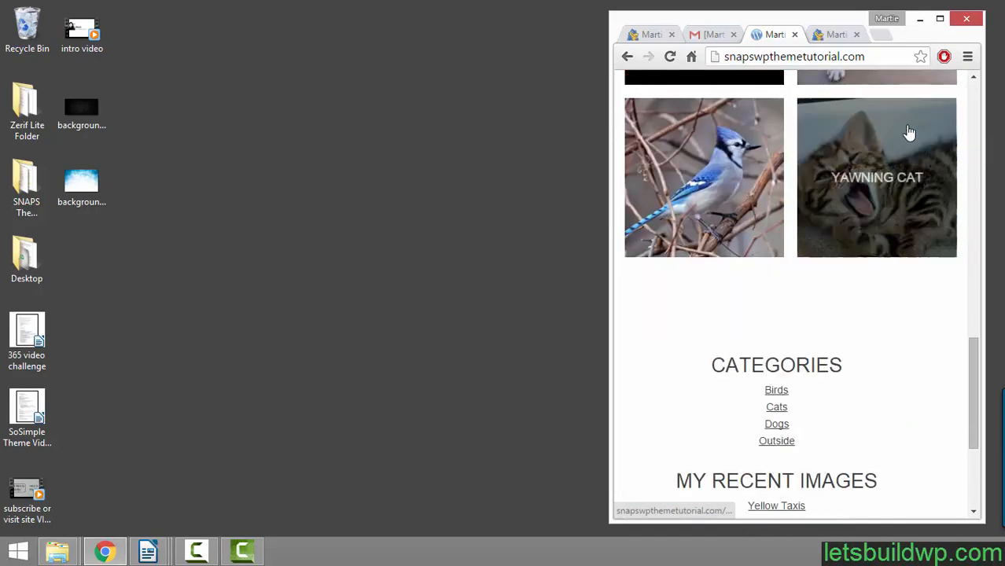
scroll(910, 134, "up", 6)
scroll(910, 134, "up", 8)
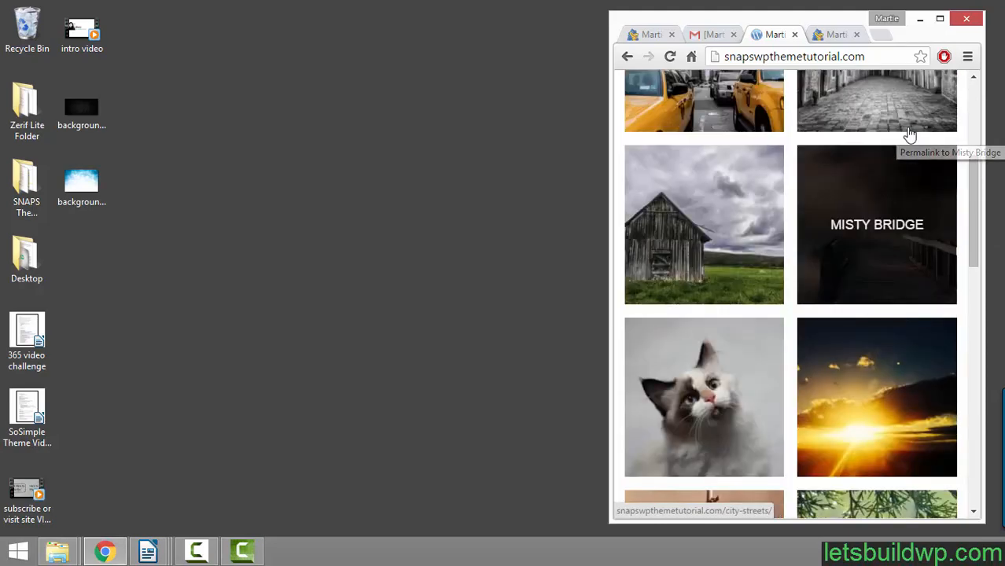
- Maximize the browser window and look over the home page's header, menu and photo grid at full width
left_click(940, 18)
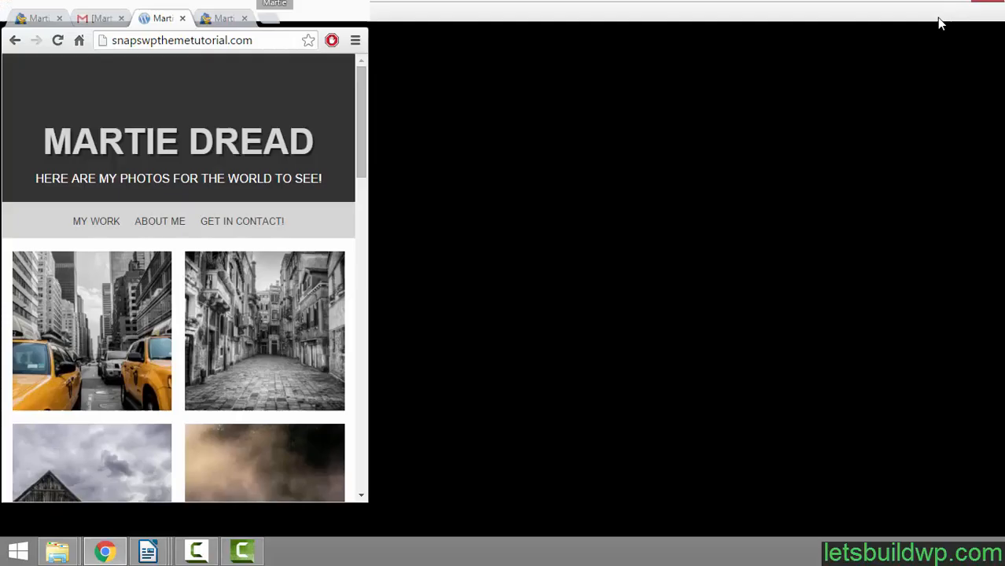
scroll(881, 277, "down", 6)
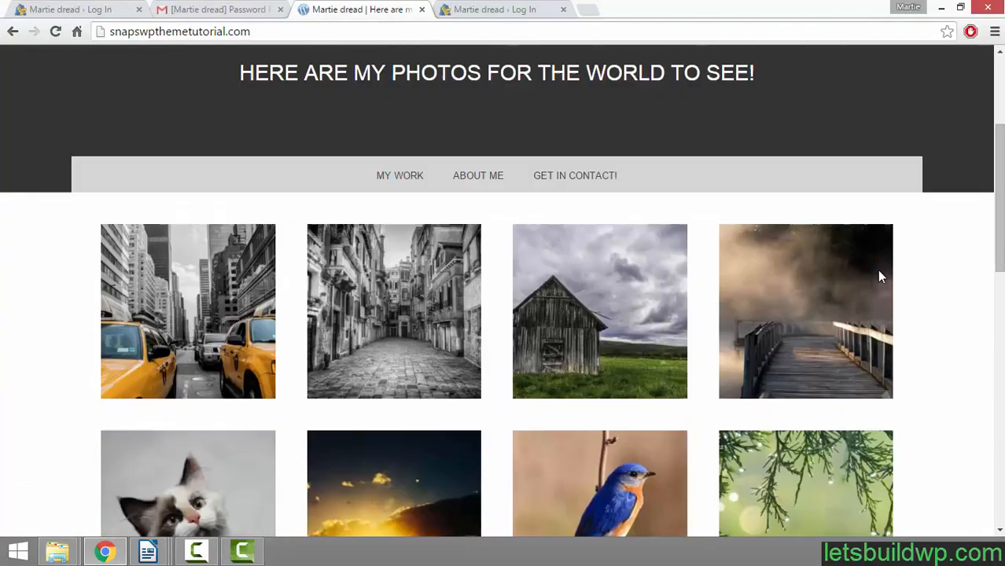
scroll(880, 276, "up", 6)
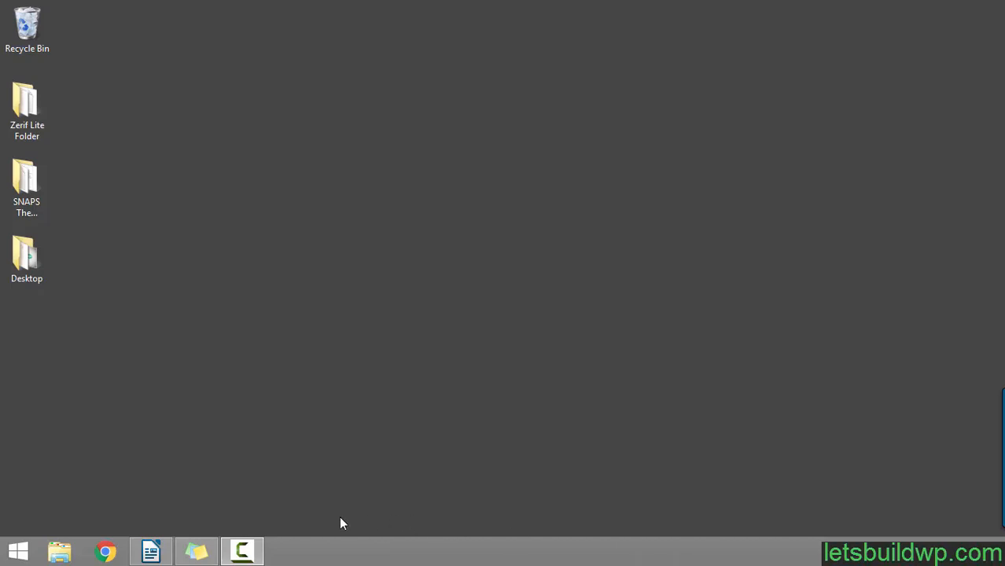
- Bring up the portfolio website checklist in Sticky Notes and add "- $10" after "Sign Up for Web Hosting"
left_click(197, 553)
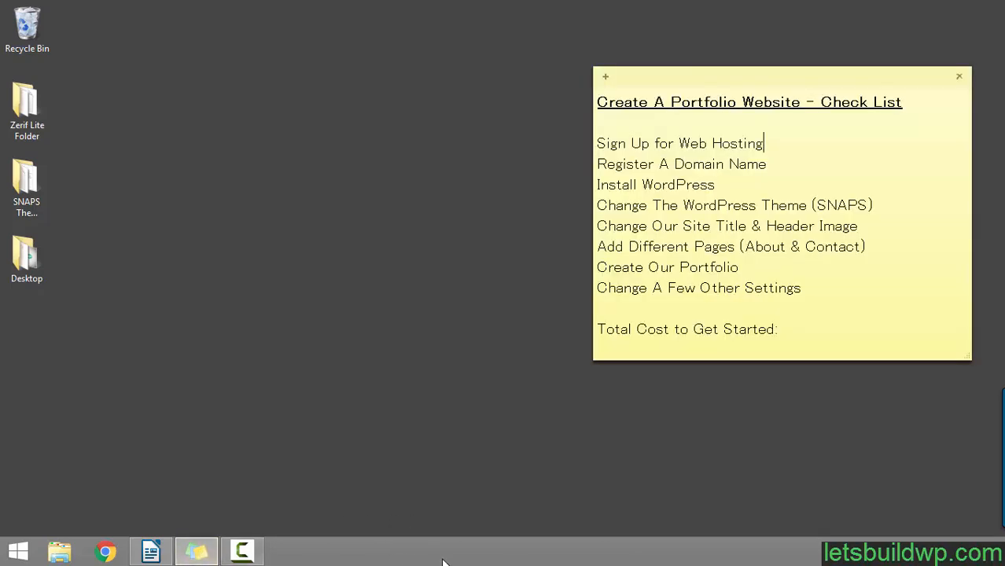
left_click_drag(765, 146, 561, 150)
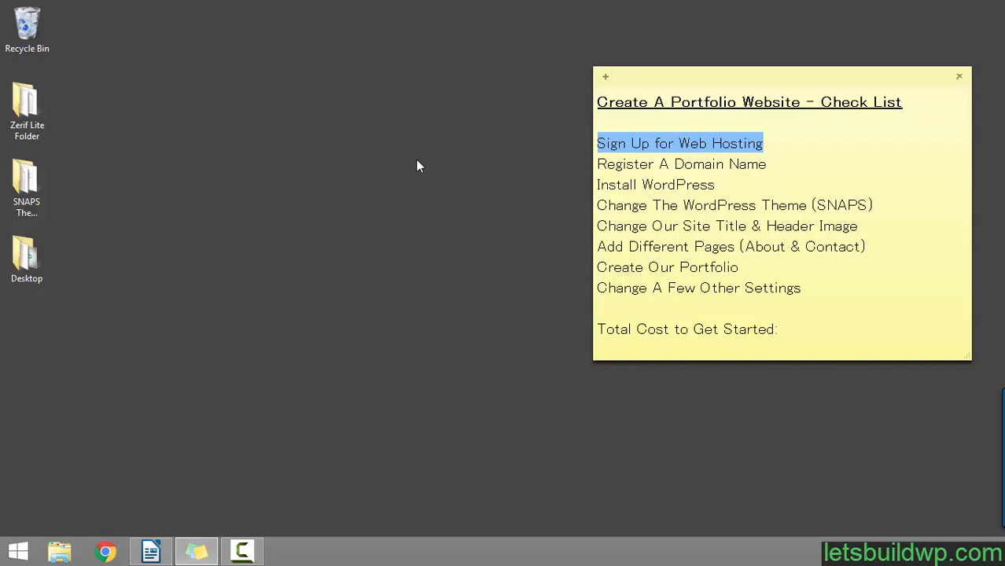
left_click(811, 138)
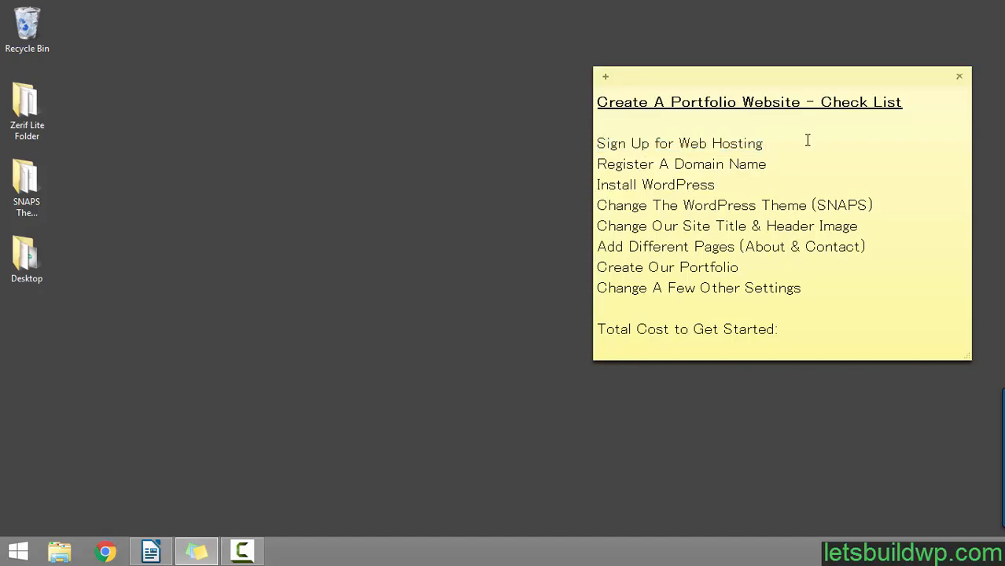
type("- $10")
key("shift+Left")
key("shift+Left")
left_click_drag(755, 141, 576, 139)
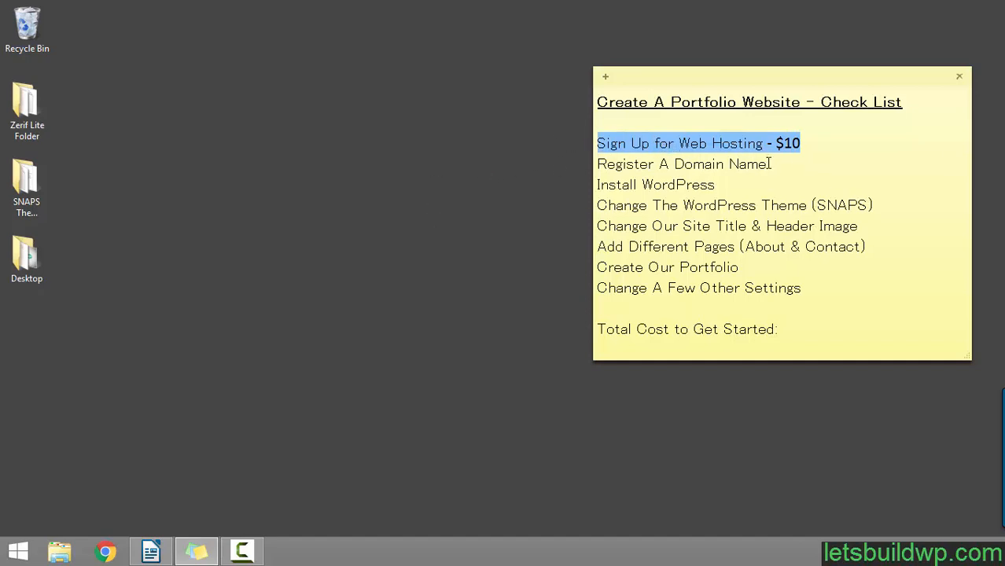
- Add "- $12 Year" after "Register A Domain Name" and append "Month" to the web hosting price
left_click_drag(770, 163, 548, 171)
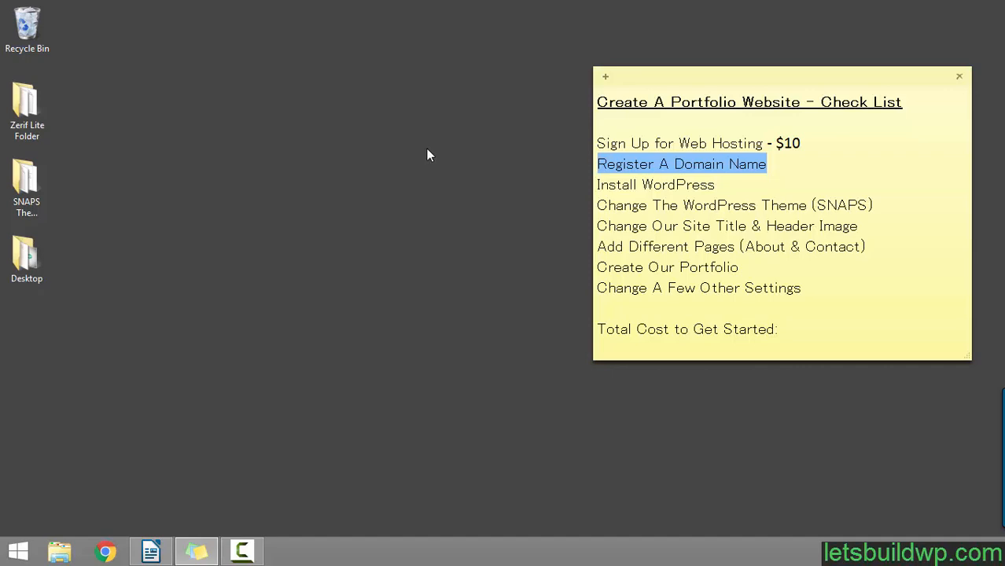
left_click(791, 158)
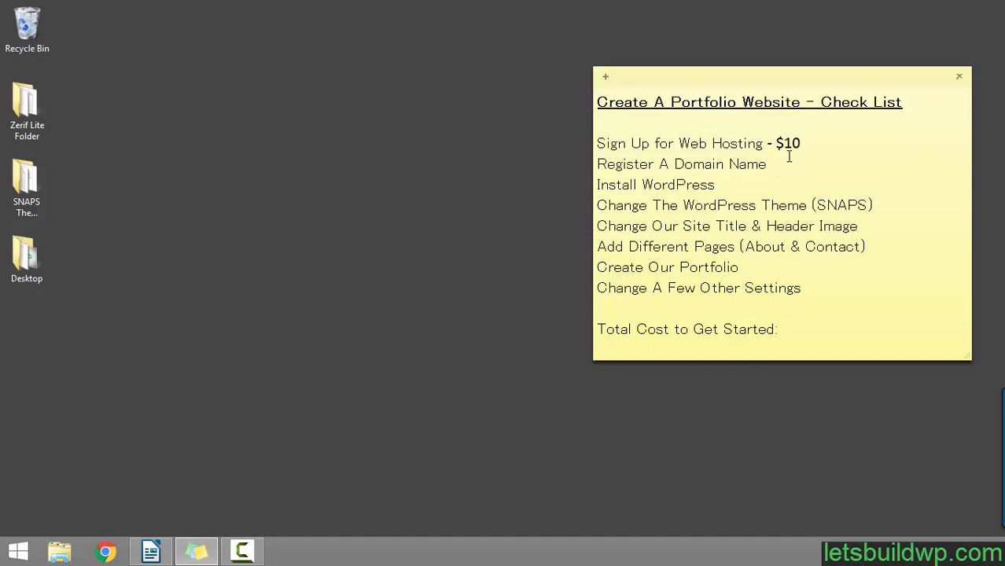
type("- $12 Year")
left_click(829, 144)
type("Month")
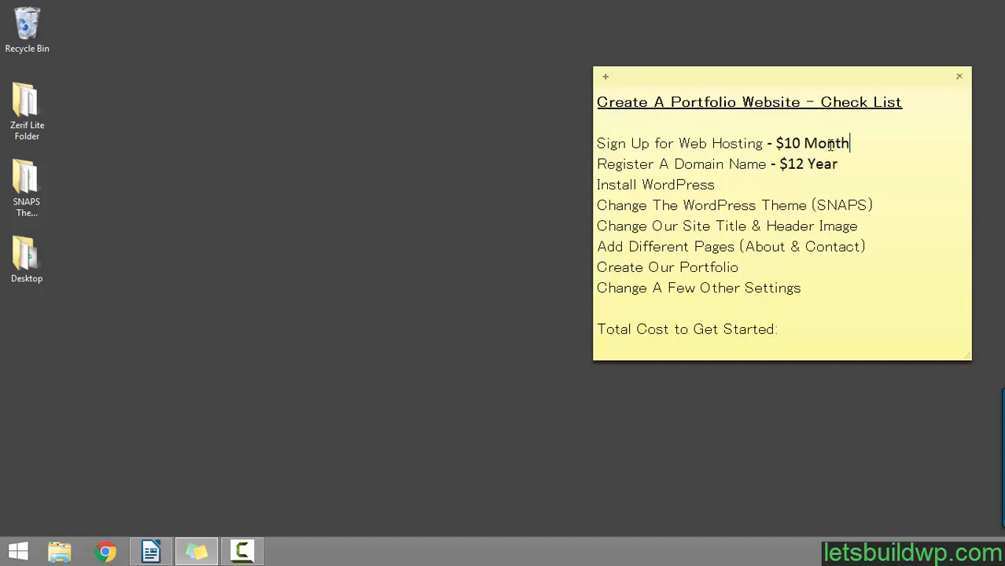
- Review the checklist items one by one, from registering a domain name through changing a few other settings
left_click_drag(890, 166, 573, 165)
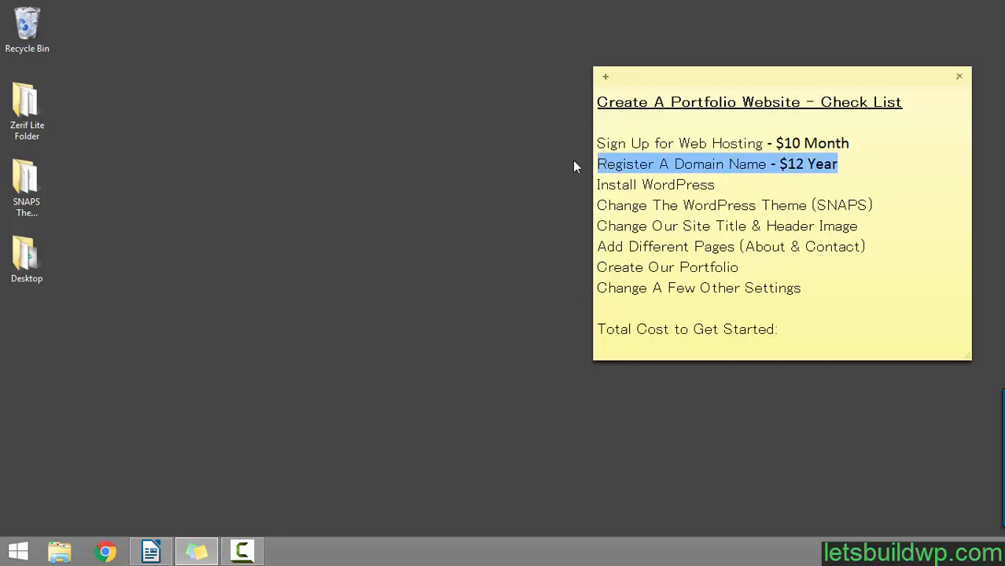
left_click(865, 150)
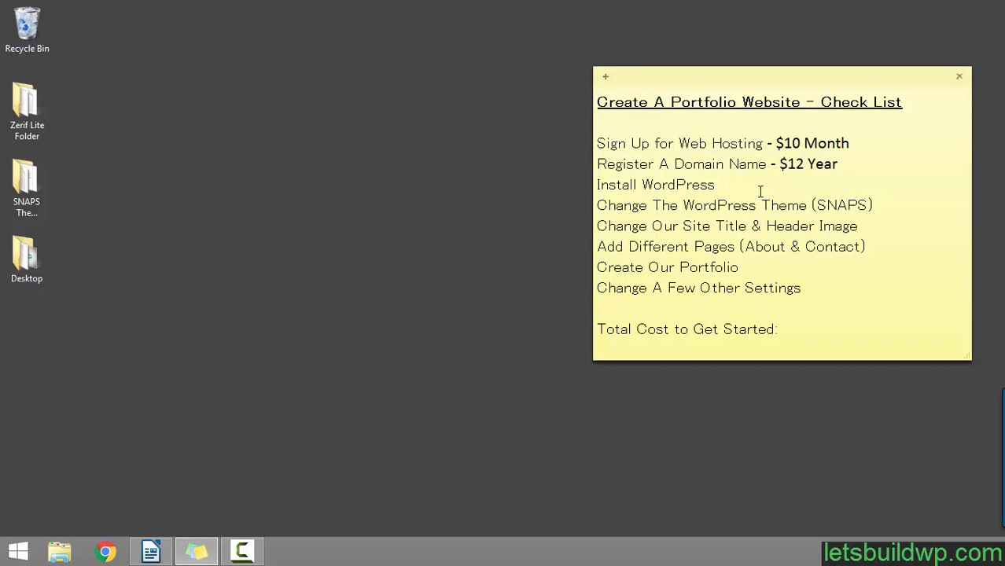
left_click_drag(757, 190, 555, 190)
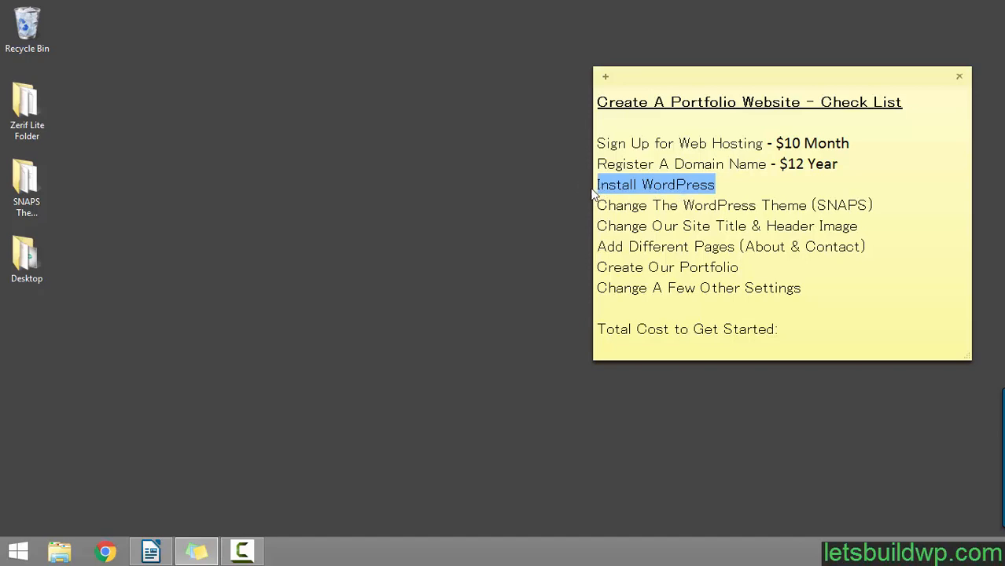
key("Right")
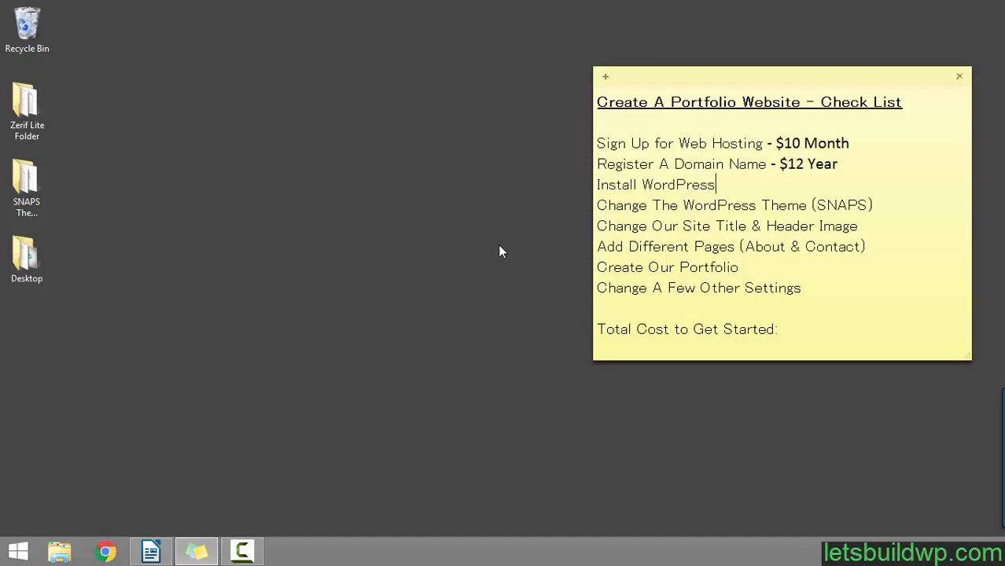
left_click(874, 206)
key("shift+Home")
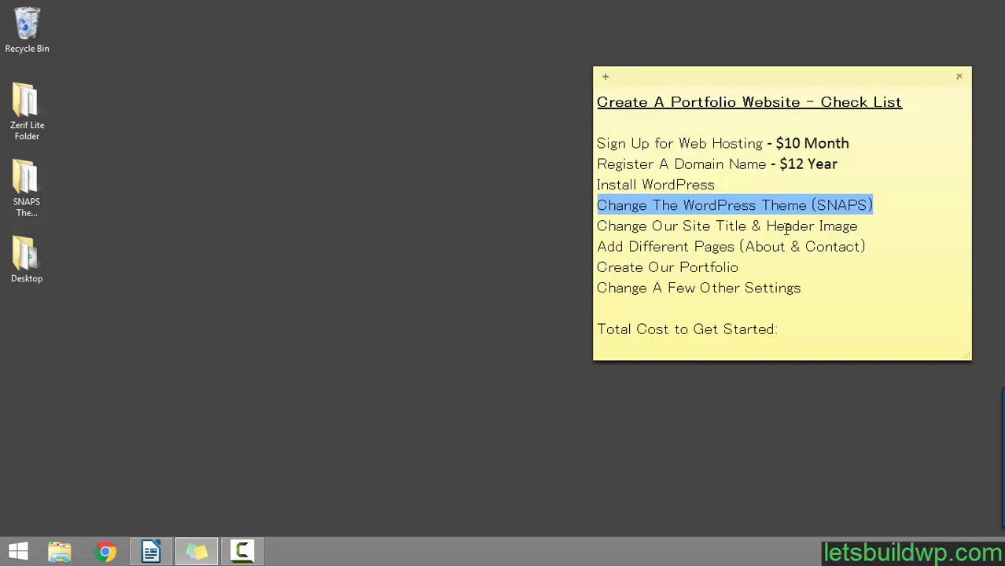
left_click_drag(862, 225, 549, 230)
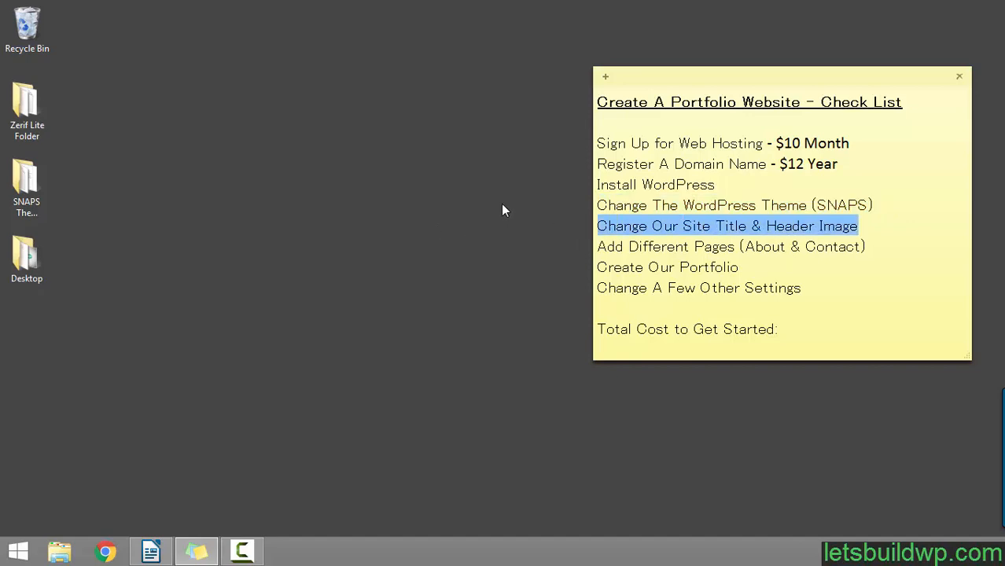
left_click(870, 247)
left_click_drag(597, 258, 594, 255)
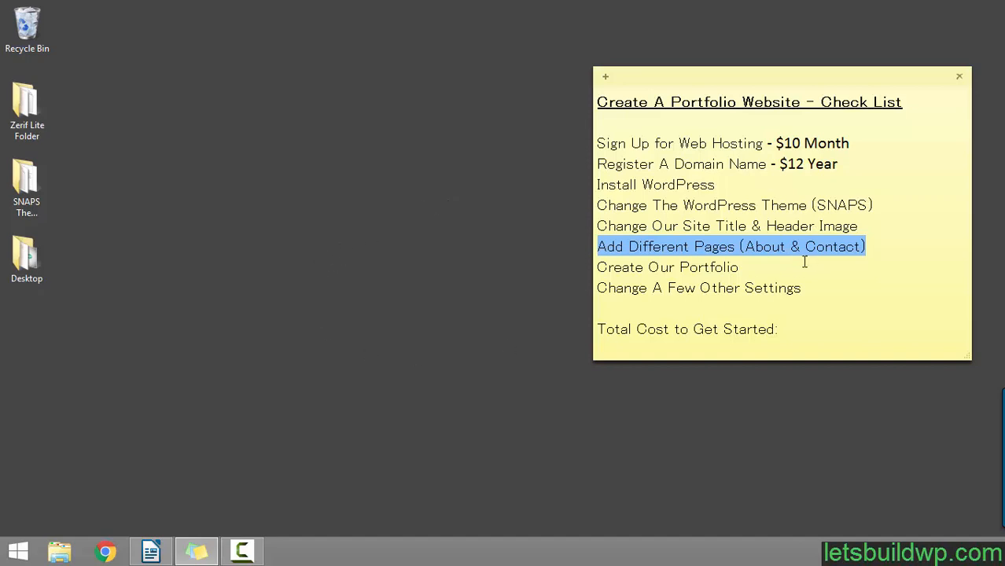
left_click_drag(741, 267, 531, 268)
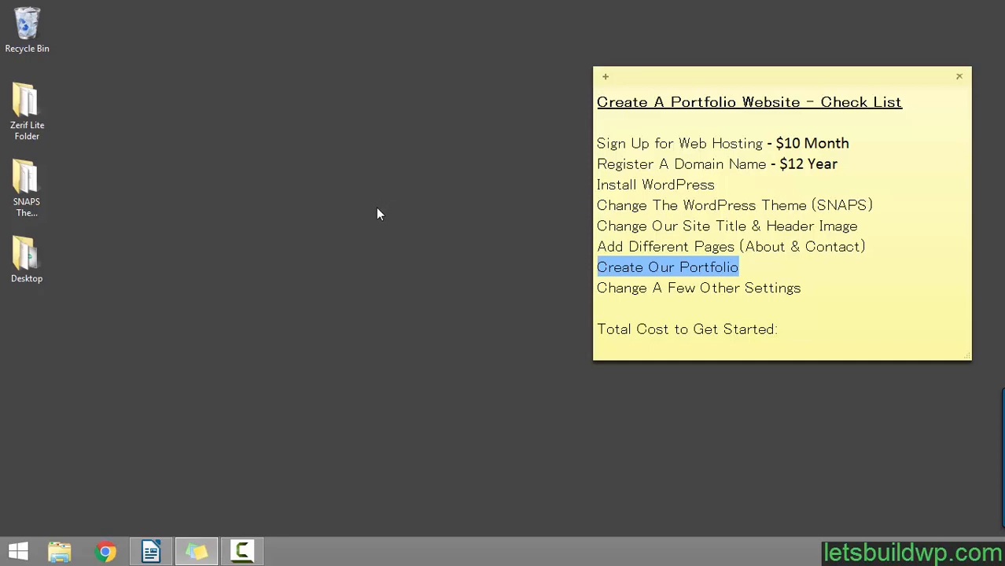
left_click(733, 267)
left_click_drag(806, 290, 540, 294)
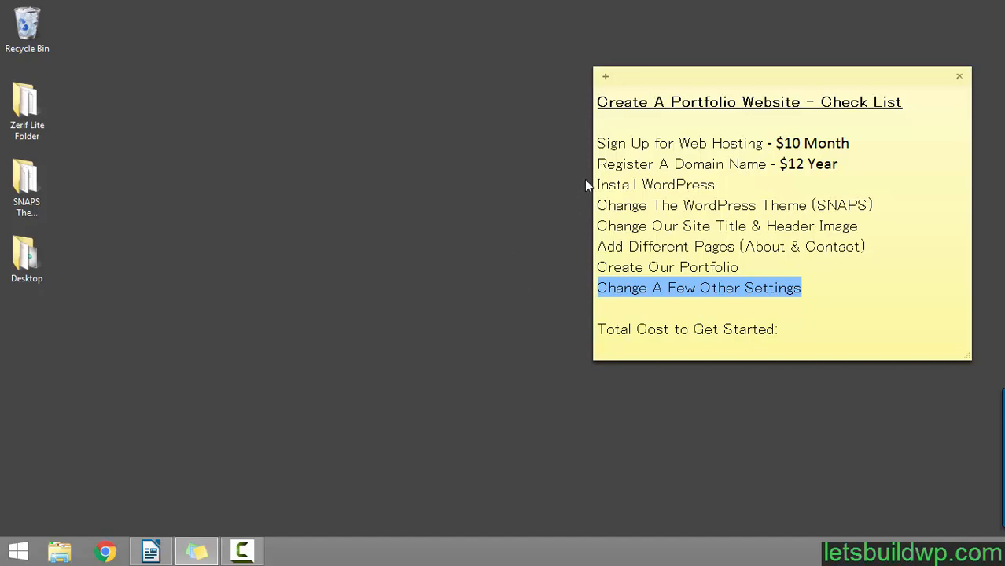
- Review the web hosting and domain name items and enter $12 as the Total Cost to Get Started
left_click_drag(760, 144, 696, 151)
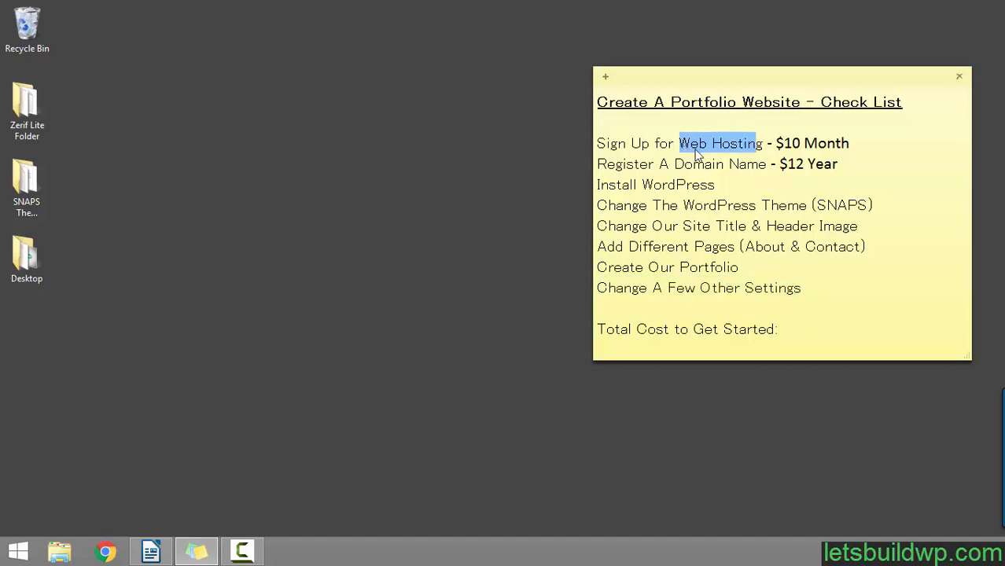
left_click_drag(768, 164, 677, 167)
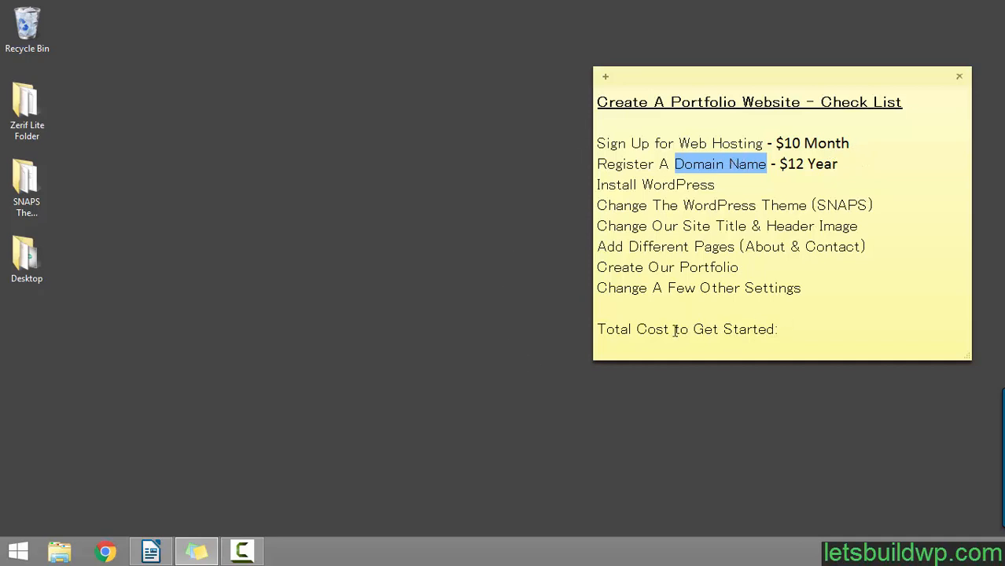
left_click(790, 327)
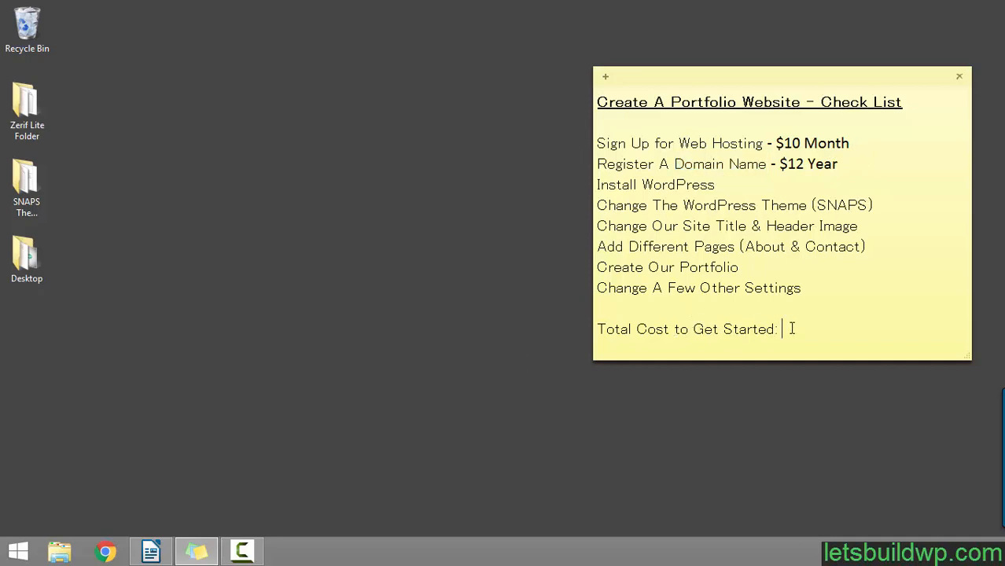
type("$12")
left_click(634, 477)
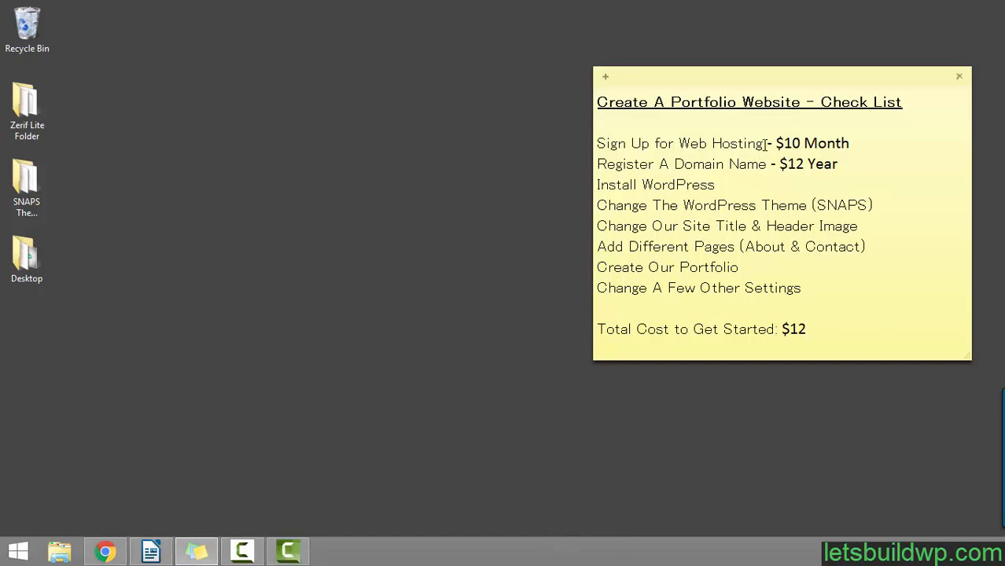
- Review the hosting and domain items, switch to the HostGator site in Chrome and show its Web Hosting plans
left_click_drag(763, 143, 582, 143)
left_click_drag(767, 163, 576, 170)
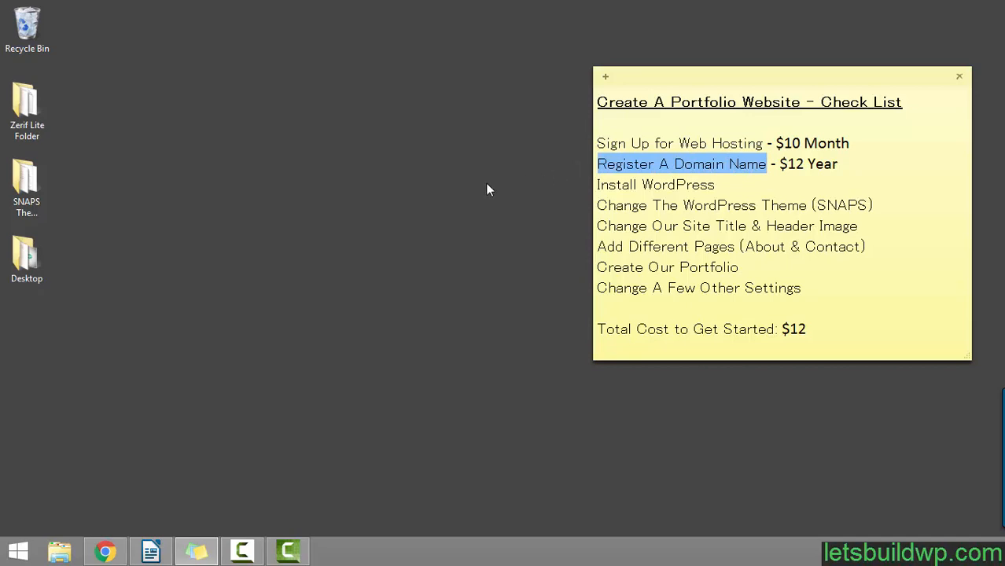
left_click(105, 551)
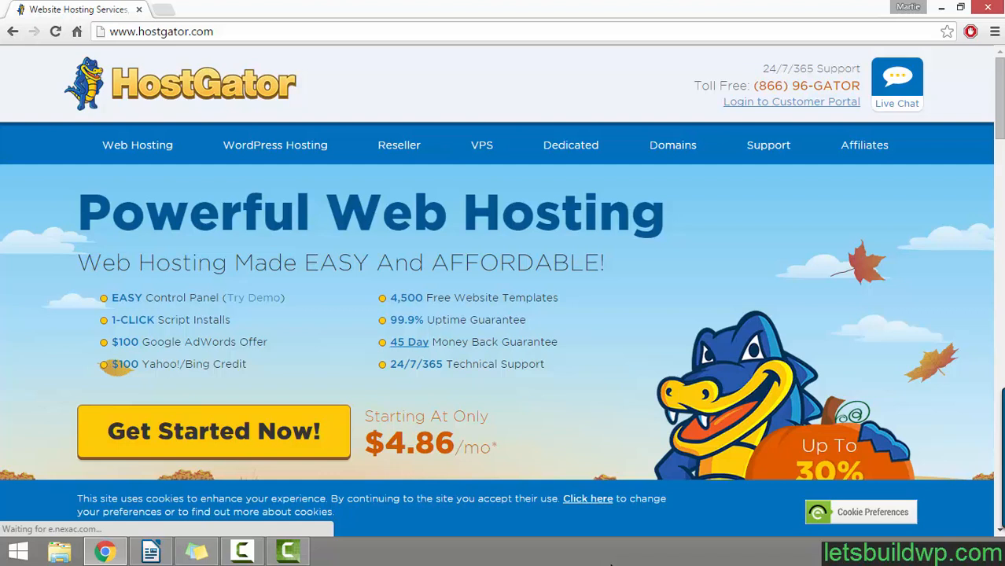
left_click(138, 146)
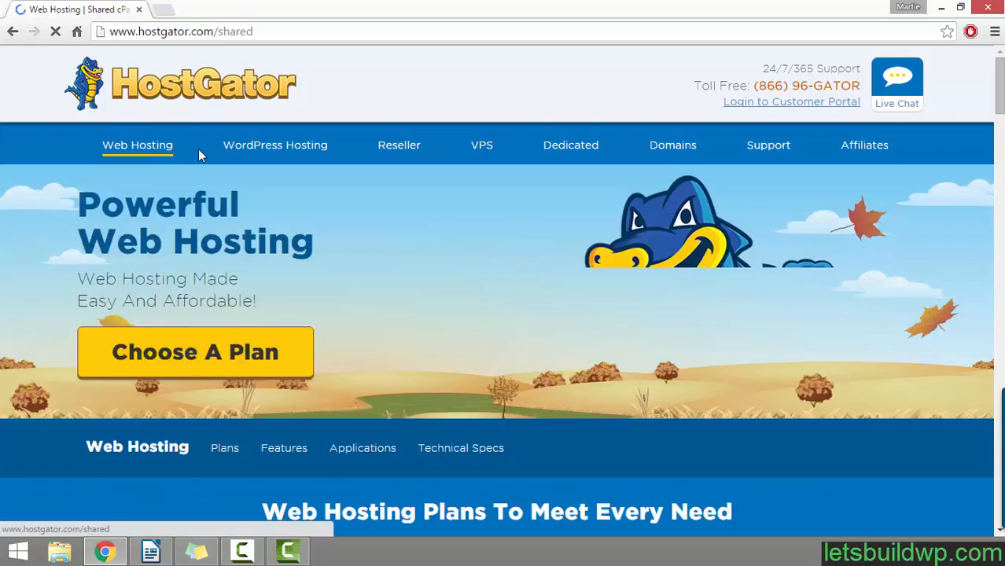
left_click(230, 364)
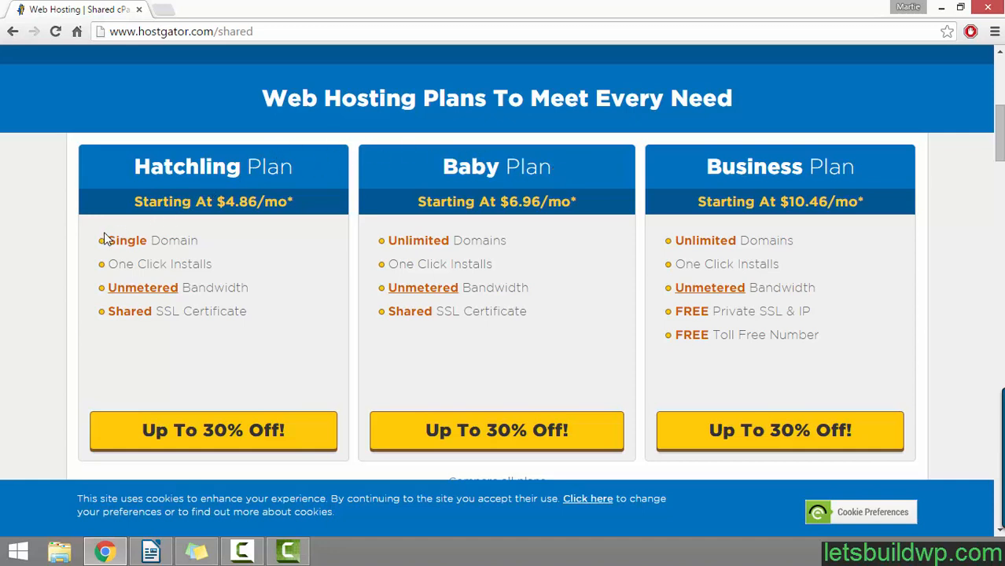
- Compare the domain allowances of the Hatchling and Baby plans and open the order form for the Hatchling plan
left_click_drag(217, 242, 102, 241)
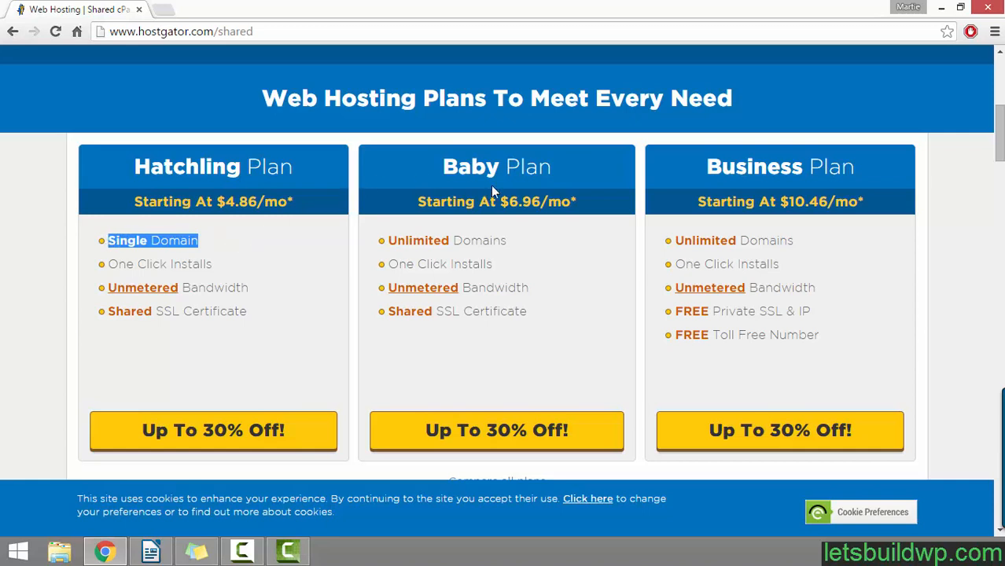
left_click(497, 241)
triple_click(497, 242)
left_click(266, 253)
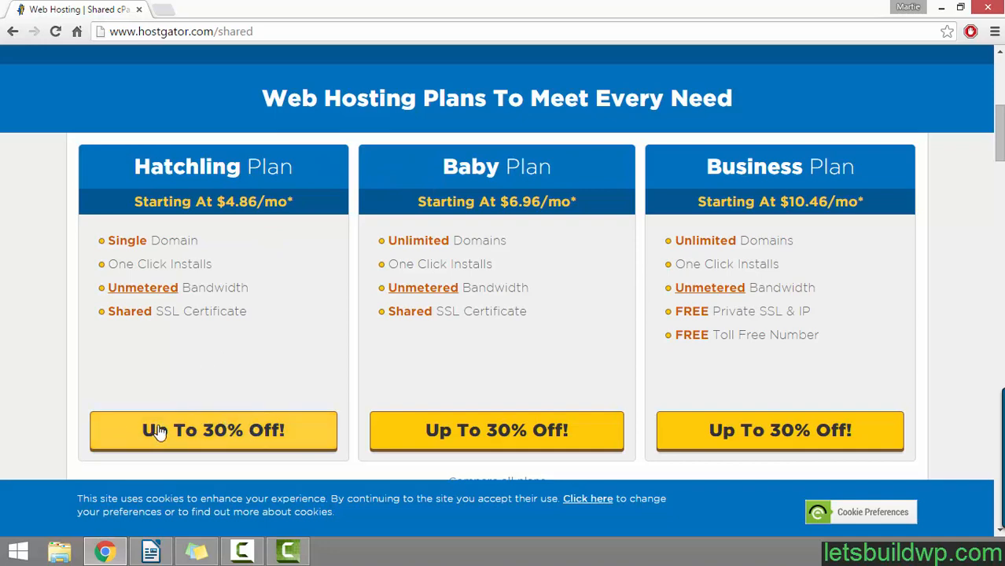
left_click(289, 425)
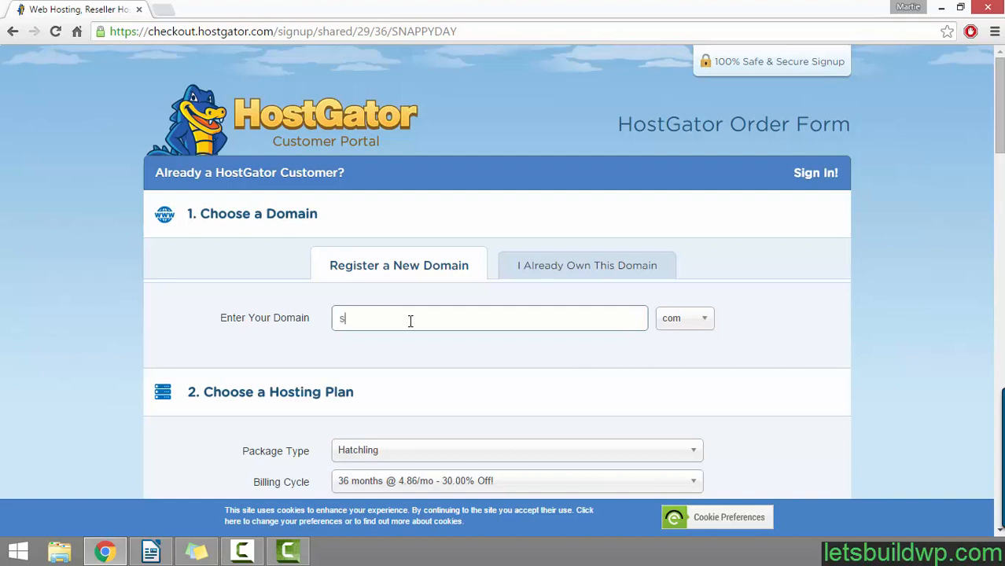
- Enter snapswpthemetutorial as the new domain to register and keep the com extension after viewing the alternatives
type("napswpthemetutorial")
left_click(784, 313)
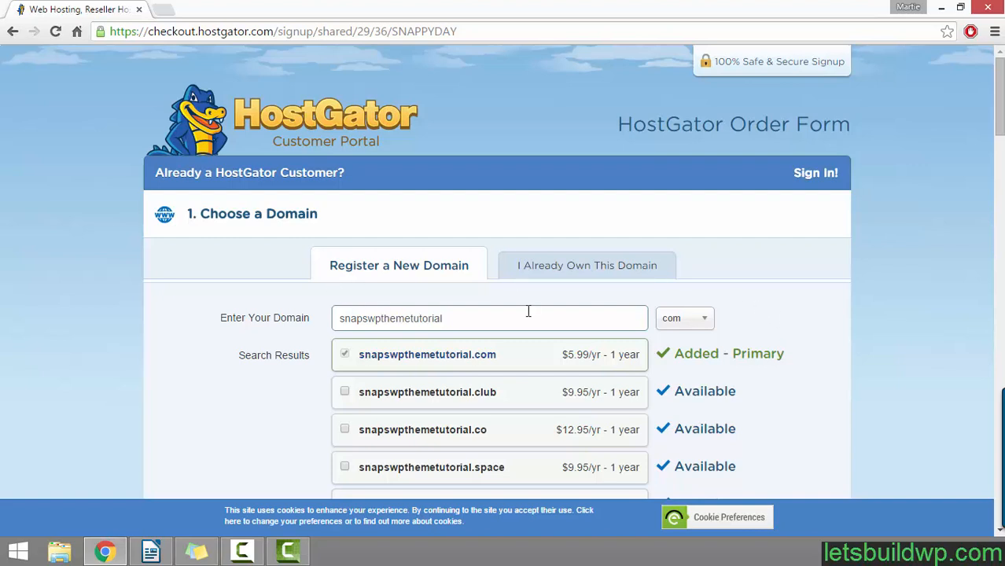
left_click(706, 320)
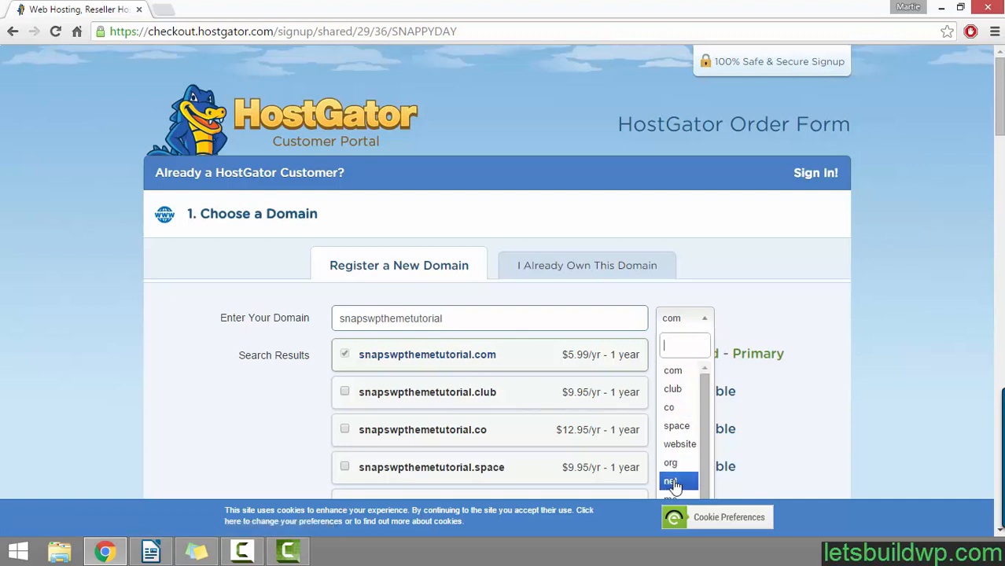
left_click(796, 294)
- Set the Hatchling plan's billing cycle to 1 month @ 8.76/mo
scroll(775, 258, "down", 2)
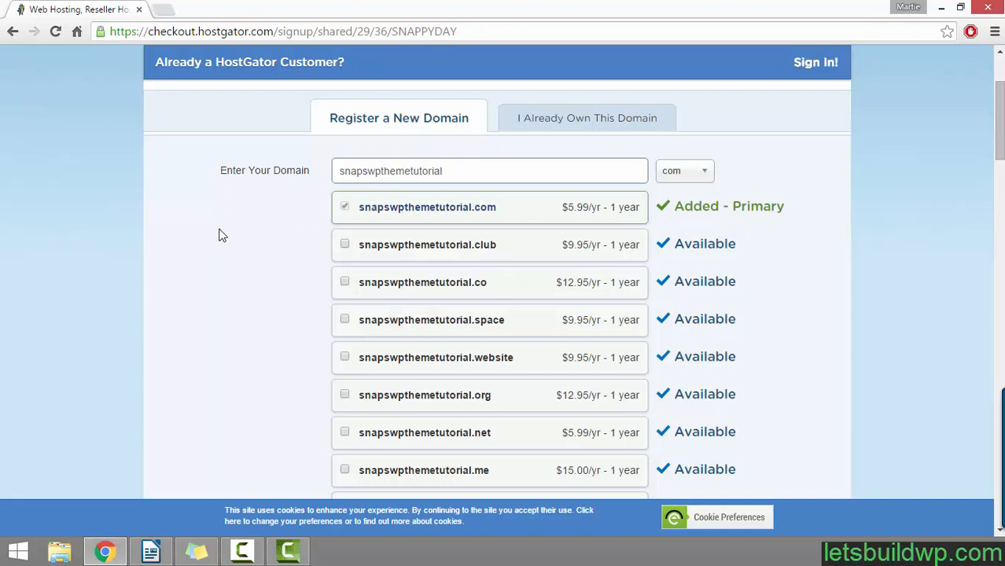
scroll(790, 247, "down", 2)
scroll(790, 247, "down", 5)
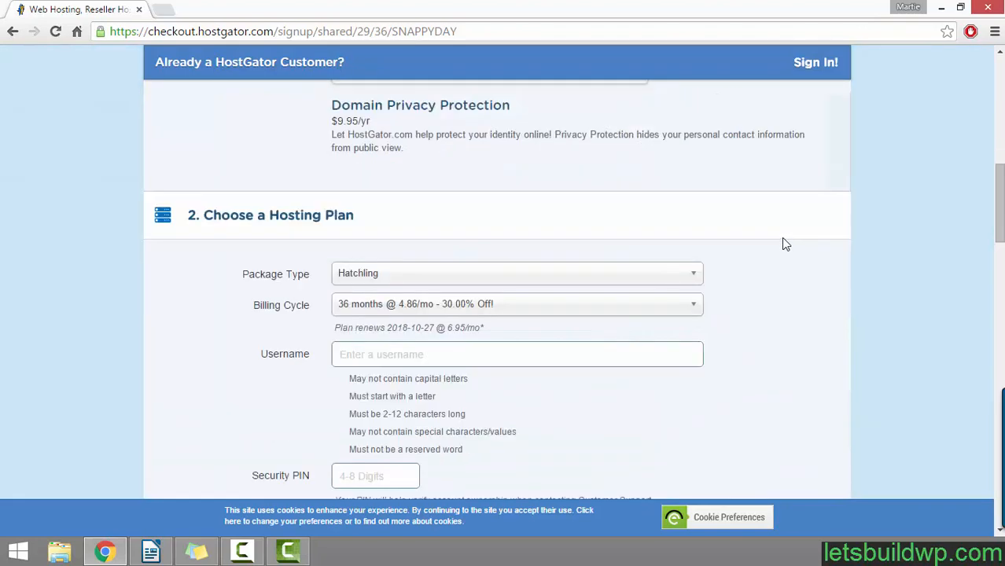
scroll(582, 183, "down", 1)
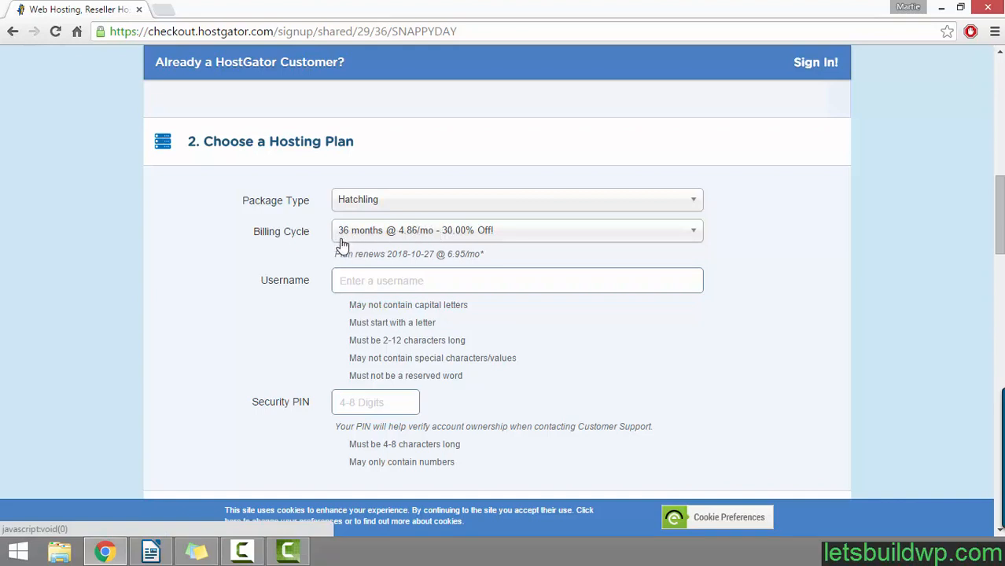
left_click(366, 235)
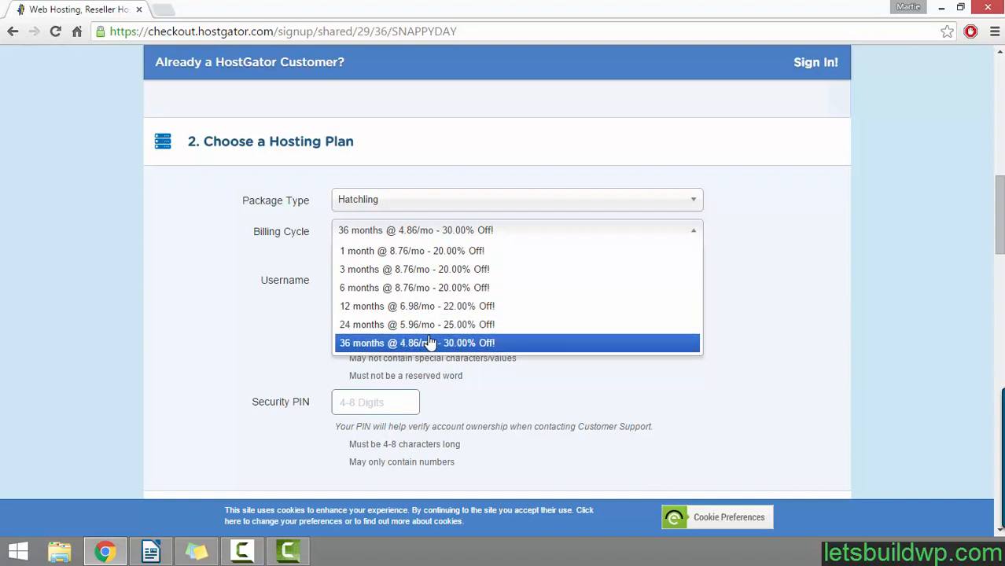
left_click(443, 256)
- Choose PayPal as the payment type in the billing information
scroll(449, 251, "down", 1)
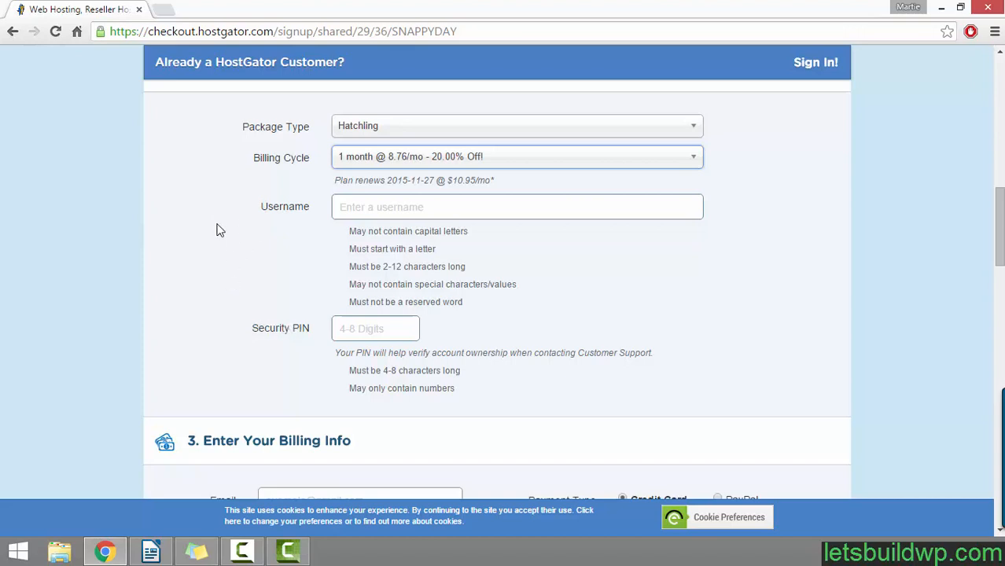
scroll(226, 208, "down", 4)
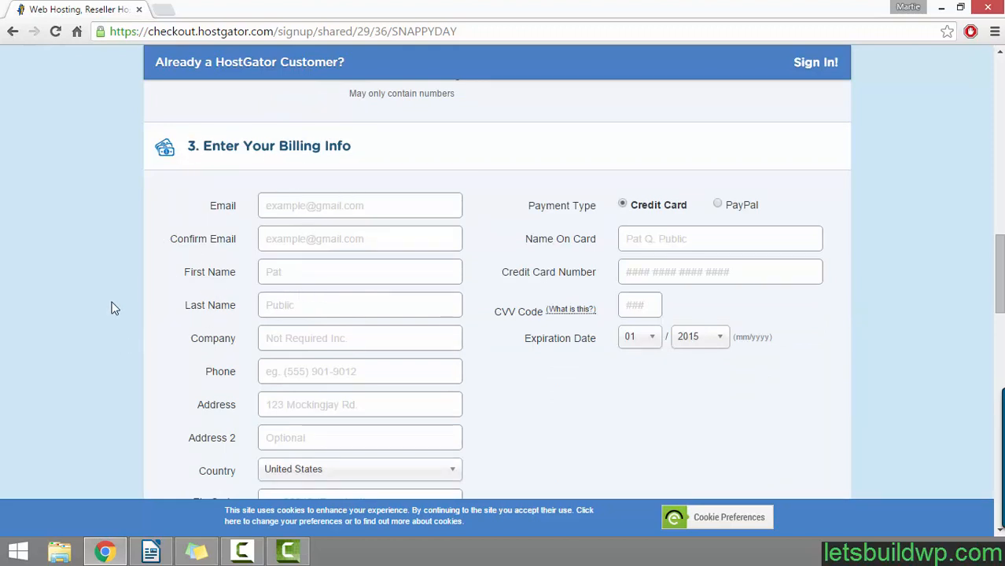
scroll(112, 307, "down", 1)
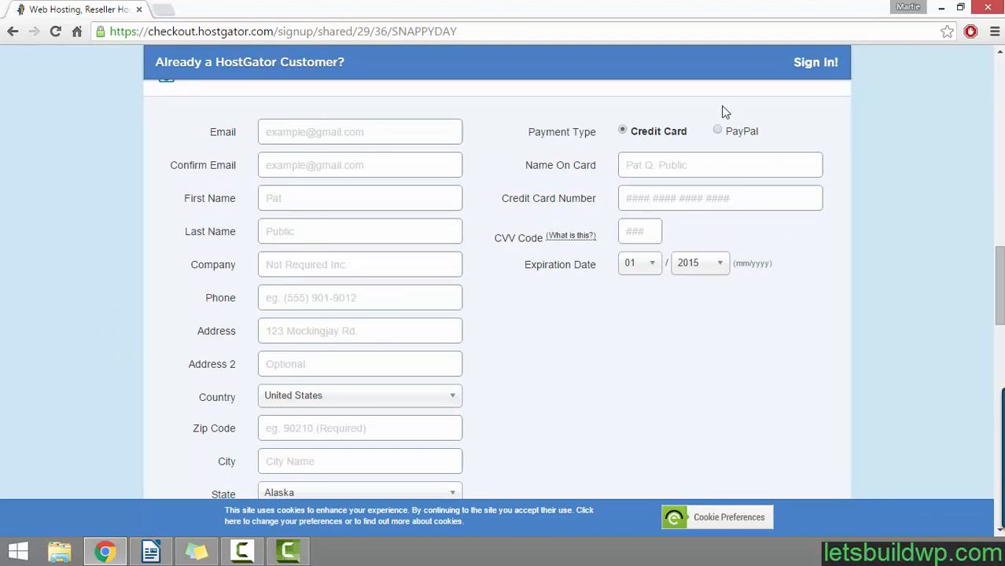
left_click(718, 130)
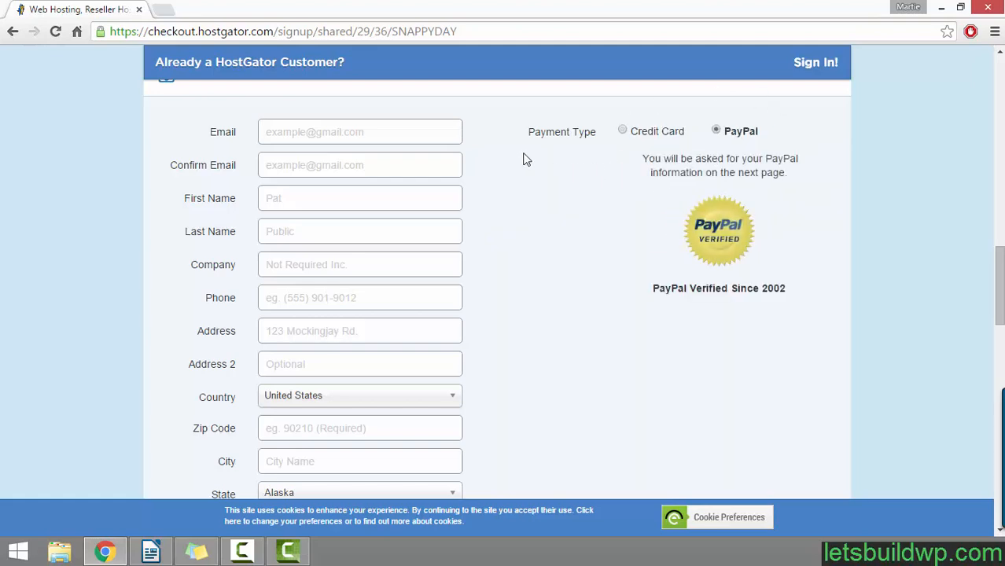
- Remove the preselected SiteLock security and CodeGuard site backup services from the order
scroll(527, 151, "down", 6)
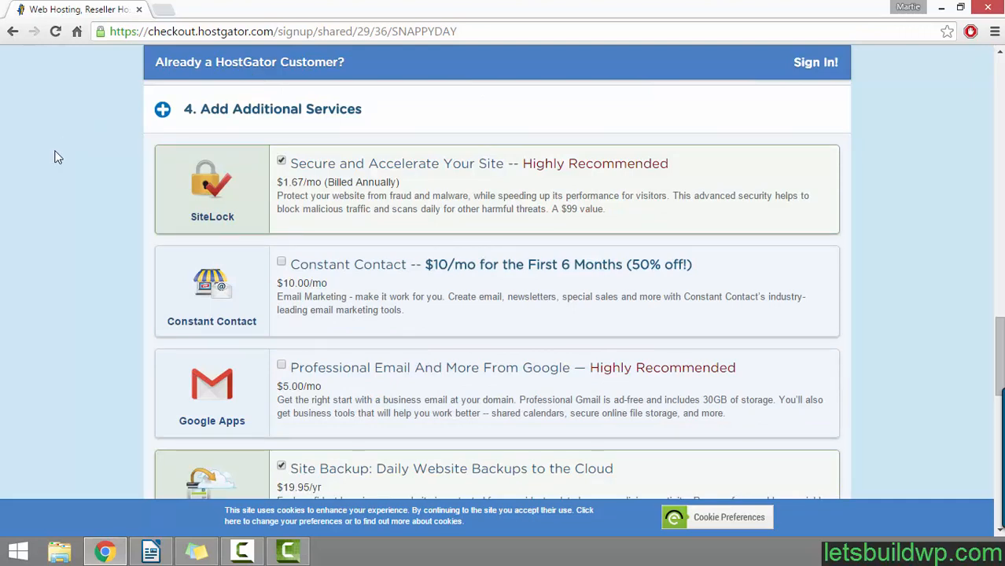
left_click(282, 162)
scroll(34, 174, "down", 2)
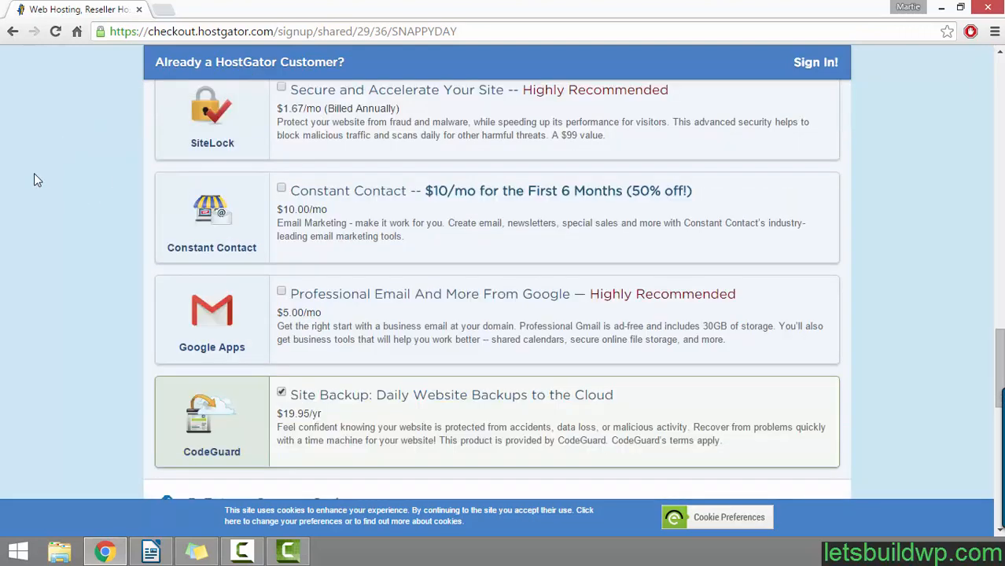
left_click(282, 321)
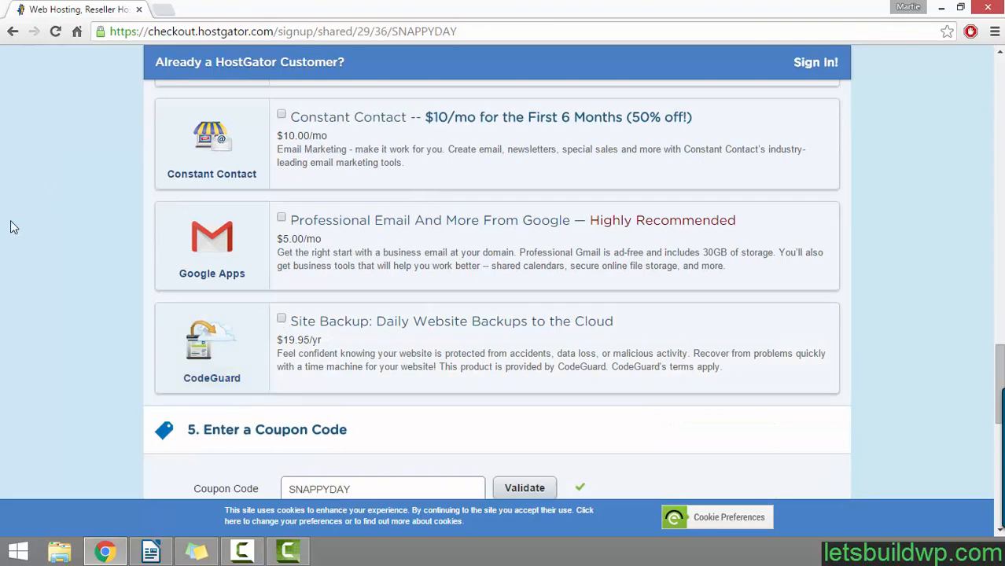
scroll(12, 222, "up", 2)
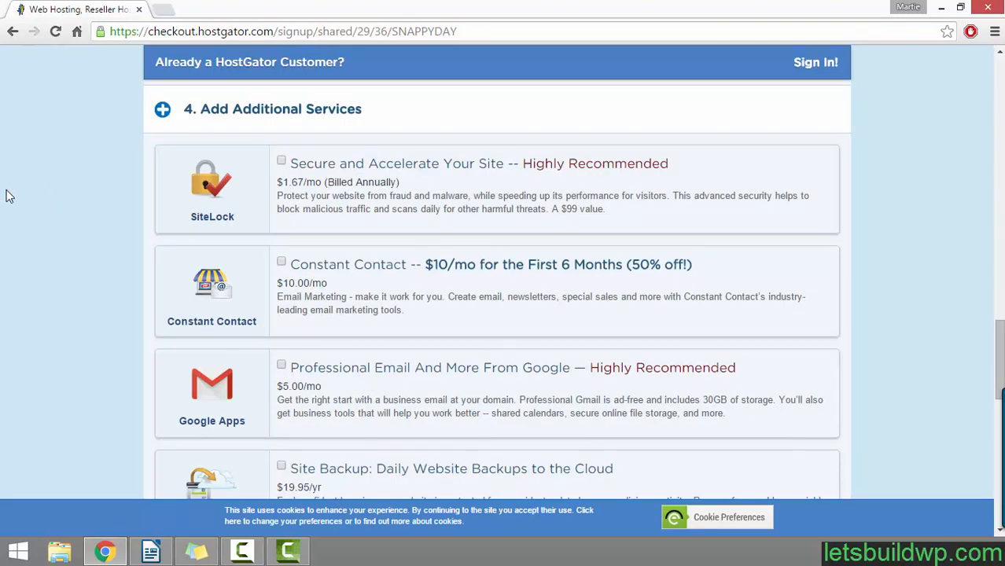
- Replace the order's coupon code with SNAPS1PENNY and validate it
scroll(73, 235, "down", 4)
scroll(72, 240, "down", 1)
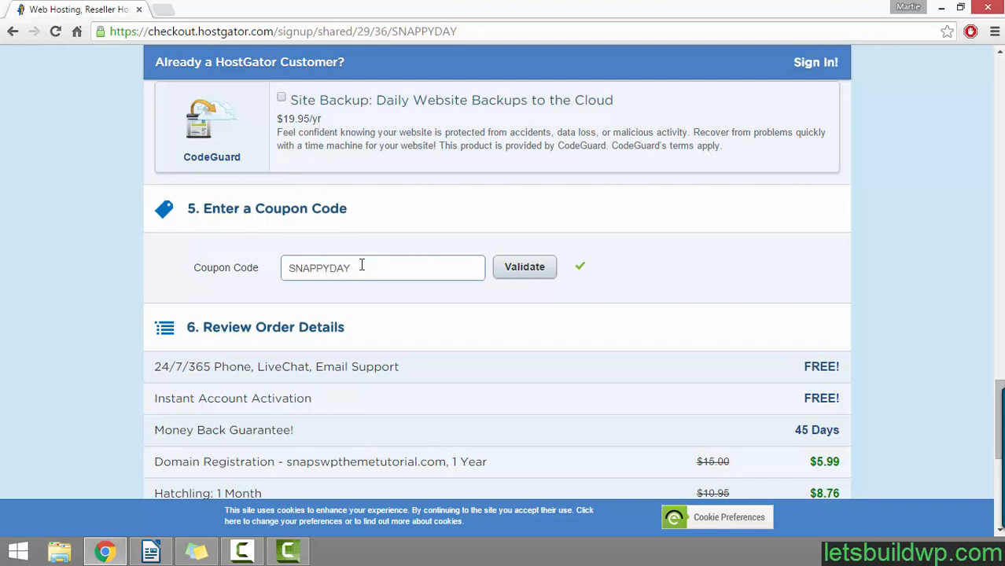
left_click_drag(360, 265, 272, 259)
scroll(272, 259, "down", 1)
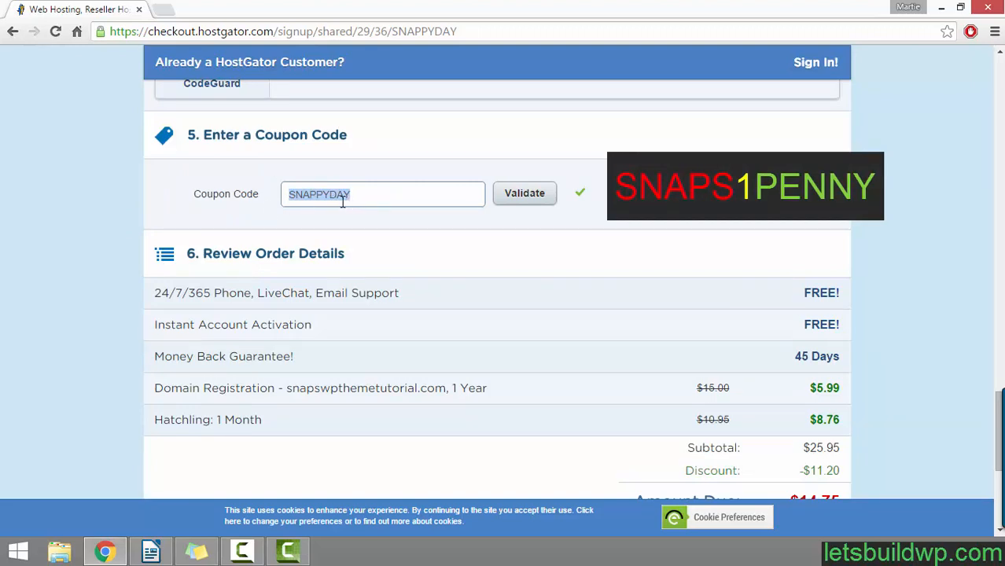
type("SNAPS1PENNY")
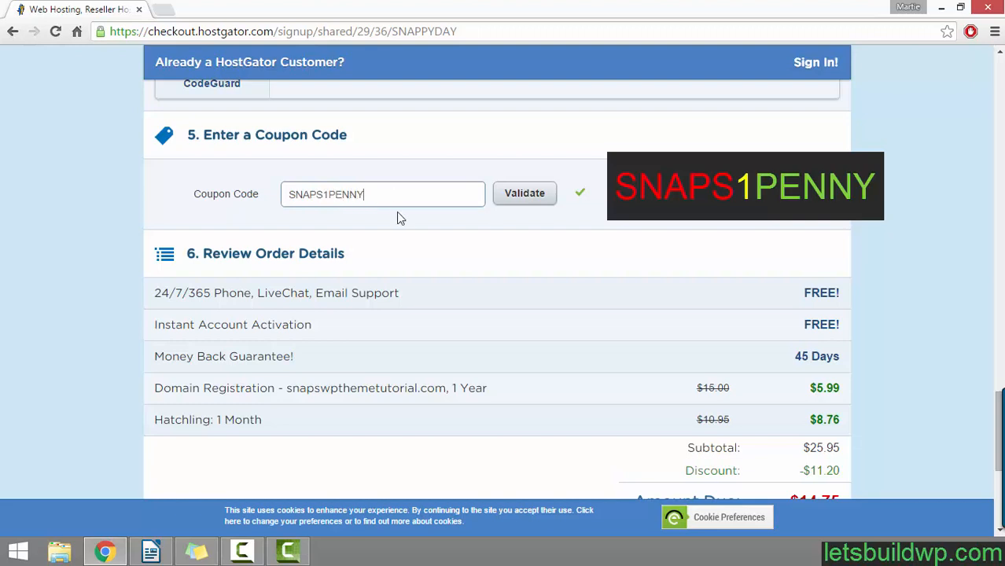
left_click(540, 200)
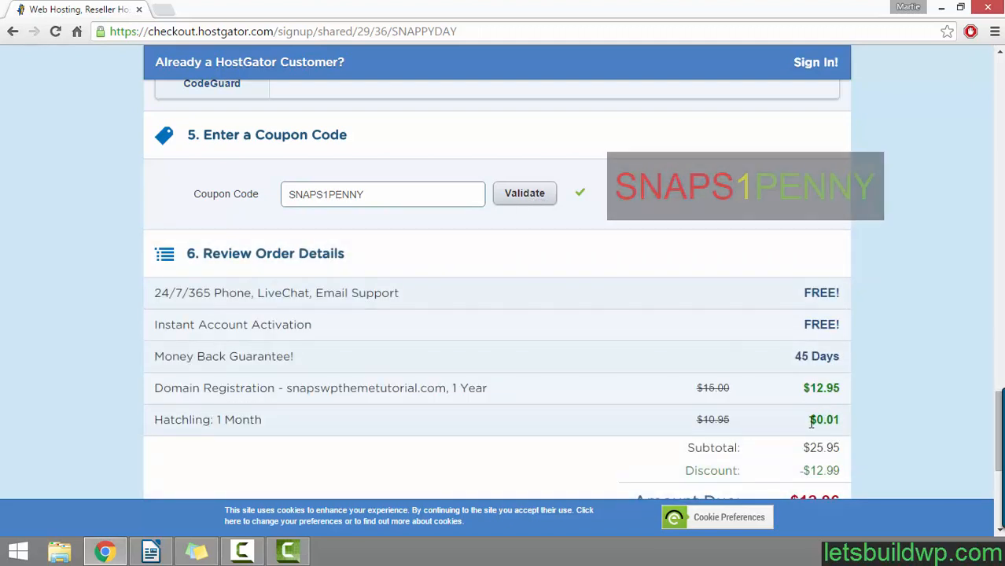
- Review the order details, including the money back guarantee, the domain and hosting charges and the amount due
scroll(825, 422, "down", 1)
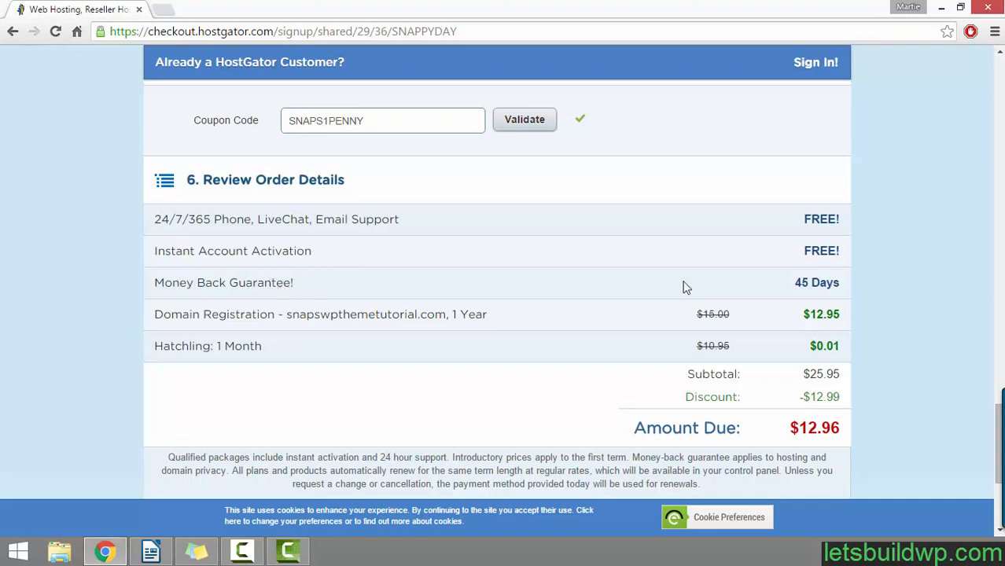
left_click_drag(796, 284, 844, 285)
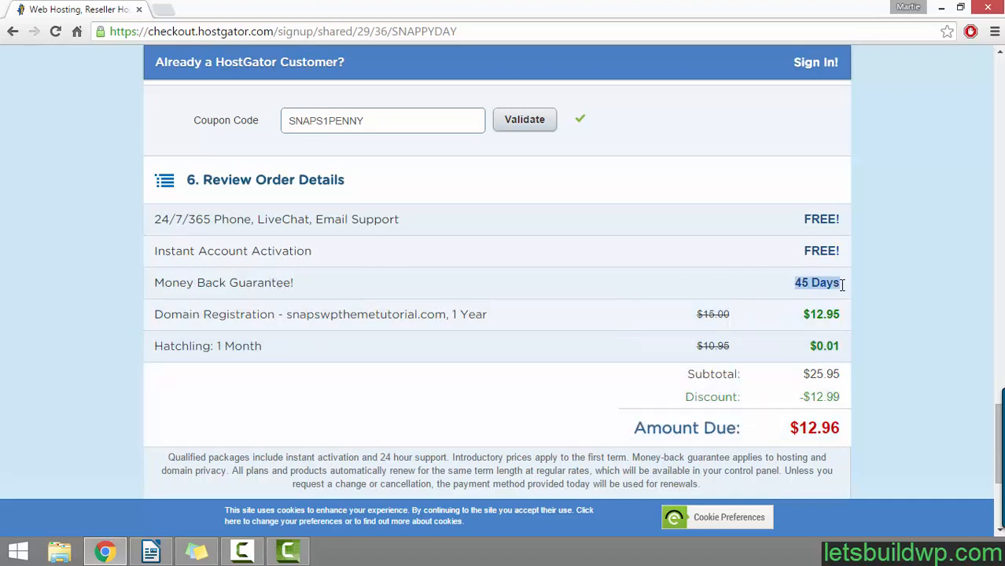
left_click(777, 280)
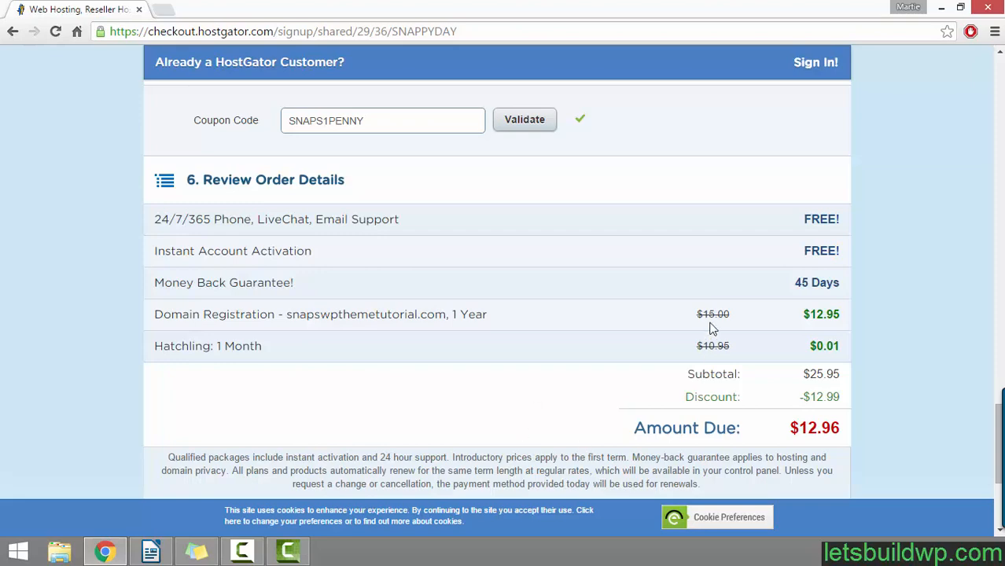
scroll(454, 382, "down", 3)
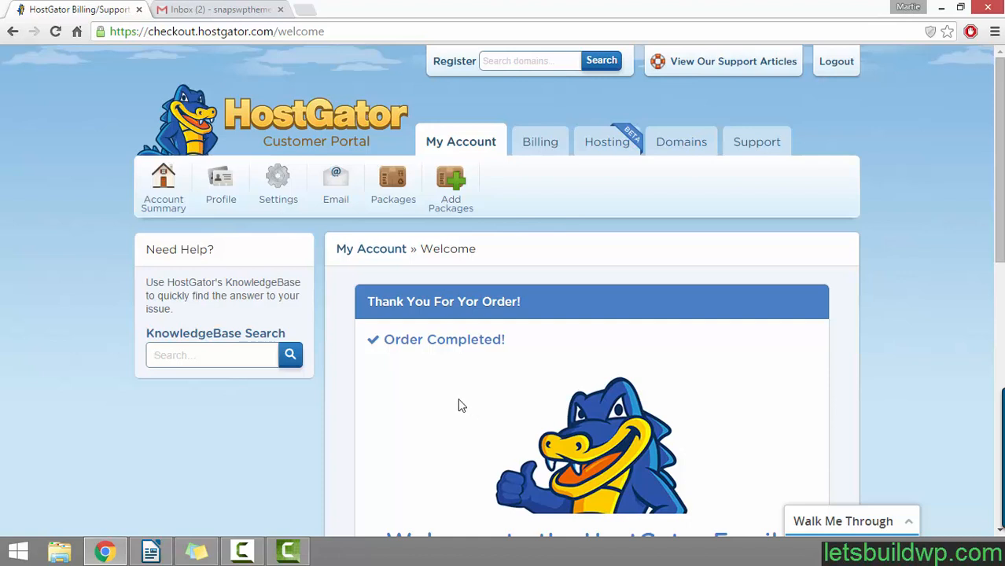
- Switch to Gmail, open the "HostGator.com :: Your Account Info" email and follow its control panel link
left_click(212, 10)
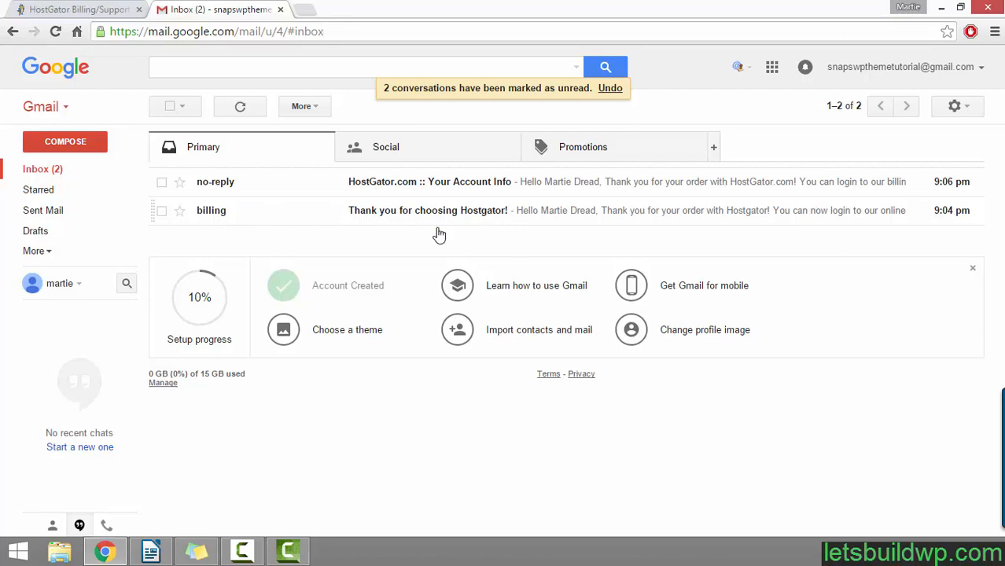
left_click(47, 8)
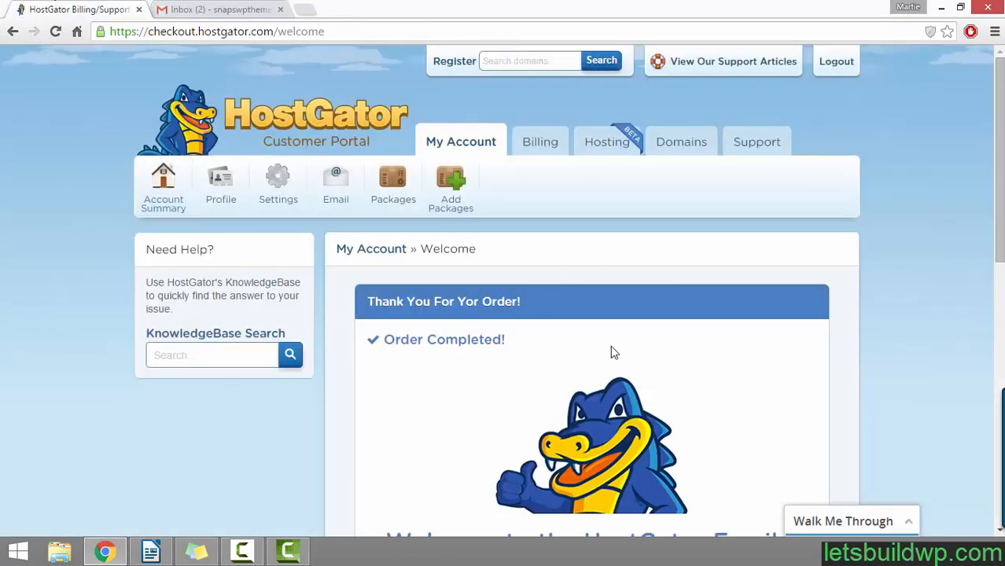
left_click(178, 9)
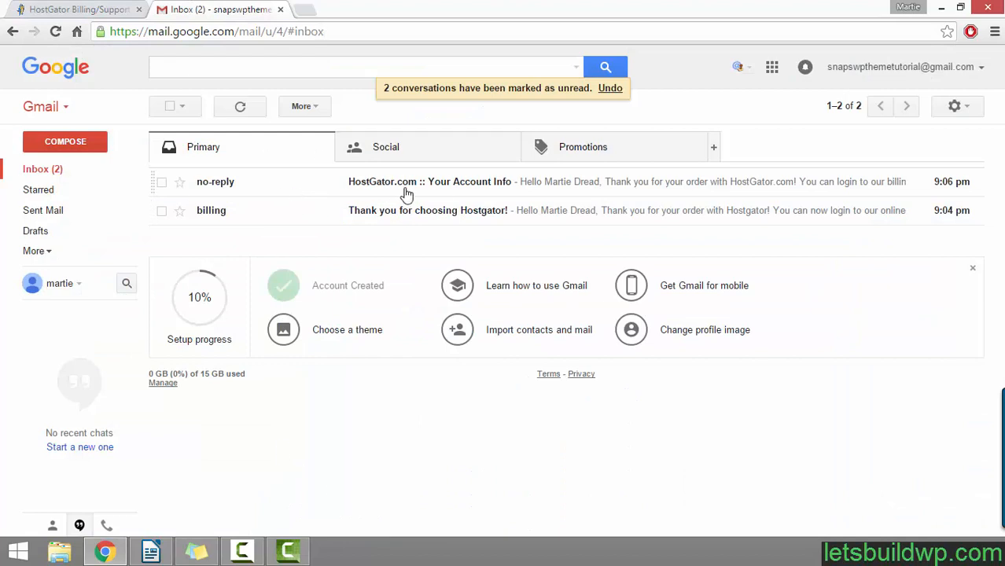
left_click(481, 184)
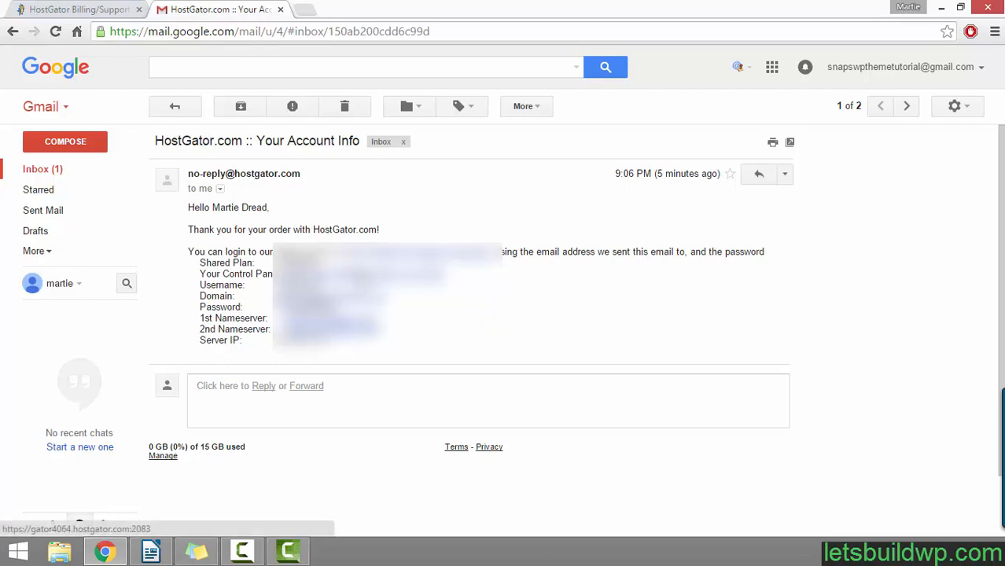
left_click(362, 279)
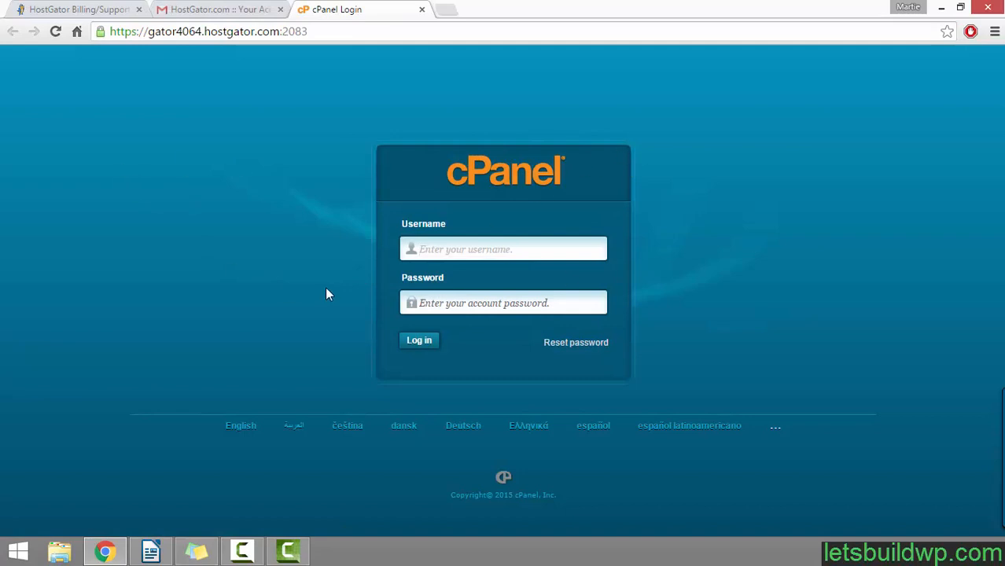
- Copy the username from the HostGator account email and paste it into the cPanel login form
left_click(216, 8)
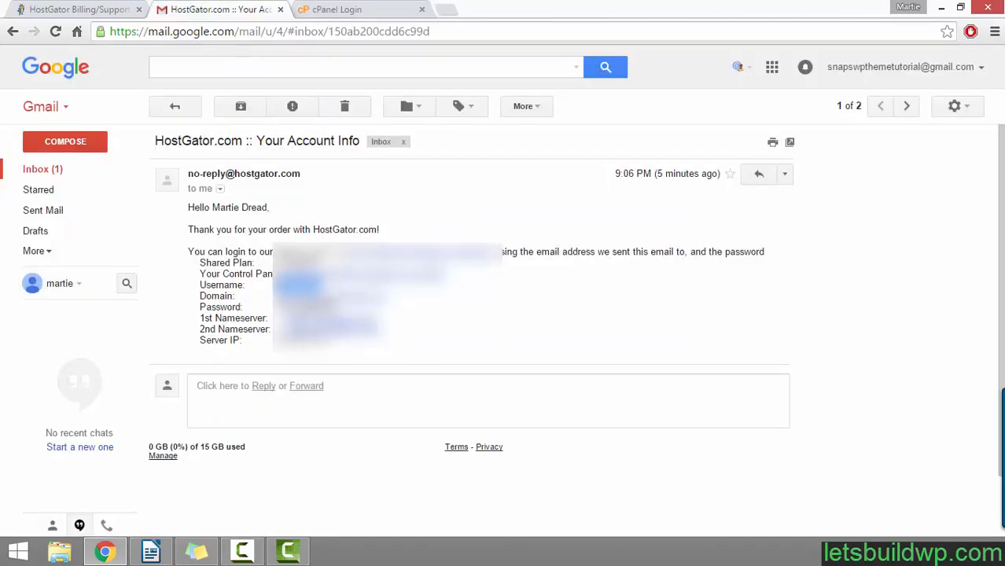
left_click_drag(321, 286, 280, 286)
right_click(293, 284)
left_click(317, 295)
left_click(361, 9)
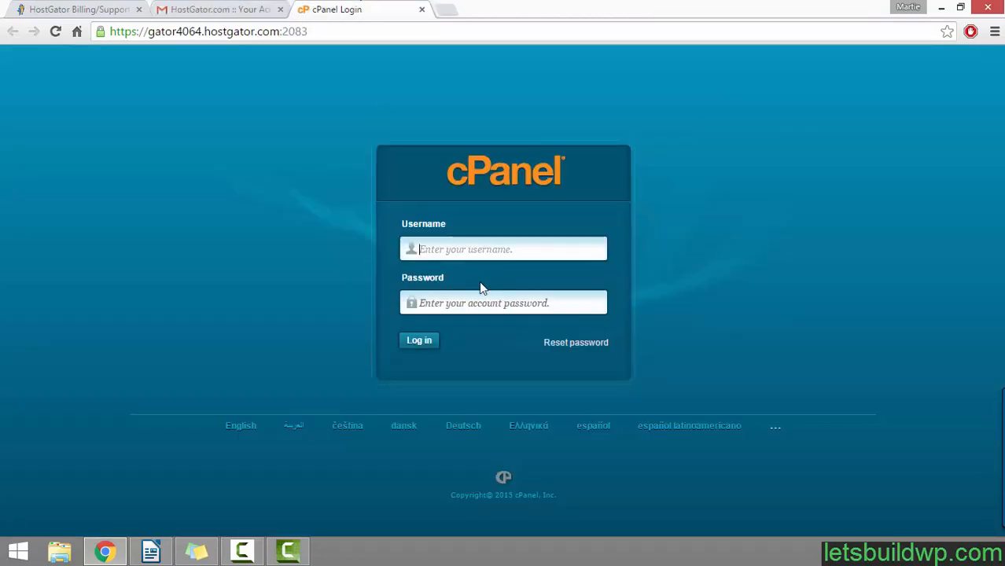
left_click(480, 250)
right_click(480, 253)
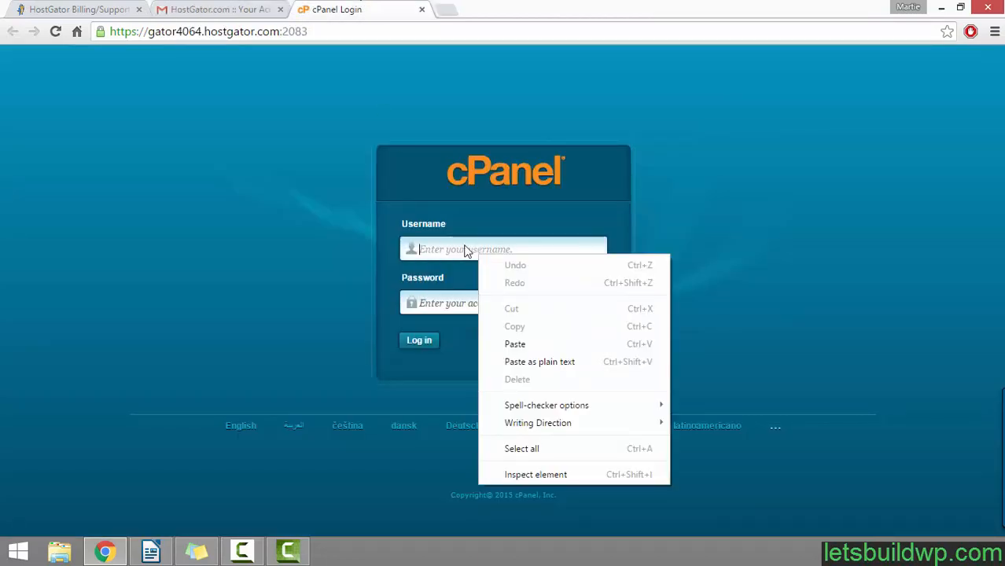
left_click(515, 344)
- Copy the account password from the HostGator email, paste it into the cPanel password field and log in
left_click(241, 11)
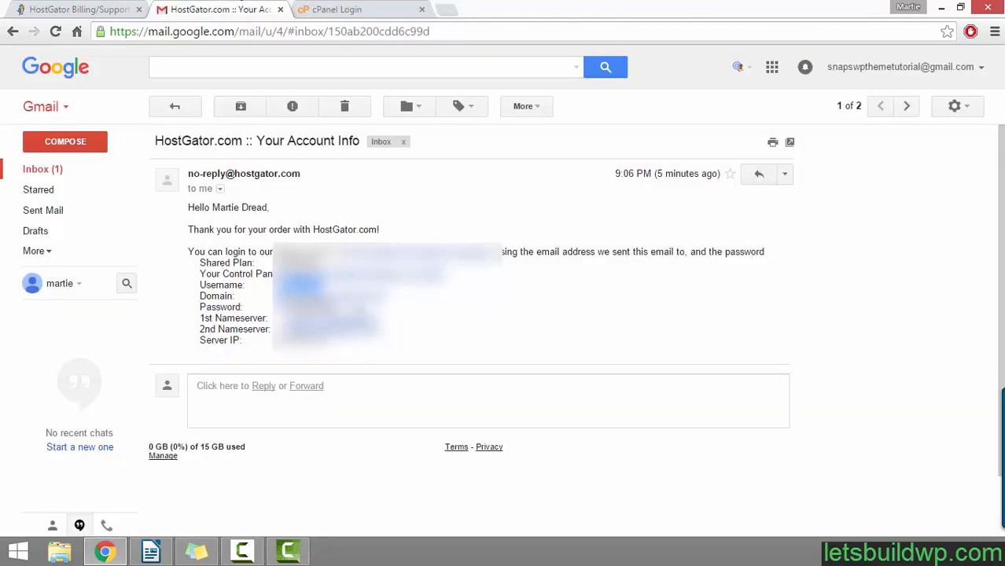
left_click_drag(335, 307, 277, 308)
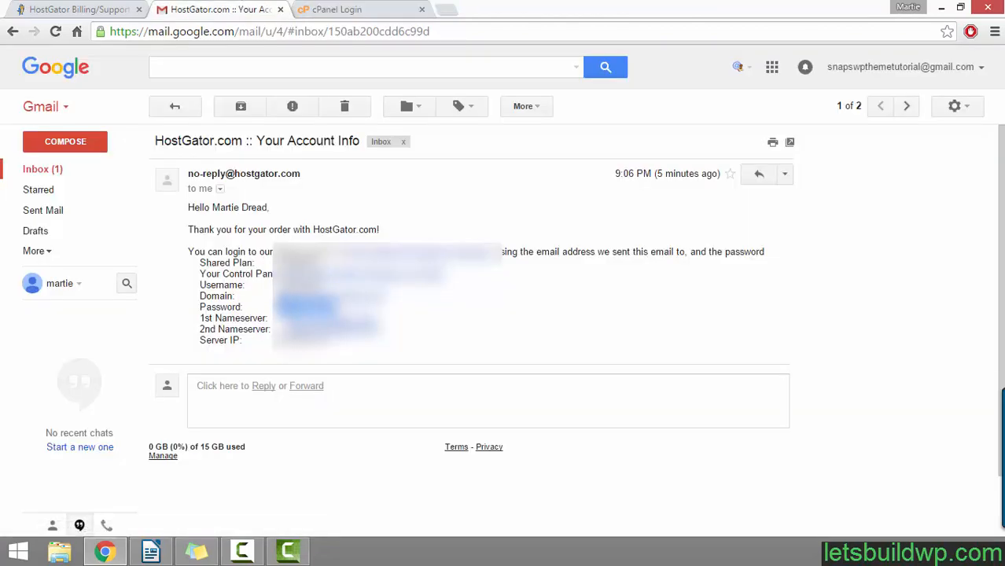
right_click(277, 306)
left_click(299, 312)
left_click(329, 10)
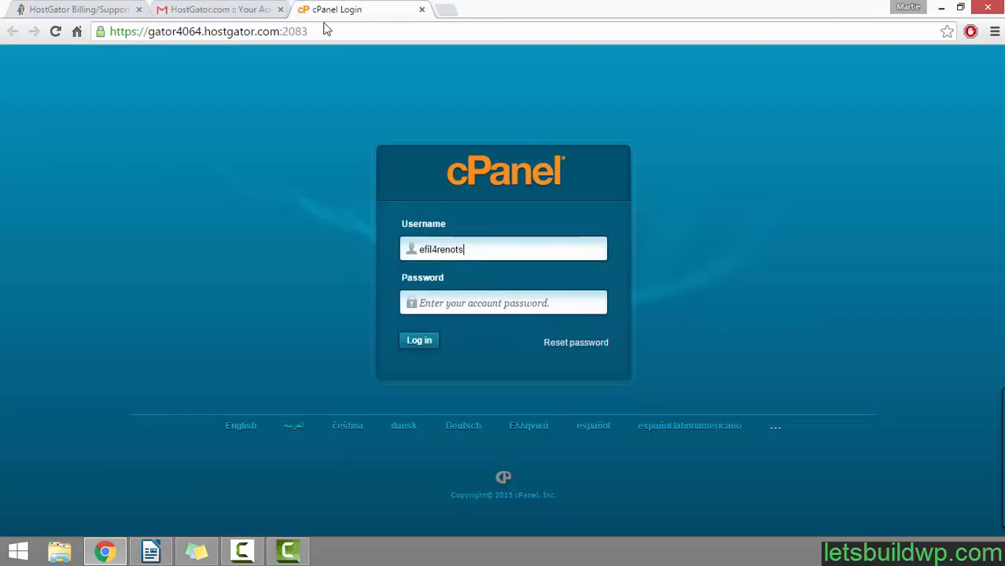
left_click(465, 304)
right_click(465, 304)
left_click(487, 391)
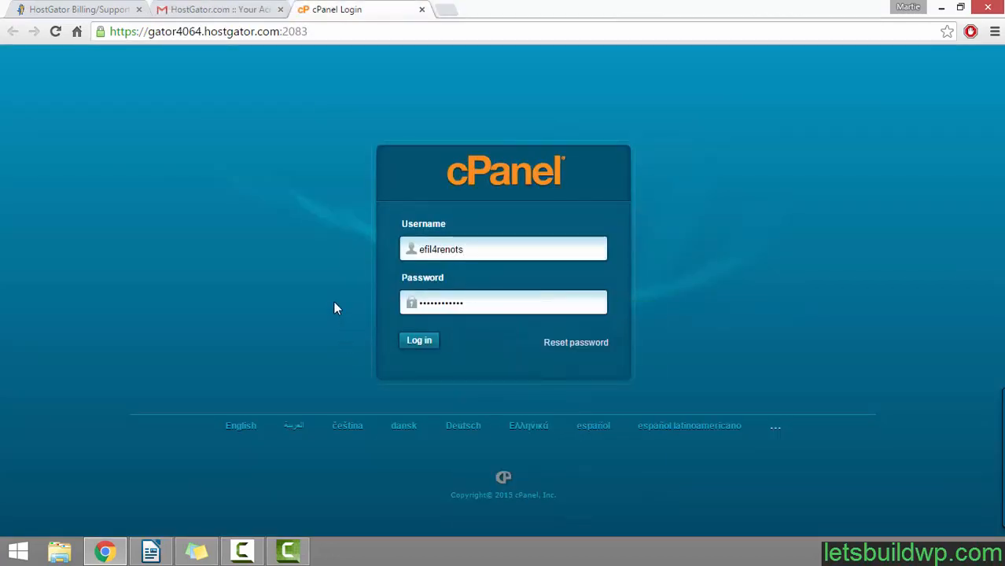
left_click(425, 344)
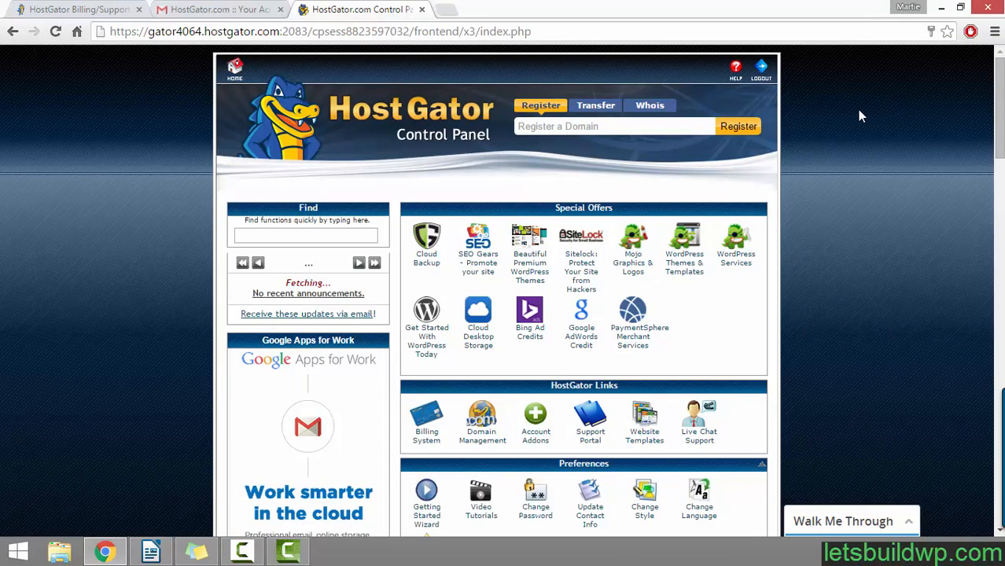
- Open QuickInstall from the cPanel software services and start the free WordPress installation
scroll(893, 147, "down", 5)
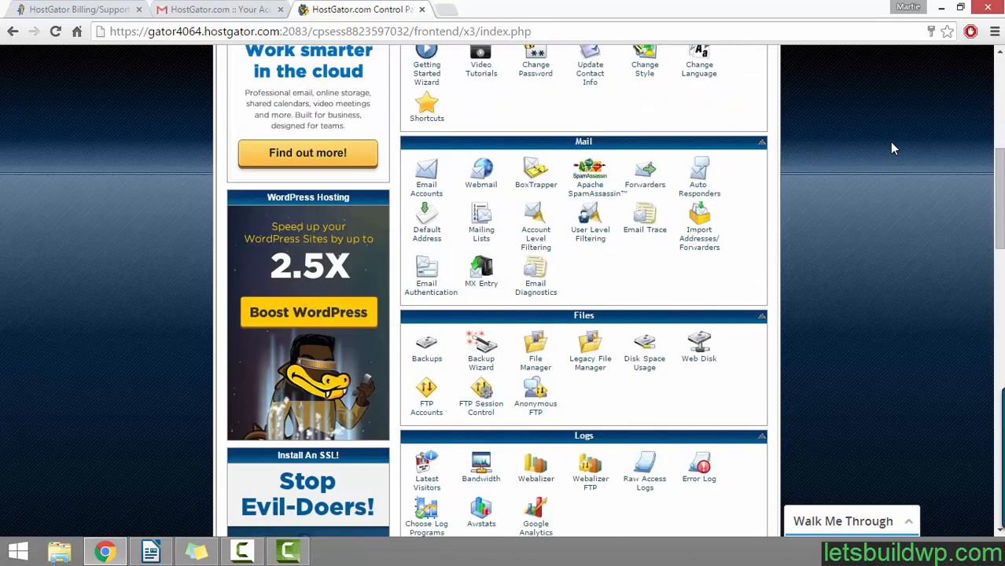
scroll(893, 149, "down", 6)
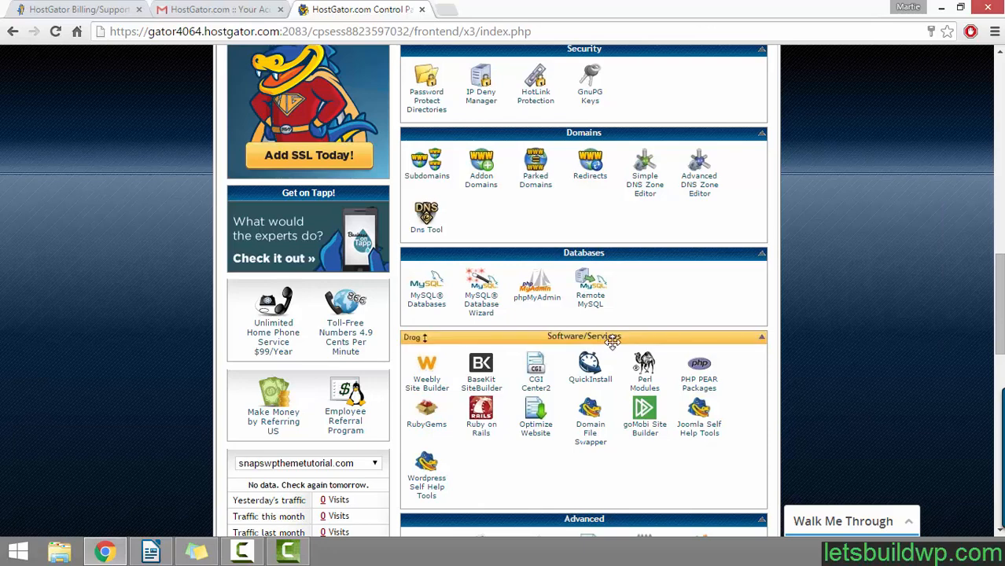
left_click(589, 380)
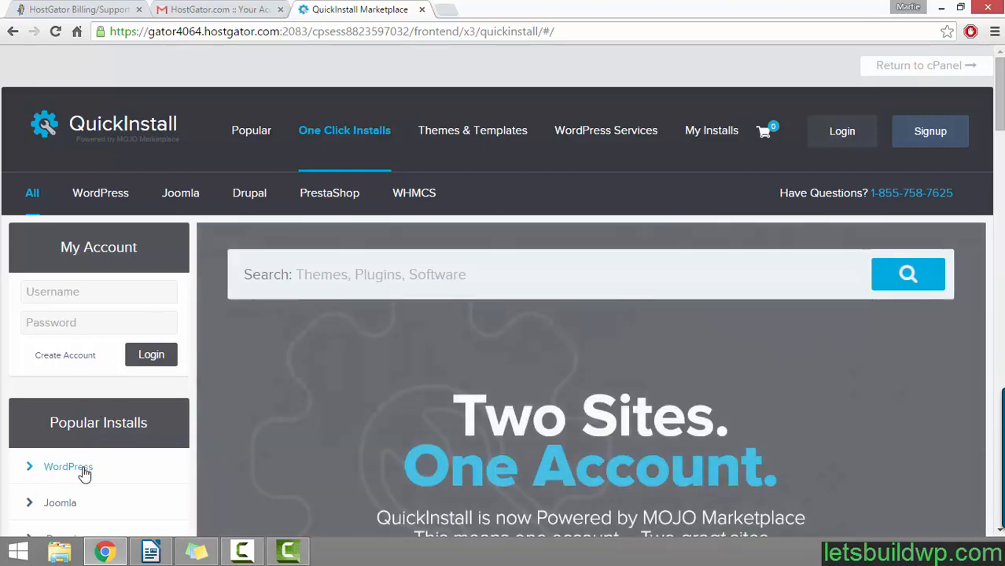
left_click(88, 470)
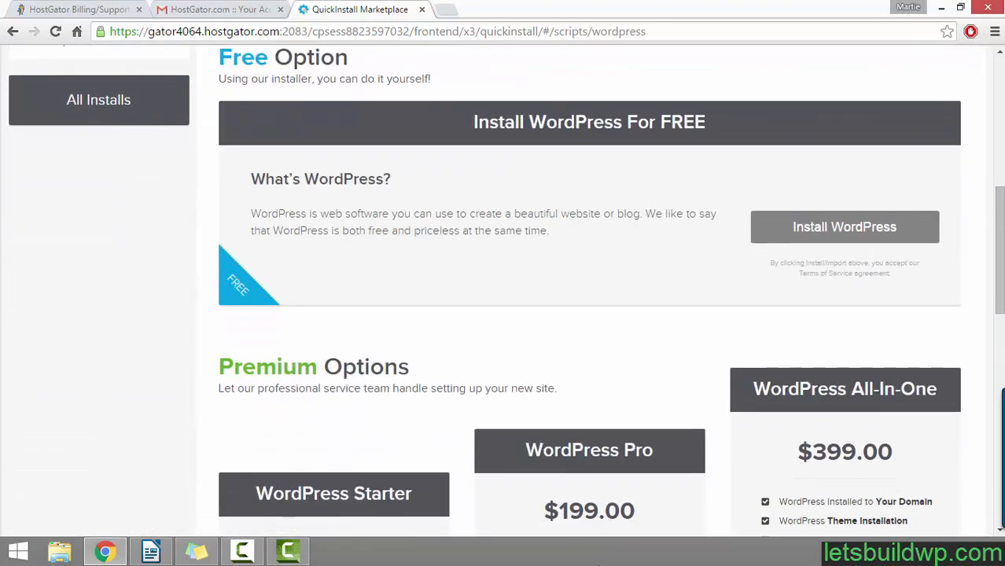
left_click(877, 236)
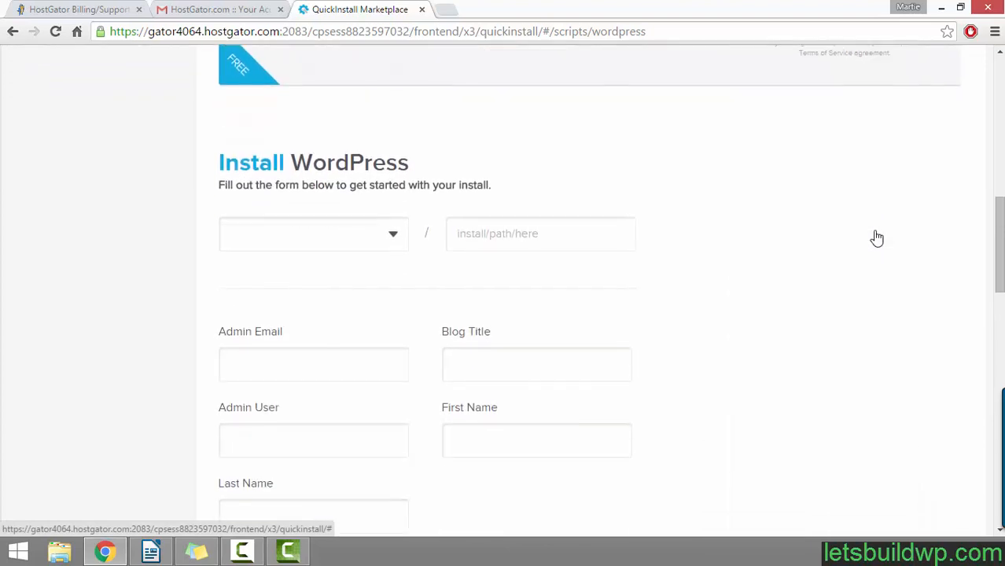
- Choose snapswpthemetutorial.com as the WordPress install domain and leave the install path empty
left_click(396, 240)
left_click(366, 272)
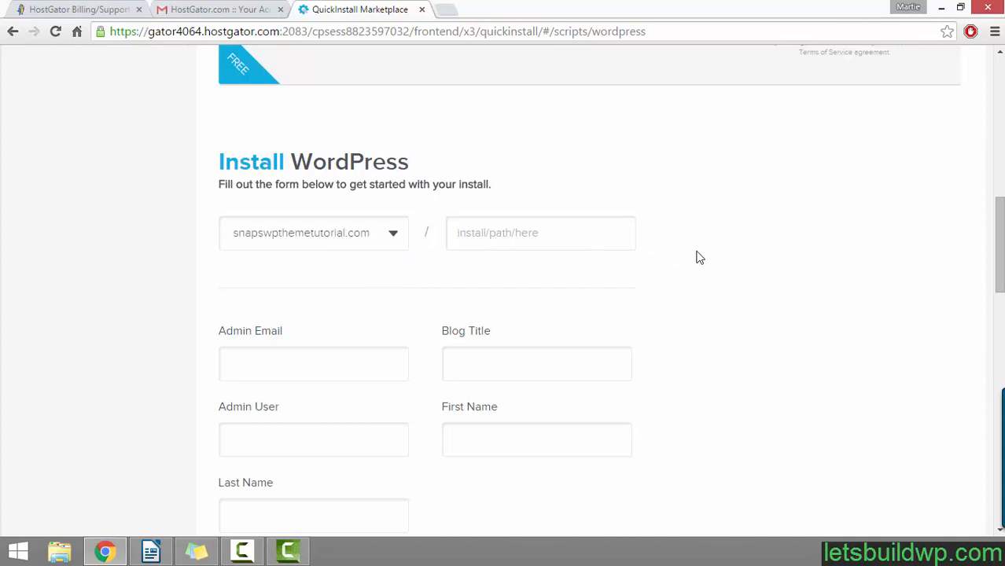
left_click(540, 243)
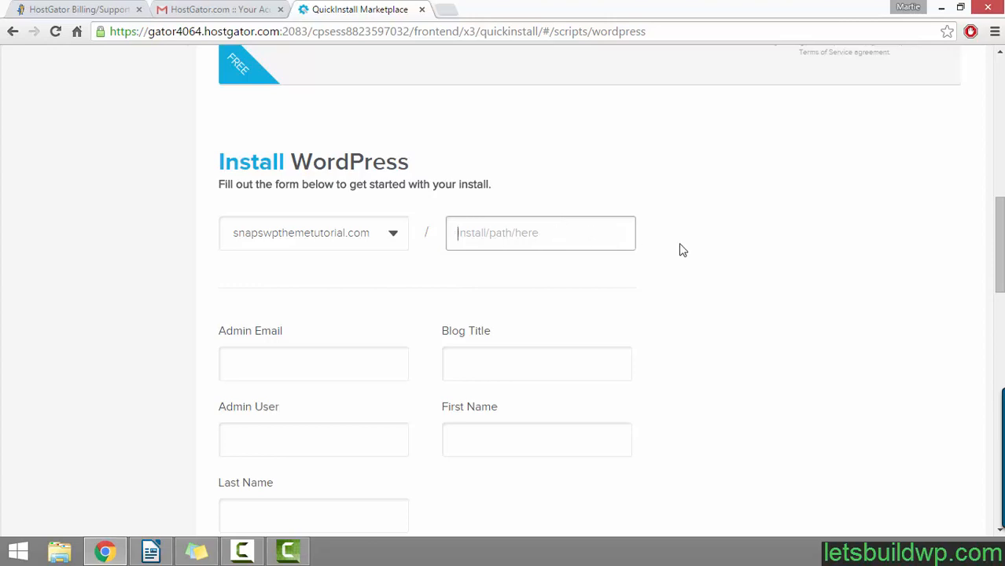
- Fill in the admin email address on the WordPress install form
left_click(371, 370)
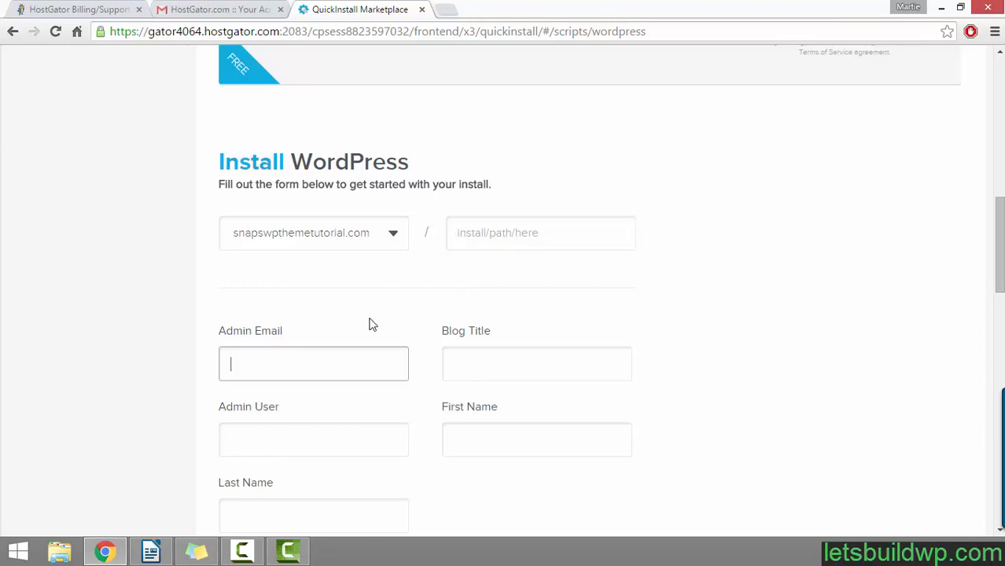
scroll(371, 299, "down", 2)
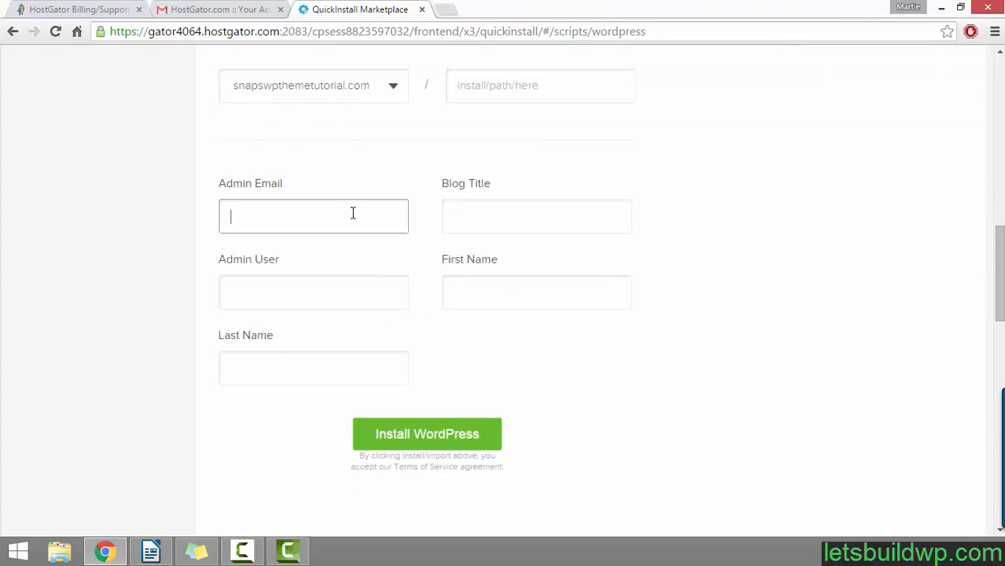
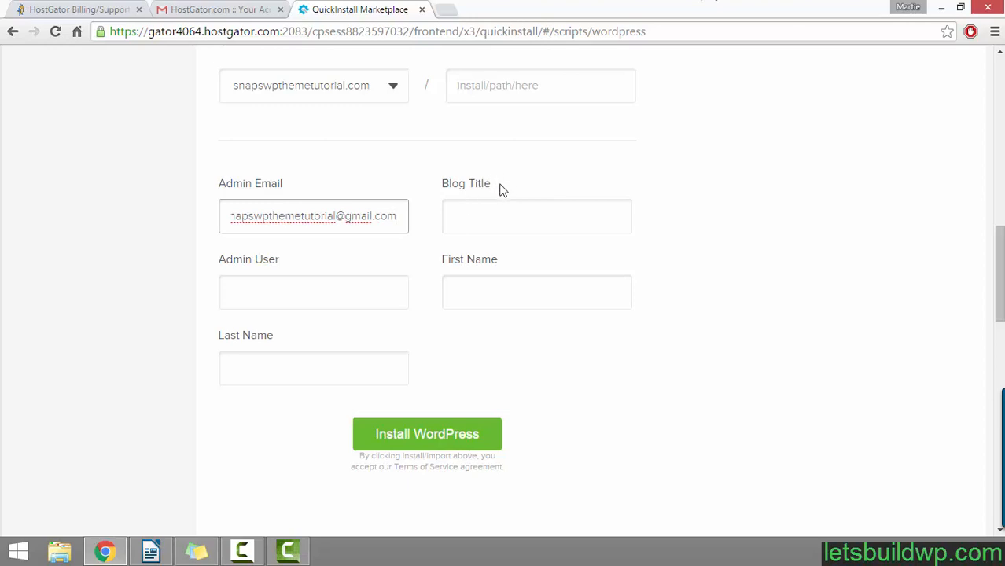
- Set the blog title to "Snaps Tutorial"
left_click(508, 220)
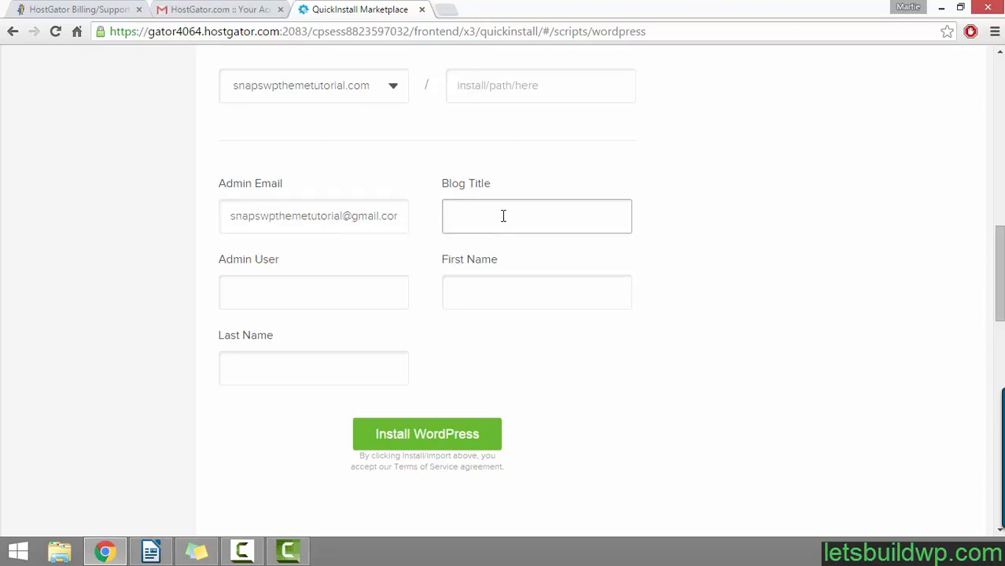
type("Snaps Tutorial")
- Set the WordPress admin user to "Admin"
left_click(358, 296)
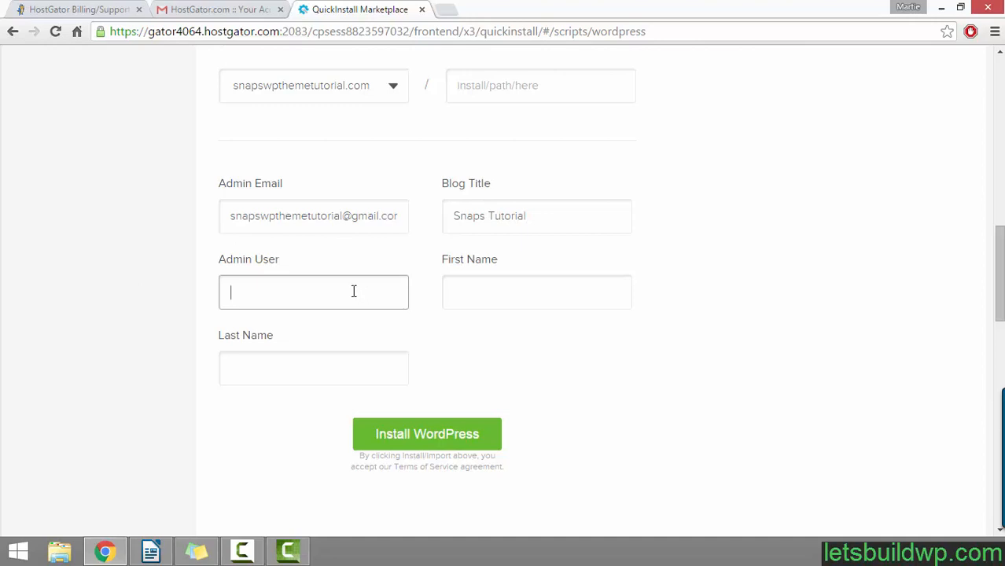
type("Ad")
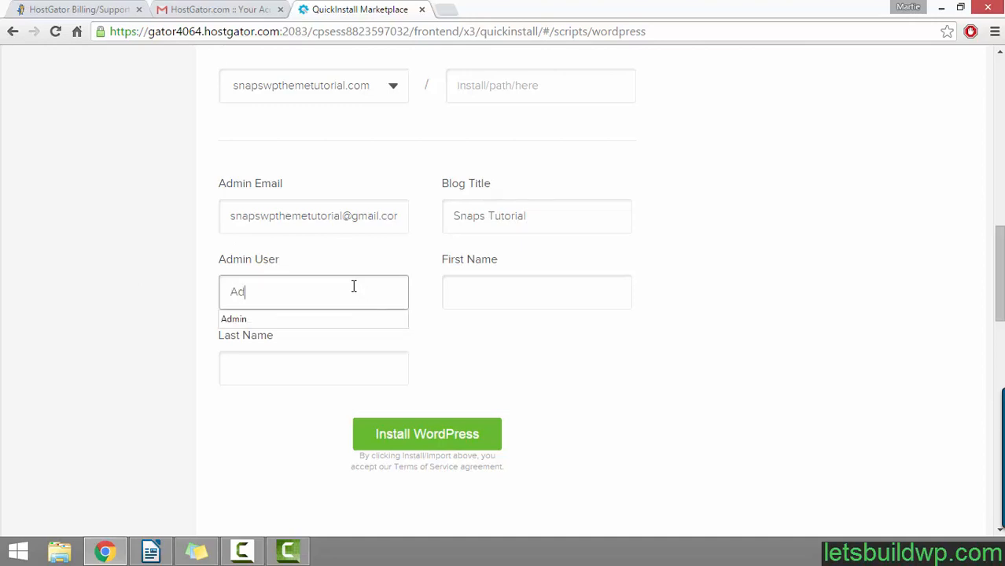
type("min")
double_click(146, 269)
left_click(144, 305)
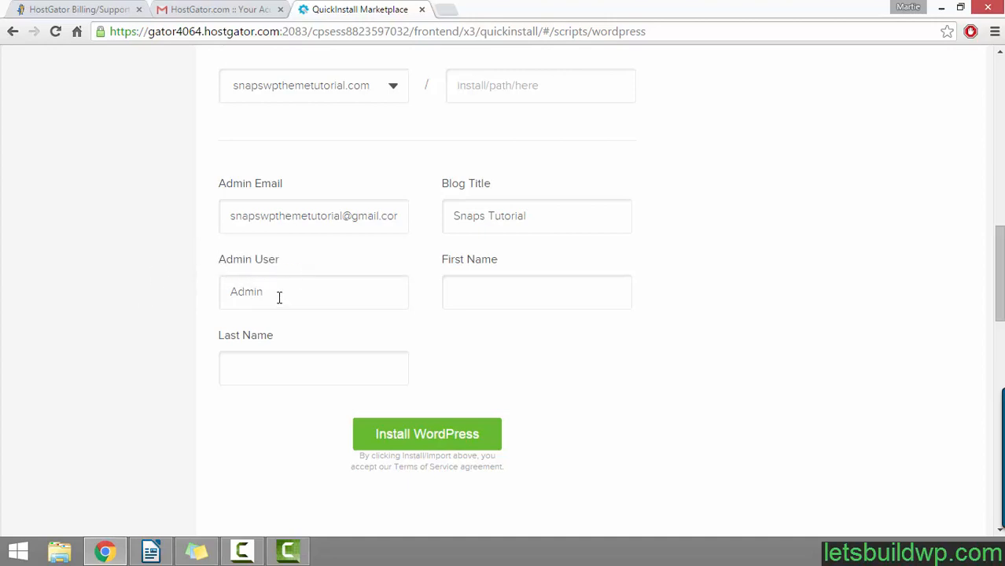
left_click_drag(279, 297, 184, 289)
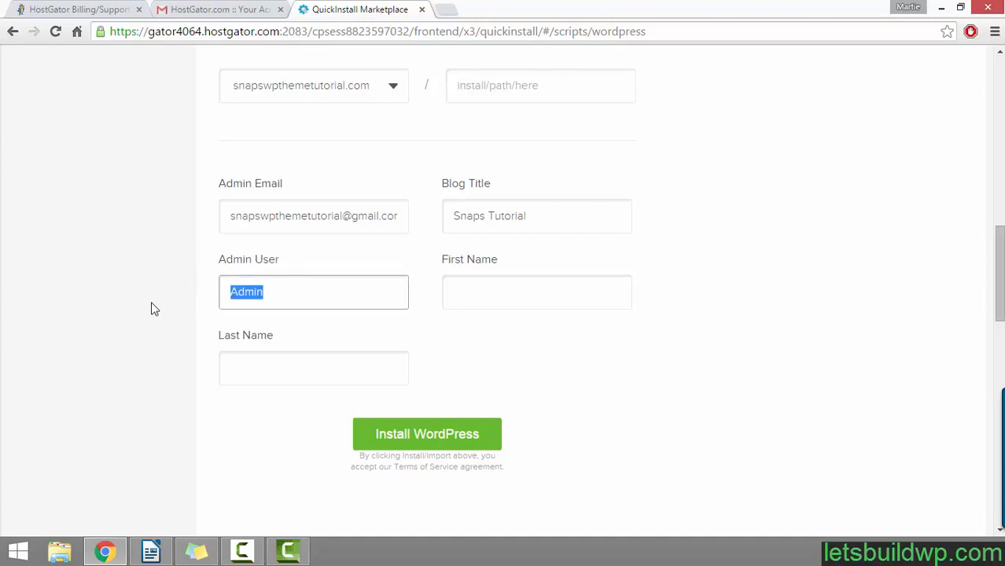
left_click(151, 294)
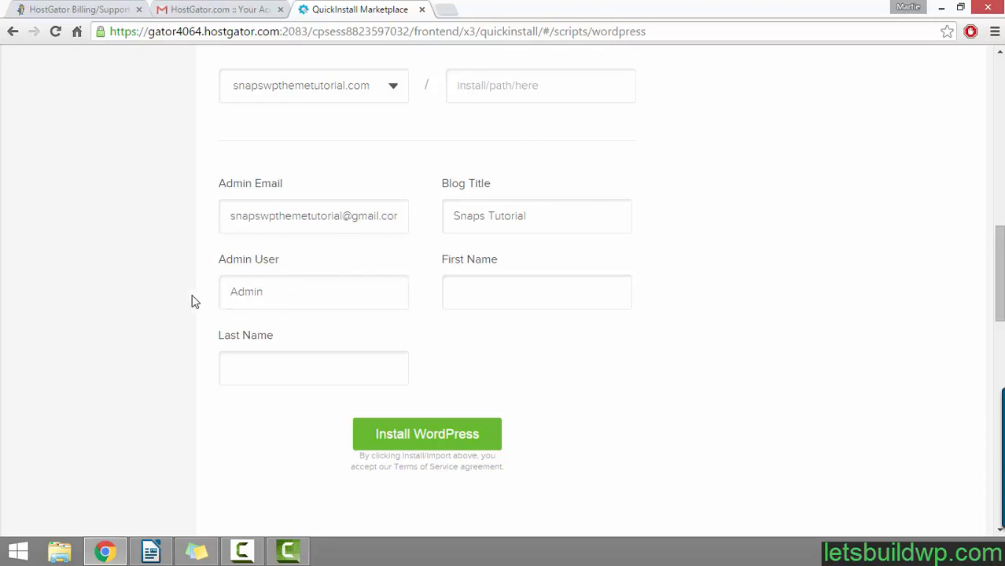
- Enter the site owner's first name and last name on the WordPress install form
left_click(468, 288)
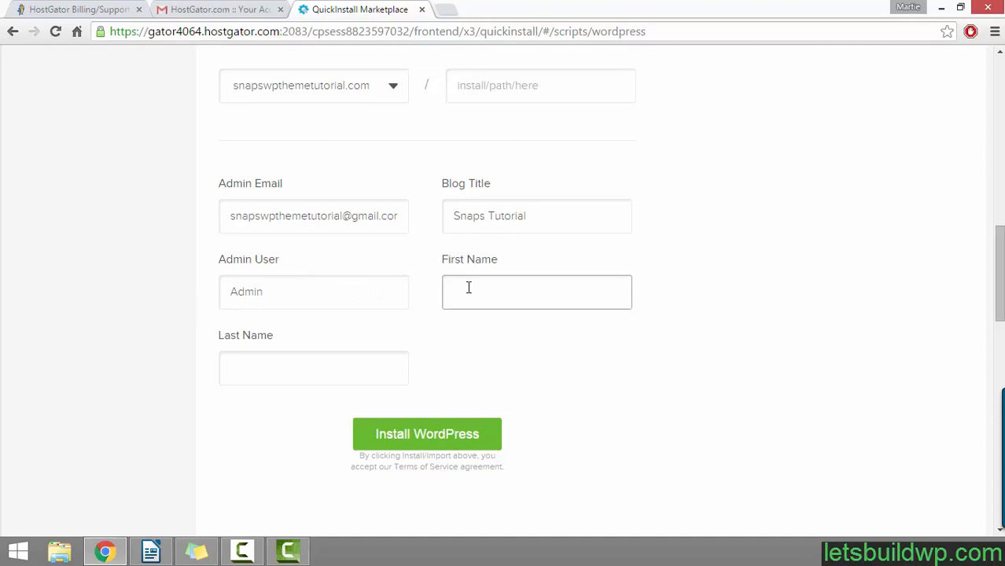
key("Tab")
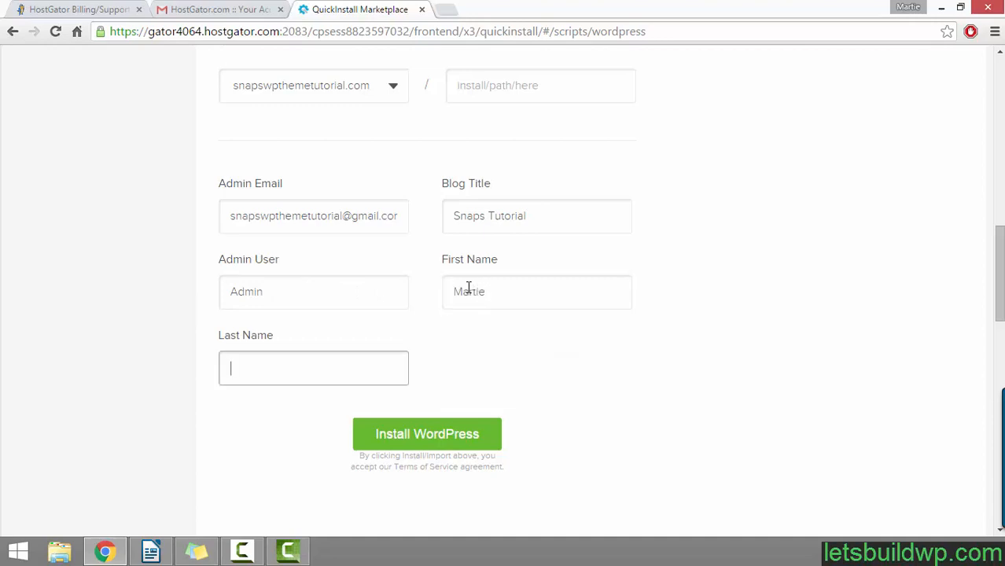
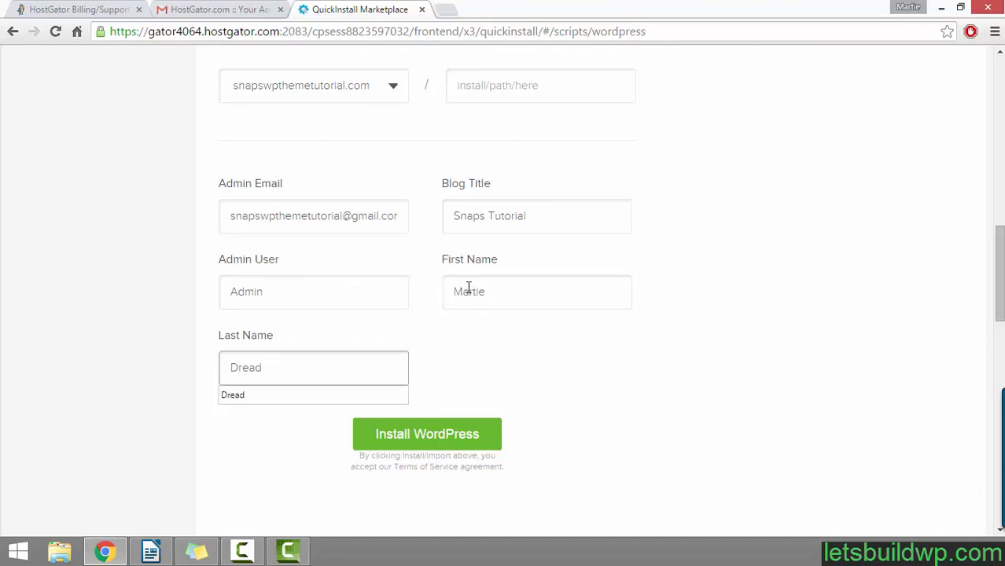
left_click(824, 404)
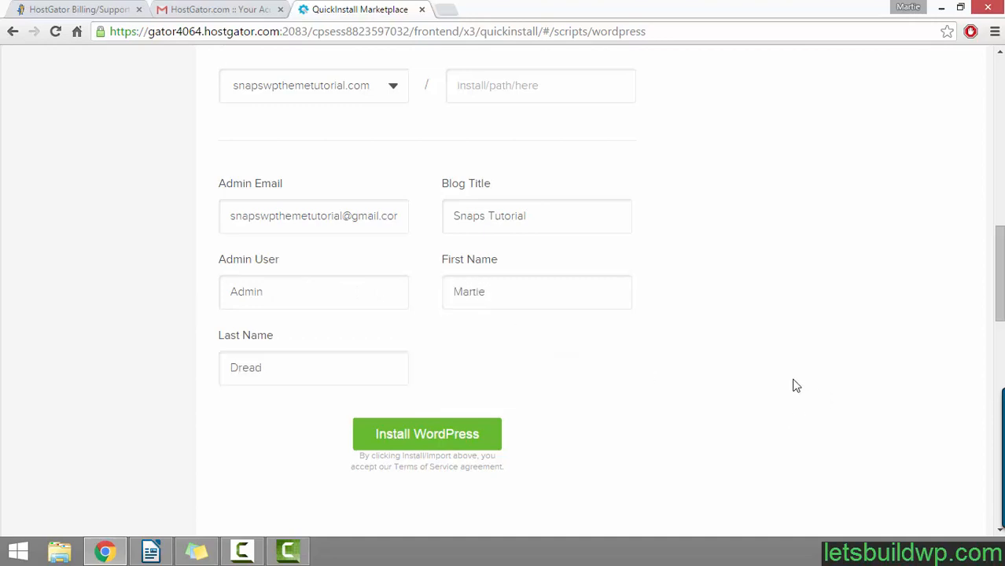
- Install WordPress, closing the theme offer, and view the credentials of the completed install
left_click(435, 445)
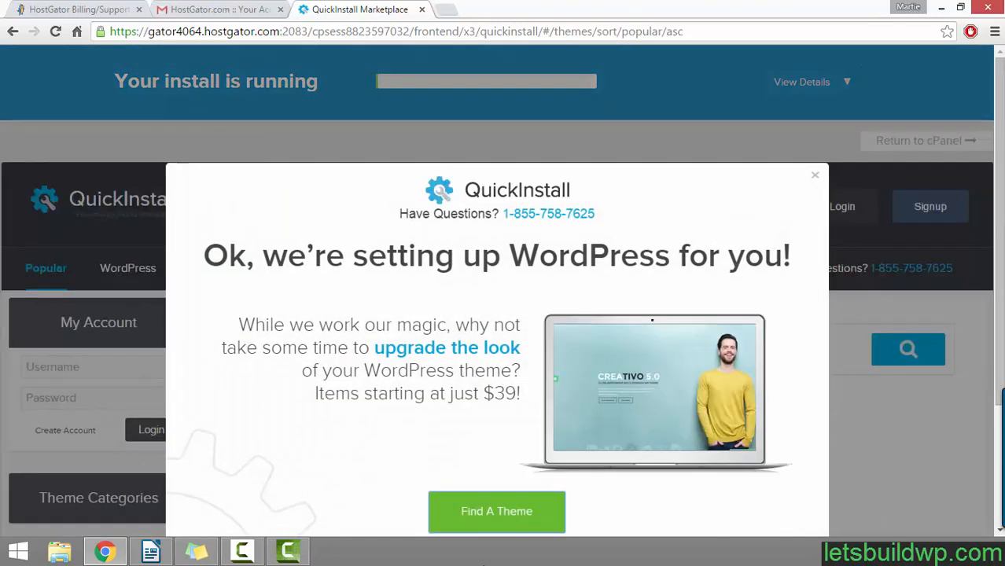
left_click(815, 176)
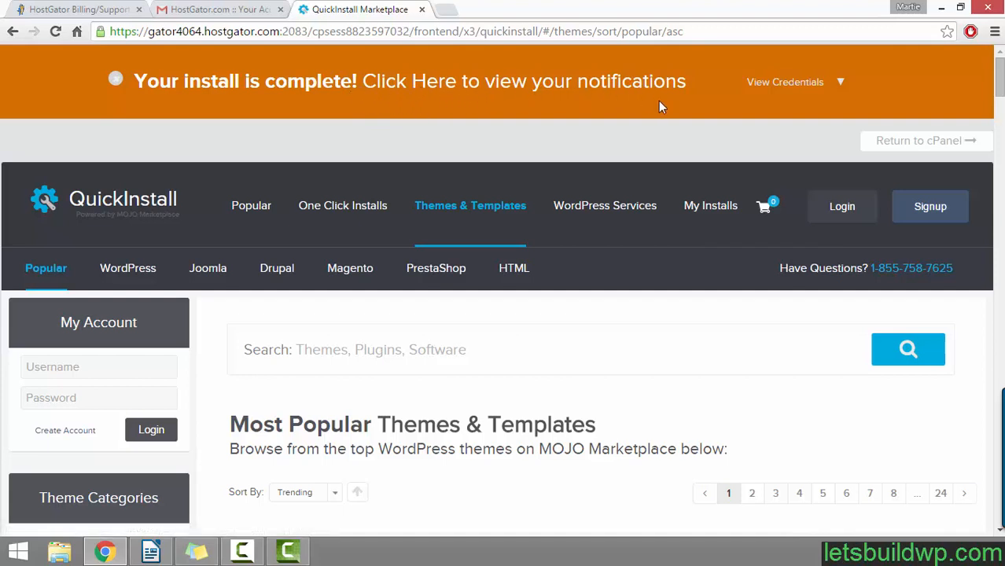
left_click(841, 83)
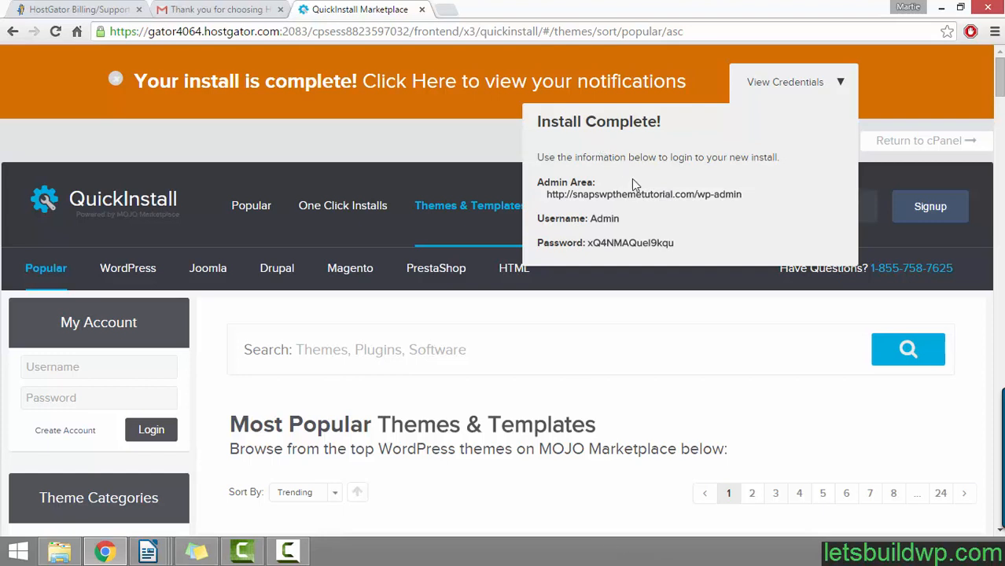
- Open the site's wp-admin login page and paste in the username "Admin" copied from the QuickInstall credentials
left_click(681, 194)
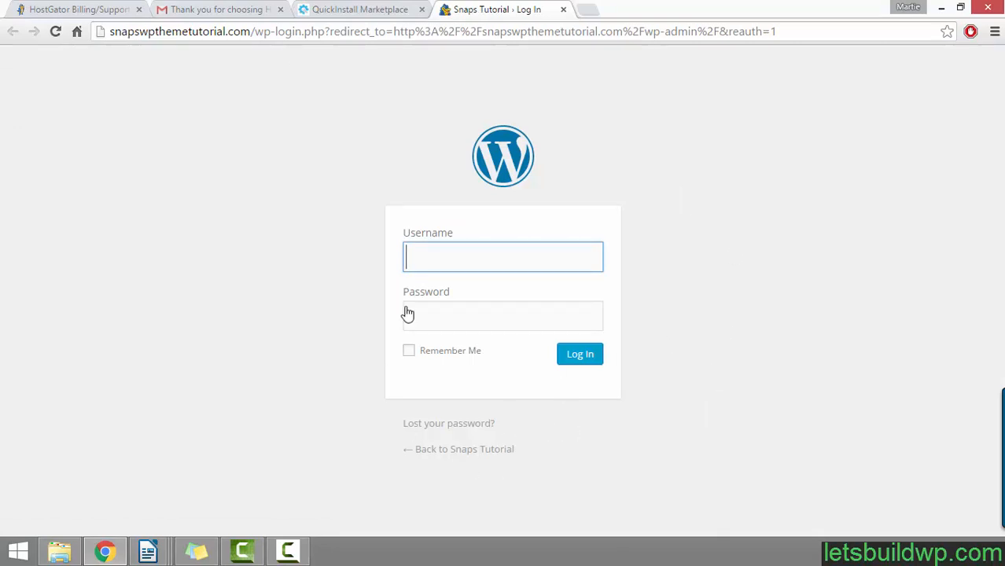
left_click(367, 8)
left_click_drag(621, 219, 597, 223)
right_click(597, 222)
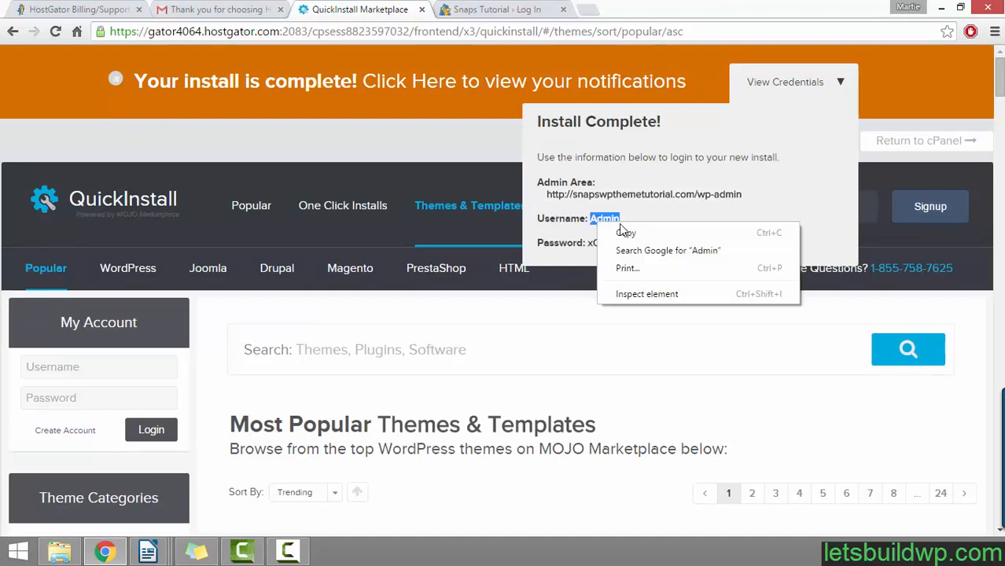
left_click(619, 232)
left_click(450, 14)
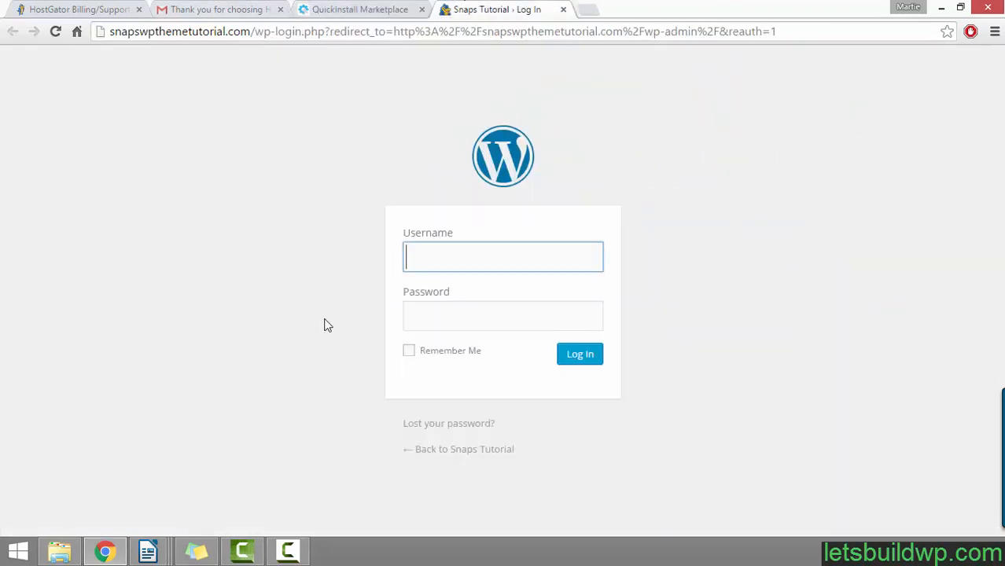
right_click(477, 247)
left_click(523, 331)
- Copy the WordPress password from the QuickInstall credentials, paste it into the login form's password field and log in
left_click(344, 9)
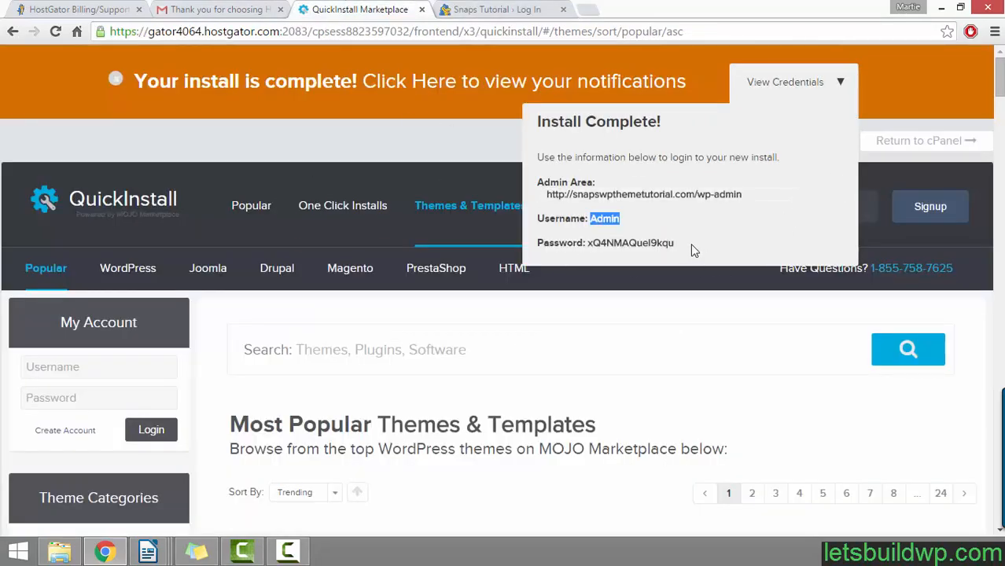
left_click_drag(690, 250, 588, 245)
right_click(605, 243)
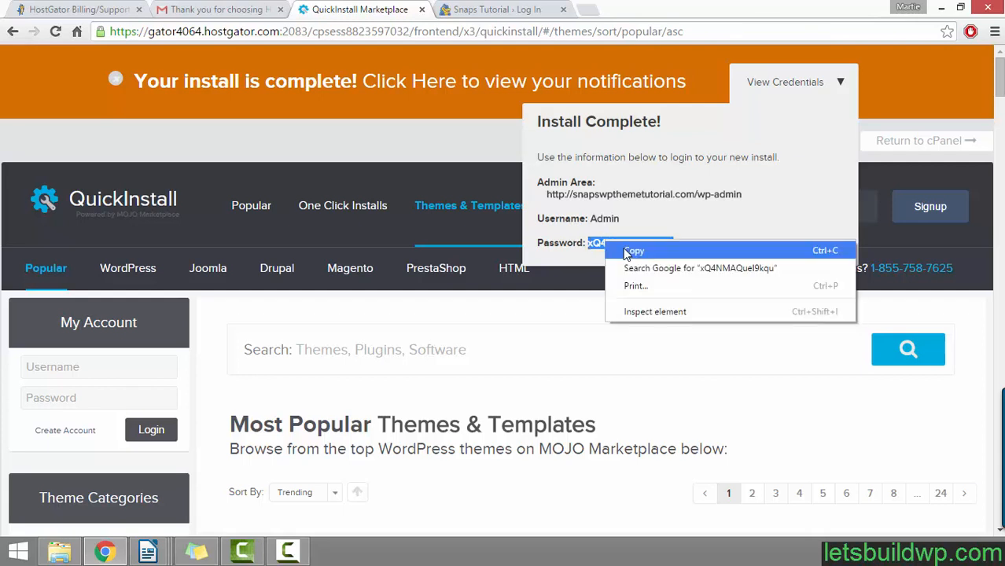
left_click(634, 251)
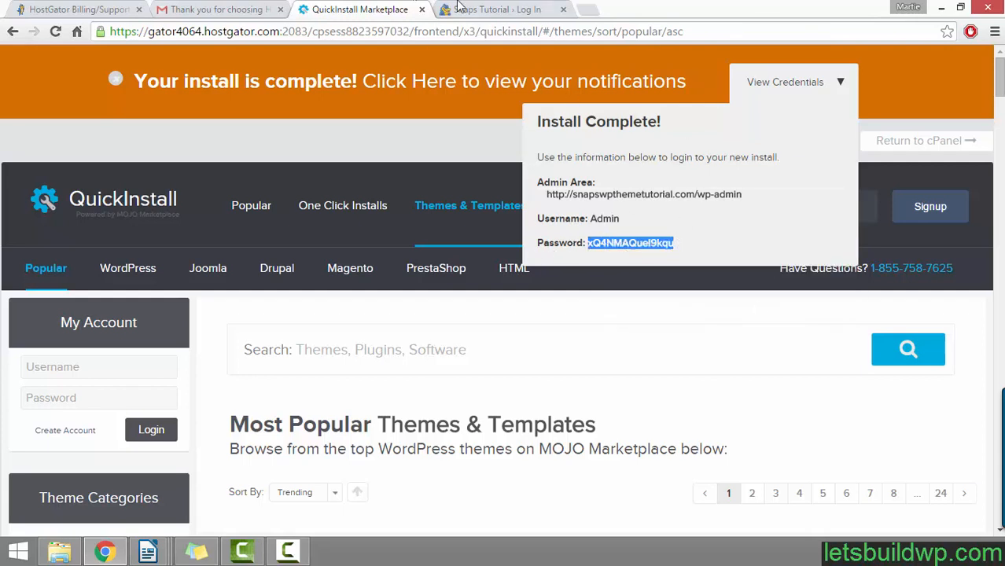
left_click(495, 8)
left_click(422, 246)
left_click(458, 309)
right_click(460, 305)
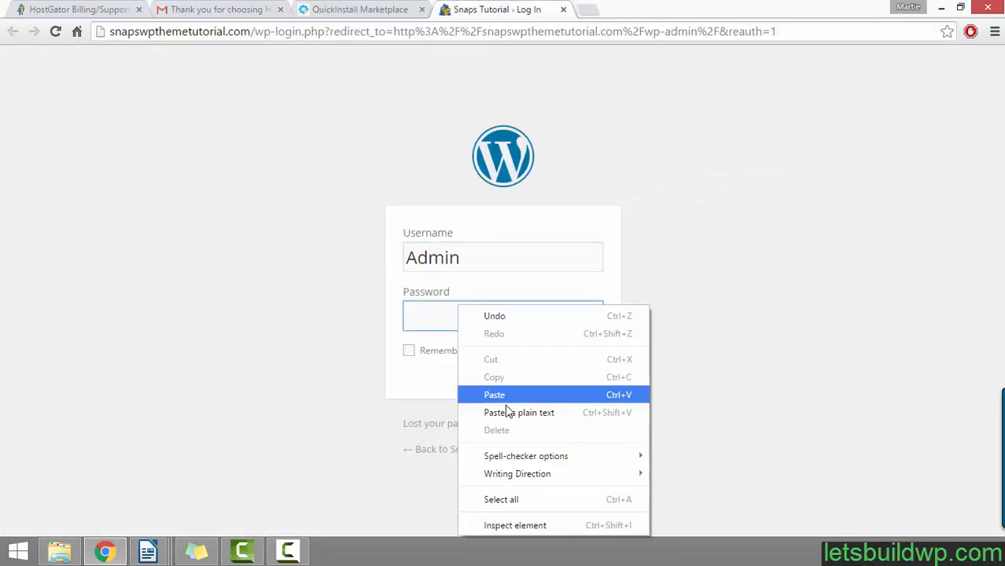
left_click(483, 391)
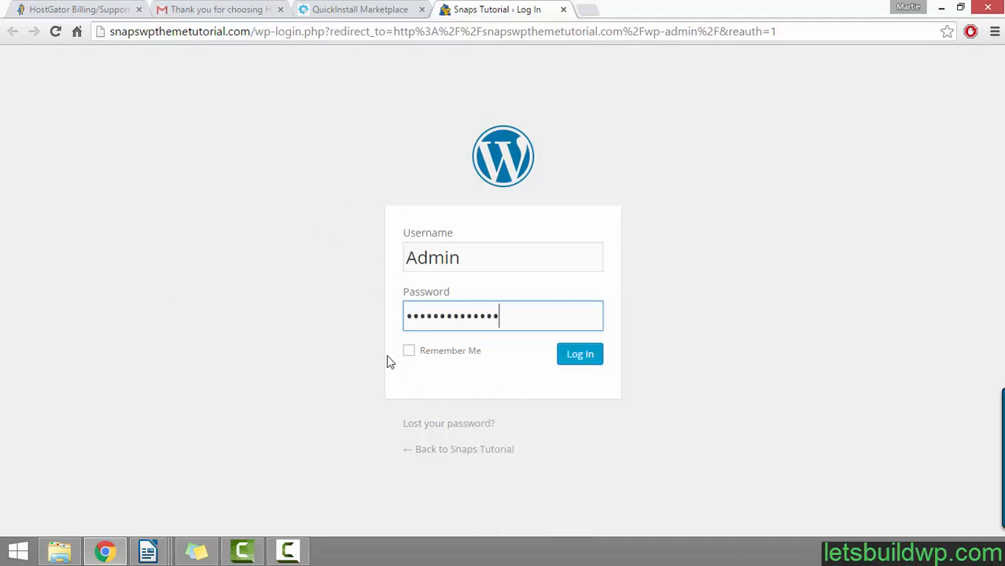
left_click(582, 355)
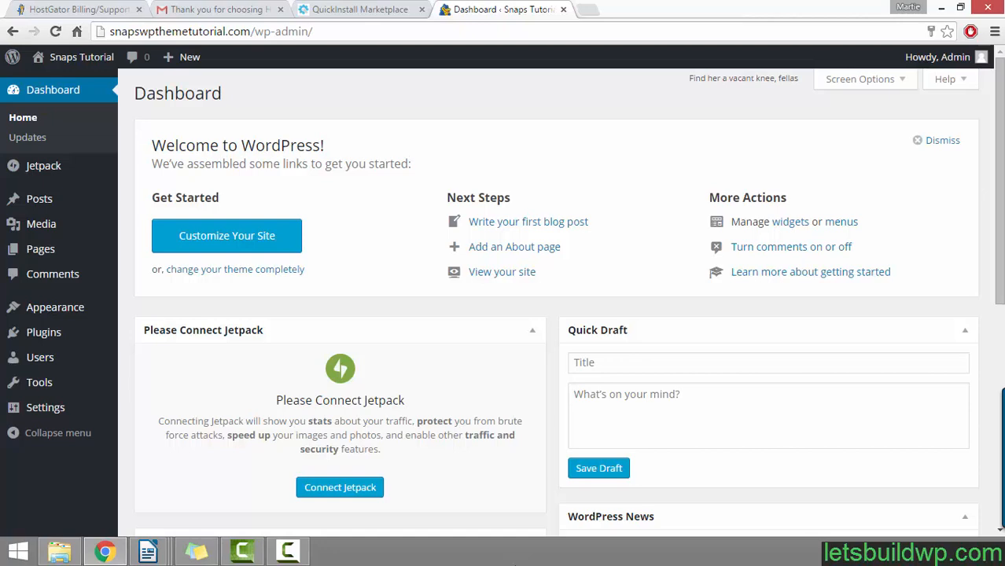
- Recheck the QuickInstall login credentials, and open the Admin user's WordPress profile at its account management section
left_click(344, 8)
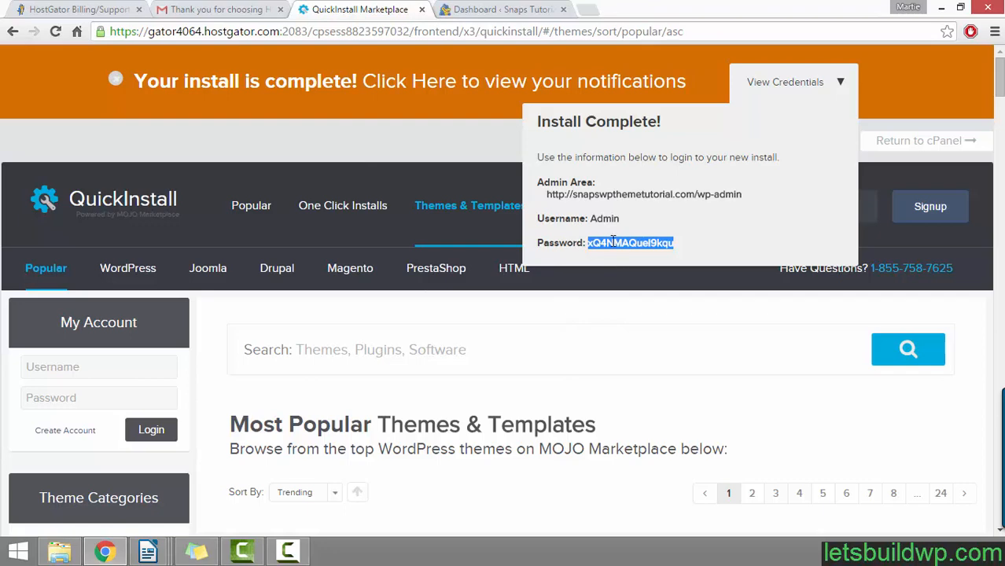
left_click(493, 9)
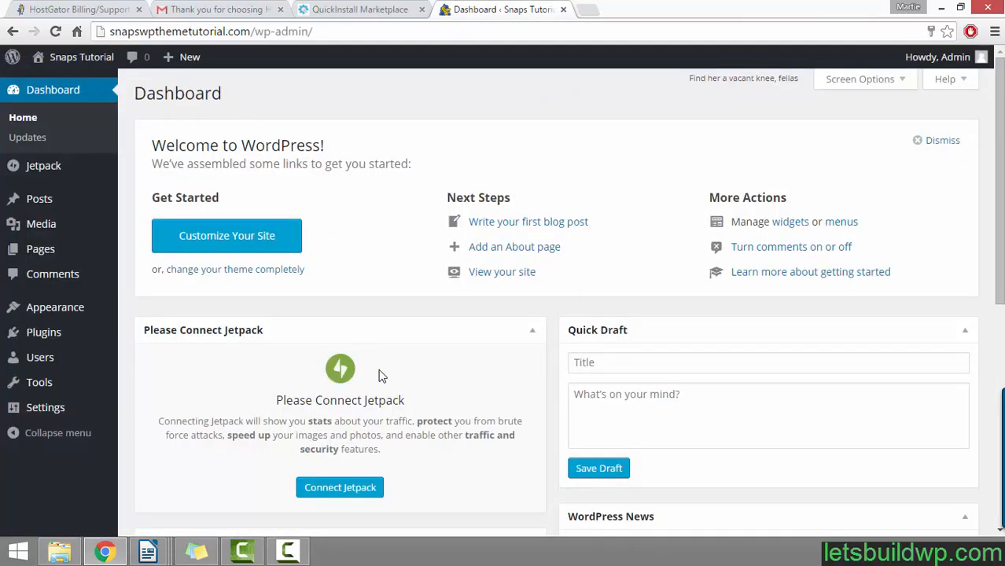
left_click(39, 362)
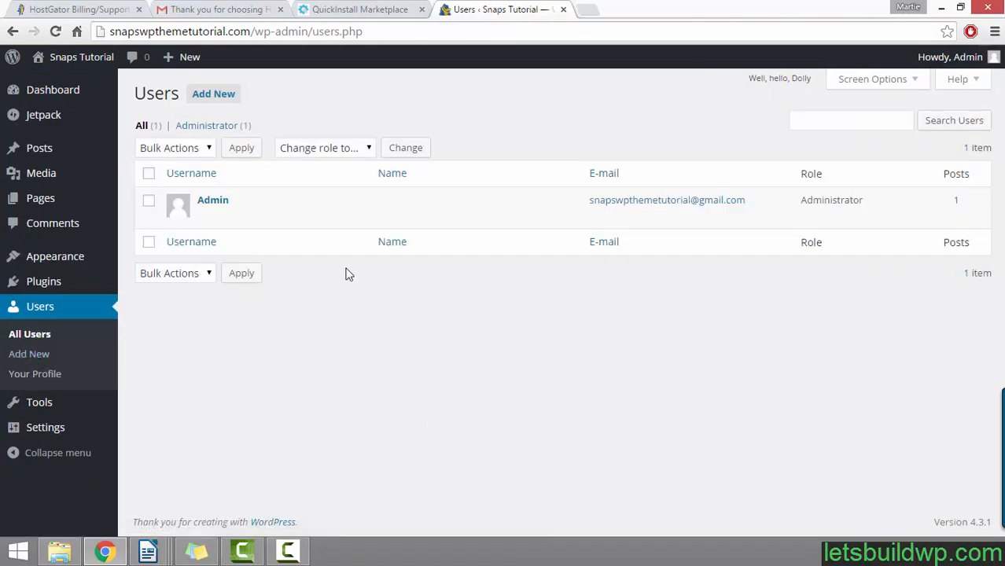
left_click(206, 217)
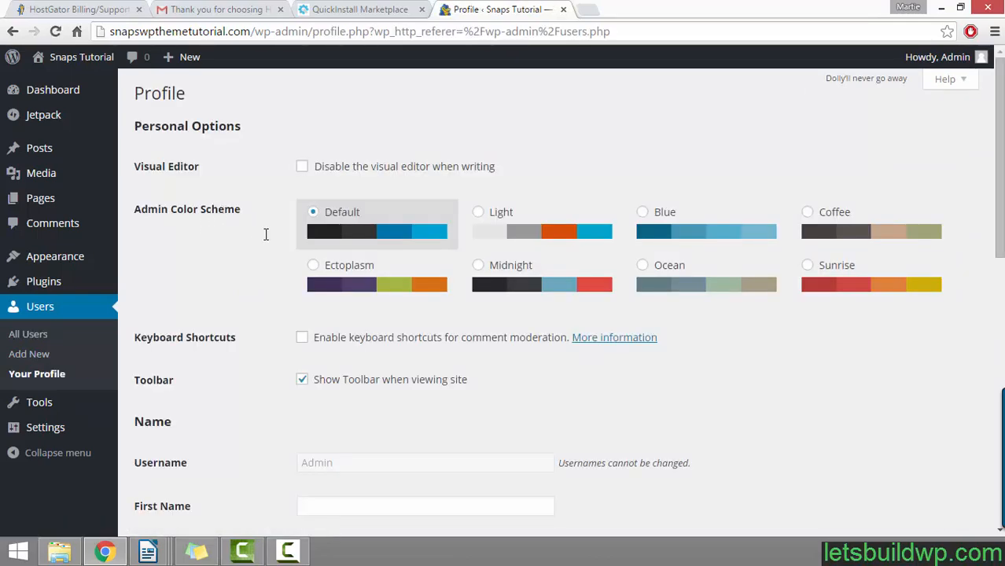
scroll(264, 236, "down", 7)
scroll(262, 243, "down", 2)
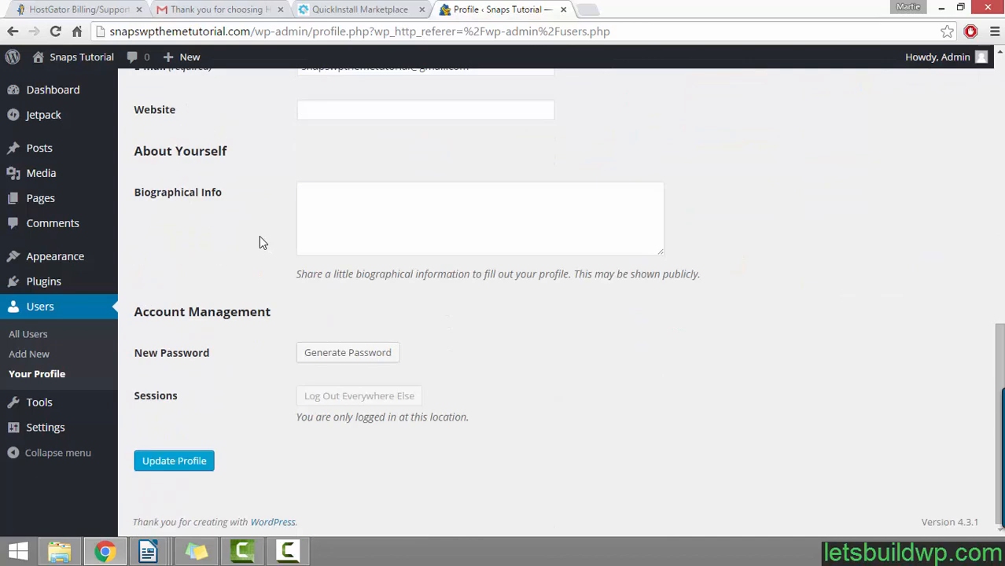
- Generate a password for the Admin account, replace it with a custom new password and update the profile
left_click(347, 352)
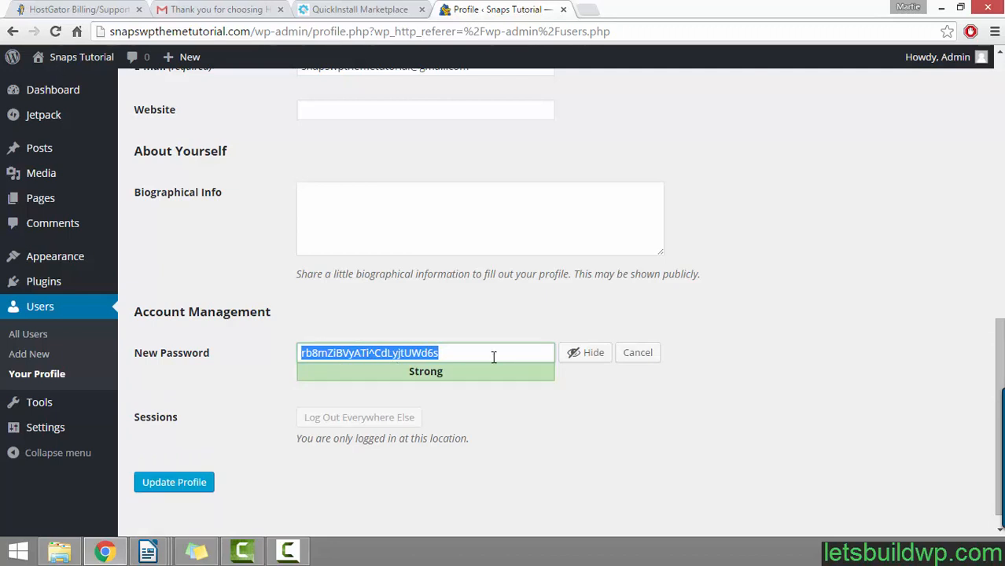
key("BackSpace")
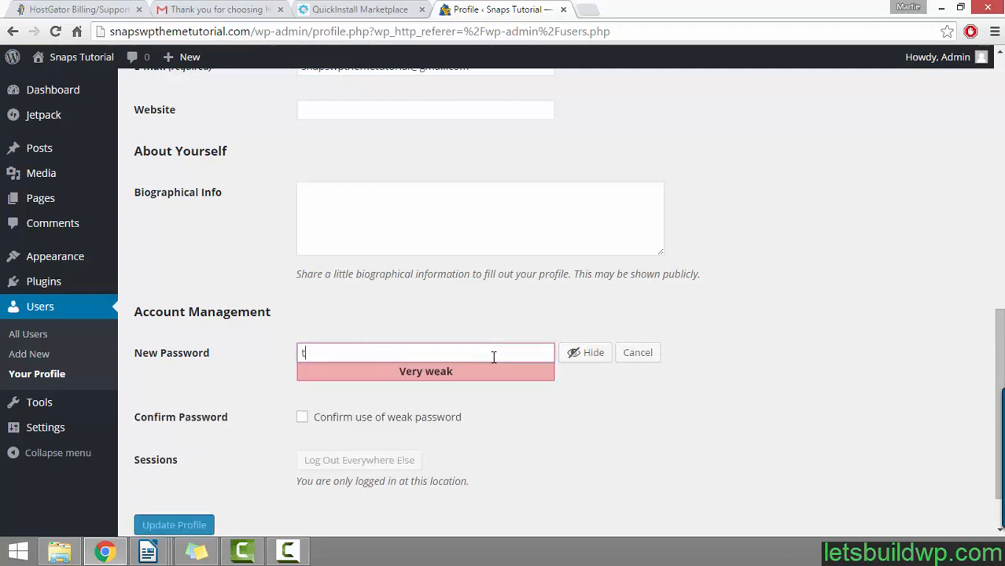
double_click(319, 350)
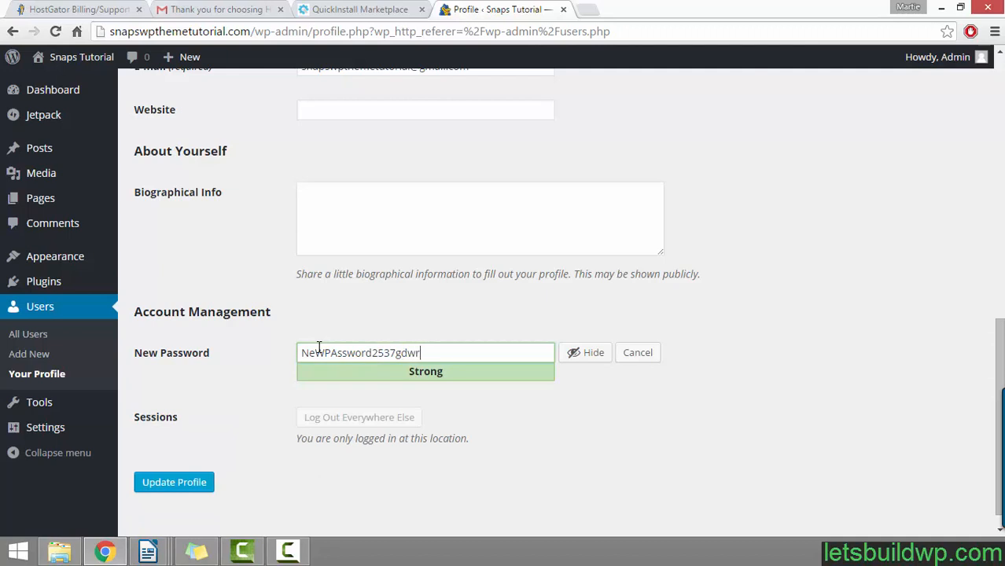
left_click(444, 288)
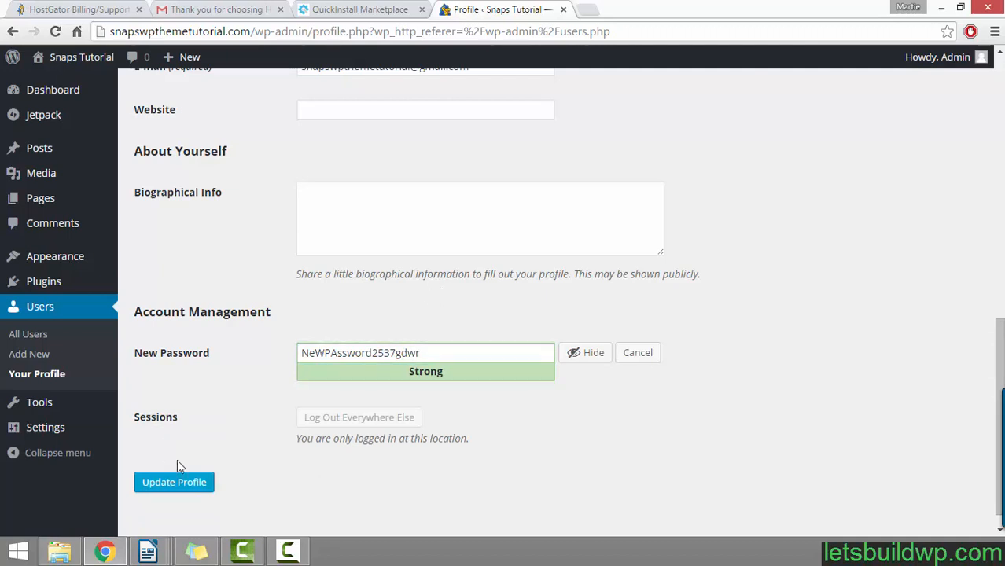
left_click(199, 485)
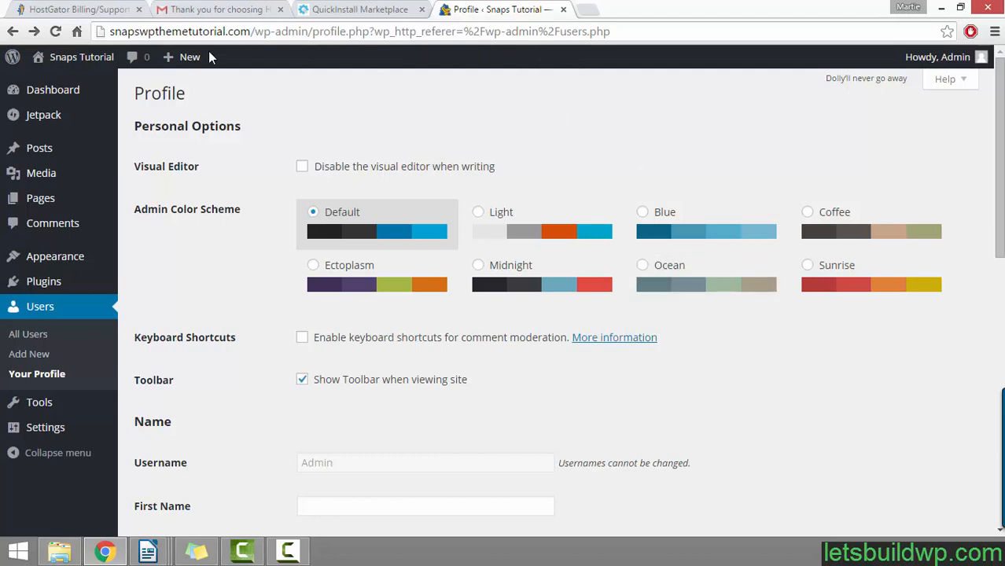
- View the live site's front page with its default theme and look through the "Hello world!" post and its comment
left_click(82, 60)
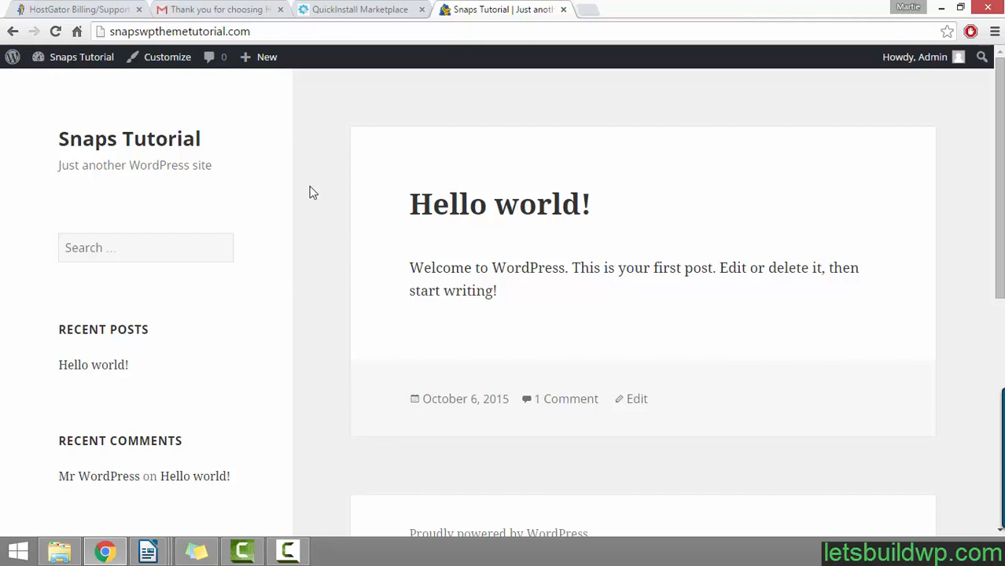
scroll(313, 193, "down", 2)
scroll(313, 193, "down", 2)
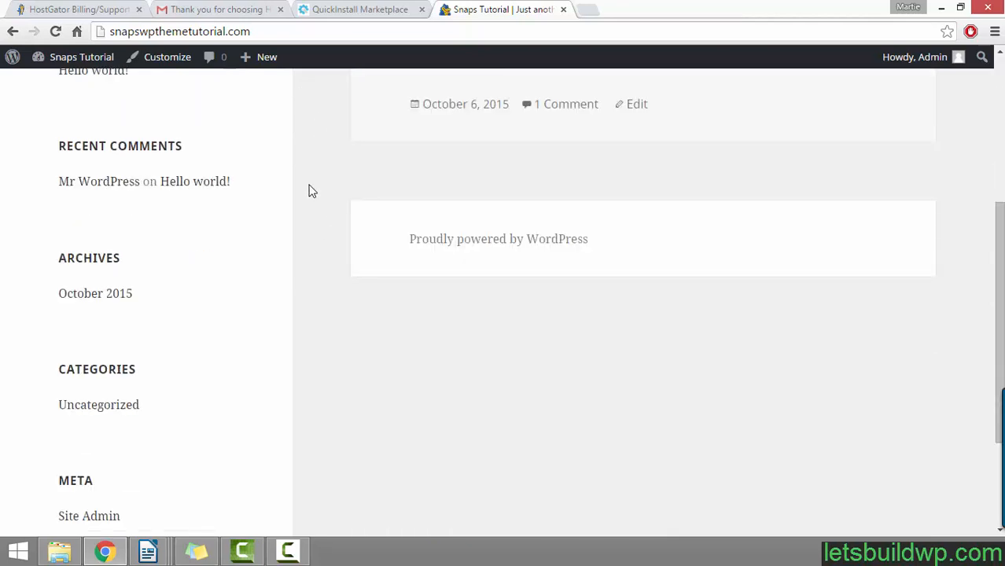
scroll(311, 189, "down", 2)
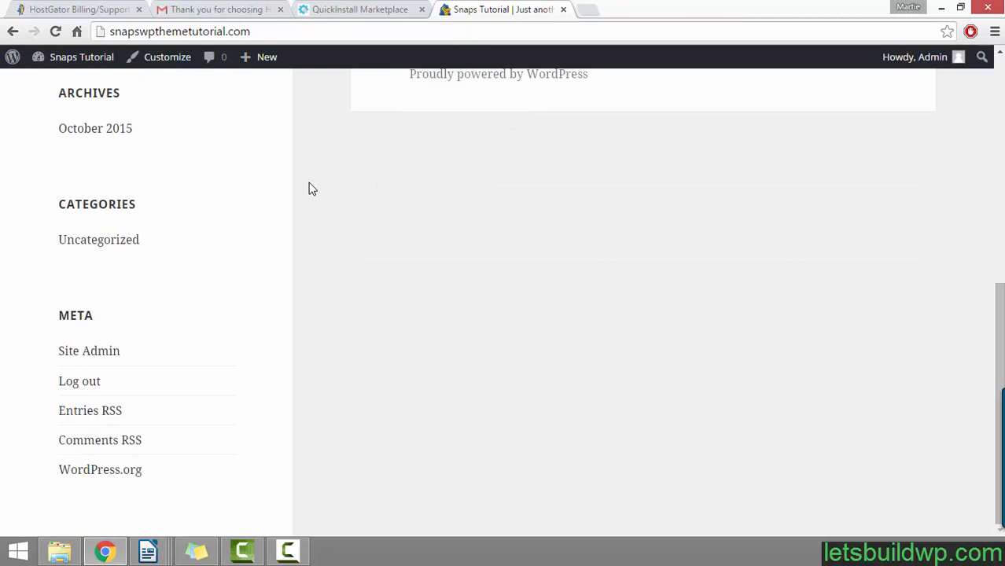
scroll(312, 189, "up", 5)
scroll(313, 188, "up", 1)
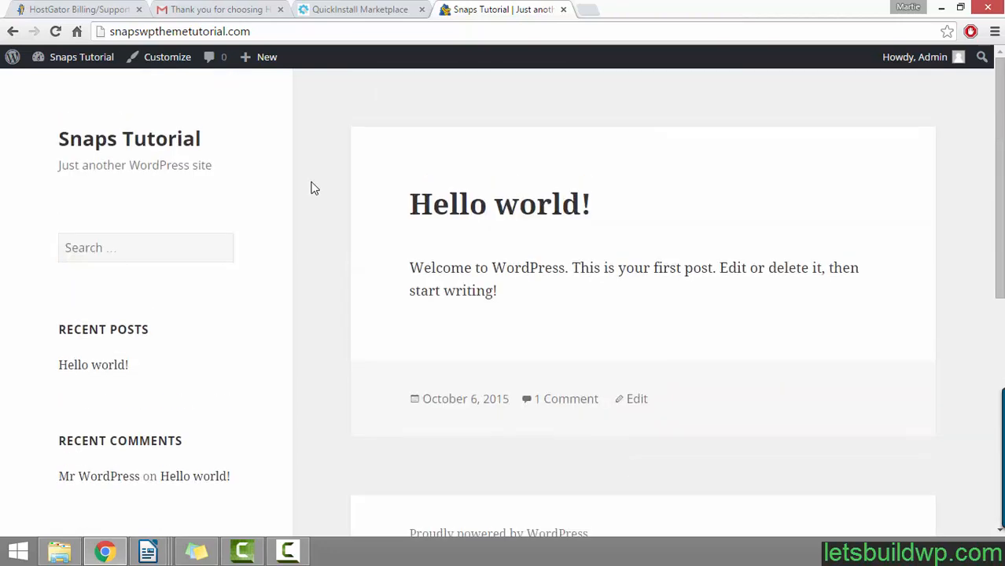
left_click(498, 206)
scroll(344, 147, "down", 5)
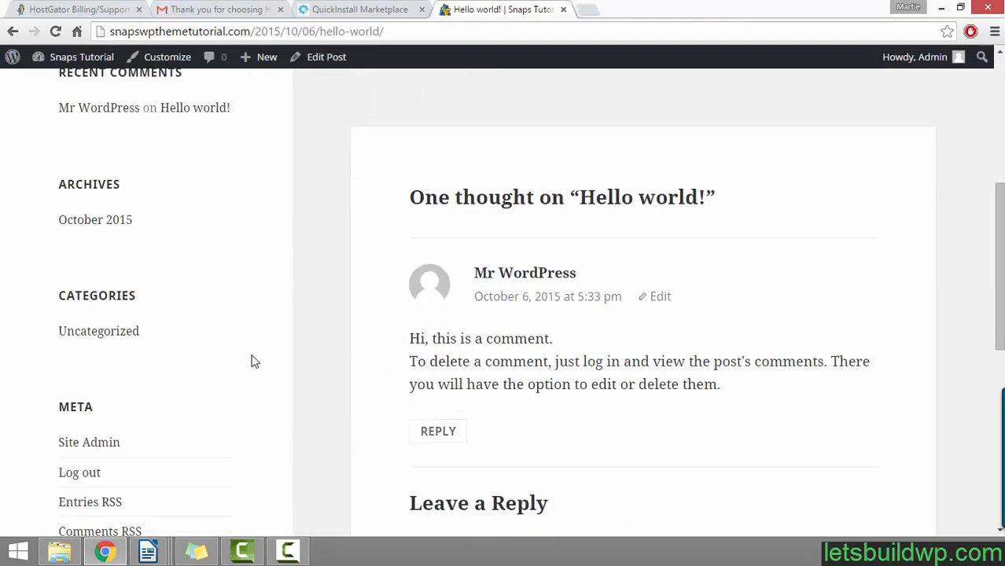
scroll(319, 331, "up", 5)
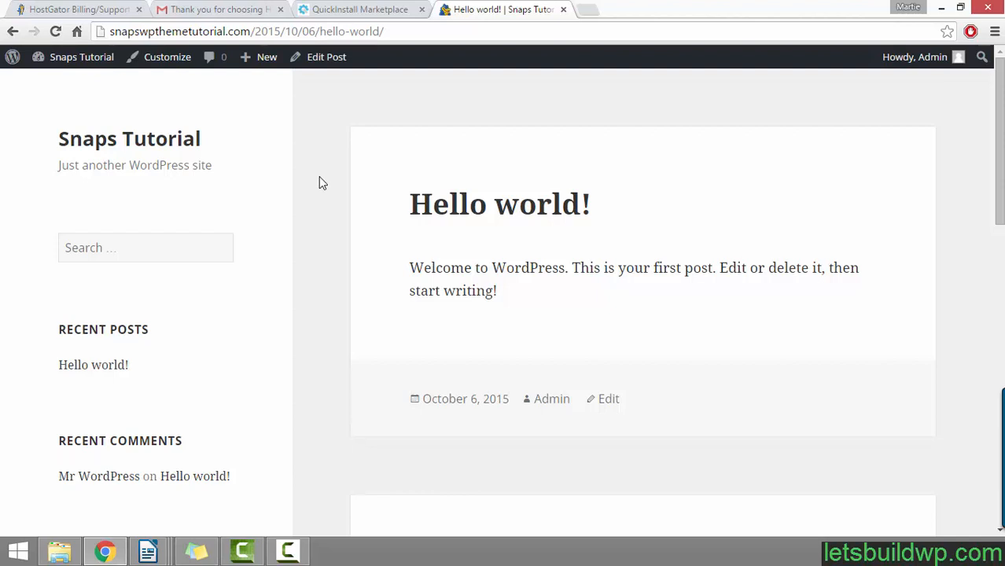
- Return to the dashboard, open the page for adding themes and search for "snaps"
left_click(94, 63)
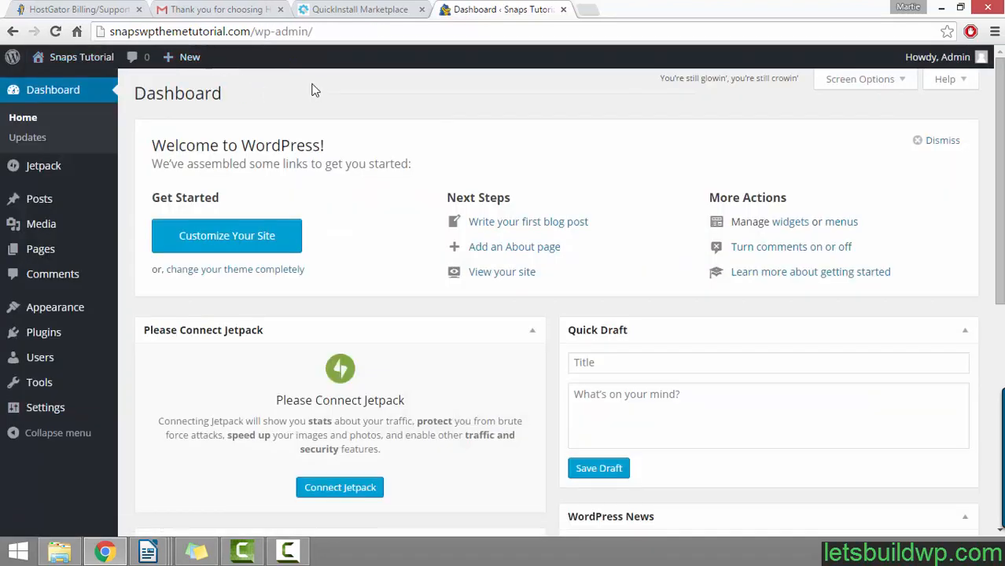
left_click(79, 315)
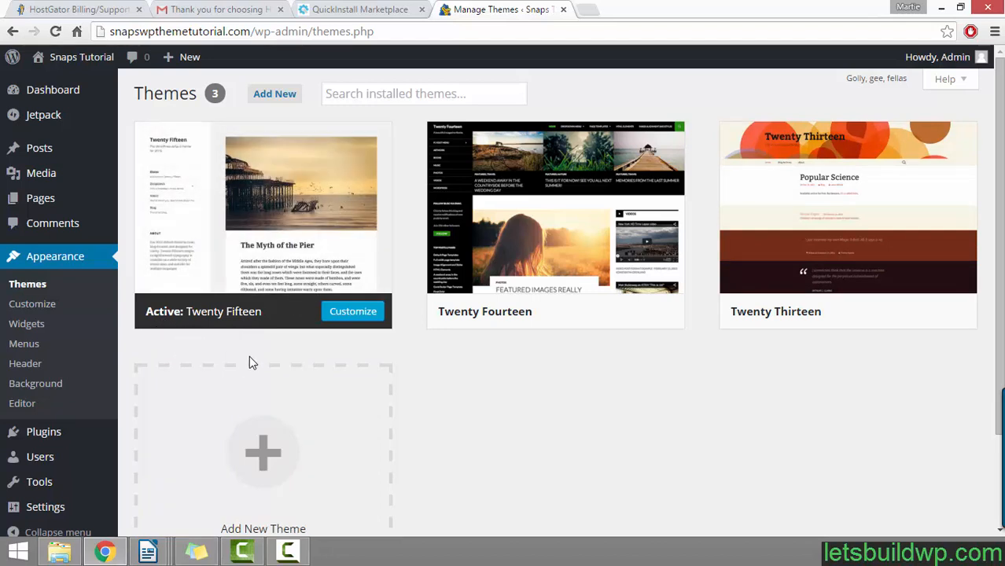
left_click(283, 98)
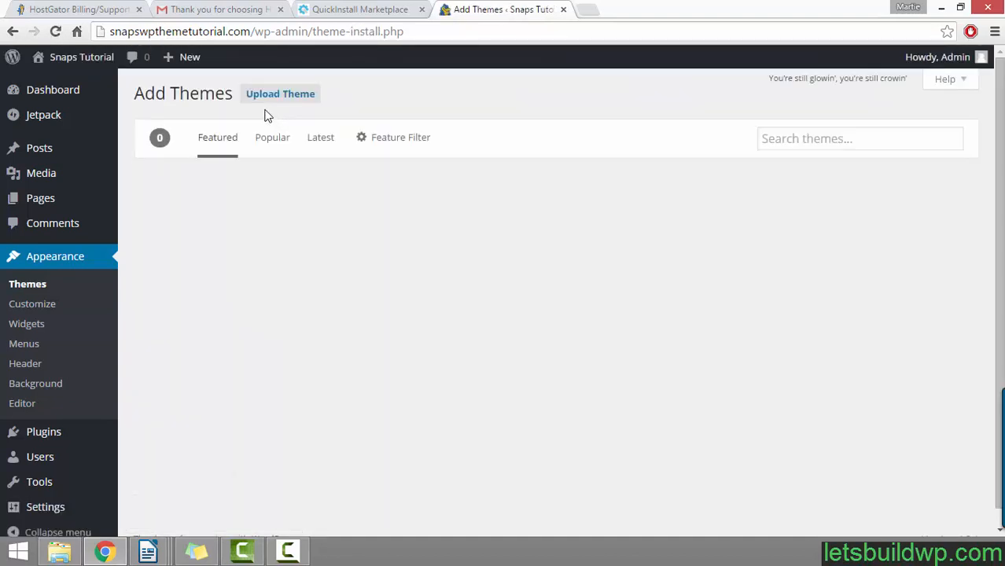
left_click(835, 140)
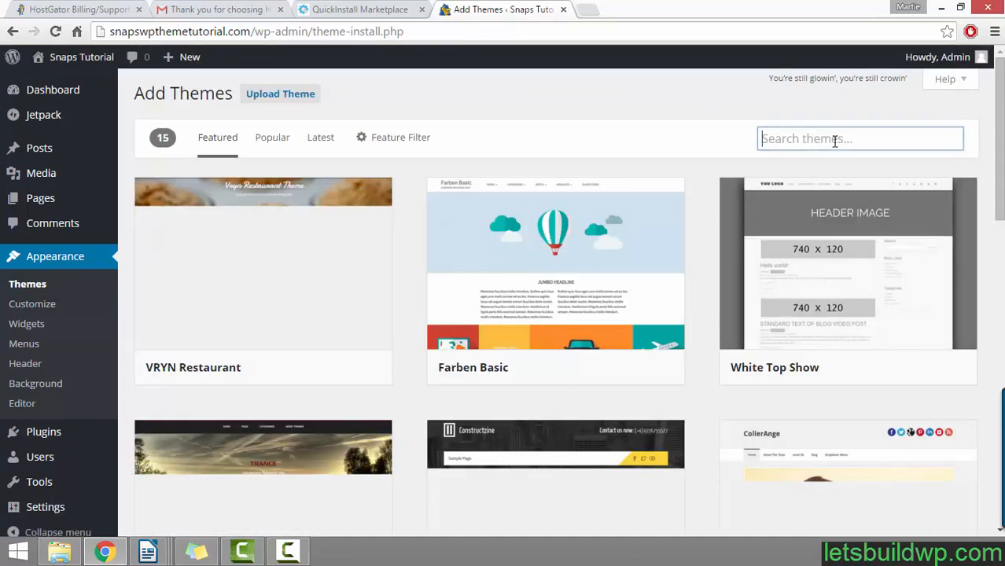
type("snaps")
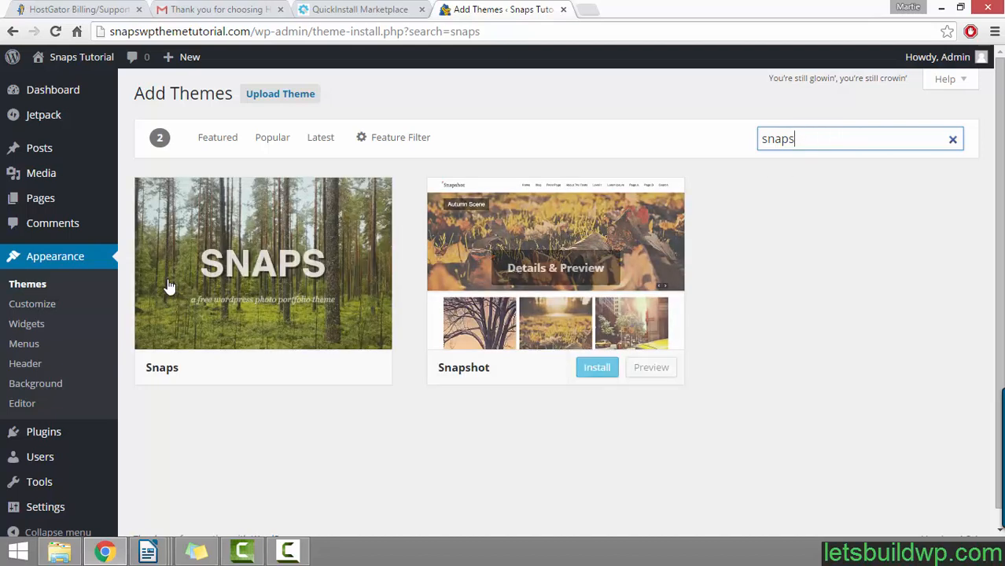
- Install the Snaps theme from the search results and activate it on the site
mouse_move(225, 253)
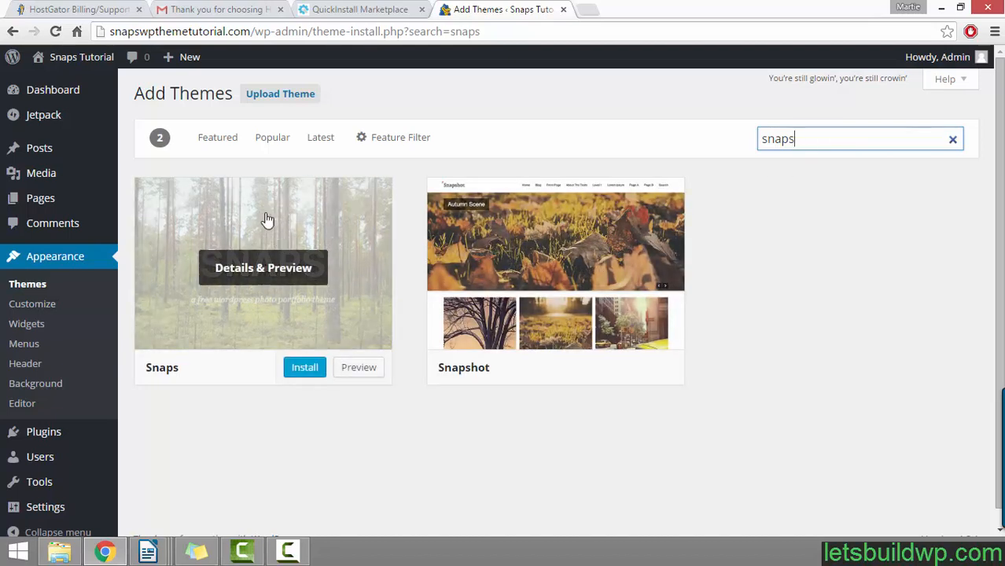
left_click(305, 370)
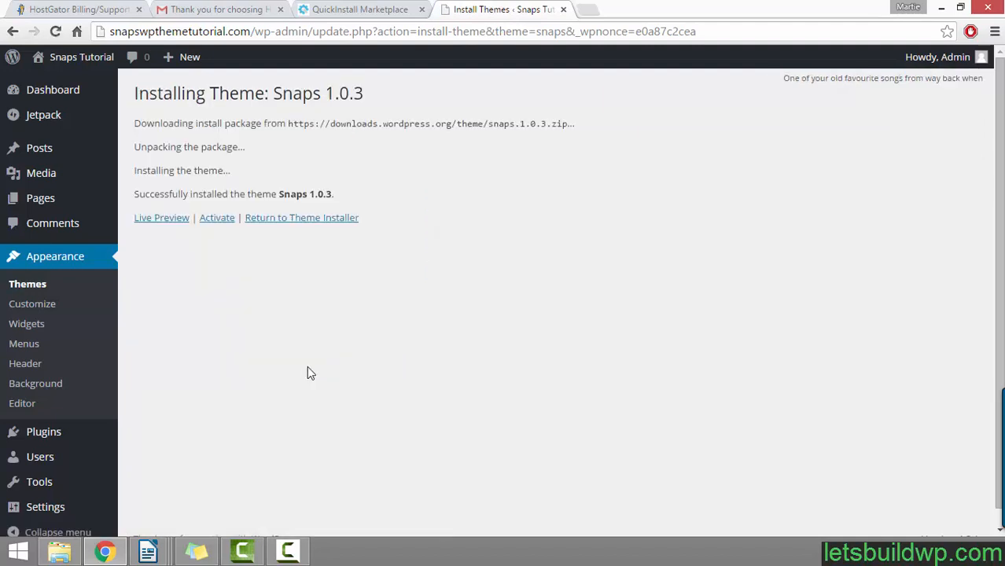
left_click(217, 220)
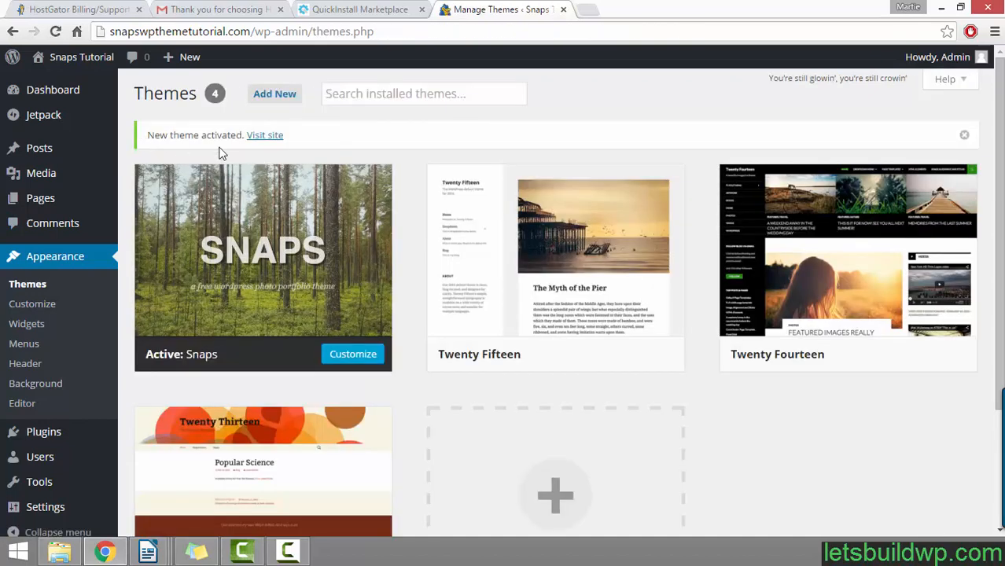
- Visit the live site and examine how its front page looks with the Snaps theme
left_click(268, 136)
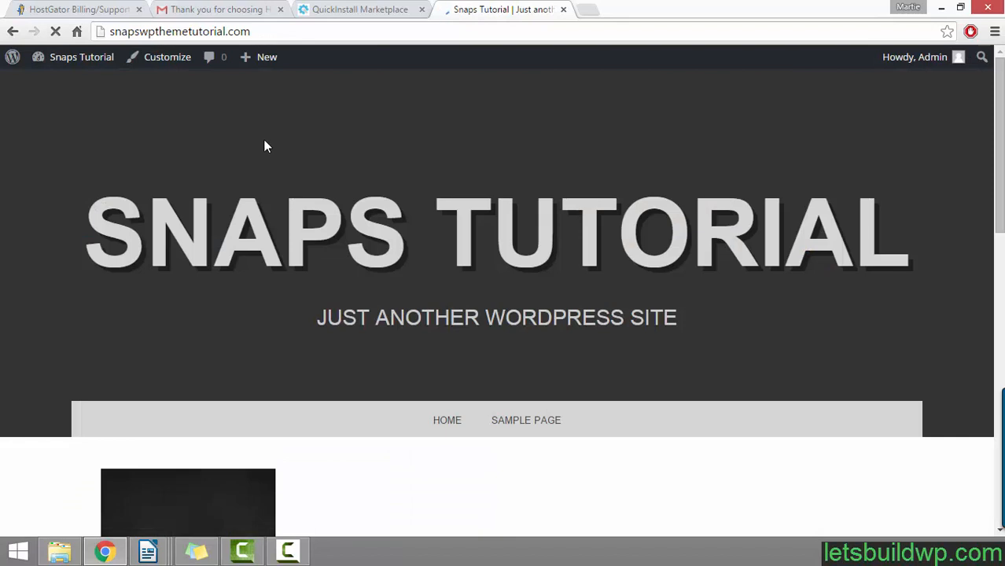
scroll(266, 144, "down", 5)
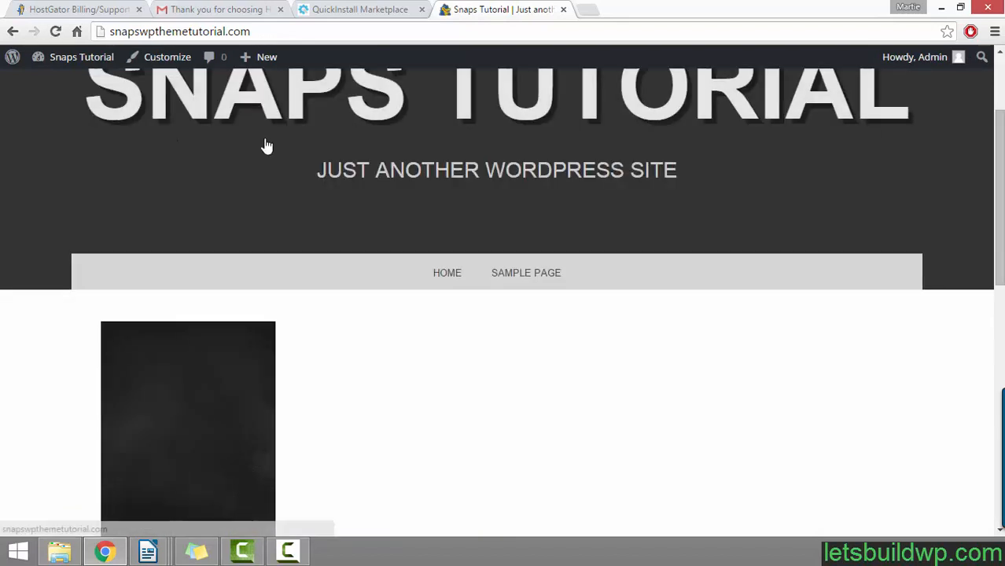
scroll(266, 145, "down", 5)
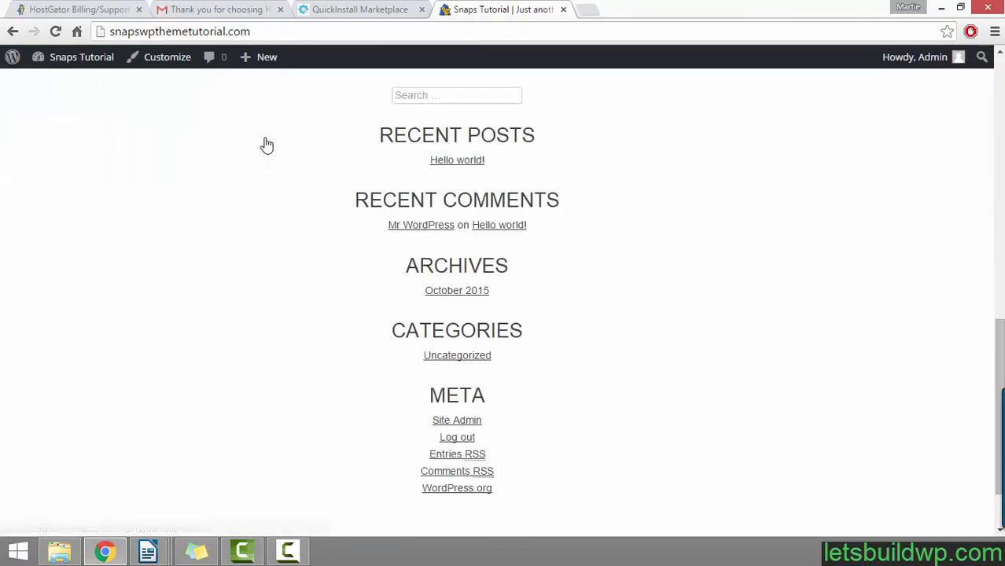
scroll(267, 144, "up", 10)
scroll(269, 144, "up", 1)
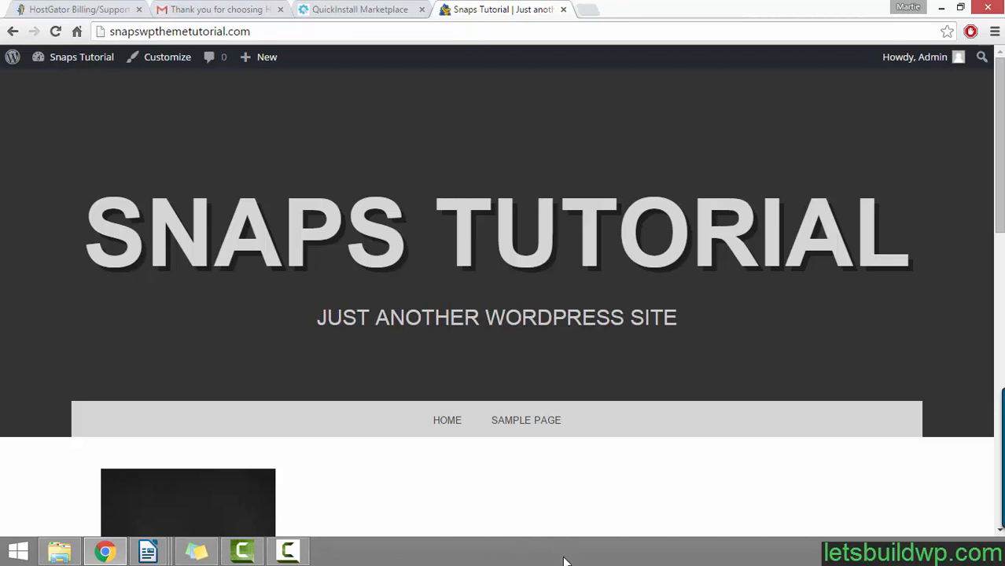
scroll(637, 348, "down", 5)
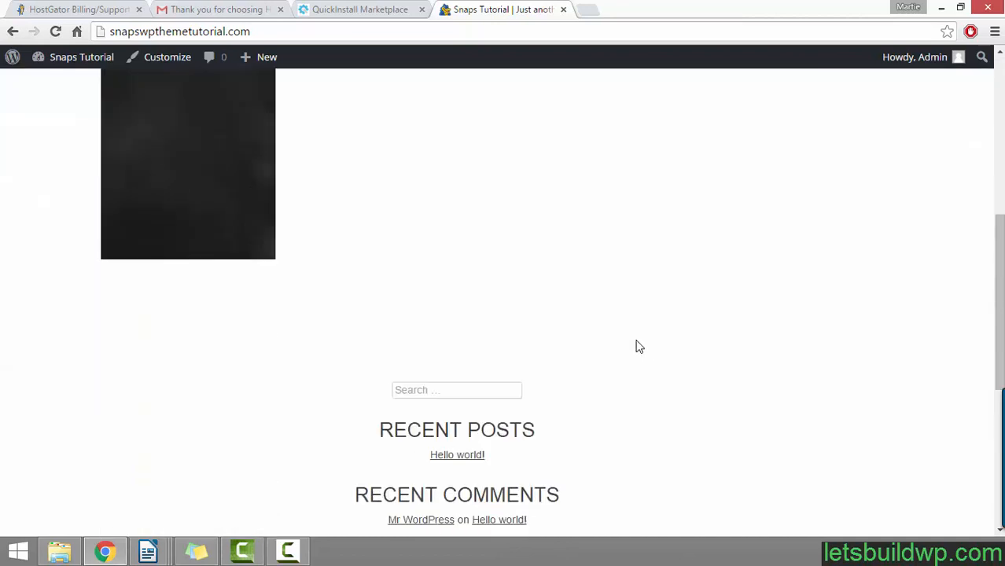
scroll(637, 347, "up", 4)
scroll(639, 343, "up", 1)
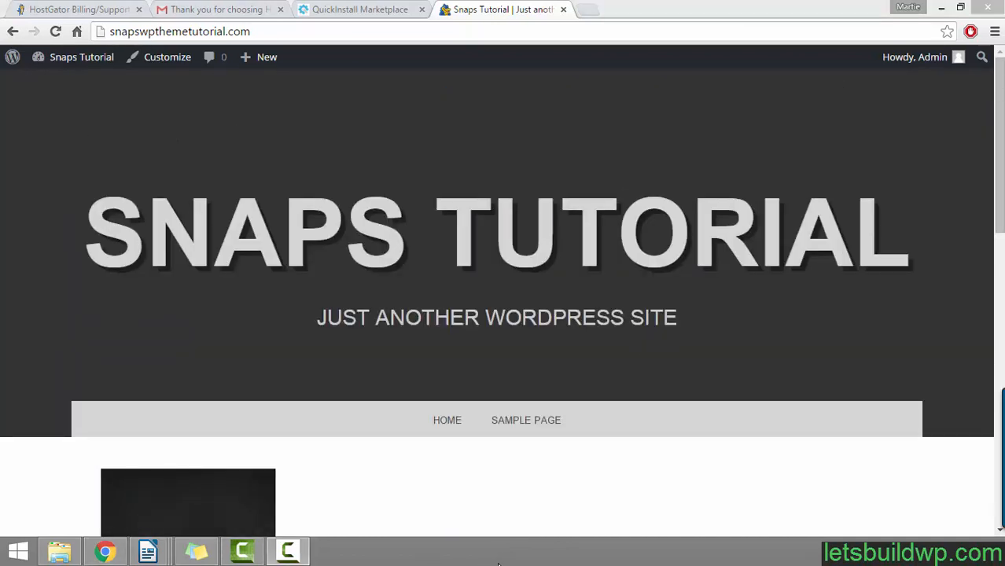
- Switch to the sticky note checklist and highlight the items from signing up for web hosting through changing the WordPress theme
left_click(197, 551)
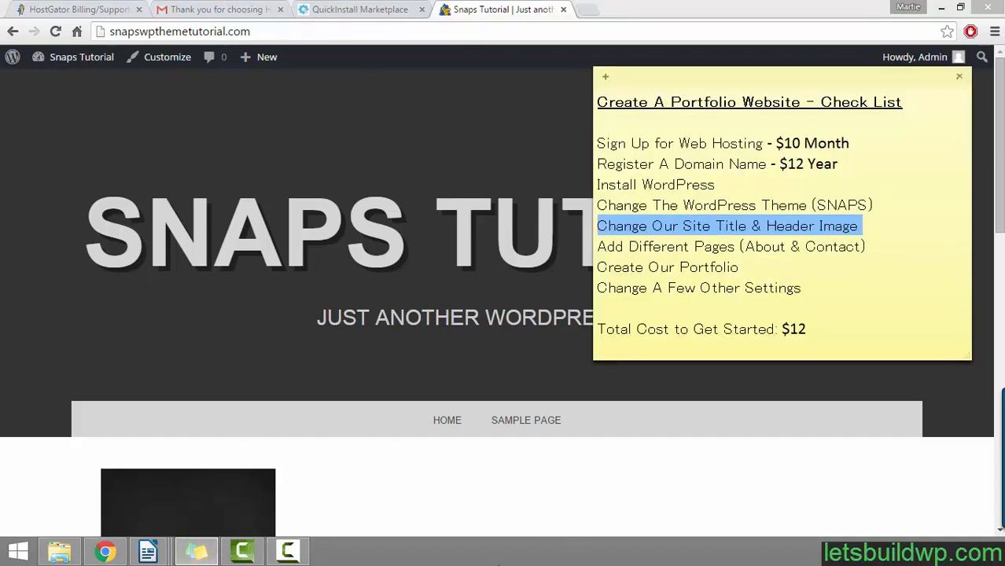
left_click(796, 192)
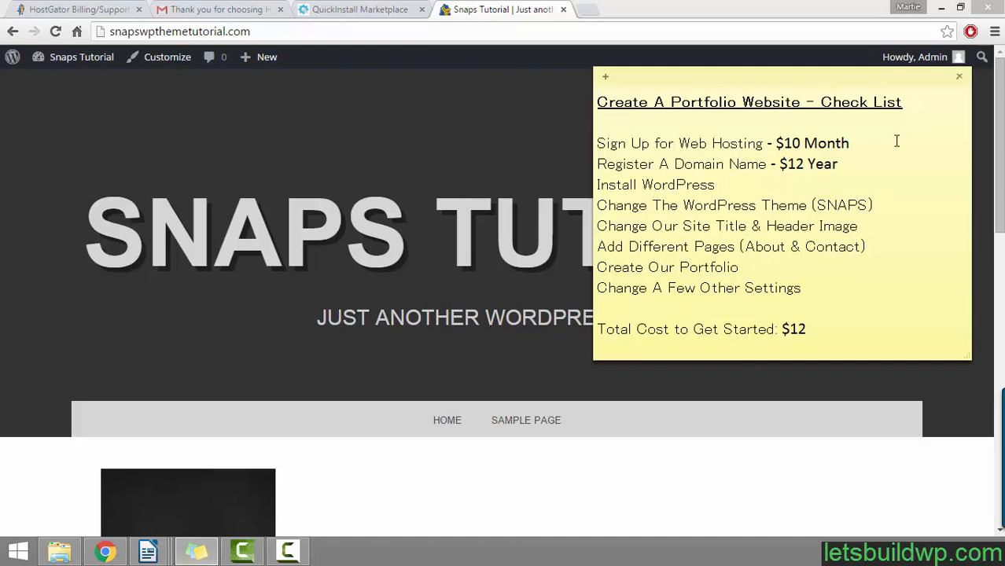
left_click_drag(844, 165, 596, 151)
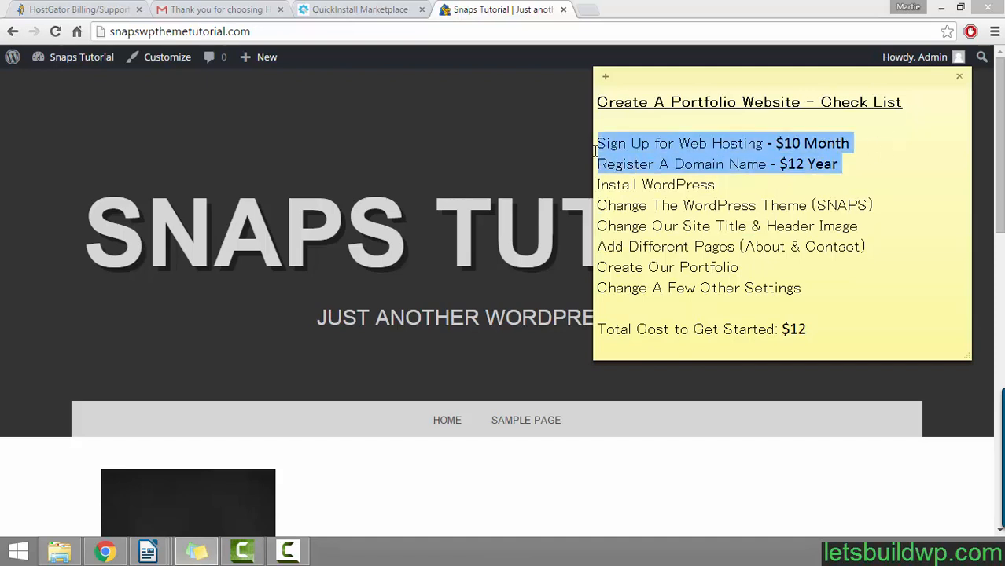
left_click_drag(727, 185, 596, 185)
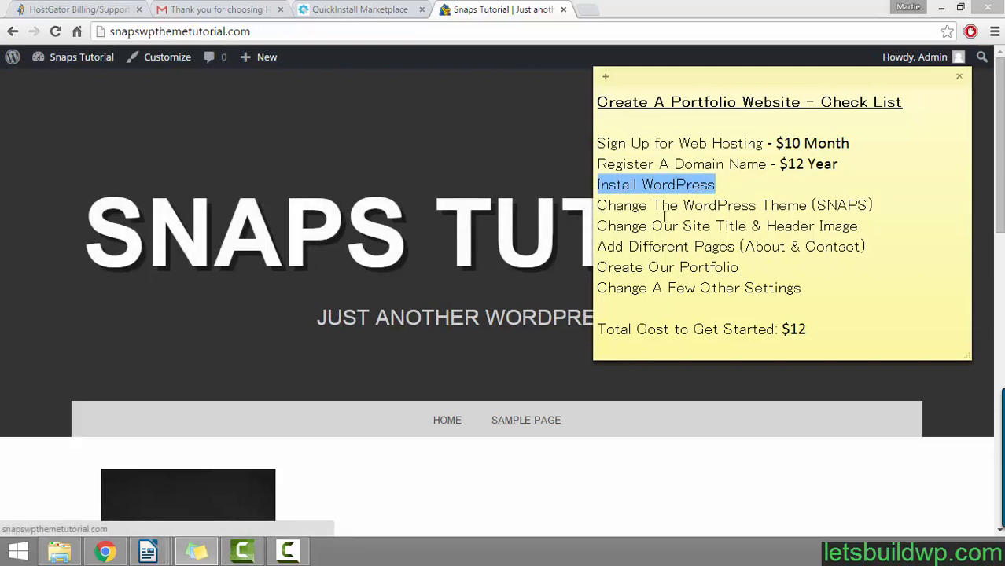
left_click_drag(882, 209, 591, 210)
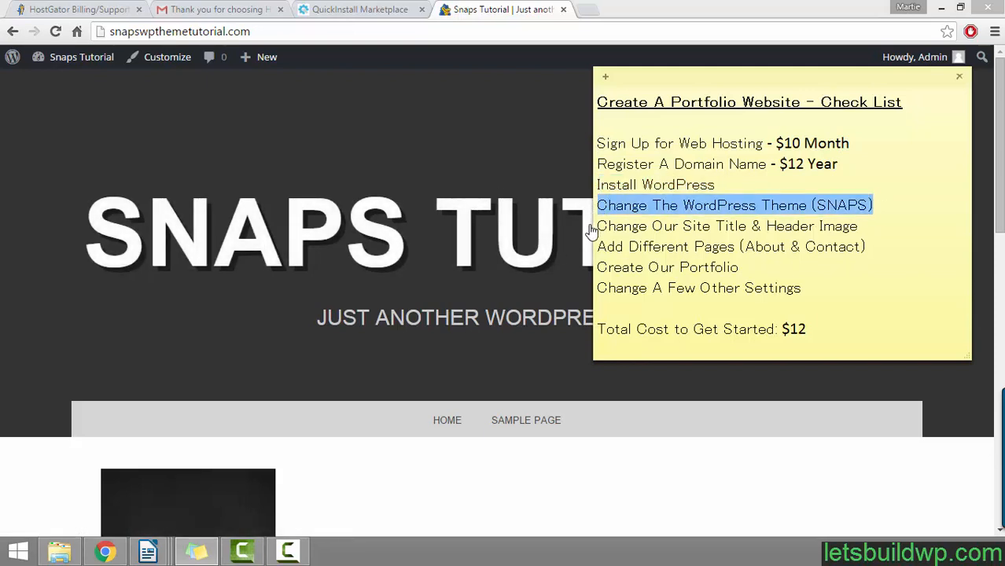
- Highlight the checklist item about changing the site title and header image, and return to the site's WordPress dashboard
left_click_drag(859, 226, 593, 225)
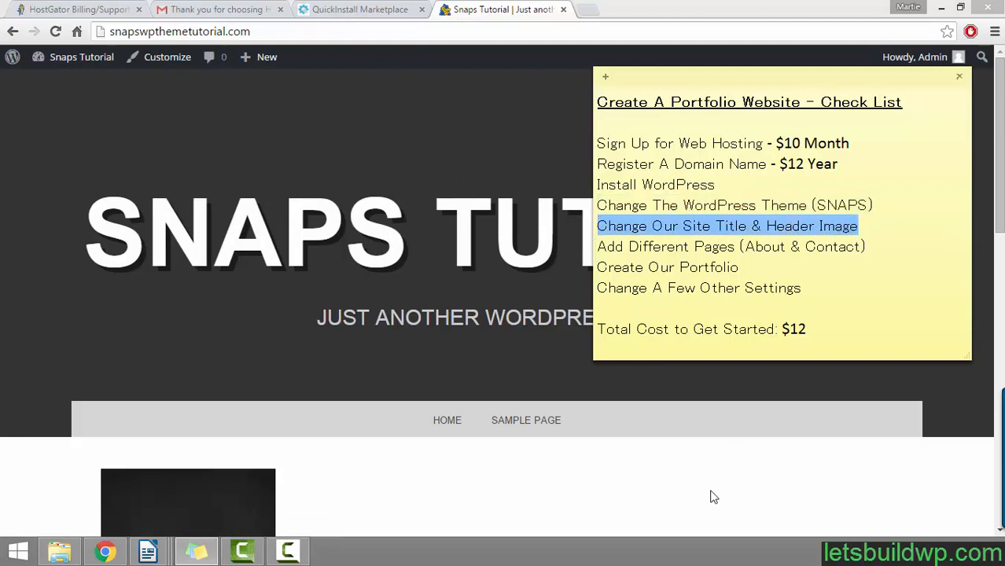
left_click(660, 501)
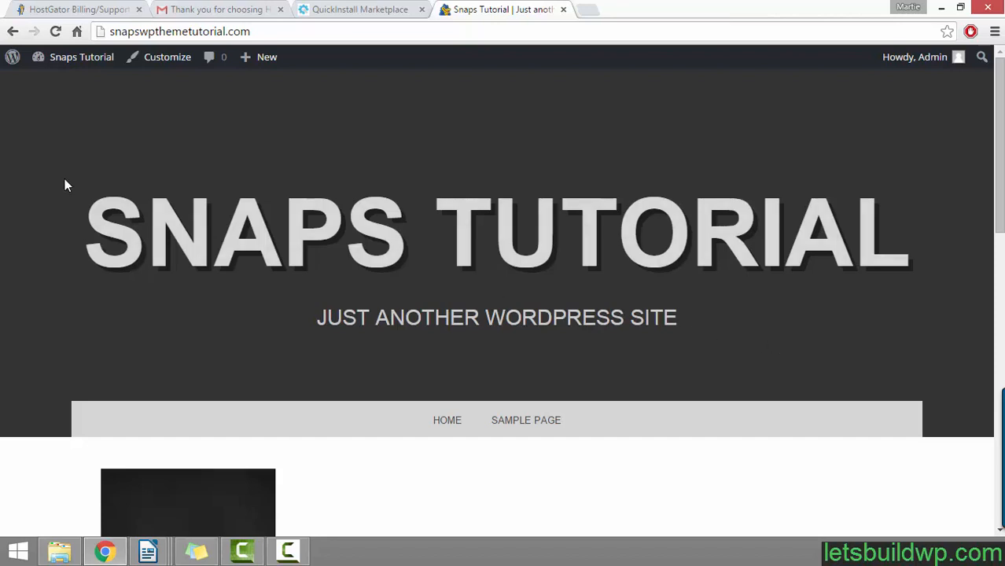
left_click(82, 59)
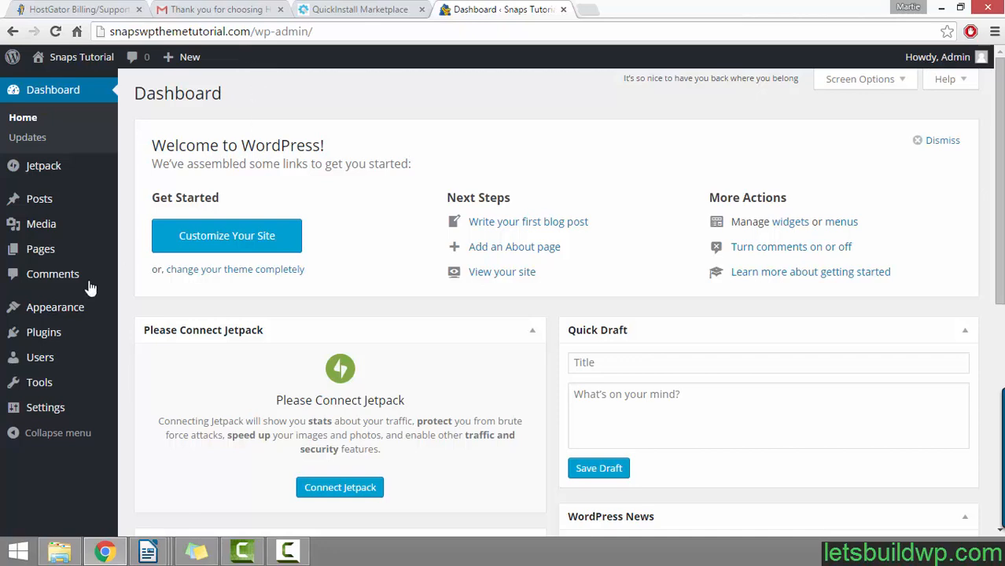
- Open the Customize view for the active Snaps theme and look over the site preview
left_click(59, 310)
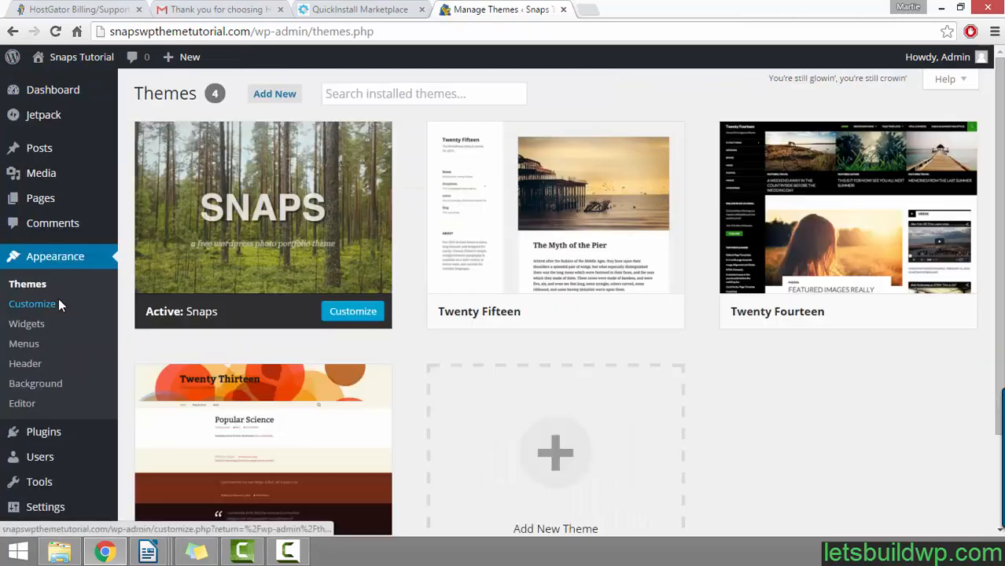
left_click(41, 312)
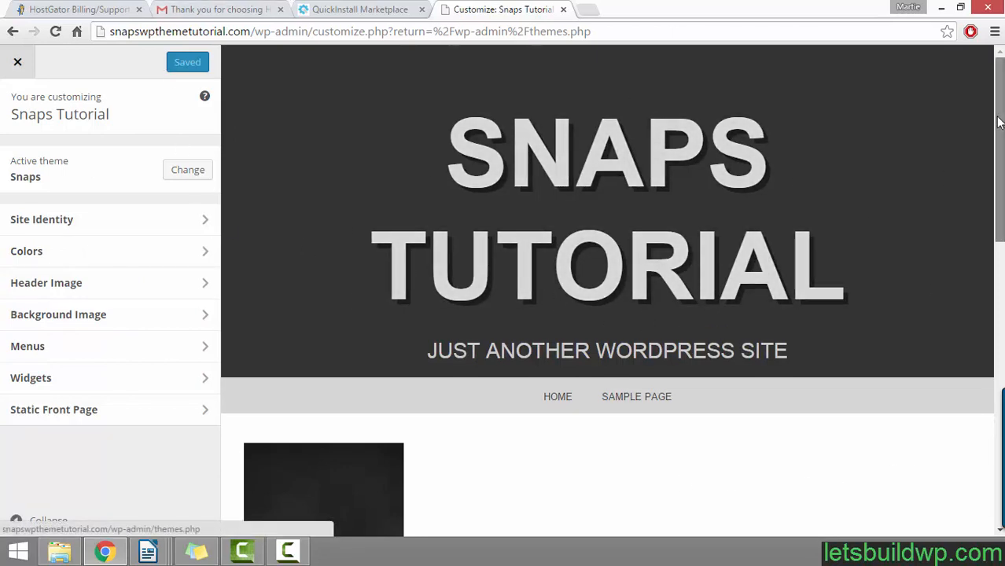
left_click_drag(999, 122, 999, 212)
left_click_drag(1001, 123, 1001, 79)
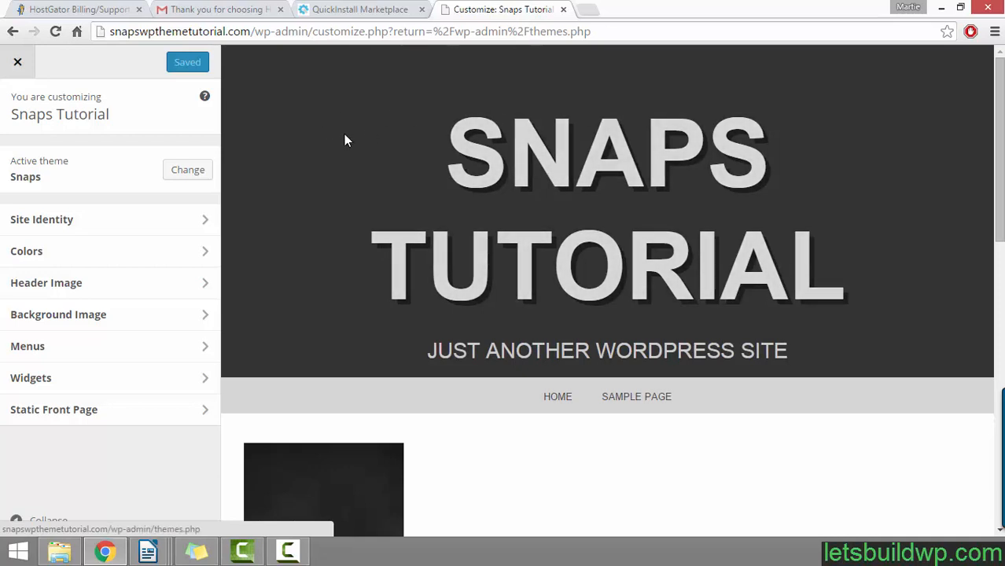
- In the Site Identity settings, replace the site title with the owner's first name in possessive form followed by "Photos"
left_click(79, 223)
left_click(111, 223)
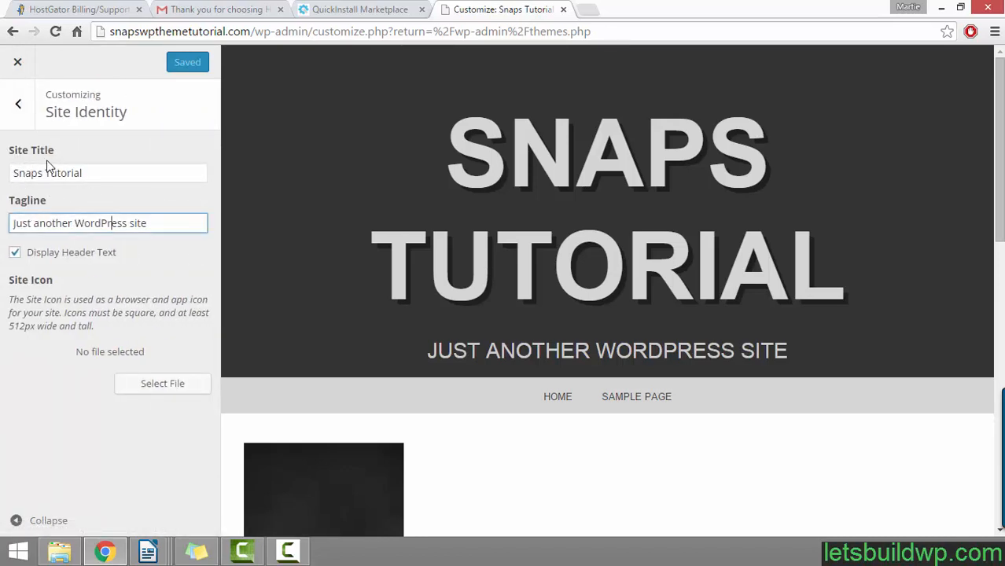
left_click_drag(21, 161, 145, 222)
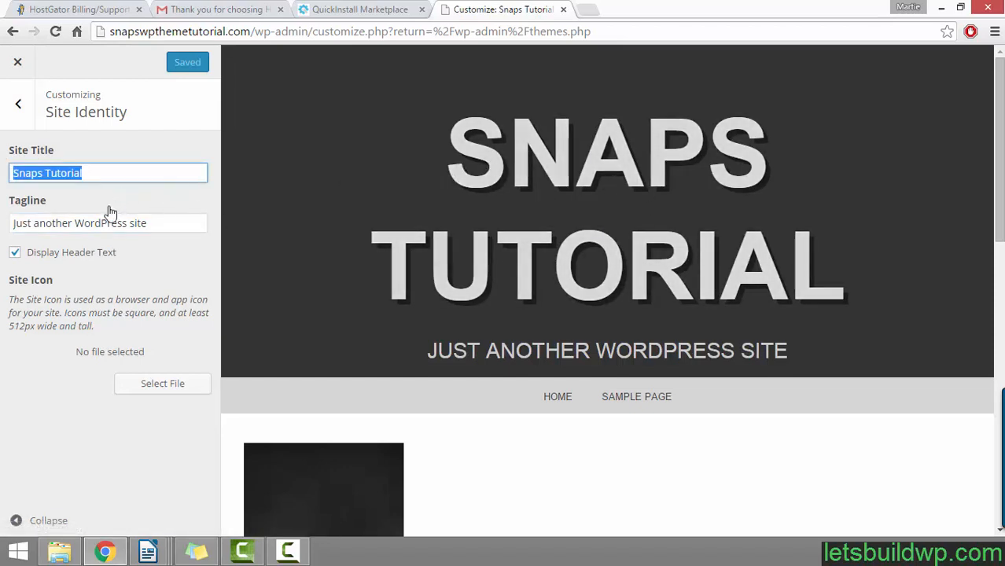
left_click_drag(148, 227, 3, 234)
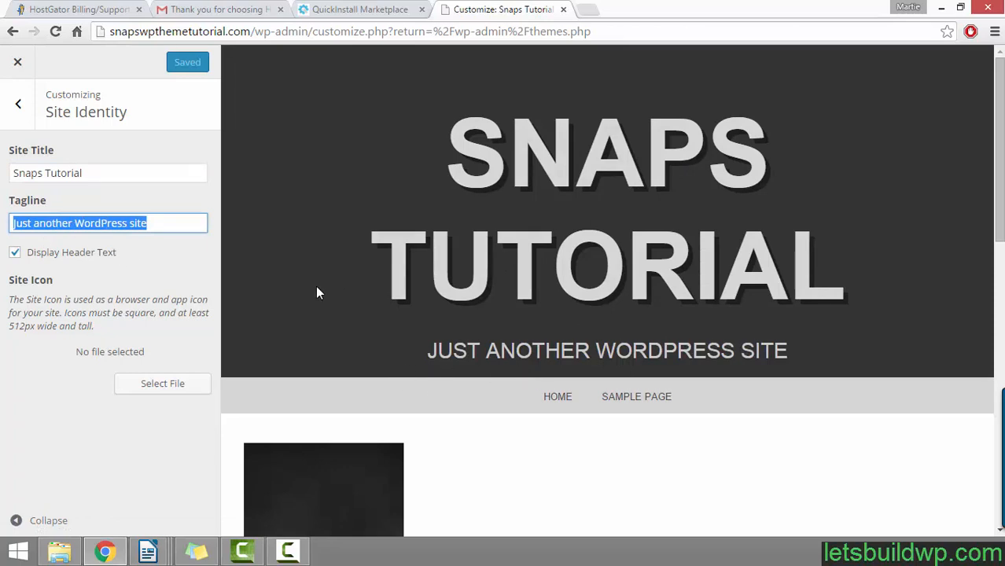
left_click(130, 174)
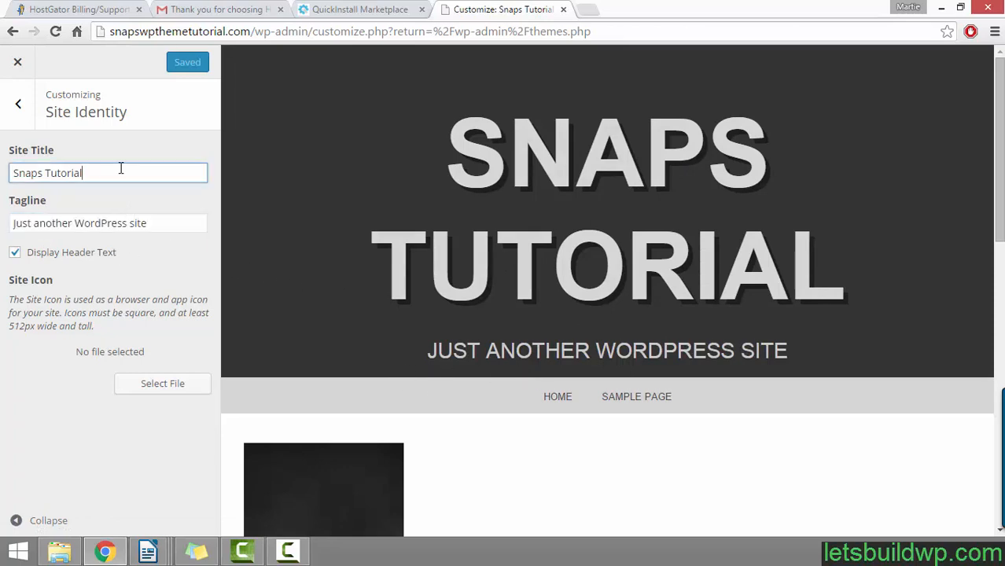
key("BackSpace")
key("BackSpace")
key("BackSpace")
key("BackSpace")
key("BackSpace")
key("BackSpace")
key("BackSpace")
key("BackSpace")
key("BackSpace")
key("BackSpace")
key("BackSpace")
key("BackSpace")
key("BackSpace")
type("Mar")
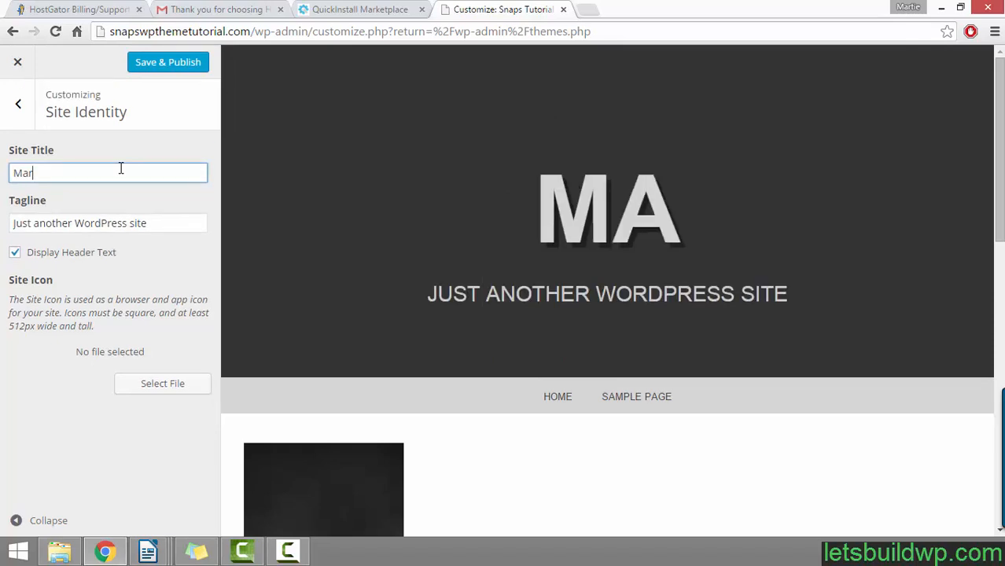
type("ties Photos")
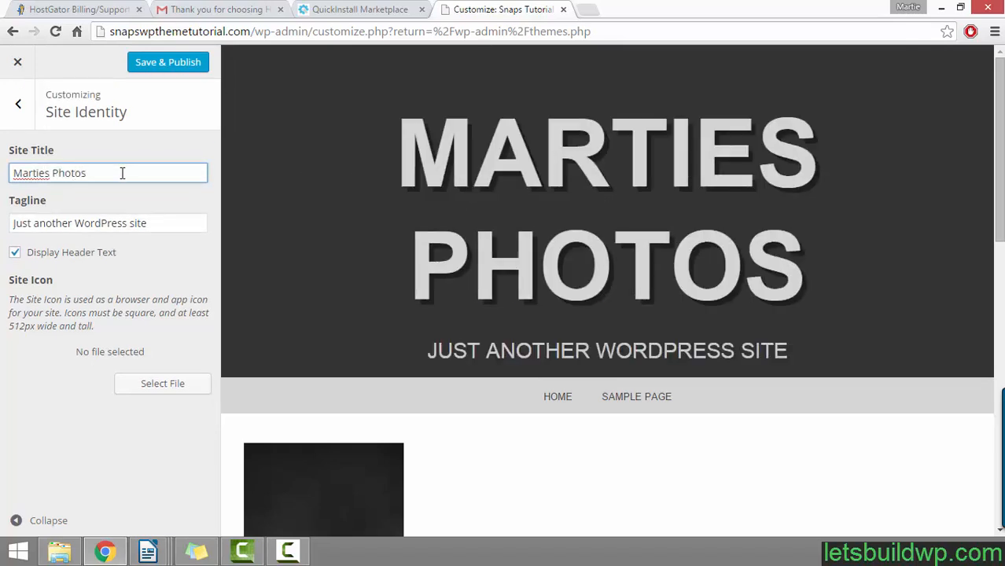
- Set the tagline to "Here are my photos for the world to see!" and toggle the header text display off and on again
left_click_drag(146, 223, 3, 223)
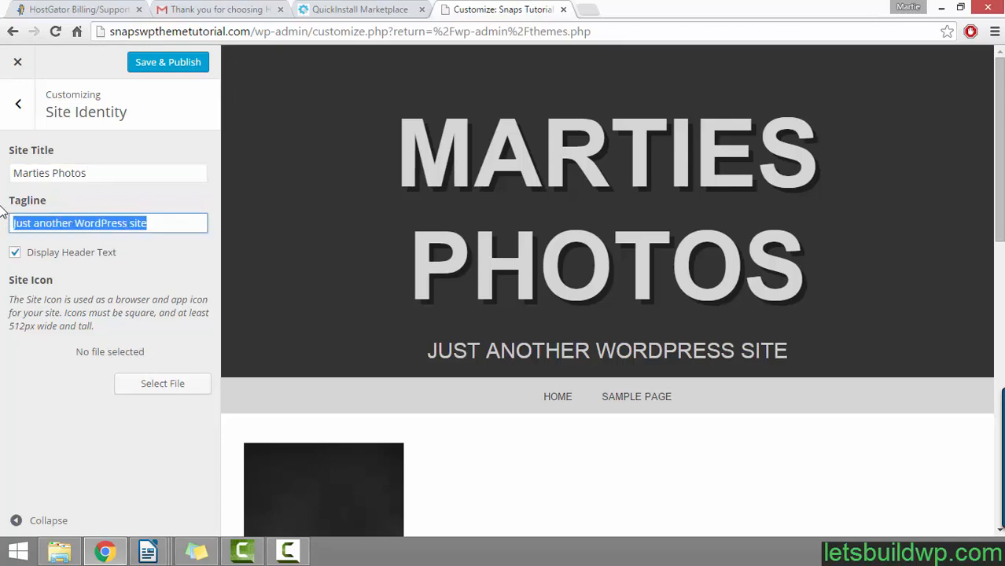
type("Here are")
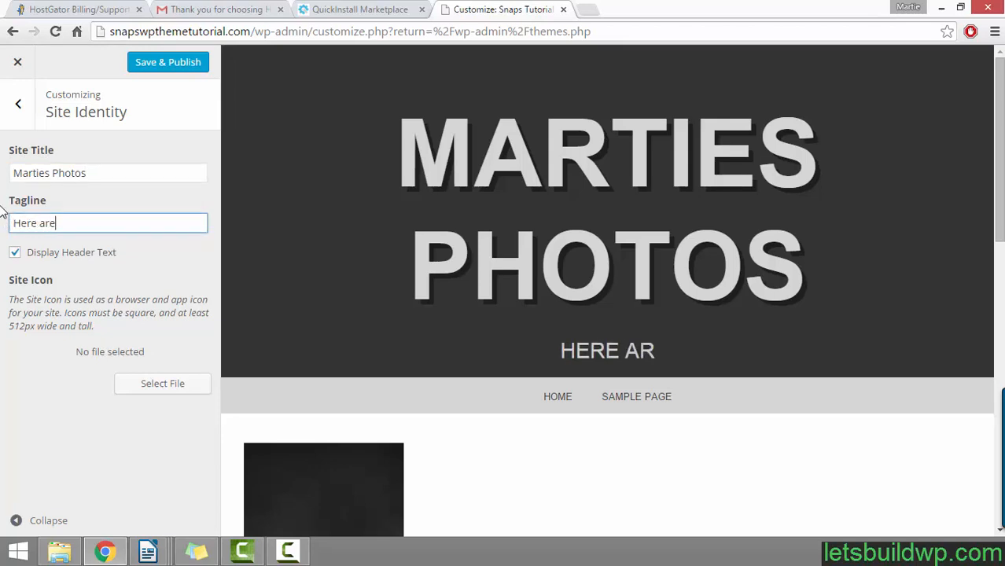
type(" my photos f")
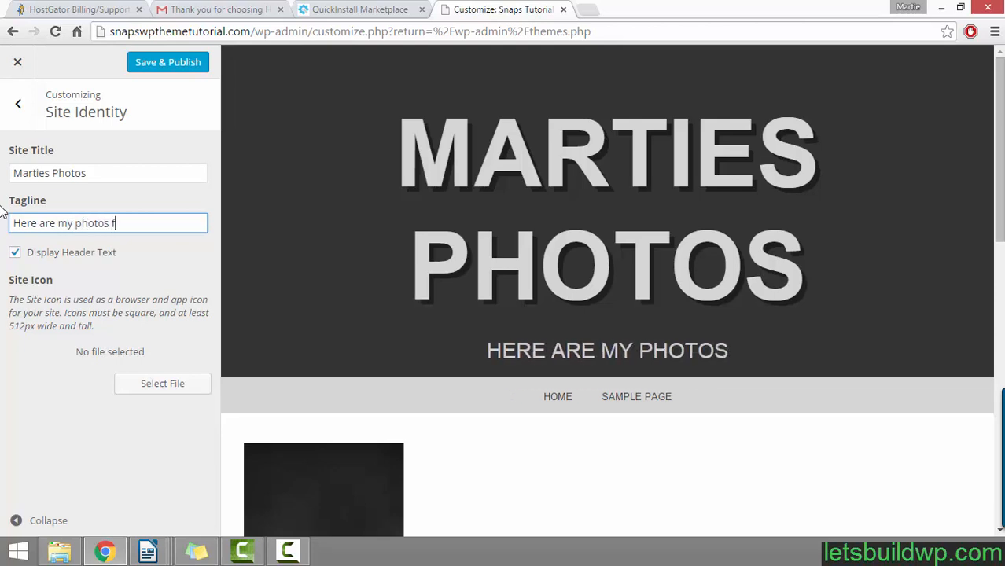
type("or the world ")
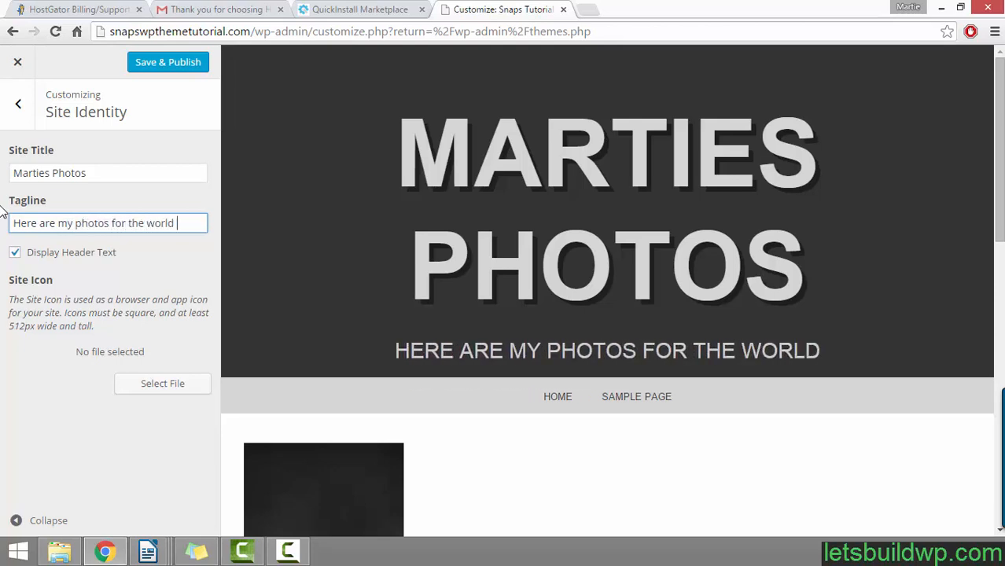
type("to see!")
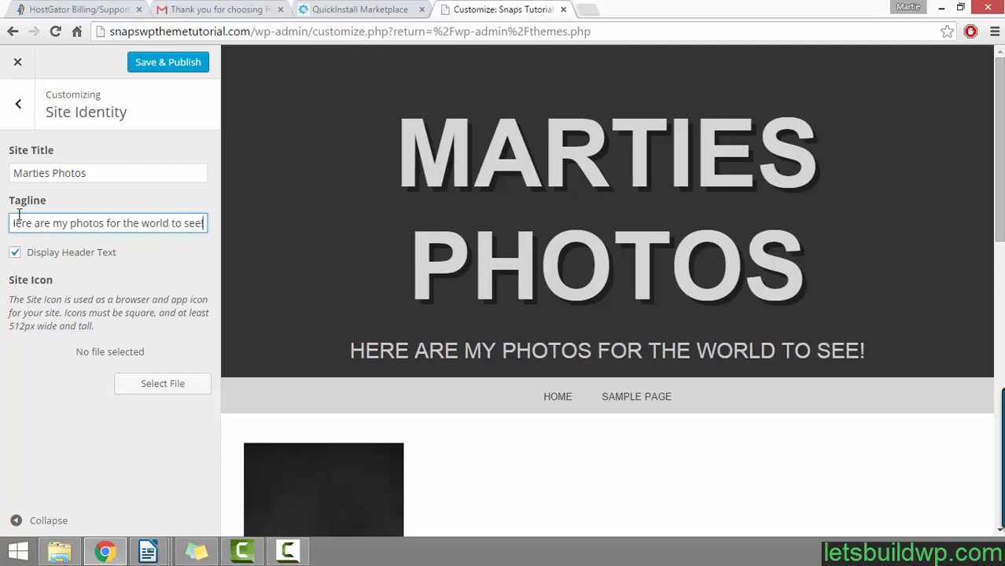
left_click(99, 244)
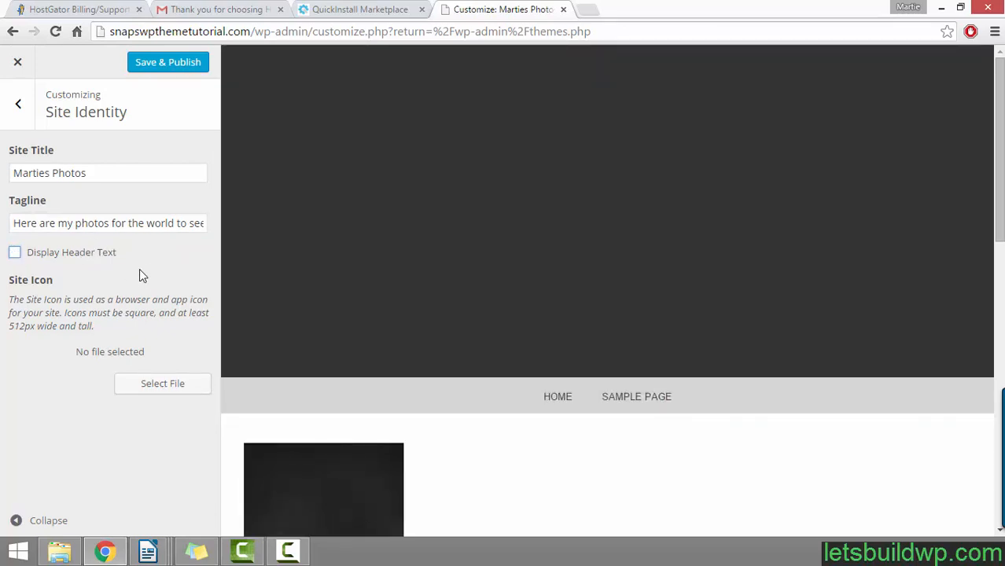
left_click(15, 253)
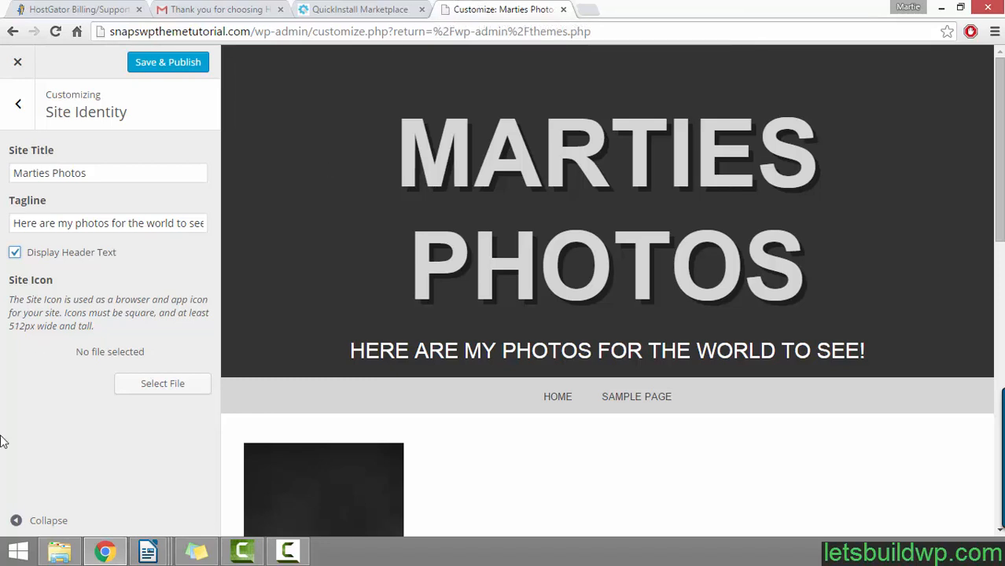
- Upload the favicon file from the SNAPS Theme Folder for the site icon
left_click(155, 387)
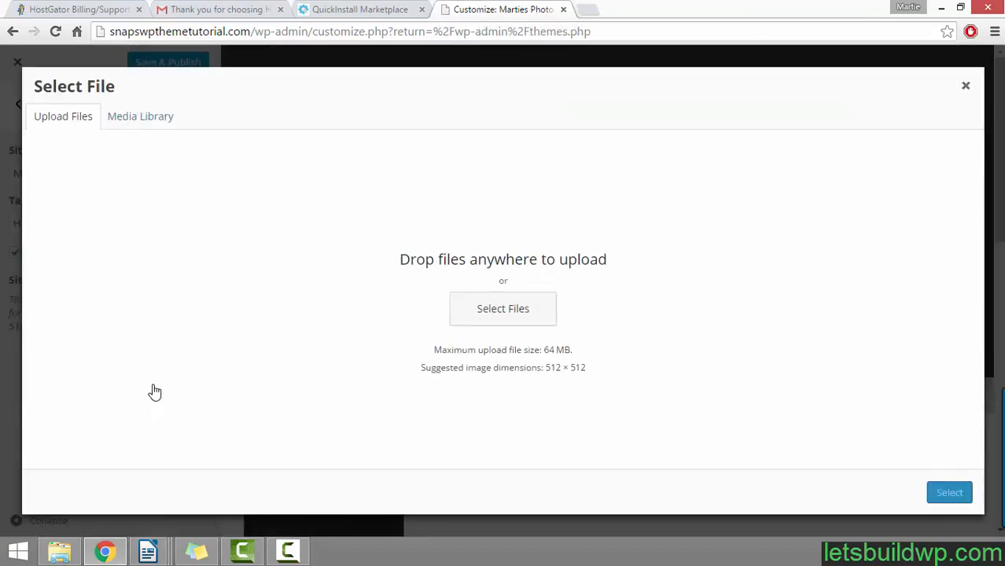
left_click(523, 313)
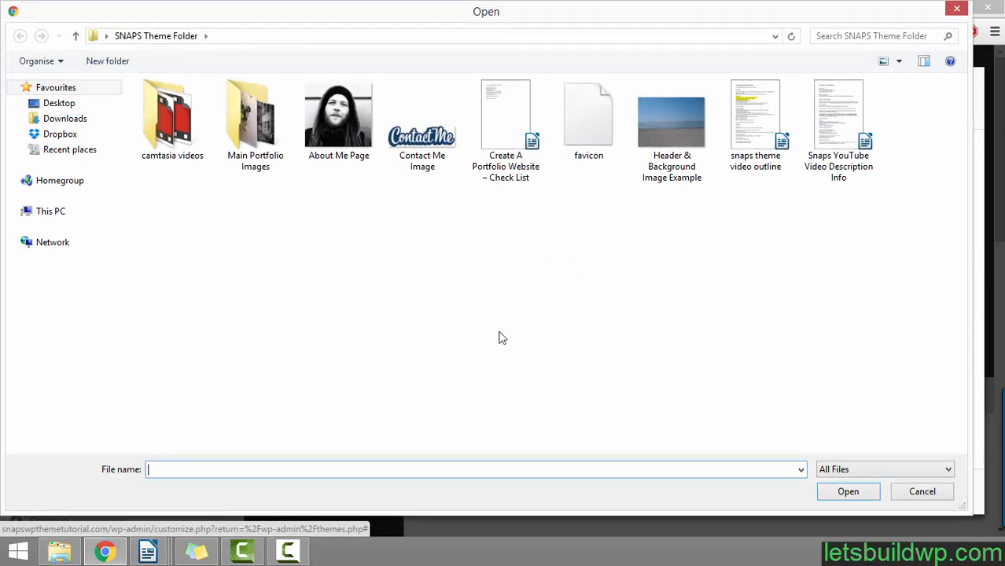
left_click(582, 140)
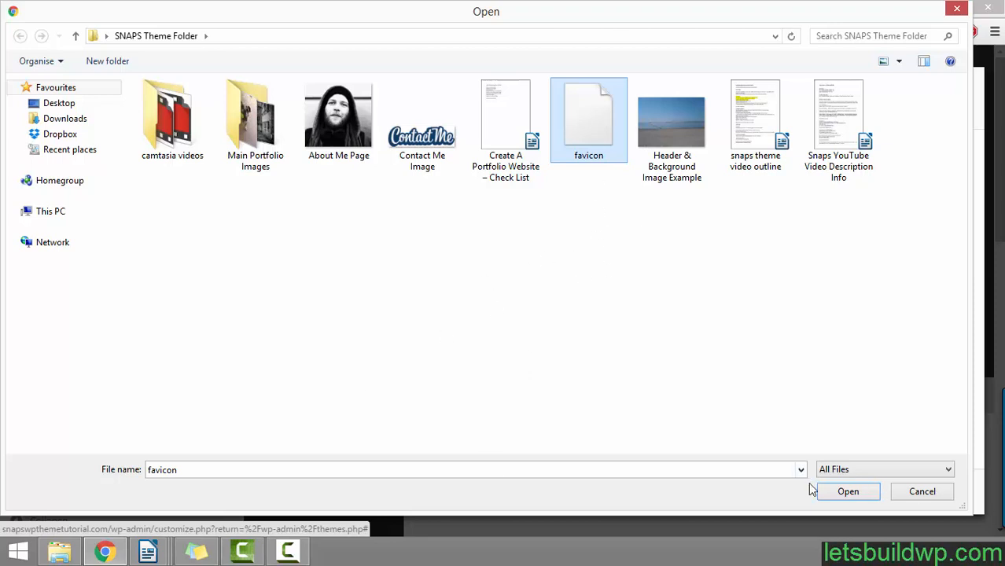
left_click(841, 493)
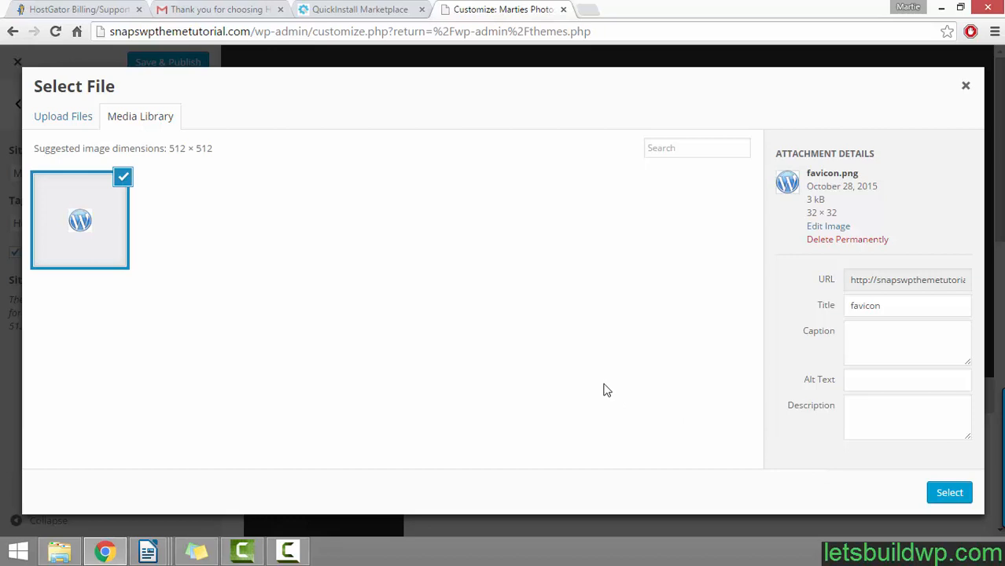
- Apply the uploaded favicon image as the site icon without cropping it, and review it in the Site Identity settings
double_click(923, 314)
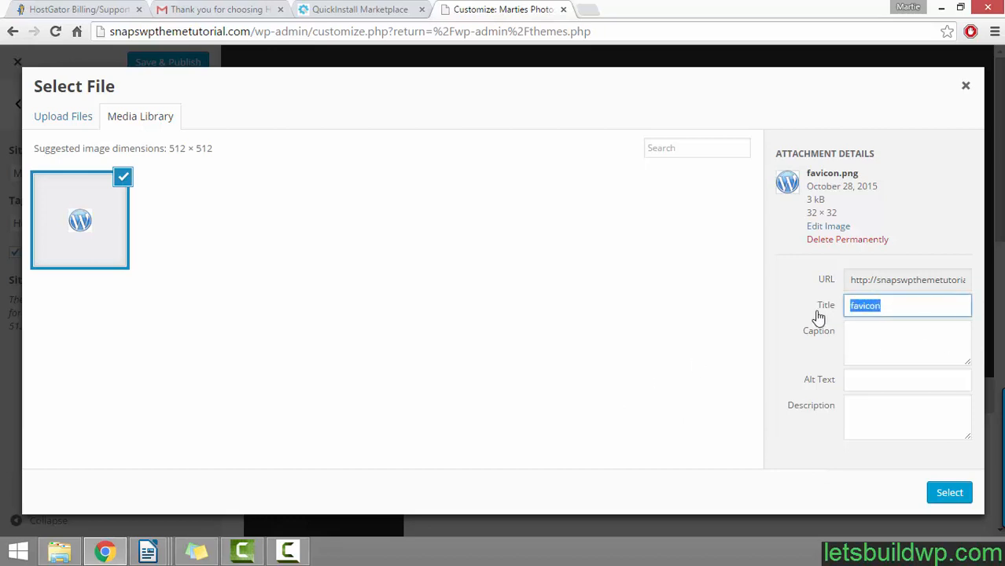
left_click(884, 383)
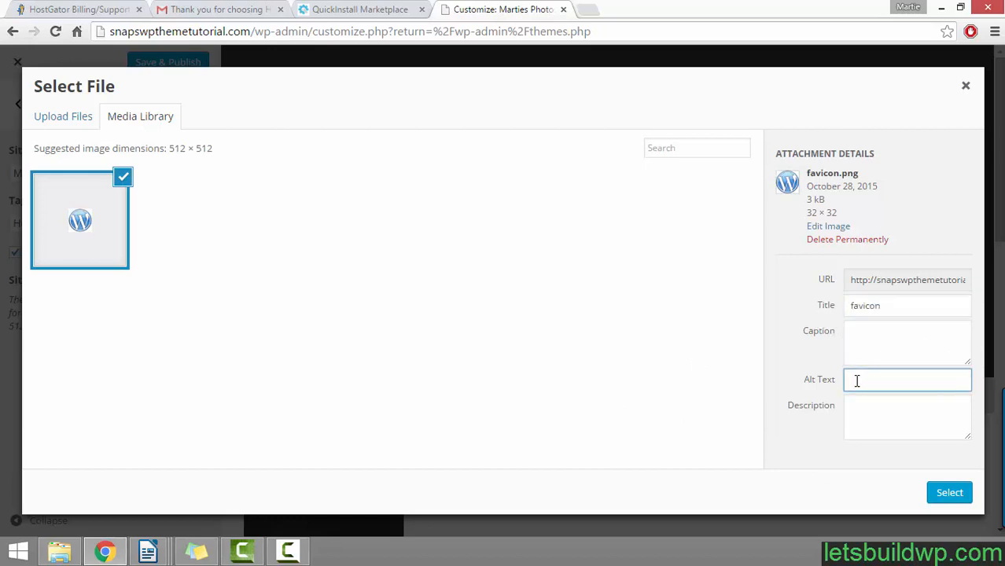
left_click(950, 492)
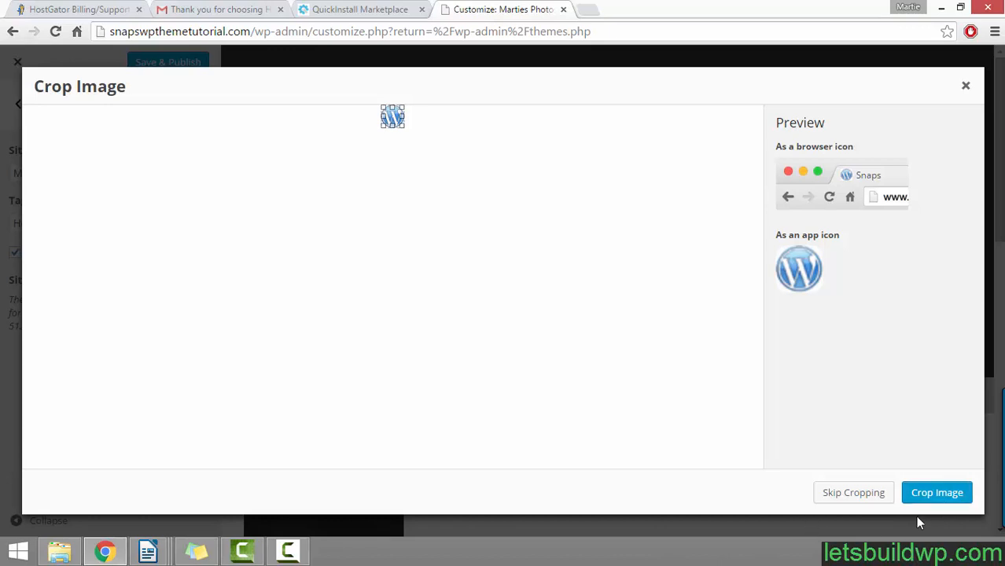
left_click(855, 494)
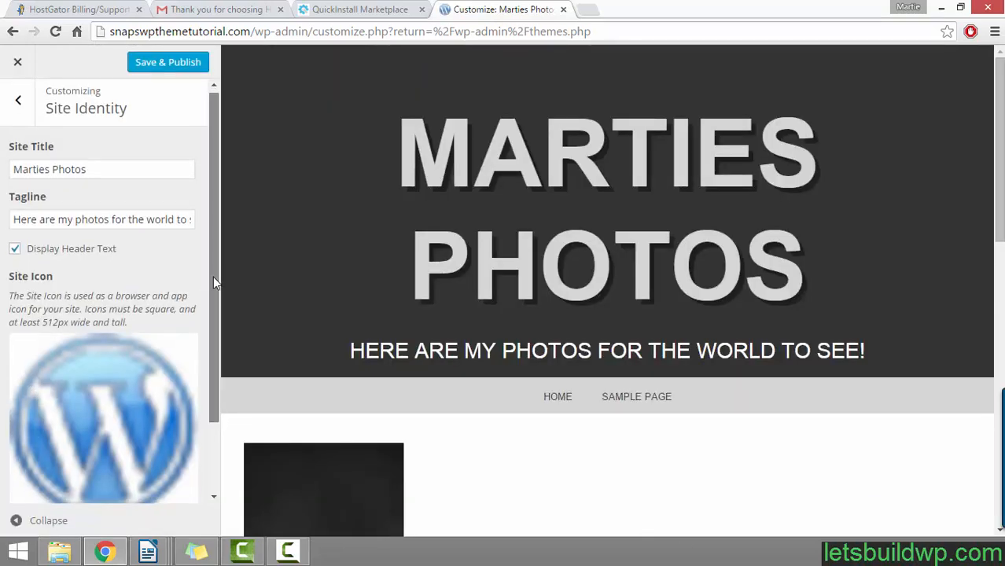
scroll(210, 314, "down", 2)
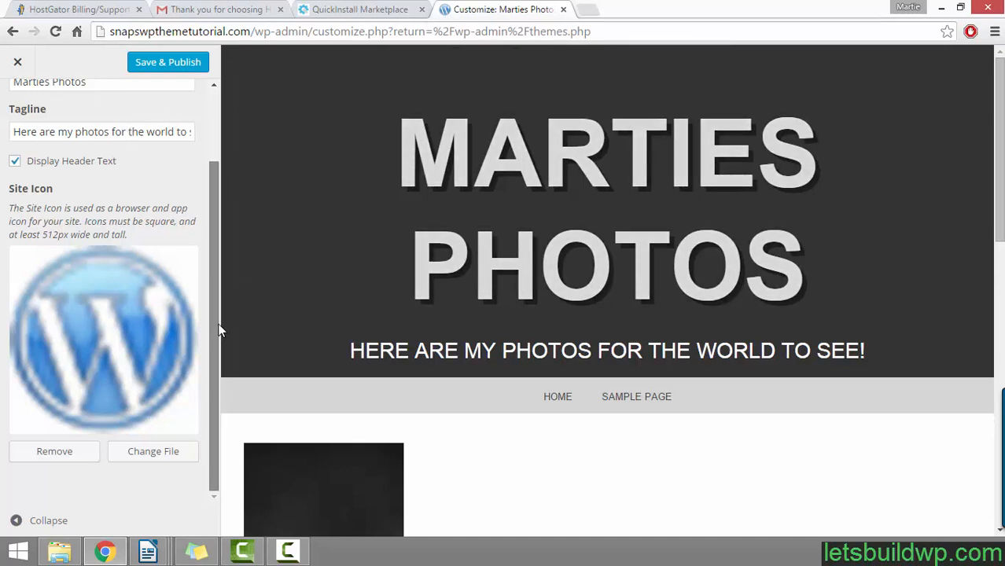
left_click_drag(218, 330, 213, 225)
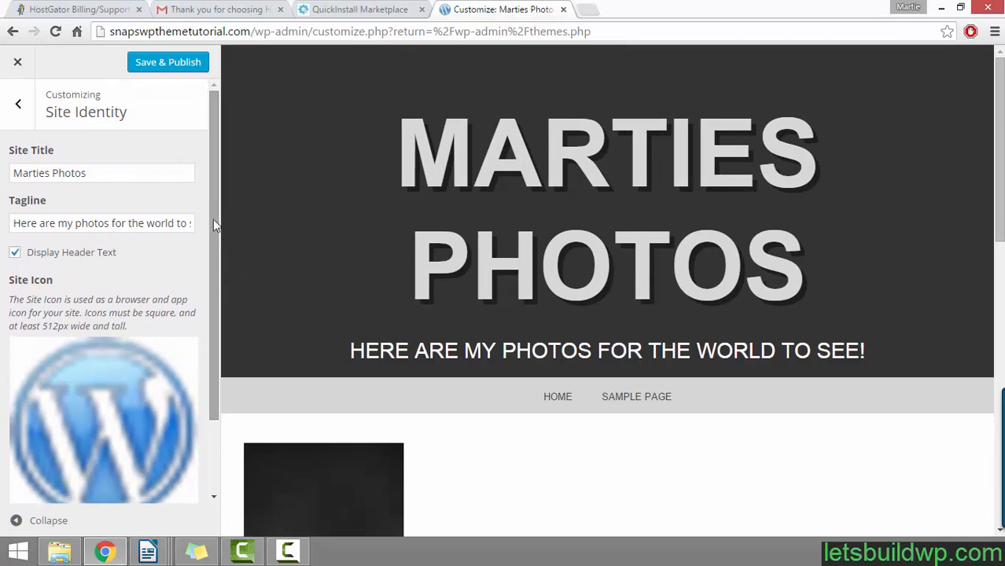
- In the Colors settings, try red, orange, yellow and blue for the header text and set it to dark red
left_click(21, 109)
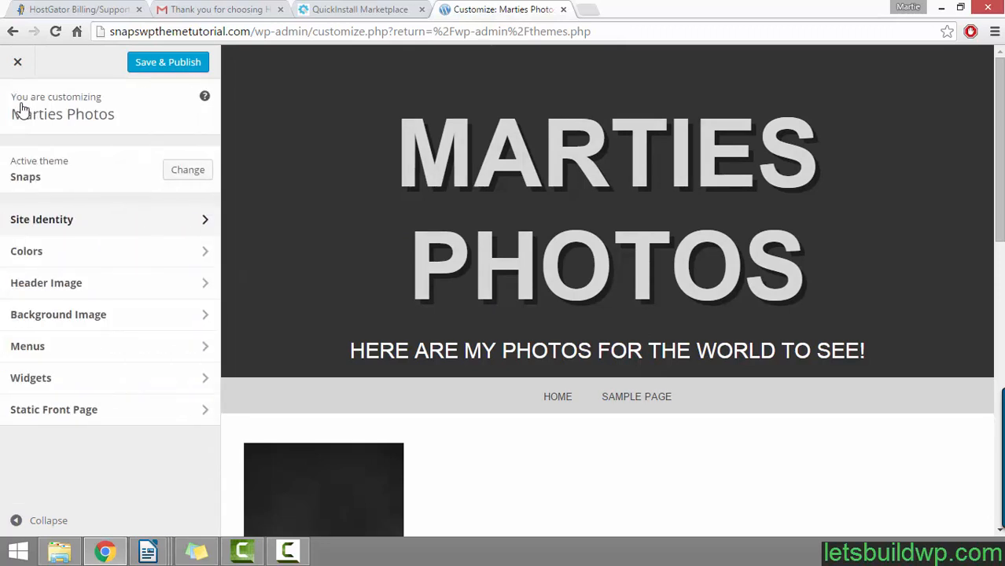
left_click(146, 252)
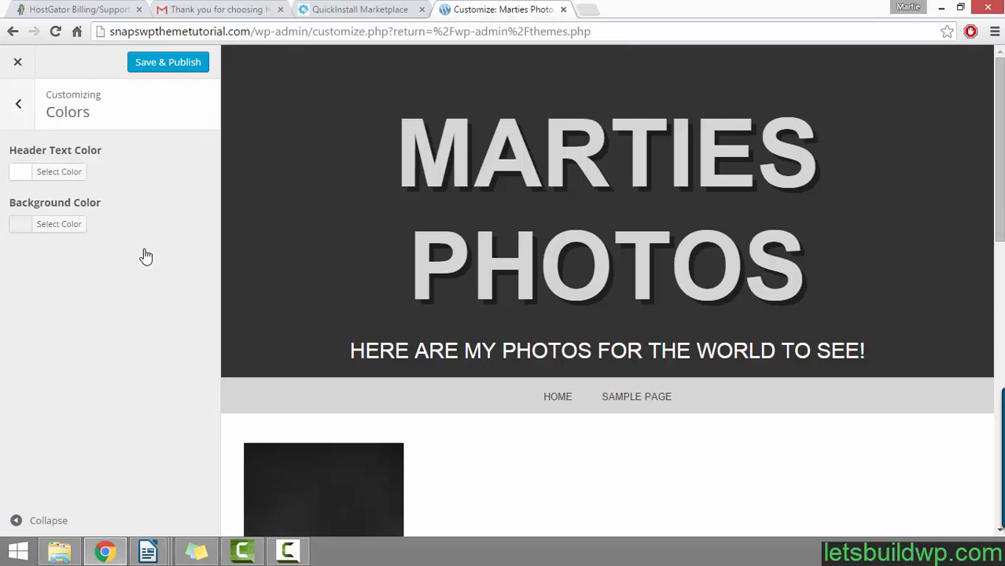
left_click(63, 181)
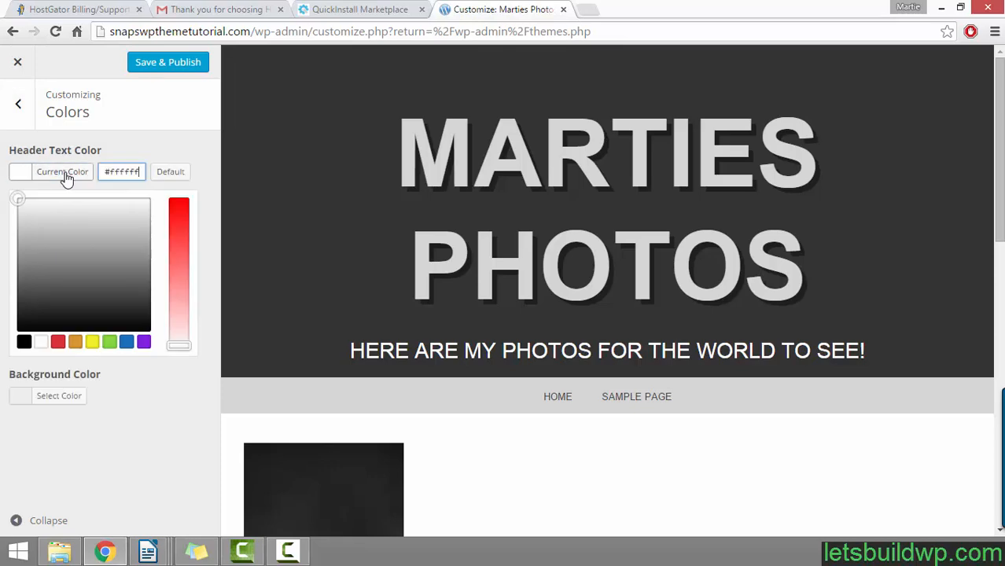
left_click(57, 343)
left_click(75, 343)
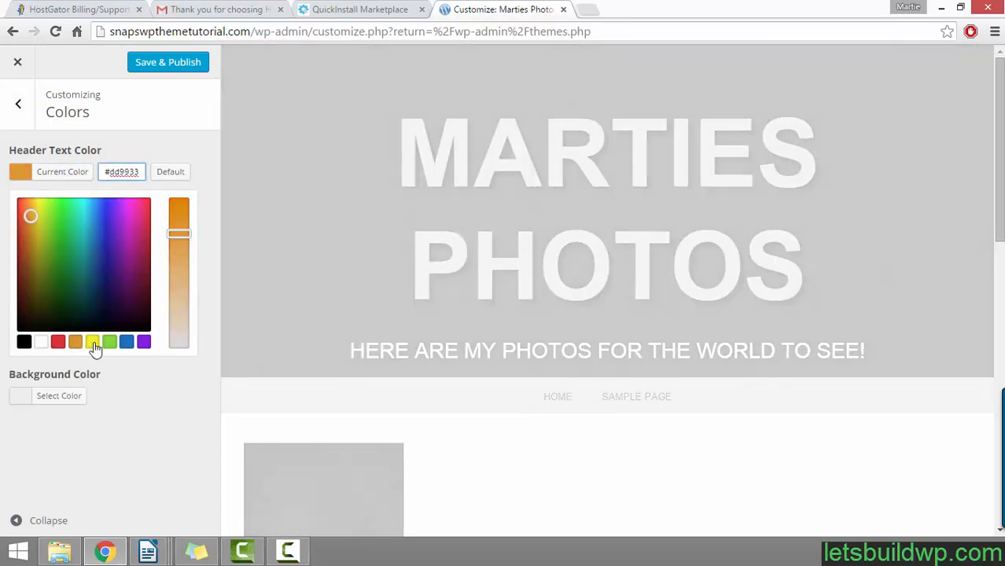
left_click(92, 343)
mouse_move(99, 258)
left_mouse_down()
mouse_move(28, 246)
mouse_move(97, 258)
left_mouse_up()
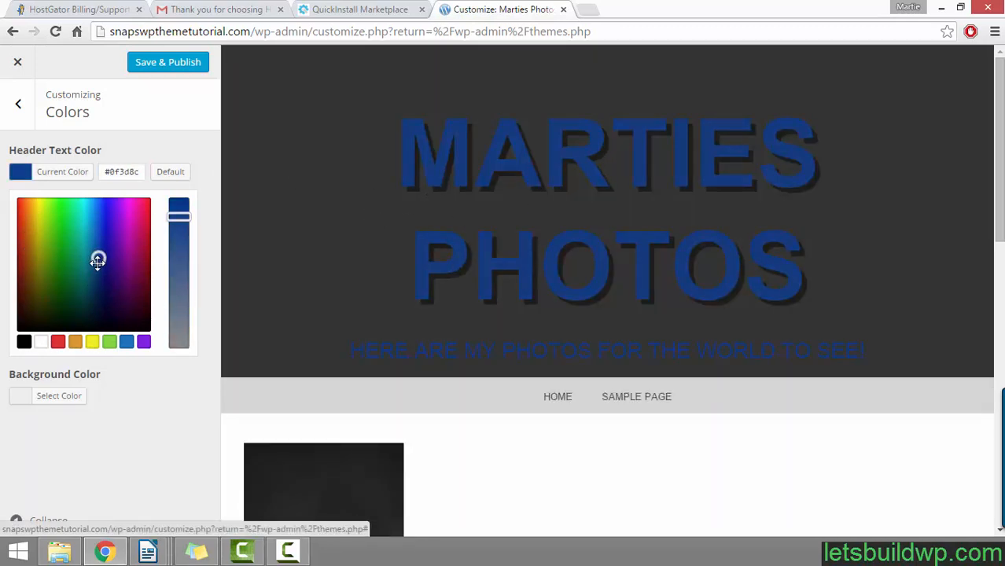
left_click_drag(97, 262, 4, 243)
left_click(3, 250)
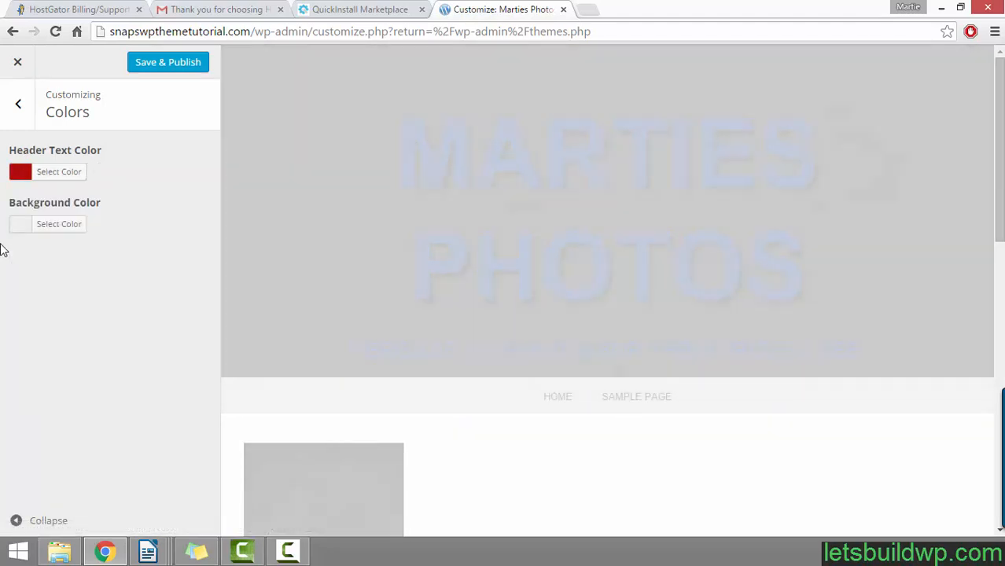
- Soften the header text color to the muted red #af3838
left_click(76, 177)
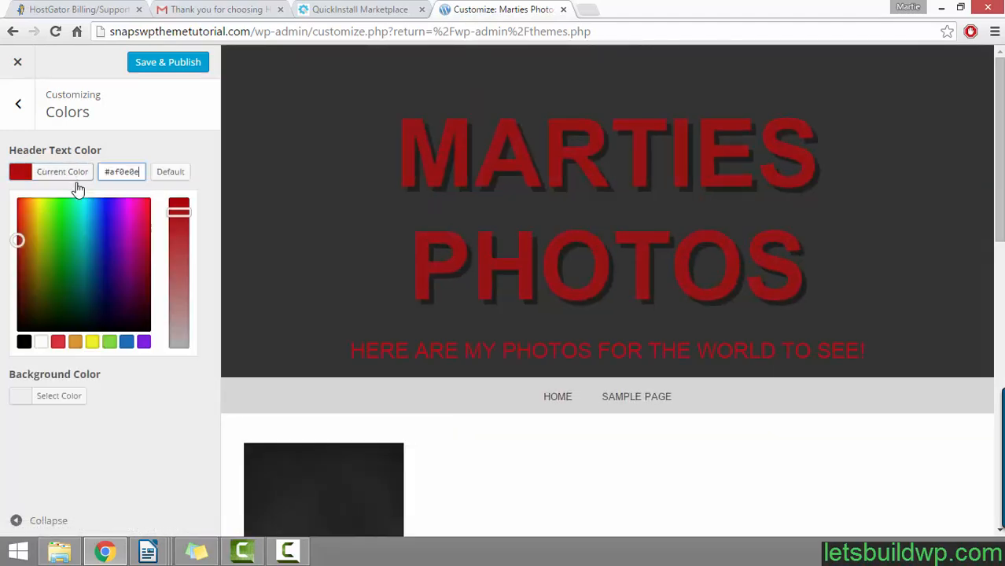
left_click_drag(183, 210, 181, 246)
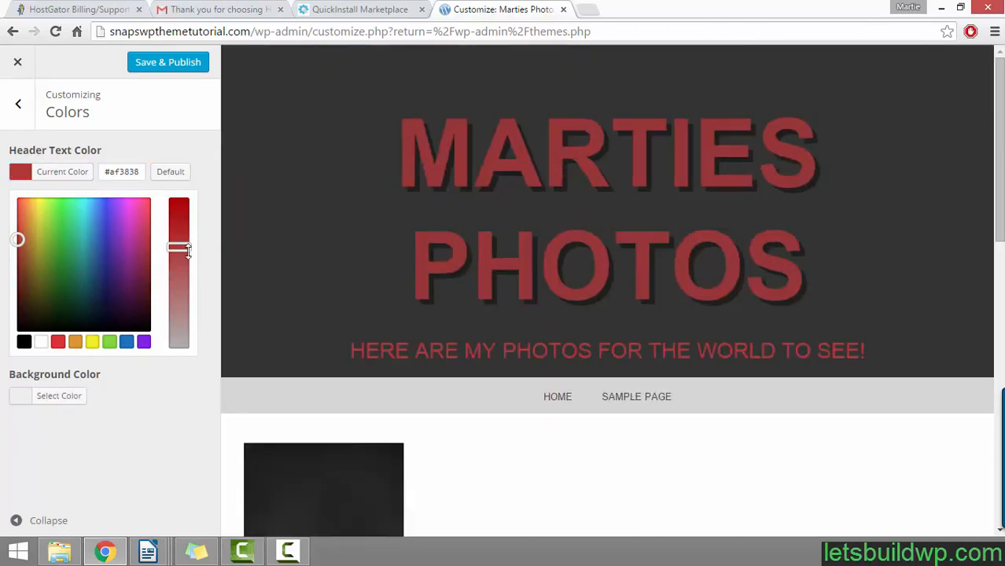
left_click(212, 191)
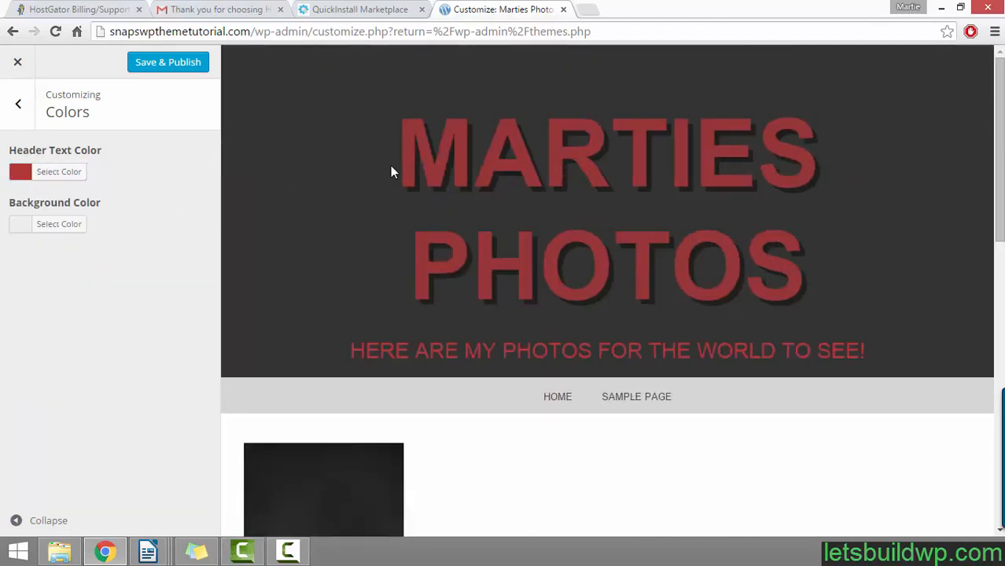
- Try dark grey #4c4c4c as the background color, check it in the preview's footer, and set it to light grey #c1c1c1
left_click(72, 227)
left_click_drag(16, 332, 6, 344)
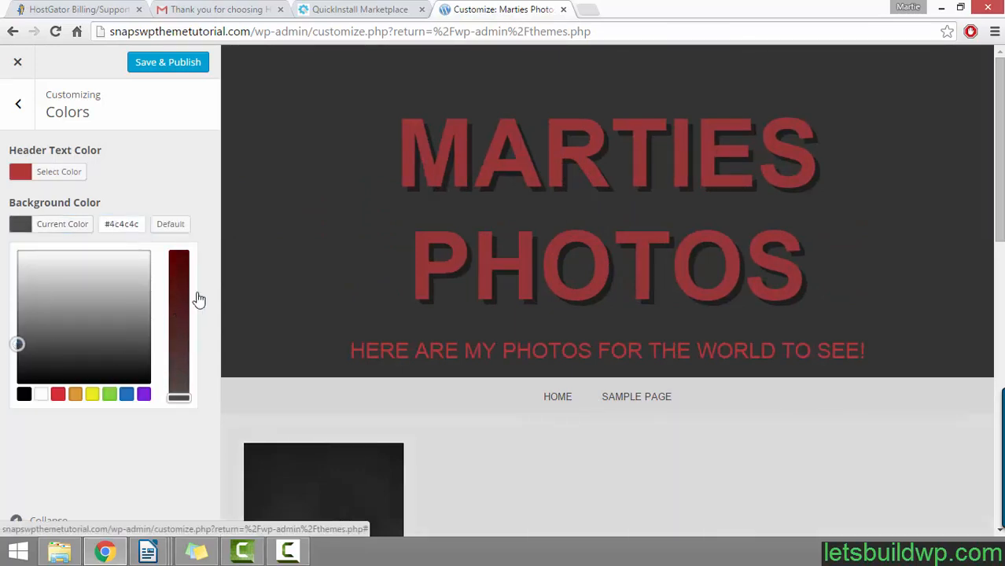
scroll(330, 276, "down", 3)
scroll(330, 277, "down", 3)
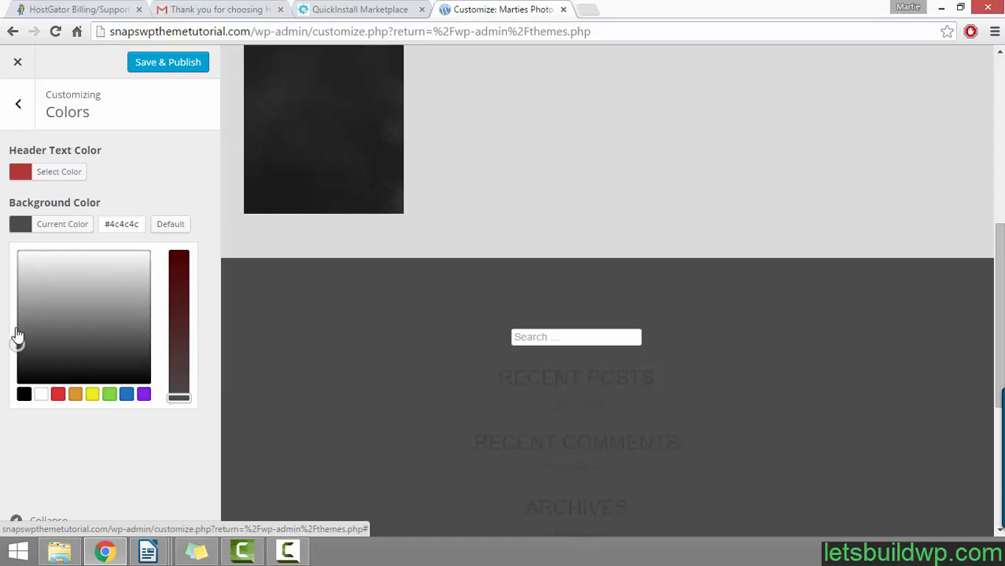
left_click_drag(16, 338, 100, 291)
left_click_drag(49, 313, 9, 284)
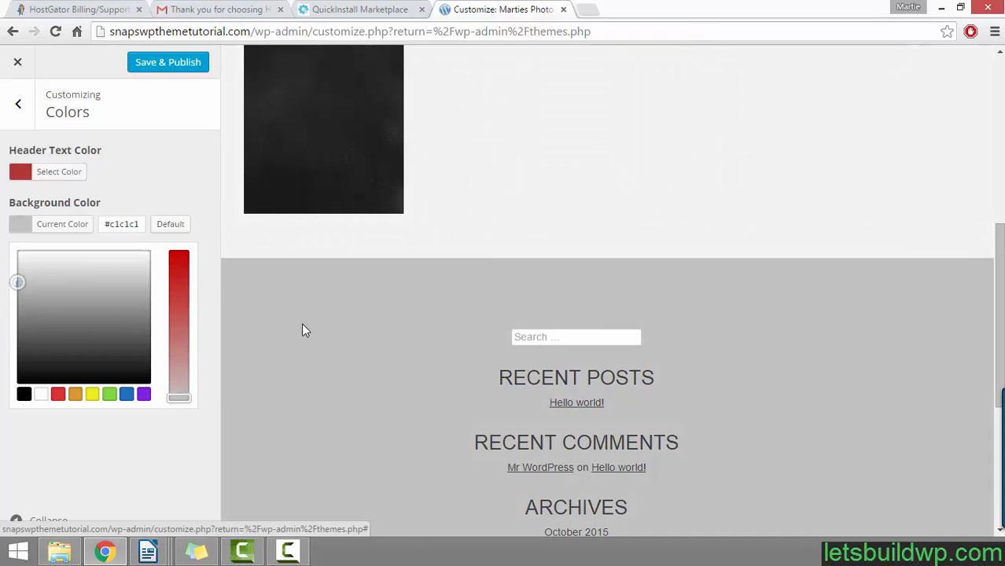
left_click(160, 448)
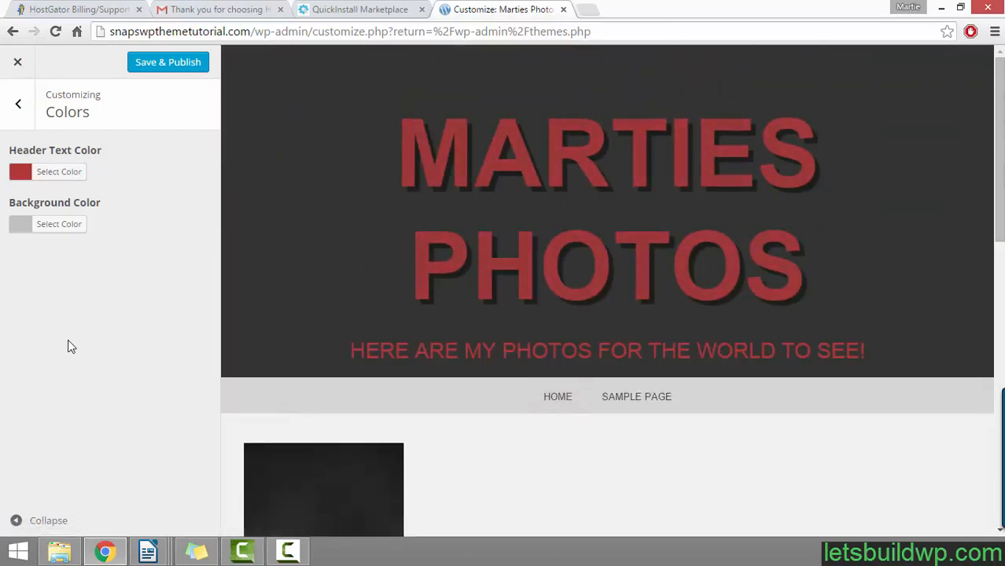
- In the Header Image settings, upload "Header & Background Image Example" from the SNAPS Theme Folder as a new image
left_click(18, 106)
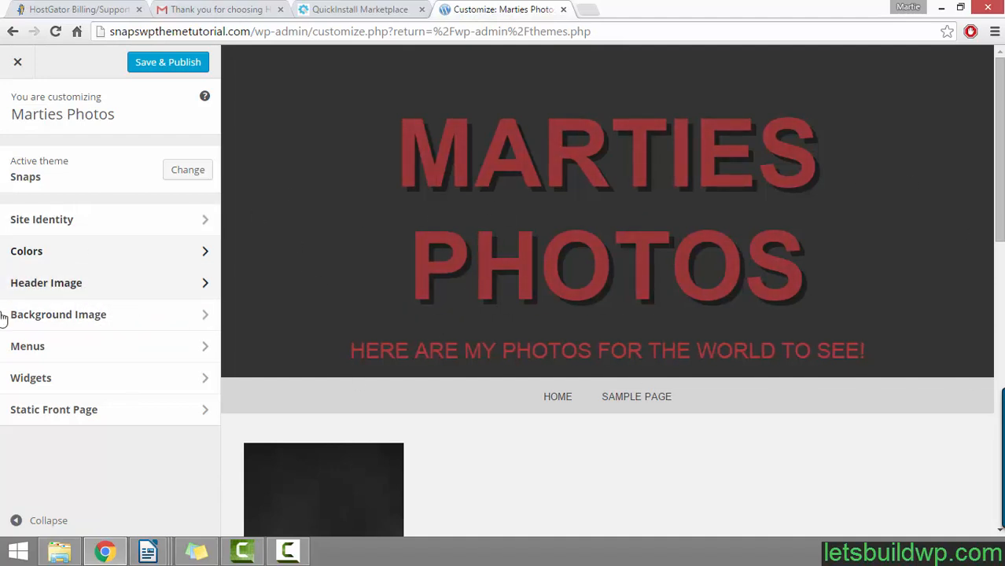
left_click(76, 286)
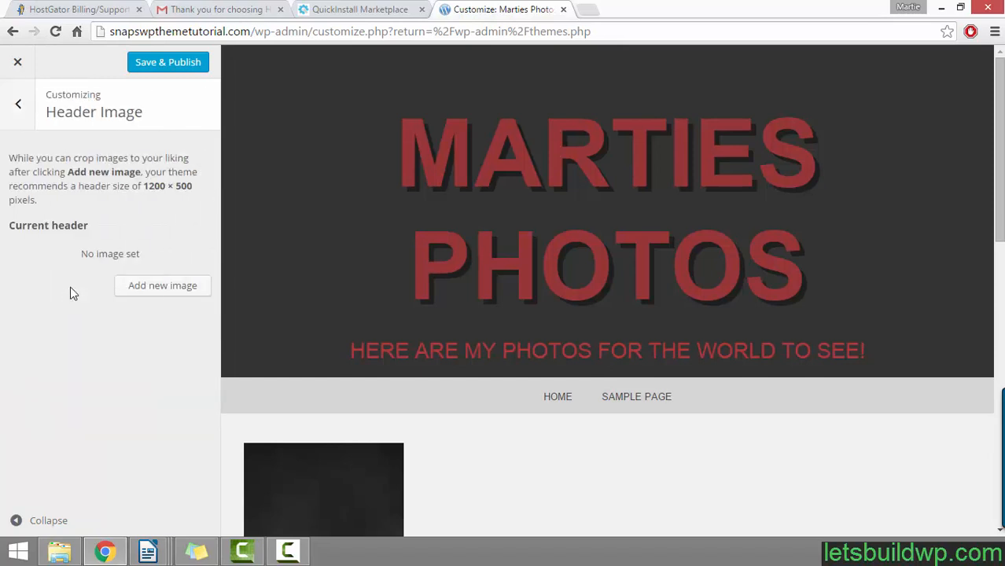
left_click(165, 287)
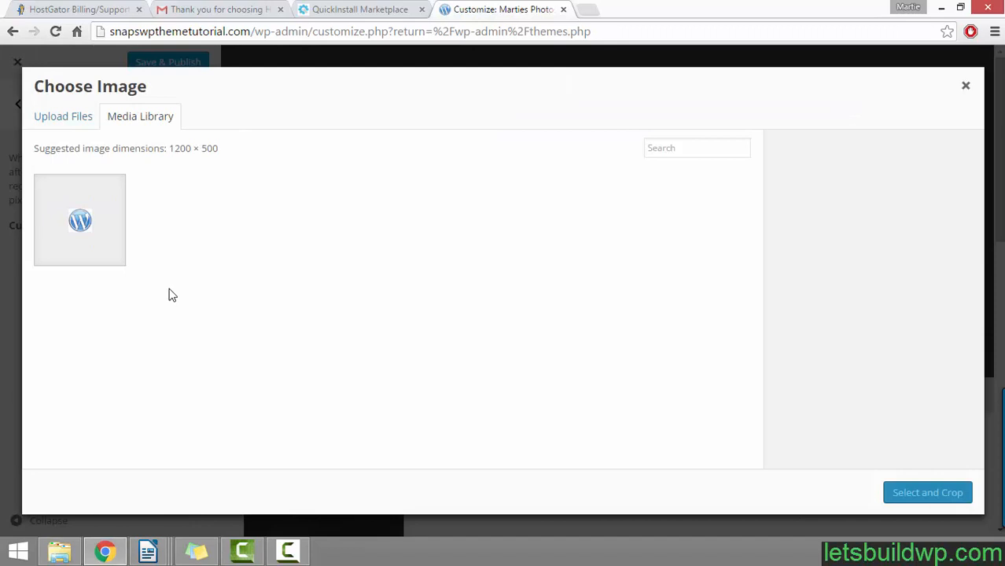
left_click(70, 126)
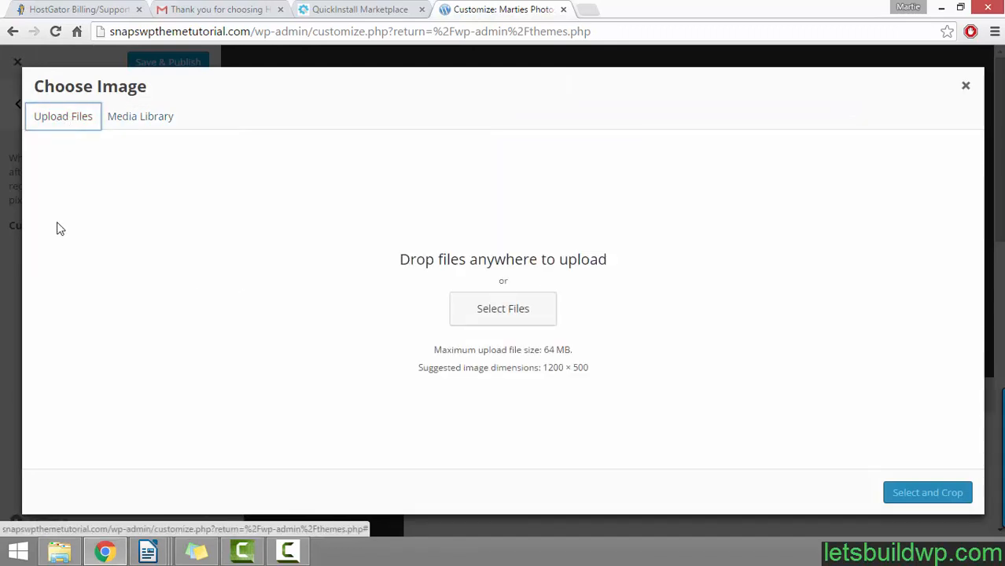
left_click(527, 313)
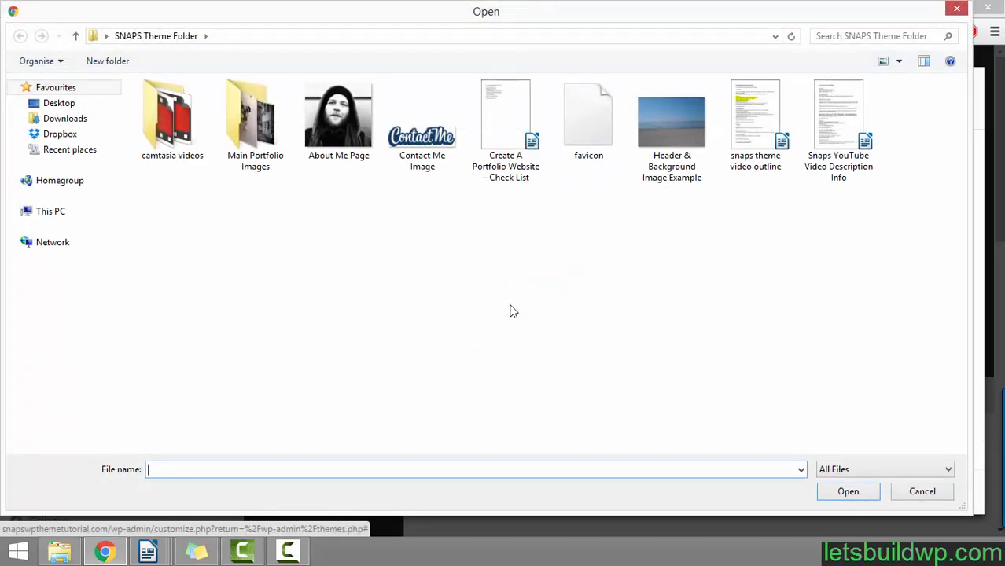
left_click(641, 169)
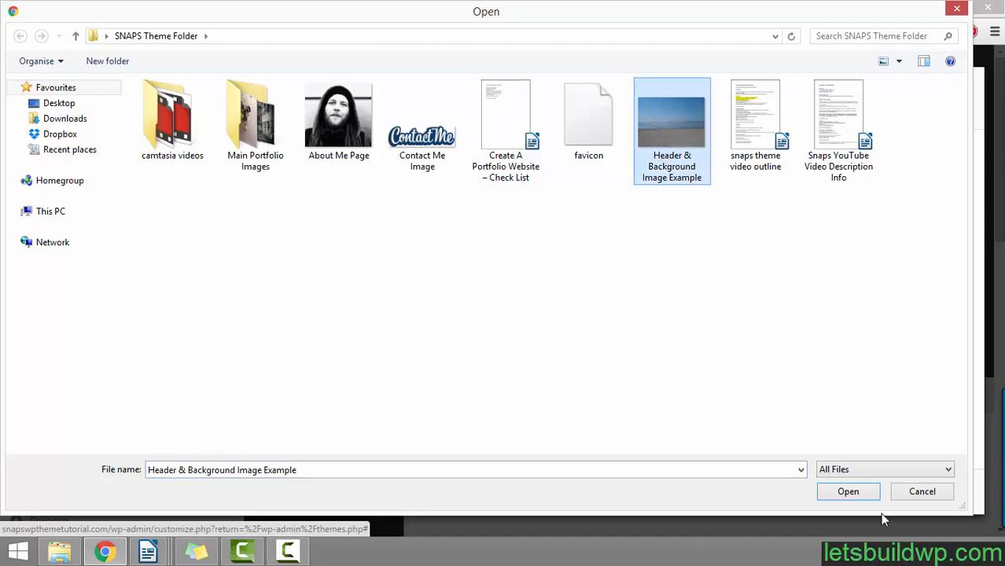
left_click(848, 492)
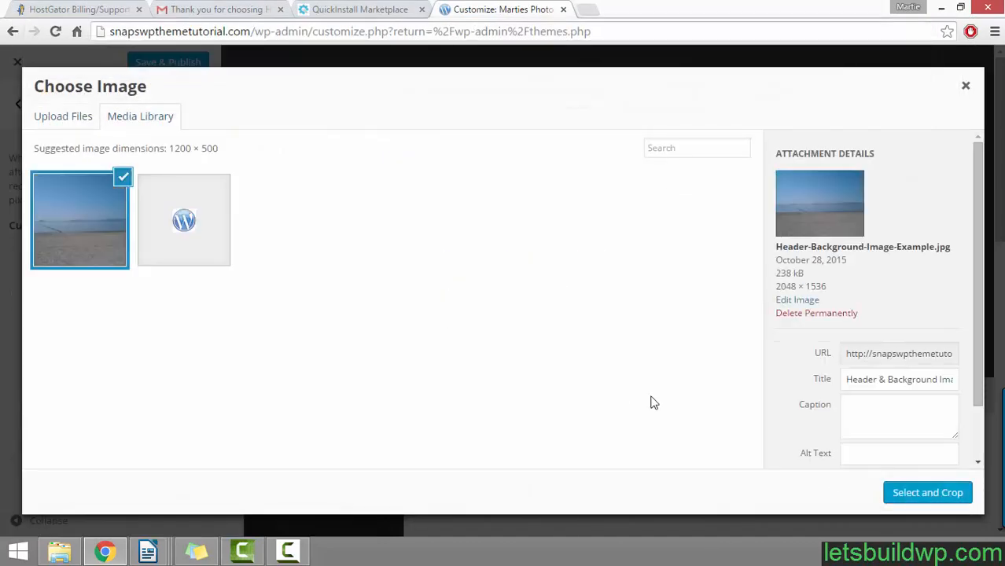
- Review the uploaded beach photo's title and alt text fields, and take the photo into cropping for the header
scroll(944, 268, "down", 2)
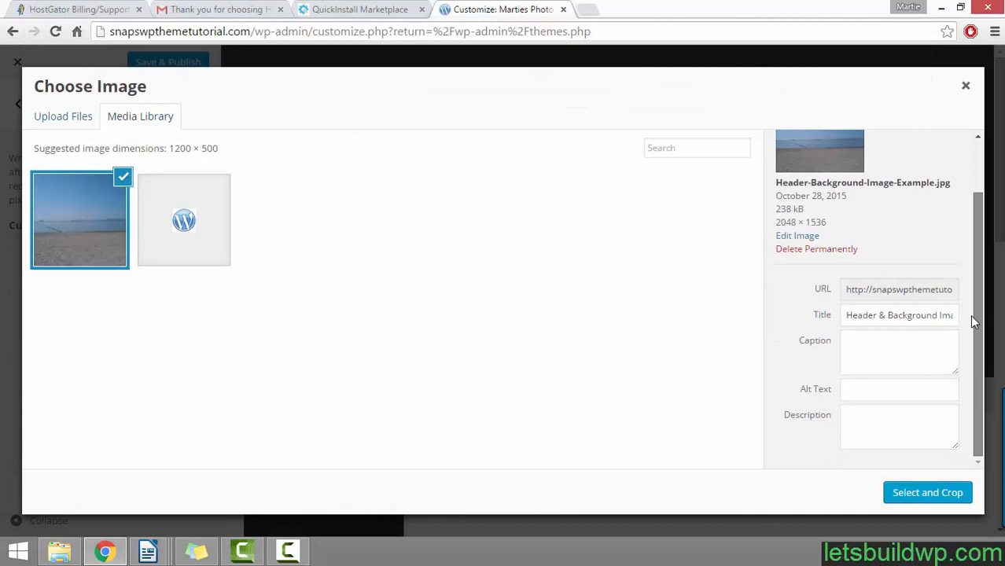
left_click(891, 315)
left_click(885, 383)
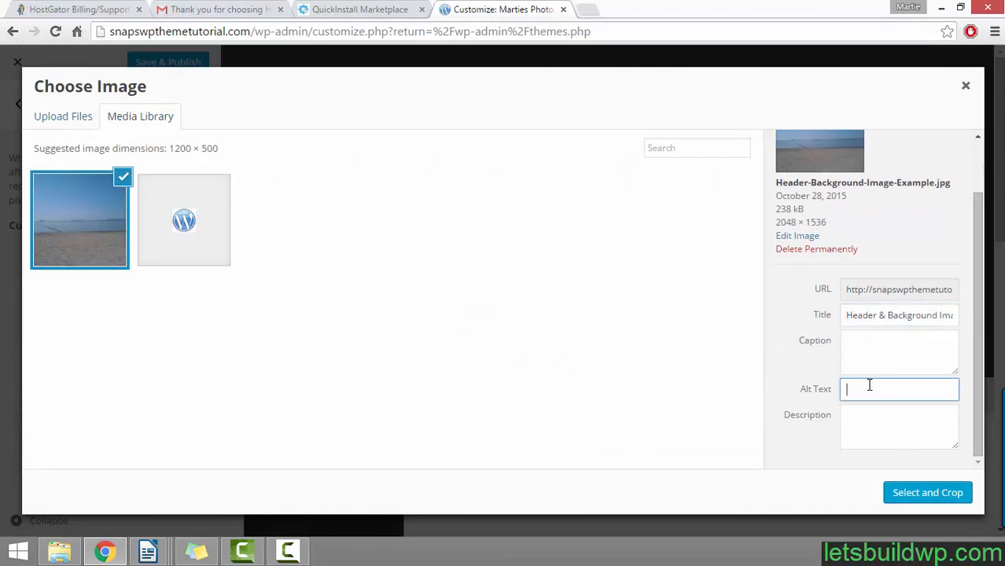
left_click(911, 503)
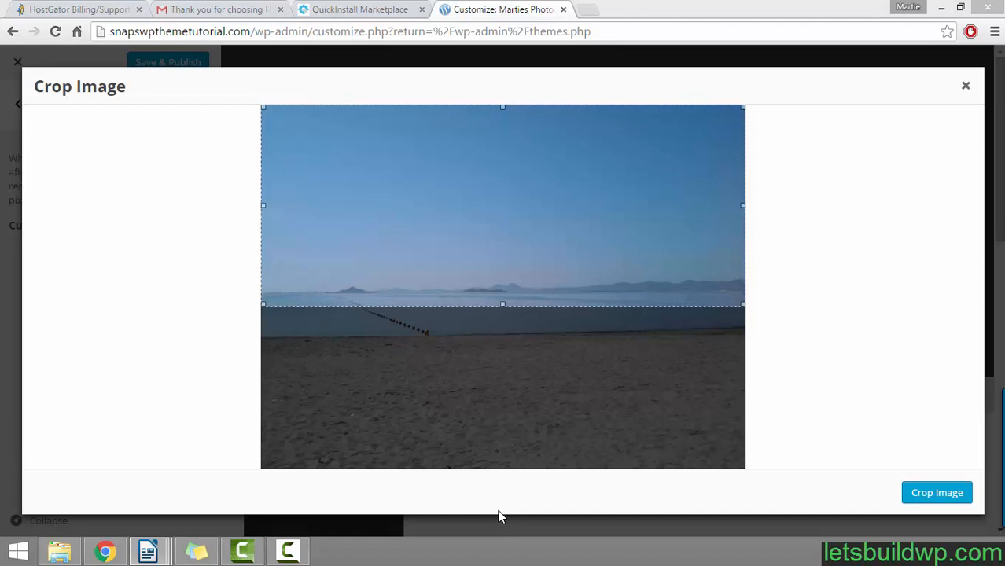
- Crop the beach photo to its full-width upper part for the header image, and save and publish the change
left_click_drag(508, 228, 512, 165)
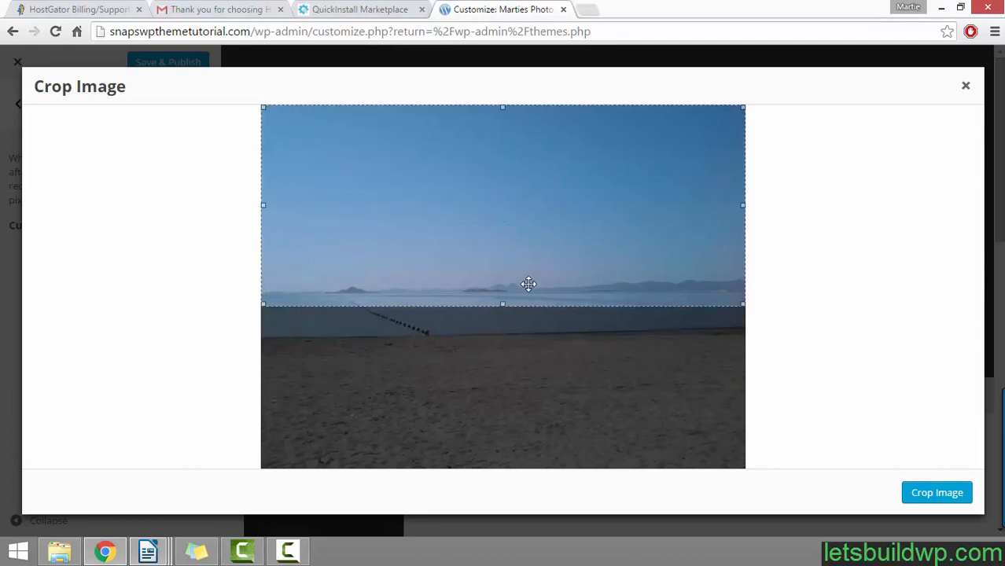
left_click(950, 504)
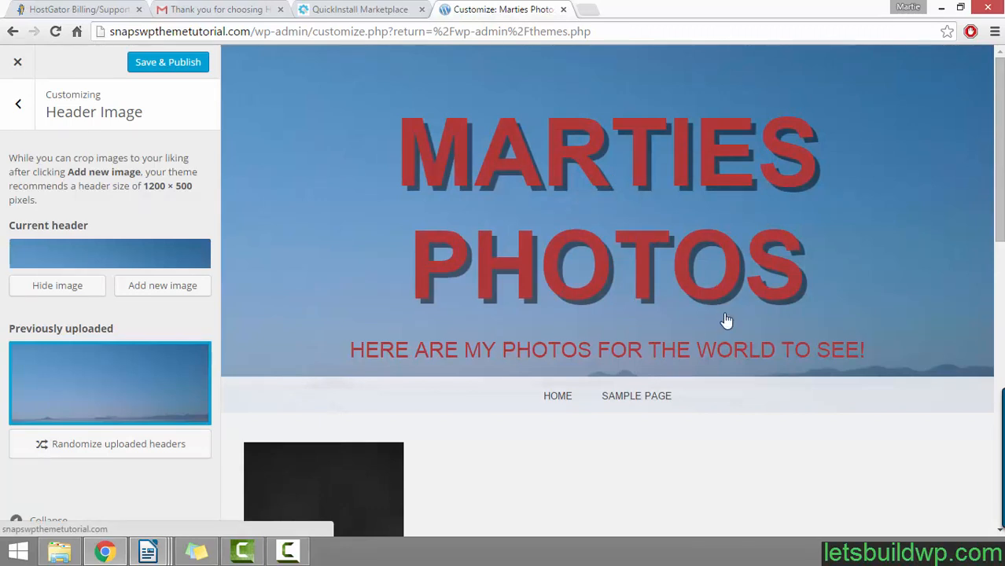
left_click(174, 68)
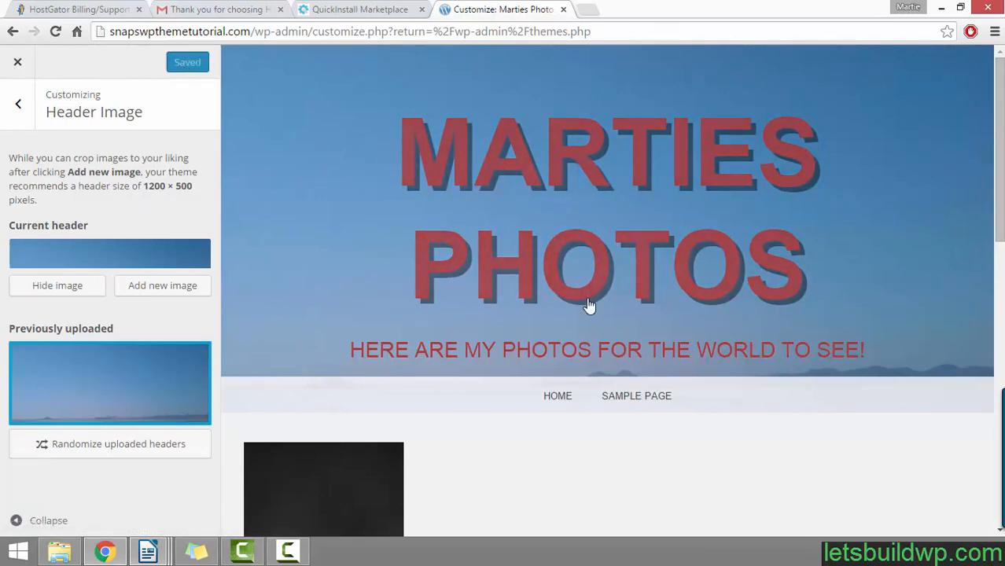
- Look at the Background Image settings and check the background area around the footer widgets in the preview
left_click(19, 108)
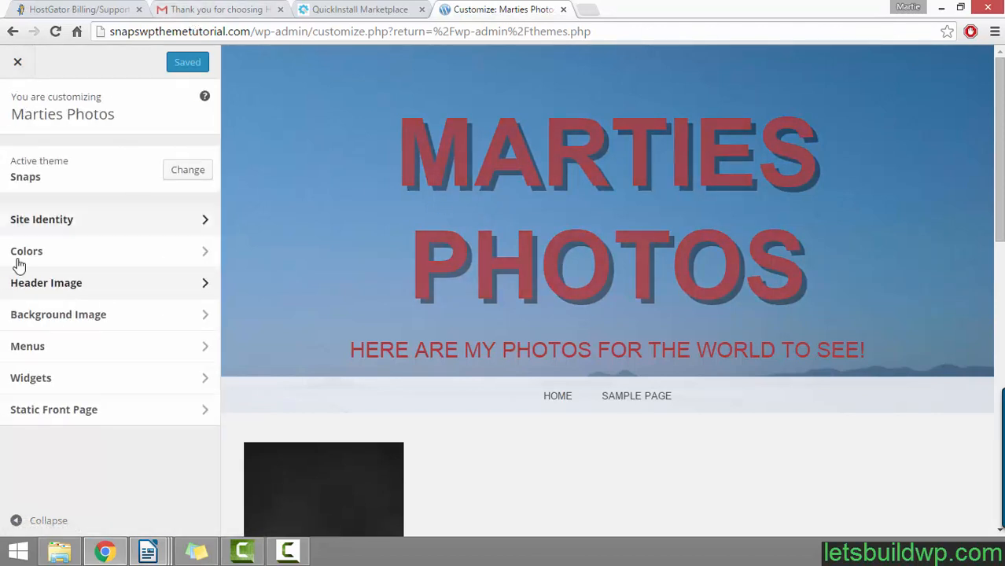
left_click(71, 326)
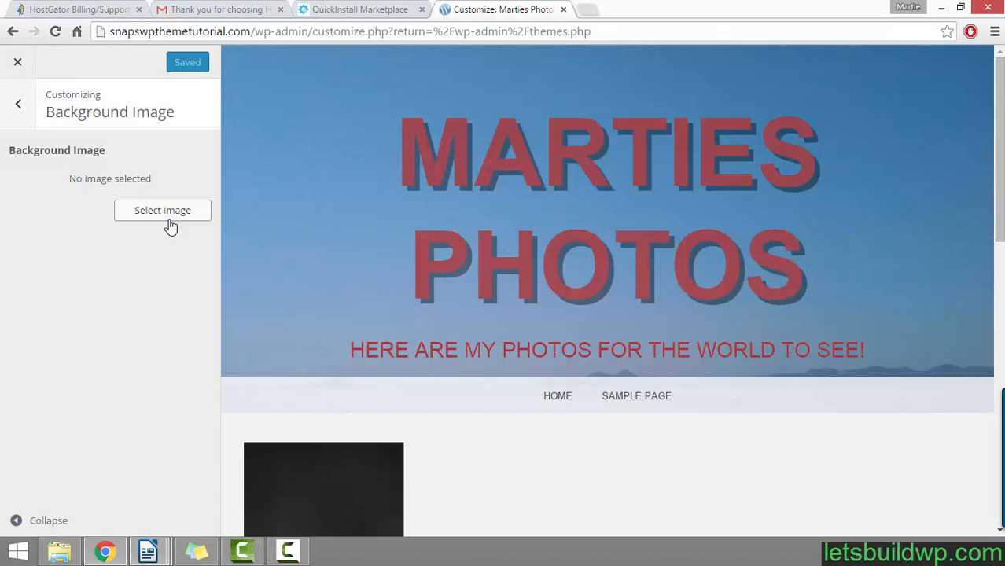
scroll(408, 257, "down", 10)
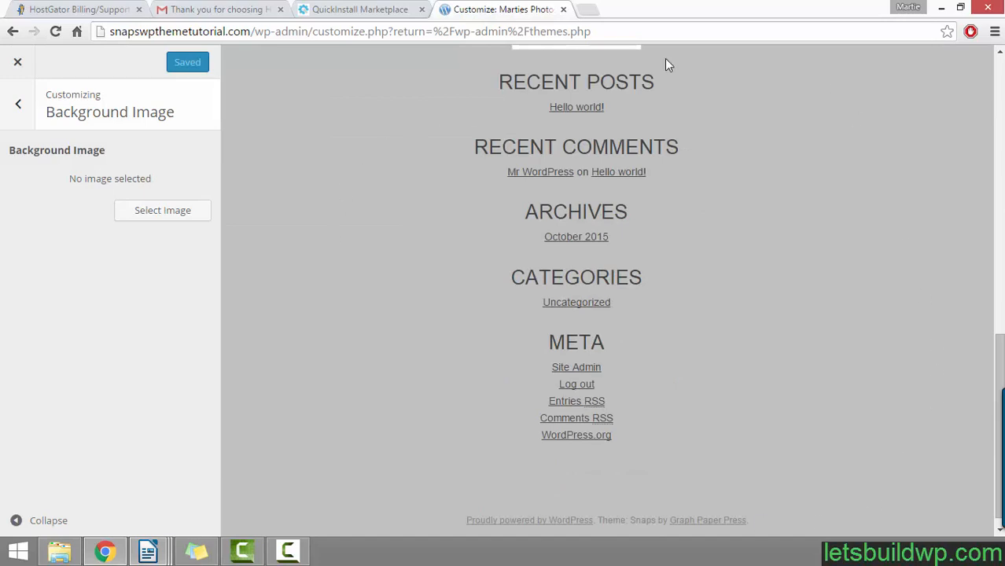
scroll(437, 440, "up", 3)
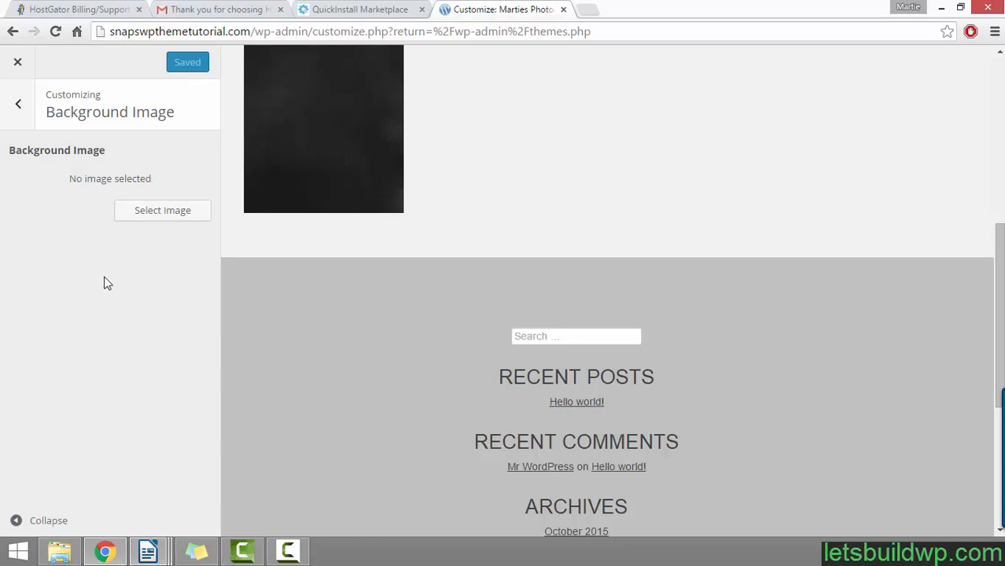
left_click(18, 115)
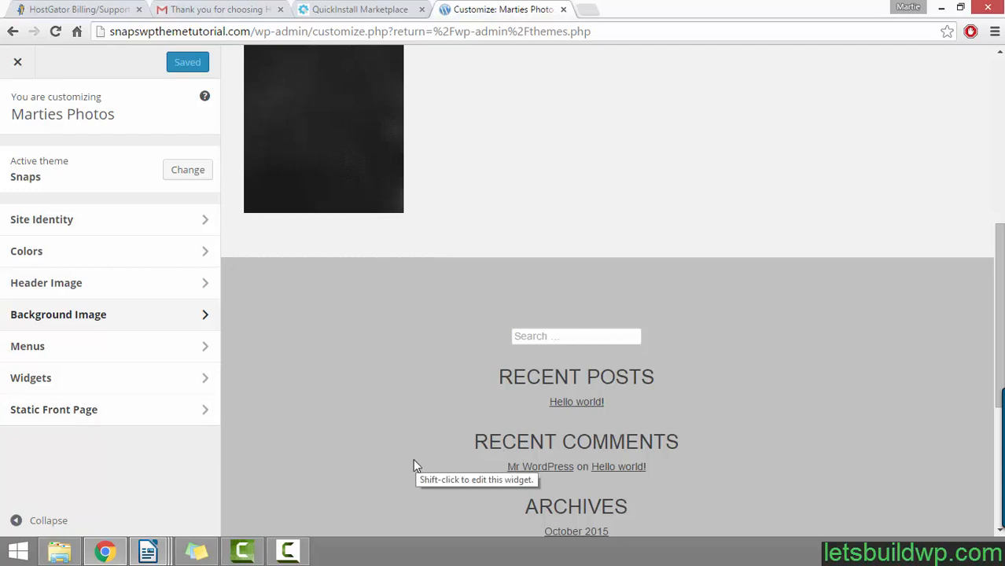
scroll(412, 459, "up", 5)
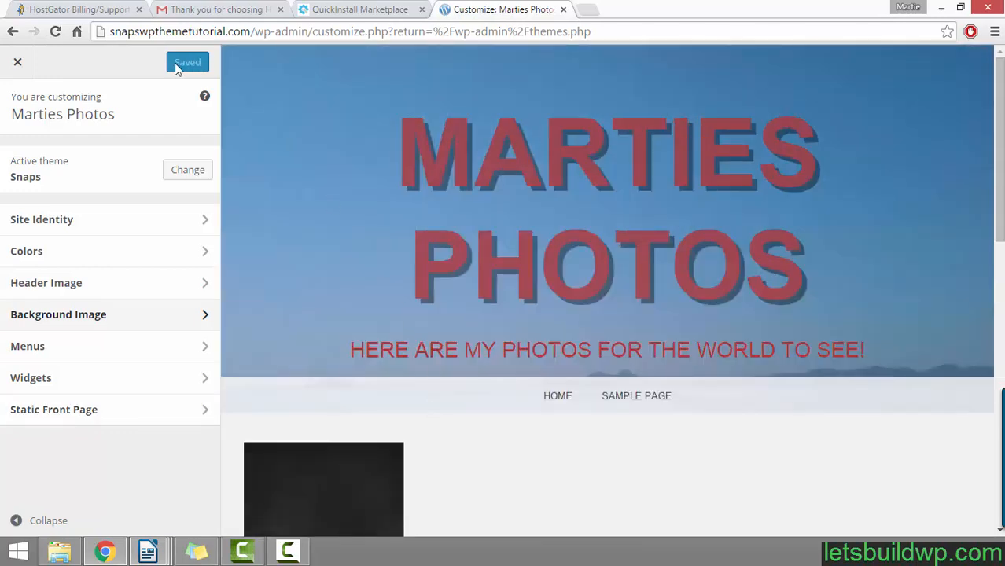
- Leave the customizer and review the live home page from the header down to the footer widgets
left_click(20, 63)
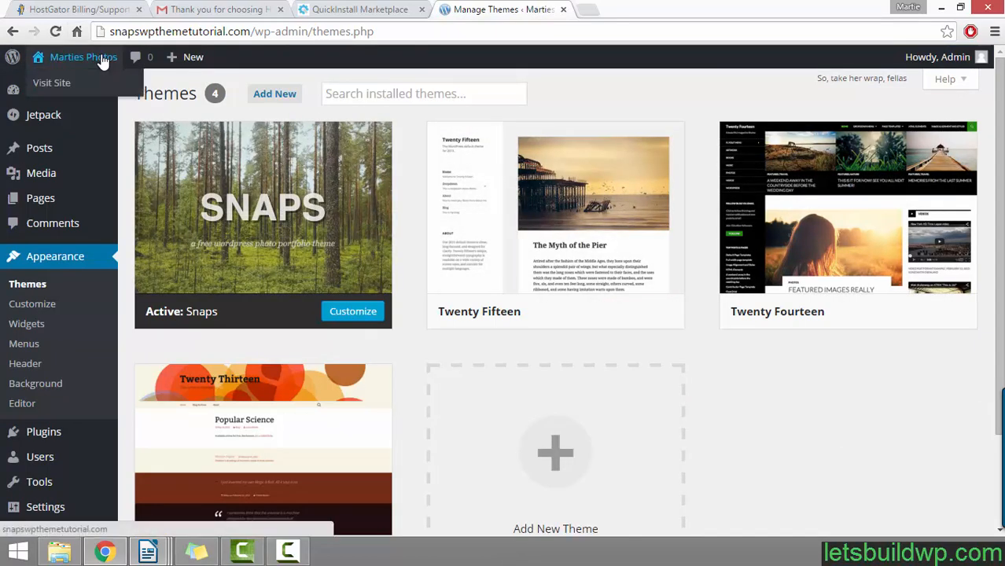
left_click(98, 57)
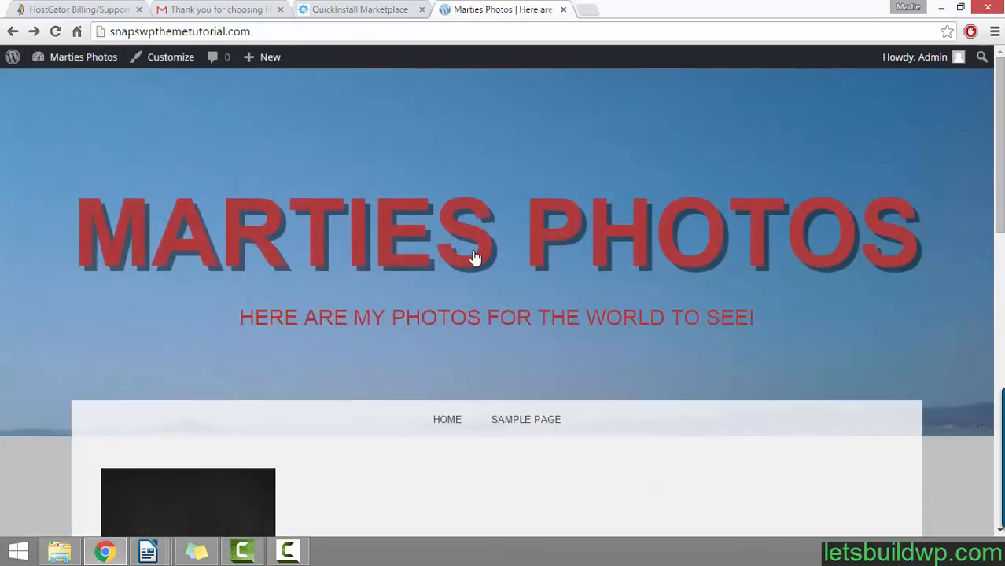
mouse_move(12, 57)
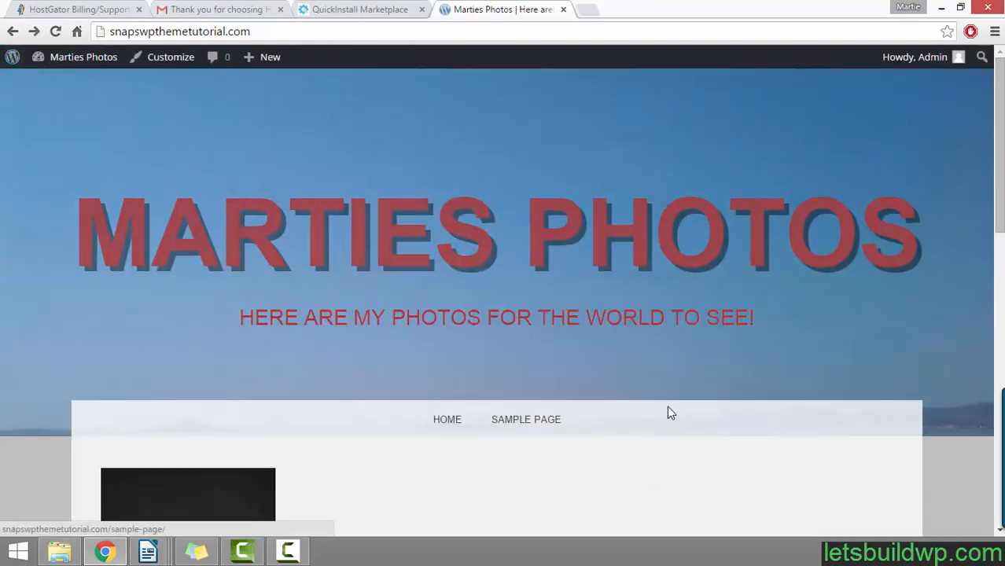
scroll(386, 242, "down", 8)
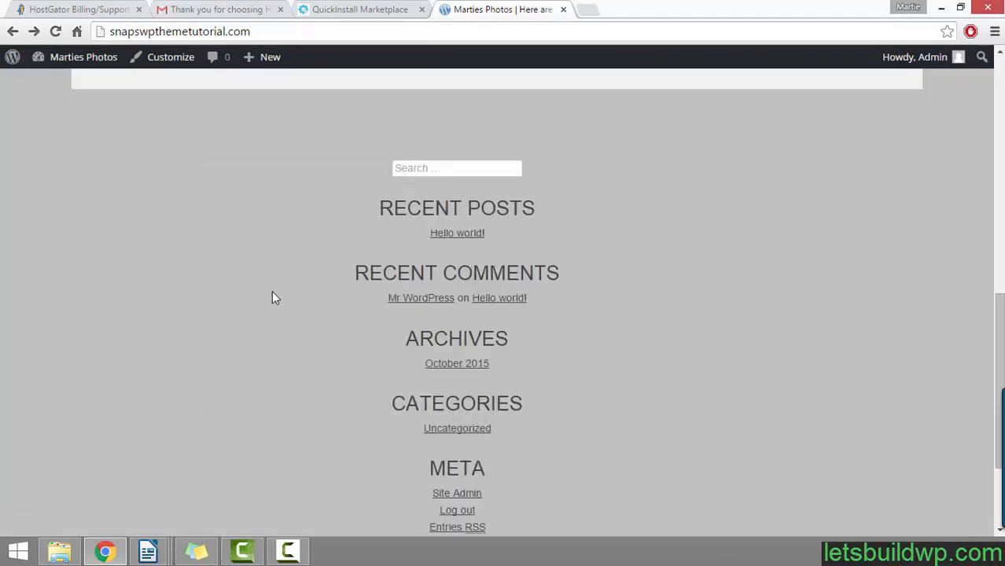
scroll(344, 349, "up", 8)
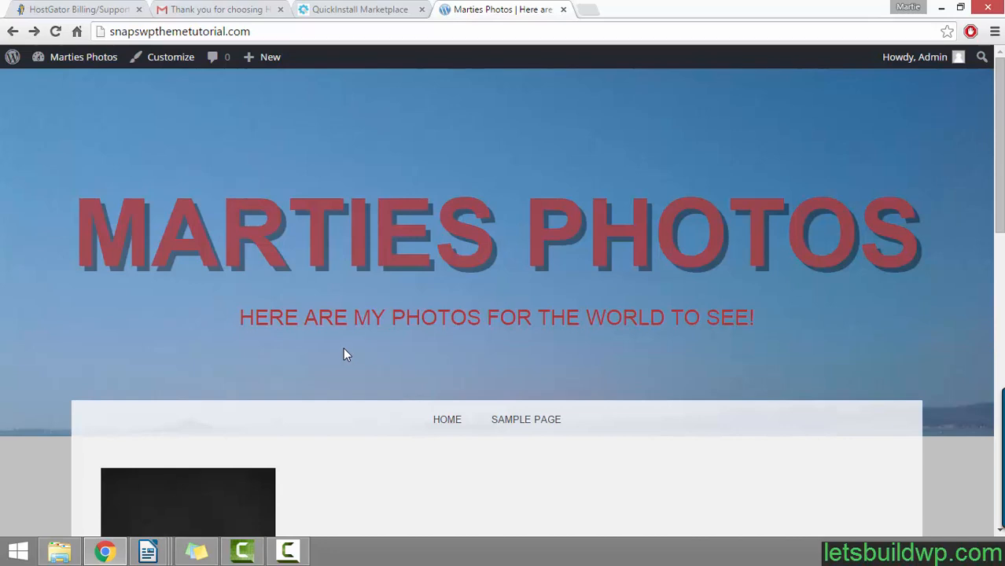
scroll(343, 355, "down", 3)
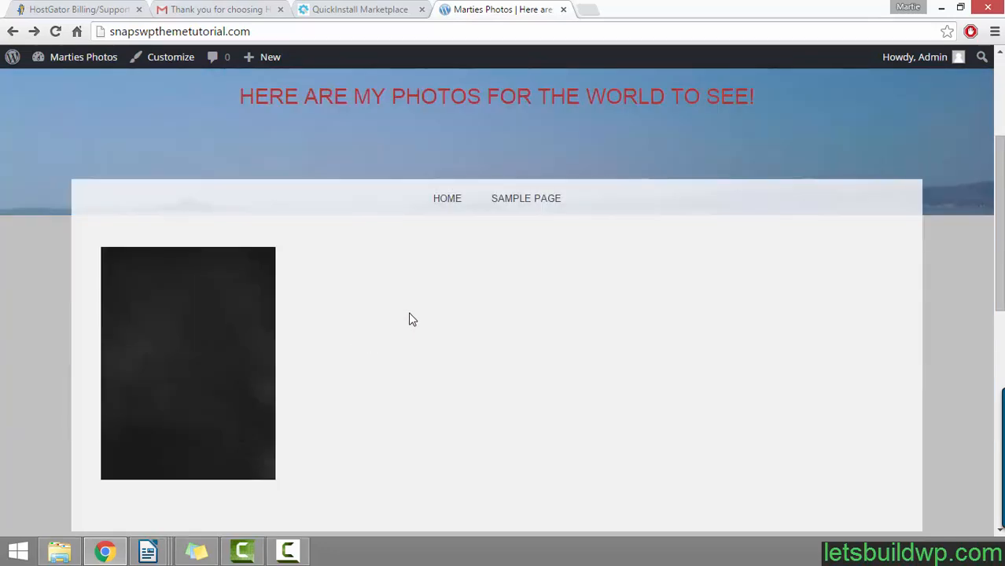
- View the default Sample Page and the Hello World! post on the live site
left_click(538, 202)
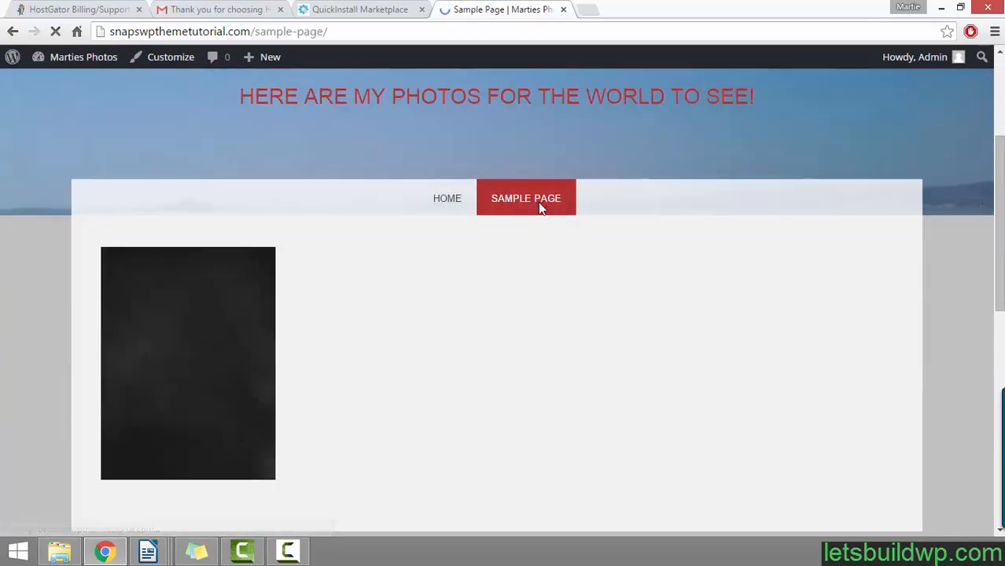
scroll(337, 237, "down", 4)
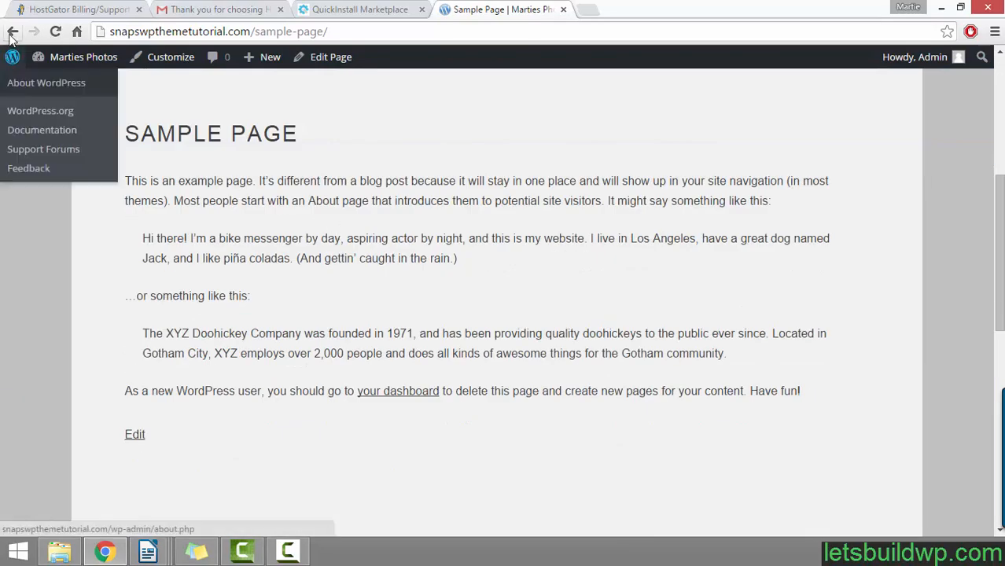
left_click(13, 32)
left_click(205, 300)
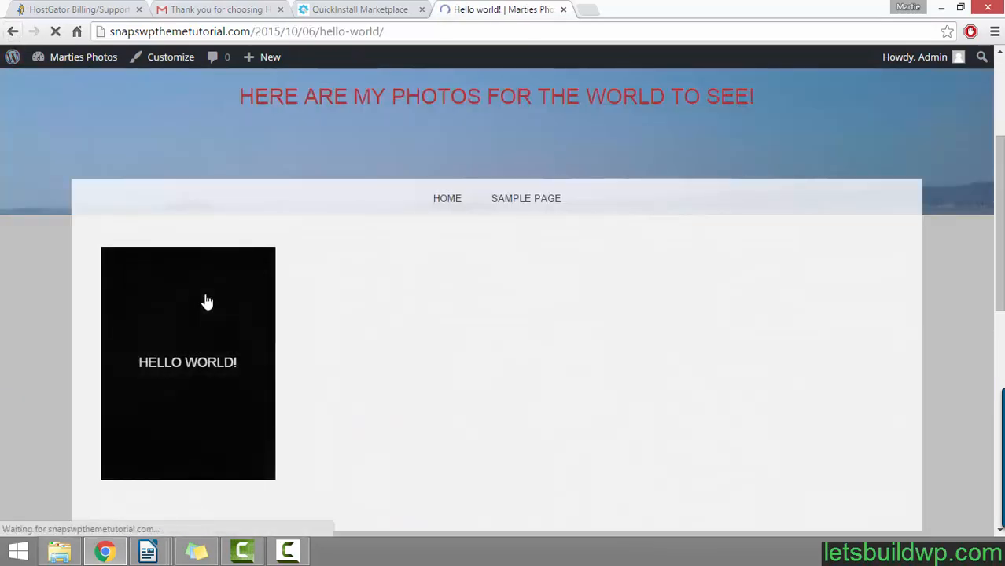
scroll(206, 302, "down", 5)
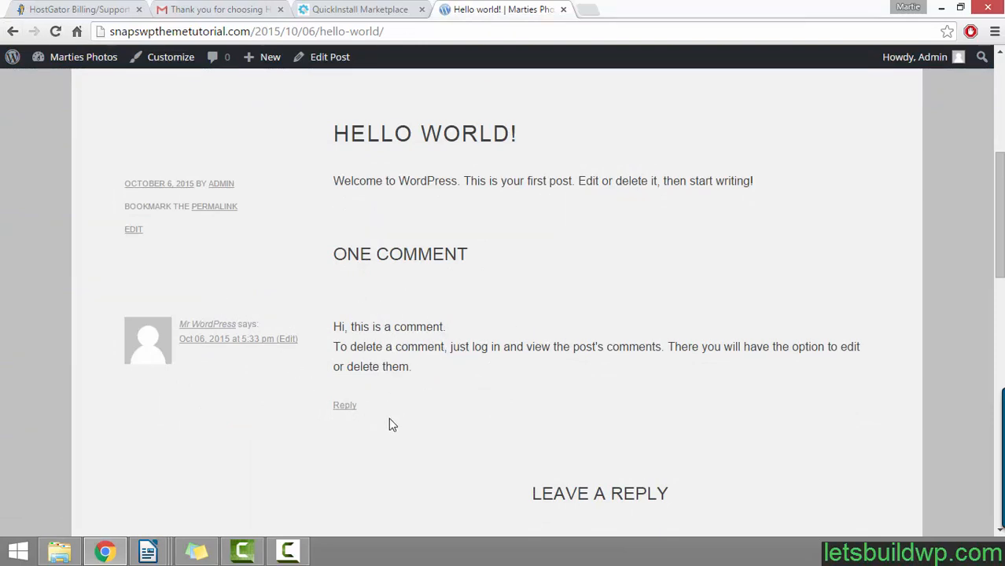
scroll(269, 438, "up", 5)
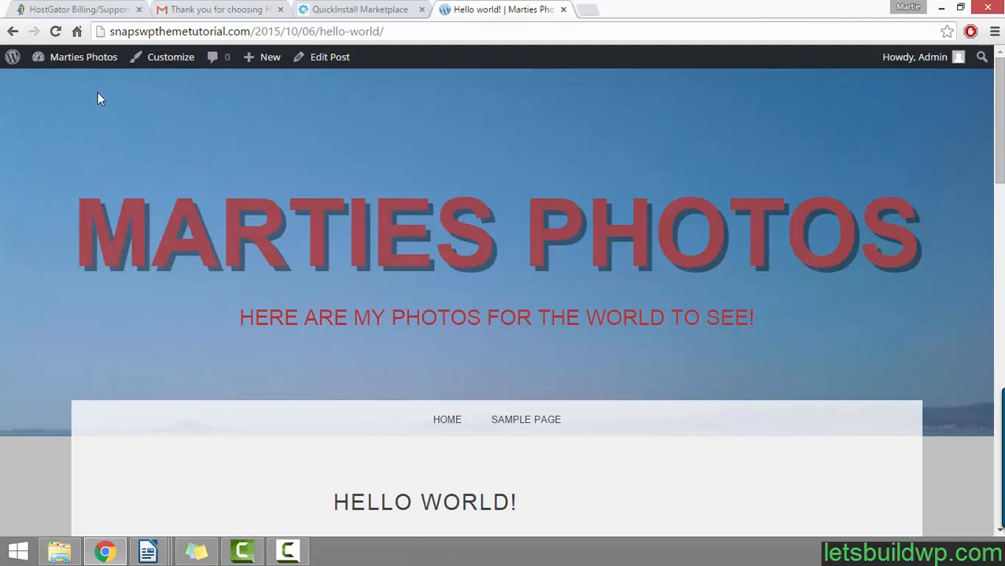
- From the dashboard, move the "Hello world!" post and the "Sample Page" page to the trash
left_click(79, 56)
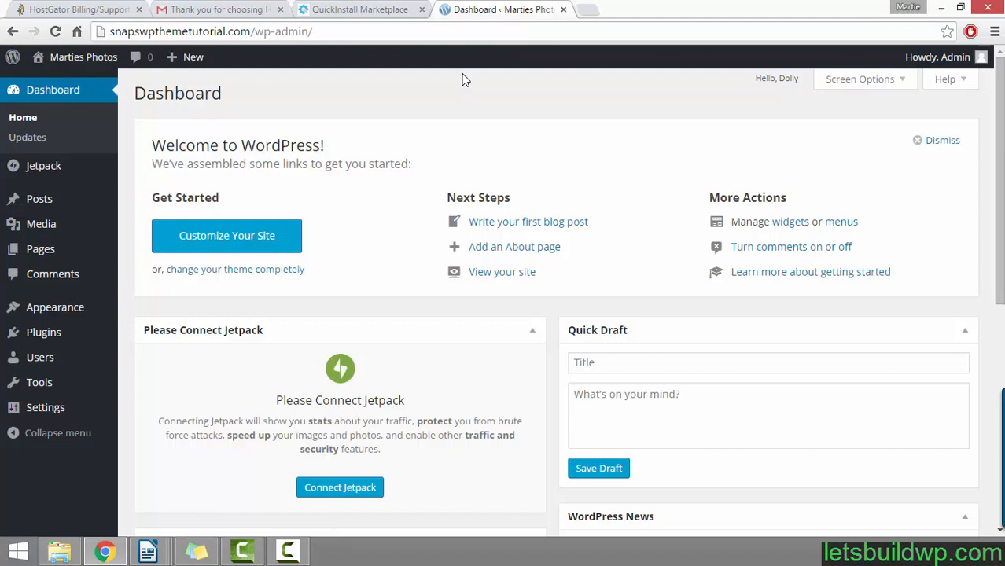
left_click(45, 204)
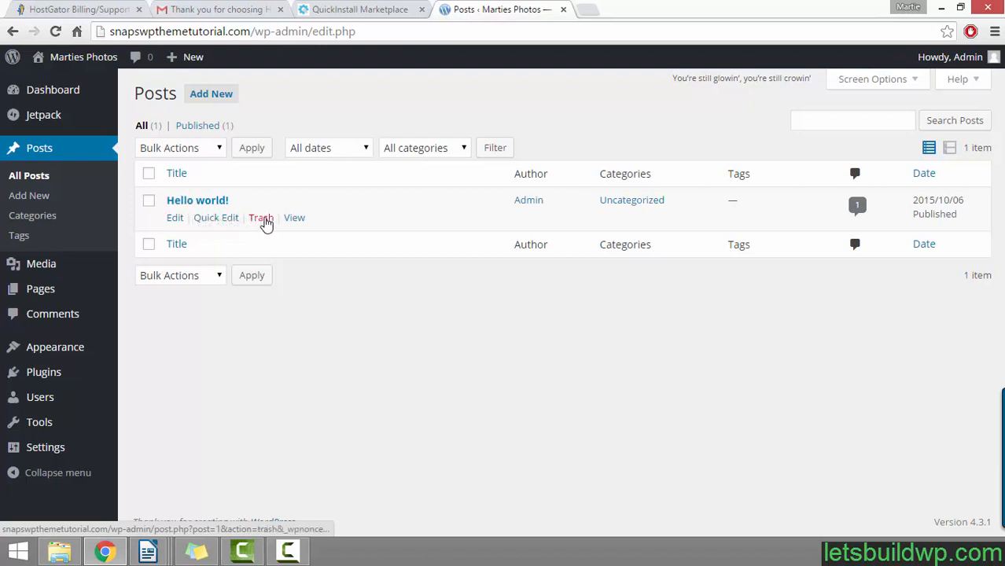
left_click(265, 220)
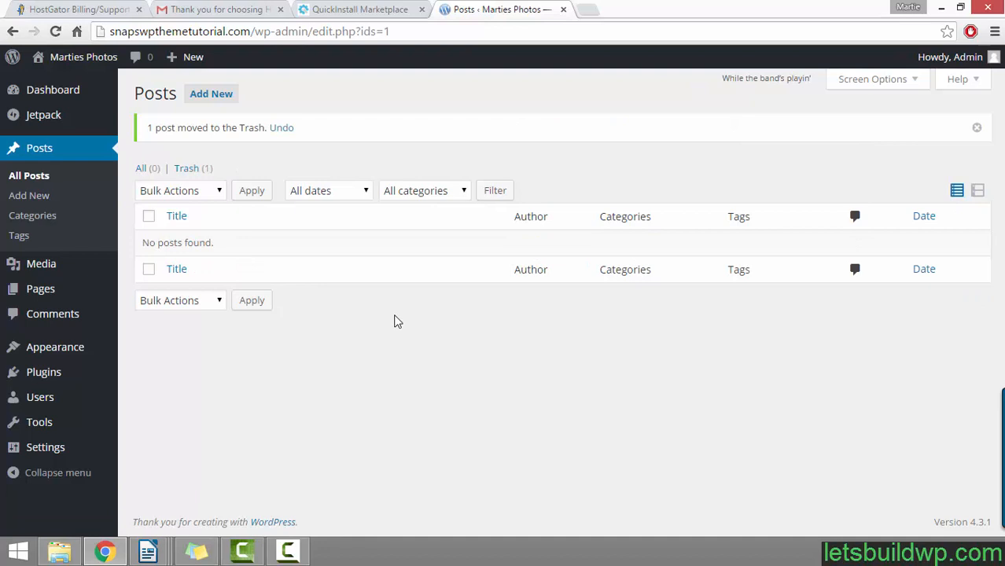
left_click(56, 293)
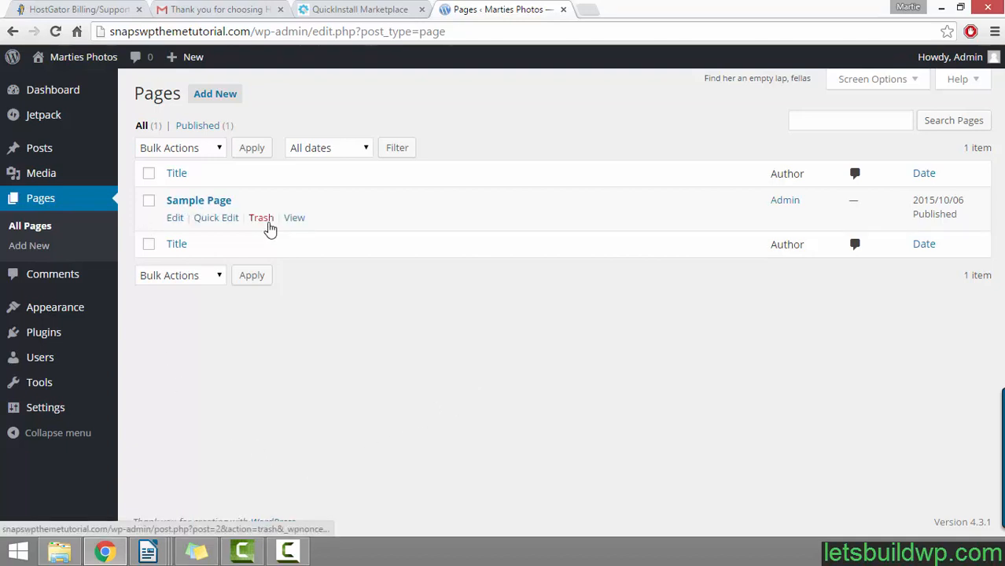
left_click(265, 224)
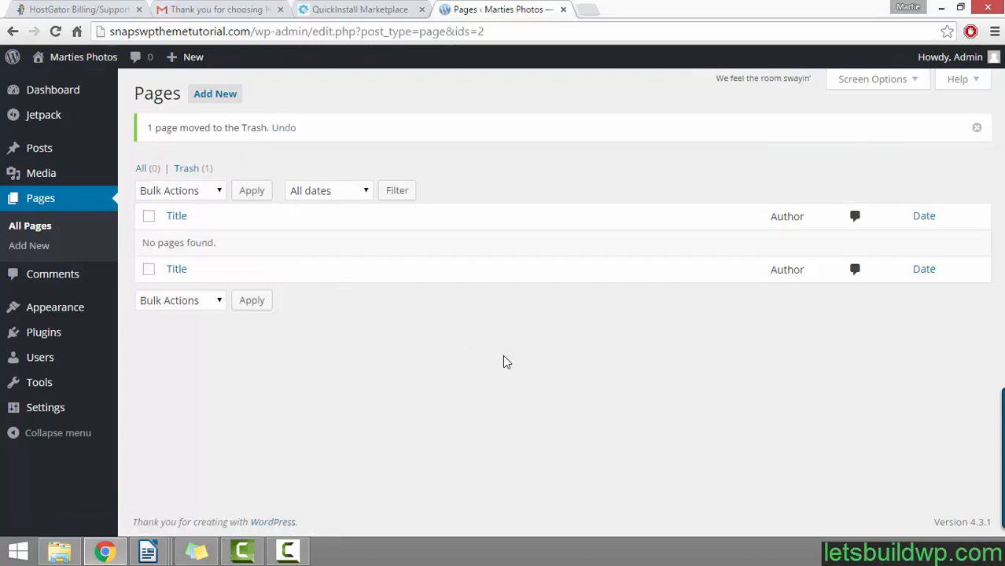
- Check the live home page's menu and content area with the default post and page removed
left_click(109, 59)
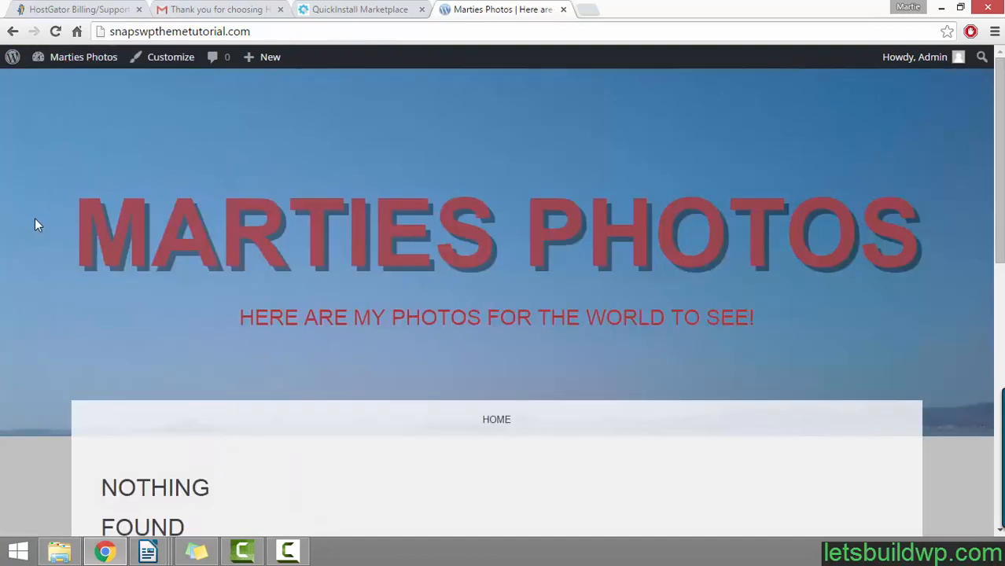
scroll(45, 227, "down", 2)
scroll(44, 227, "down", 1)
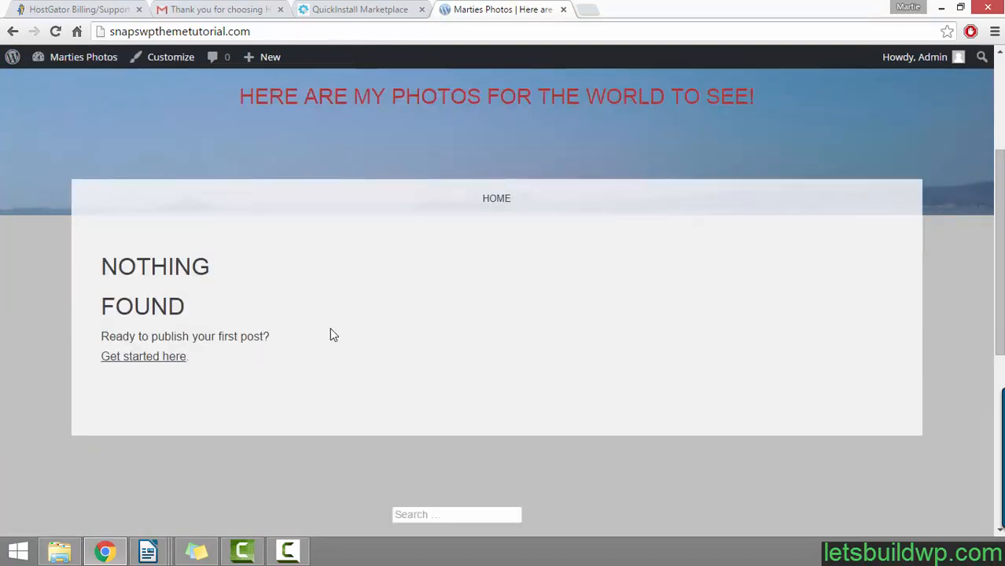
scroll(330, 330, "up", 3)
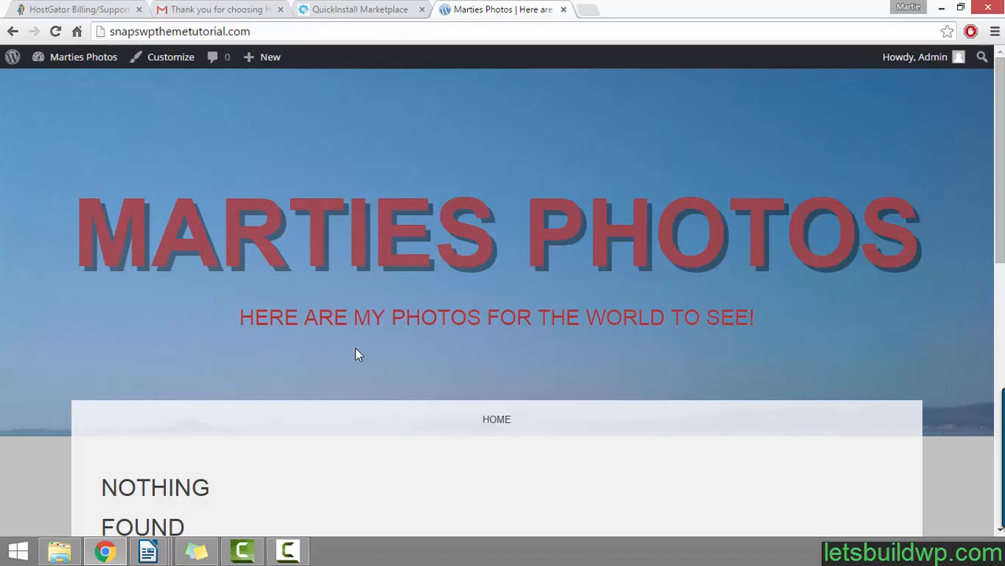
- Add a new page from the dashboard and title it "About Me"
left_click(87, 60)
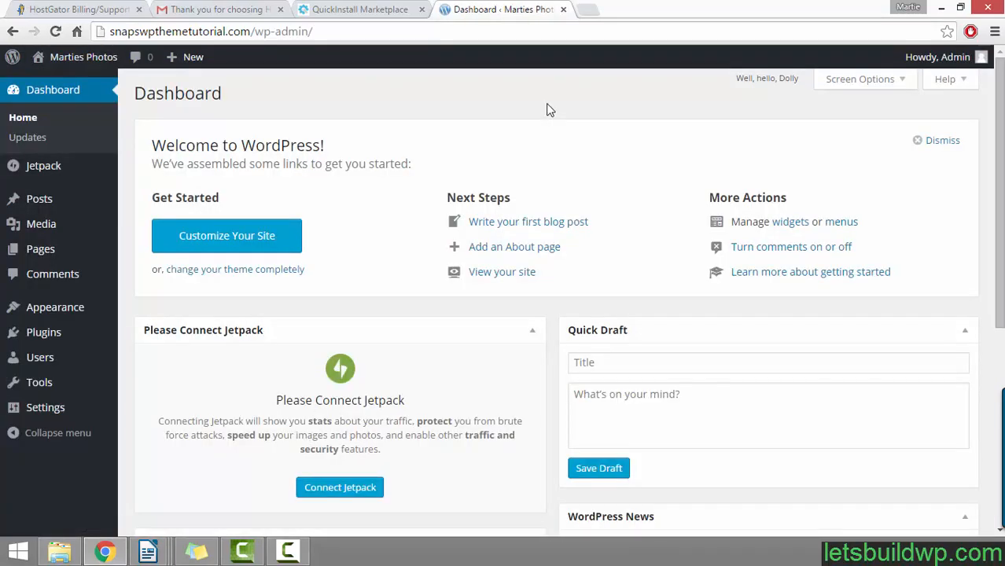
left_click(45, 254)
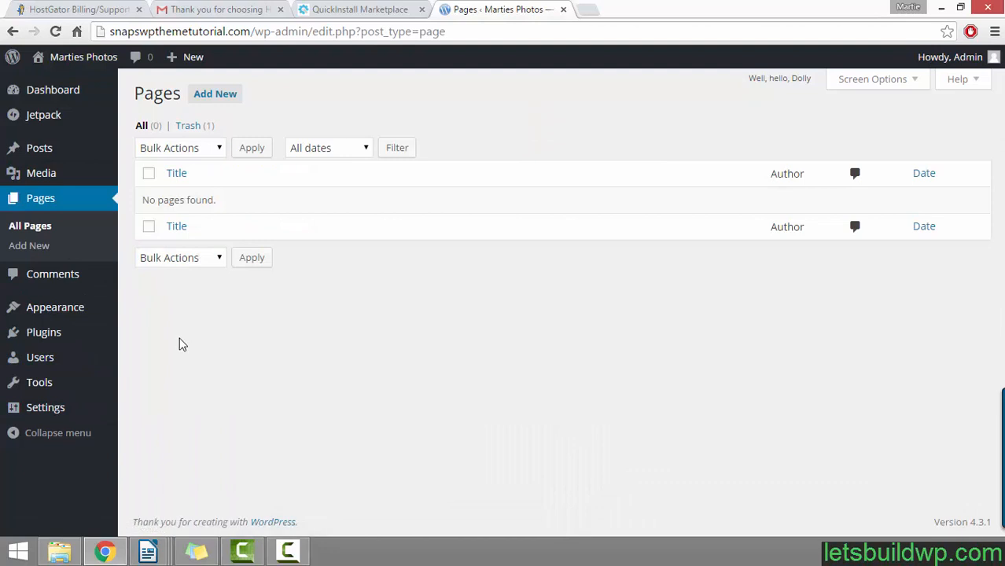
left_click(219, 99)
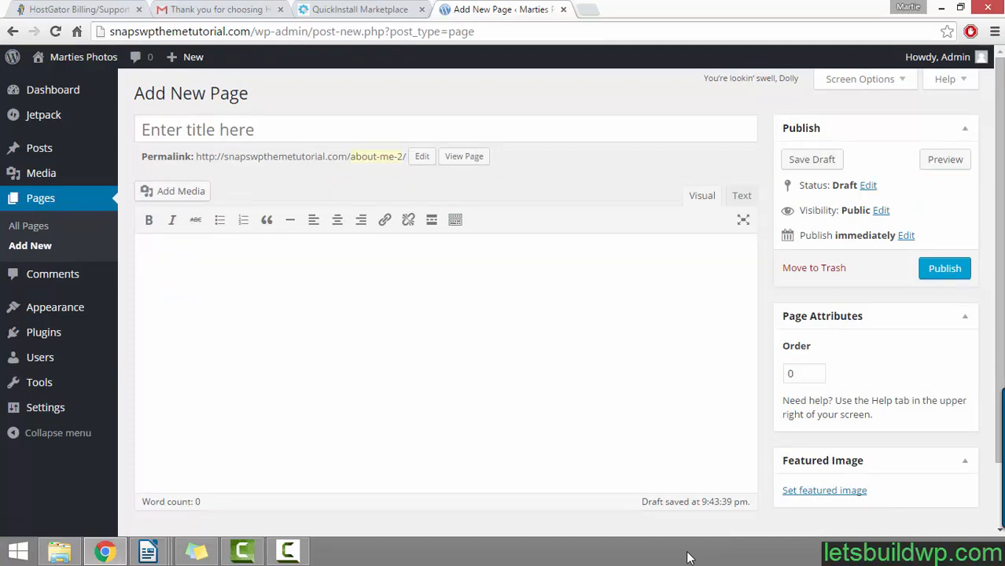
left_click(299, 129)
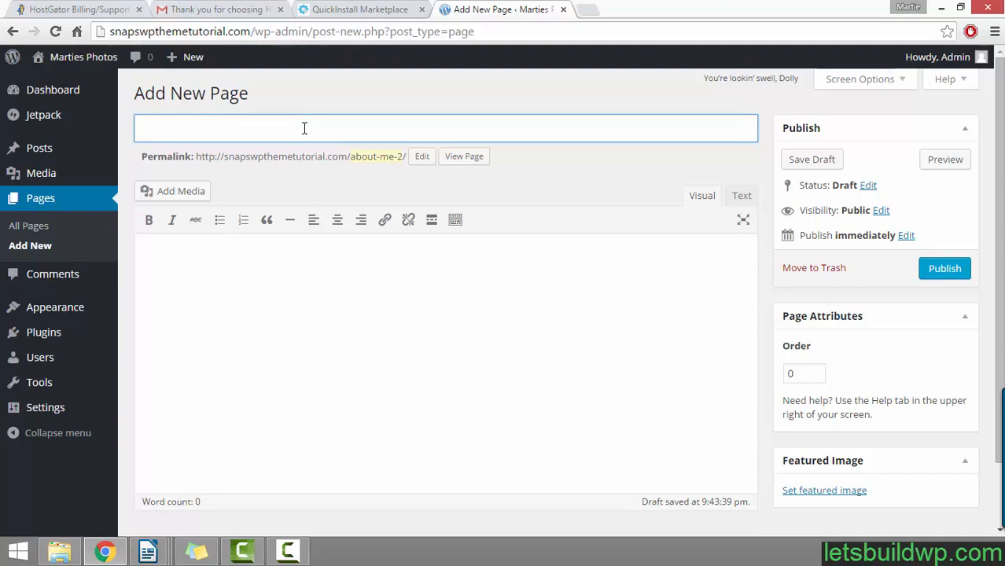
type("About Me")
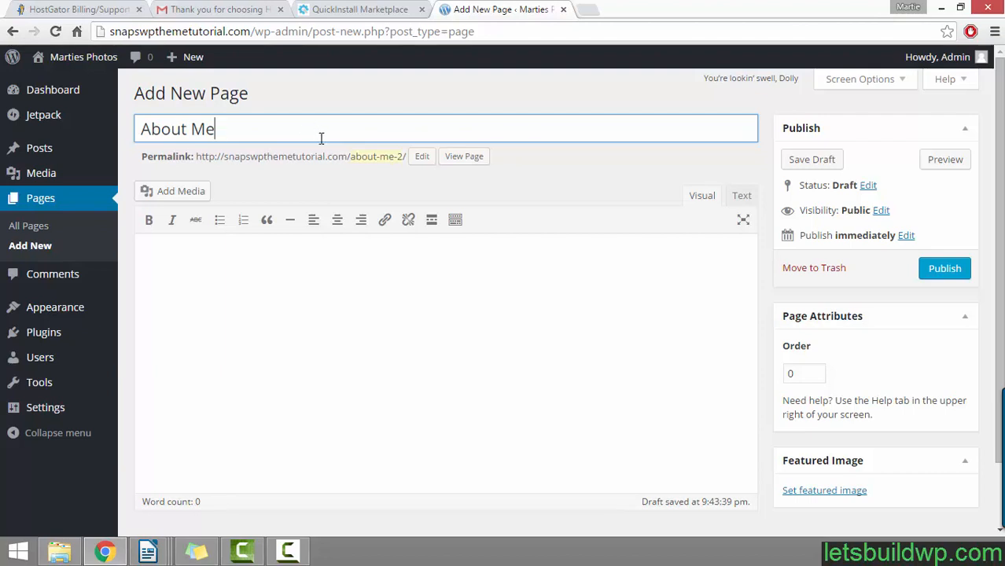
- Paste the copied lorem ipsum placeholder text into the body of the About Me page
left_click(320, 265)
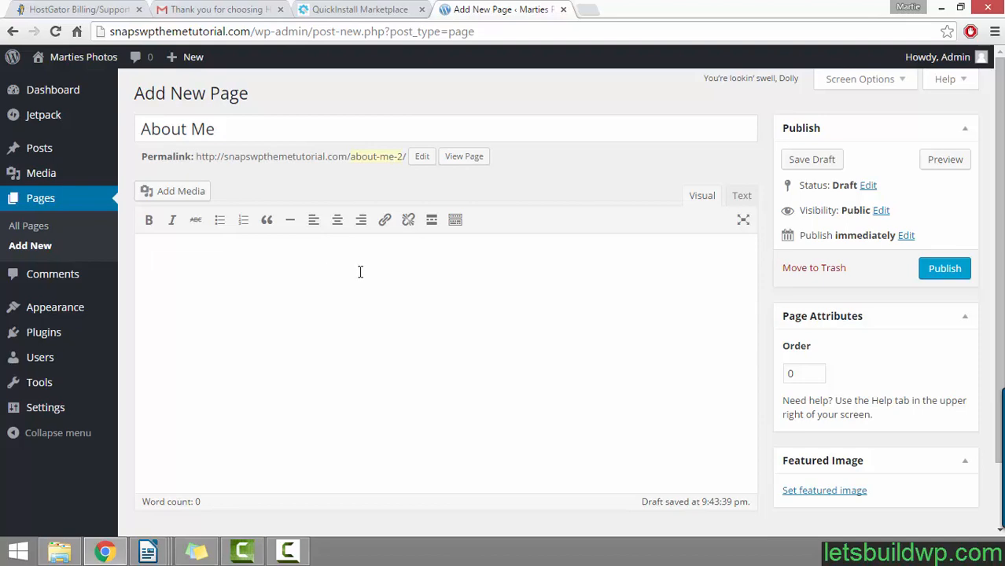
right_click(196, 263)
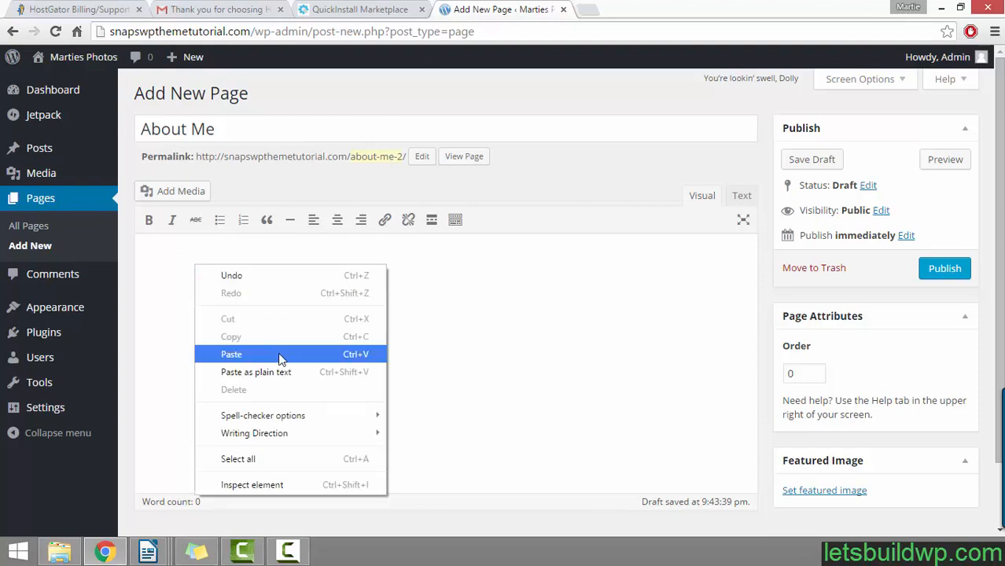
left_click(232, 355)
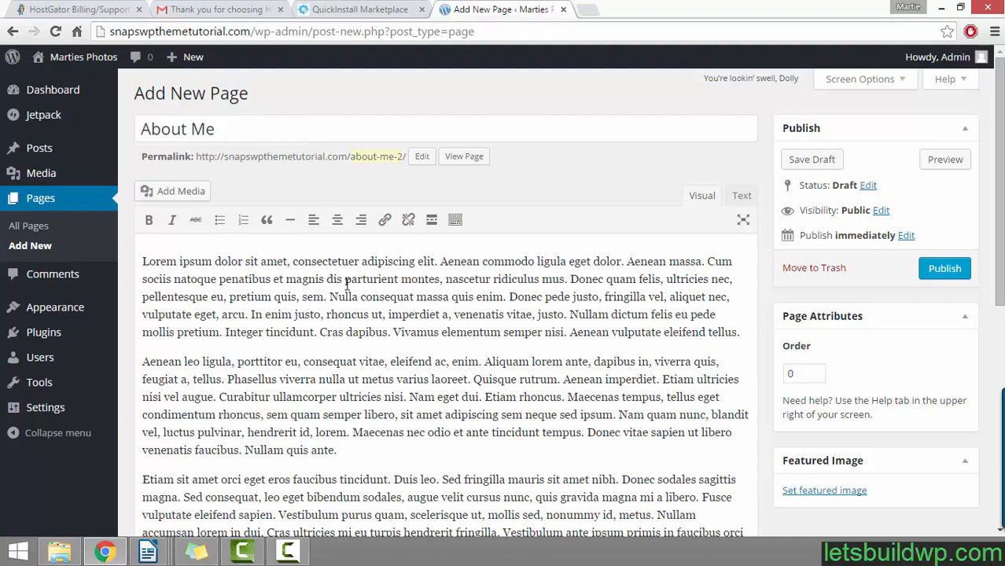
- Try bold and italic formatting on the opening words of the first paragraph and remove both again
left_click_drag(156, 261, 284, 262)
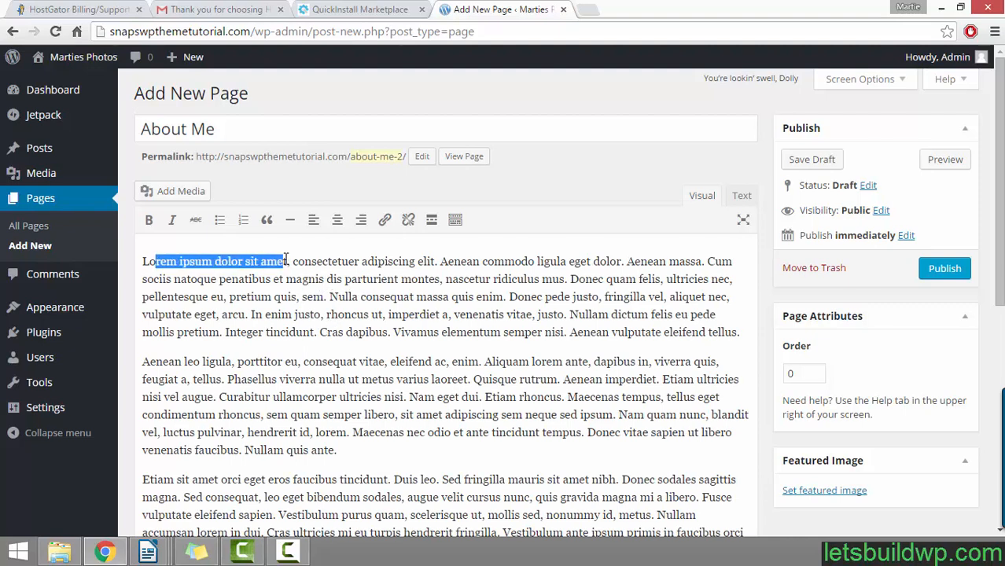
left_click(148, 226)
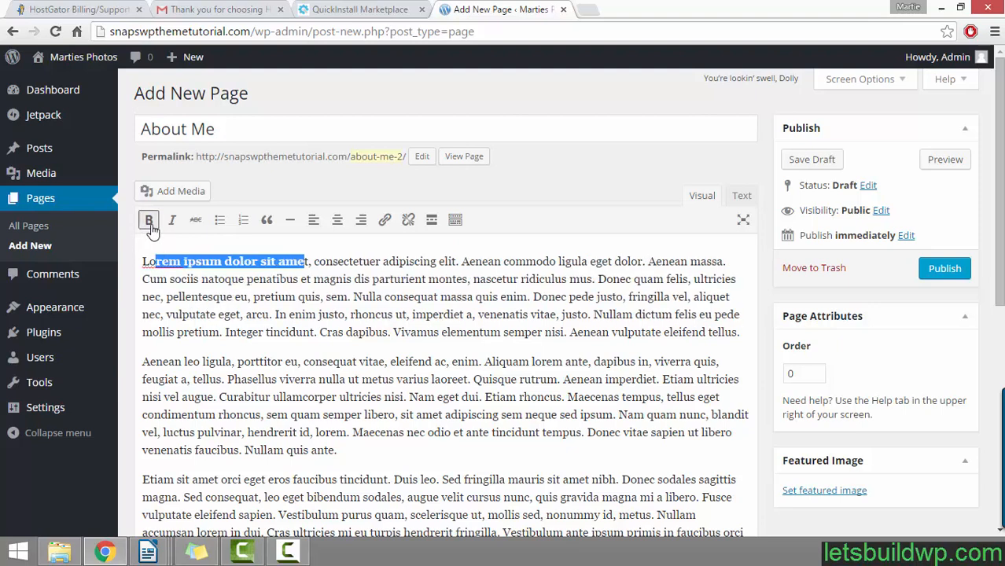
left_click(172, 227)
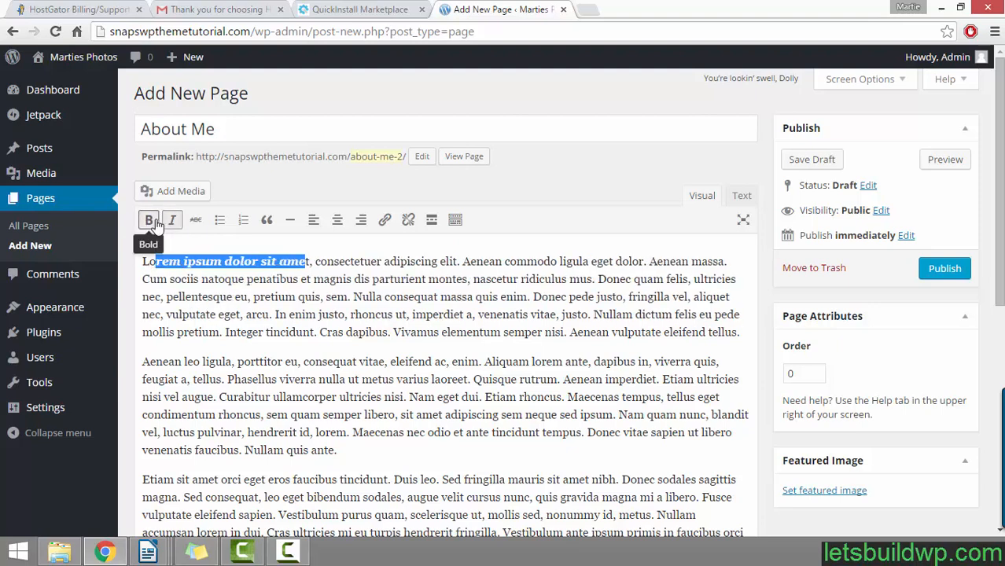
left_click(150, 222)
left_click(171, 226)
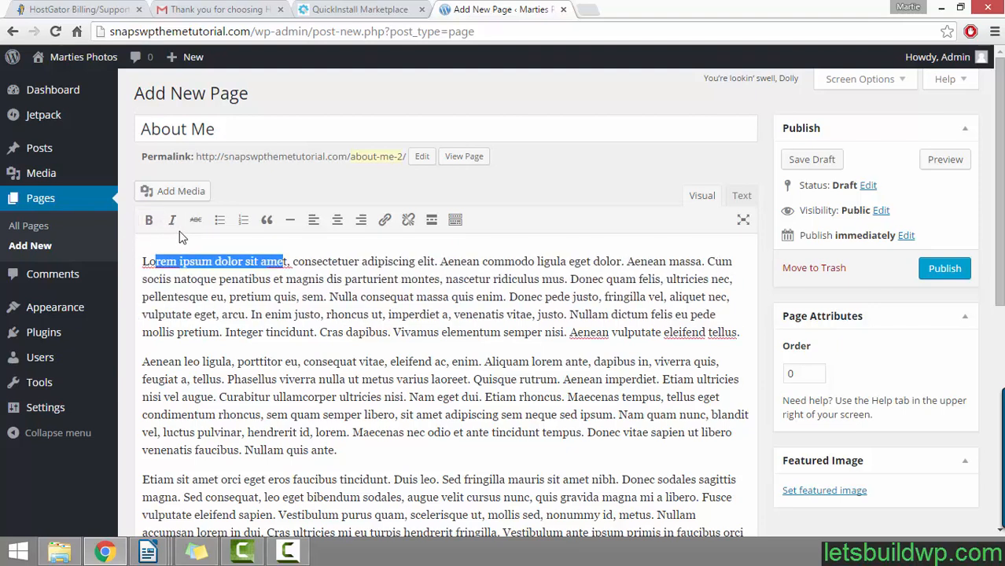
- Show the additional formatting options and add a "Heading 1" line below the first paragraph, styled as Heading 2
left_click(455, 224)
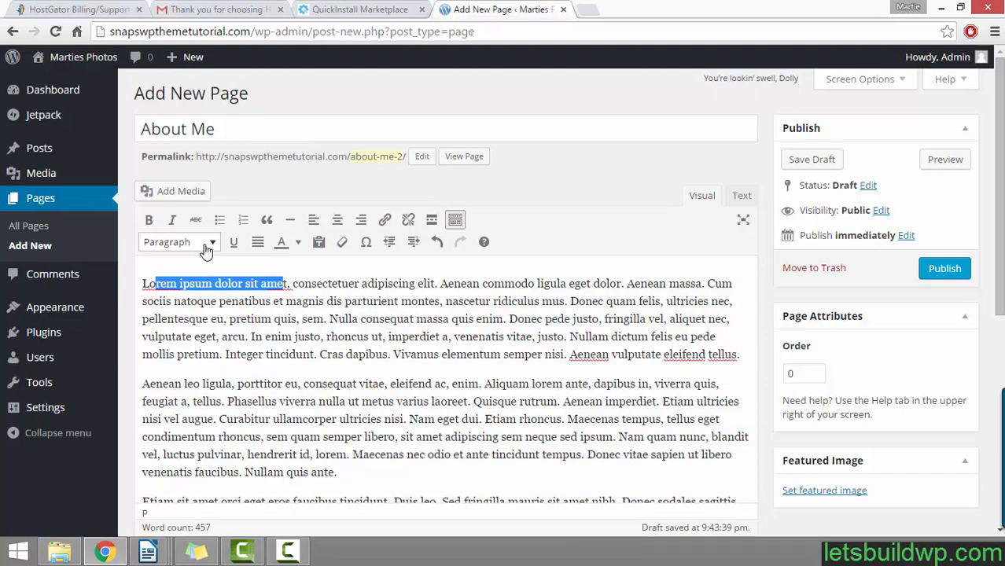
left_click(750, 355)
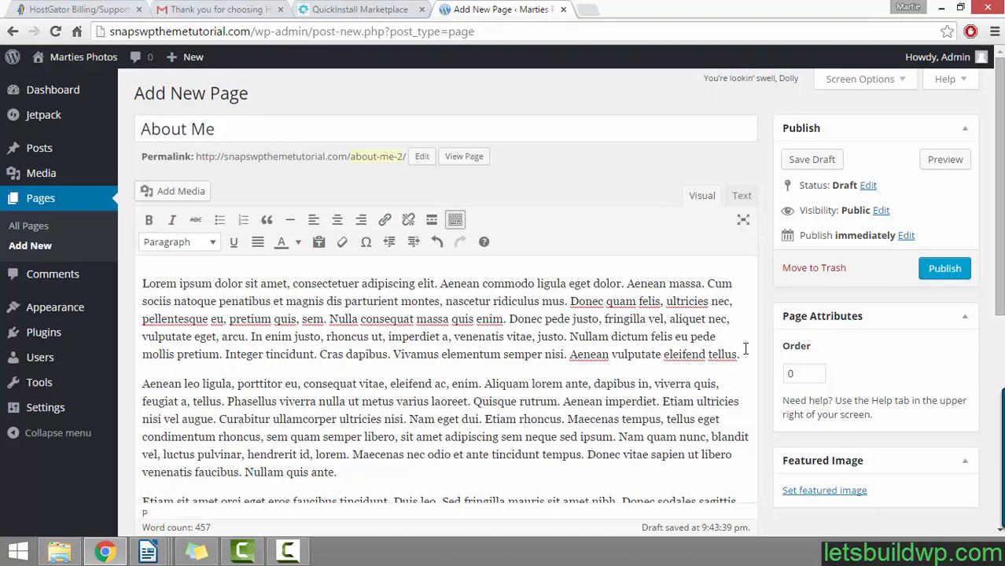
key("Return")
type("Headin")
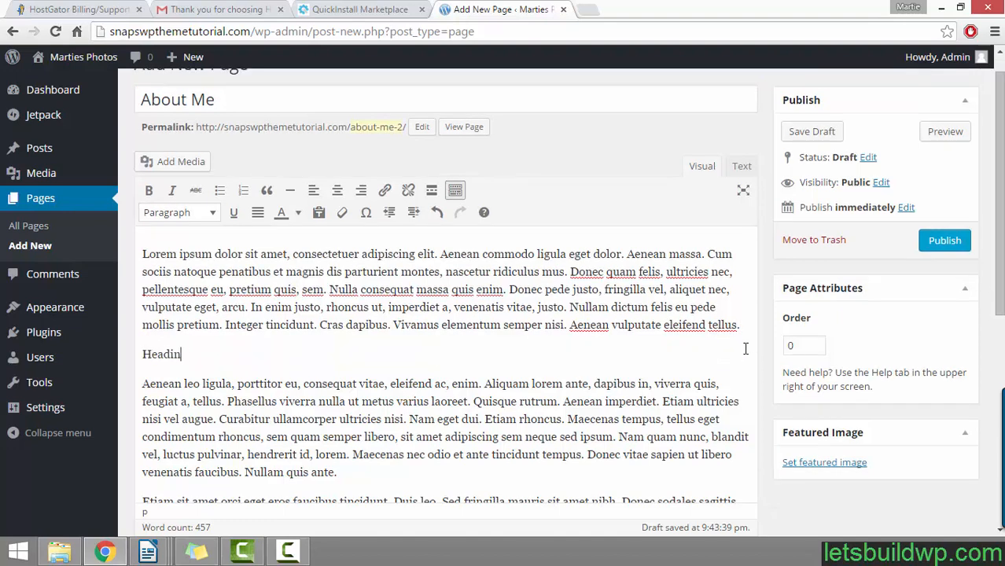
type("g 1")
key("shift+Home")
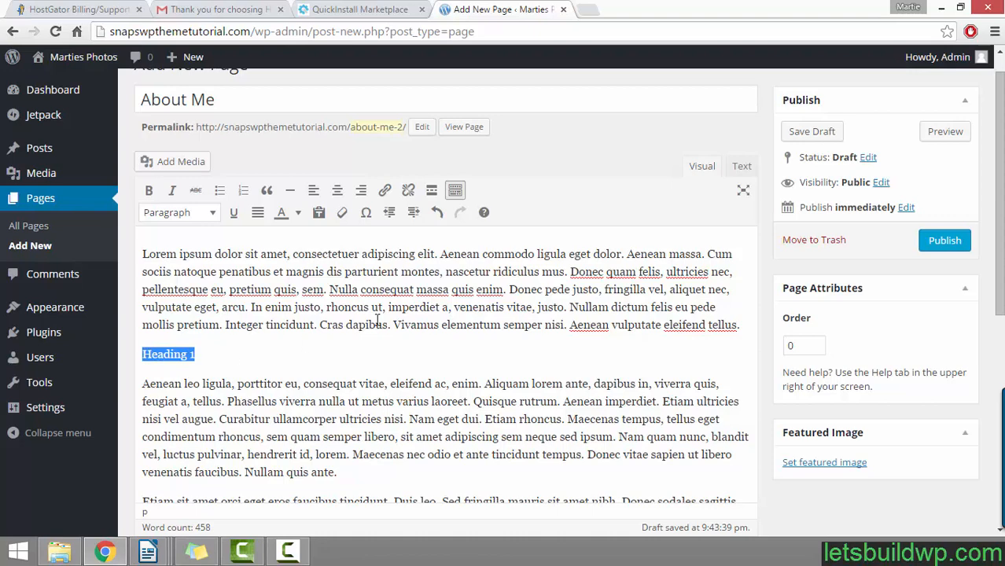
left_click(193, 218)
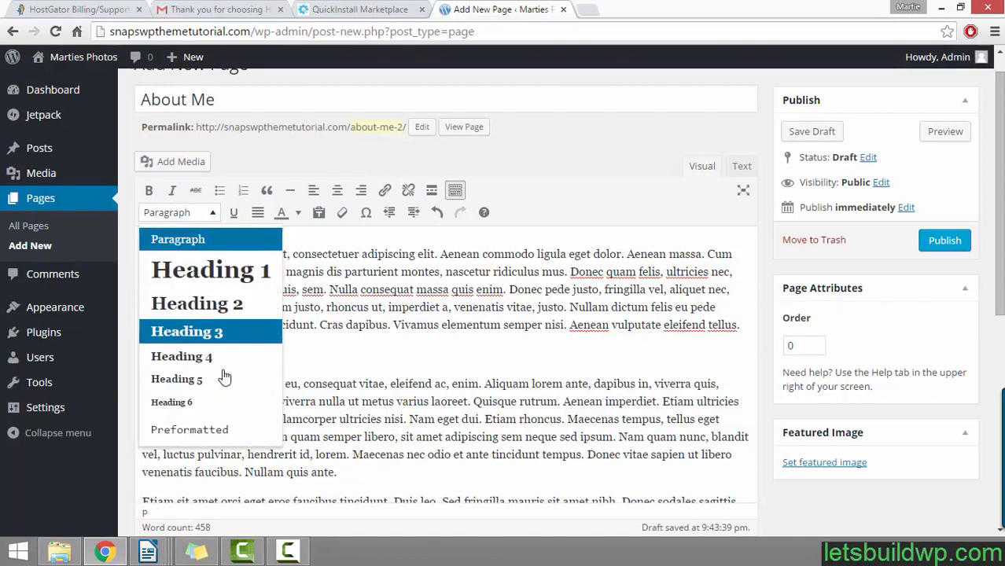
left_click(240, 312)
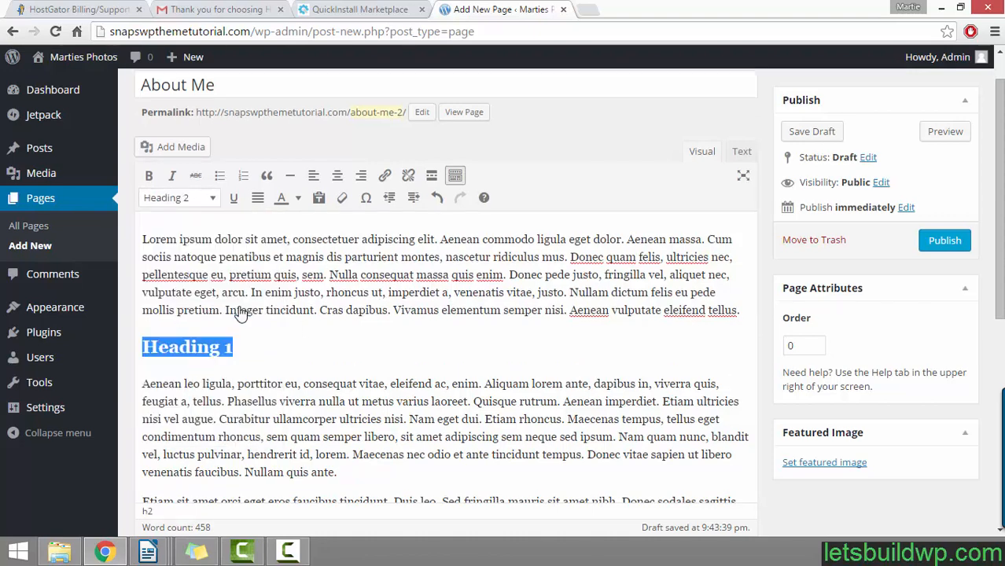
- Delete the "Heading 1" line between the first and second paragraphs
left_click(266, 360)
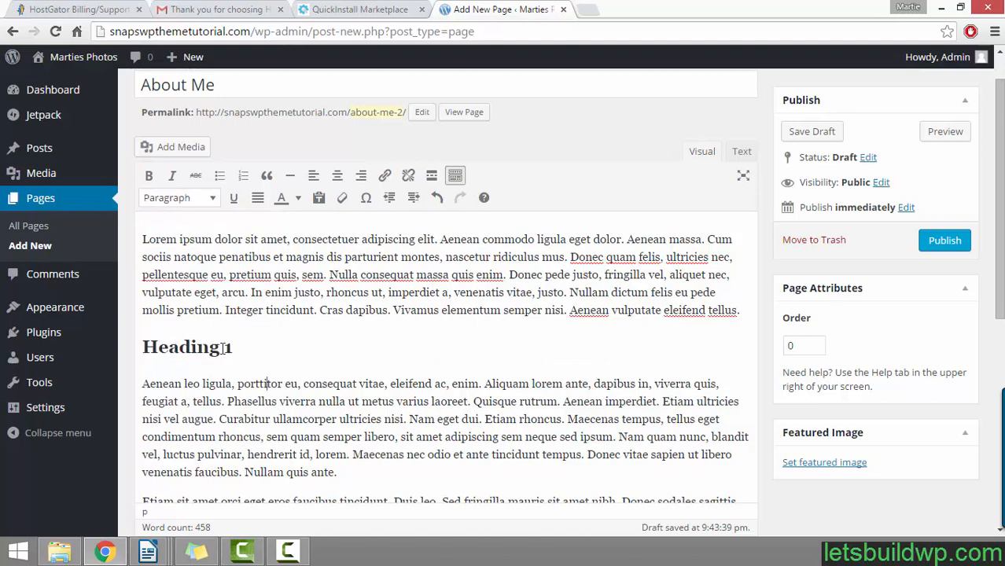
left_click(261, 348)
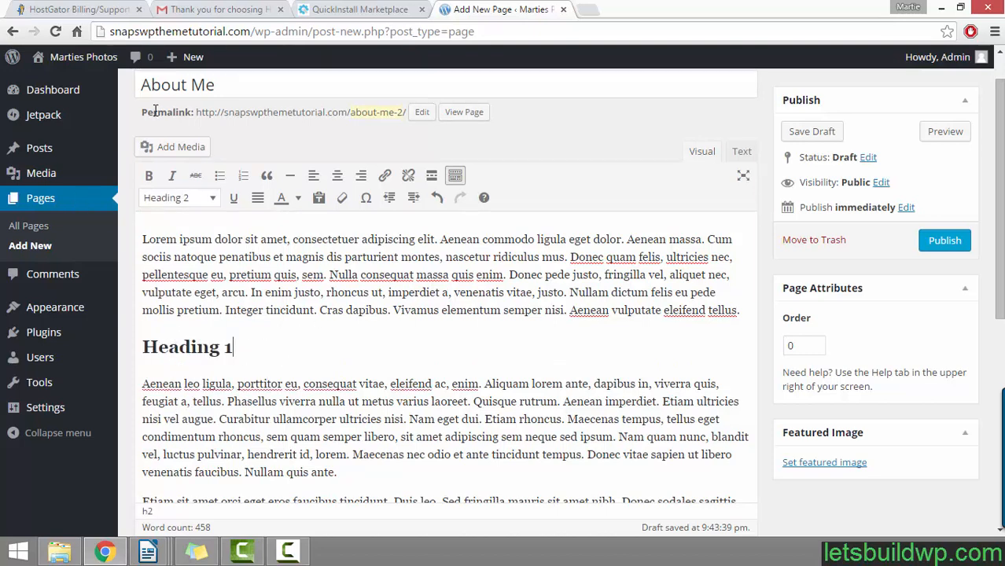
left_click_drag(236, 349, 741, 306)
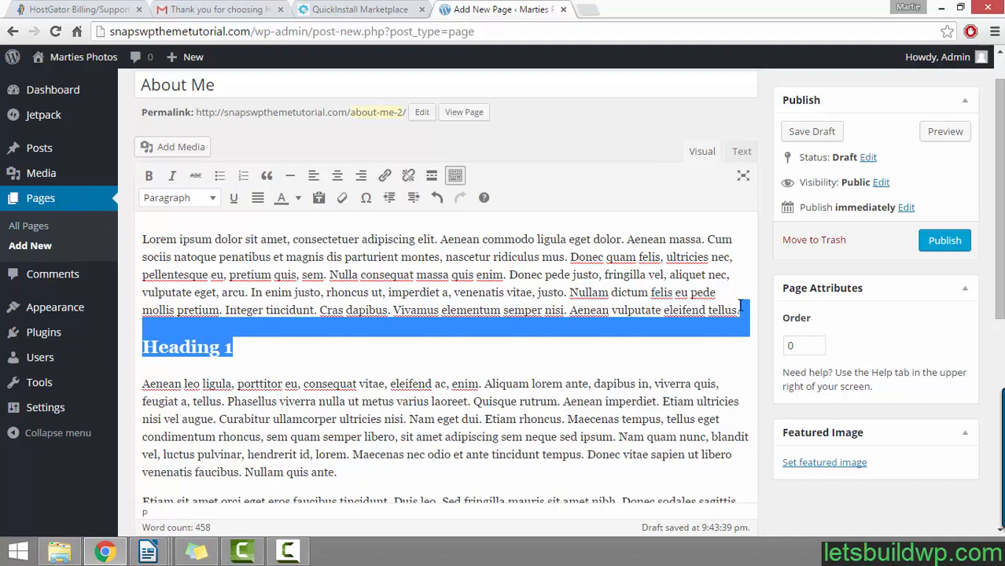
key("BackSpace")
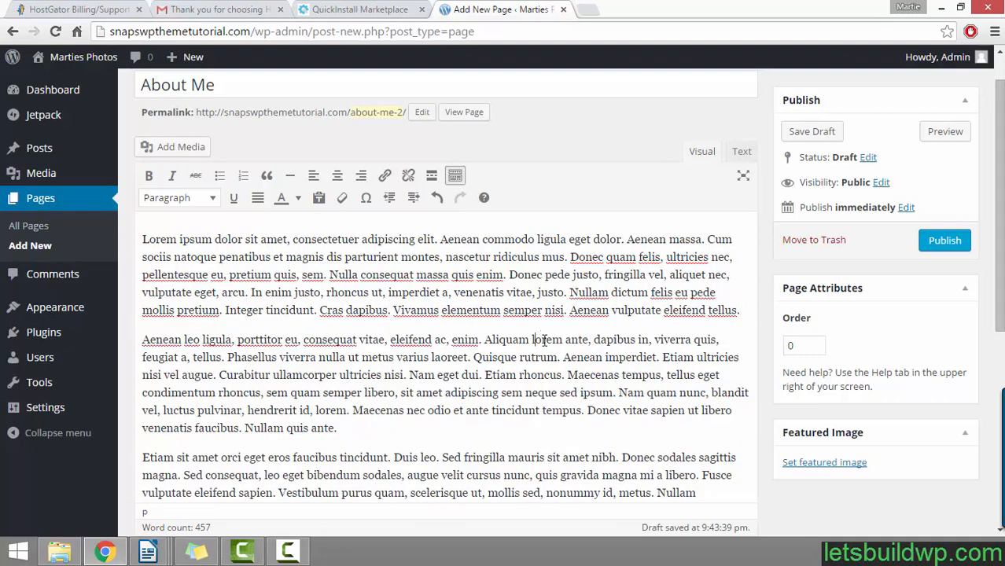
- Upload the "About Me Page" image from the SNAPS Theme Folder for insertion at the start of the first paragraph
scroll(473, 350, "up", 2)
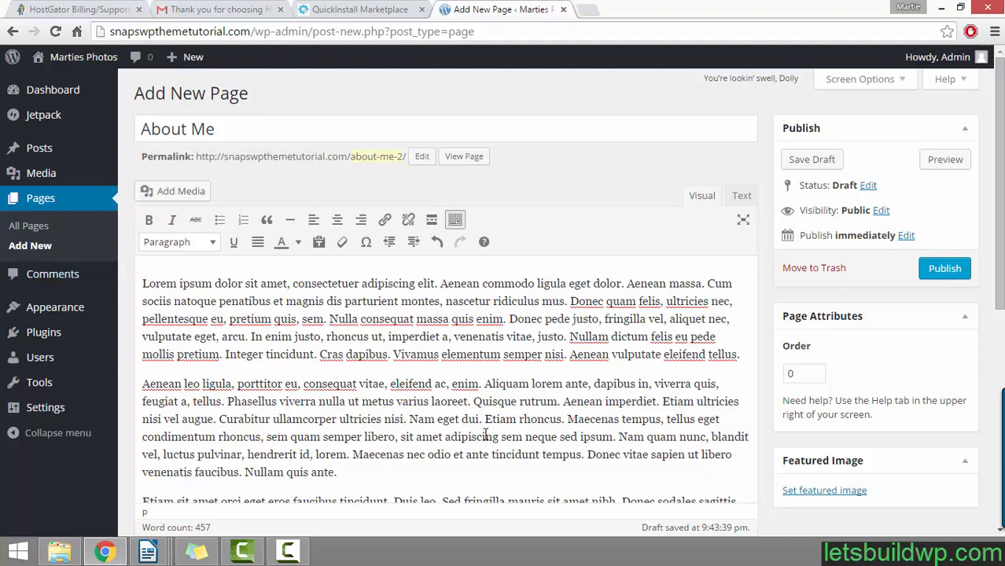
left_click(142, 284)
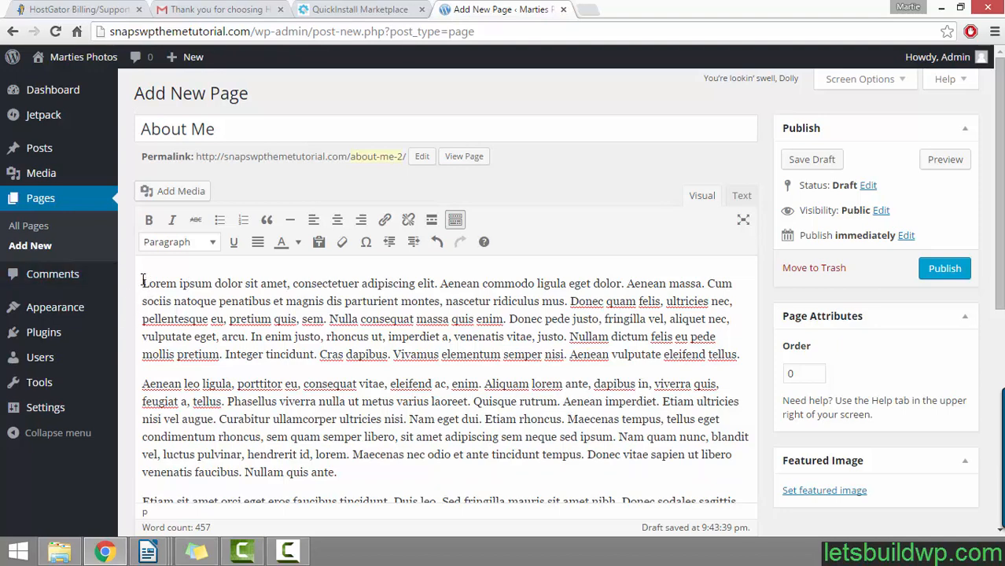
left_click(180, 197)
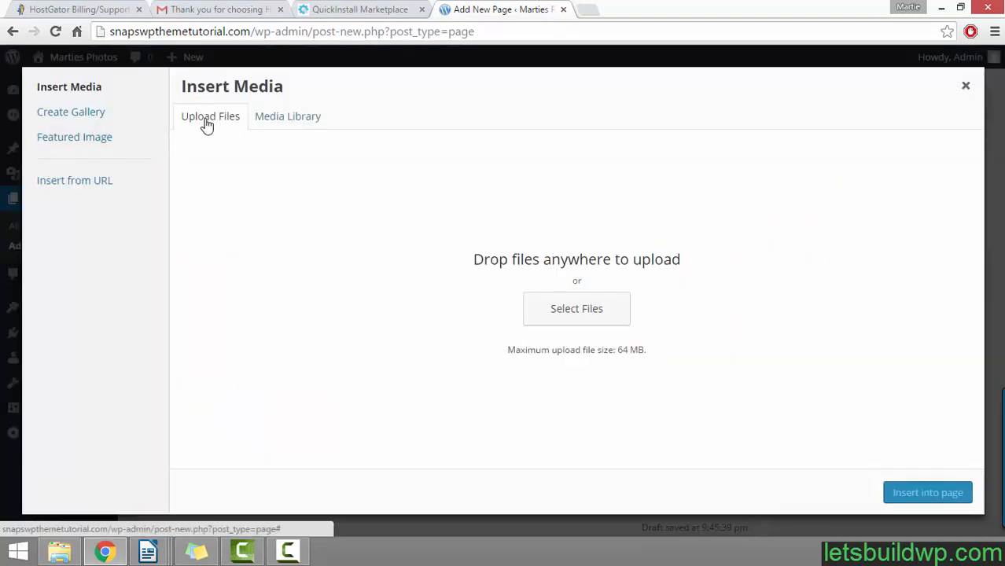
left_click(598, 312)
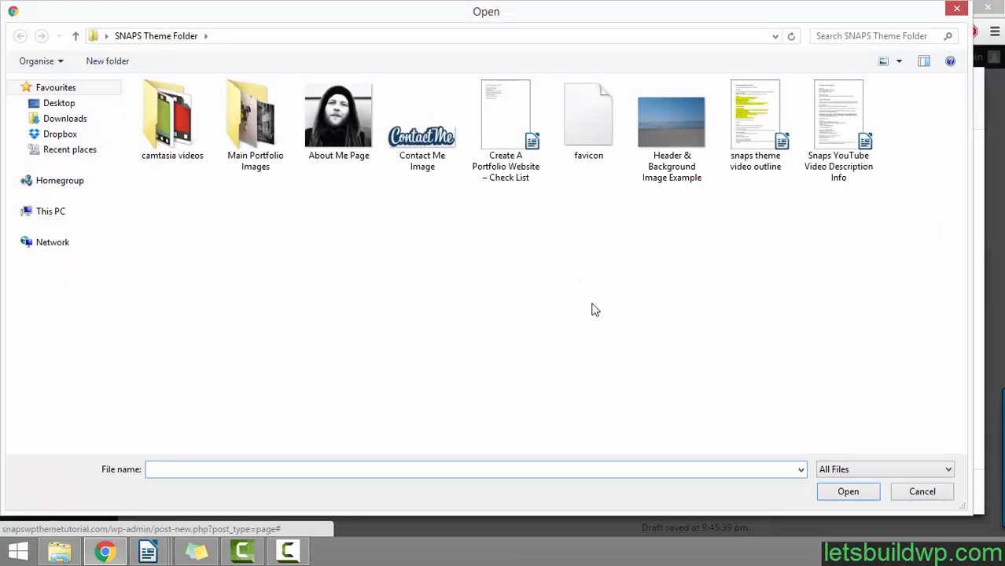
left_click(354, 135)
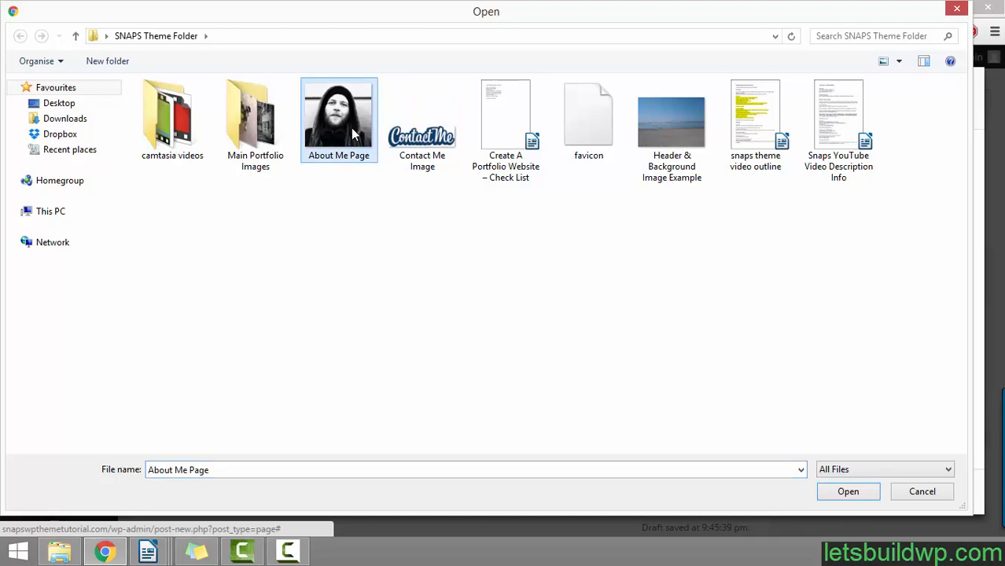
left_click(857, 492)
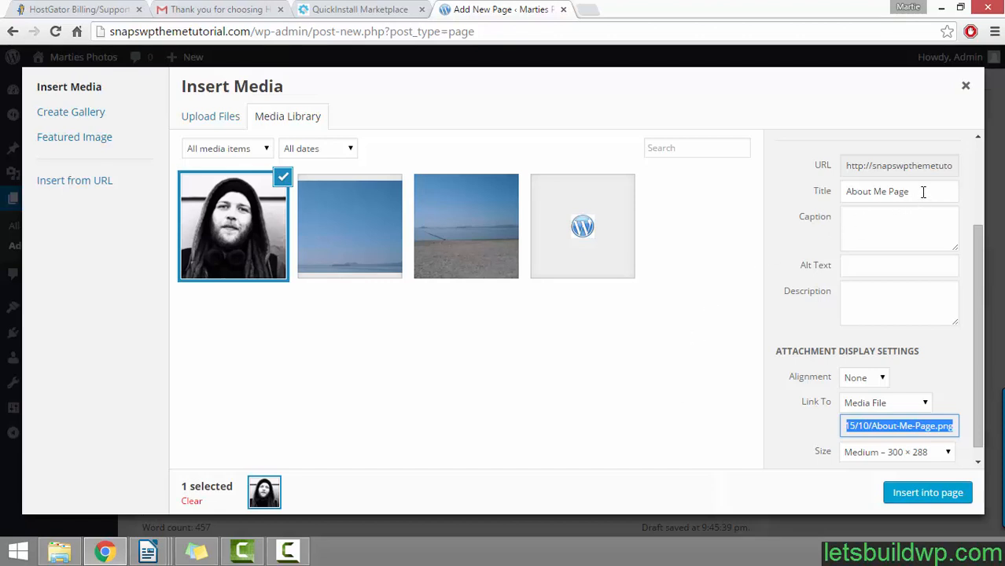
- Insert the uploaded portrait into the page with Left alignment, Link To set to None and size Medium – 300 × 288
left_click_drag(924, 192, 790, 198)
left_click(905, 265)
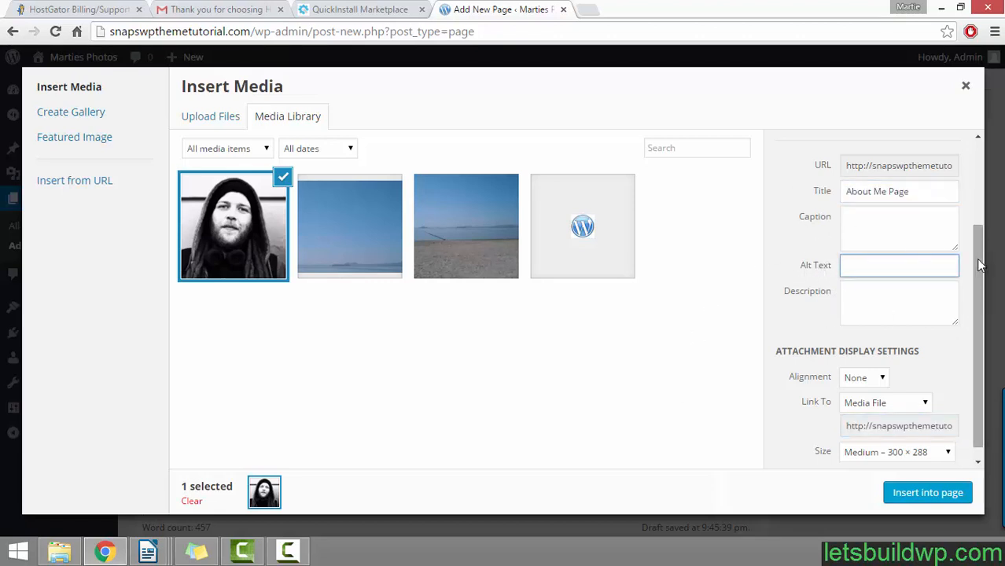
left_click_drag(981, 265, 981, 275)
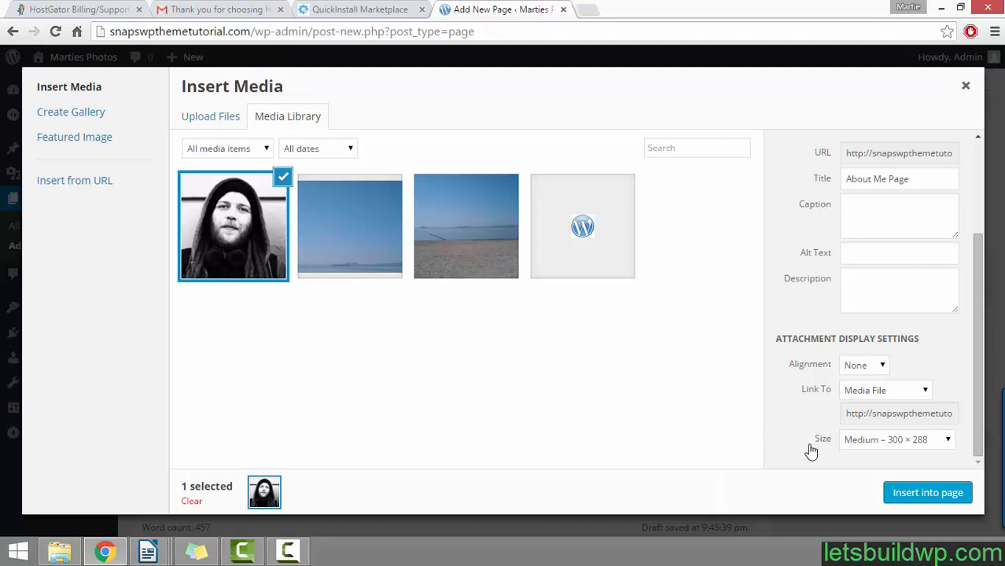
left_click(879, 365)
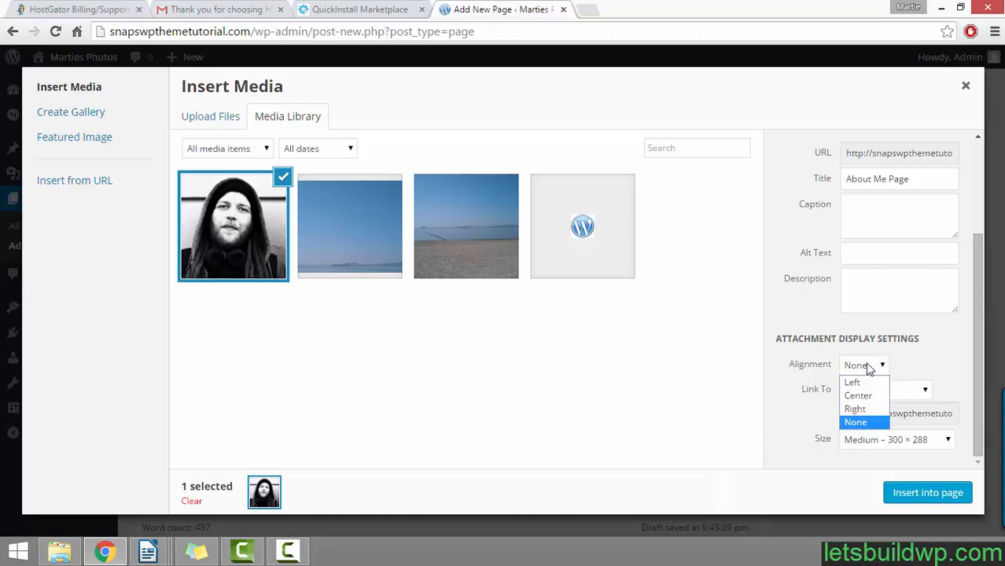
left_click(857, 381)
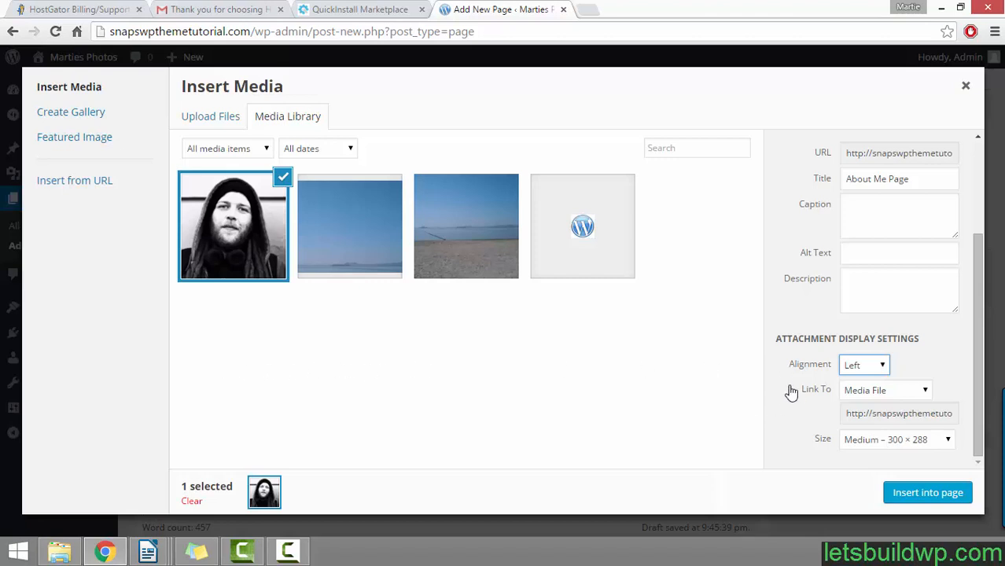
left_click(887, 390)
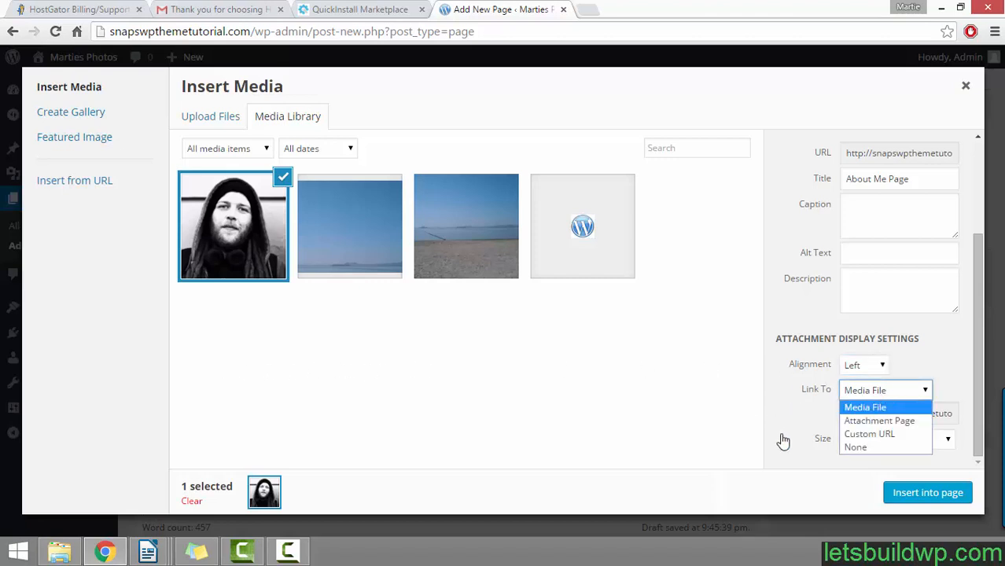
left_click(873, 447)
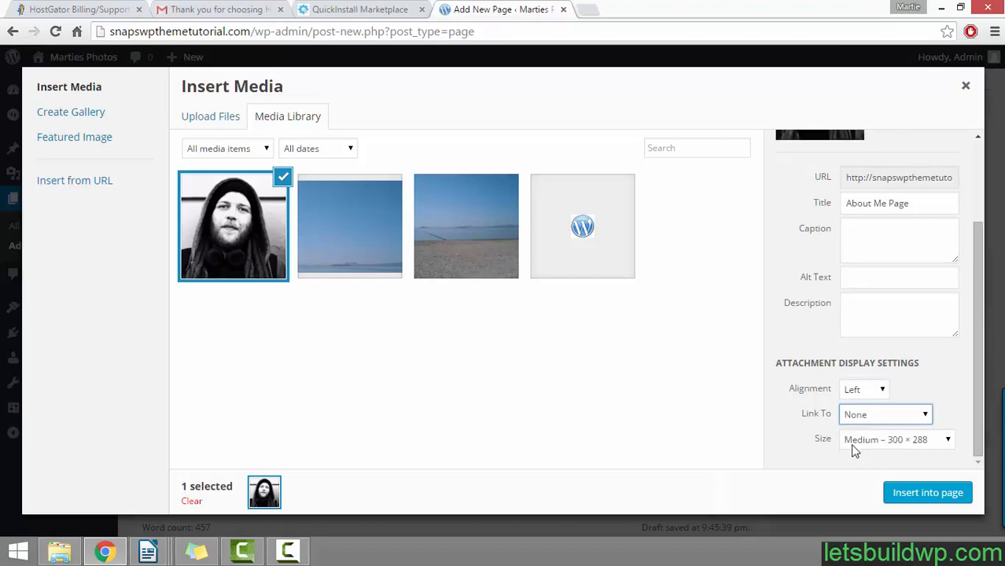
left_click(888, 441)
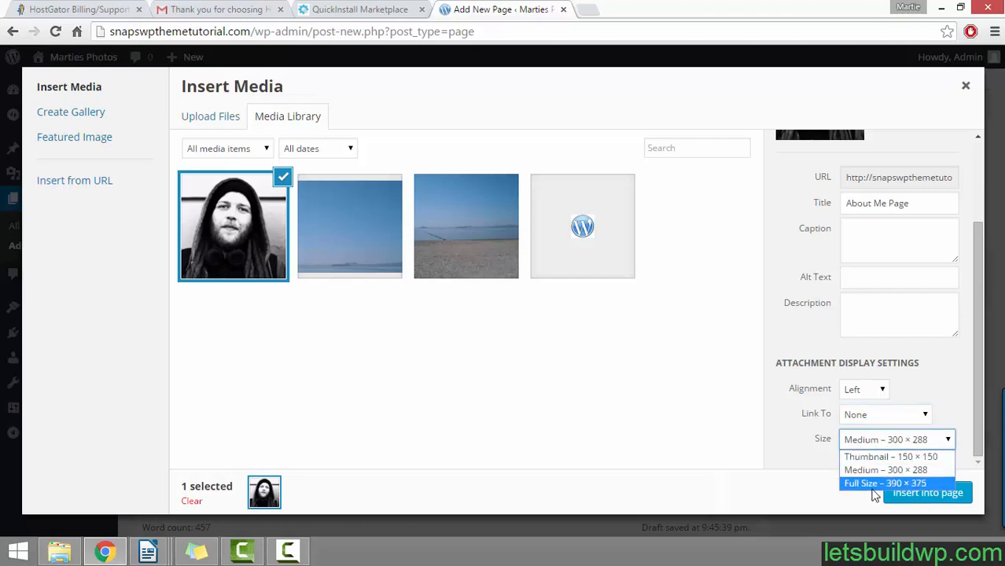
left_click(881, 472)
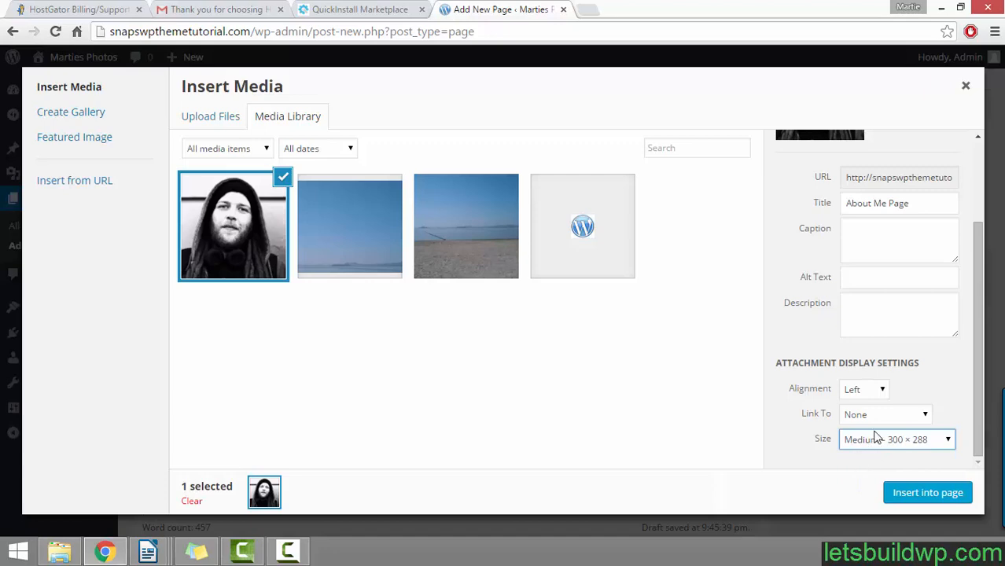
left_click(928, 492)
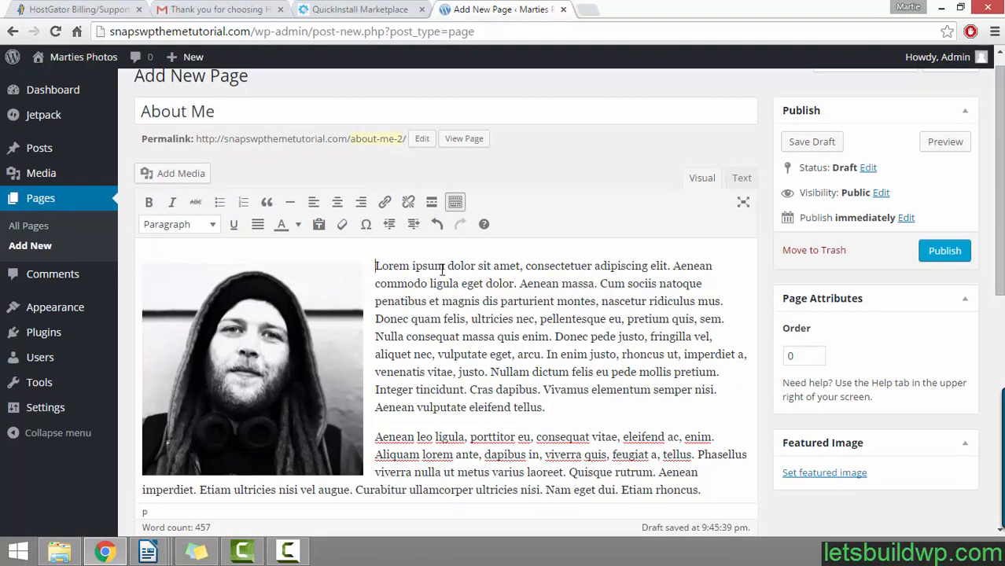
- Preview the About Me page and look over its image and text layout
left_click(944, 143)
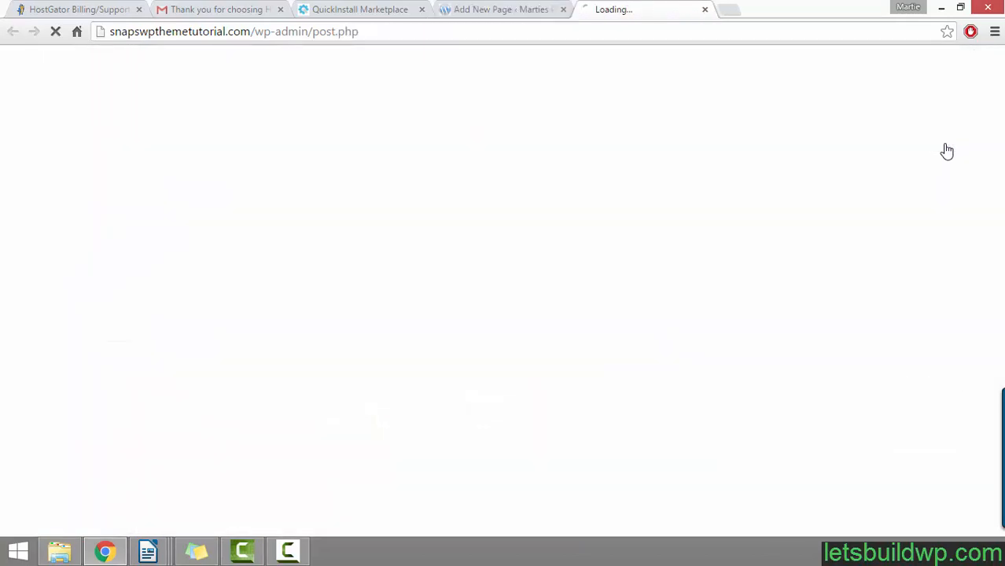
scroll(872, 195, "down", 4)
scroll(870, 196, "down", 1)
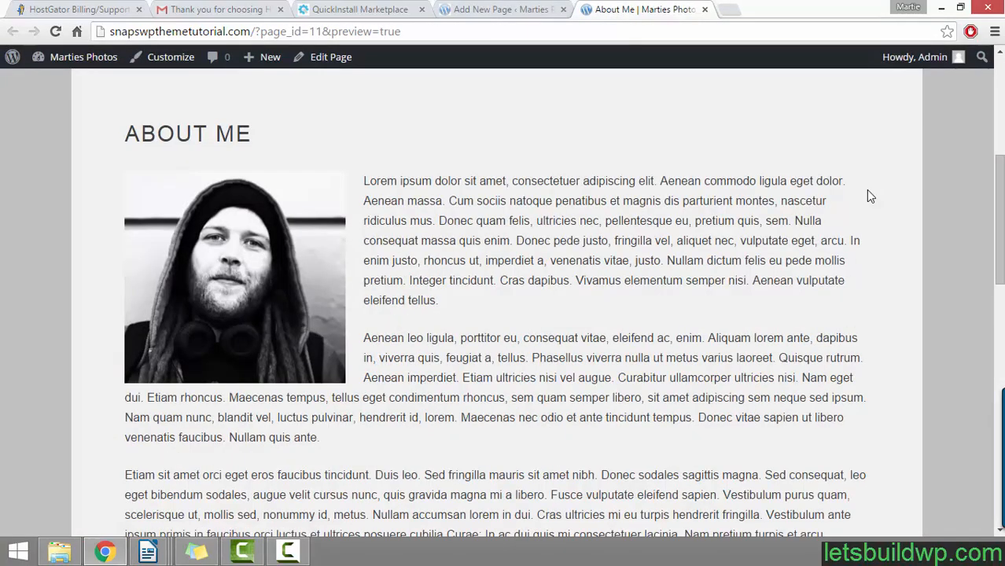
scroll(869, 190, "down", 2)
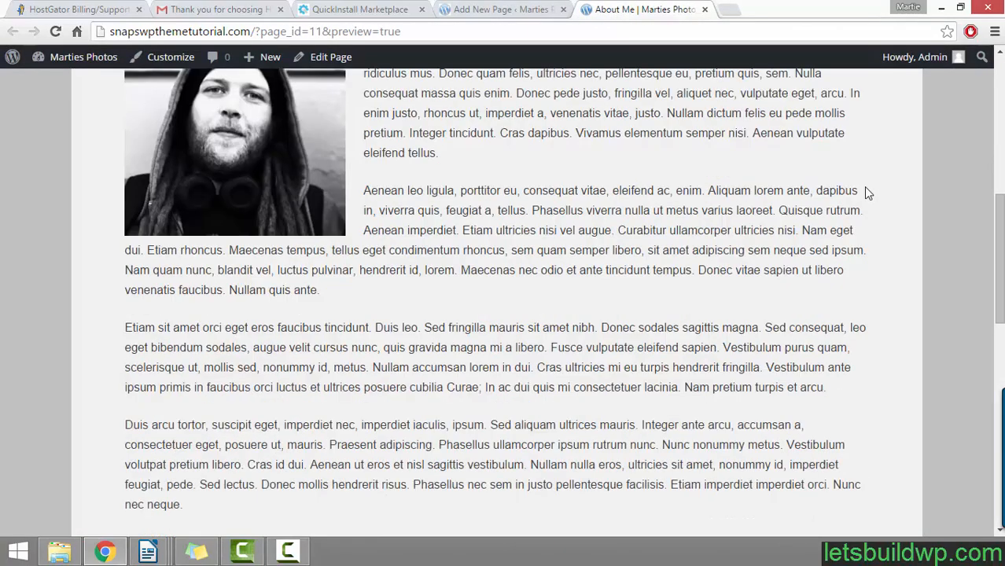
- Close the About Me preview, save the page as a draft and publish it
scroll(869, 192, "up", 3)
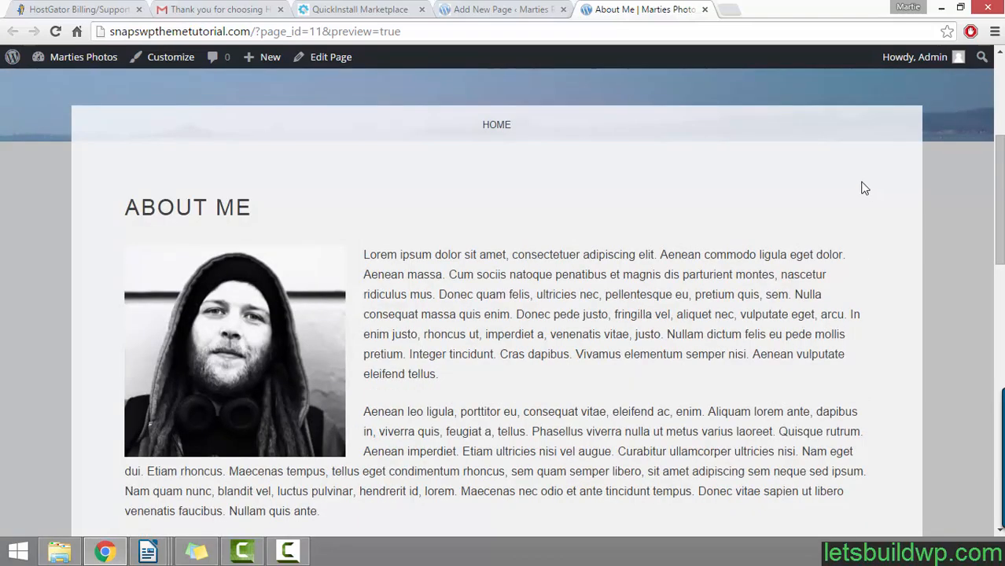
left_click(705, 9)
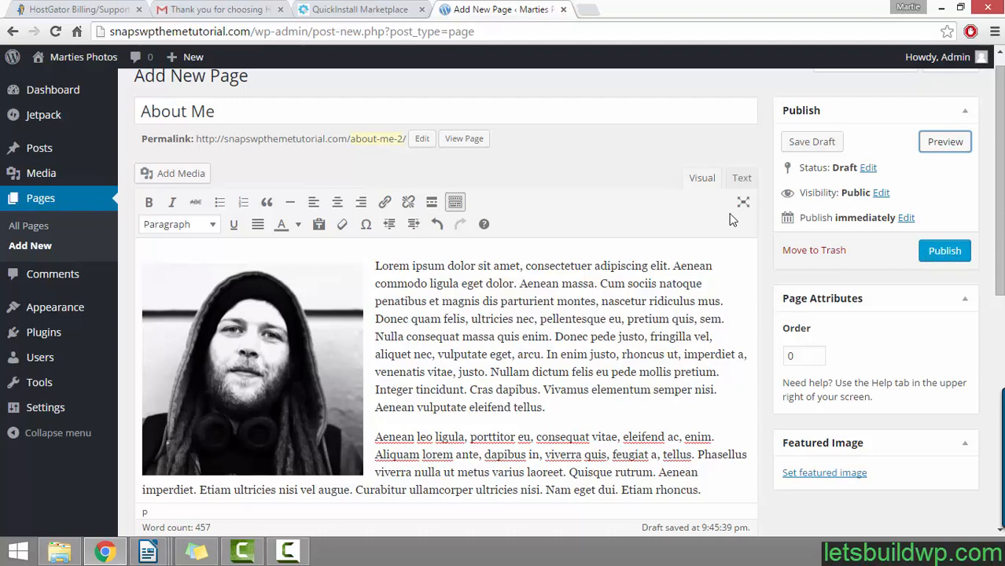
left_click(820, 153)
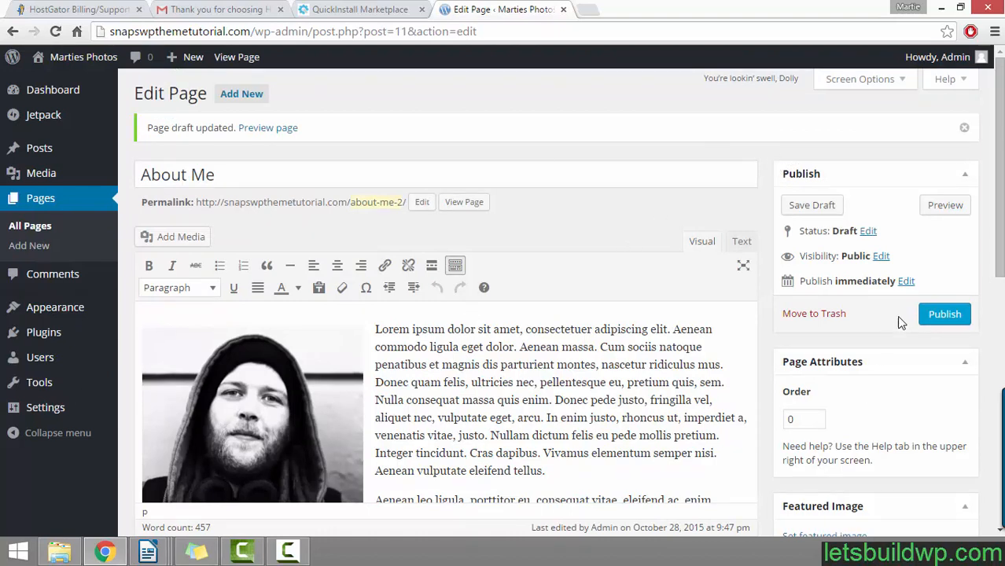
left_click(936, 316)
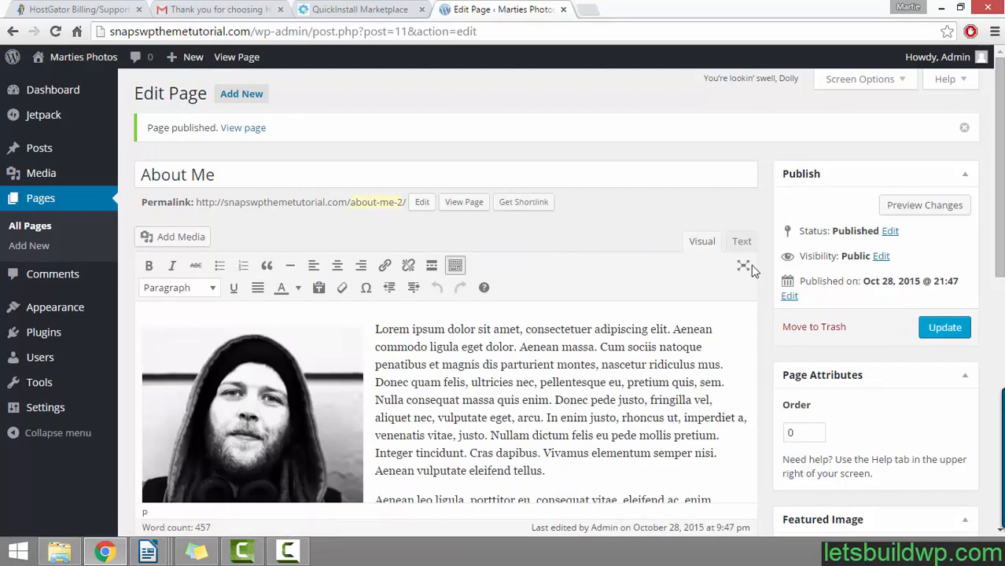
- View the published About Me page and test the site's Home and About Me navigation links, checking each page's content
left_click(254, 132)
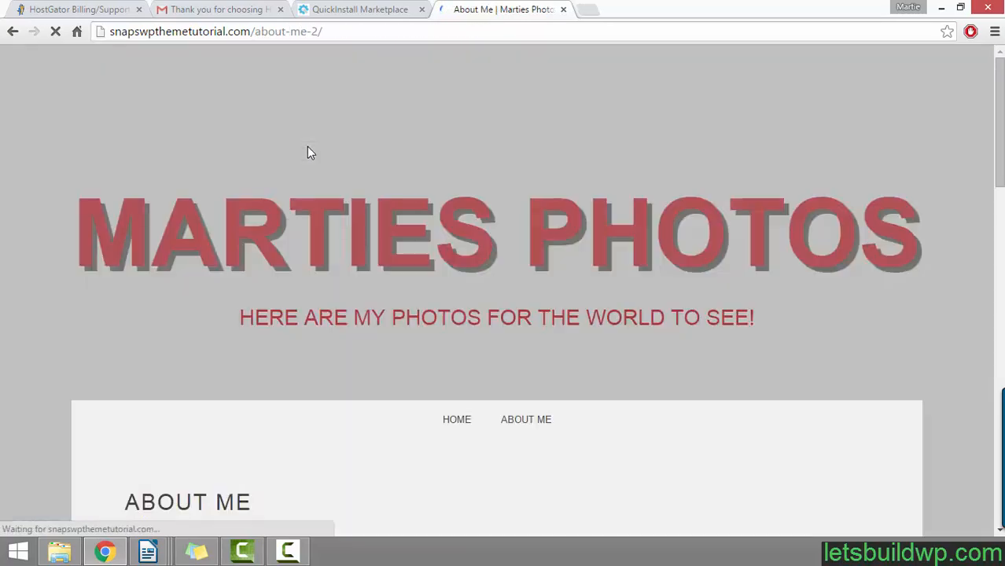
scroll(40, 288, "down", 4)
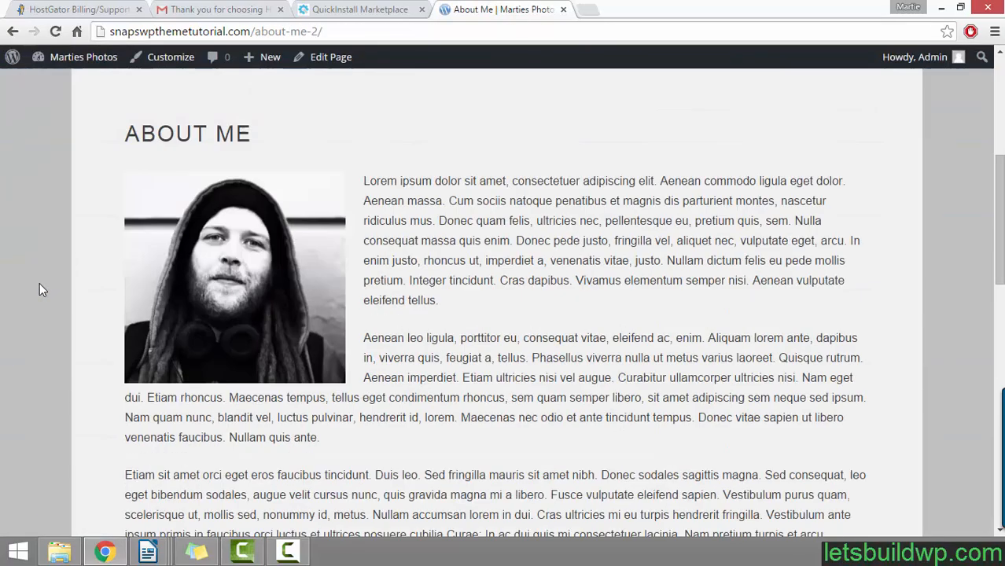
scroll(39, 289, "down", 4)
scroll(38, 282, "up", 8)
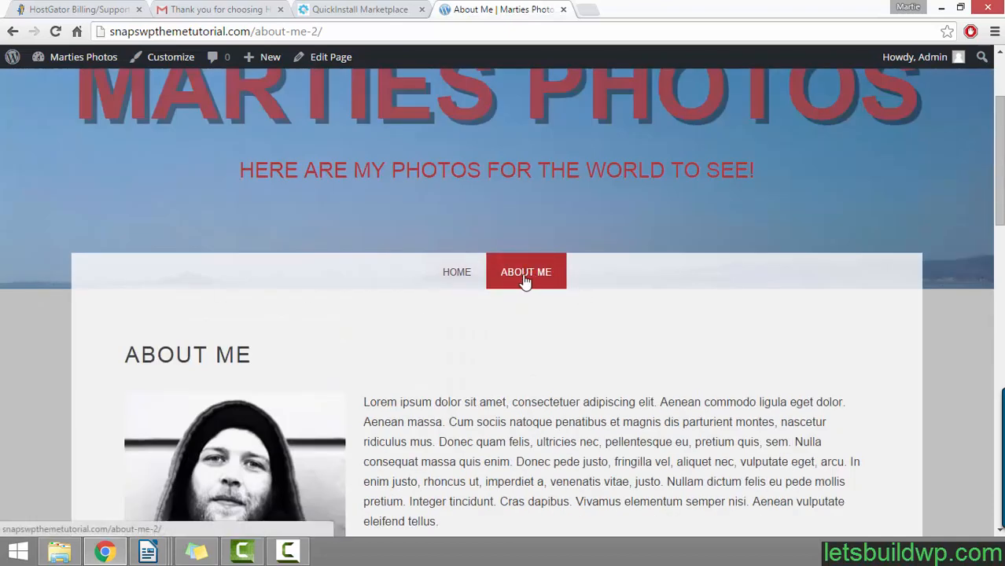
left_click(464, 275)
scroll(439, 334, "down", 3)
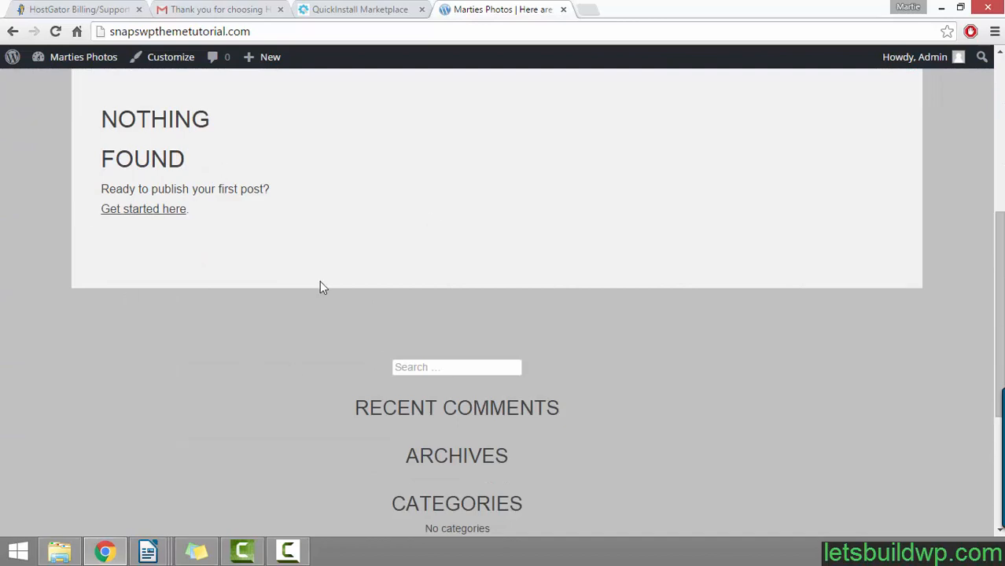
scroll(321, 285, "up", 5)
left_click(531, 422)
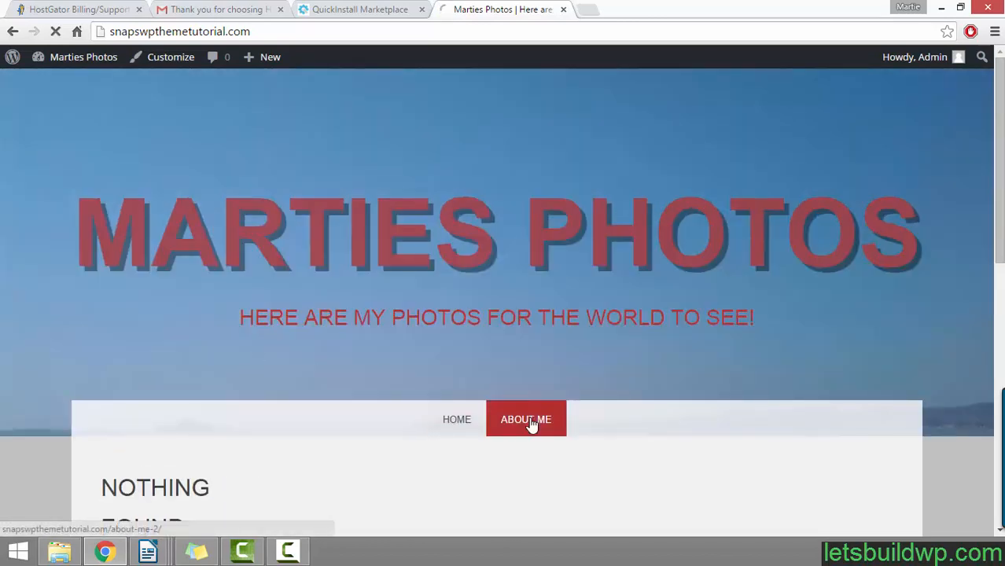
scroll(420, 390, "down", 5)
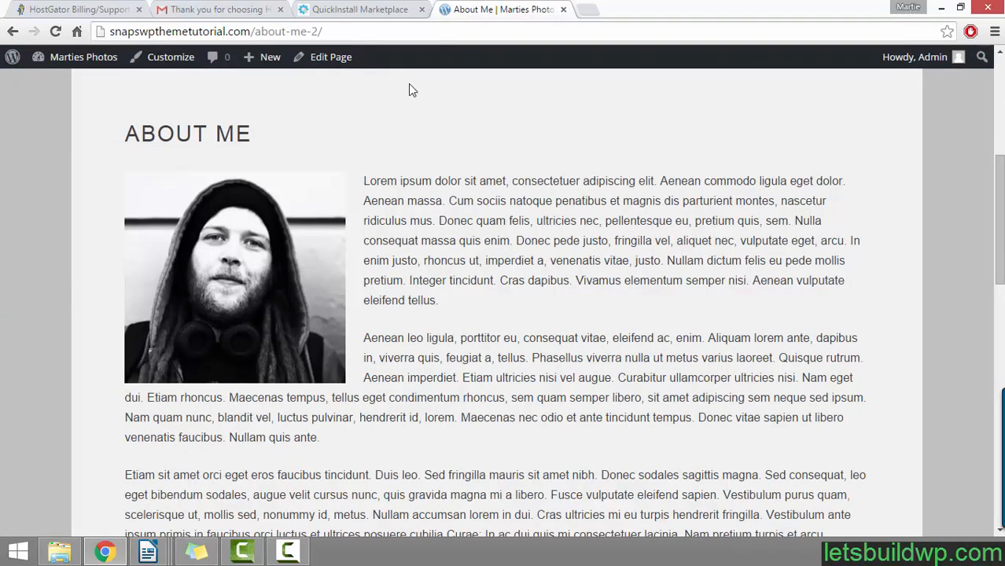
scroll(604, 329, "down", 4)
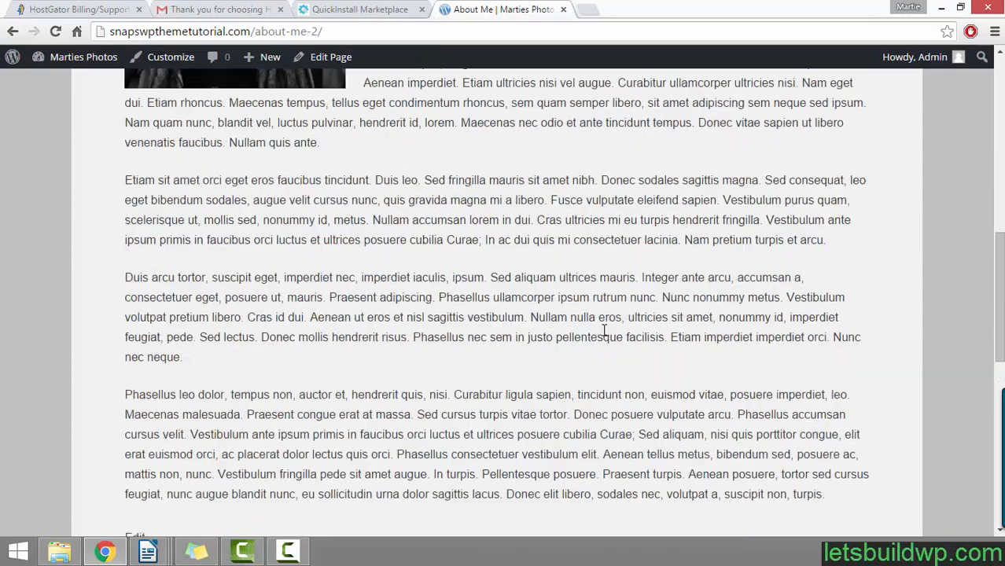
scroll(601, 328, "up", 8)
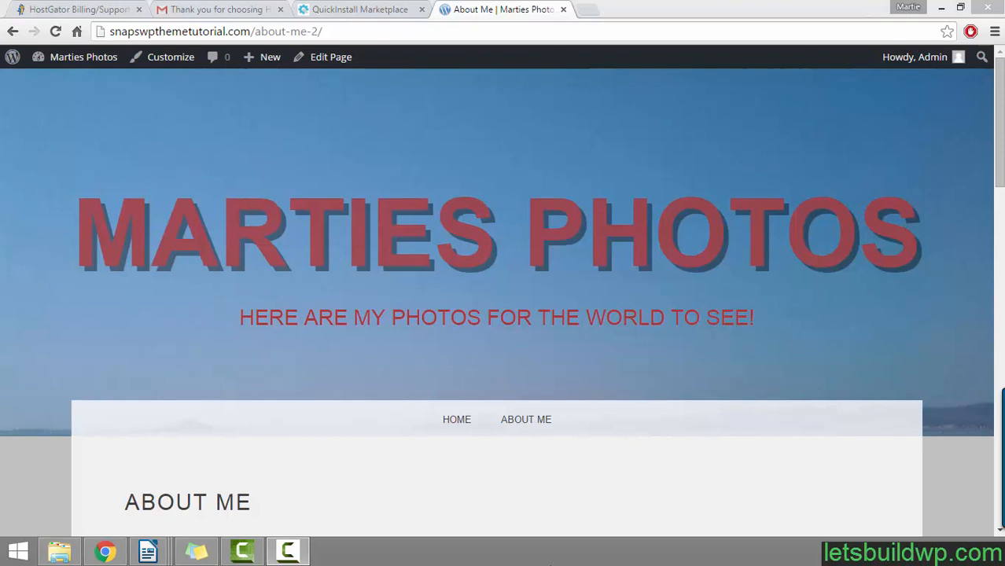
- Return to the site's dashboard and add a new page titled "Get In Contact!"
left_click(83, 60)
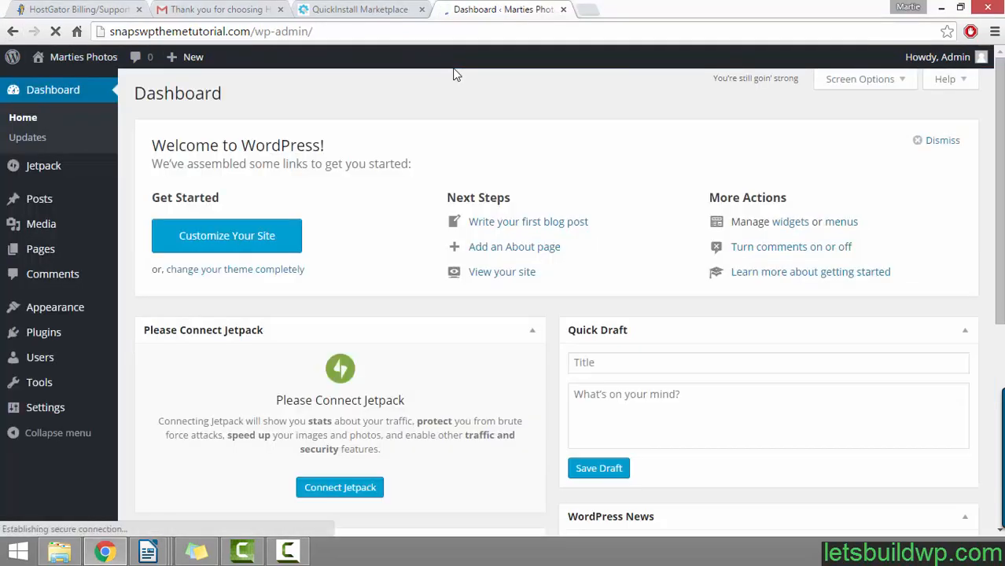
left_click(62, 258)
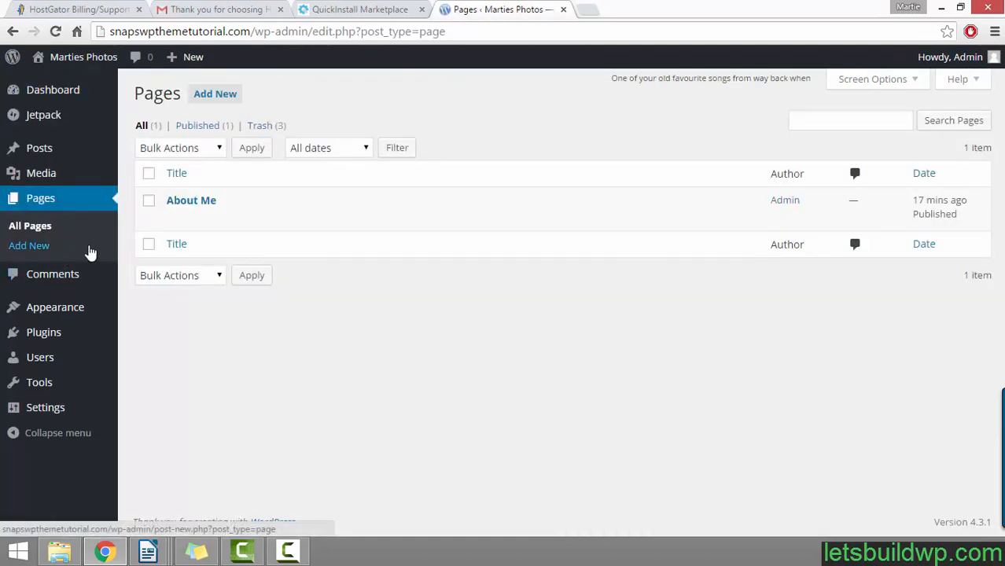
left_click(225, 97)
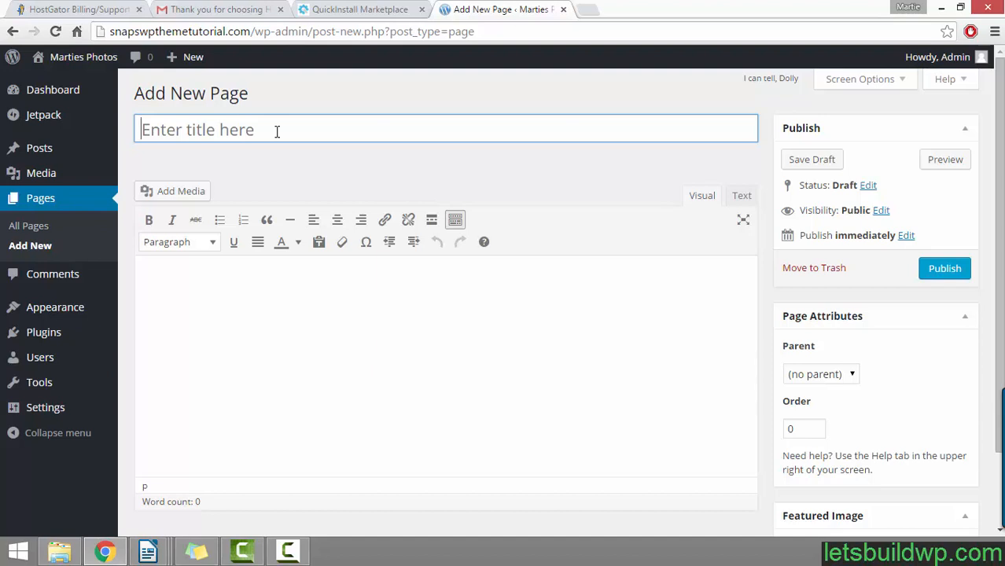
type("Get ")
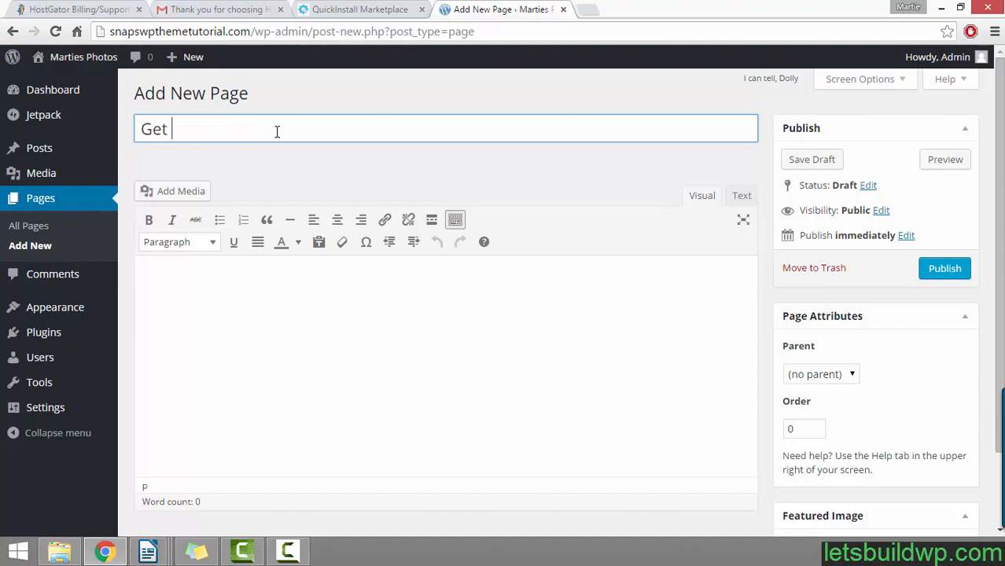
type("In Contact!")
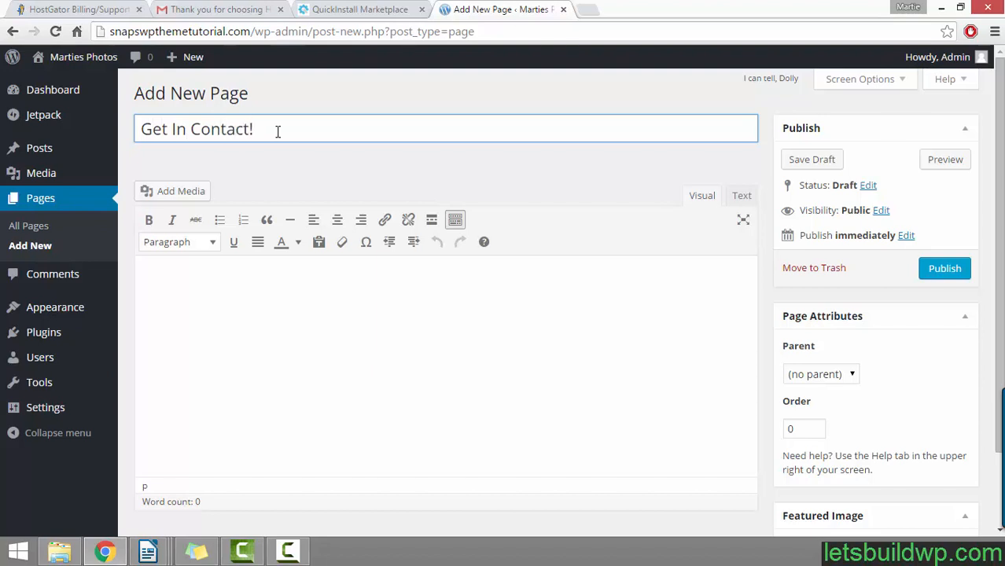
- Paste the copied Lorem ipsum paragraphs into the body of the Get In Contact! page
left_click(405, 281)
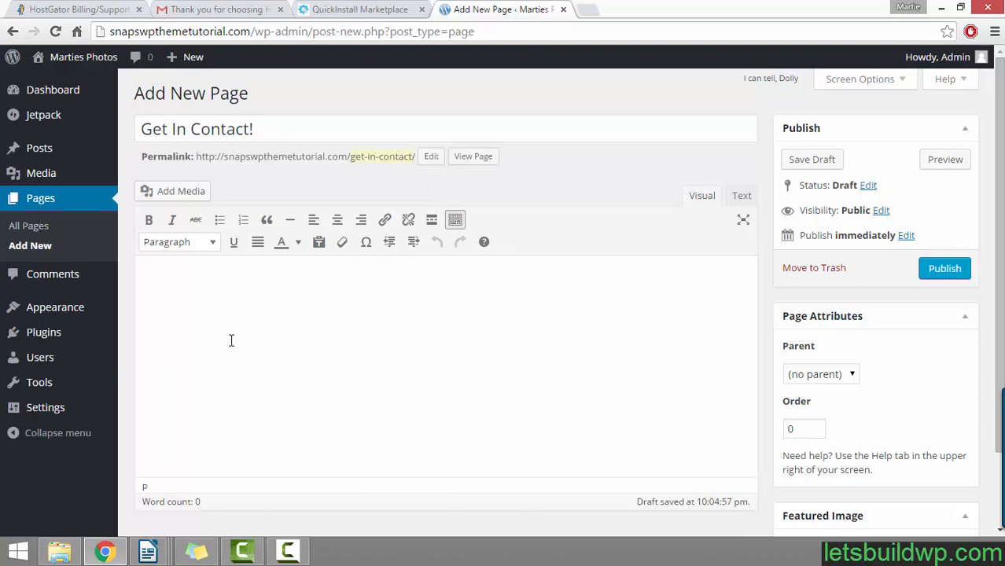
right_click(177, 279)
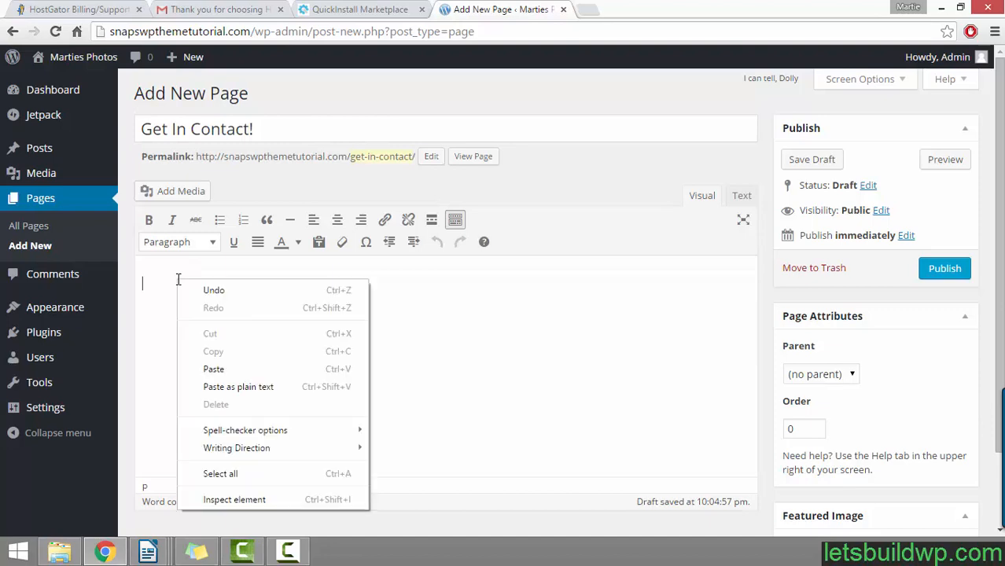
left_click(242, 369)
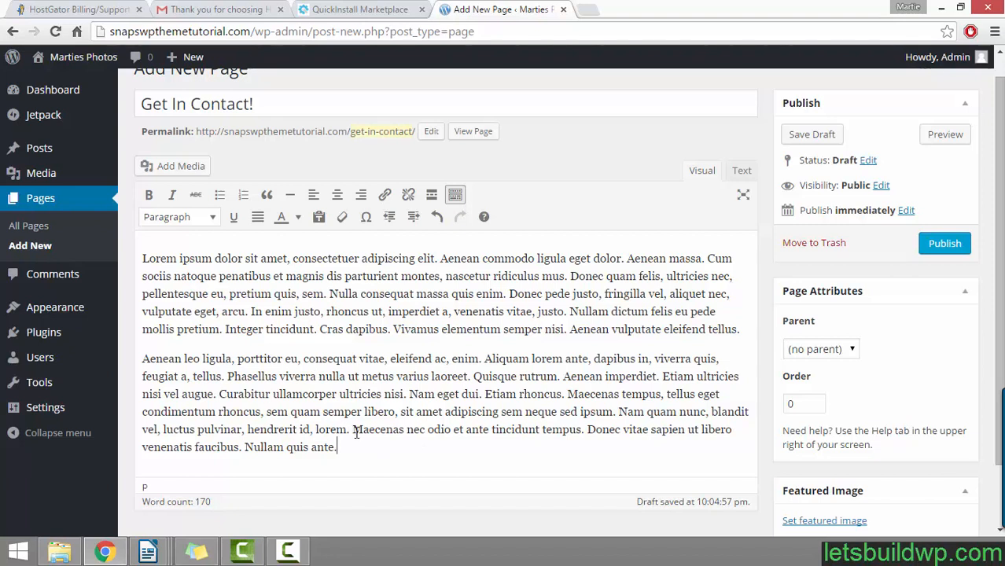
- Upload "Contact Me Image" from the SNAPS Theme Folder for insertion at the start of the first paragraph
left_click(142, 258)
left_click(196, 168)
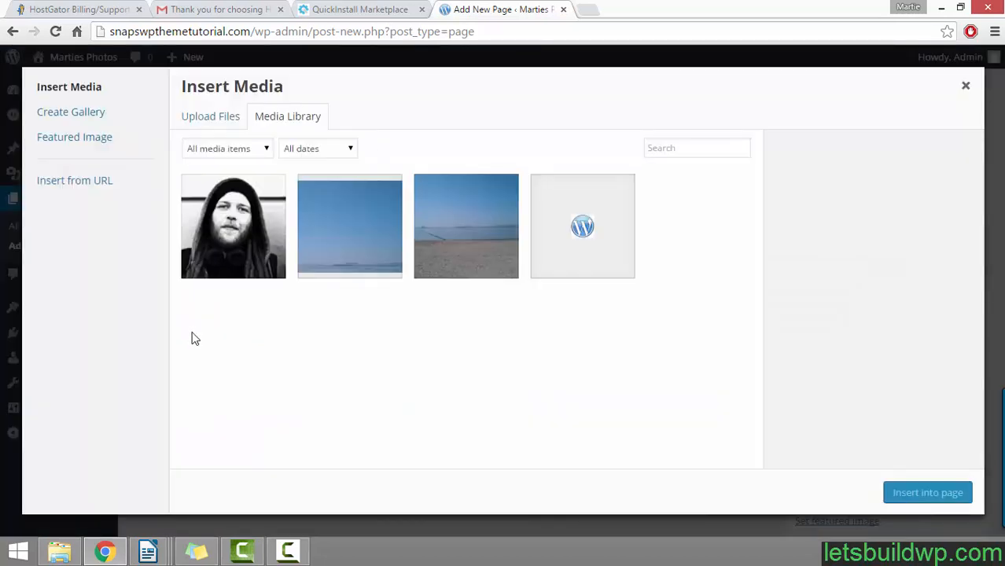
left_click(211, 120)
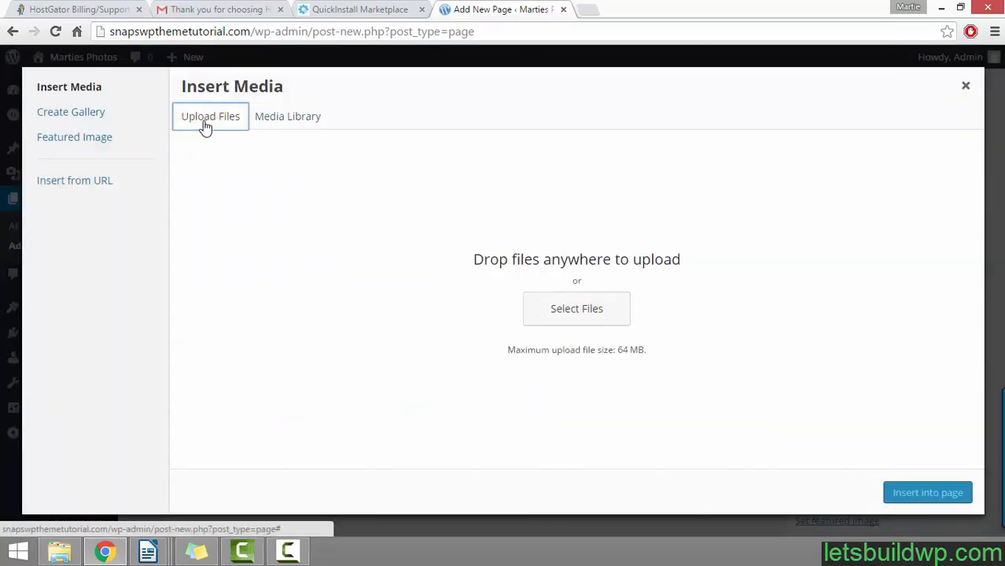
left_click(609, 317)
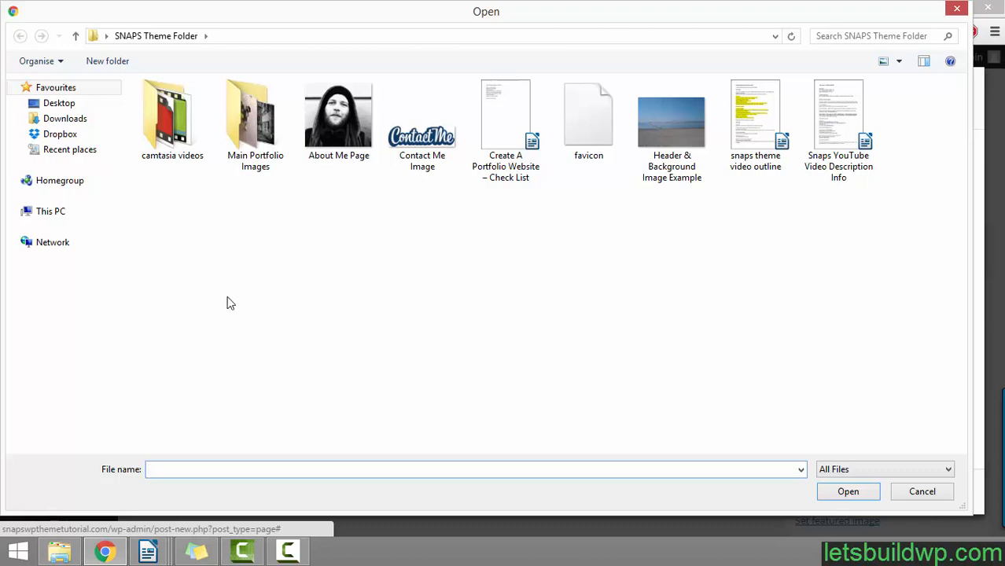
left_click(433, 157)
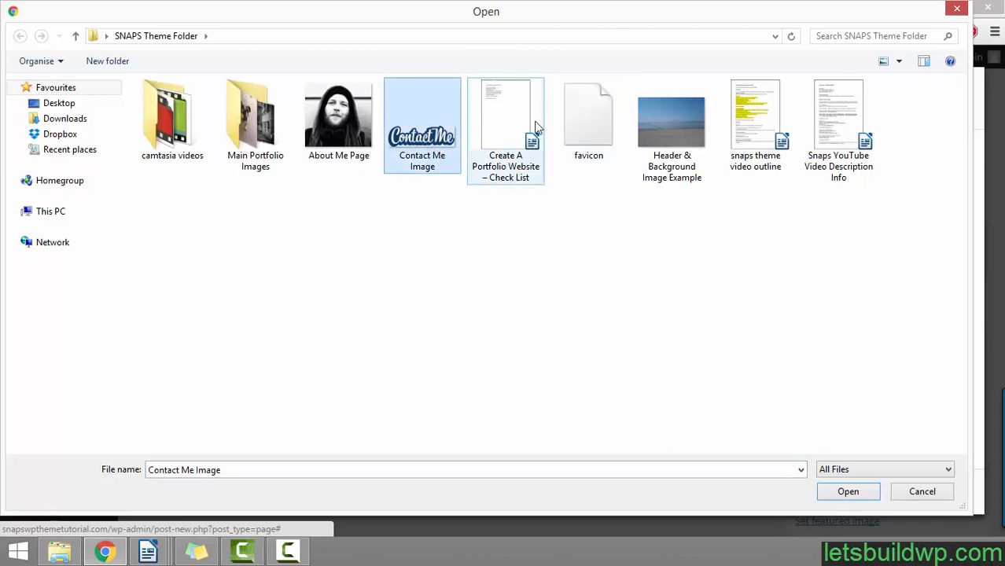
left_click(839, 494)
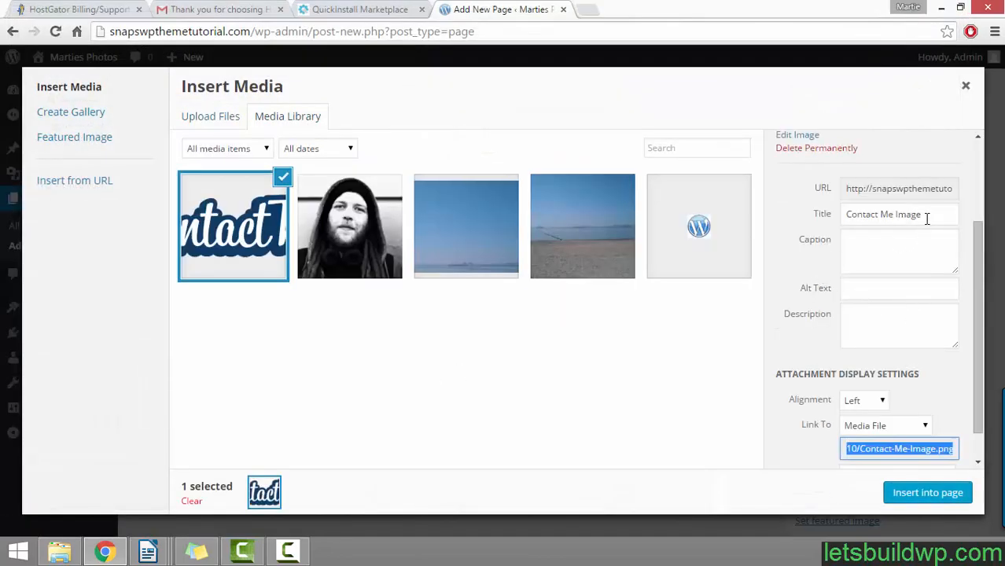
- Insert the Contact Me image into the page with Center alignment, Link To set to None and size Large – 640 × 199
left_click(881, 215)
left_click(889, 290)
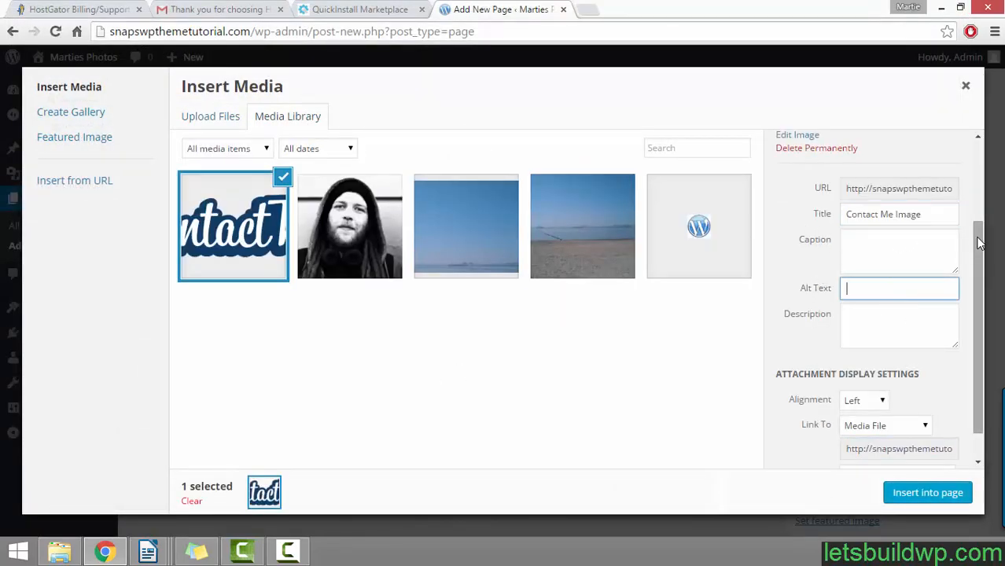
left_click_drag(981, 243, 968, 302)
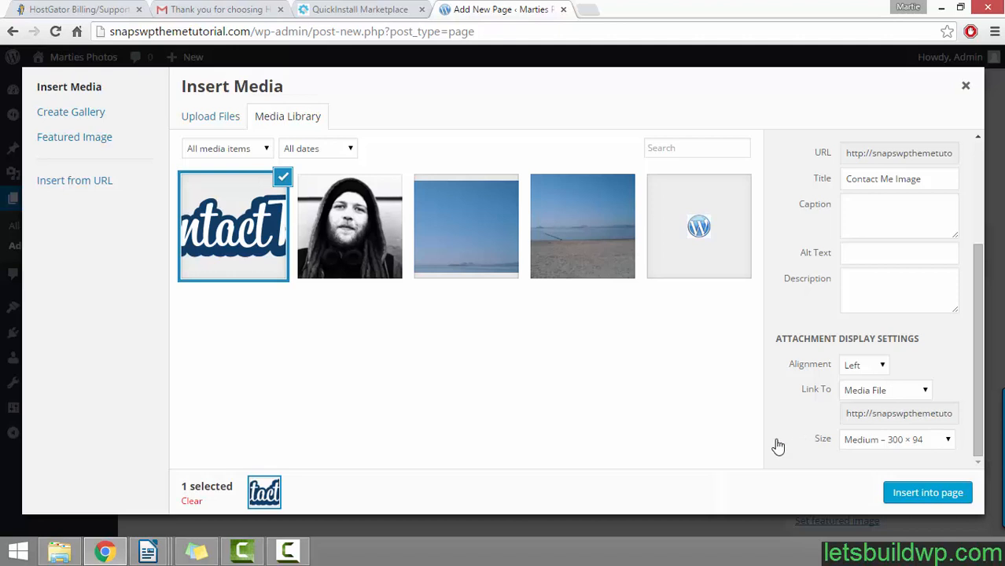
left_click(865, 366)
left_click(878, 375)
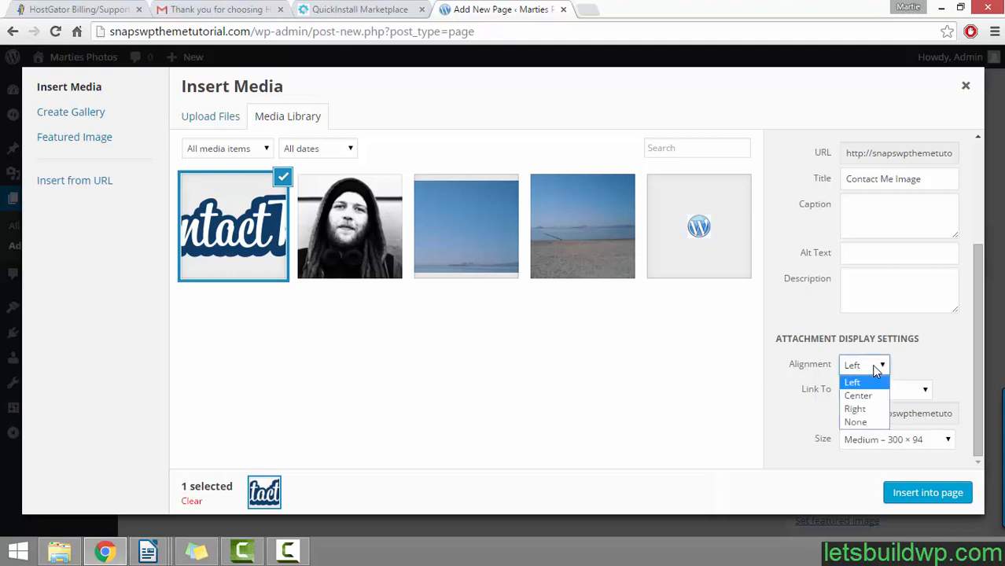
left_click(866, 392)
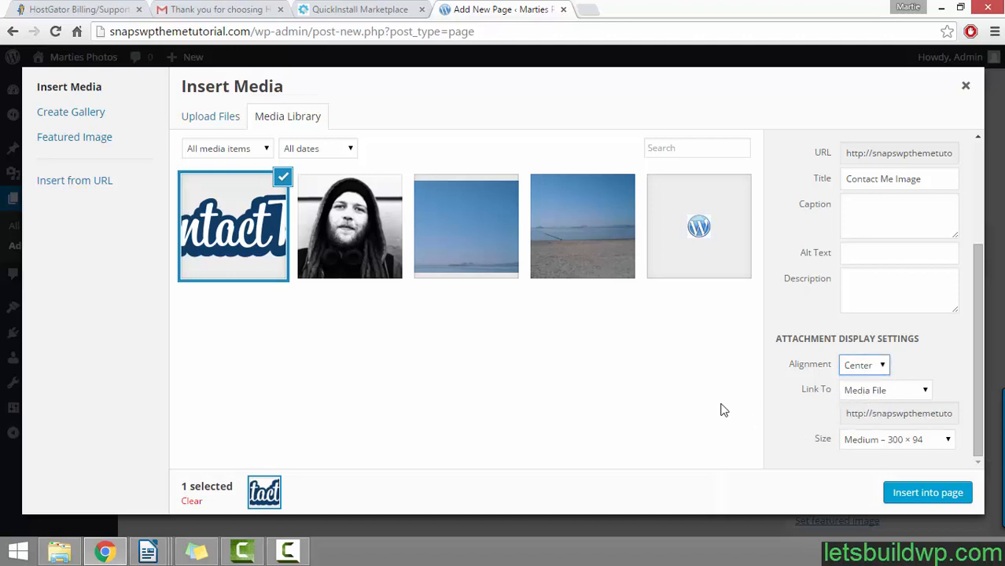
left_click(887, 397)
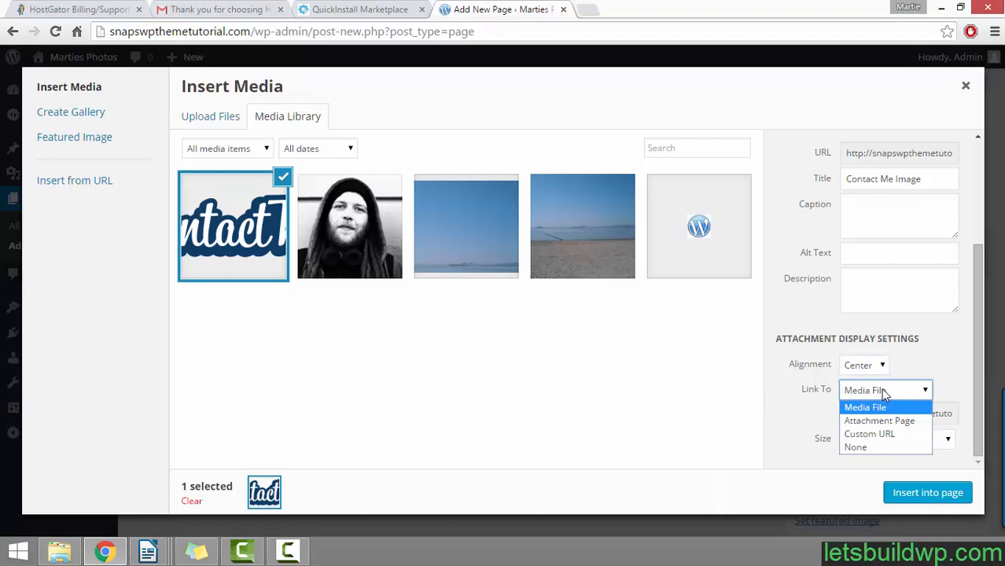
left_click(856, 447)
left_click(868, 442)
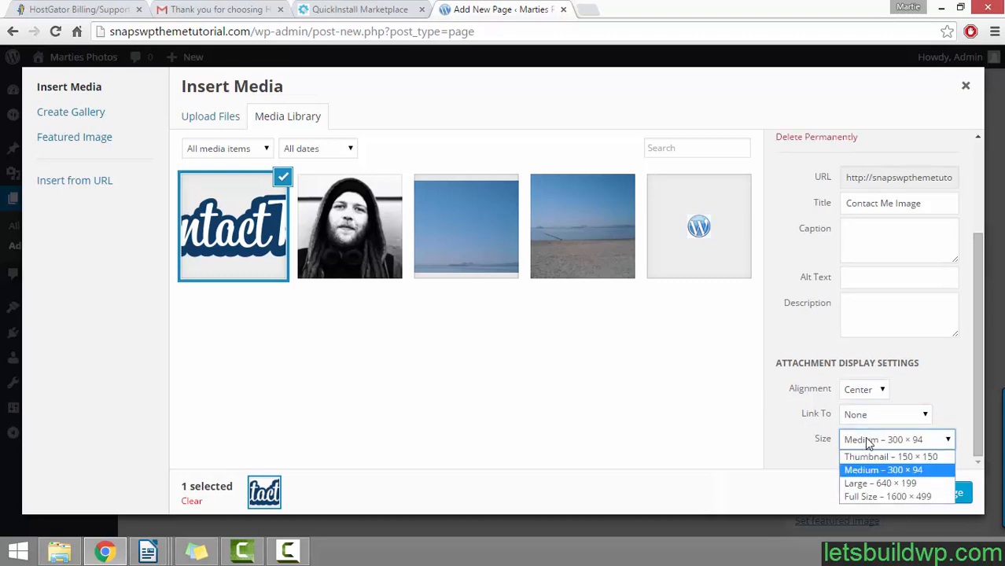
left_click(874, 484)
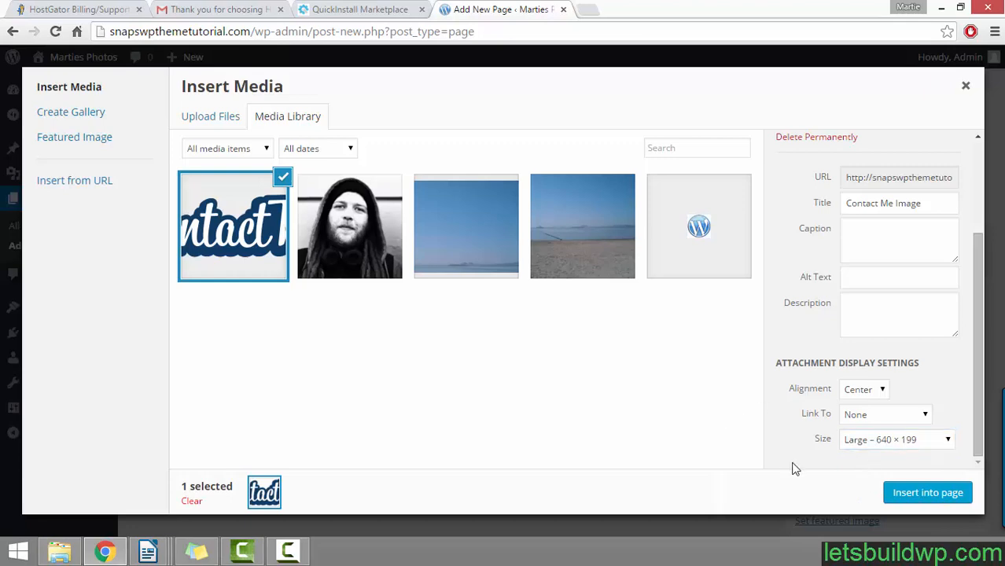
left_click(905, 494)
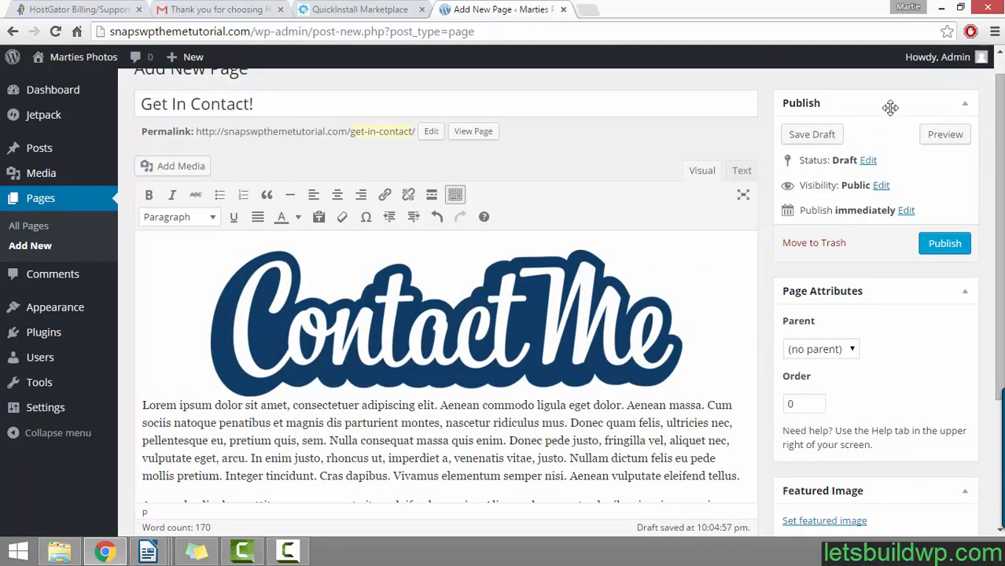
- Preview the Get In Contact! page and check how its image and text are laid out
left_click(936, 138)
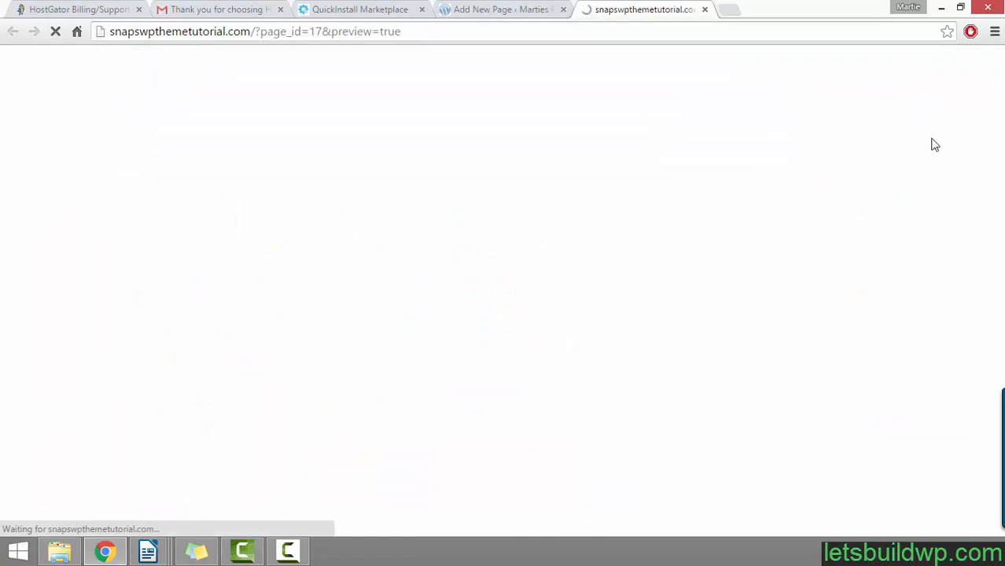
scroll(779, 229, "down", 3)
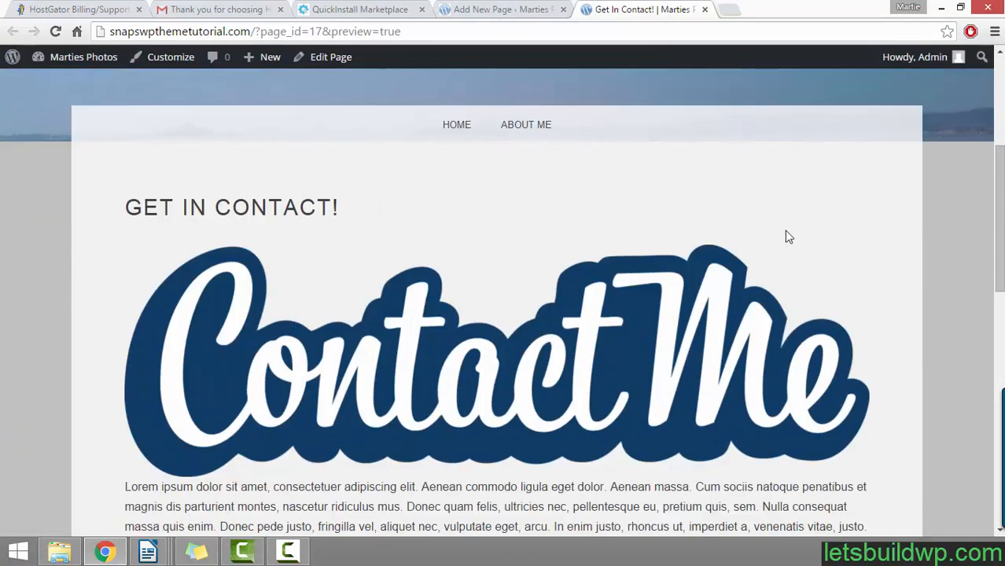
- Look over the rest of the Get In Contact! page preview and close it
scroll(787, 236, "down", 4)
scroll(786, 233, "up", 10)
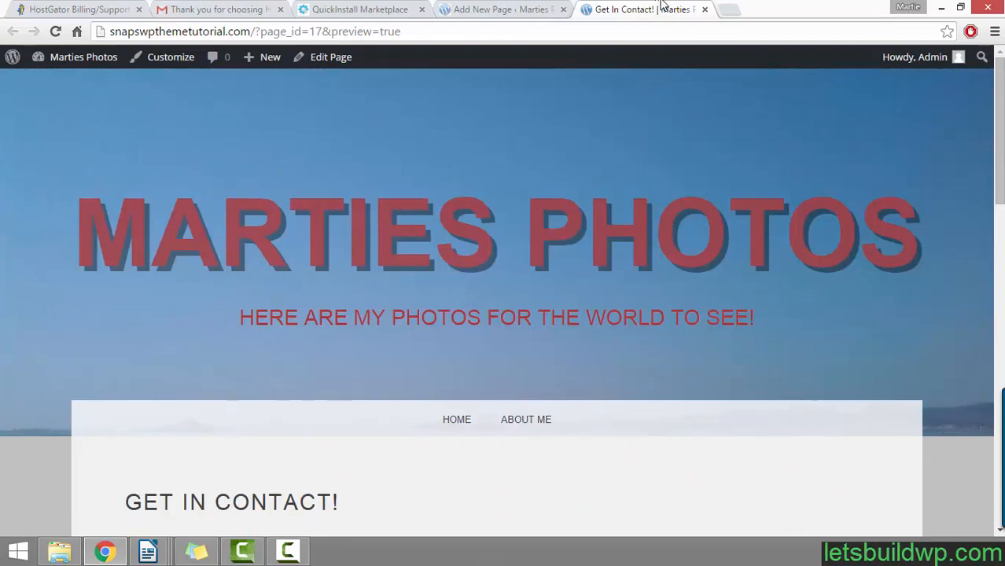
left_click(705, 10)
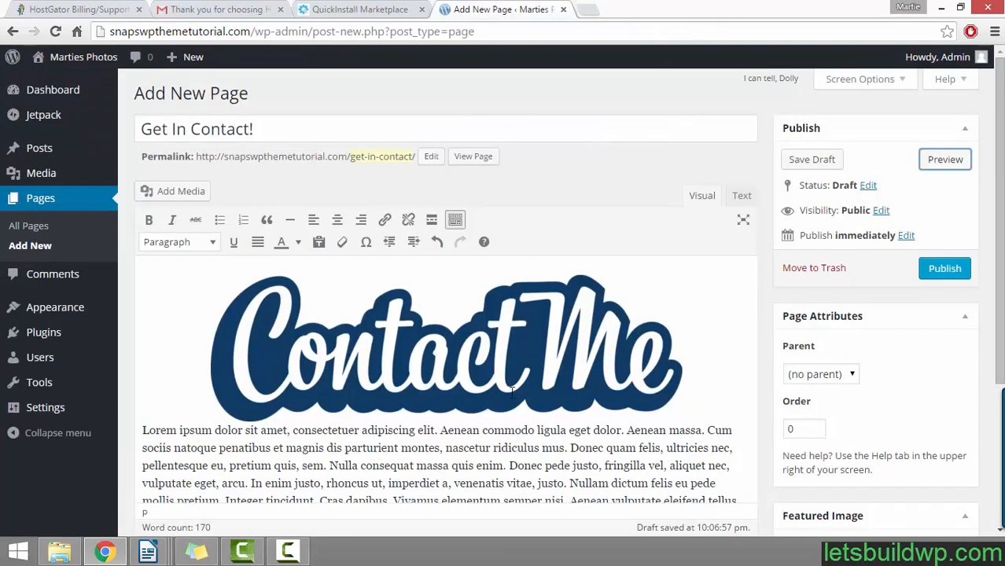
- Add the sentence "I can also be found on Facebook." as a new paragraph at the end of the page body
scroll(515, 429, "down", 1)
scroll(509, 425, "down", 2)
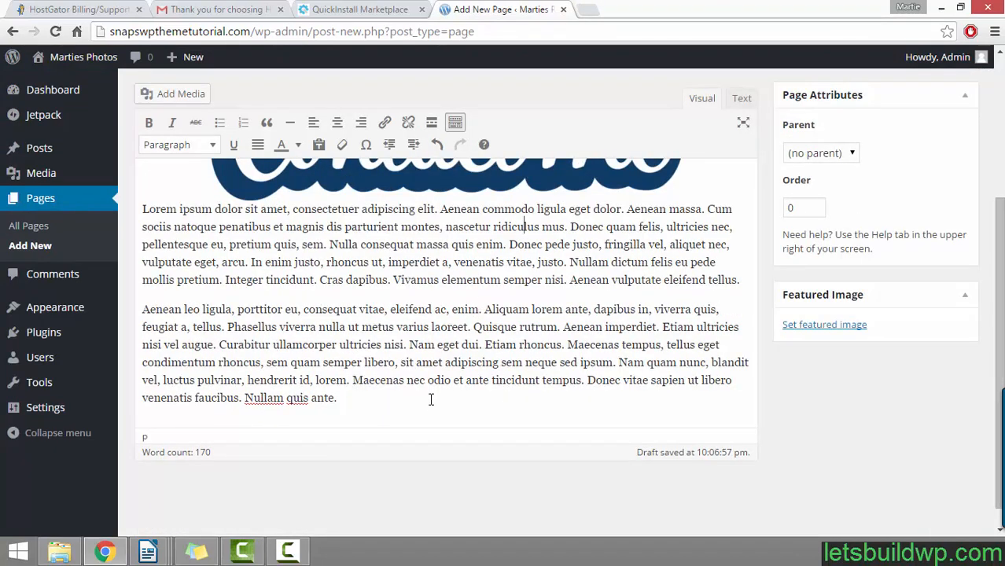
key("Return")
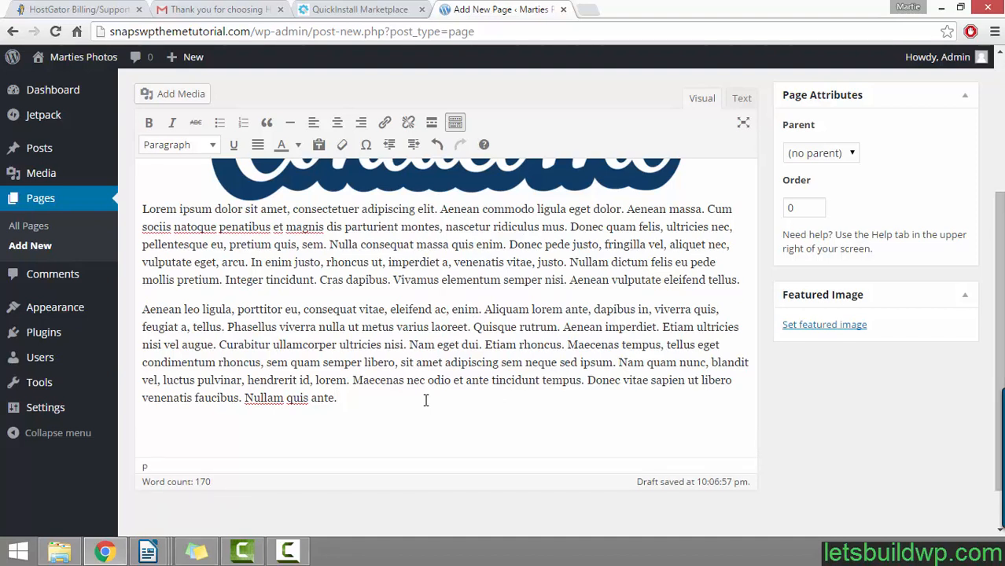
type("I can also be fo")
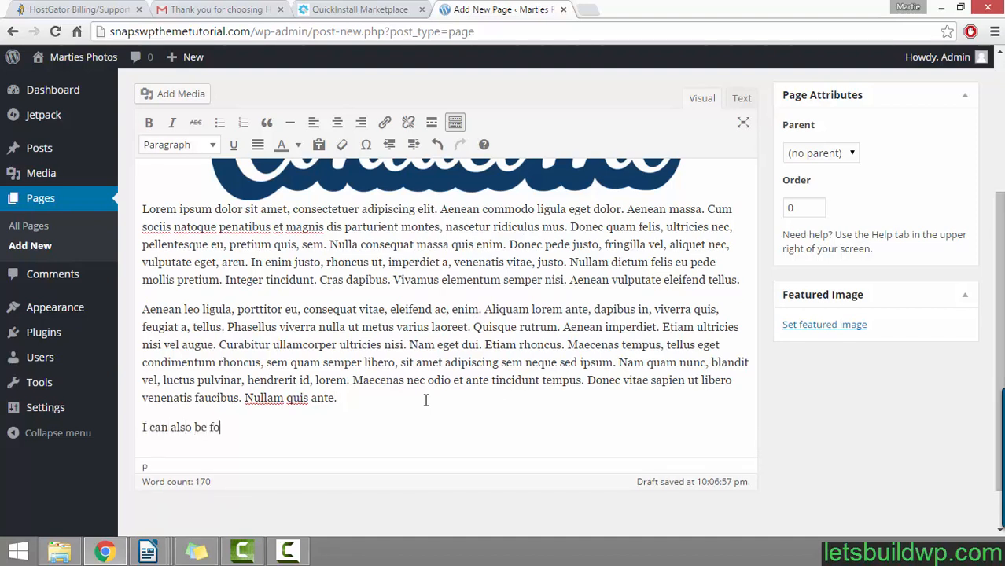
type("und on Facebook.")
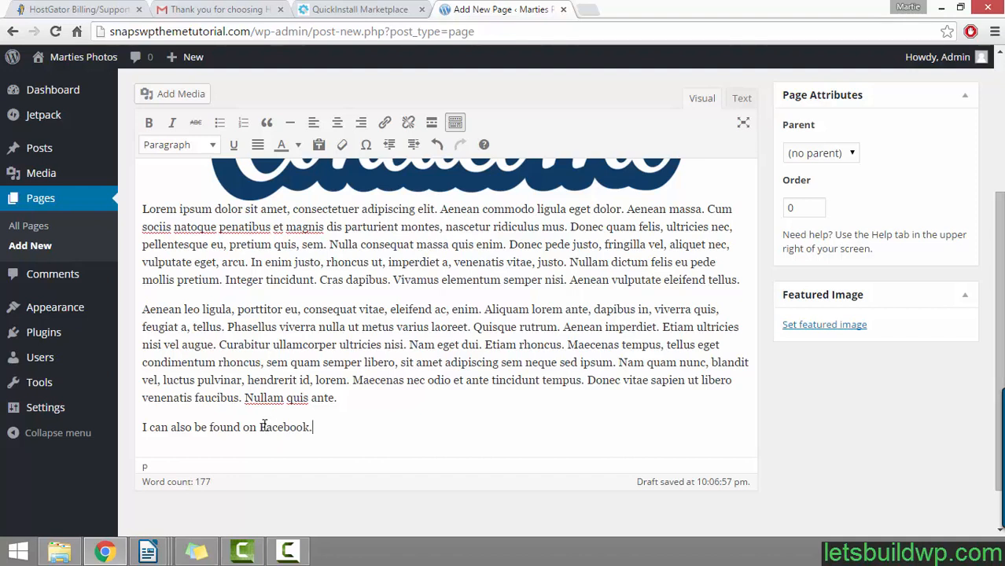
left_click_drag(261, 428, 310, 427)
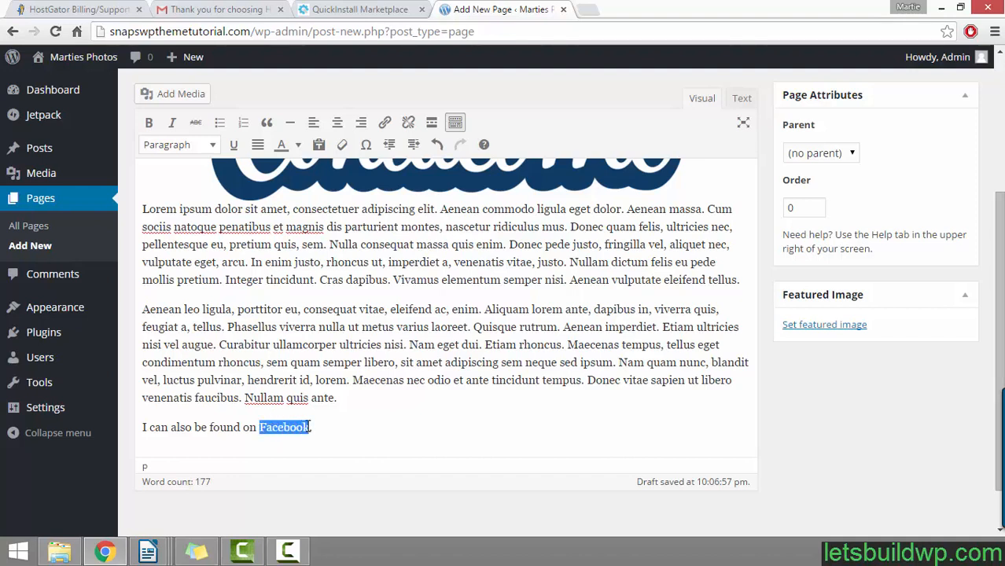
left_click(384, 126)
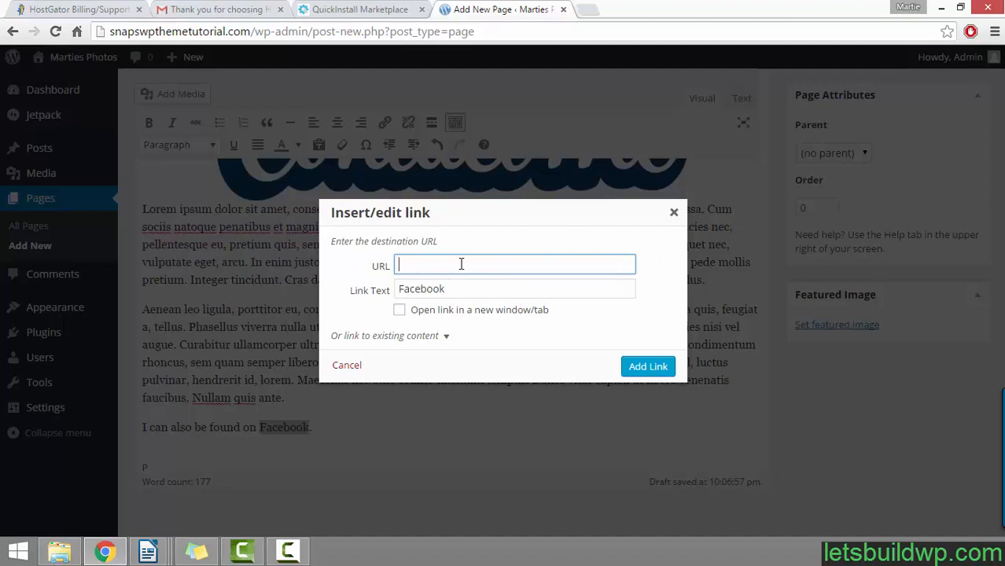
type("http://facebook.com")
key("Tab")
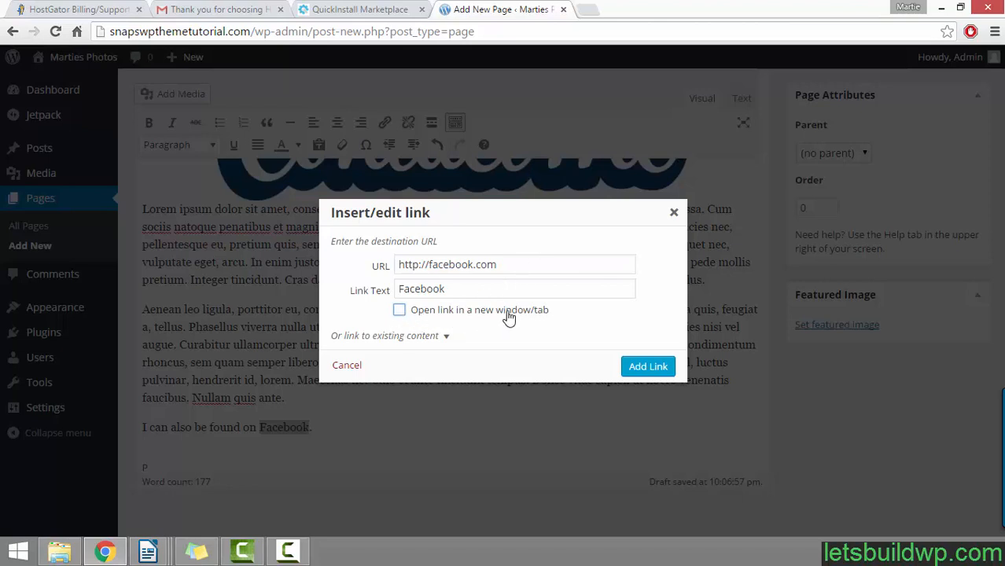
left_click(400, 309)
left_click(648, 368)
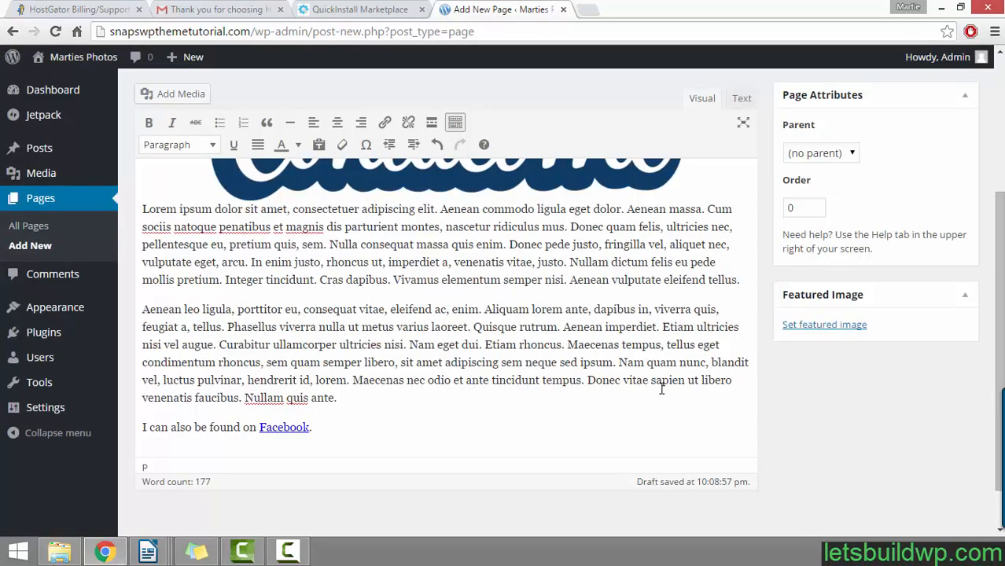
- Preview the Get In Contact! page, test its Facebook link, and close the linked site and the preview
scroll(669, 378, "up", 3)
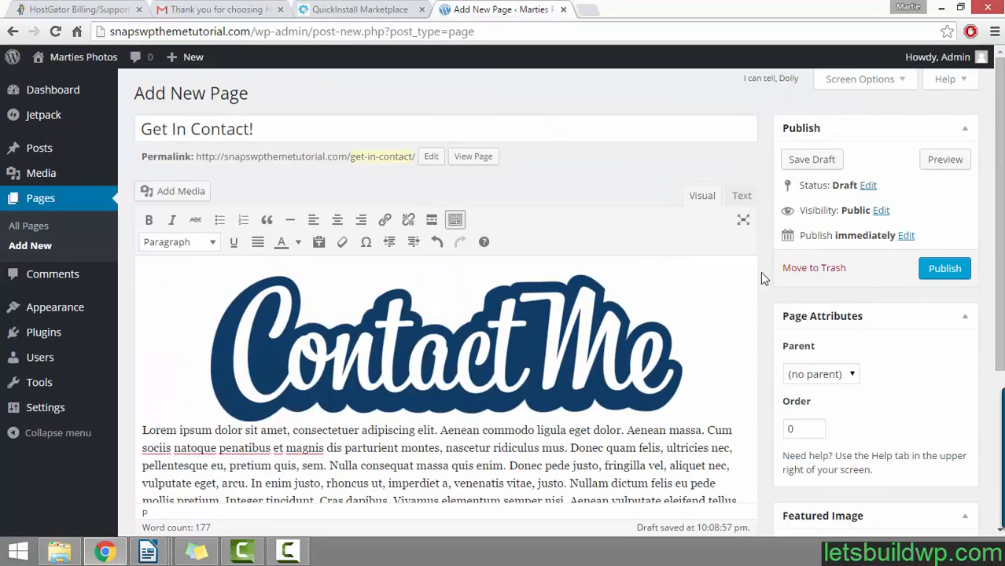
left_click(950, 161)
scroll(726, 191, "down", 10)
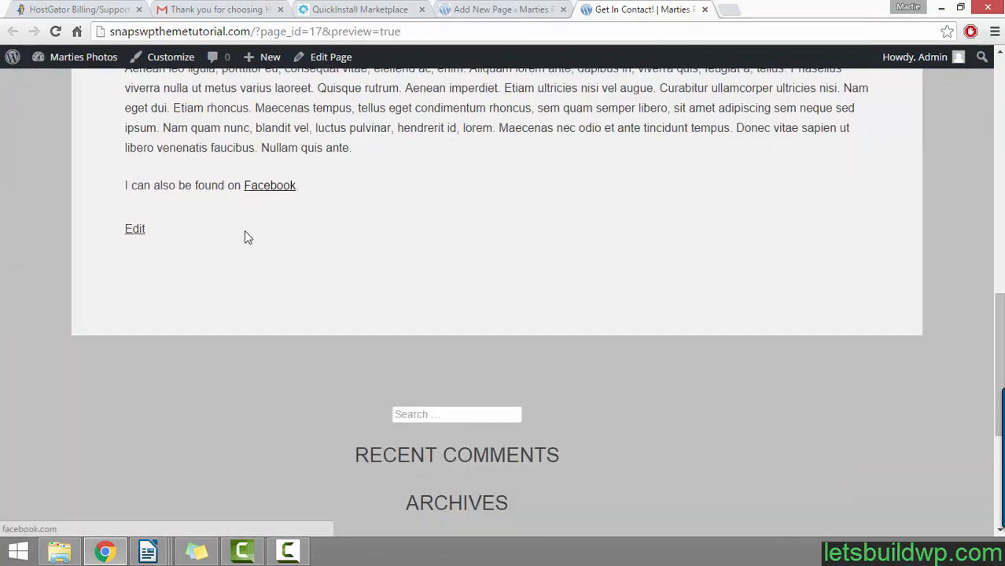
left_click(268, 188)
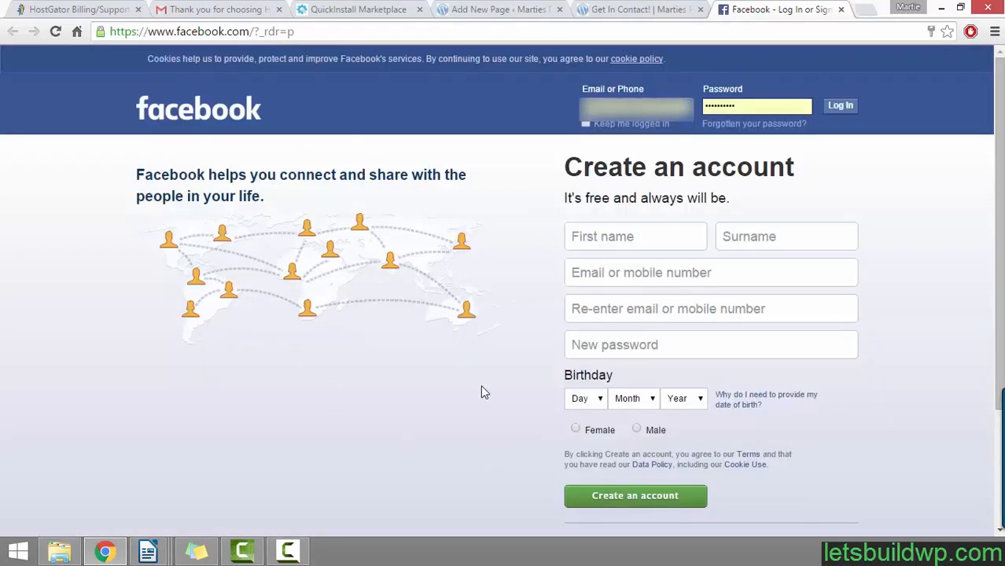
left_click(842, 10)
scroll(353, 358, "up", 3)
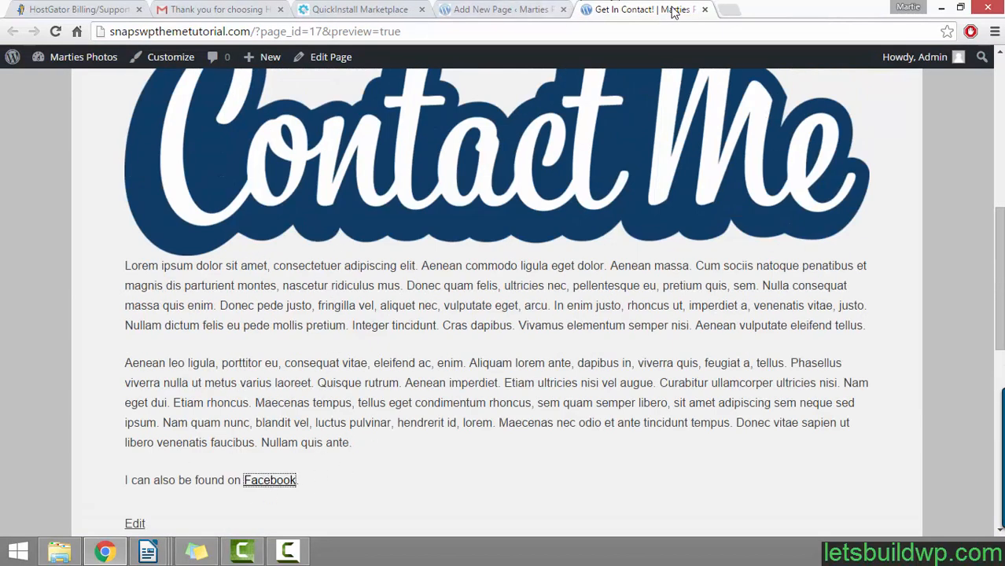
left_click(705, 10)
scroll(295, 430, "down", 3)
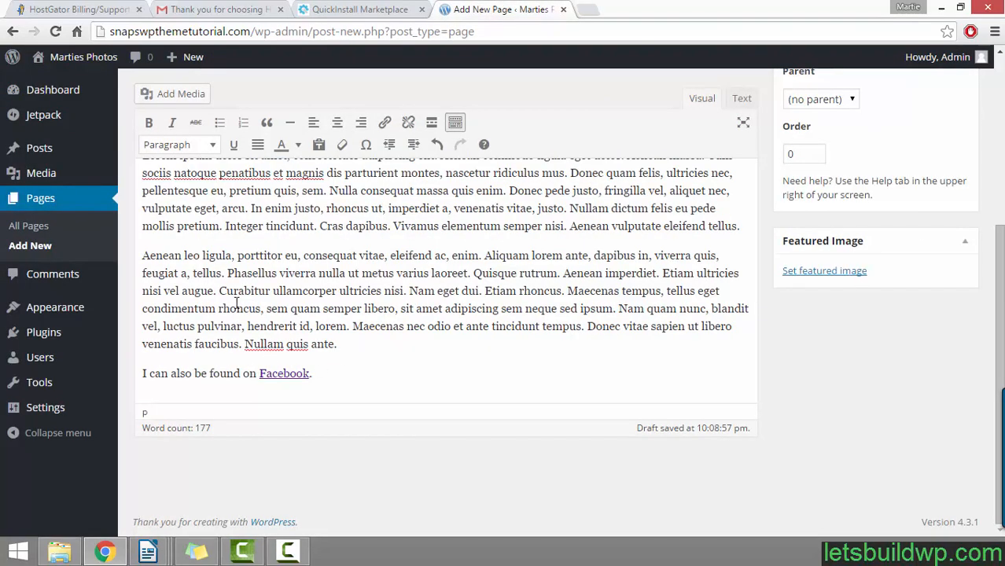
left_click(386, 123)
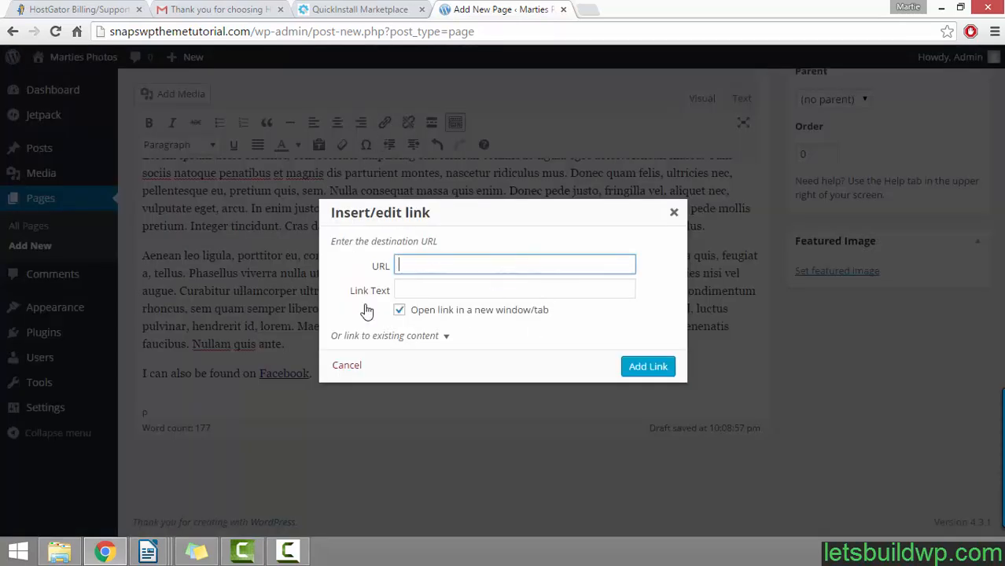
left_click(674, 213)
scroll(504, 376, "up", 3)
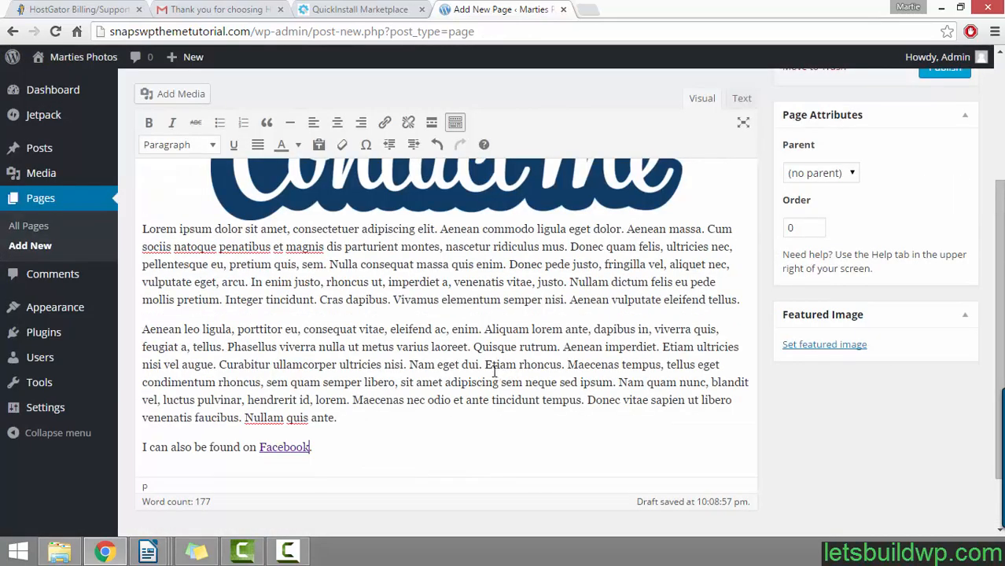
scroll(439, 413, "down", 3)
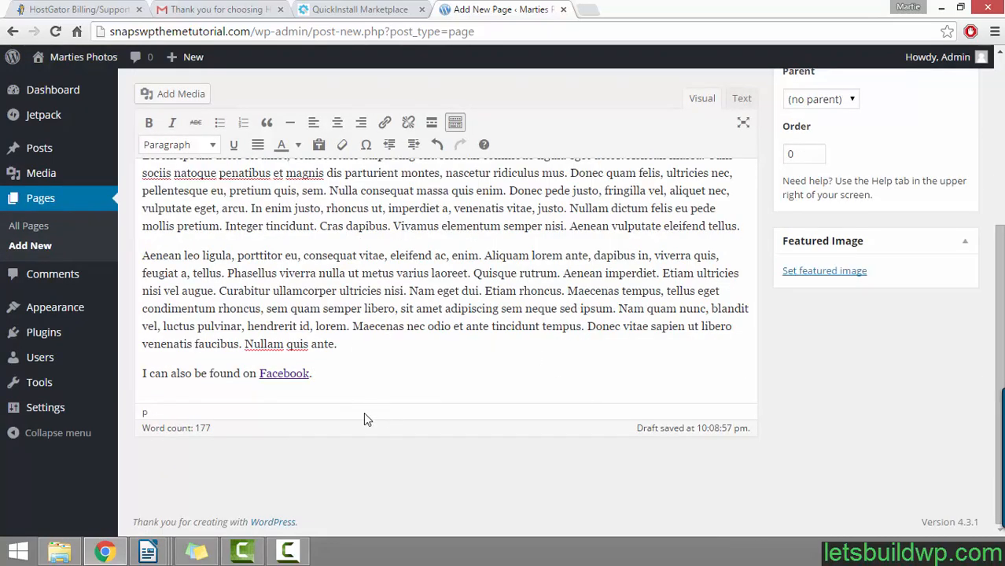
- Publish the Get In Contact! page and view the live home page with its navigation menu
scroll(512, 383, "up", 2)
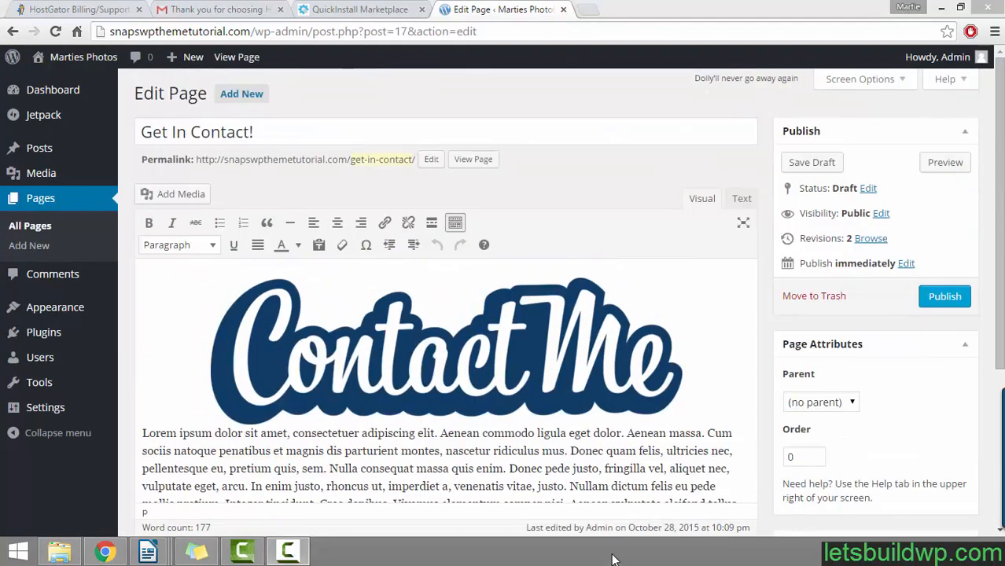
left_click(940, 304)
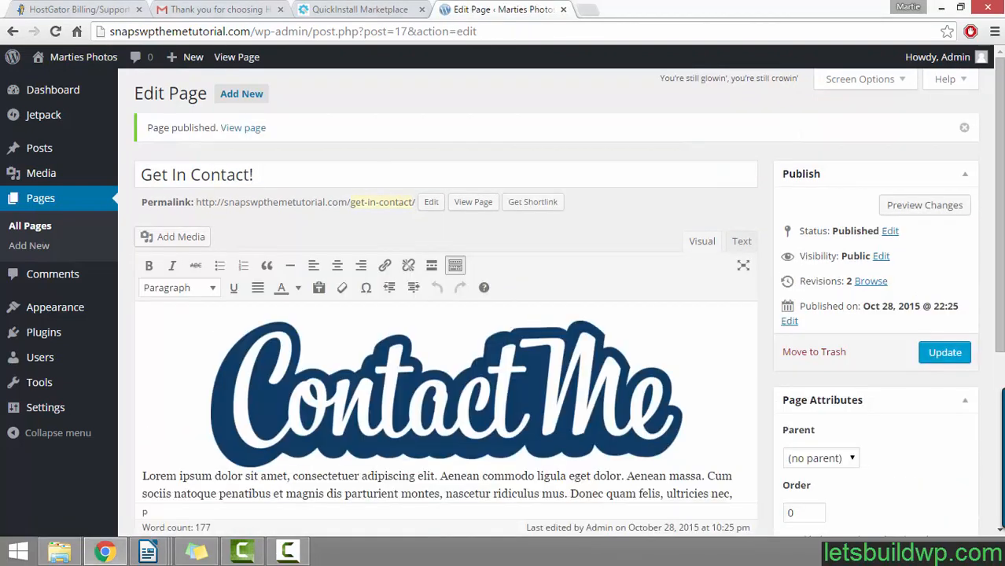
left_click(85, 57)
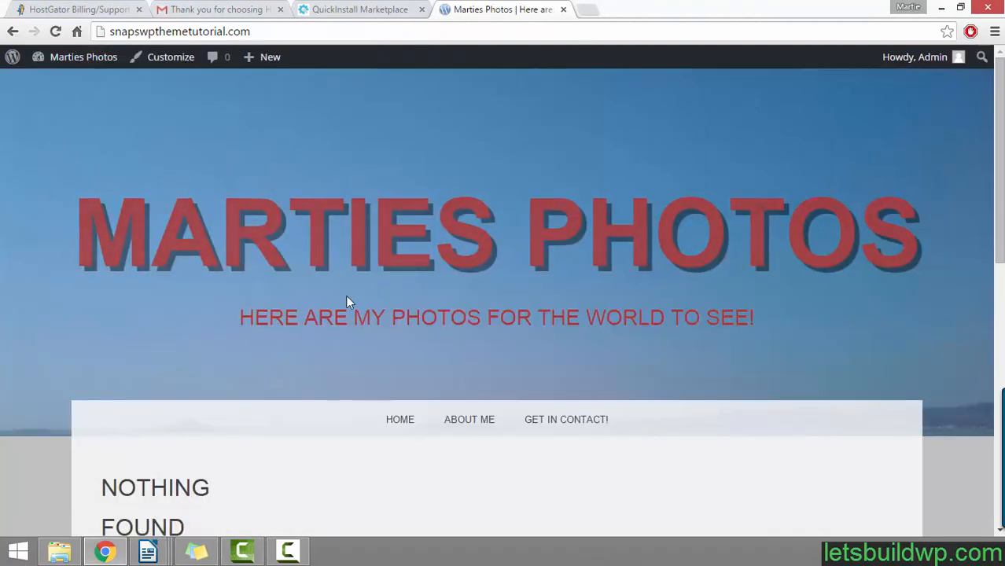
scroll(347, 298, "down", 3)
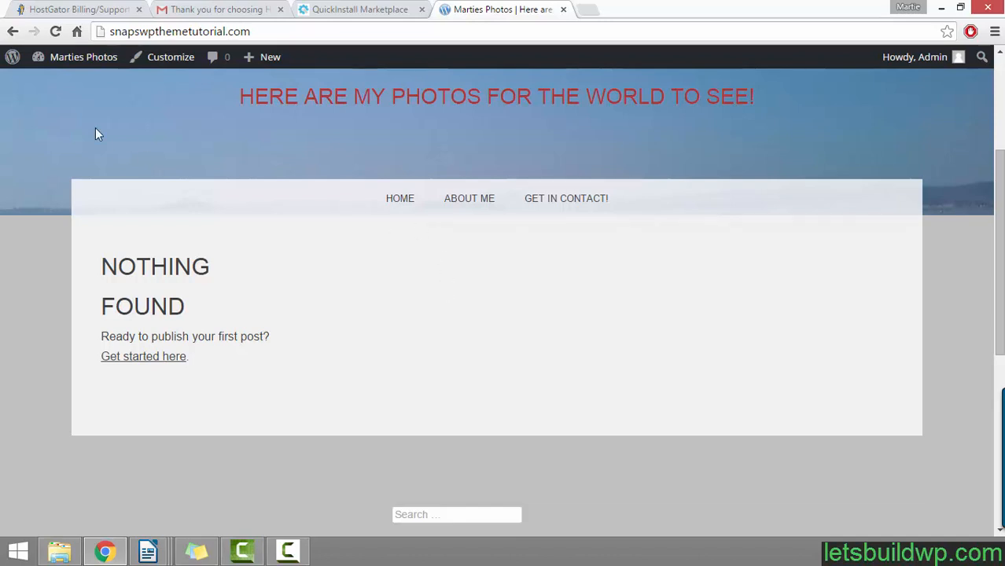
- Create a new navigation menu named "Main Menu" in the site's appearance settings
left_click(79, 58)
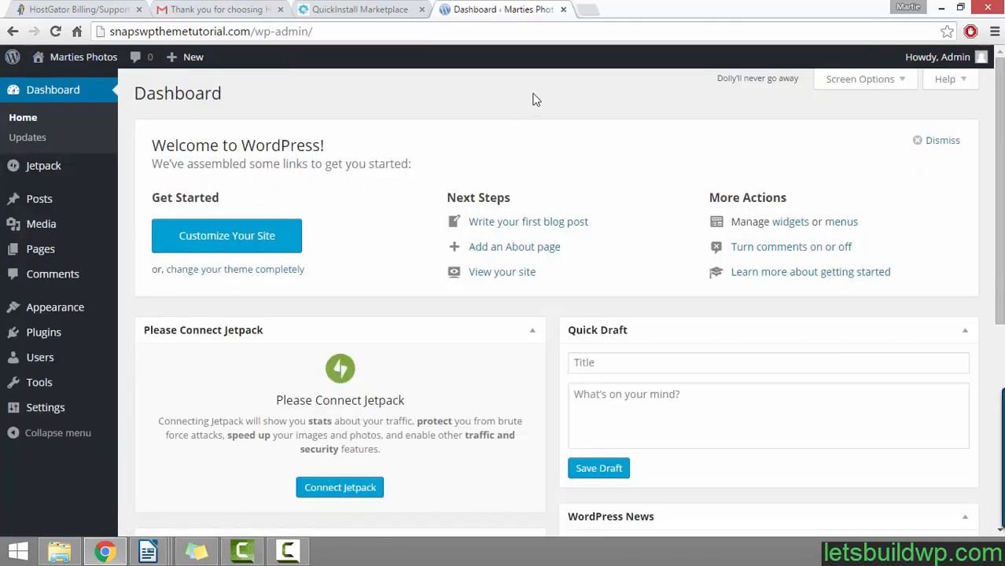
left_click(63, 310)
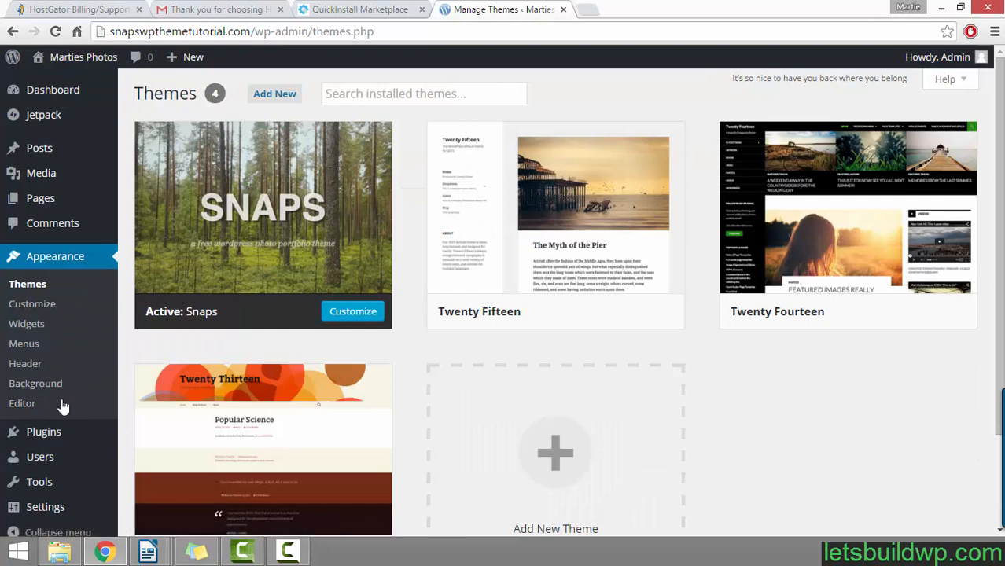
left_click(26, 344)
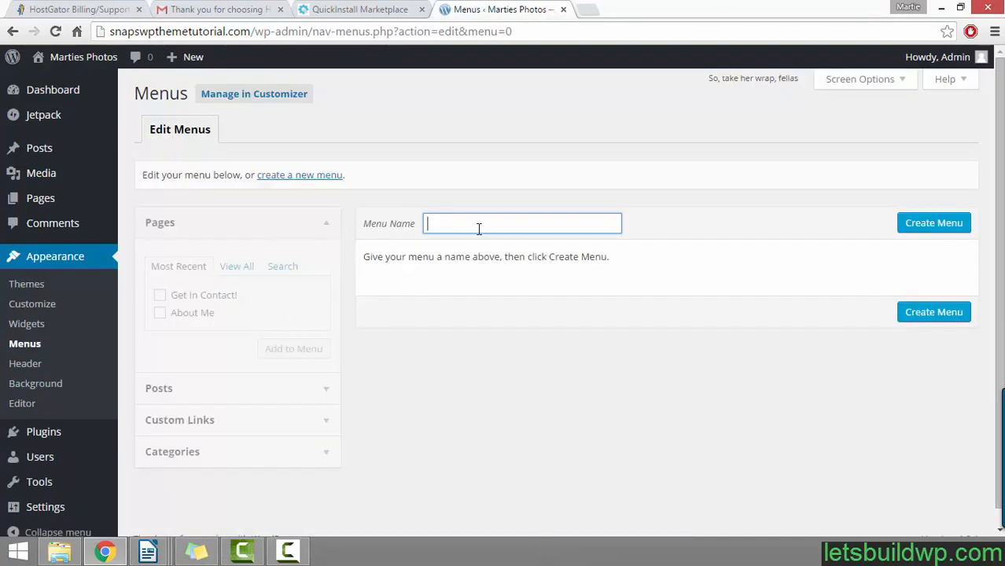
type("Main Menu")
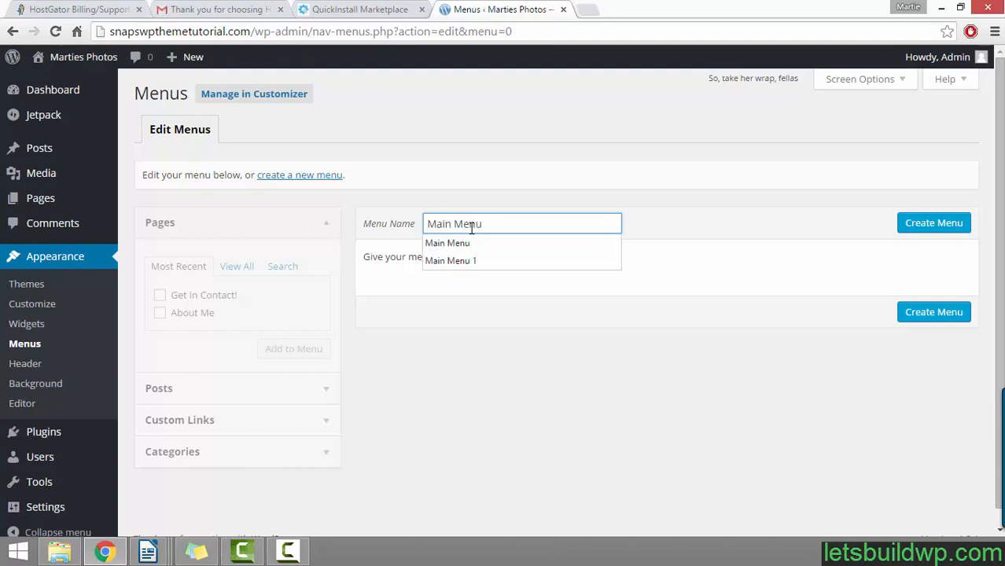
left_click(657, 205)
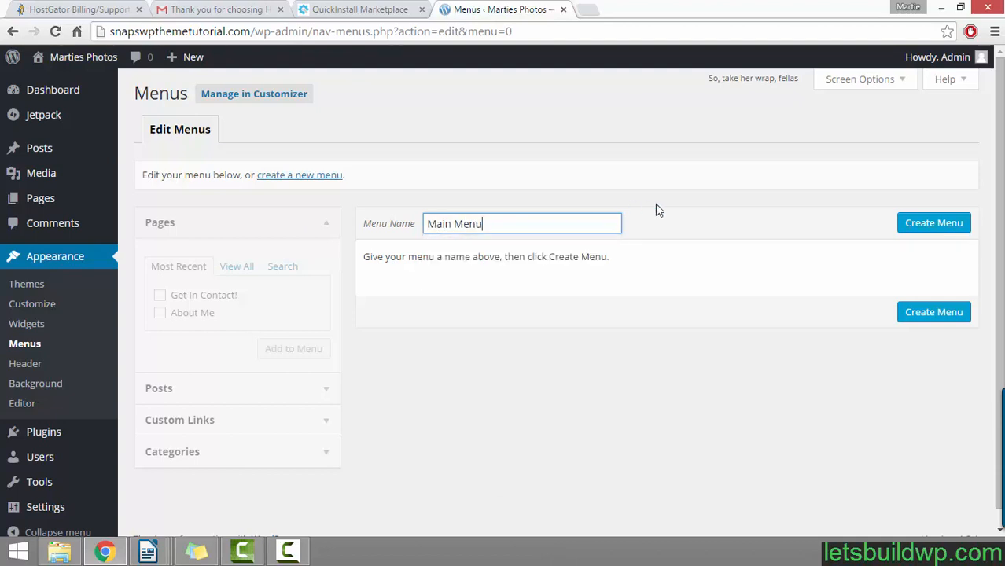
left_click(930, 222)
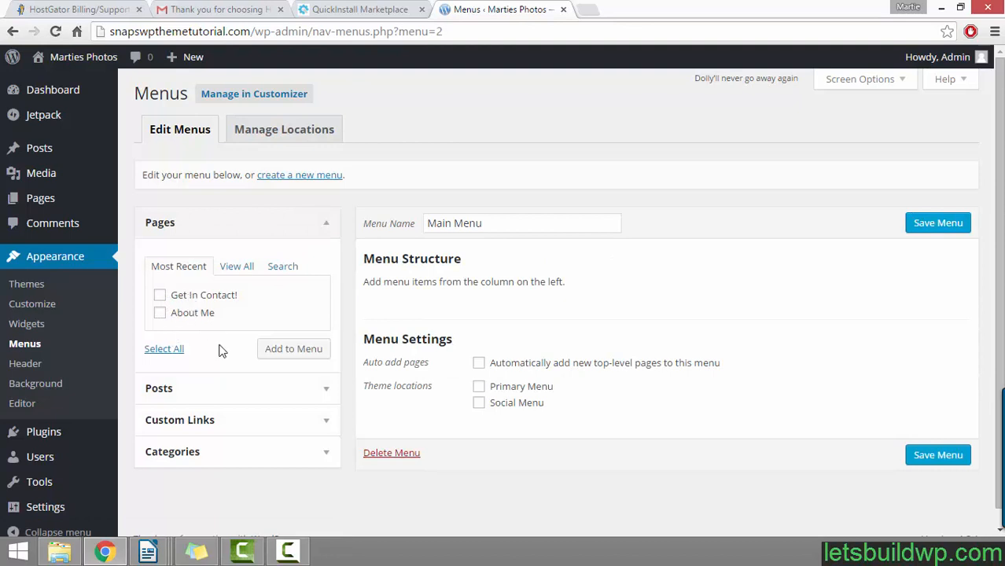
- Look through the Posts, Custom Links and Categories sources available for menu items
left_click(300, 399)
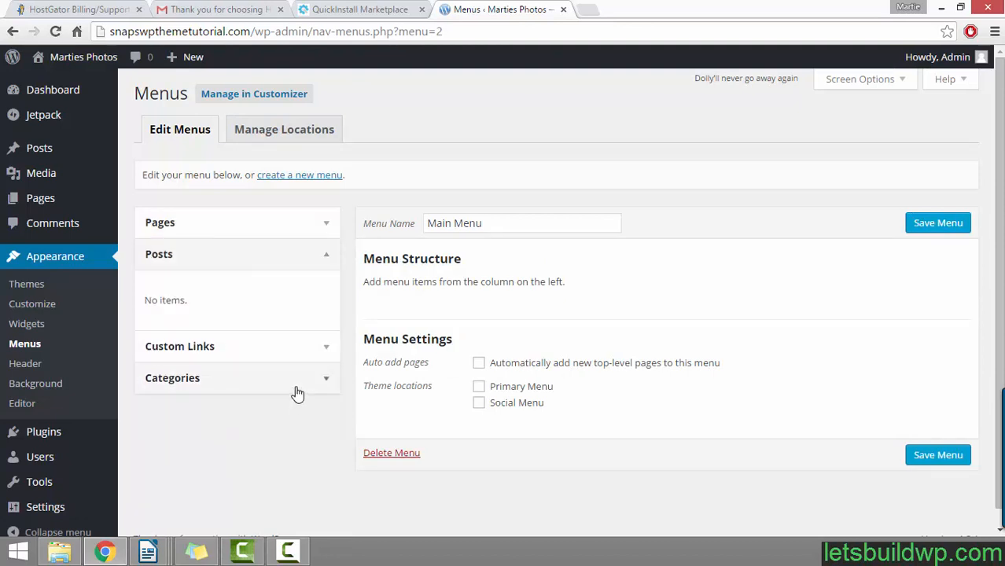
left_click(320, 355)
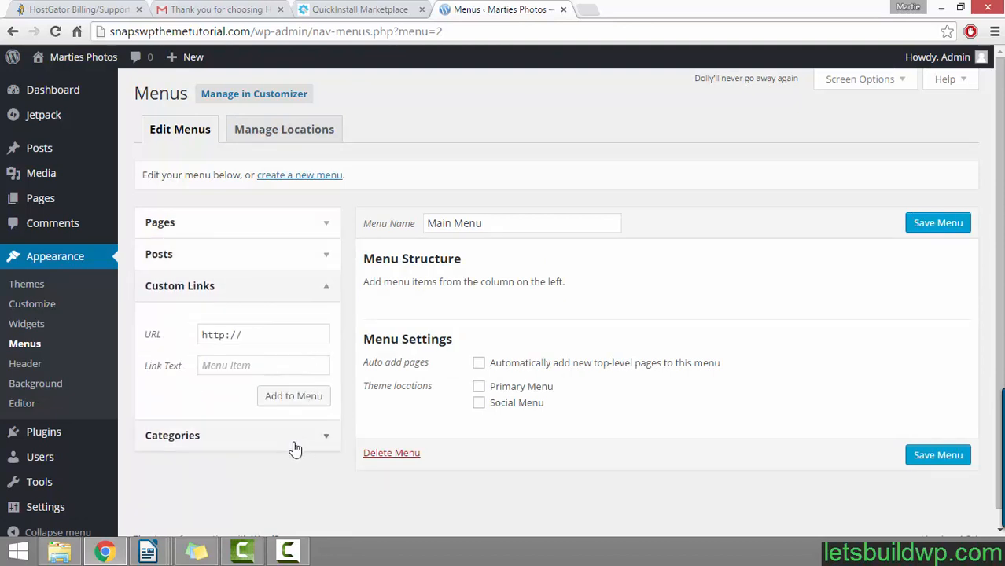
left_click(295, 448)
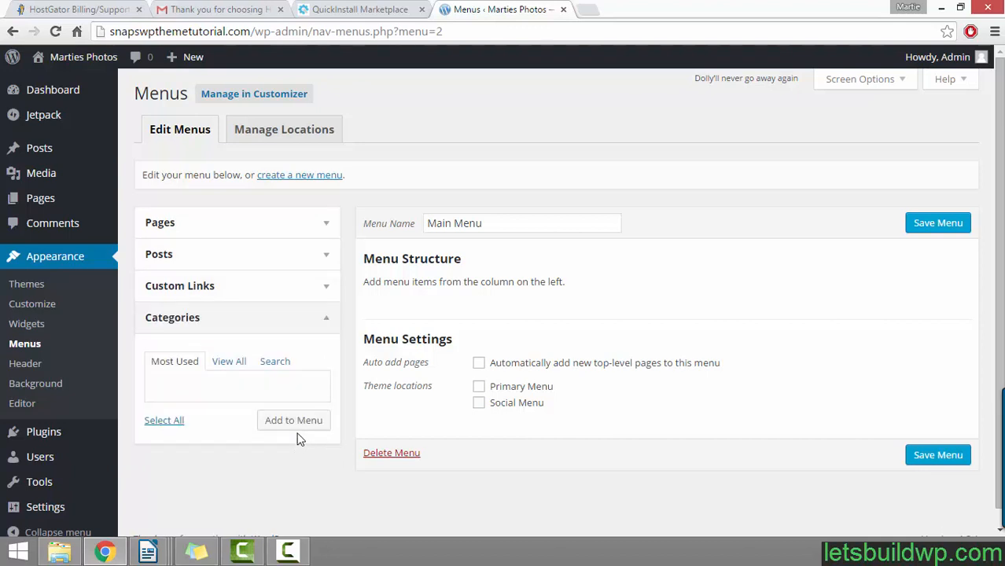
- Add the Get In Contact! and About Me pages to Main Menu
left_click(314, 223)
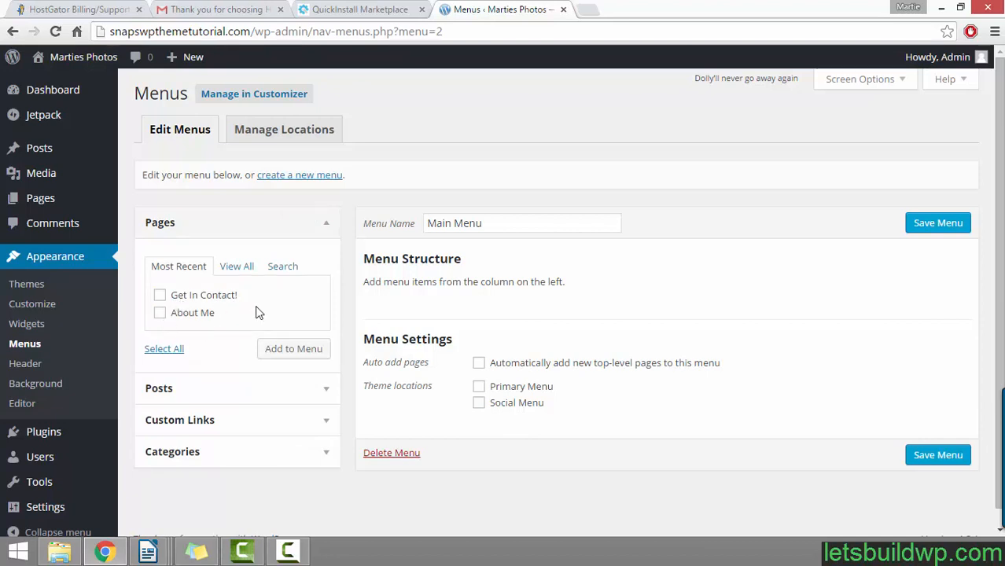
left_click(160, 296)
left_click(160, 314)
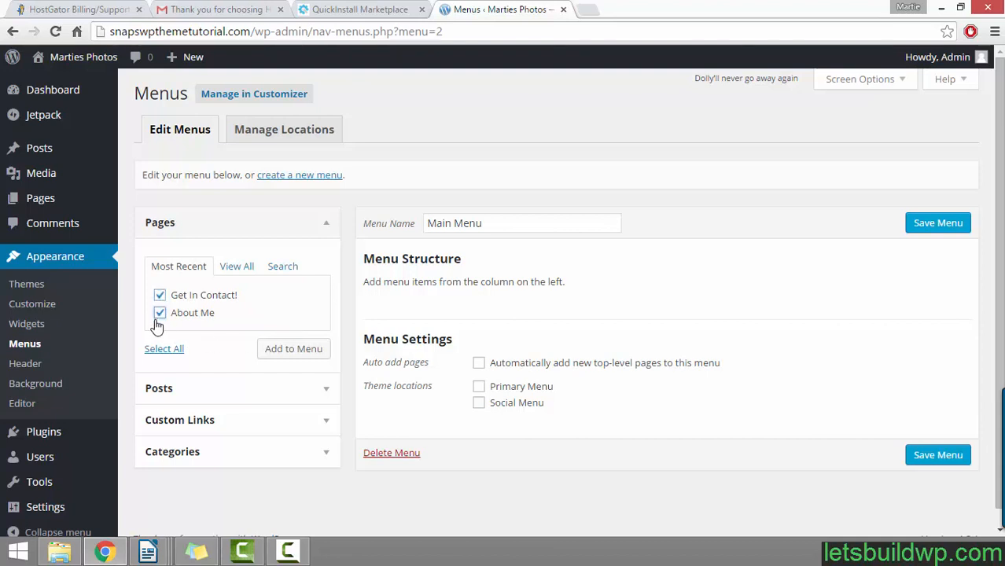
left_click(308, 360)
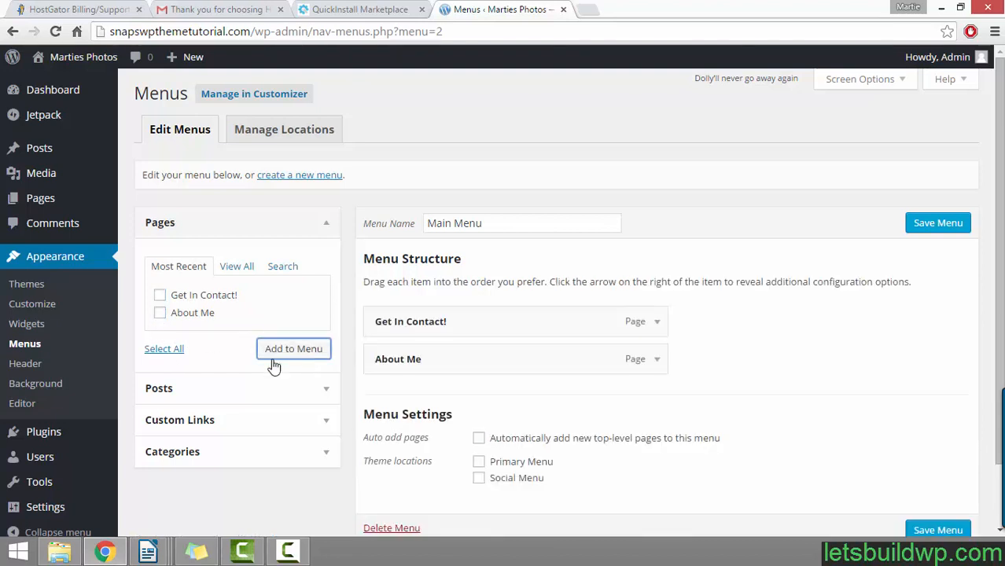
- Review the Posts and Custom Links sources again for further menu items
left_click(190, 398)
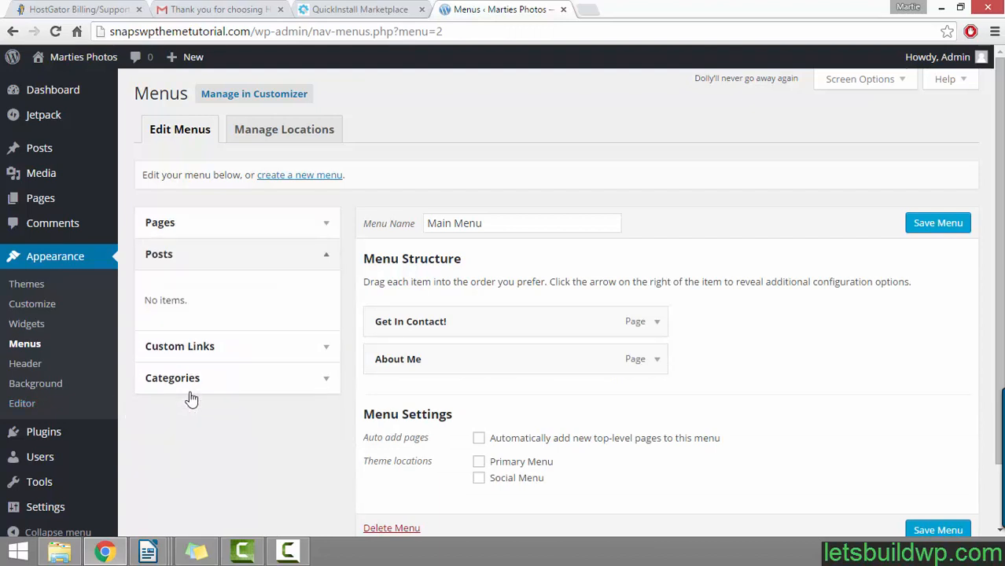
left_click(224, 358)
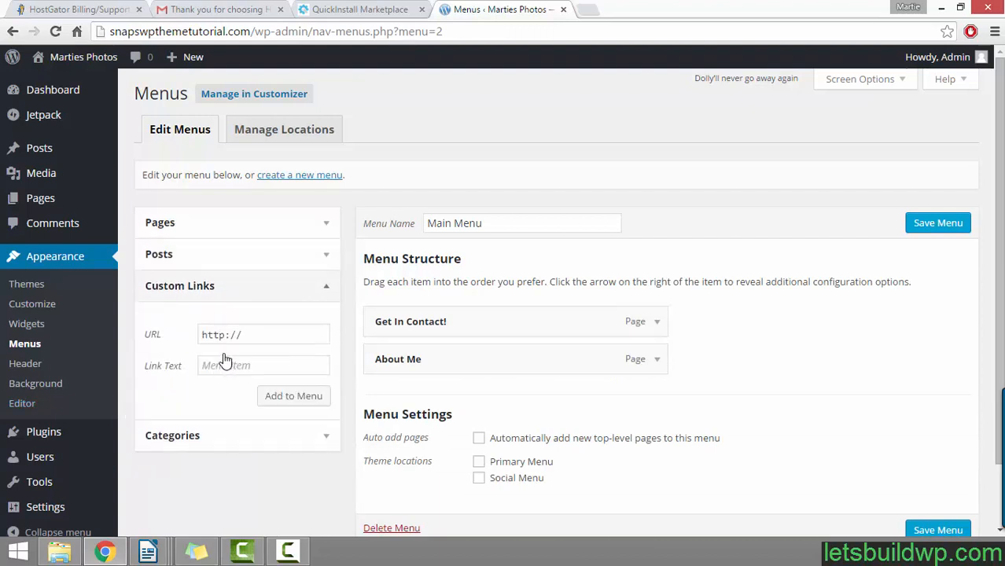
left_click(289, 288)
left_click(310, 264)
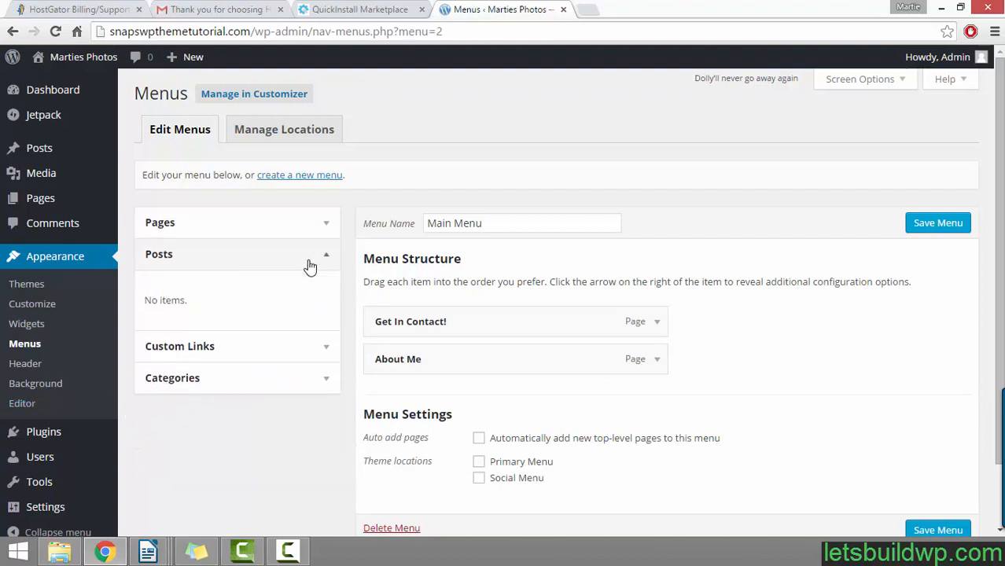
- Hide the Posts source through the menu editor's screen options and show it again
left_click(888, 87)
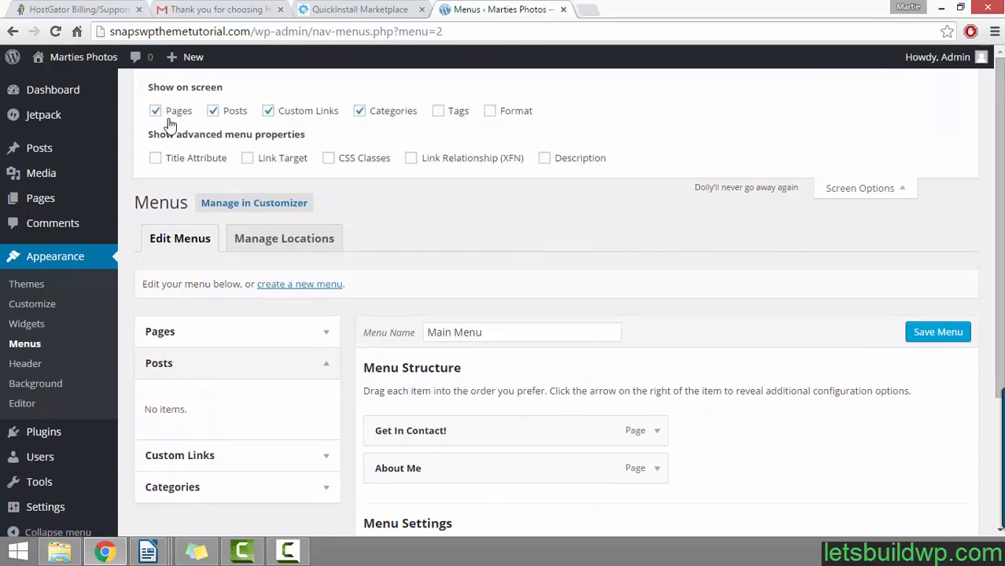
left_click(214, 111)
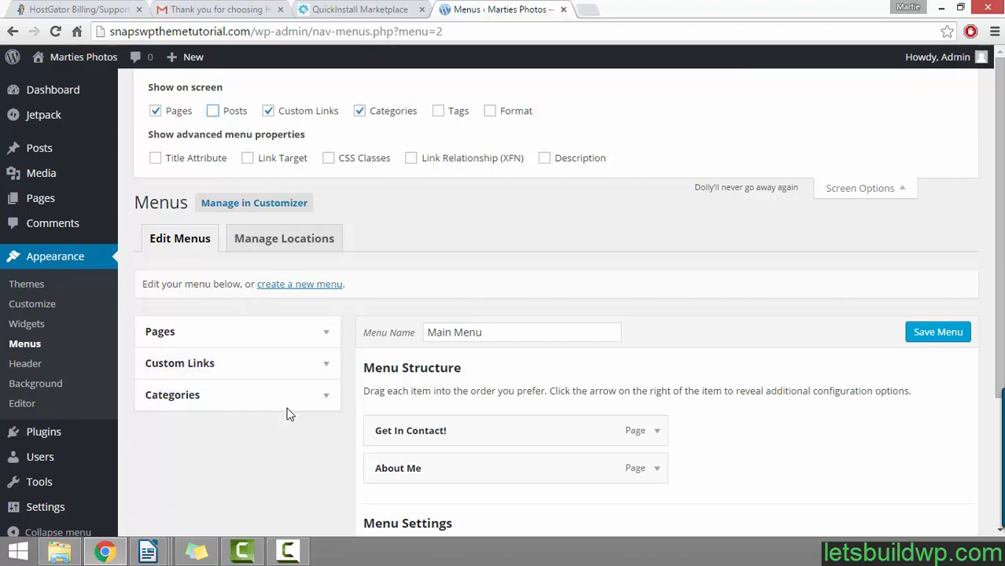
left_click(214, 111)
left_click(842, 195)
left_click(326, 223)
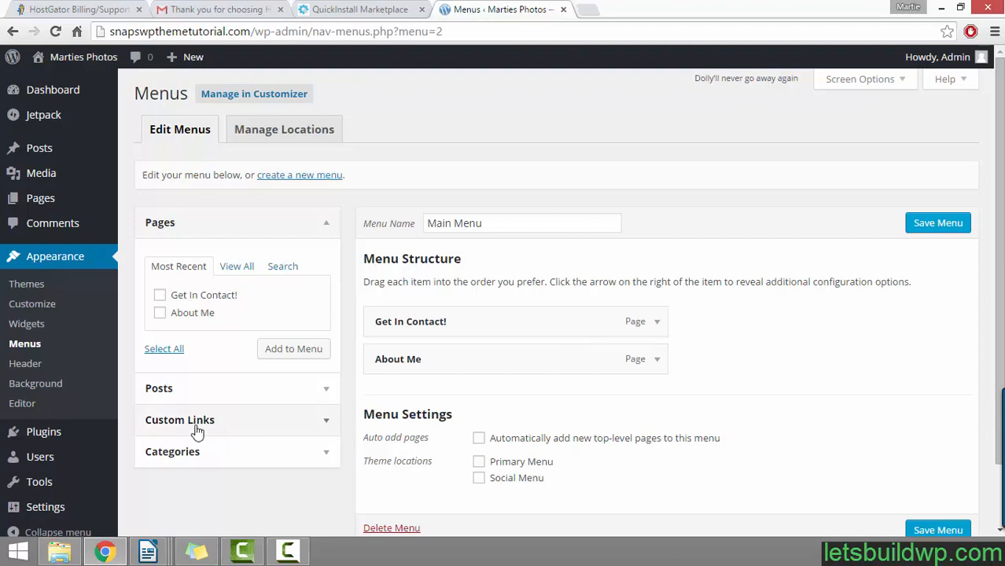
left_click(257, 426)
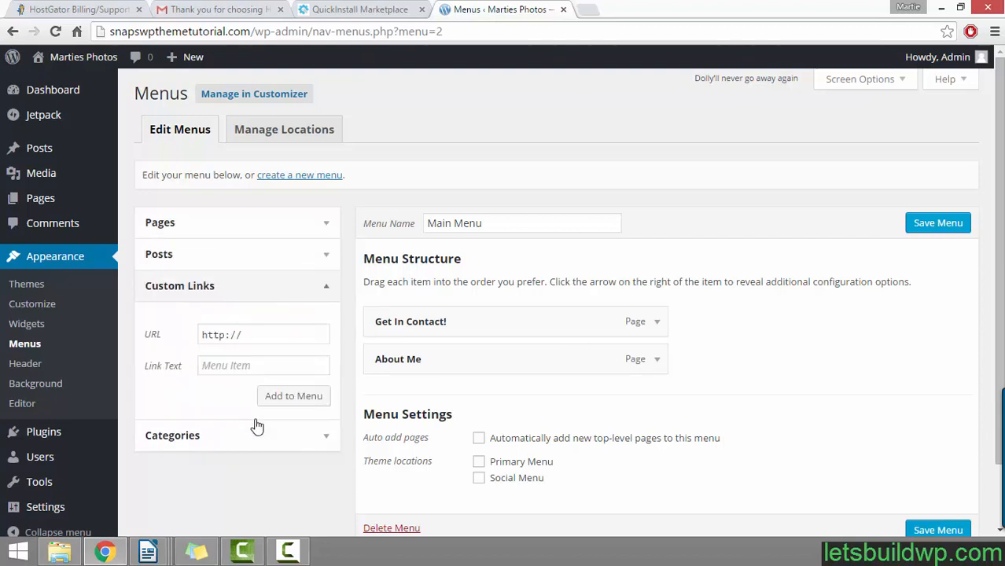
left_click(257, 368)
left_click(257, 329)
left_click(265, 333)
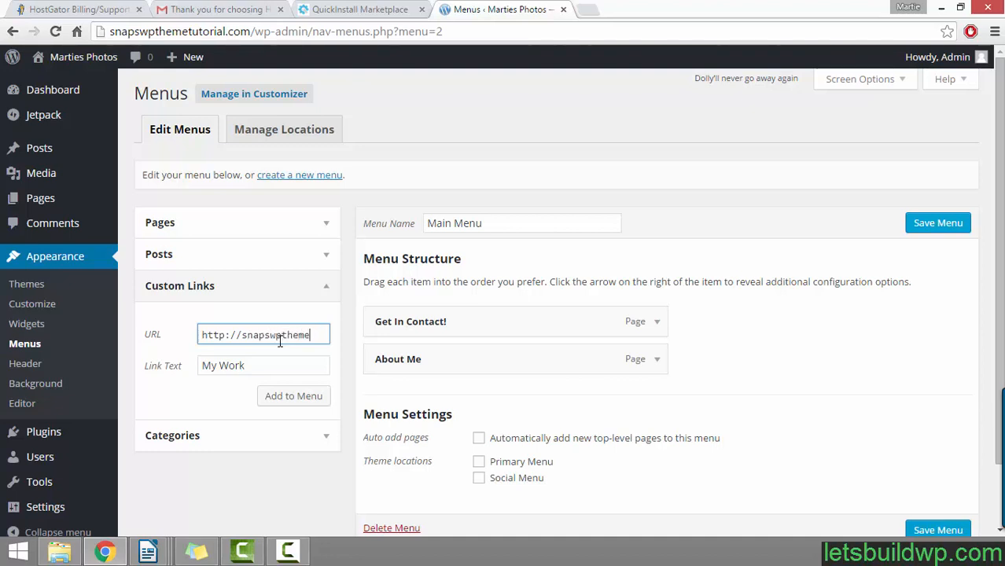
type("utorial.com")
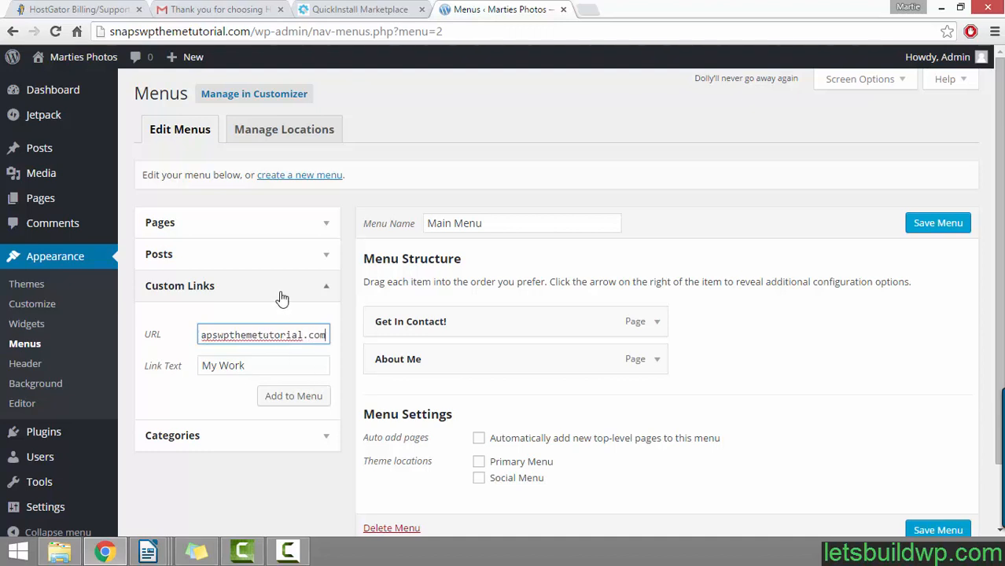
- Check the custom link's URL and link text, and add the link to Main Menu
left_click_drag(273, 337, 113, 354)
left_click(240, 334)
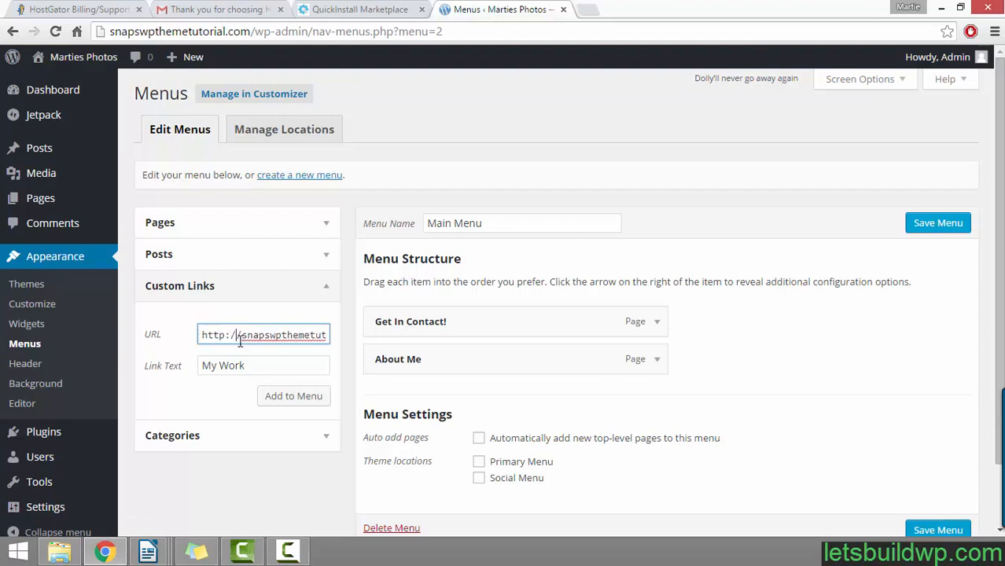
left_click_drag(244, 337, 306, 341)
left_click(307, 340)
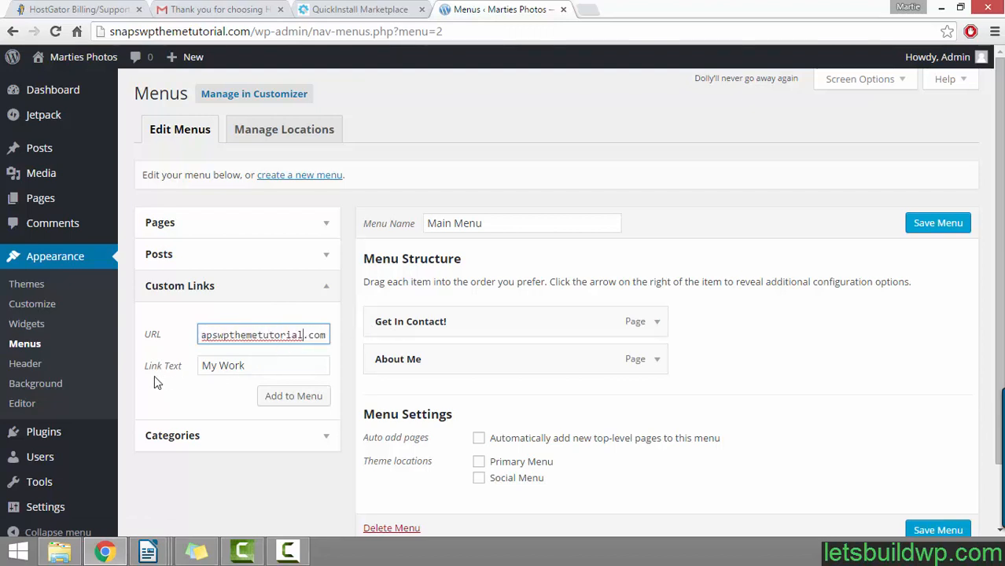
left_click_drag(258, 370, 194, 368)
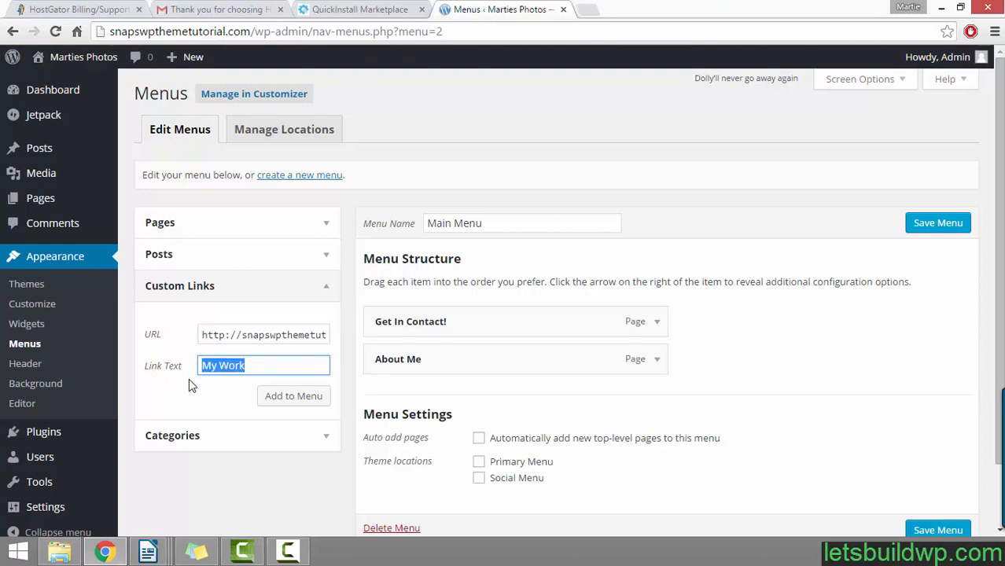
left_click(291, 401)
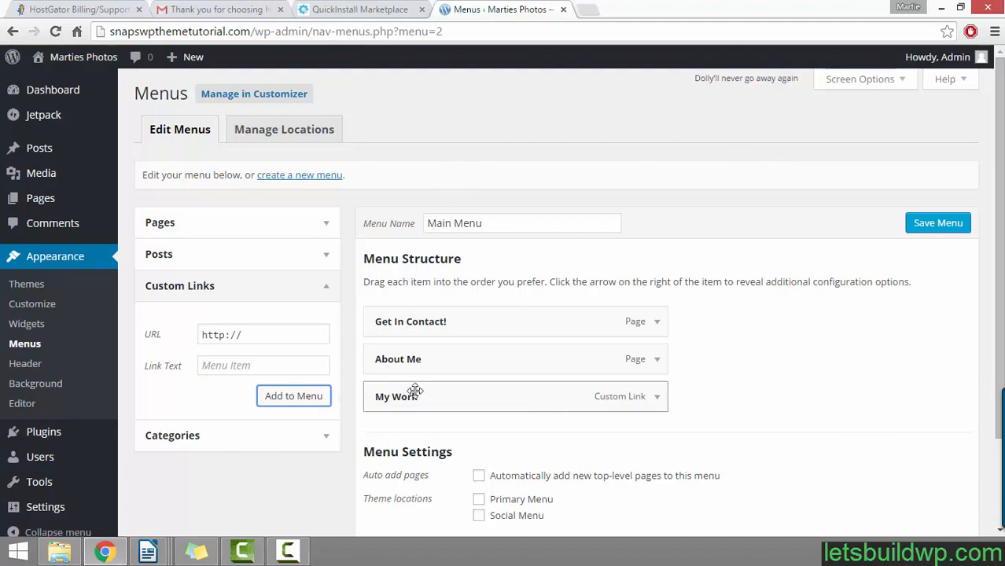
- Reorder Main Menu as My Work, About Me, Get In Contact!, trying About Me as a sub item and restoring its level
left_click_drag(514, 392, 494, 318)
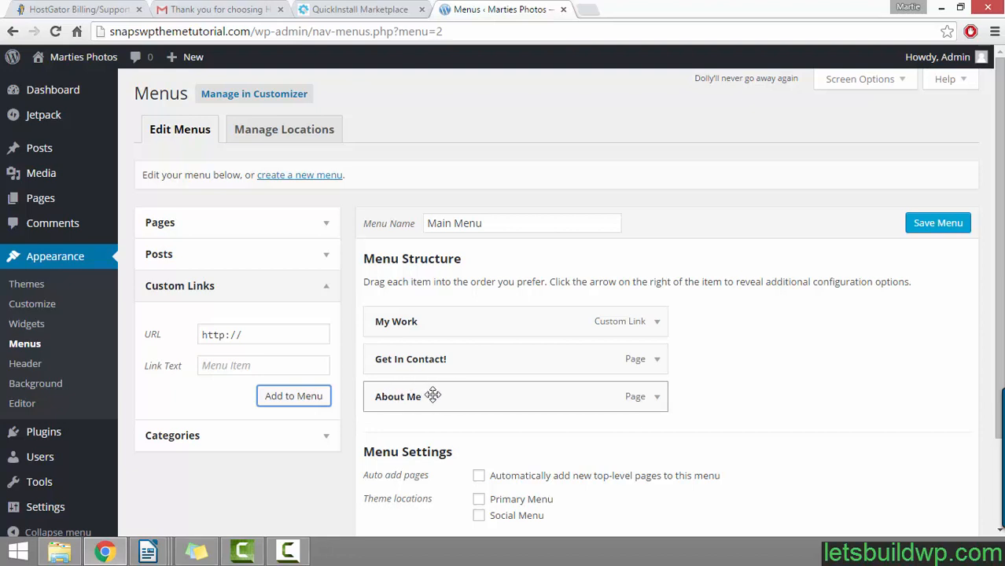
left_click_drag(451, 400, 402, 364)
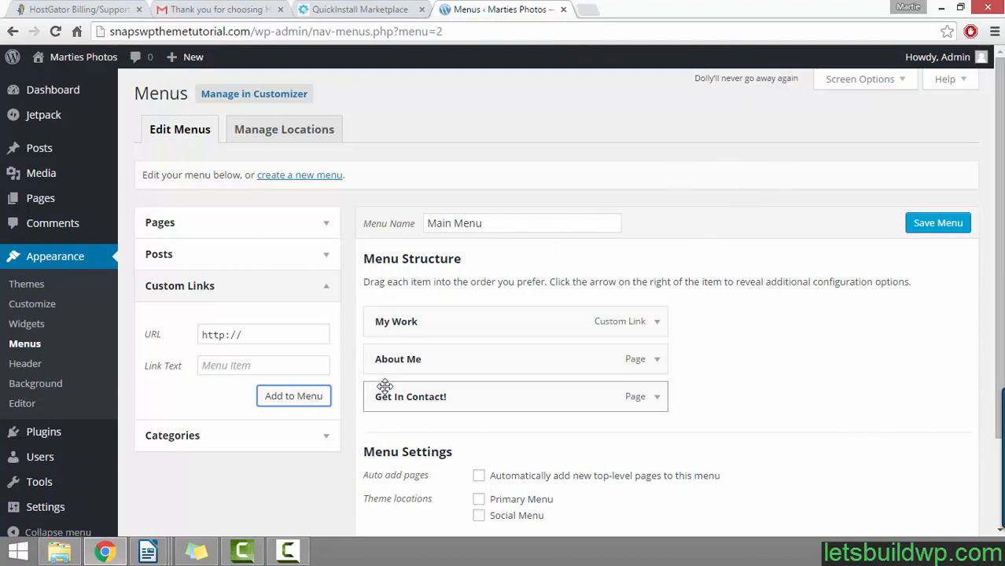
left_click_drag(386, 358, 408, 360)
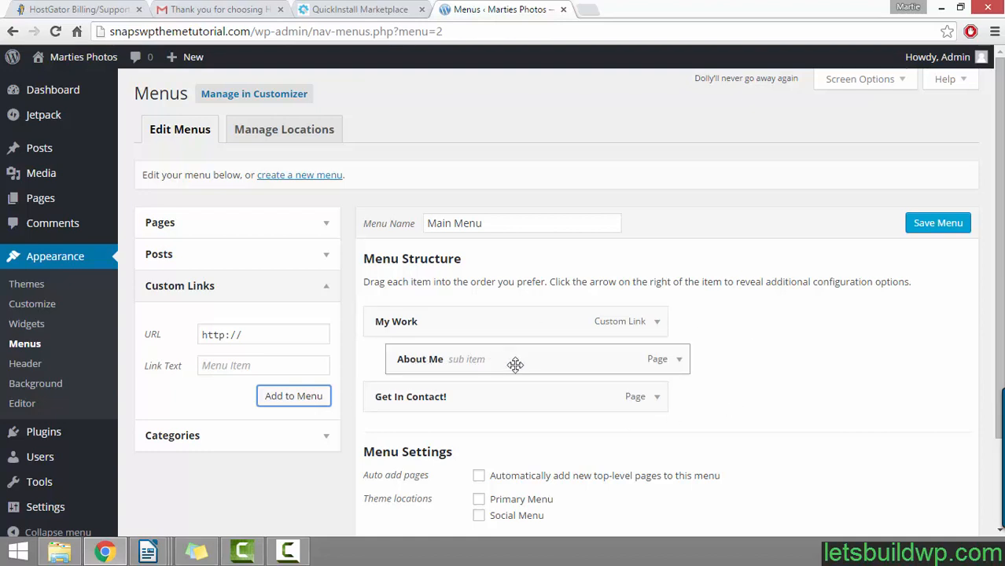
left_click_drag(503, 365, 389, 346)
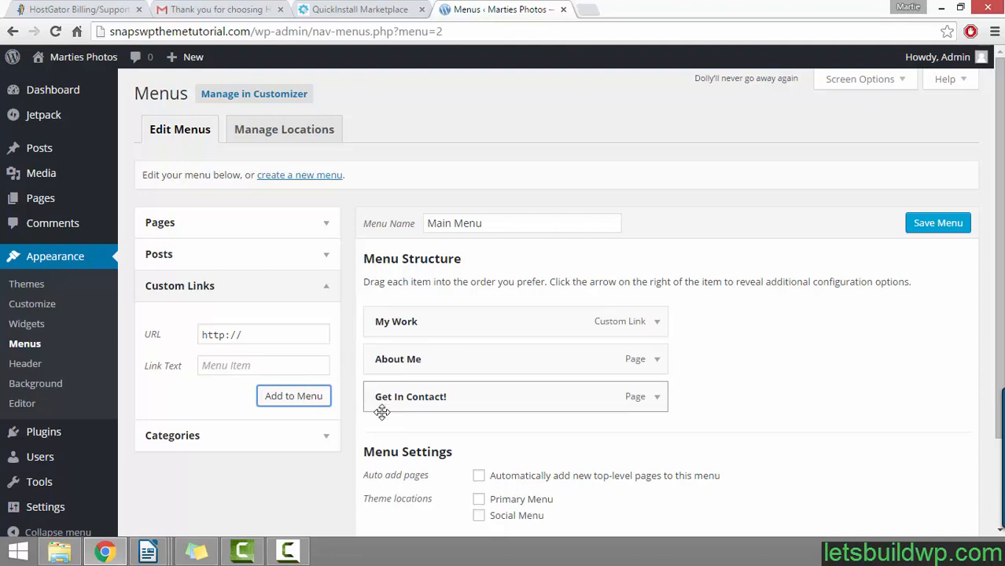
- Assign Main Menu to the Primary Menu theme location and save the menu
scroll(728, 334, "down", 3)
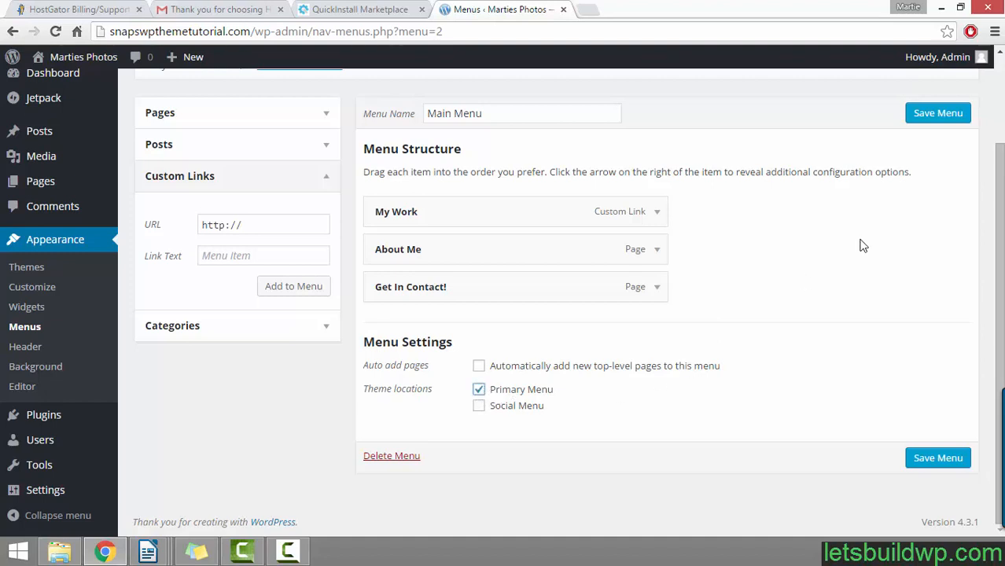
left_click(932, 115)
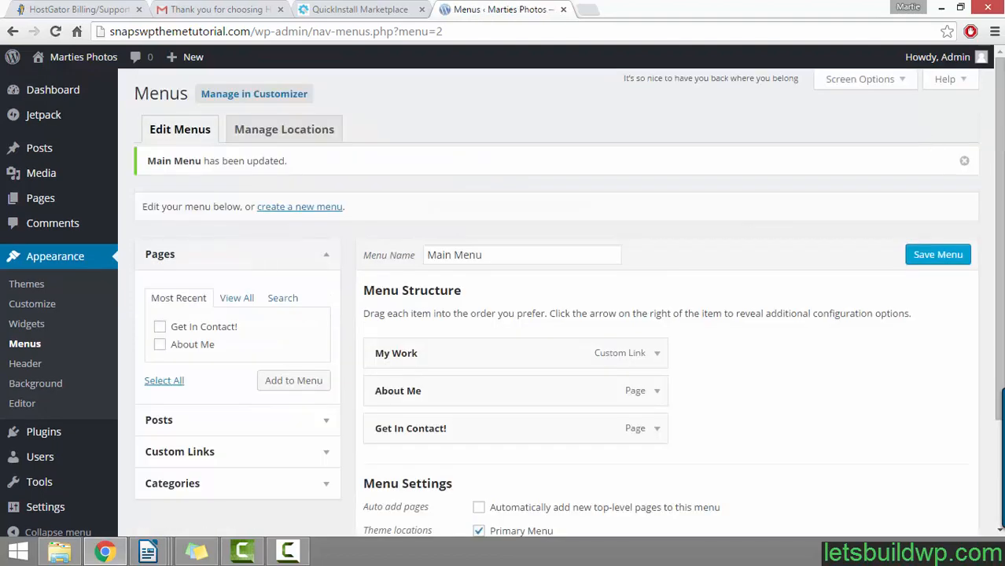
- View the live site, open About Me and Get In Contact! from its navigation menu, and look through the contact page
left_click(92, 58)
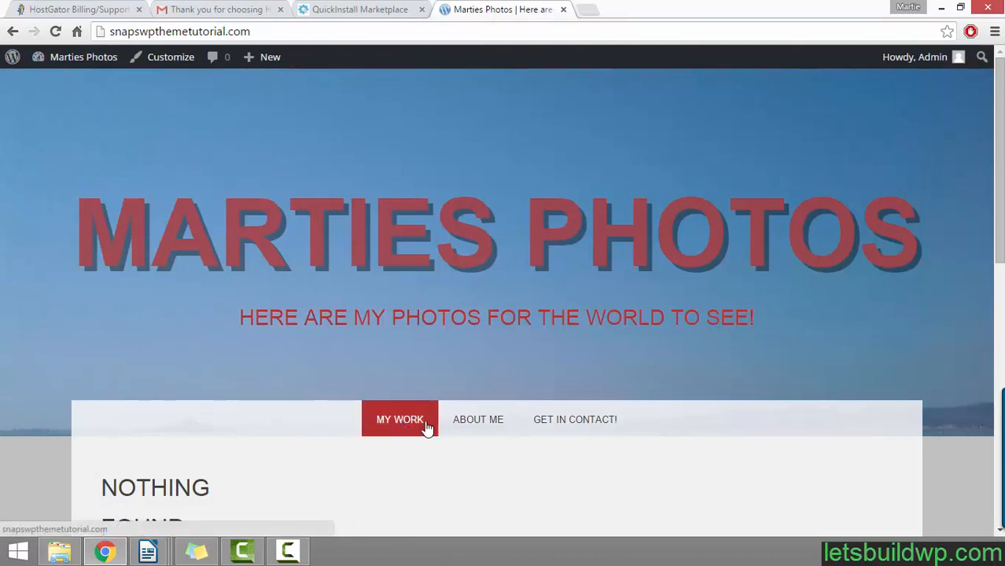
left_click(482, 420)
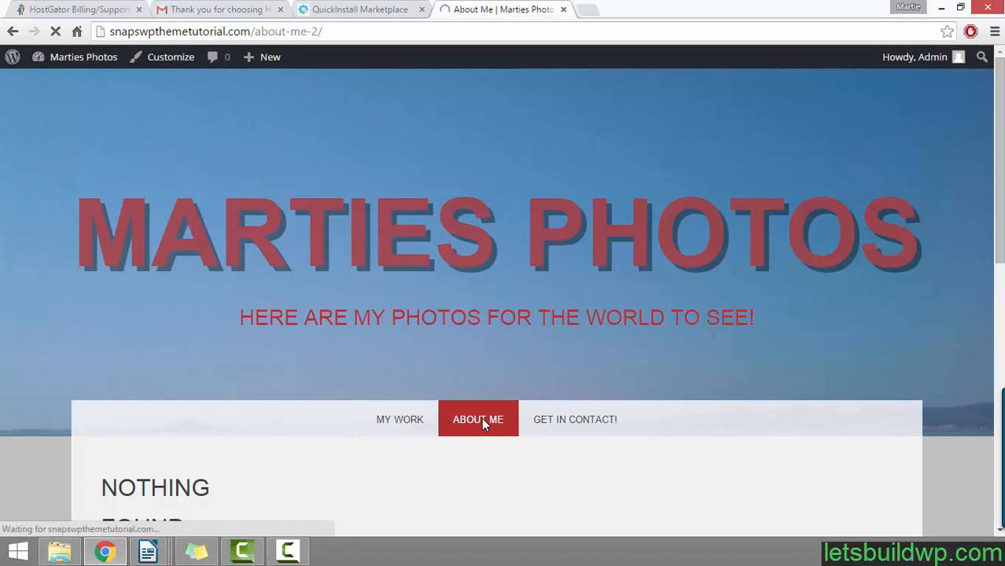
left_click(570, 427)
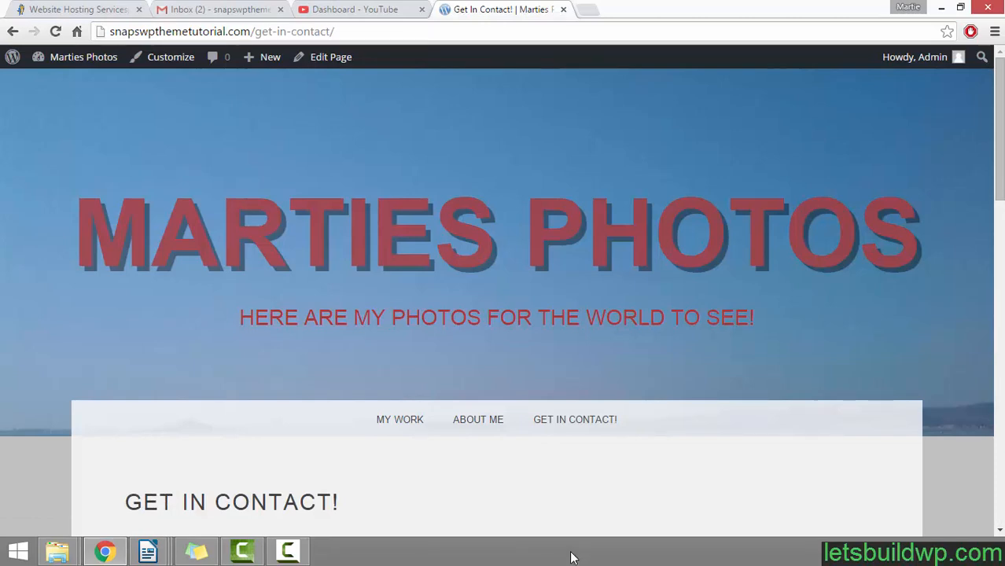
scroll(545, 470, "down", 5)
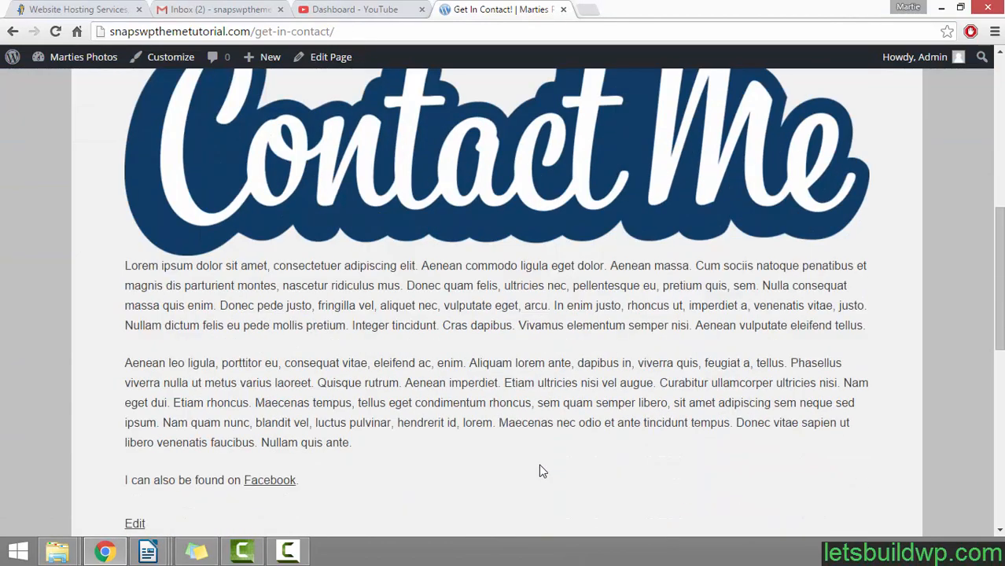
scroll(539, 471, "up", 5)
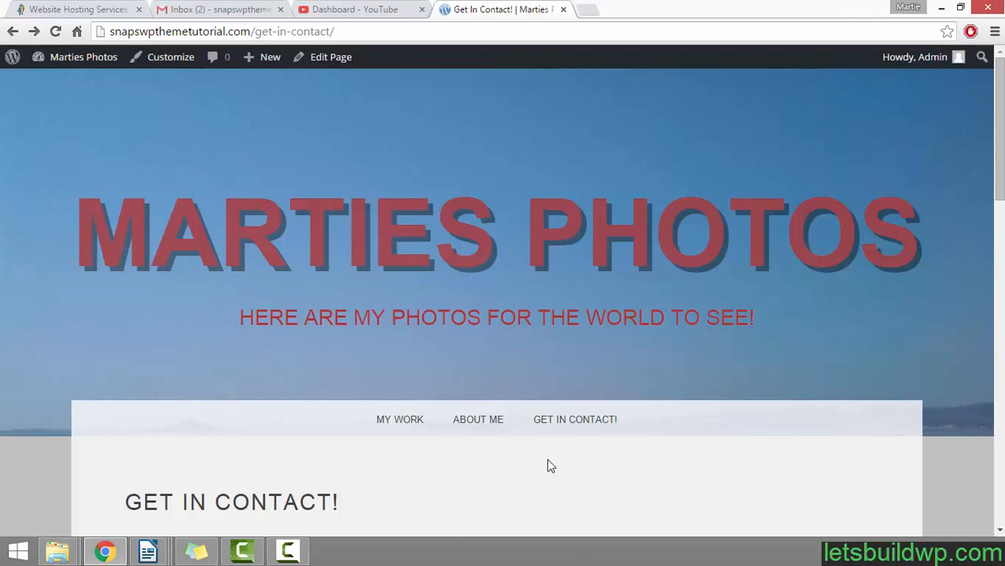
scroll(550, 465, "down", 7)
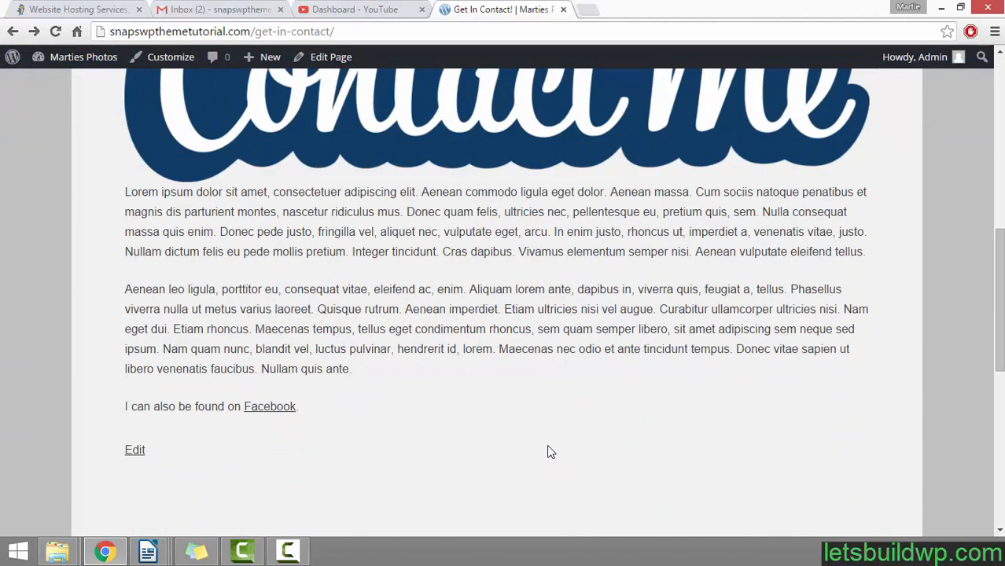
scroll(550, 450, "up", 8)
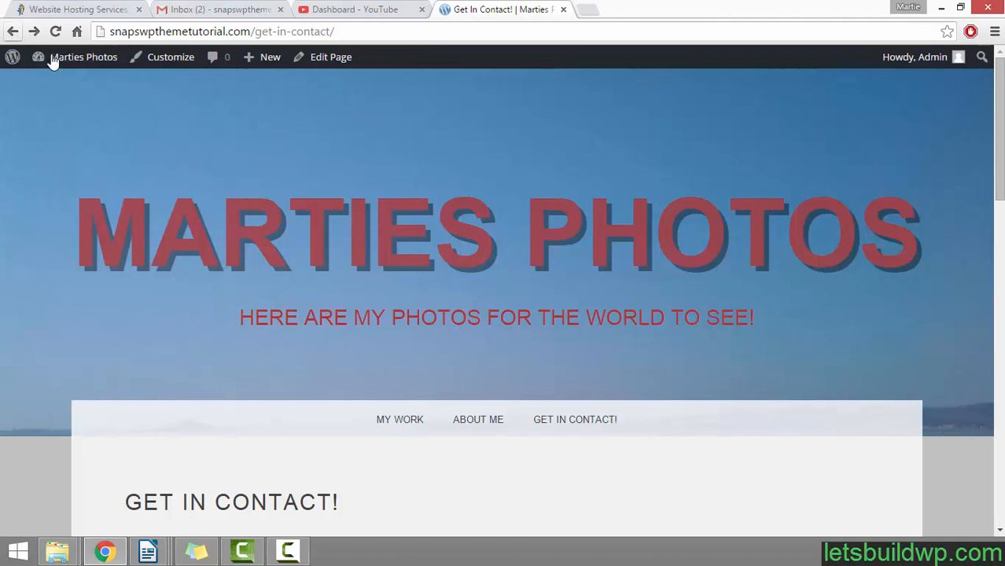
- Deactivate the Akismet, Hello Dolly, Hostgator WalkMe and Jetpack plugins with one bulk action
left_click(86, 57)
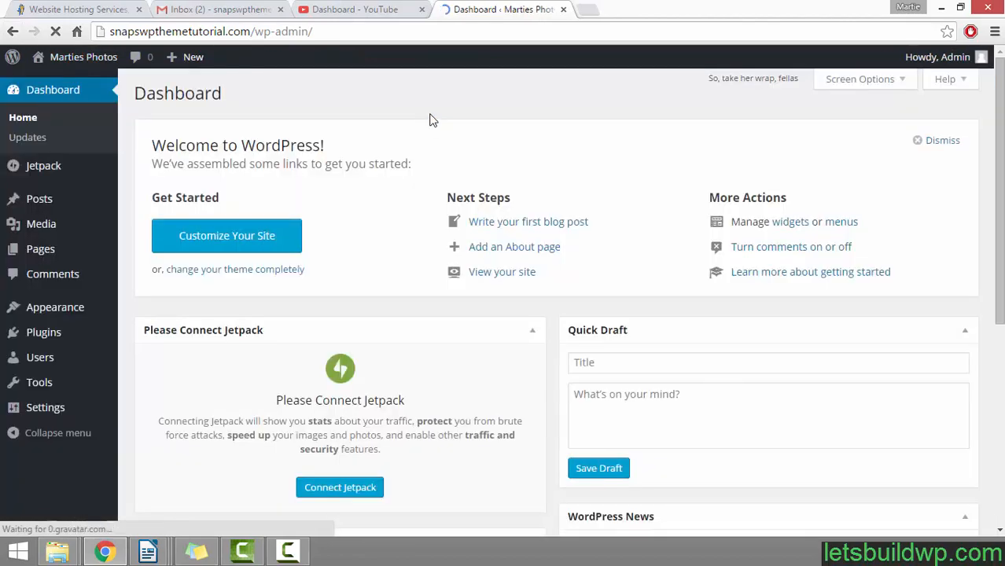
left_click(55, 334)
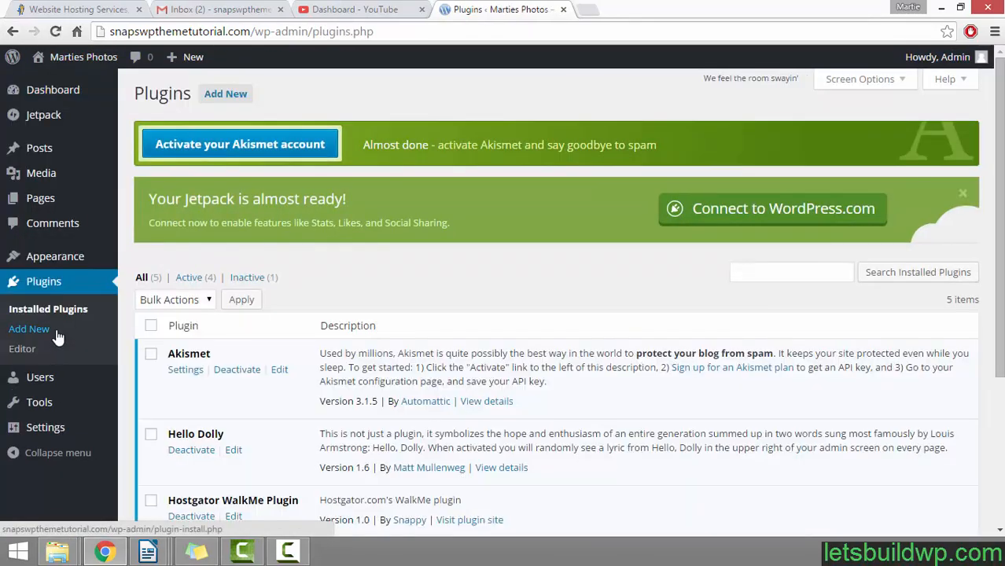
scroll(485, 268, "down", 1)
scroll(483, 263, "down", 2)
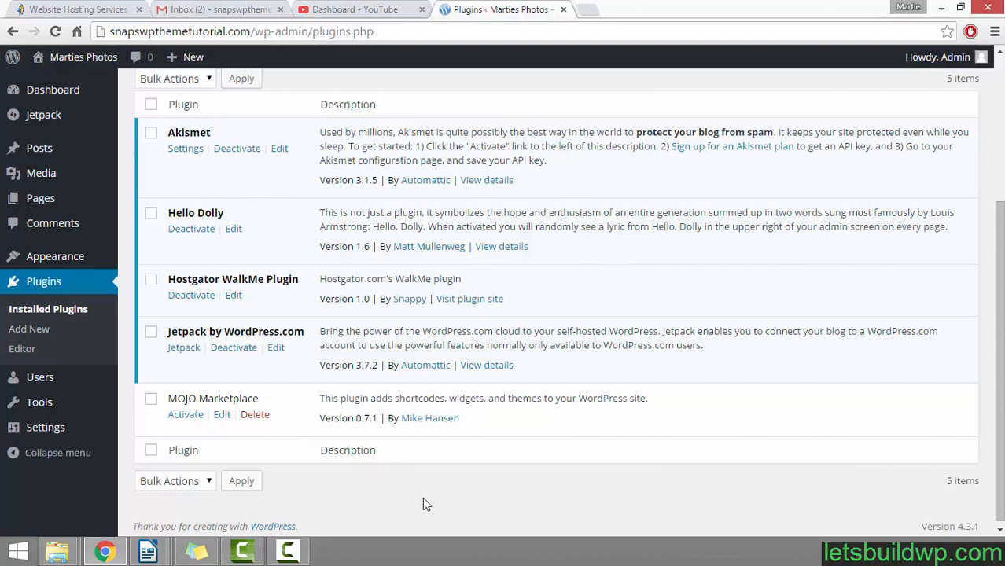
left_click(151, 332)
left_click(151, 279)
left_click(151, 213)
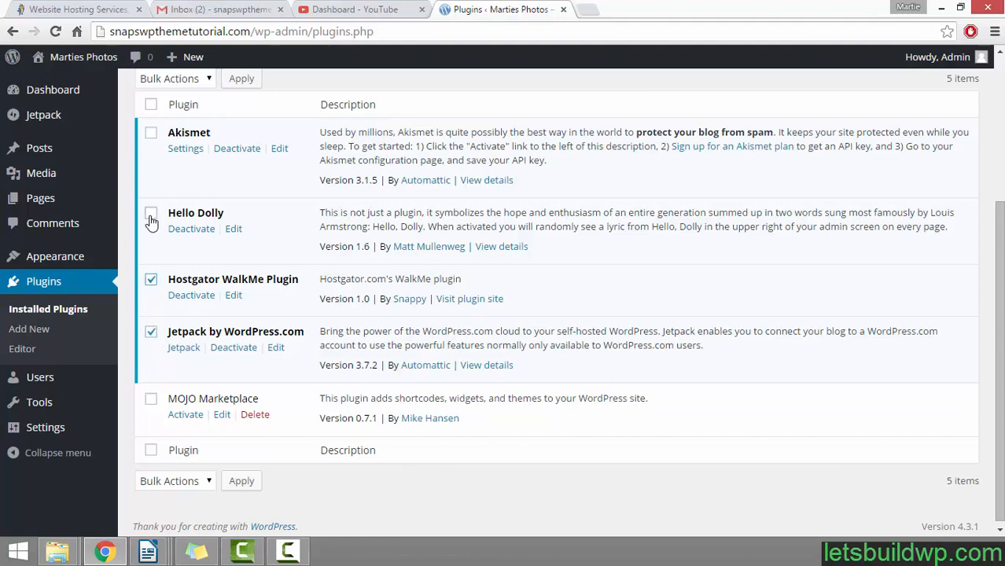
left_click(149, 134)
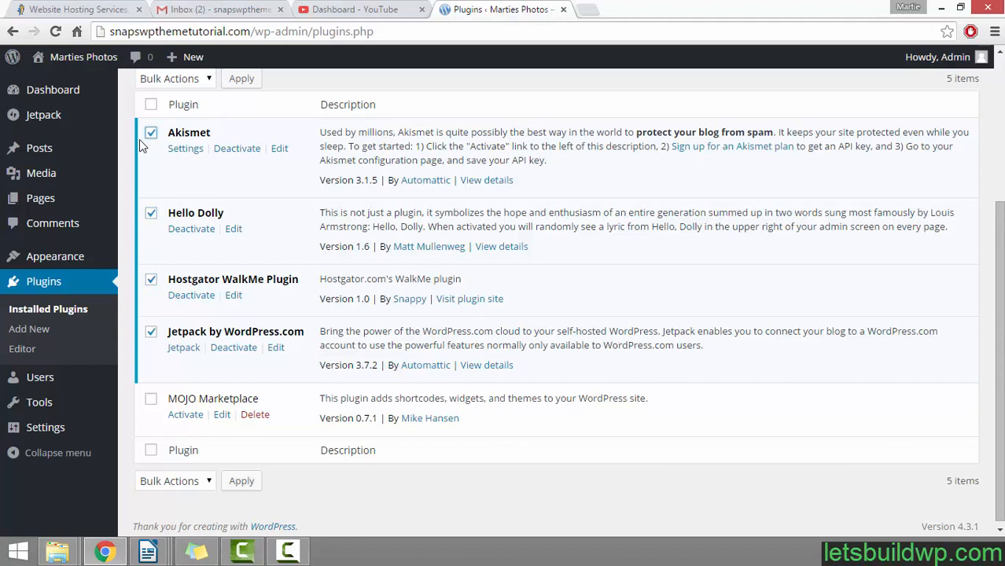
left_click(175, 81)
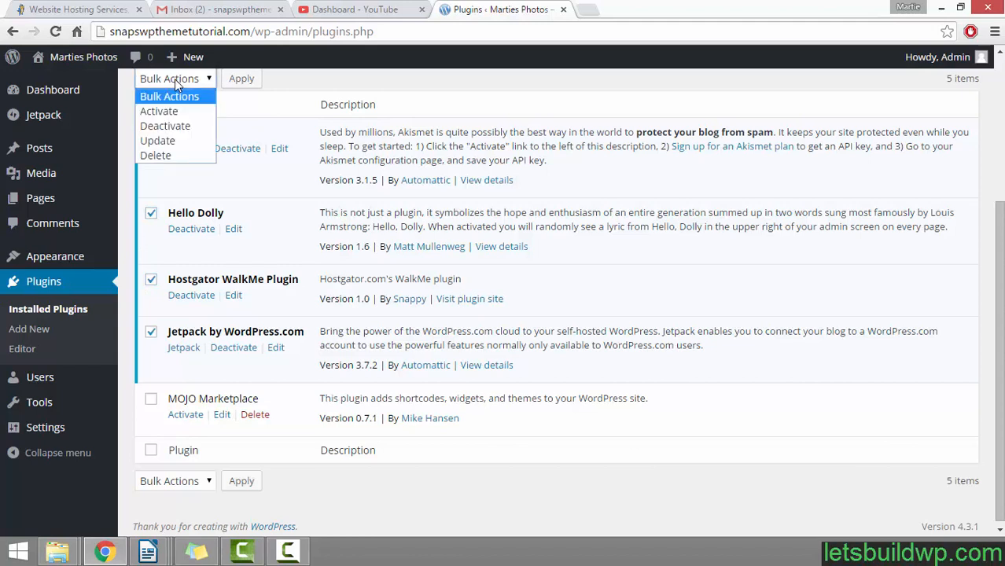
left_click(175, 128)
left_click(238, 82)
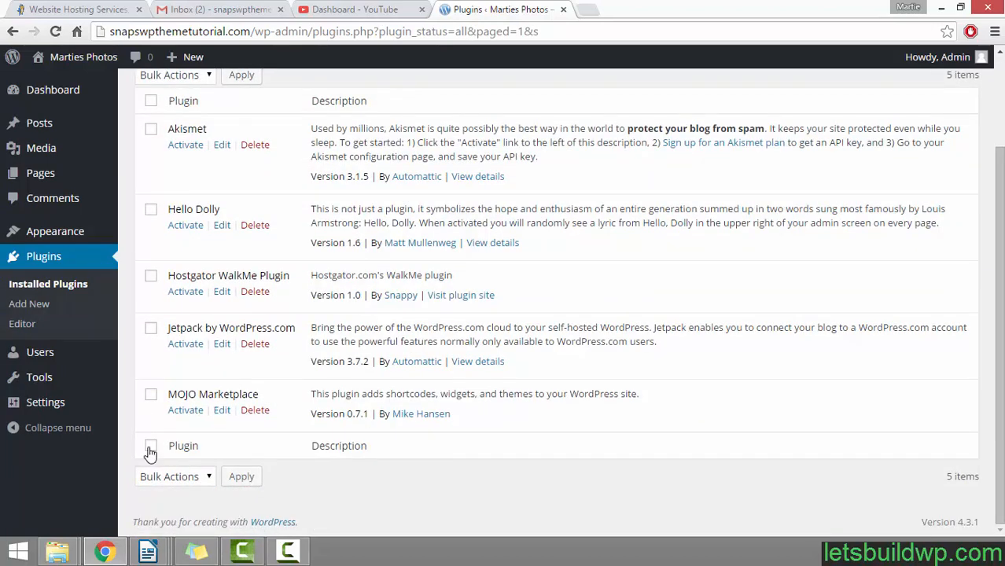
- Delete all five installed plugins, including MOJO Marketplace, together with their files and data
left_click(151, 395)
left_click(151, 328)
left_click(151, 277)
left_click(151, 130)
left_click(150, 209)
left_click(180, 75)
left_click(182, 149)
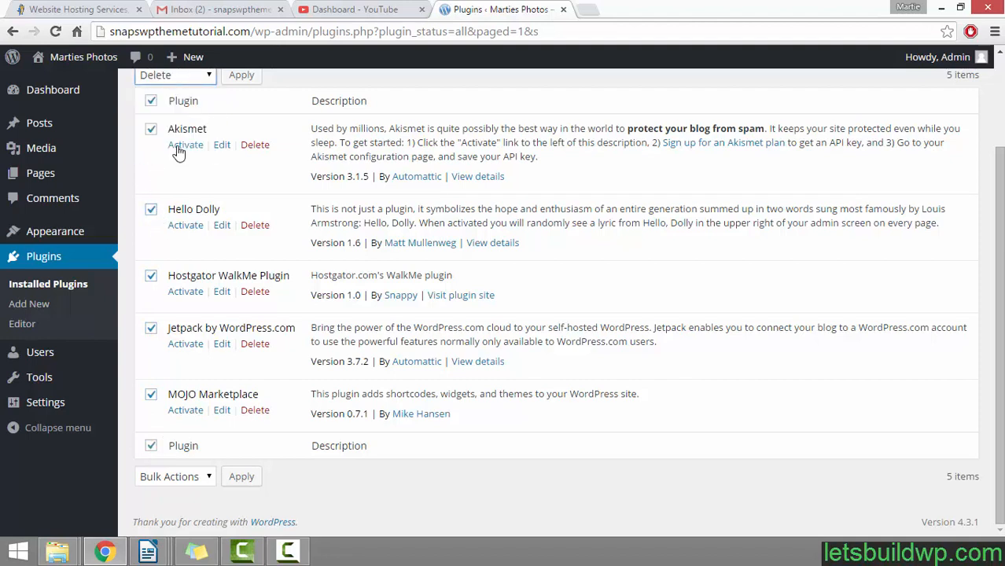
left_click(241, 76)
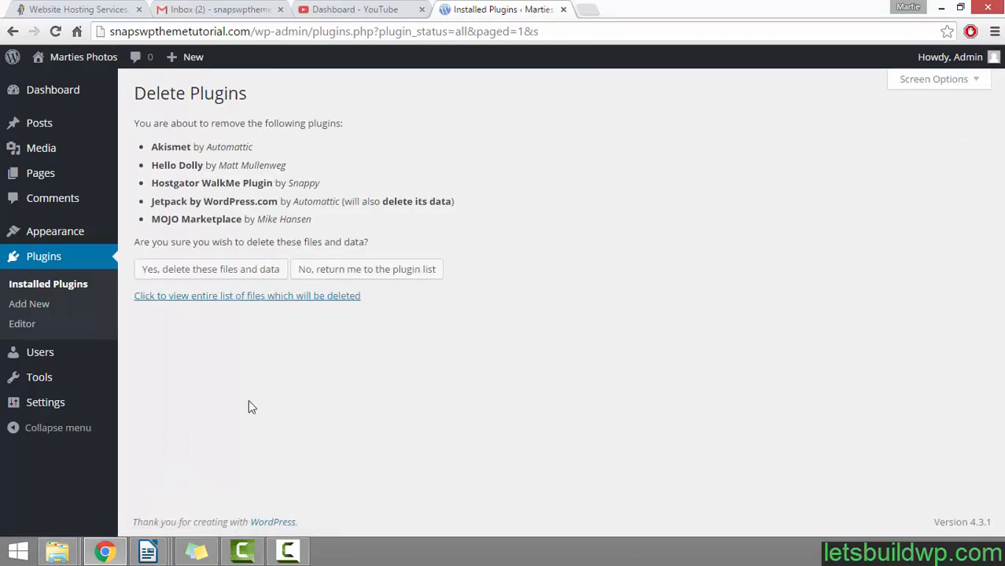
left_click(219, 271)
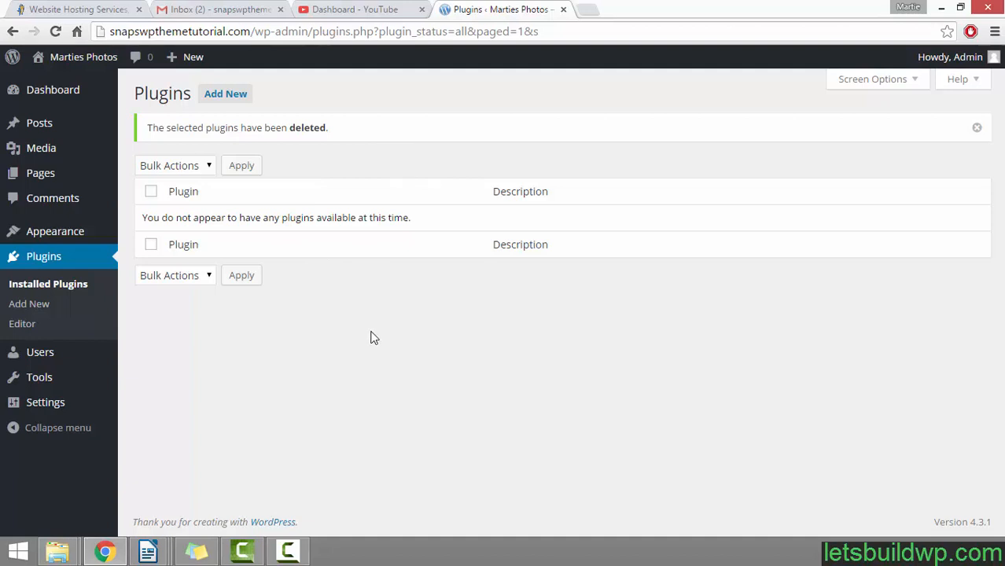
- Search the plugin directory for contact form 7, then install and activate the Contact Form 7 plugin
left_click(234, 94)
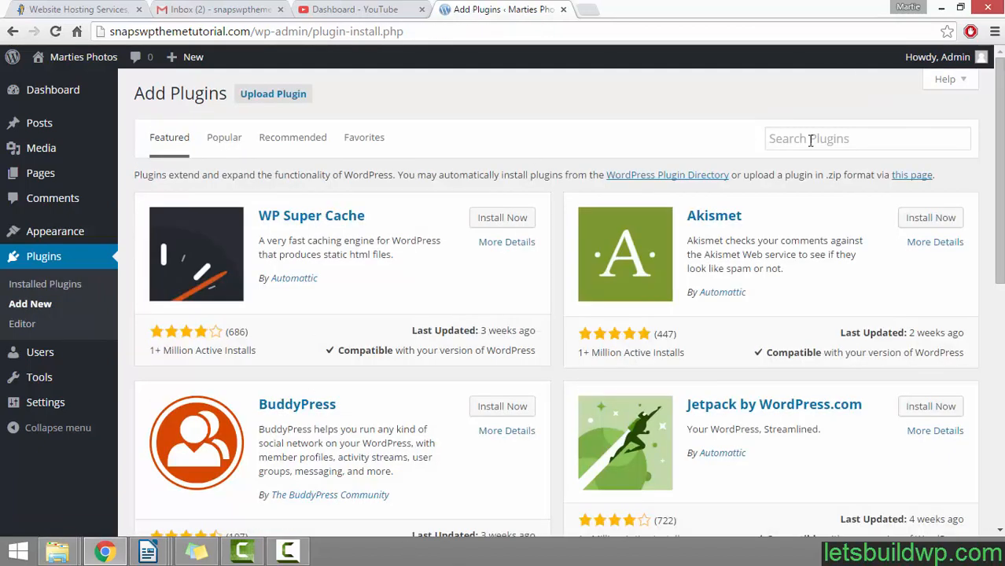
left_click(798, 142)
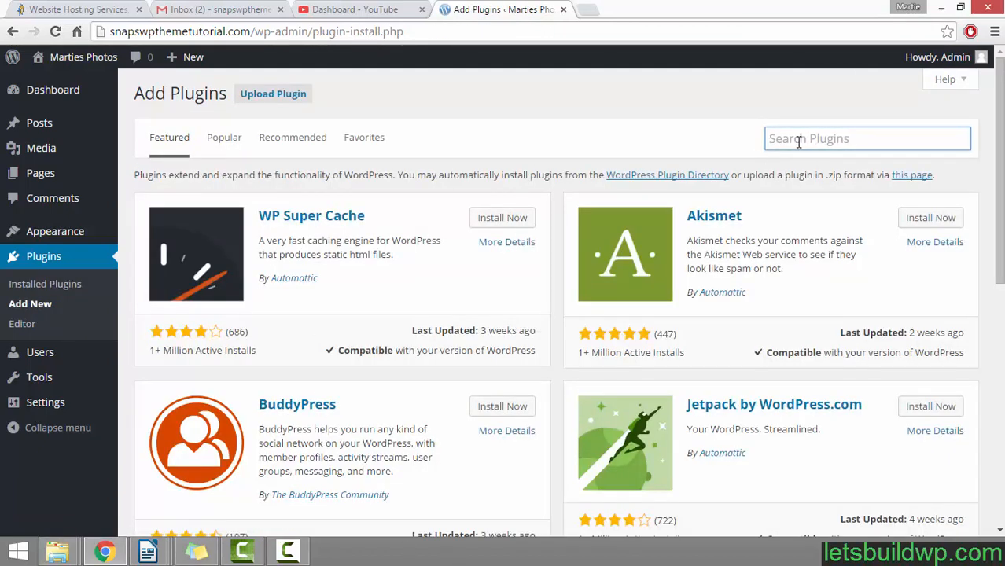
type("contact for")
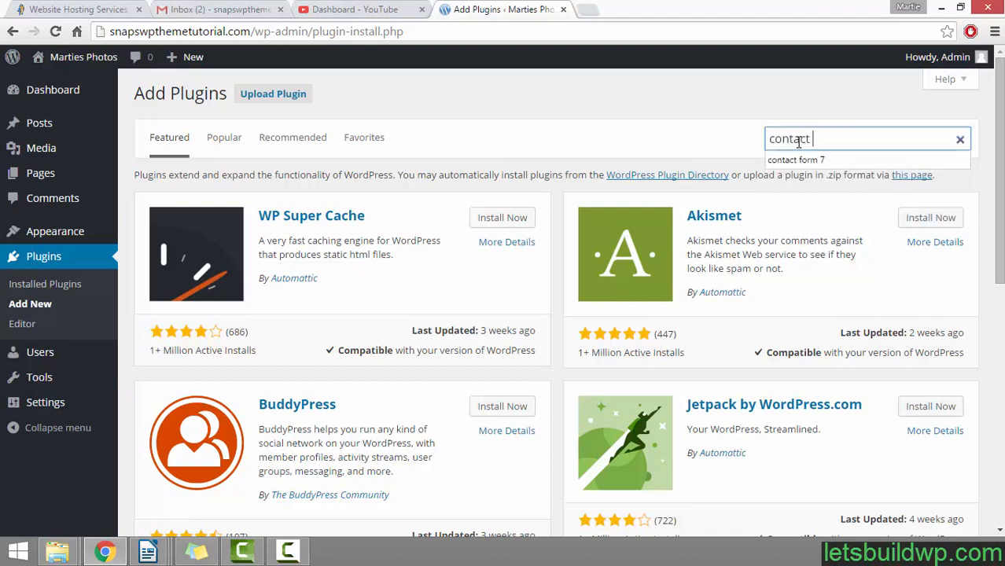
type("m 7")
key("Return")
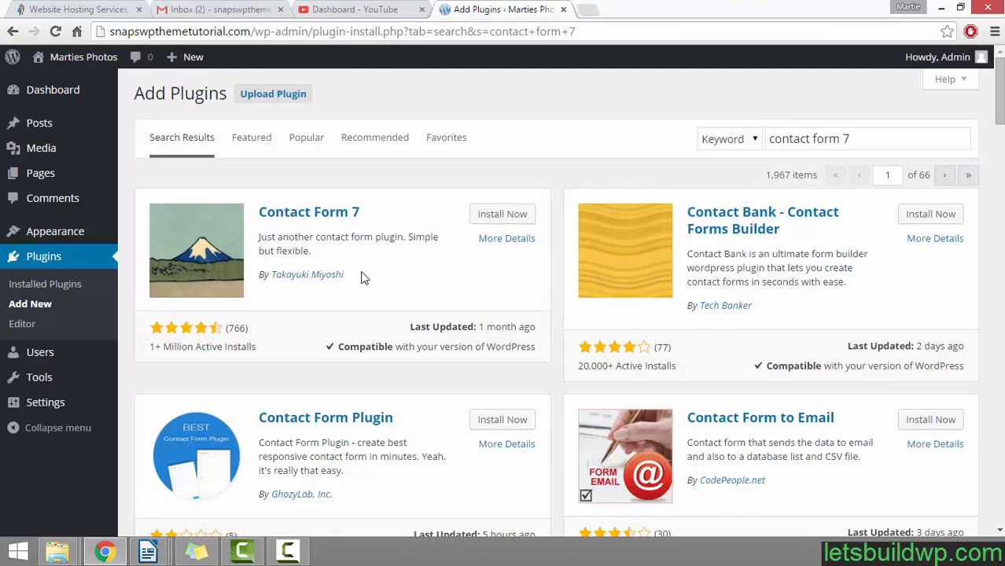
left_click(510, 217)
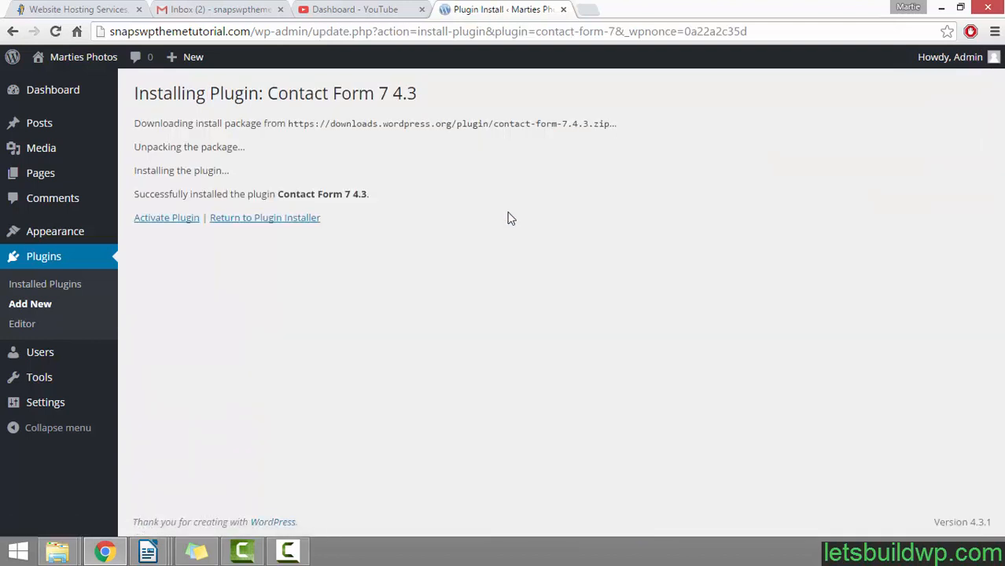
left_click(175, 220)
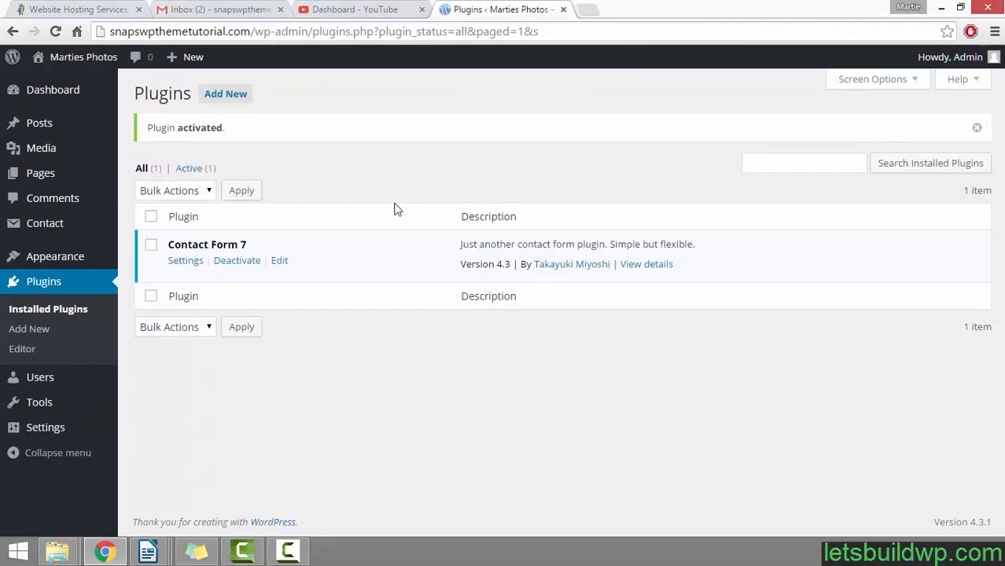
- Copy the shortcode of Contact form 1 from the list of contact forms
mouse_move(107, 229)
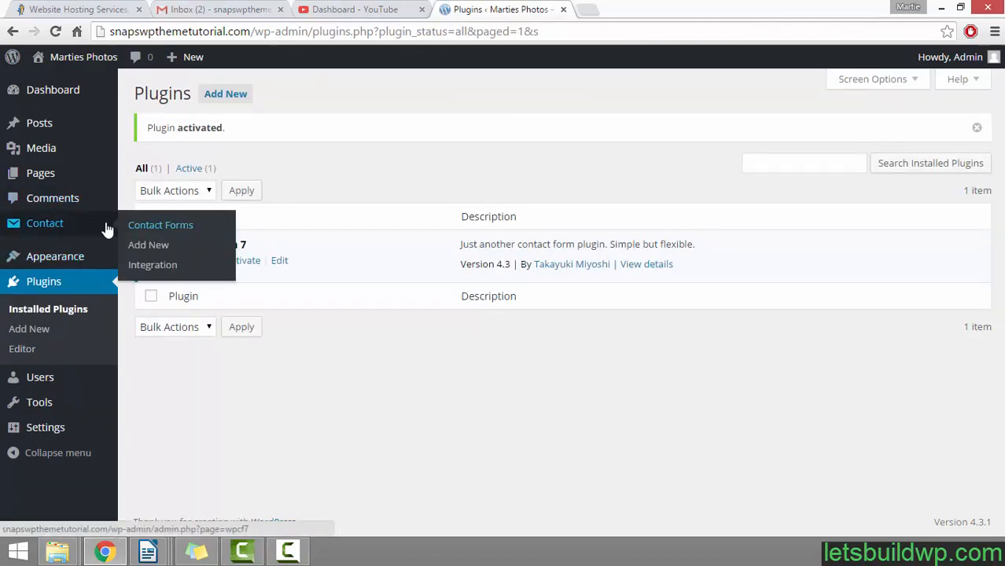
left_click(57, 226)
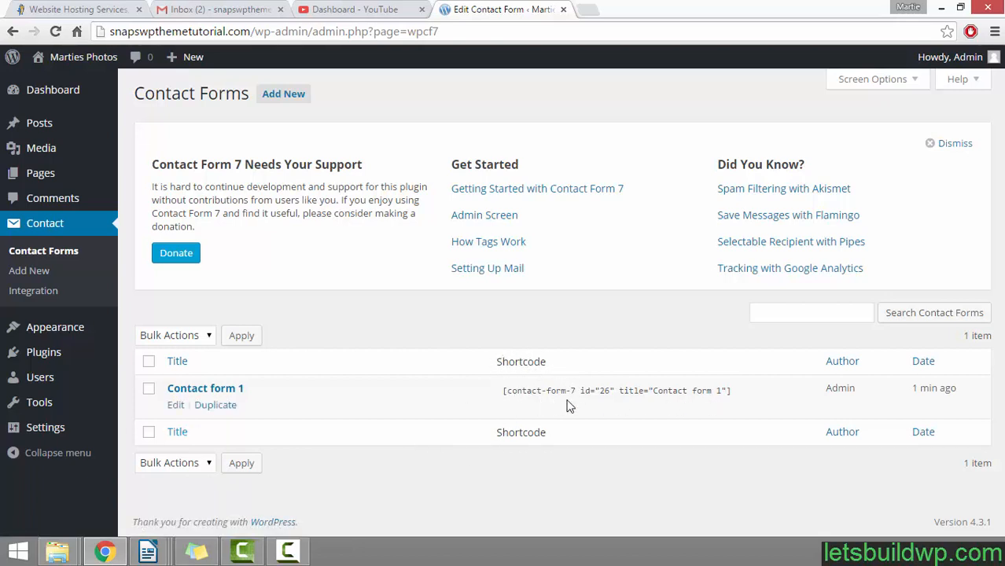
left_click(607, 399)
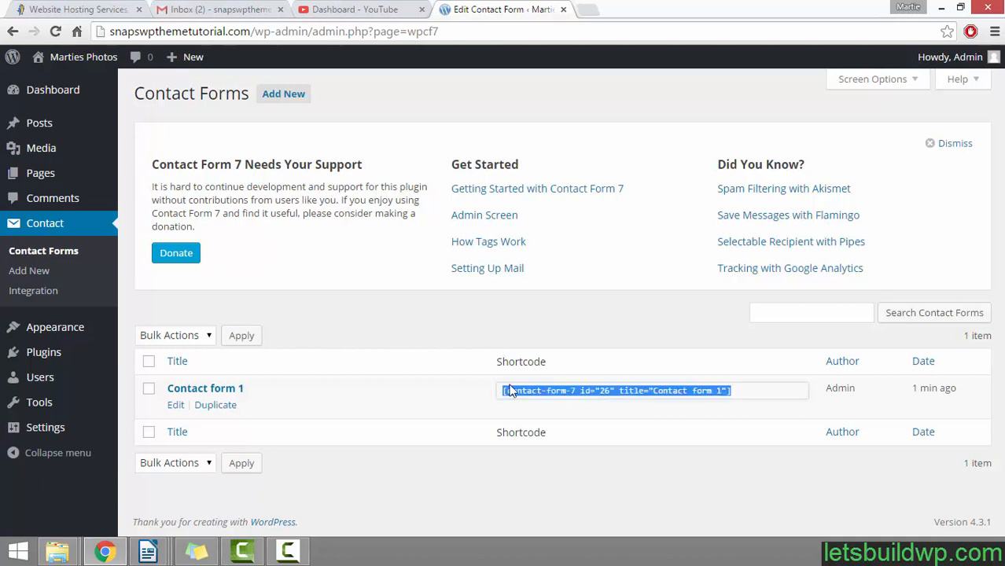
right_click(582, 397)
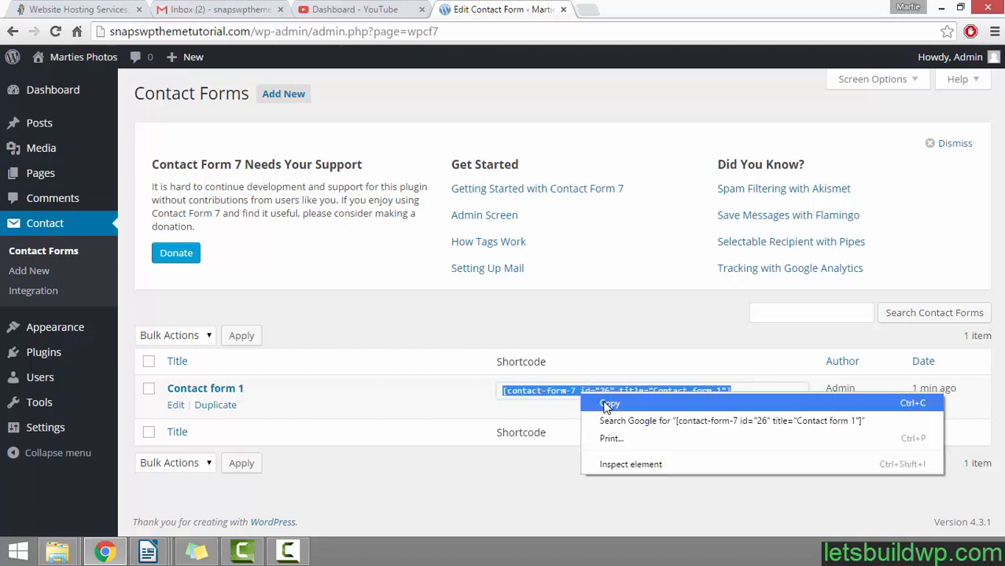
left_click(606, 407)
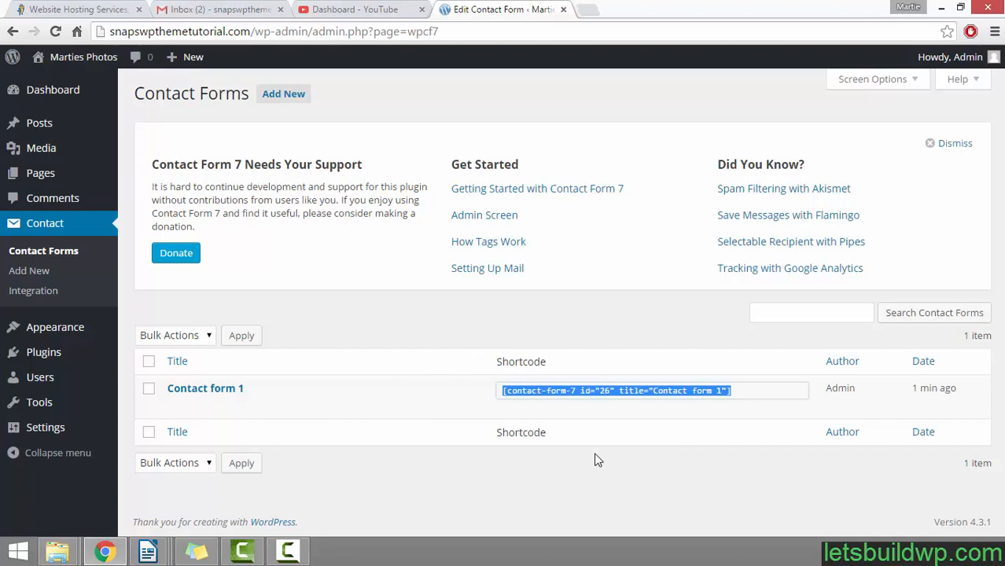
- Edit the Get In Contact! page and paste the contact form shortcode on a new line below the Facebook sentence
left_click(57, 171)
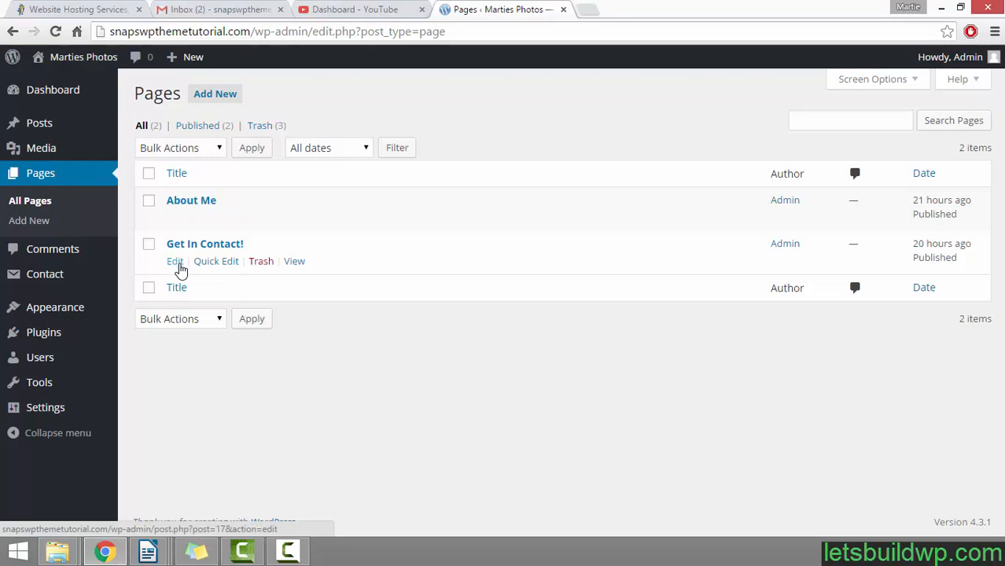
left_click(178, 266)
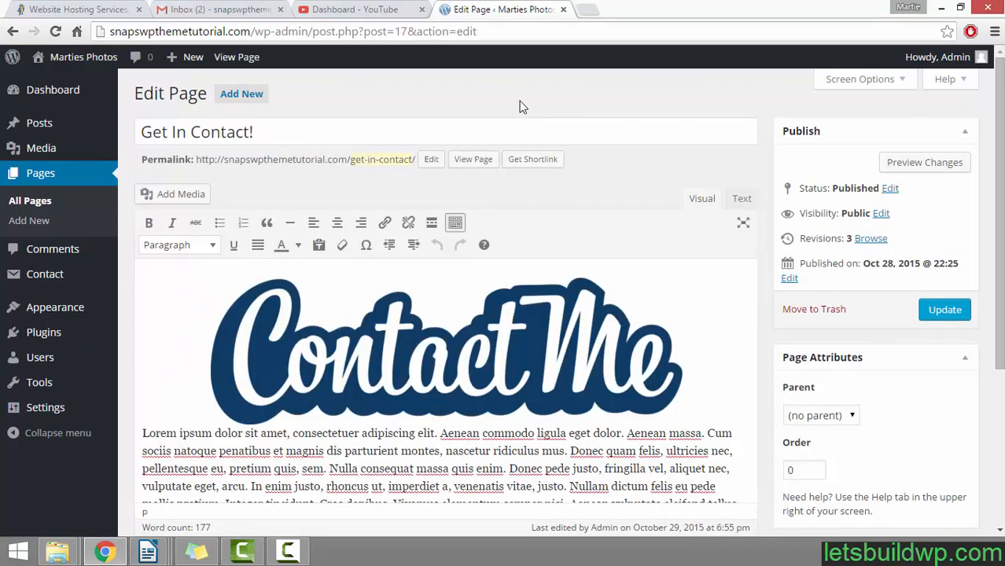
scroll(516, 116, "down", 4)
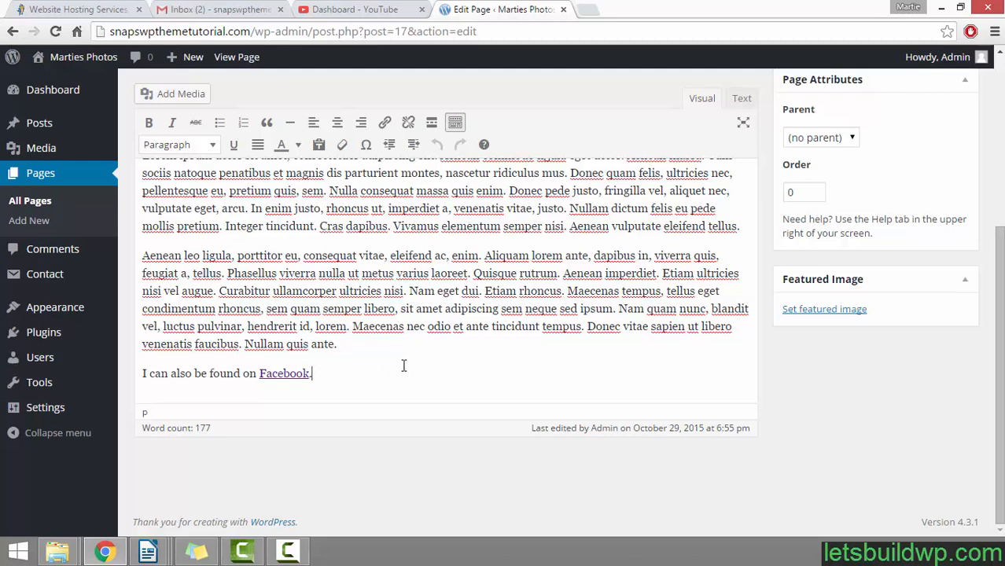
key("Return")
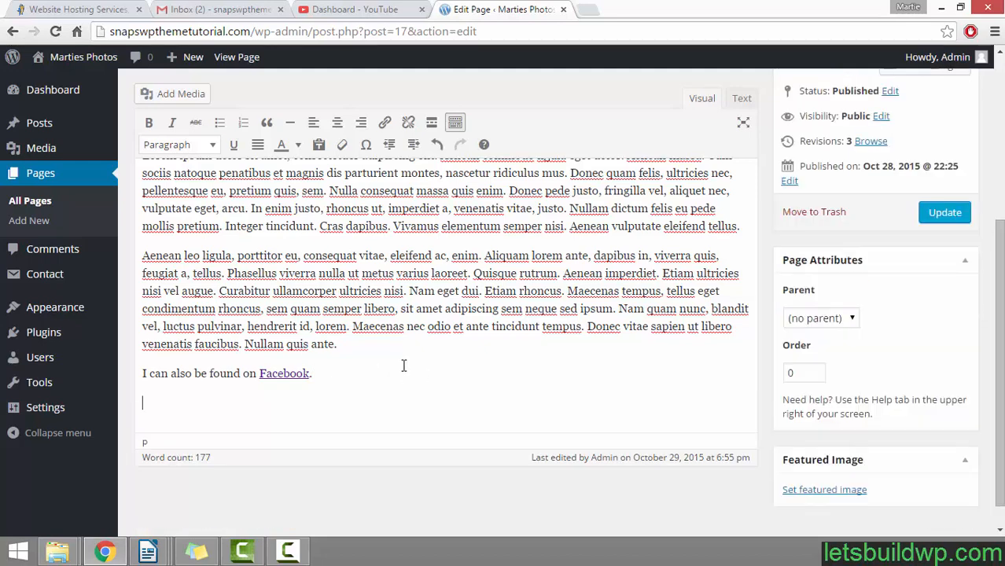
right_click(177, 407)
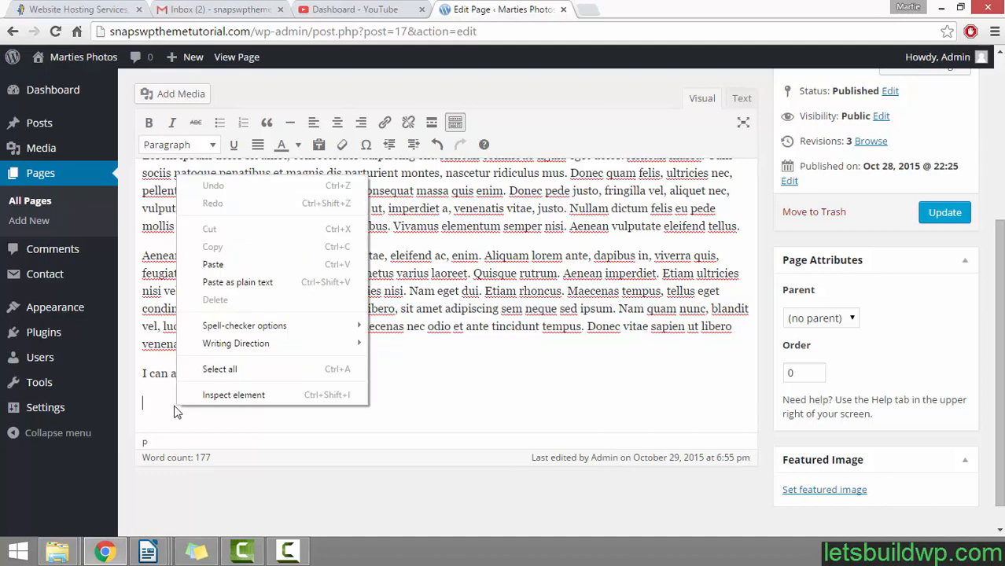
left_click(214, 266)
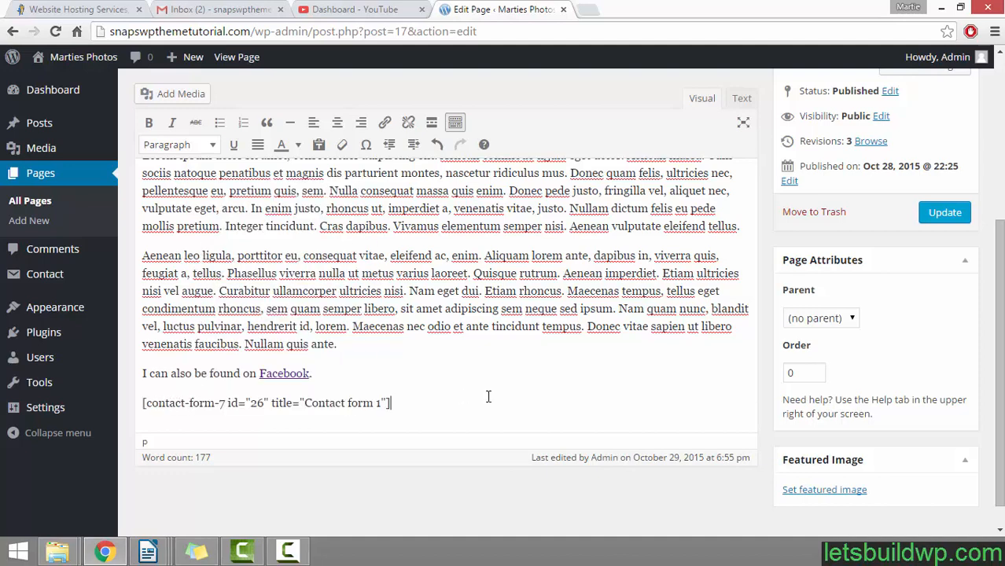
- Preview the page changes and check the contact form's name, email, subject and message fields and its send button
scroll(697, 346, "up", 5)
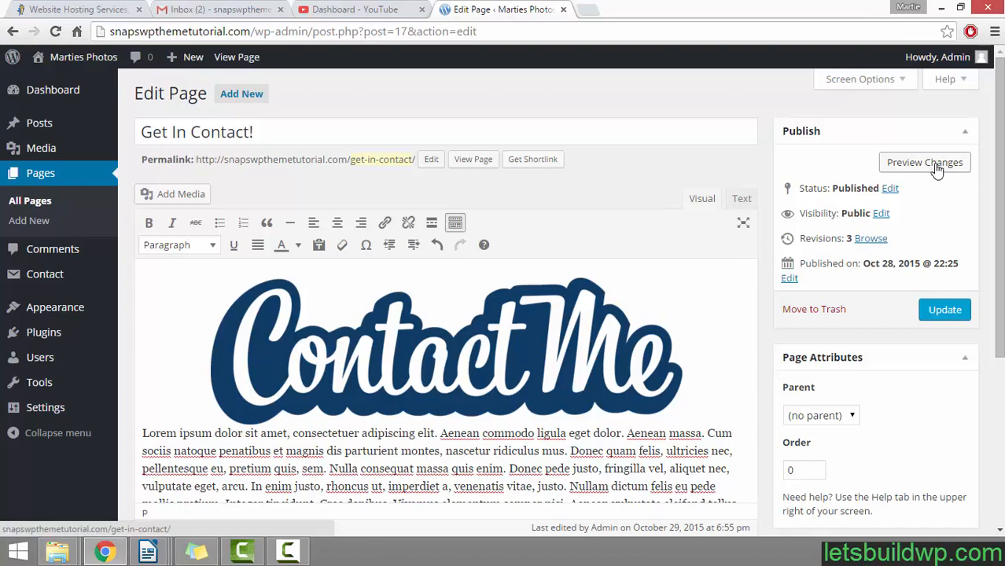
left_click(908, 169)
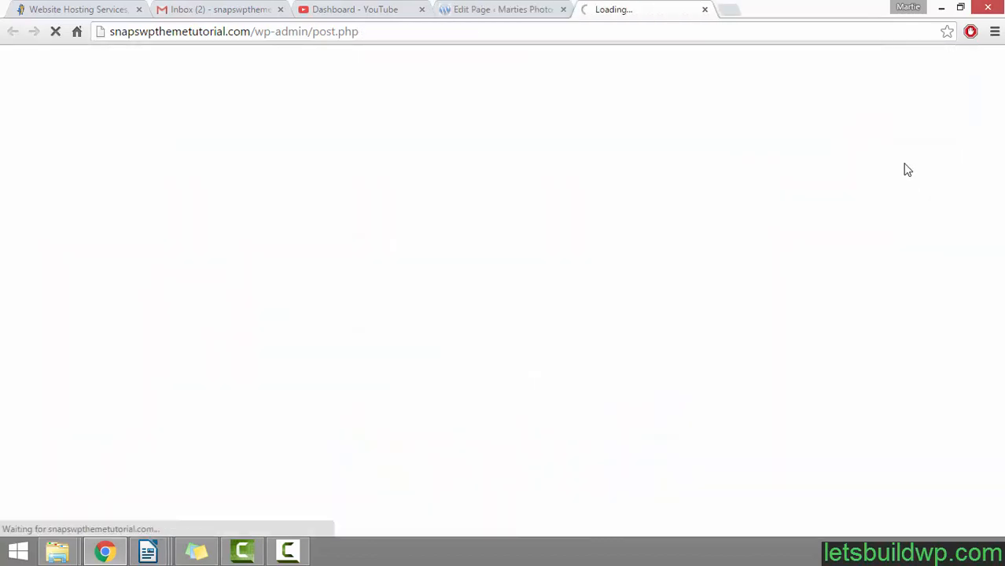
scroll(596, 195, "down", 10)
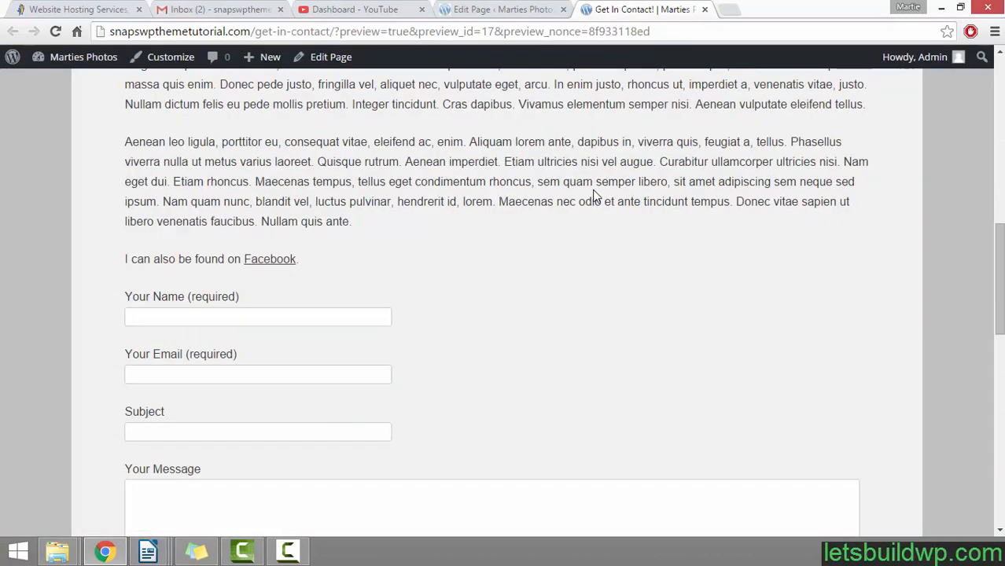
scroll(596, 195, "down", 2)
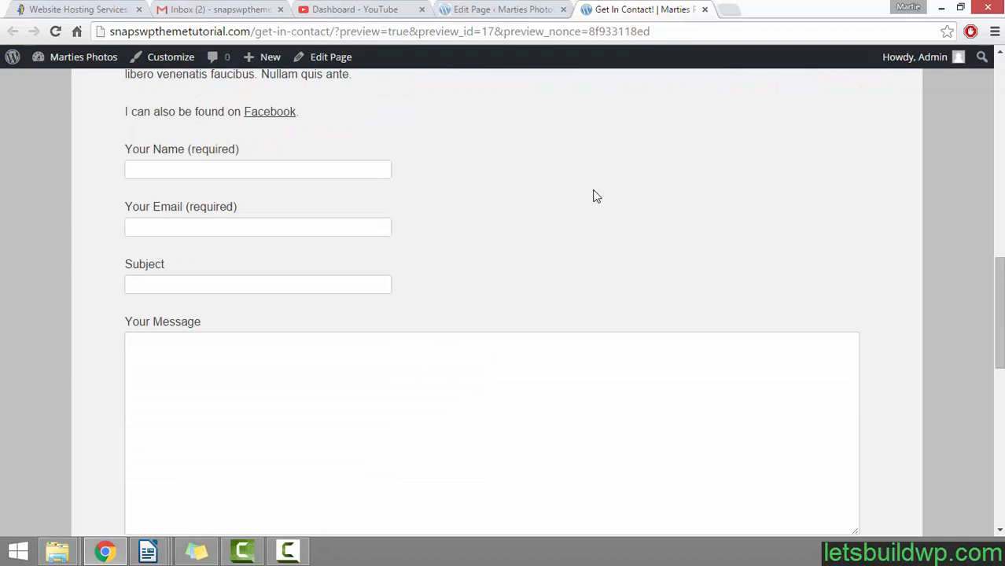
scroll(595, 195, "down", 1)
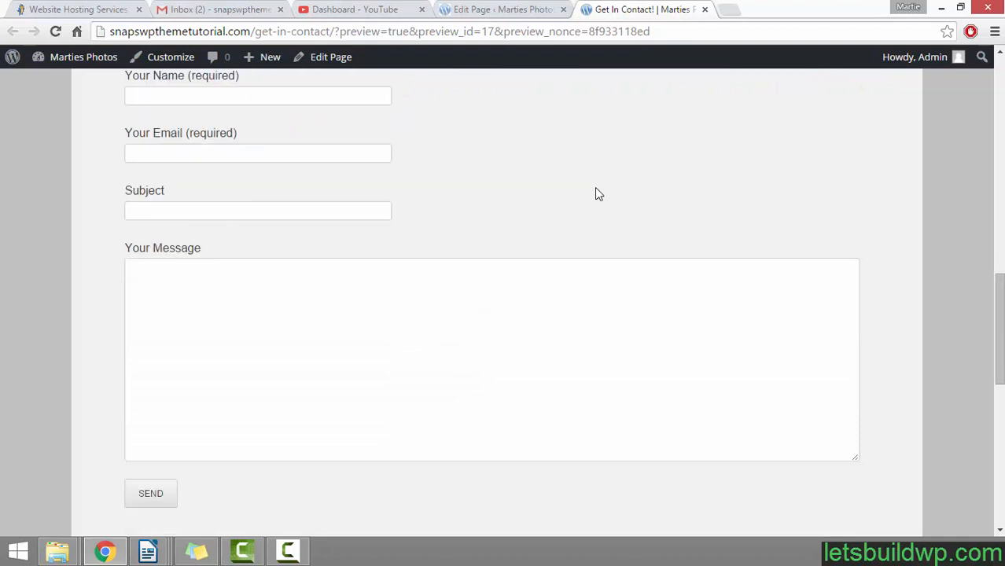
left_click(306, 95)
left_click(245, 155)
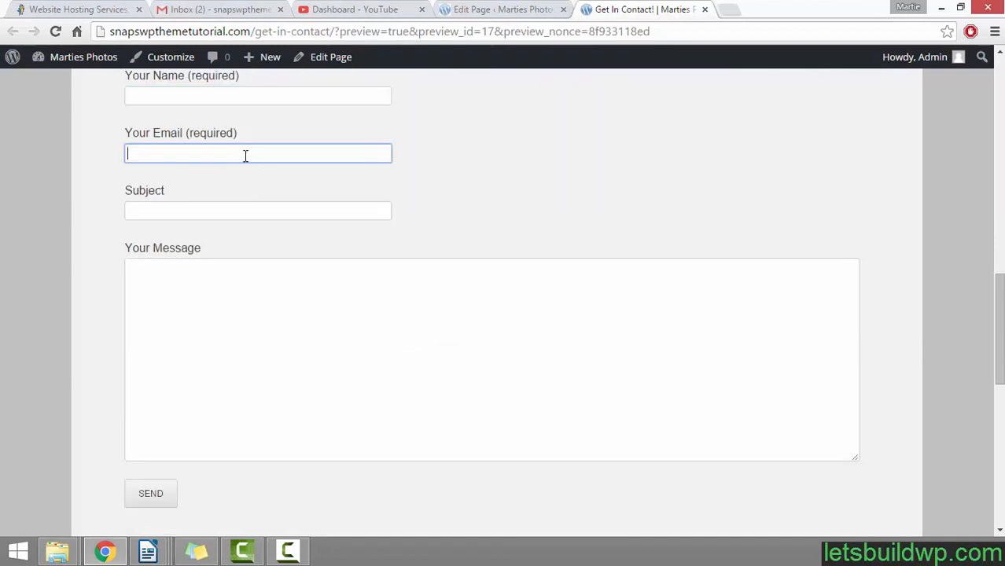
left_click(244, 211)
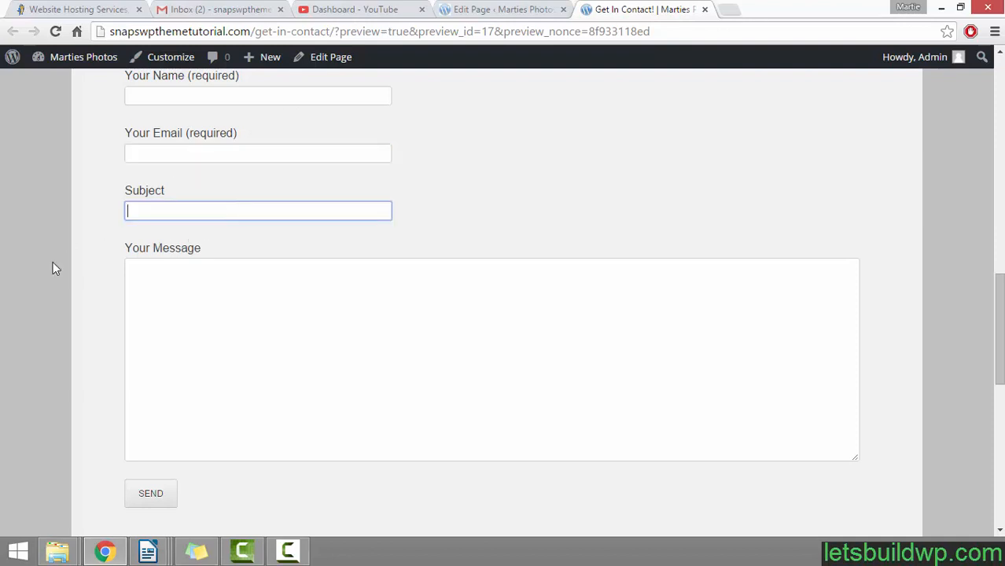
left_click(252, 316)
scroll(212, 340, "down", 1)
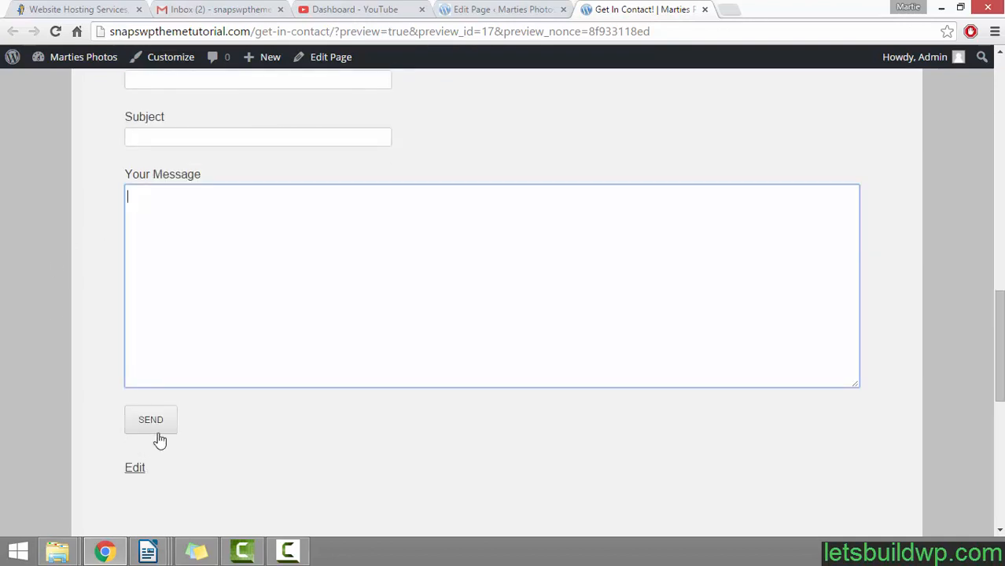
- Review how the heading image, text and form are laid out on the previewed page, and close the preview
scroll(439, 341, "up", 4)
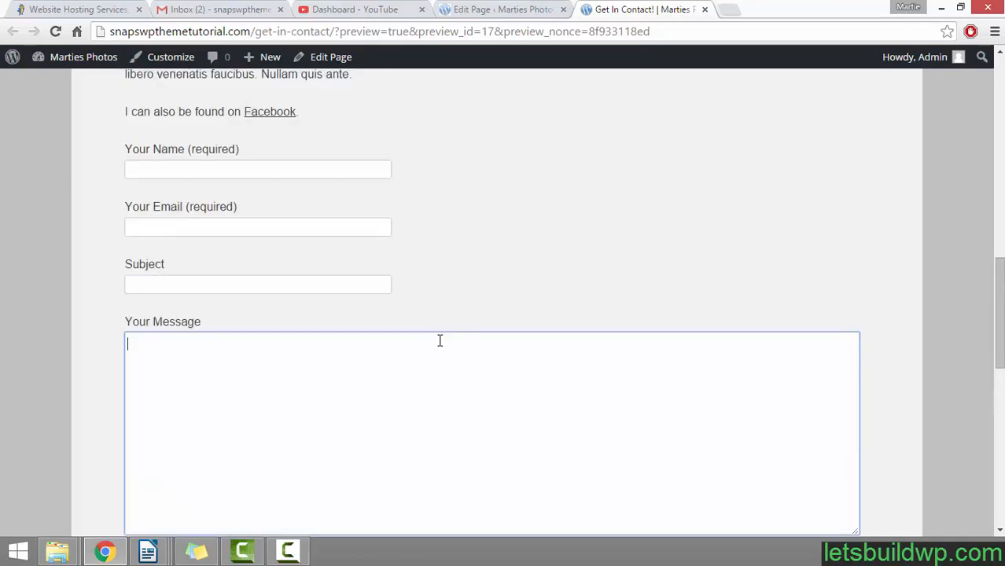
scroll(442, 347, "up", 2)
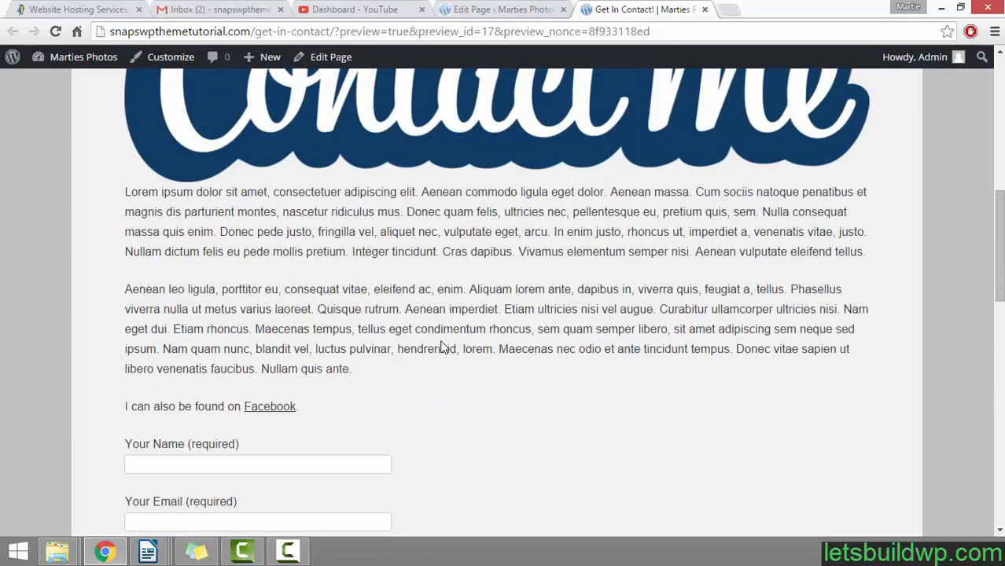
scroll(446, 348, "up", 1)
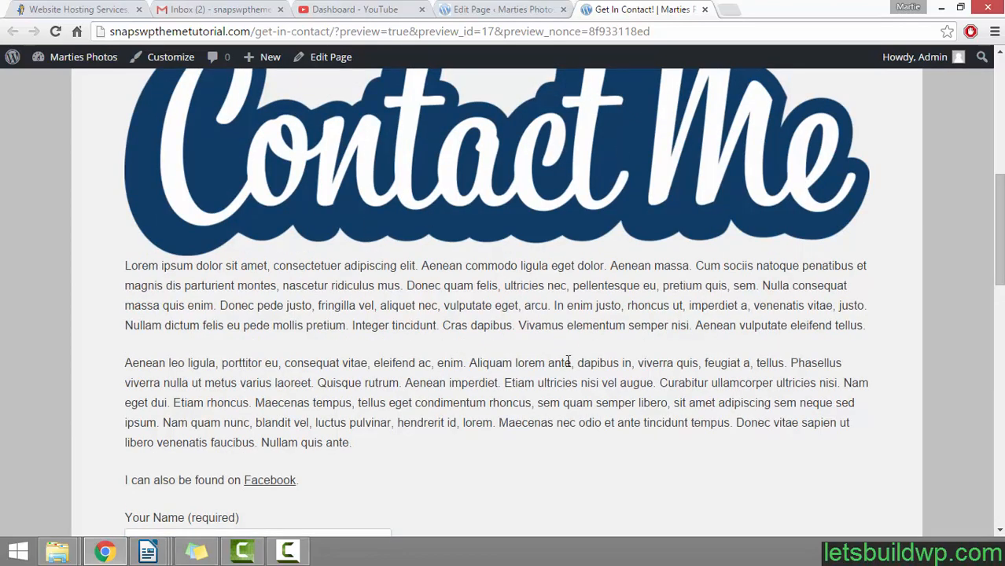
scroll(560, 449, "down", 1)
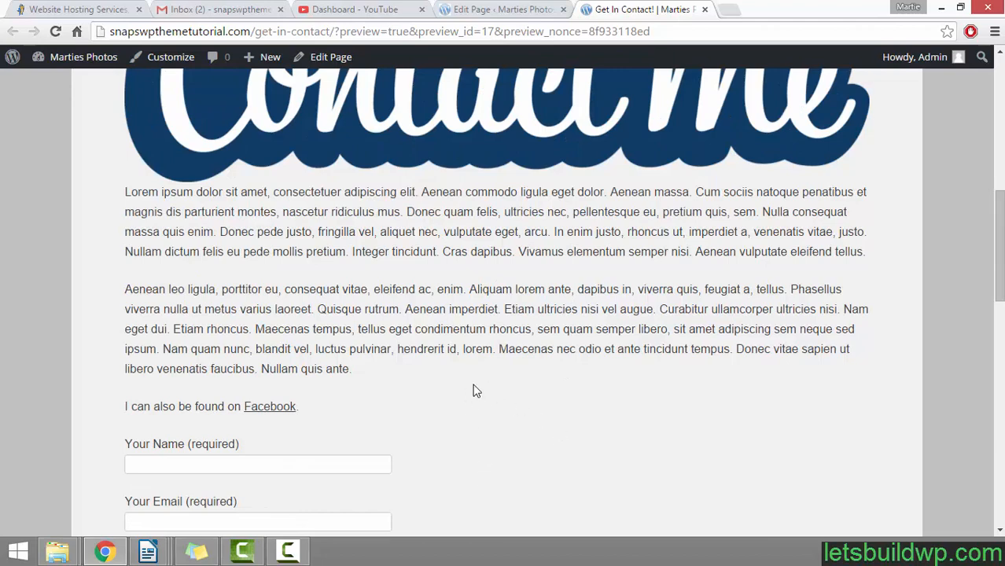
scroll(730, 324, "up", 1)
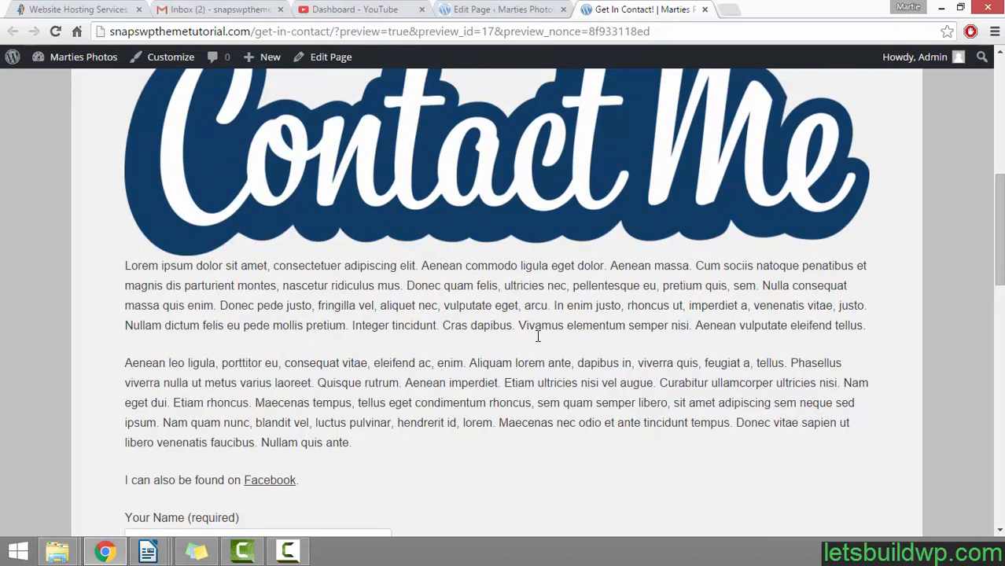
scroll(605, 397, "down", 4)
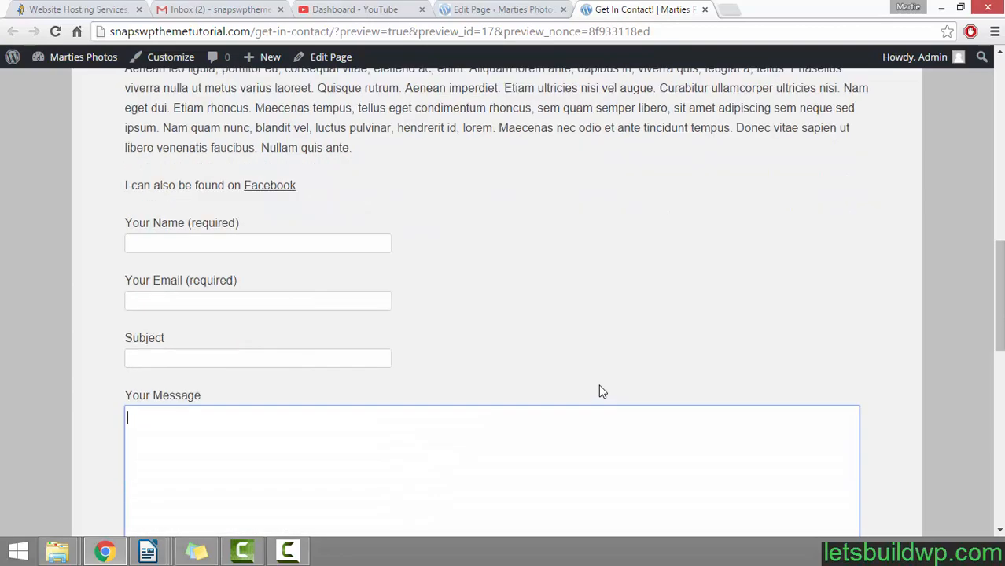
scroll(600, 385, "up", 8)
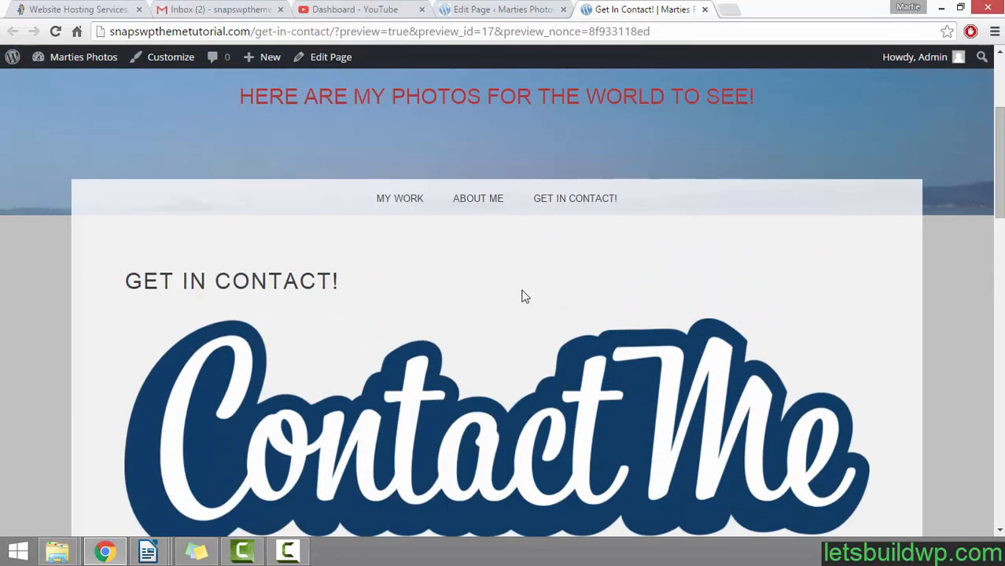
left_click(705, 10)
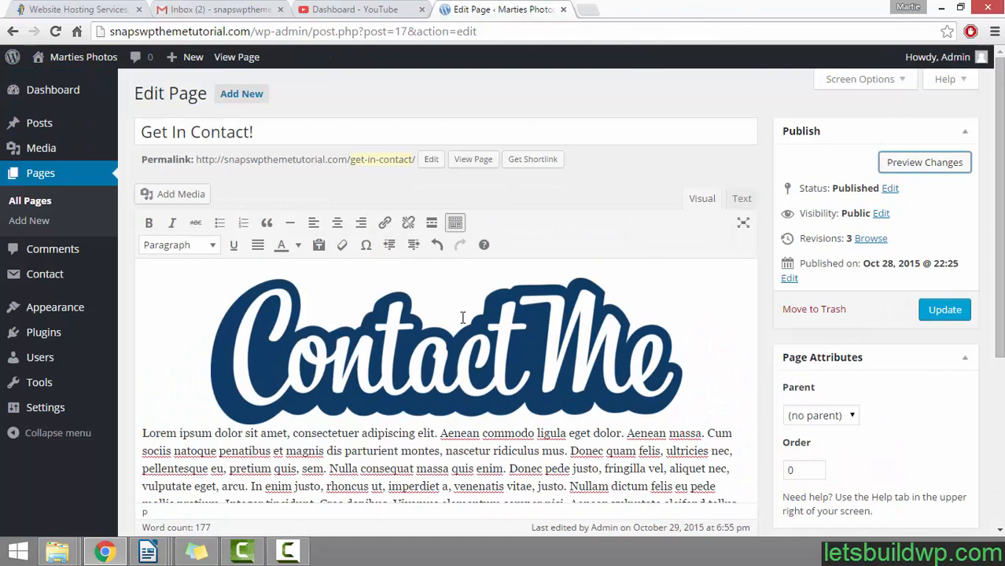
- Delete the first Lorem ipsum paragraph and the blue Contact Me heading image from the Get In Contact! page
scroll(436, 322, "down", 1)
scroll(437, 322, "down", 2)
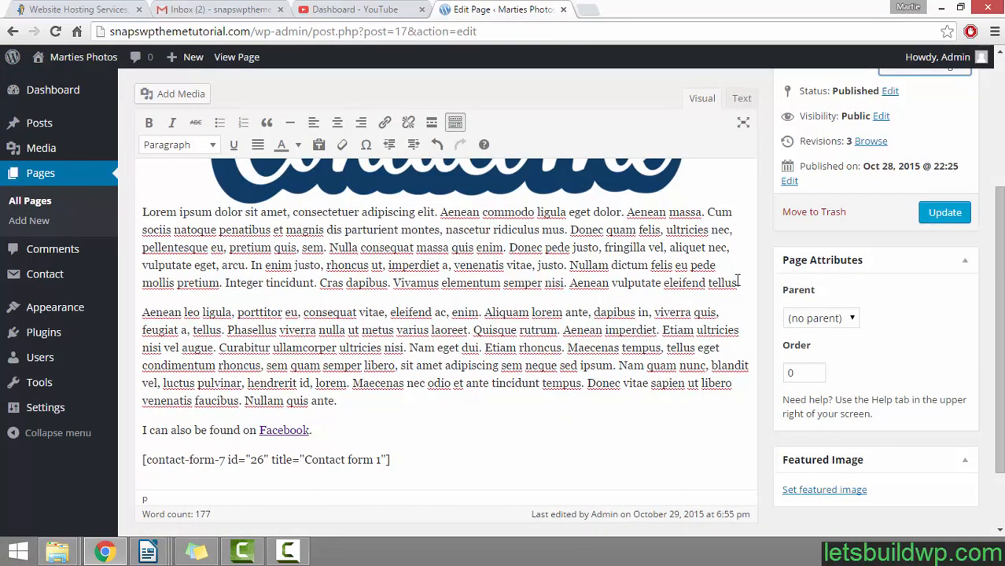
left_click_drag(741, 285, 140, 211)
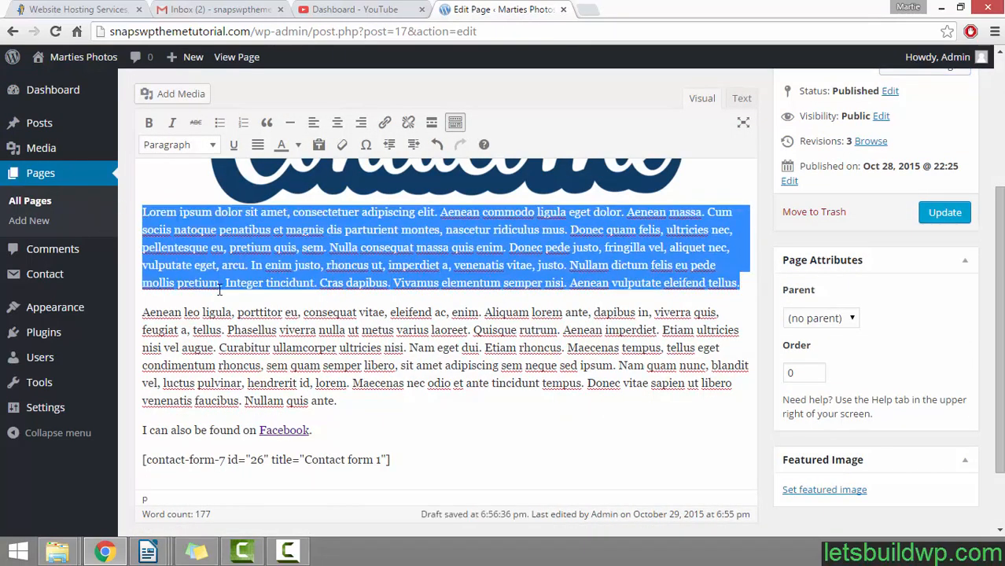
key("BackSpace")
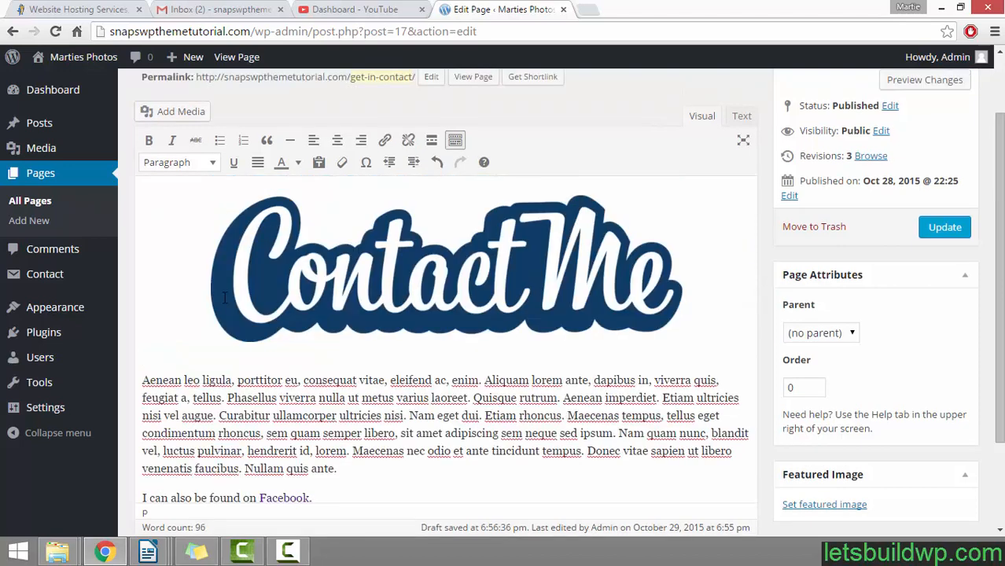
key("BackSpace")
left_click(505, 272)
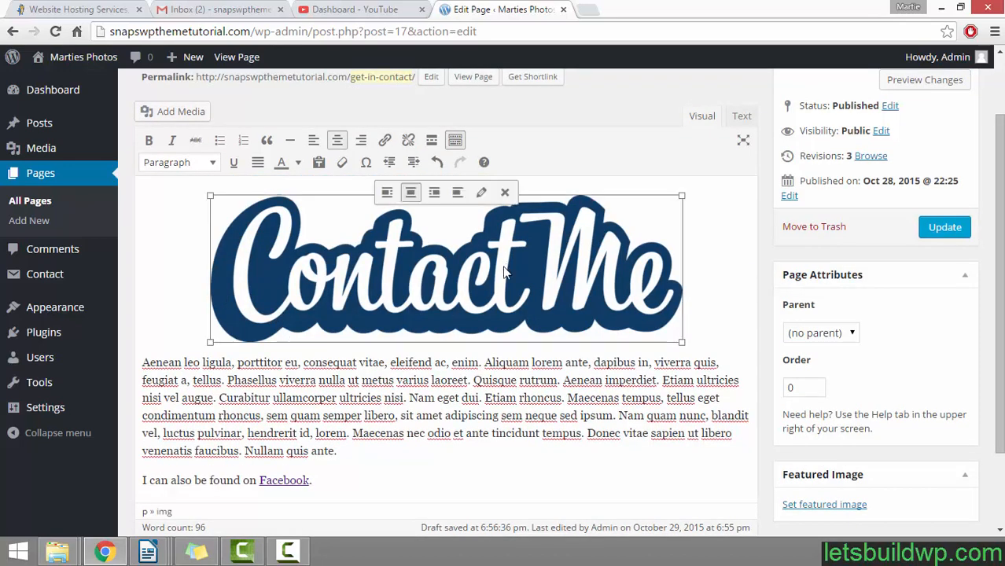
left_click(507, 196)
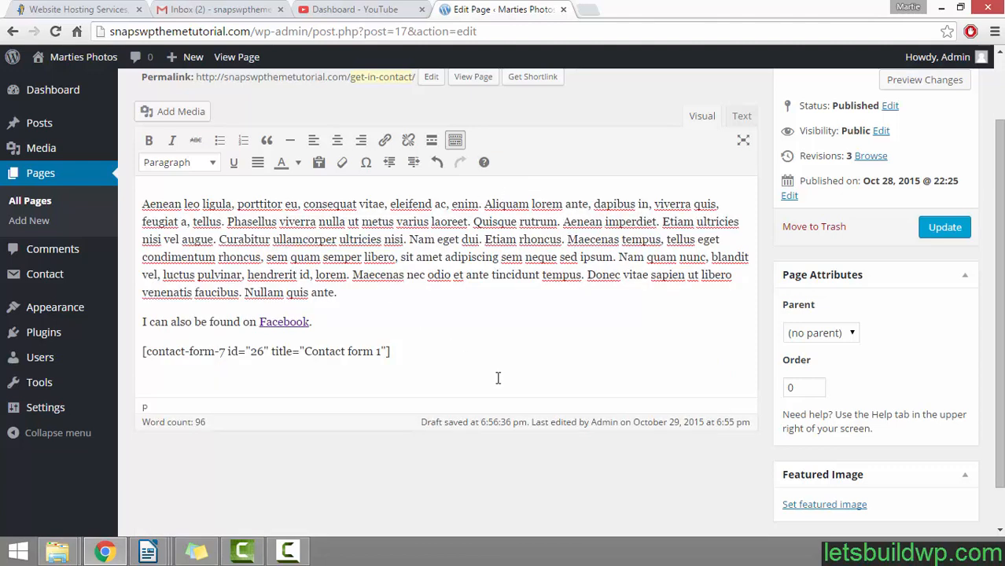
- Upload the Contact-Me image from the SNAPS Theme Folder on the desktop as new media for the page
left_click(176, 111)
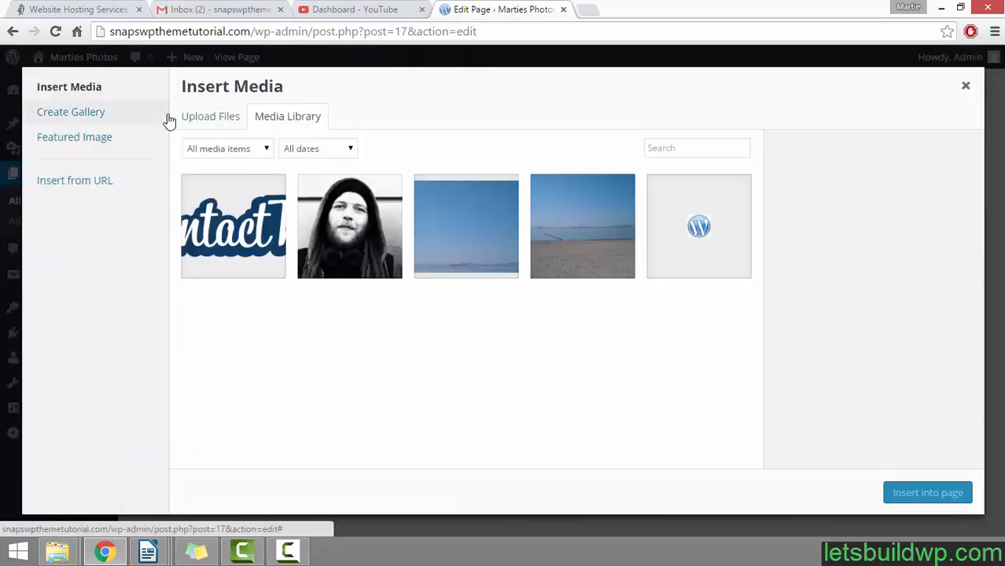
left_click(201, 117)
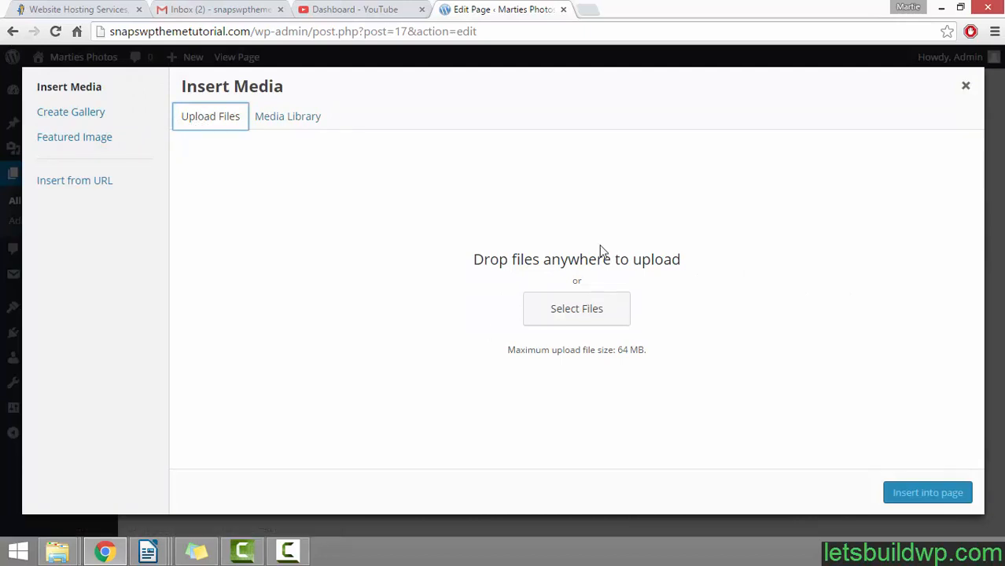
left_click(577, 309)
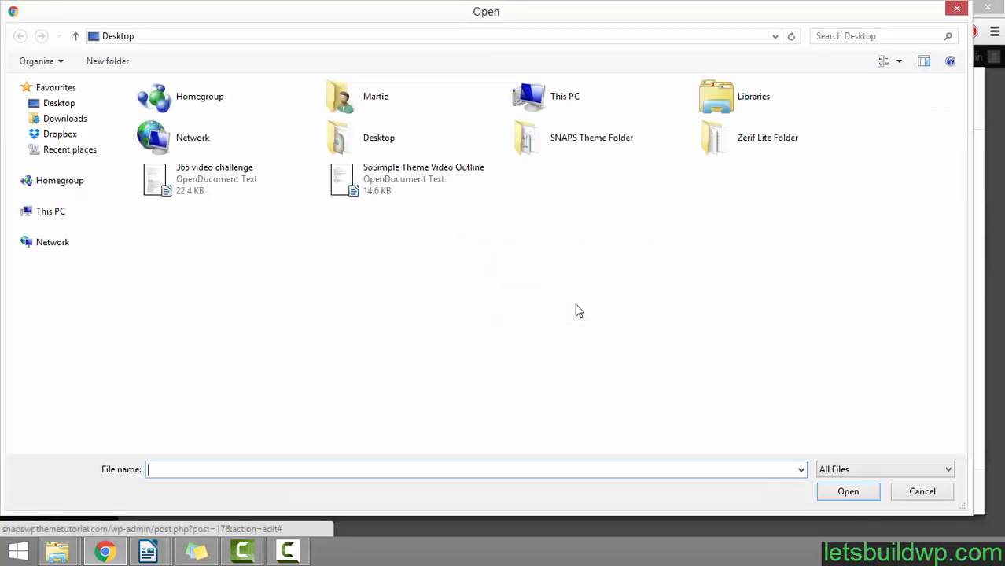
left_click(72, 105)
double_click(557, 135)
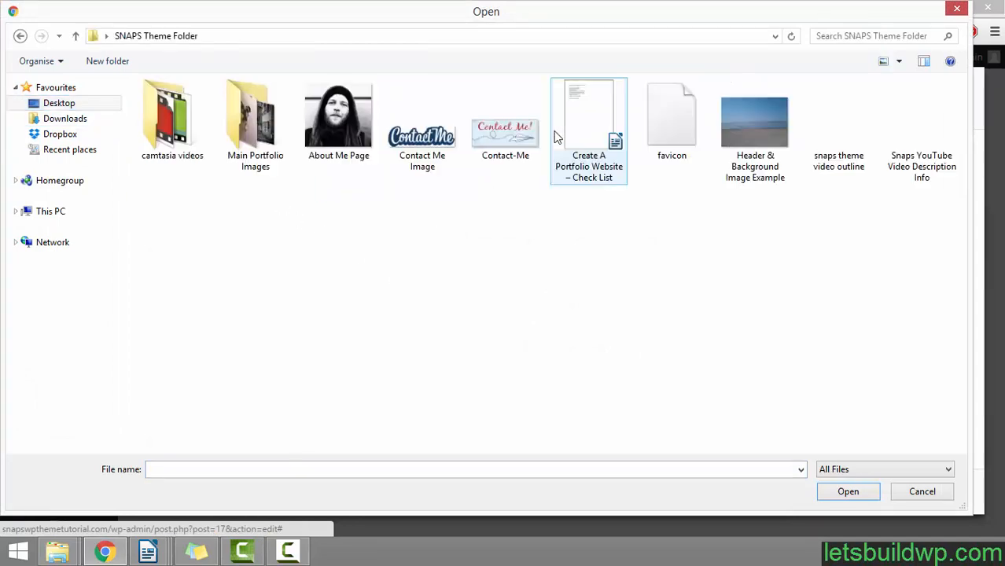
left_click(490, 126)
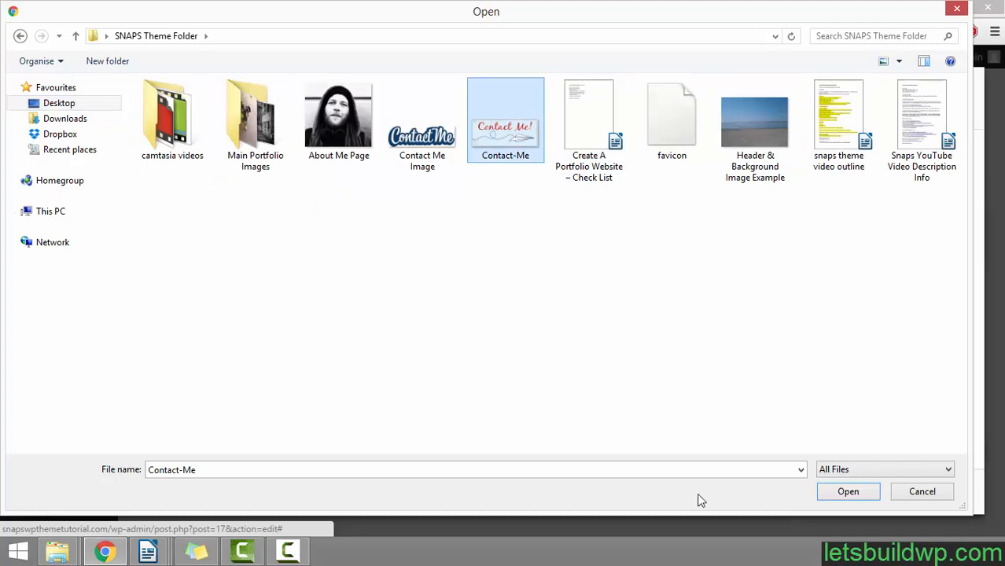
left_click(848, 494)
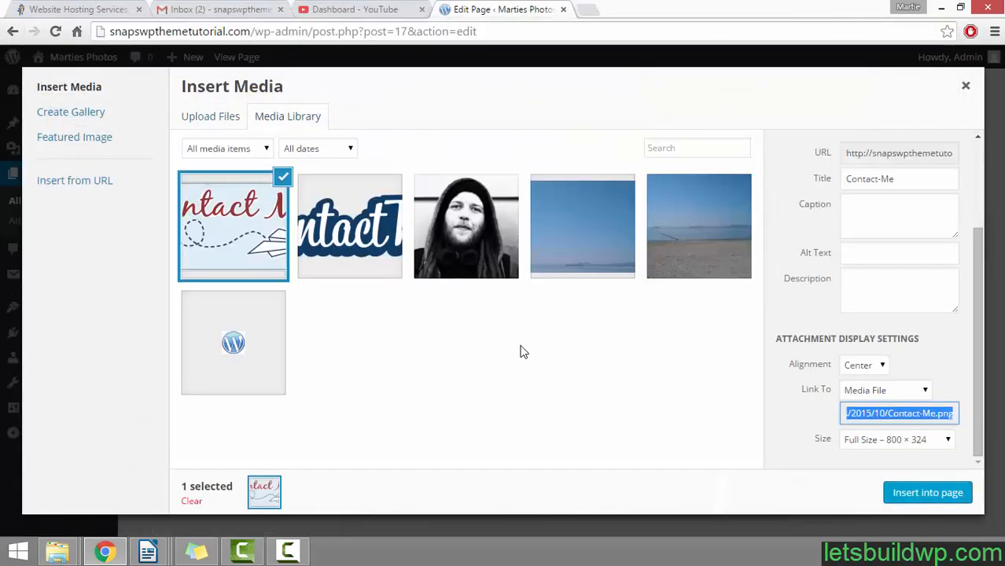
- Insert the Contact-Me image into the page centred, with no link and at full size 800 × 324
left_click(893, 179)
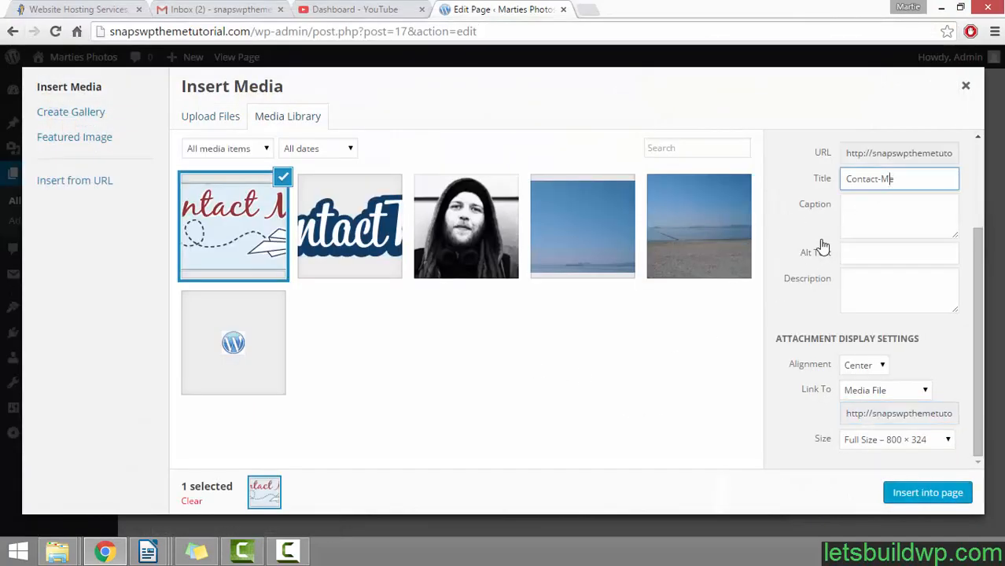
left_click(880, 252)
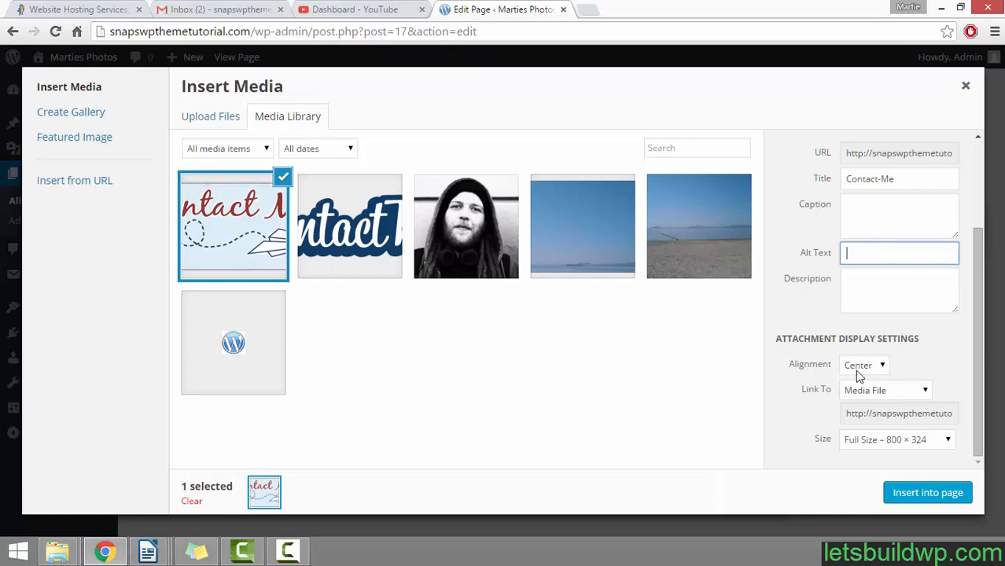
left_click(865, 390)
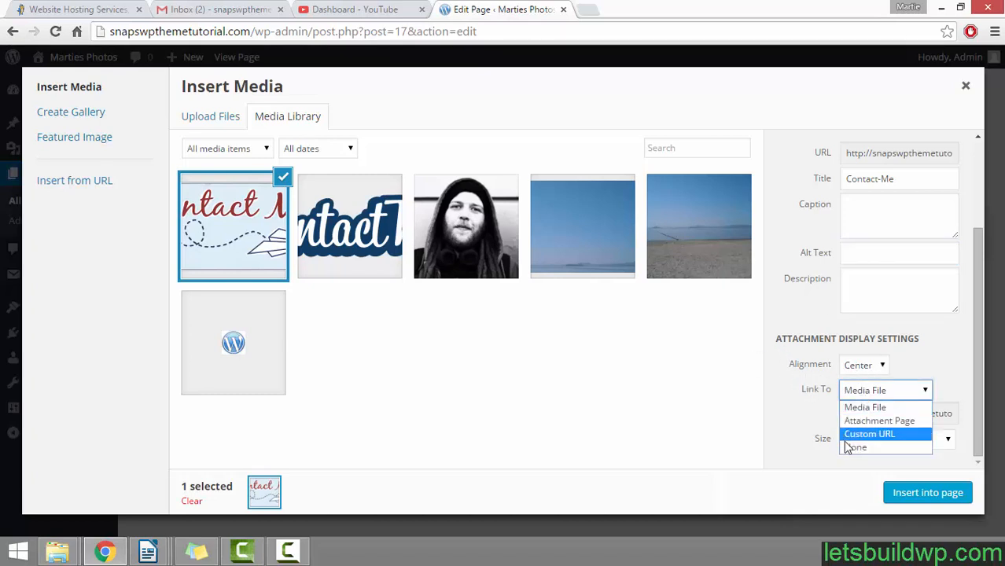
left_click(852, 445)
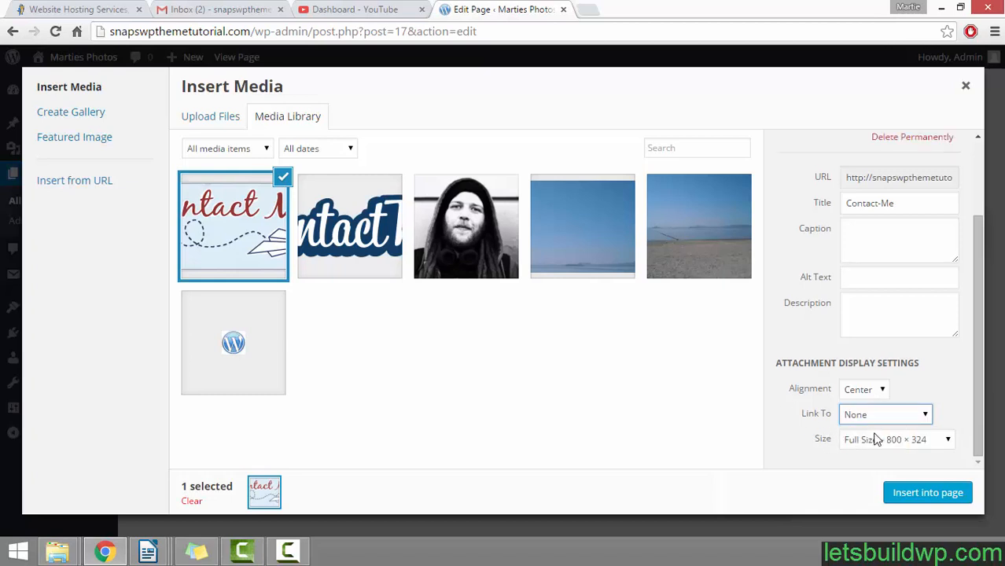
left_click(877, 440)
left_click(863, 480)
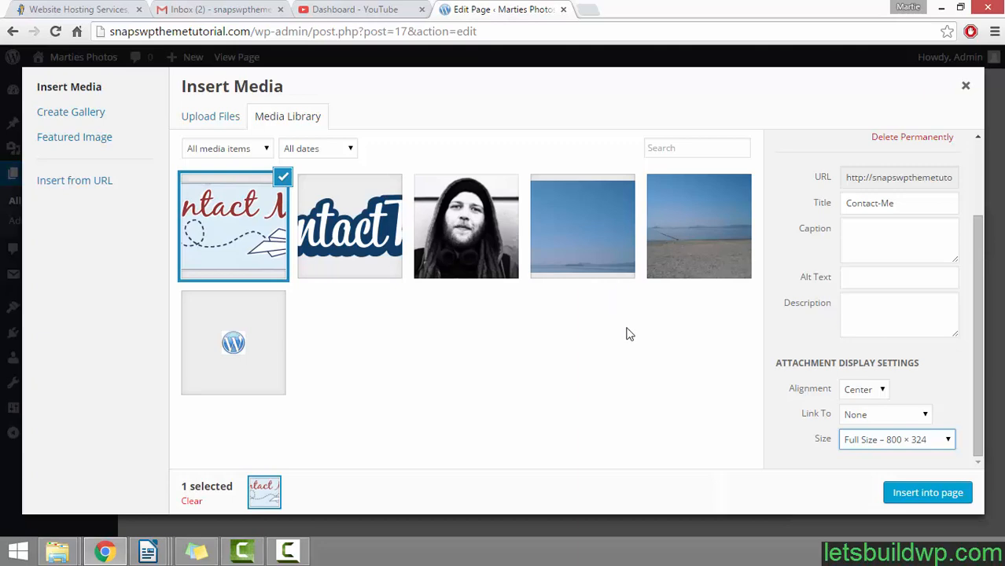
left_click(926, 493)
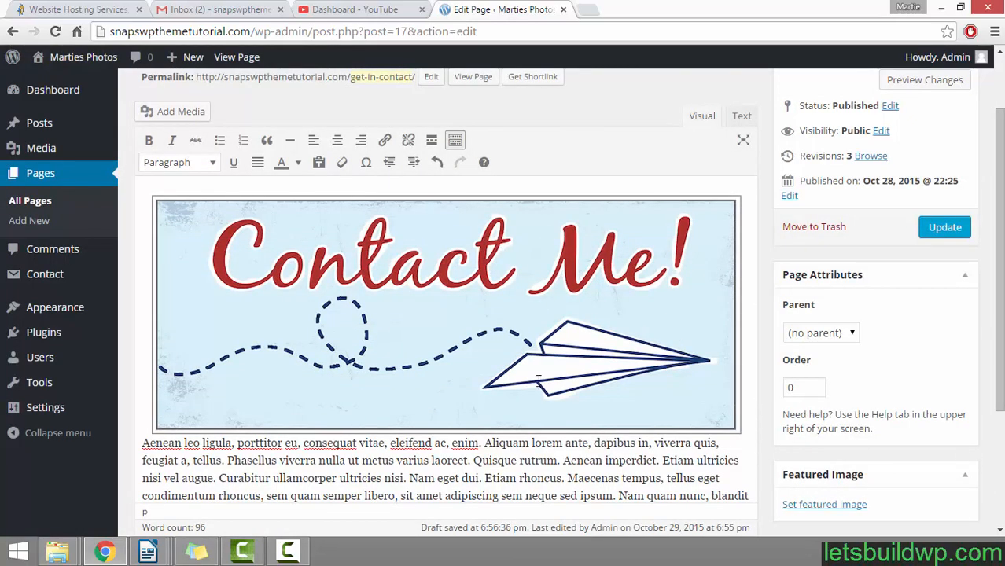
- Preview the page changes, check how the new heading image sits above the text and form, and close the preview
scroll(337, 262, "down", 3)
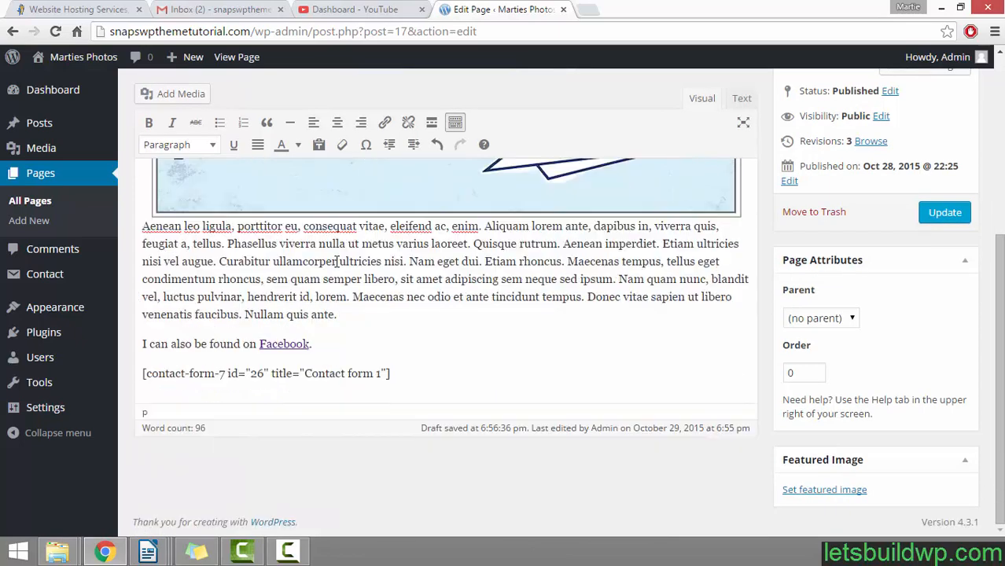
scroll(483, 280, "up", 4)
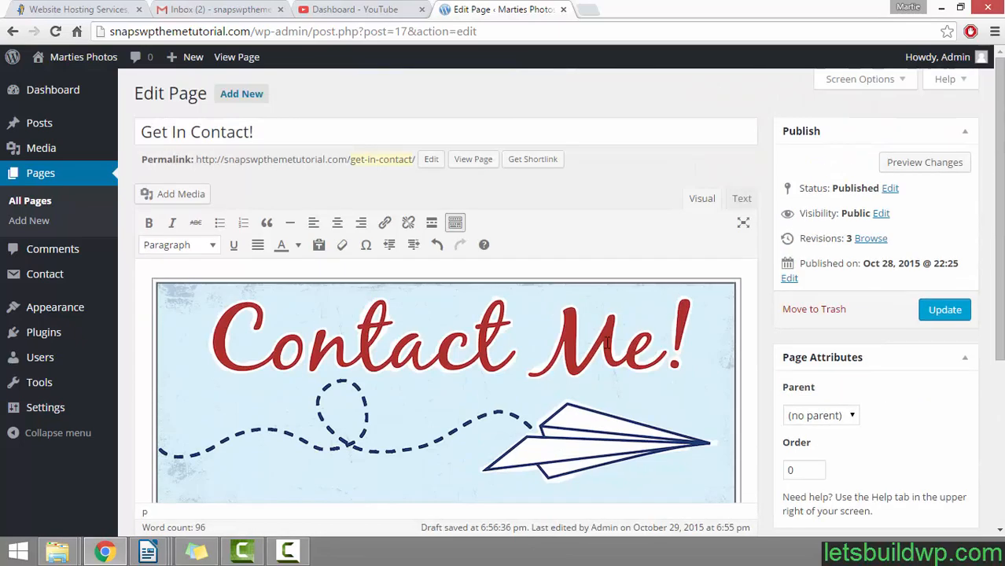
left_click(932, 167)
scroll(739, 161, "down", 5)
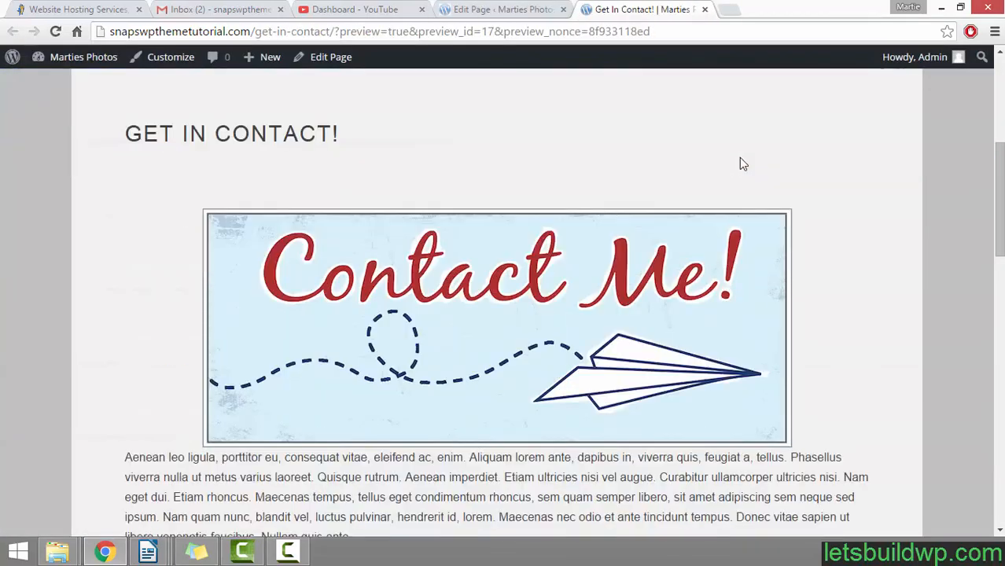
scroll(743, 163, "down", 2)
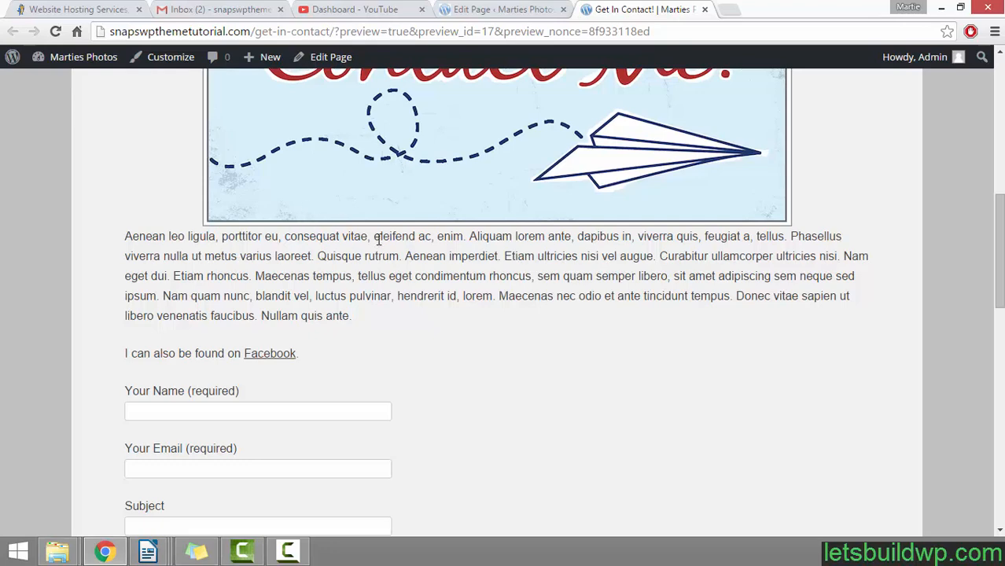
left_click(705, 9)
- Add a line break between the Contact Me! image and the paragraph starting with Aenean leo ligula
scroll(409, 401, "down", 3)
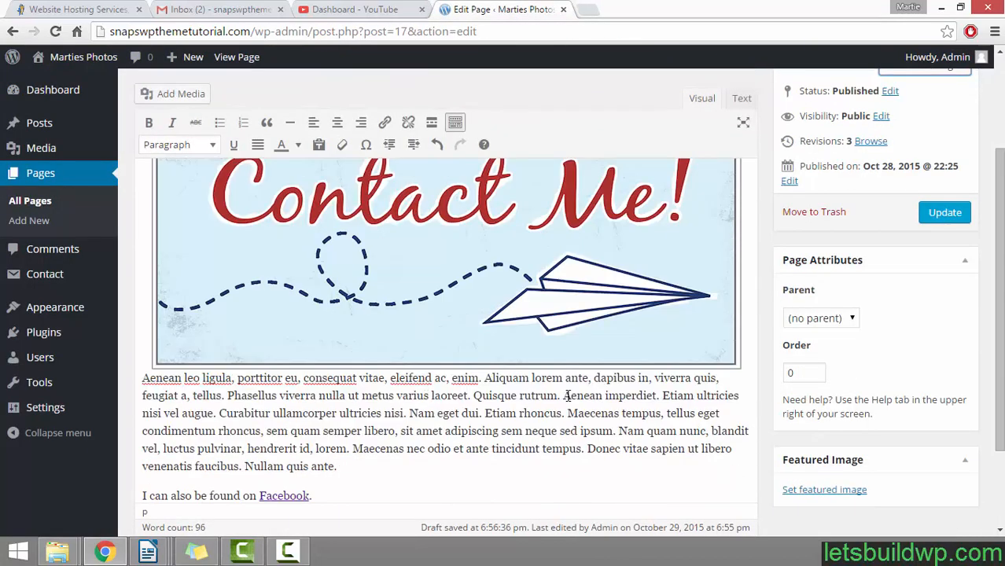
left_click(743, 362)
key("Return")
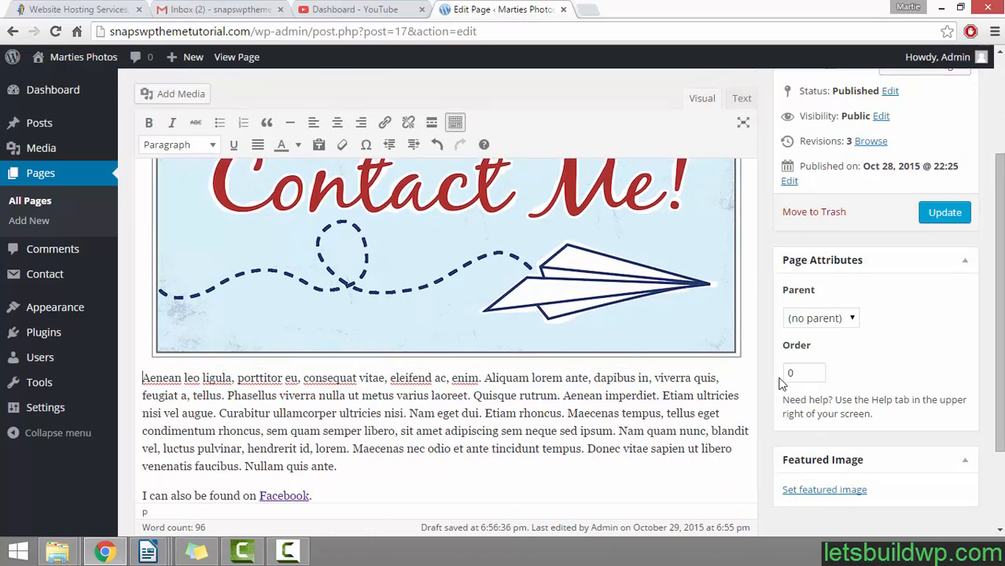
- Preview the page again, review the spacing below the image and the contact form fields, and close the preview
scroll(779, 381, "up", 3)
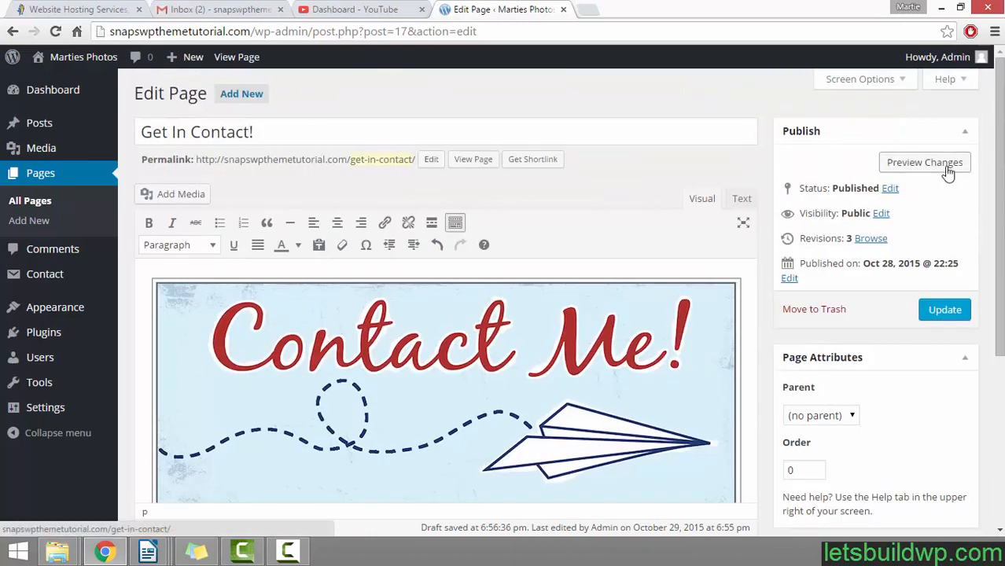
left_click(886, 166)
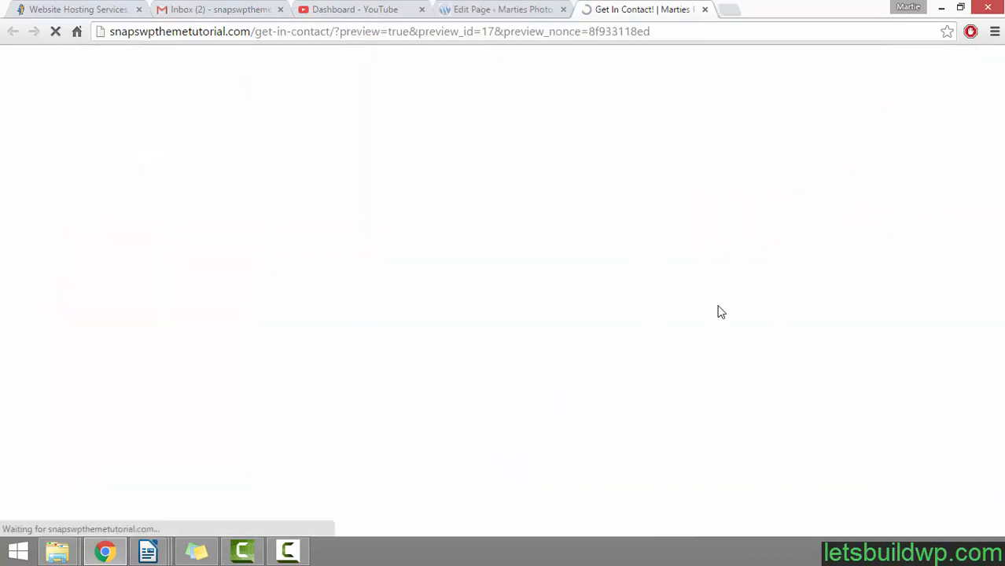
scroll(719, 303, "down", 5)
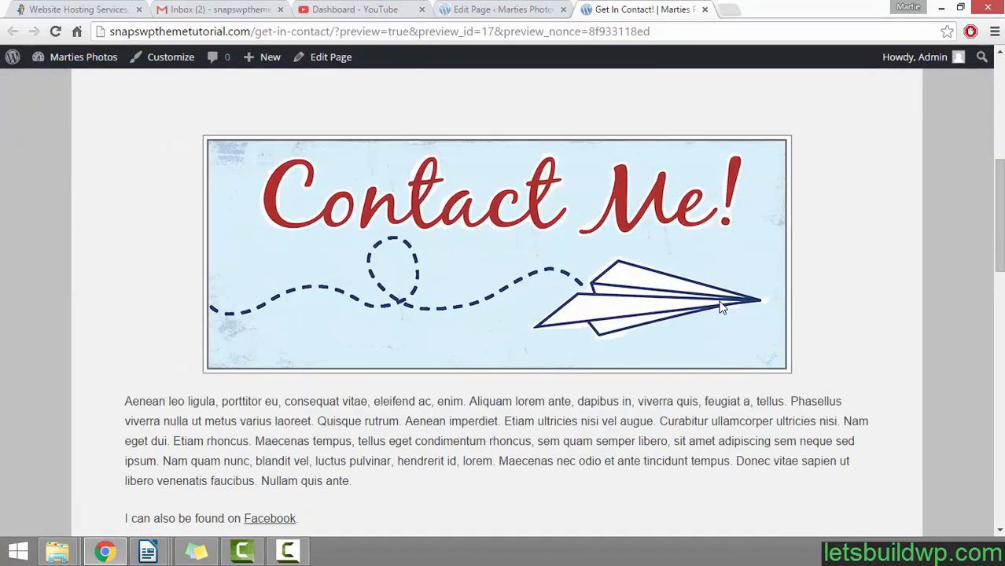
scroll(722, 307, "down", 1)
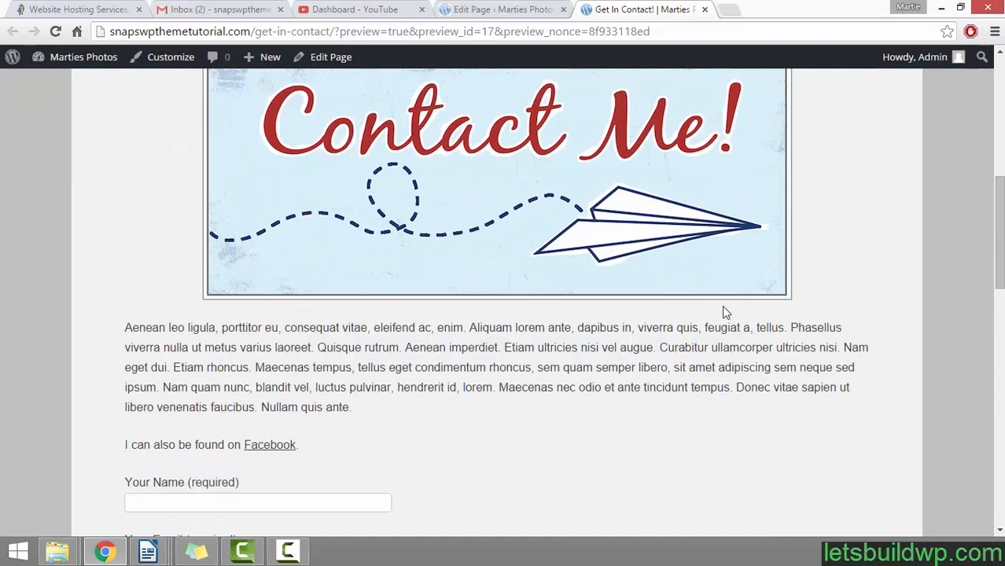
scroll(724, 311, "down", 1)
scroll(726, 305, "down", 1)
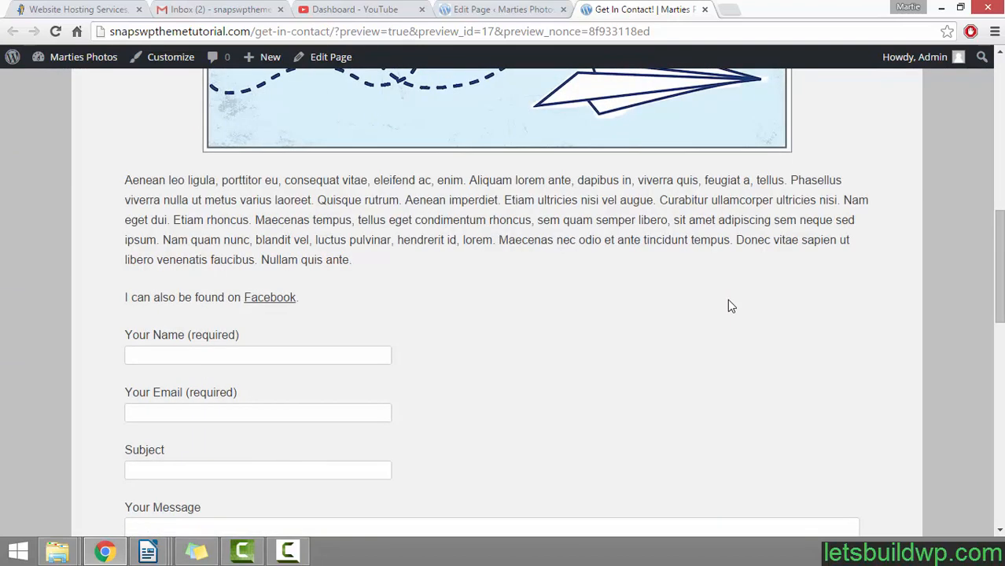
scroll(730, 305, "up", 3)
scroll(527, 236, "down", 3)
scroll(515, 279, "down", 2)
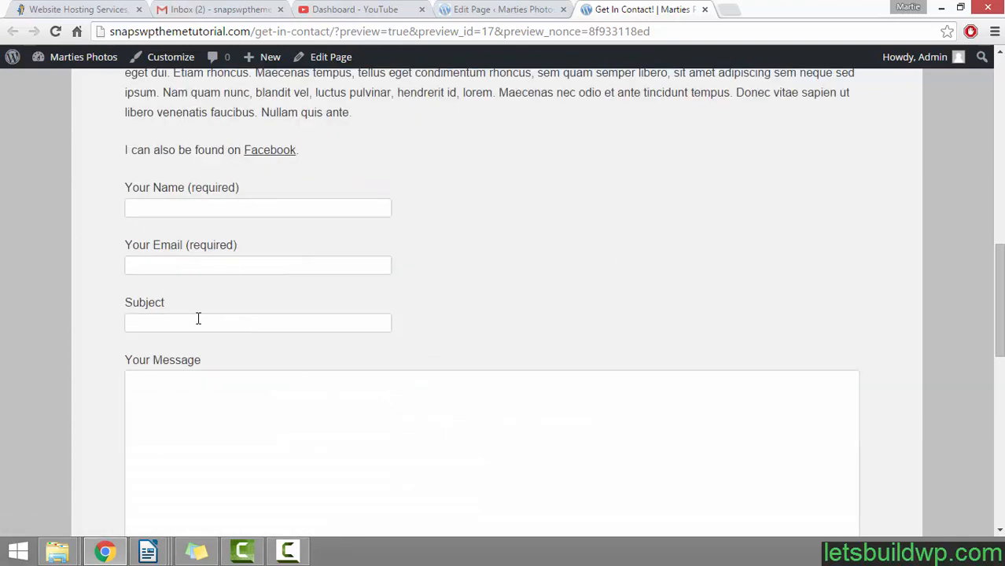
scroll(370, 293, "down", 2)
scroll(370, 291, "up", 6)
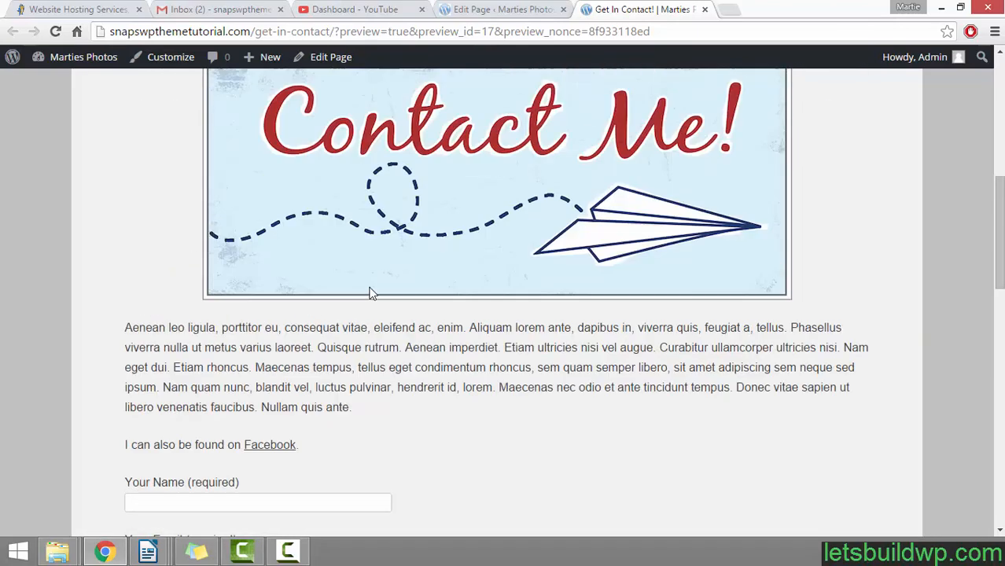
scroll(370, 295, "up", 4)
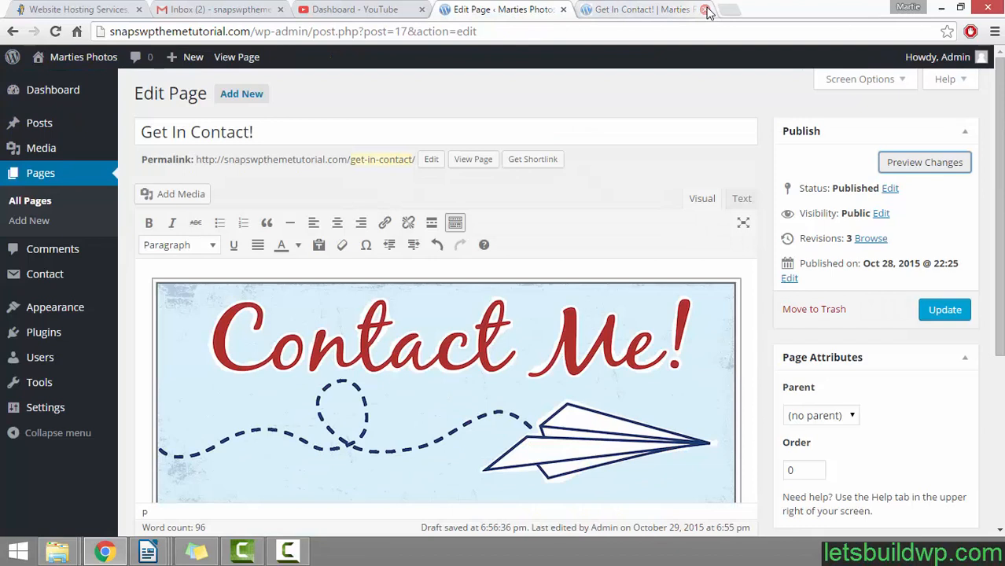
left_click(705, 9)
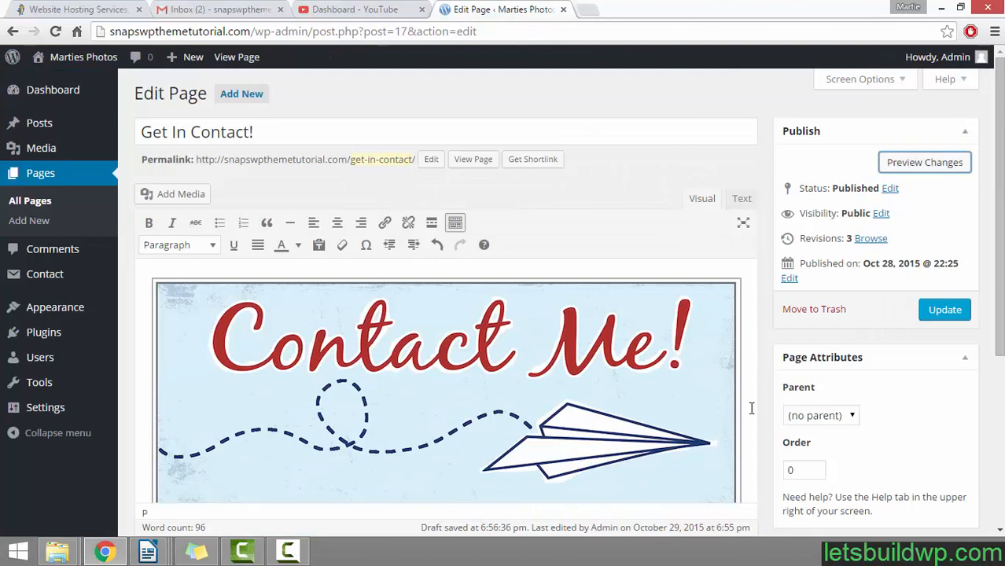
- Update the Get In Contact! page and view the published version
left_click(948, 312)
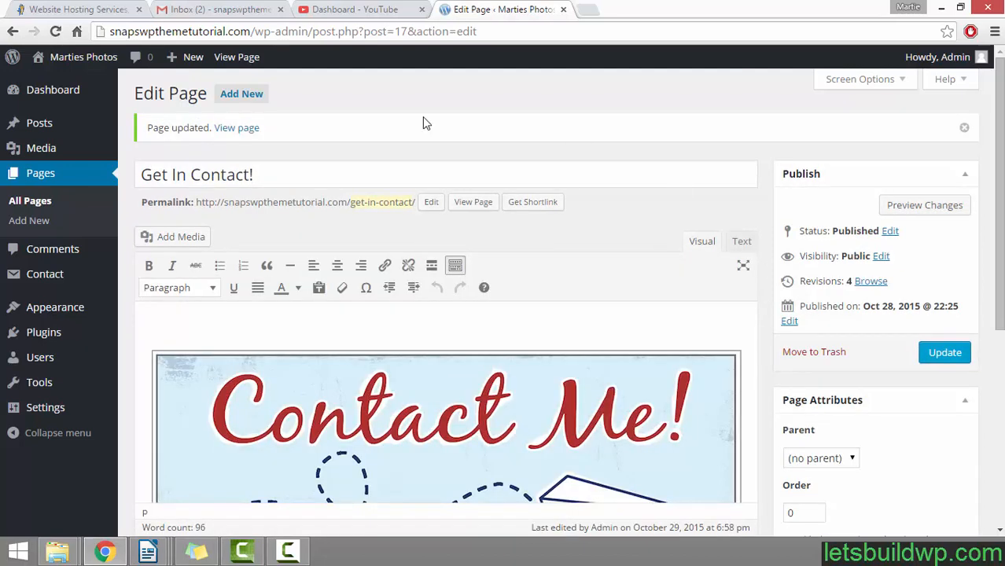
left_click(245, 133)
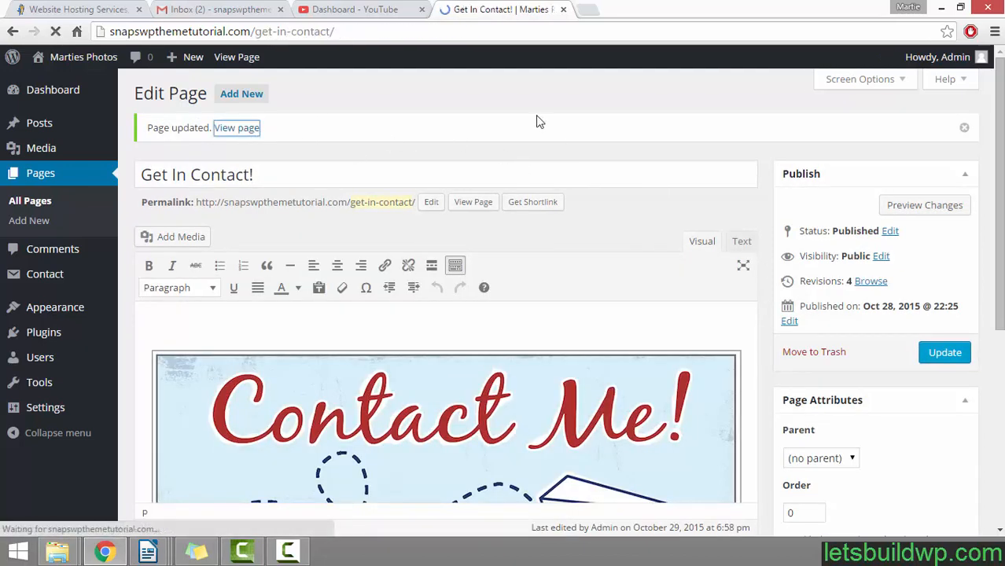
scroll(336, 297, "down", 6)
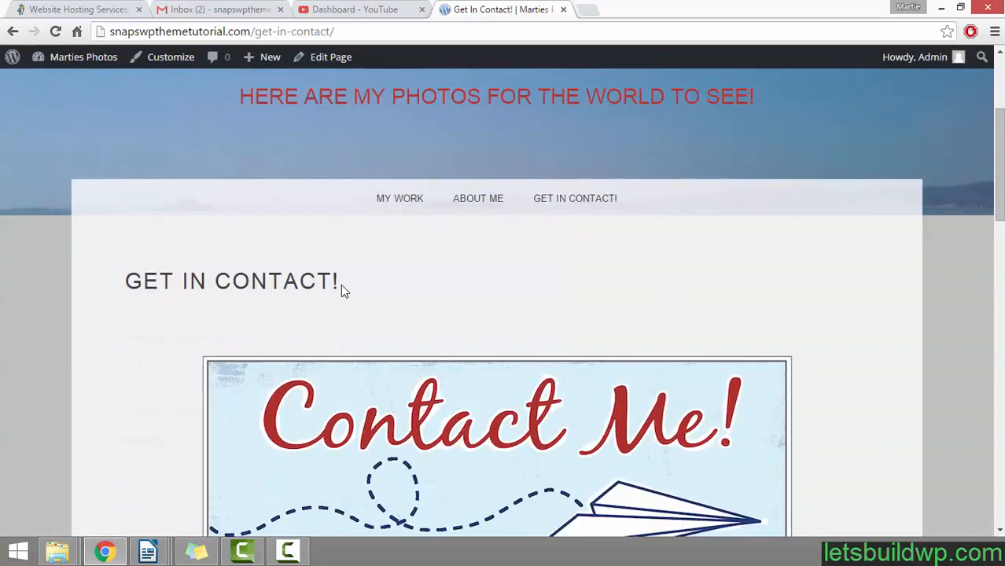
- Review the published Get In Contact! page and the About Me page from heading to body content
scroll(342, 273, "down", 4)
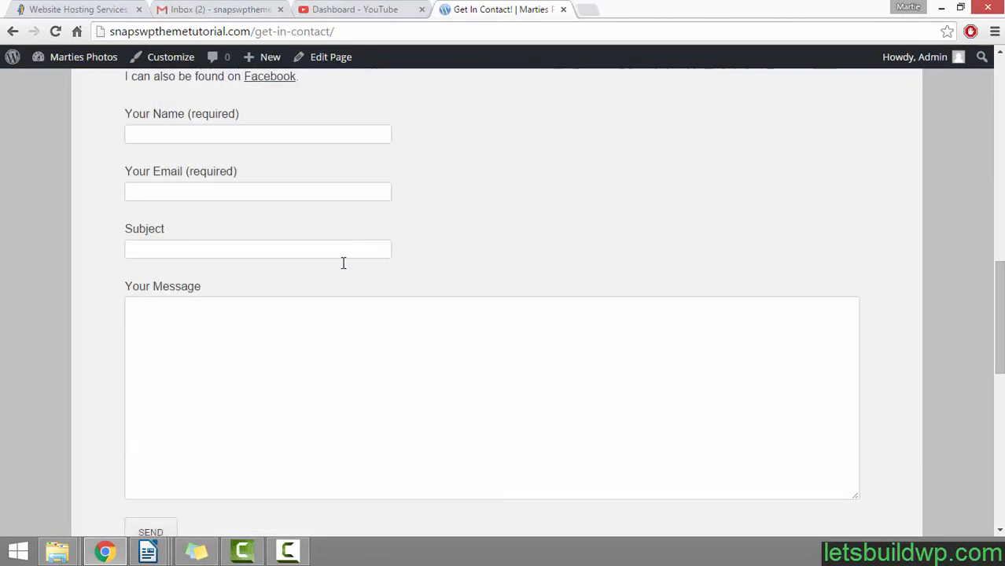
scroll(349, 261, "up", 7)
scroll(351, 266, "up", 3)
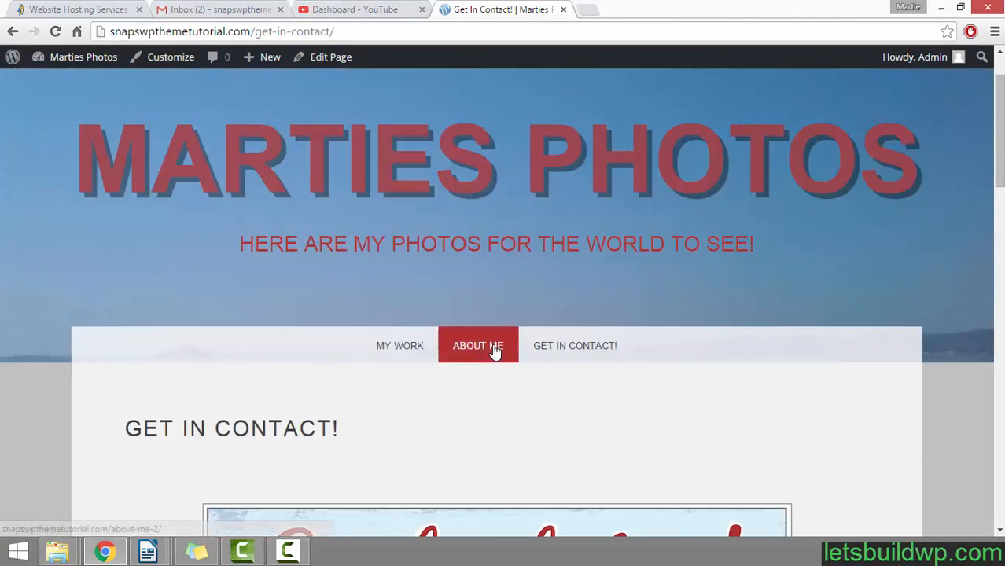
left_click(490, 352)
scroll(490, 375, "down", 5)
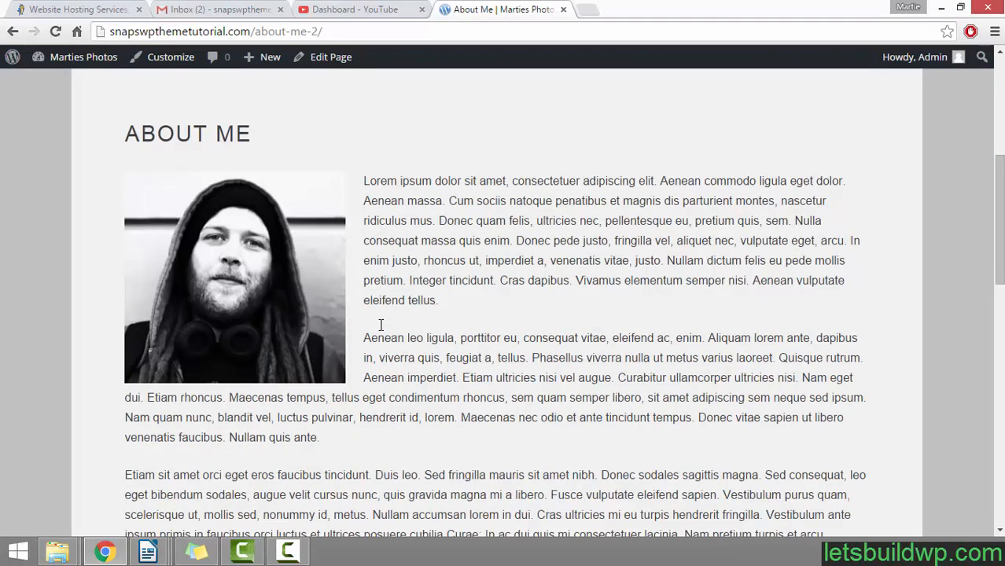
scroll(638, 348, "down", 4)
scroll(628, 344, "up", 9)
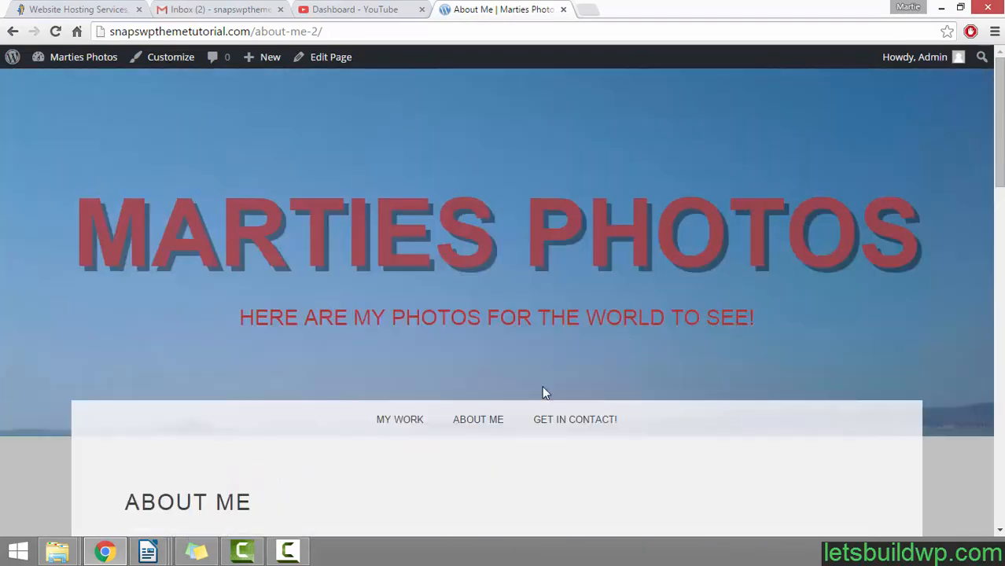
- Return to the Get In Contact! page and examine its heading image, text and form fields
left_click(576, 422)
scroll(678, 392, "down", 4)
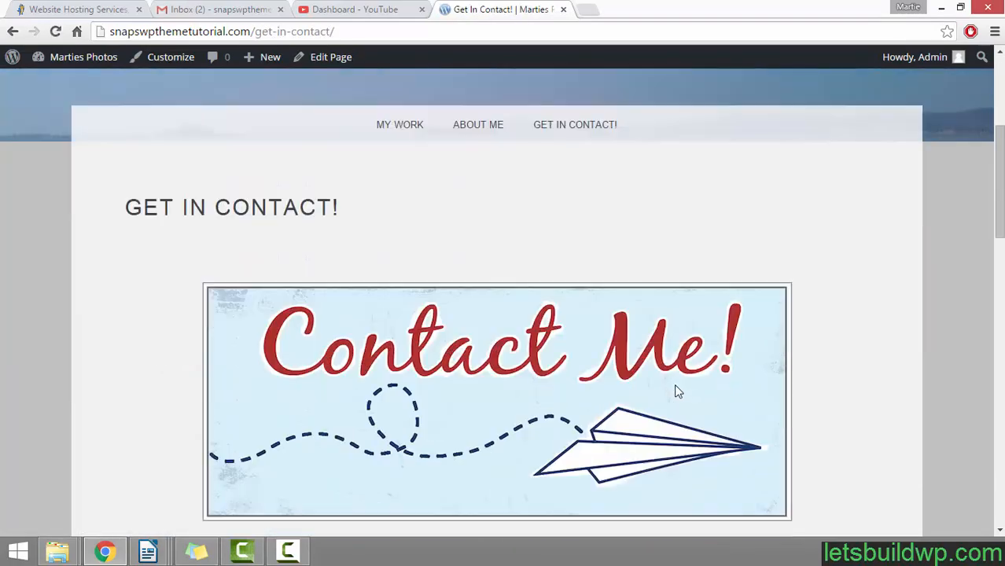
scroll(663, 366, "down", 4)
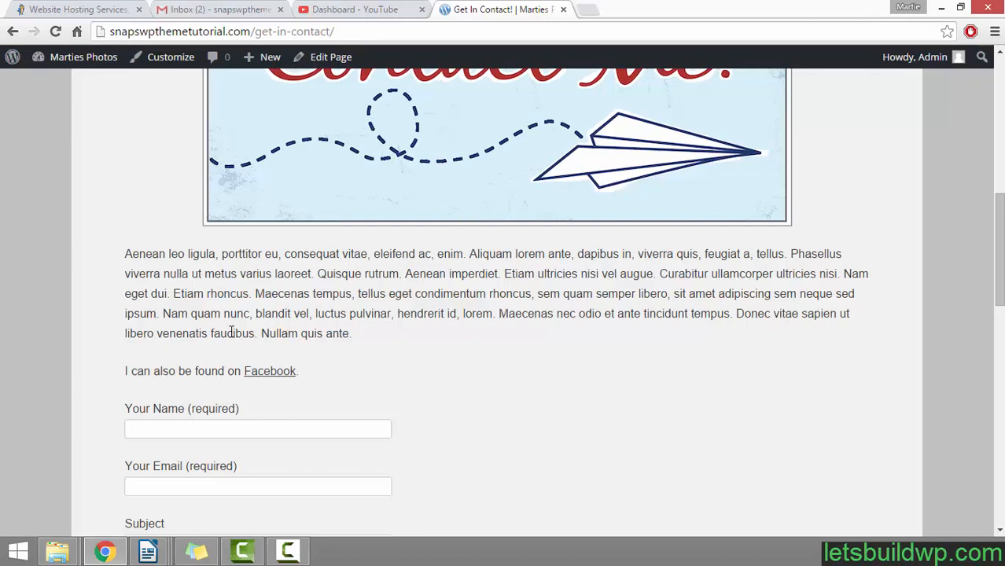
scroll(518, 425, "down", 5)
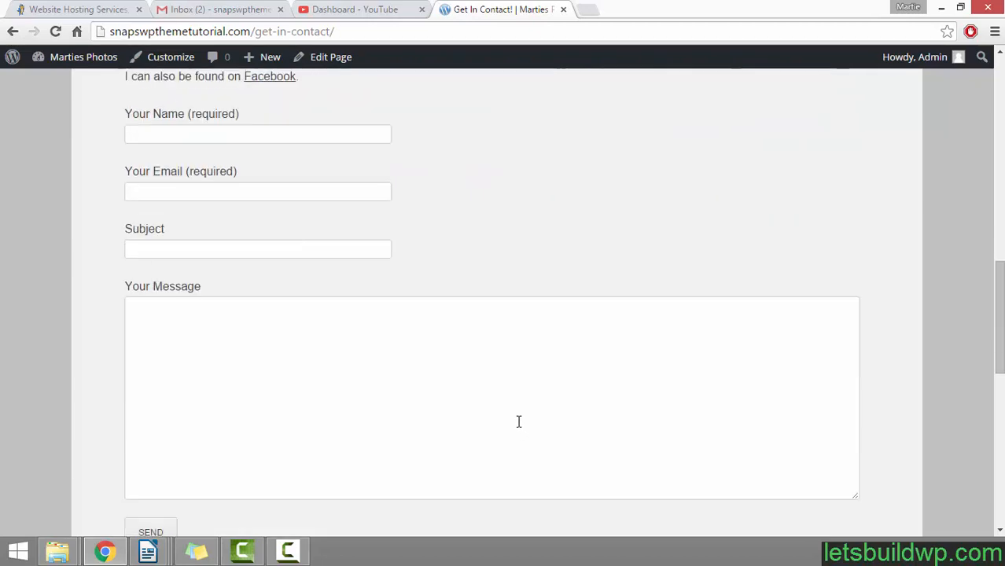
scroll(516, 425, "up", 6)
scroll(515, 425, "up", 5)
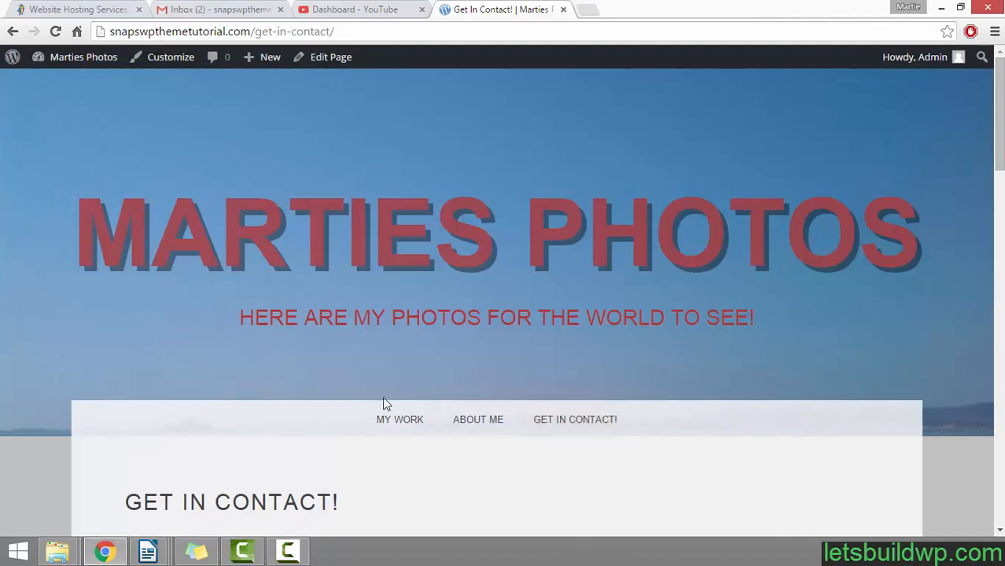
- View the My Work page and examine its content area and the widgets below
left_click(399, 422)
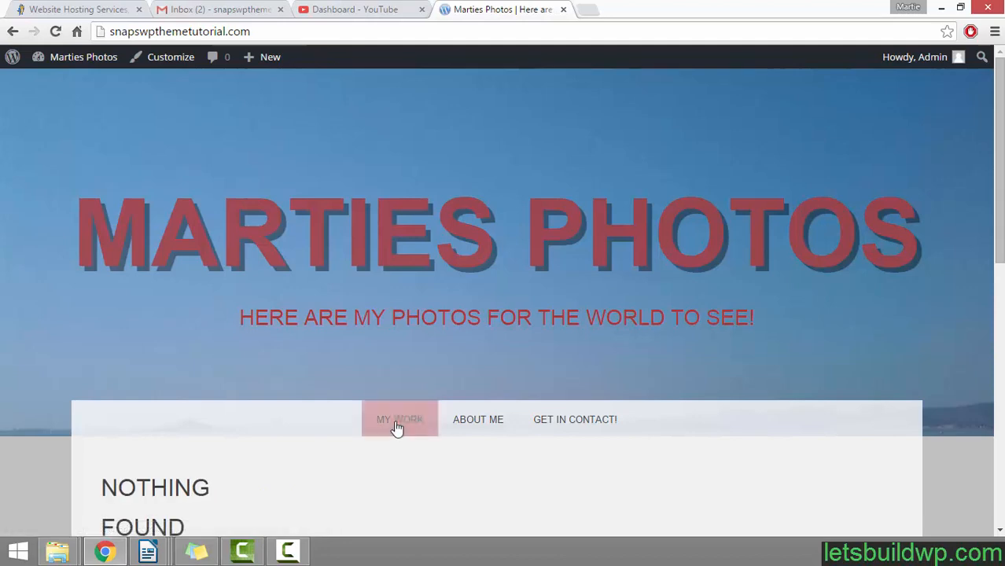
scroll(134, 271, "down", 3)
scroll(132, 266, "down", 1)
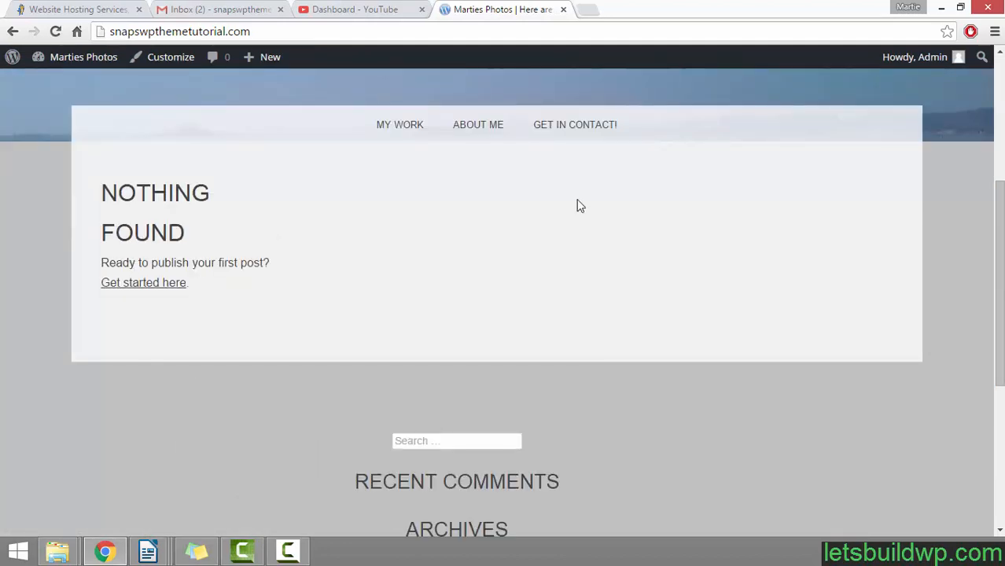
scroll(585, 361, "up", 4)
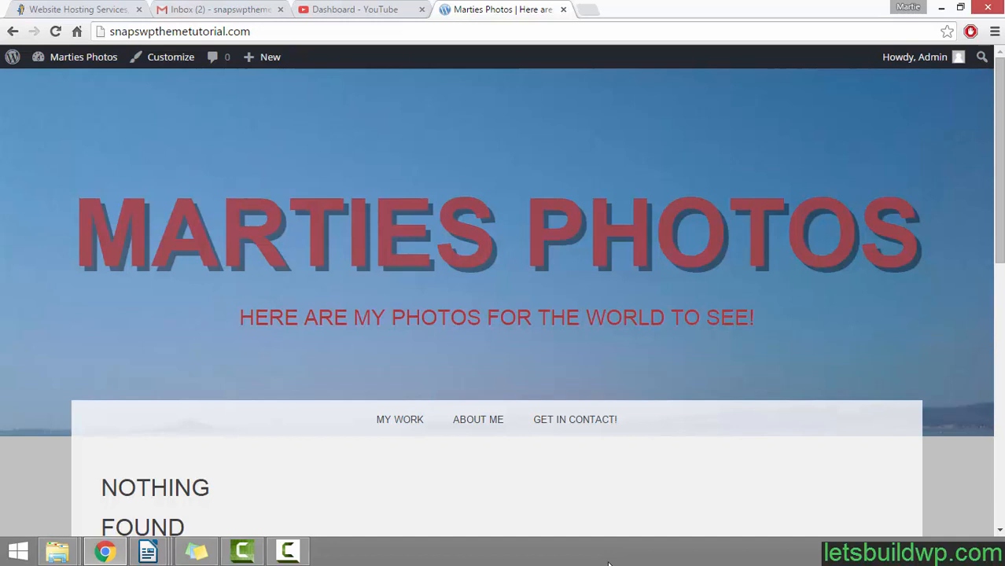
- Go to the site's admin dashboard and search for new plugins with the term regenerate thumbnails
left_click(91, 57)
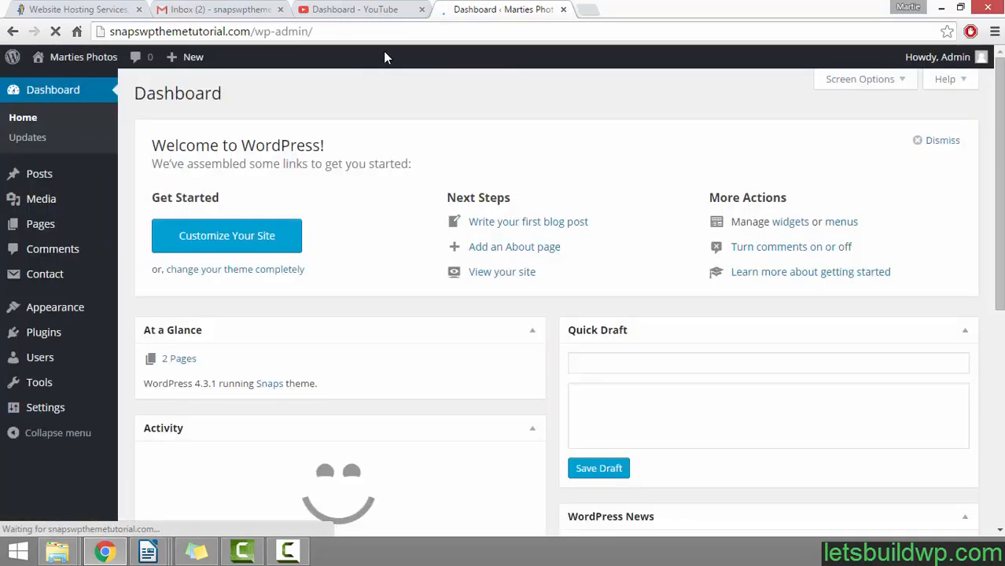
left_click(41, 333)
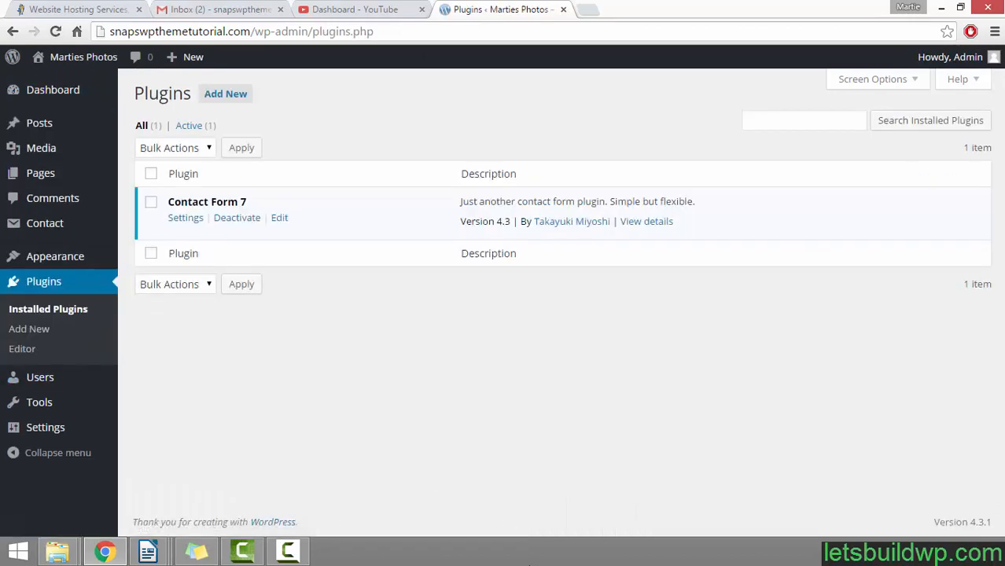
left_click(226, 93)
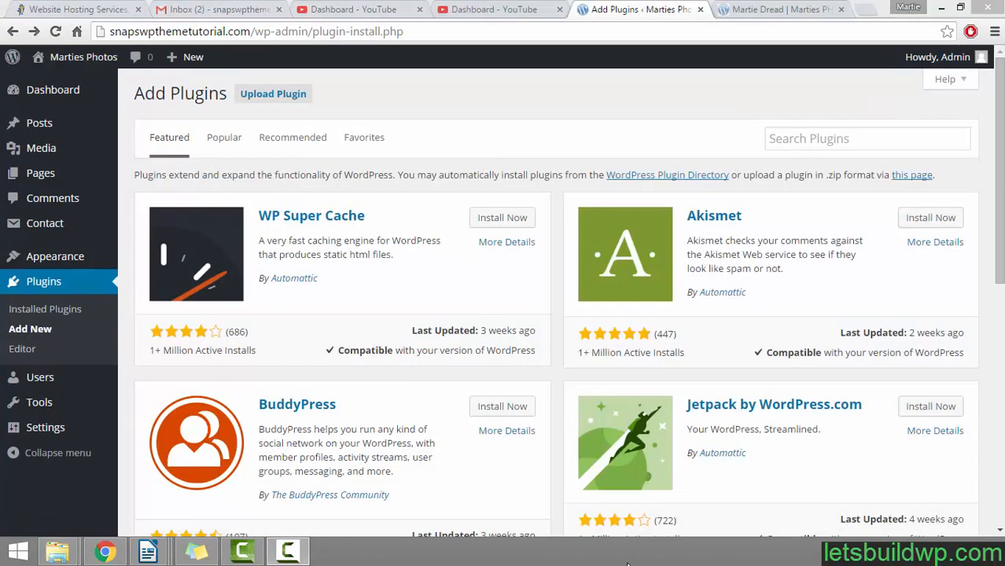
left_click(862, 134)
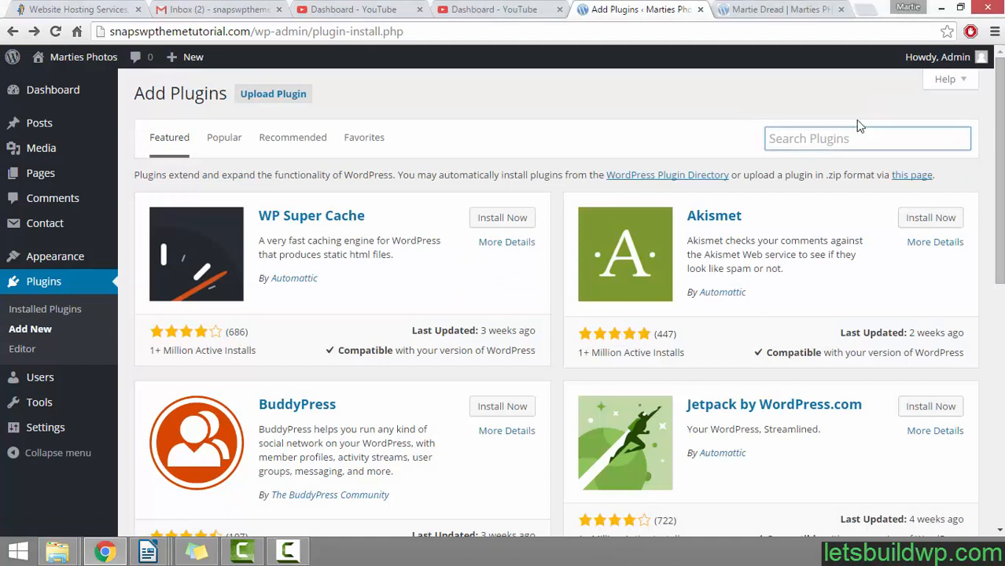
type("regenerate t")
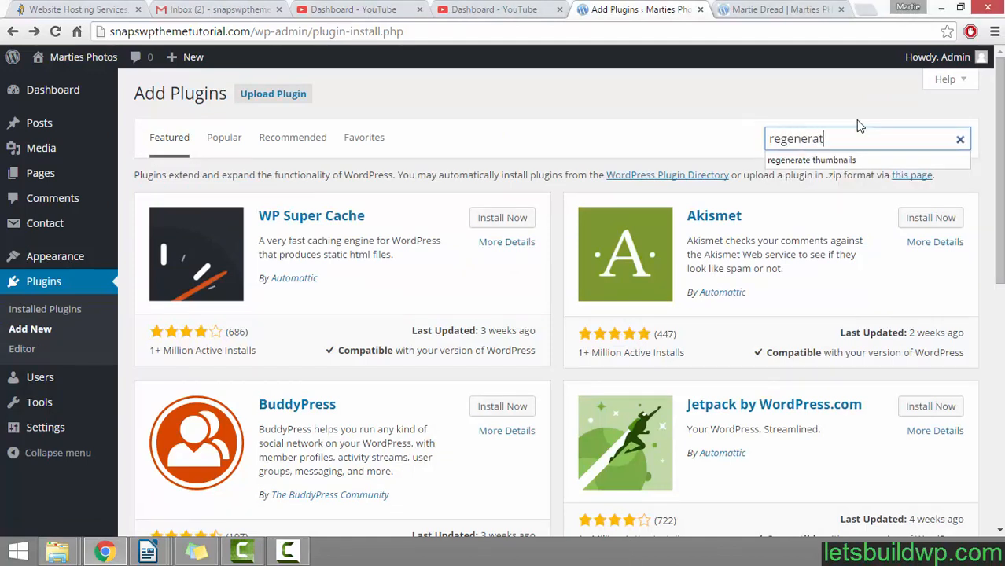
type("humbnails")
key("Return")
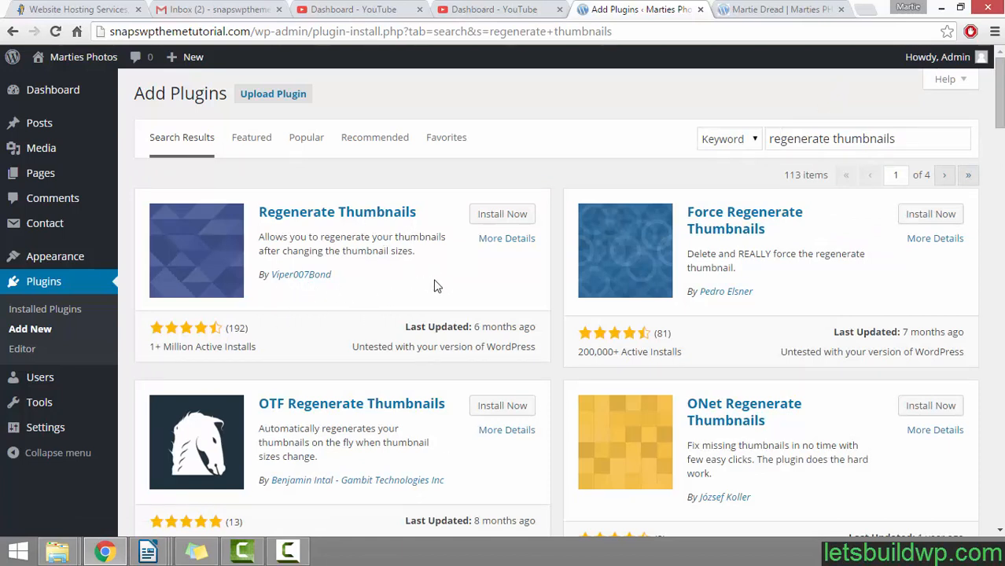
- Install and activate the Regenerate Thumbnails plugin by Viper007Bond and read its description among the installed plugins
left_click(514, 213)
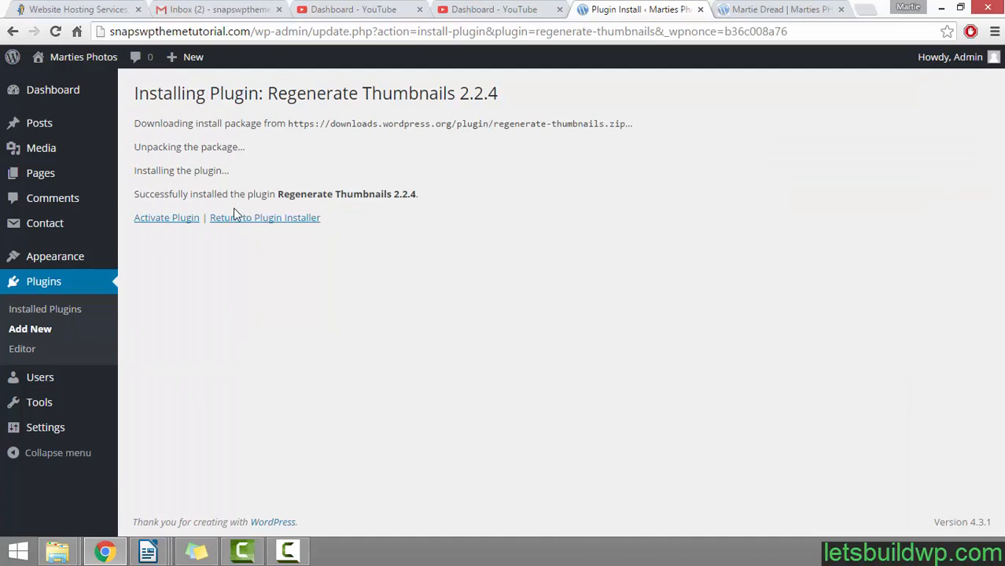
left_click(185, 221)
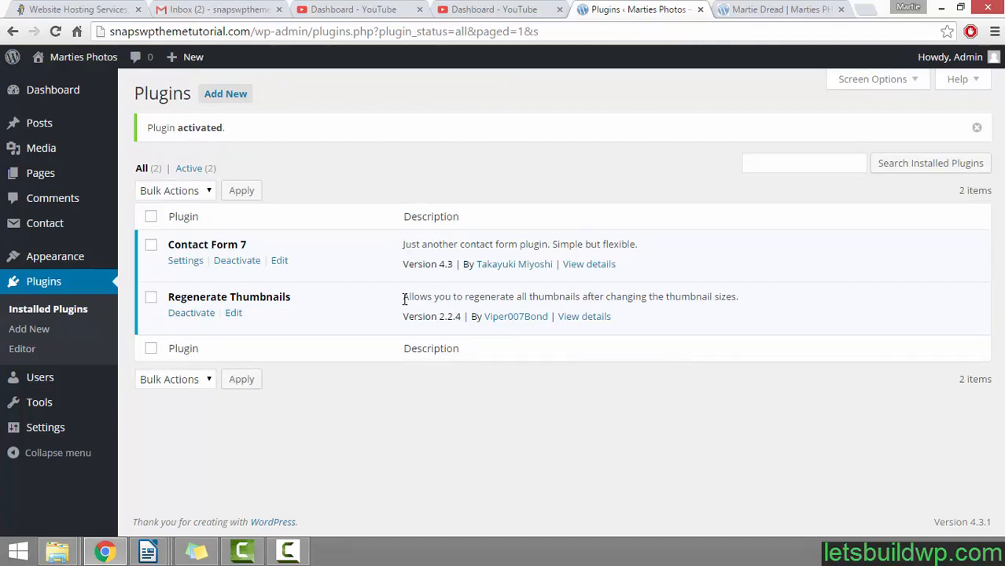
left_click_drag(407, 297, 747, 294)
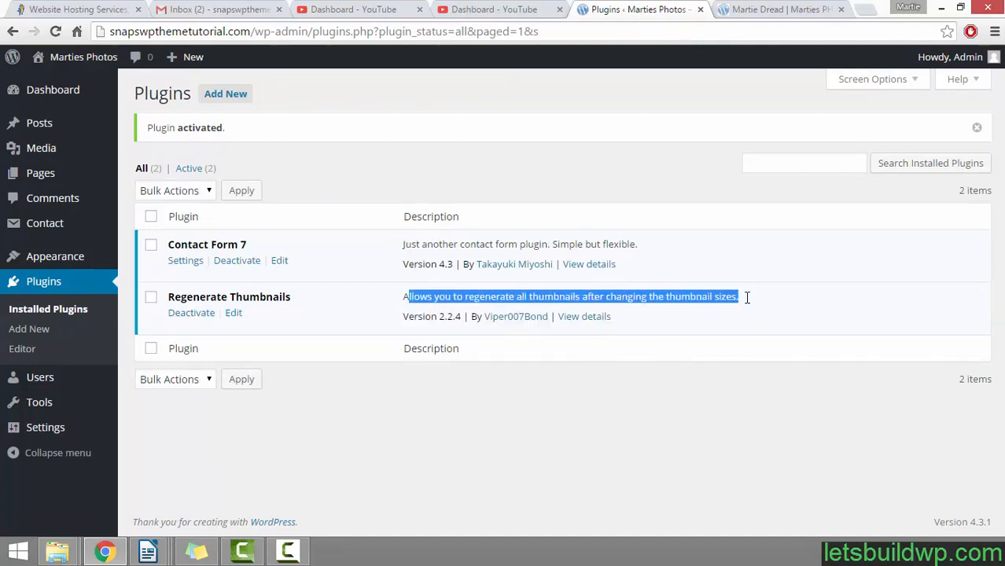
left_click(622, 379)
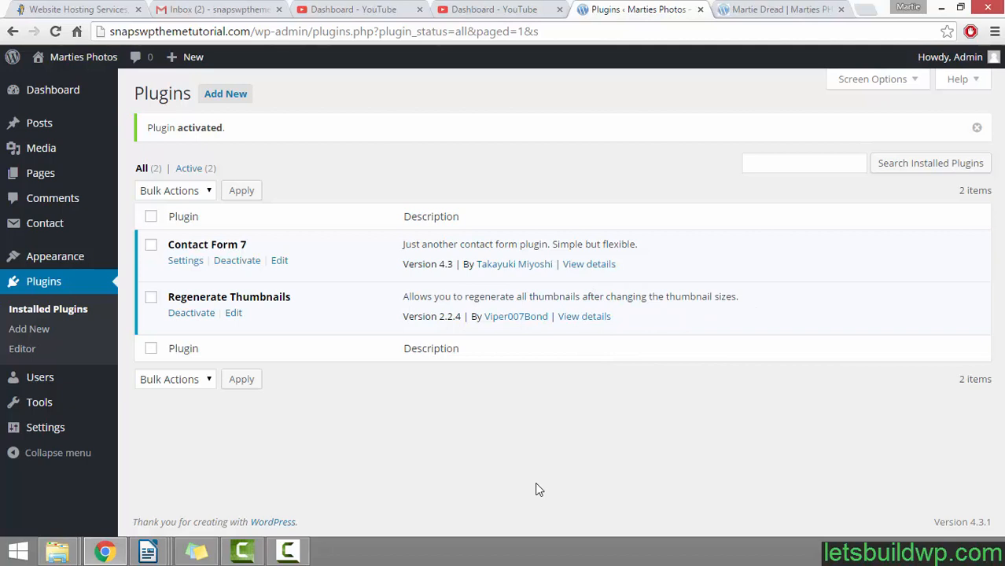
- Set the thumbnail size in the media settings to width 236 and height 315 and save the changes
left_click(43, 427)
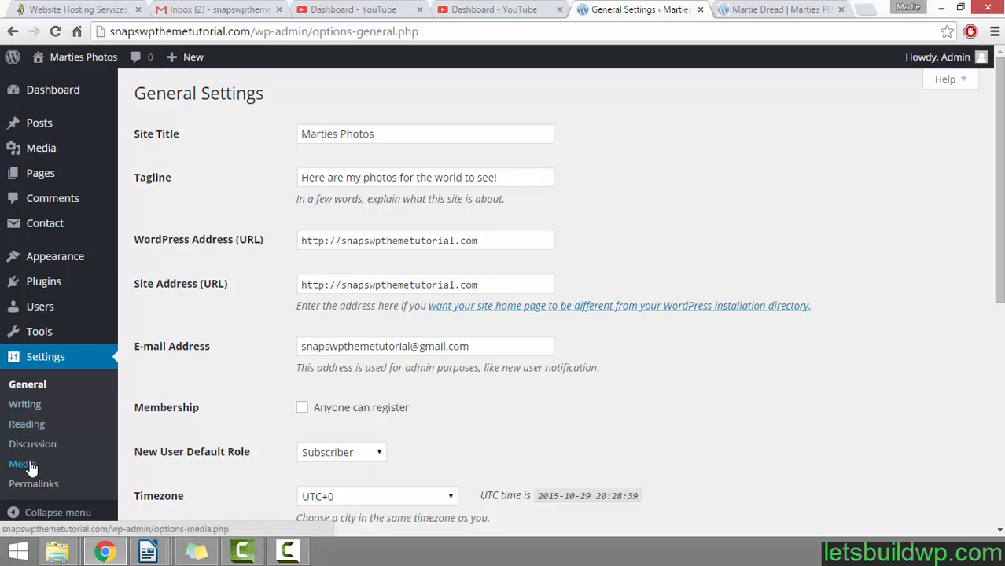
left_click(25, 465)
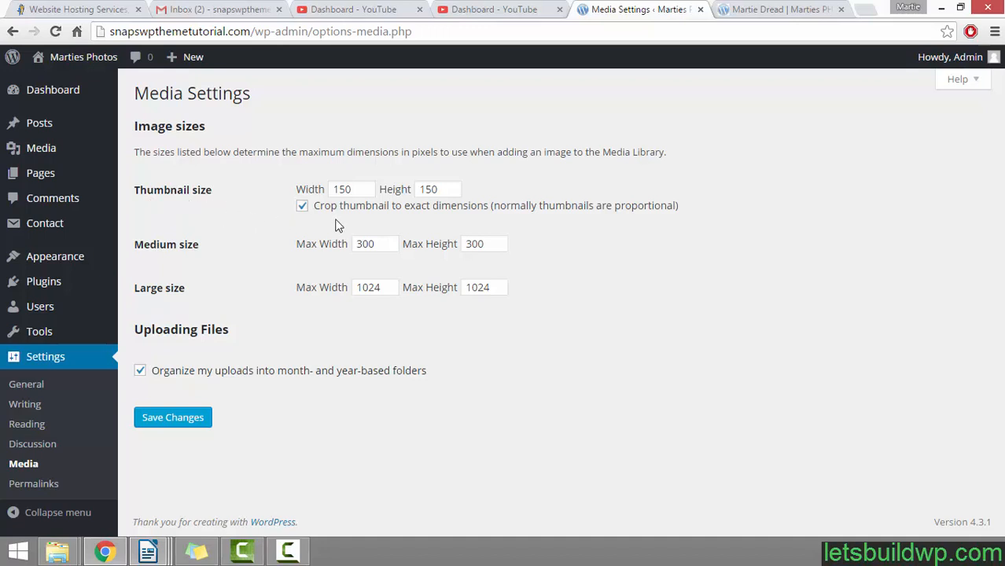
left_click_drag(351, 189, 328, 189)
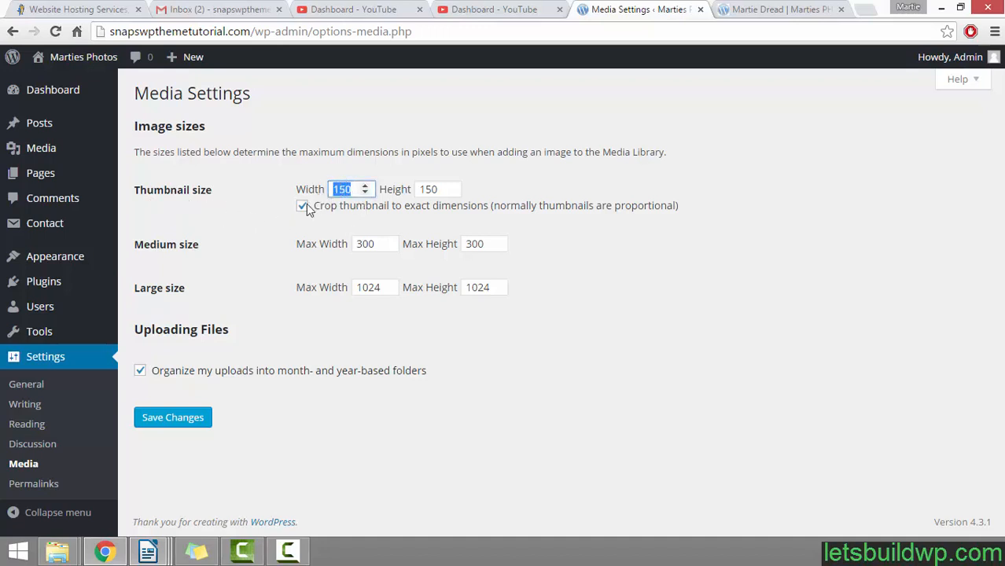
type("236")
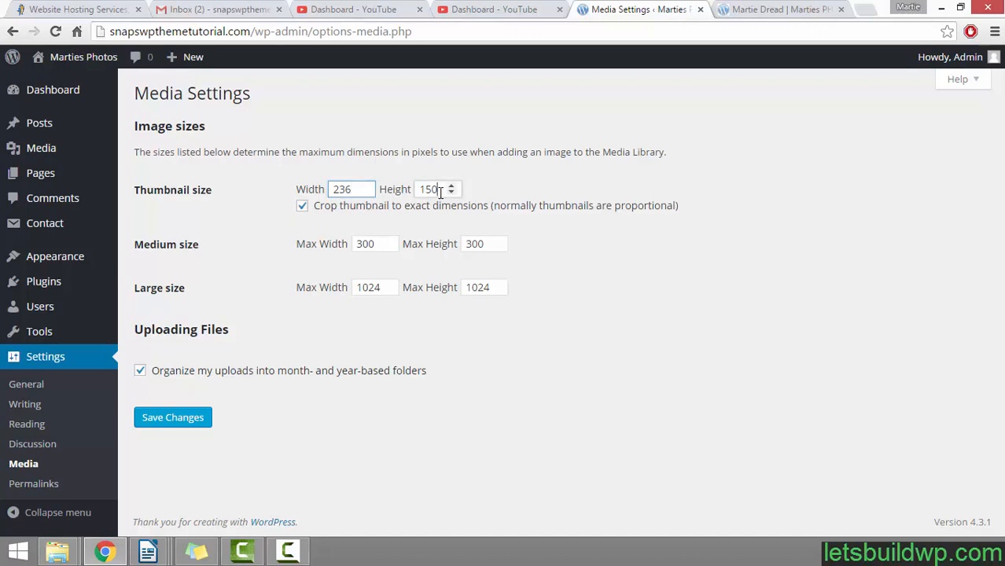
left_click_drag(442, 192, 417, 193)
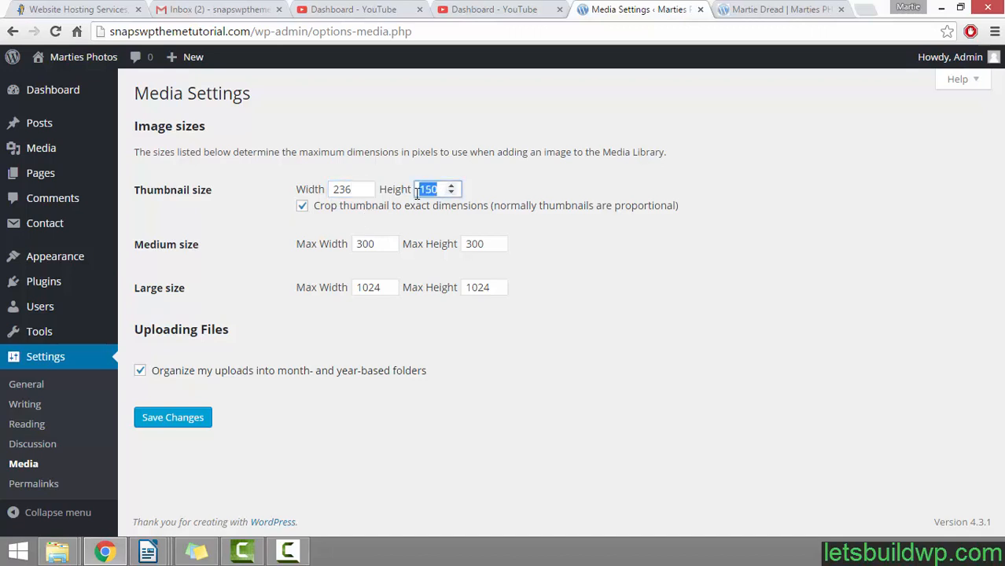
type("315")
left_click(513, 184)
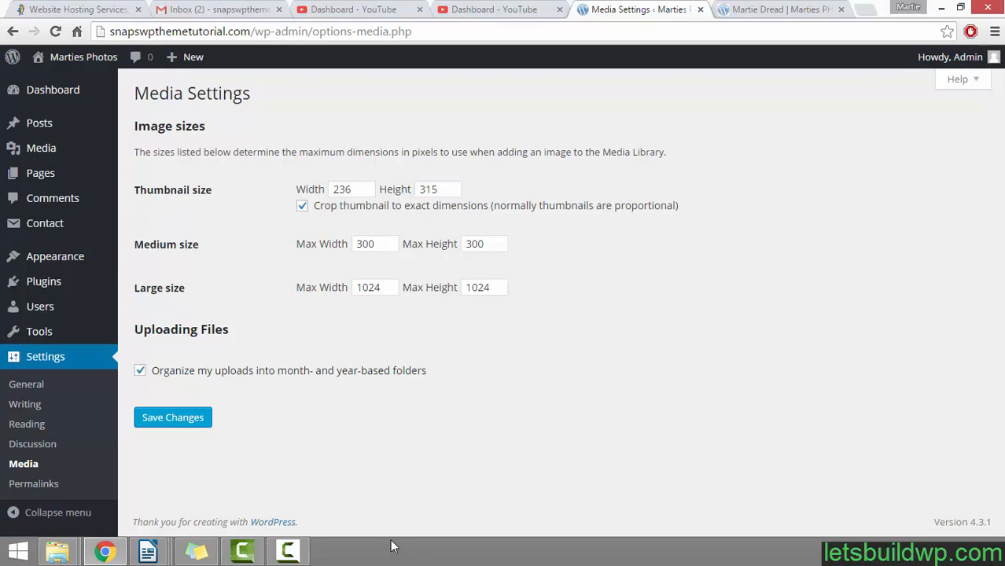
left_click(176, 419)
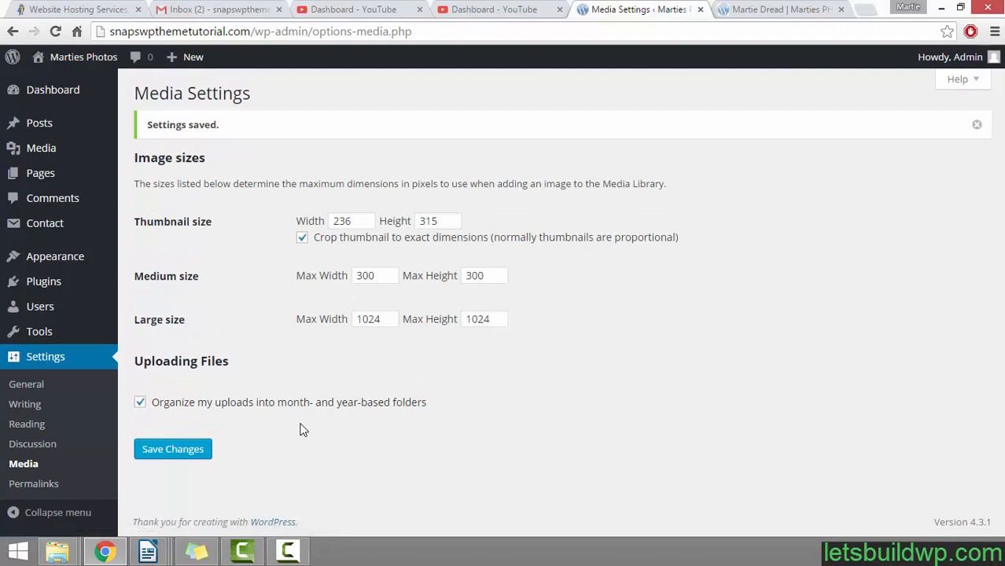
- Run the Regenerate Thumbnails tool on all uploaded images
left_click(41, 334)
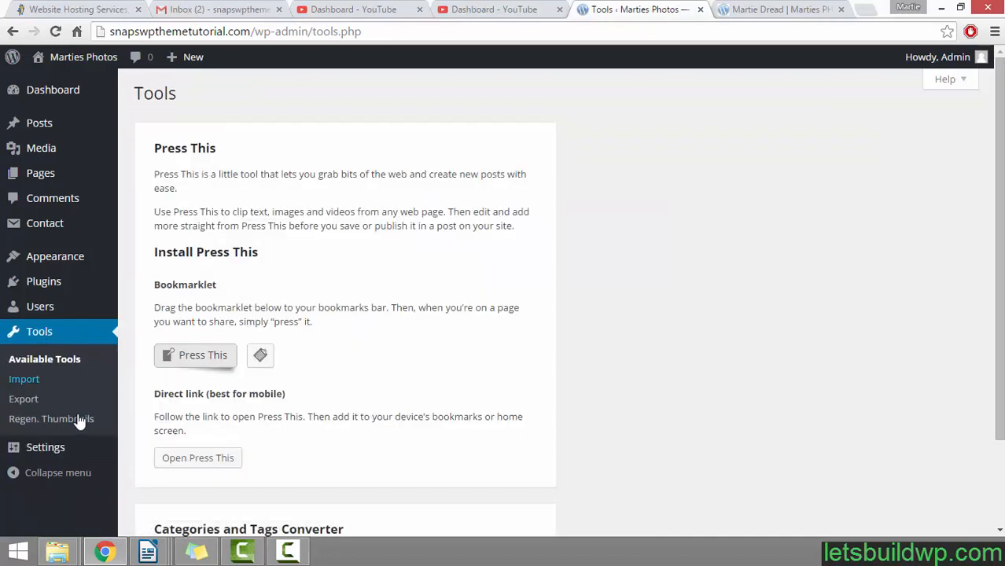
left_click(81, 422)
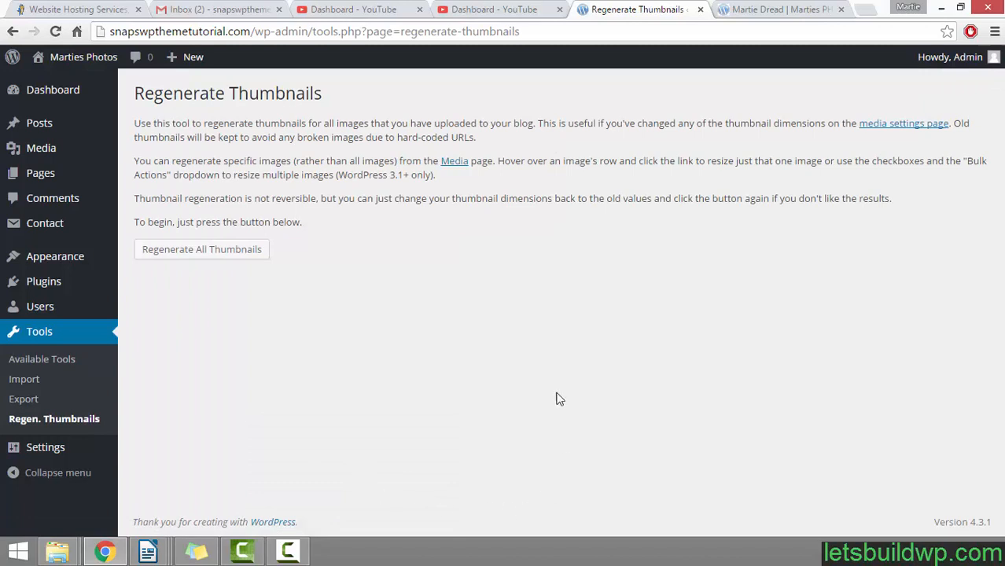
left_click(211, 262)
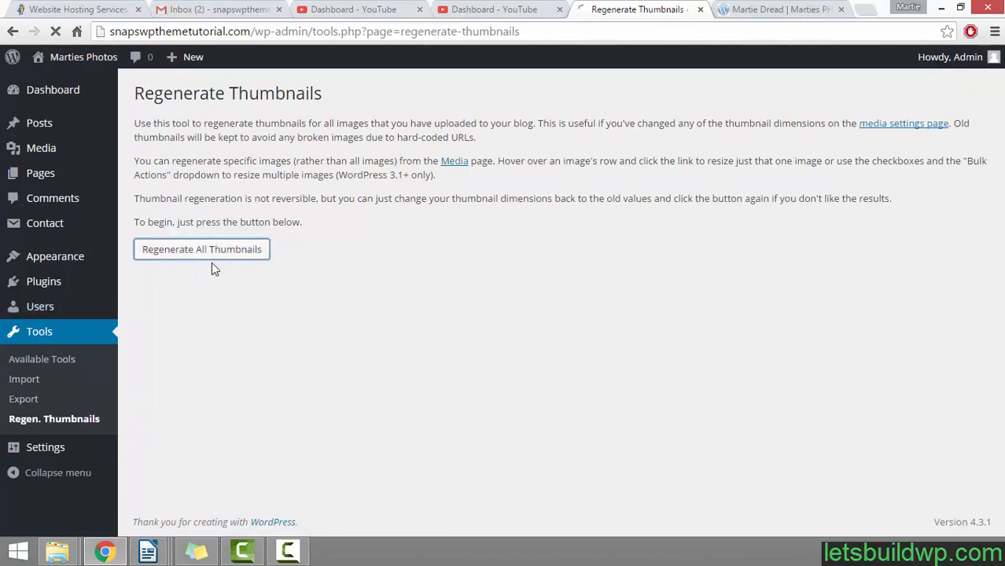
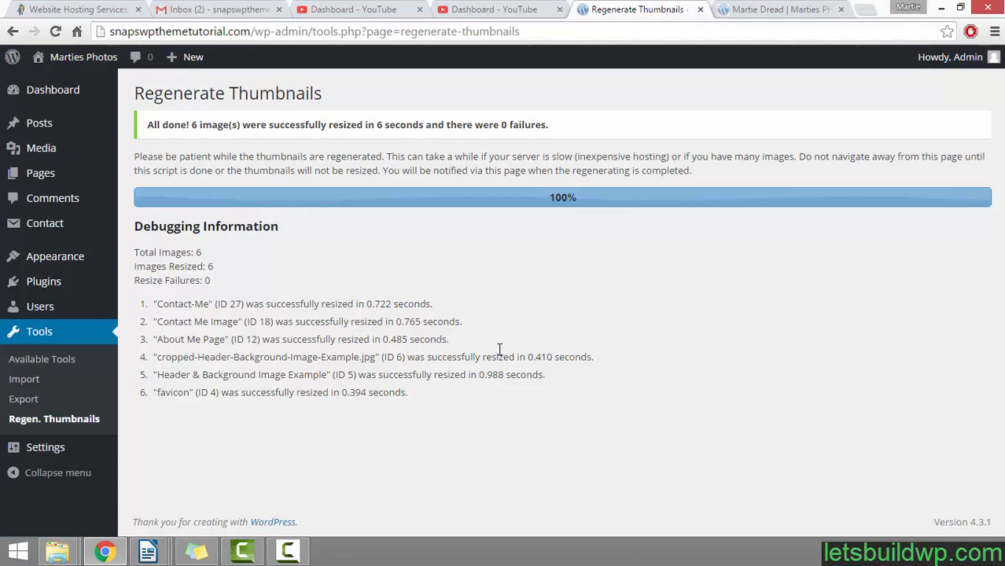
- Start a new post, check the pictures in the Main Portfolio Images folder, and title the post Yawning Cat
left_click(59, 132)
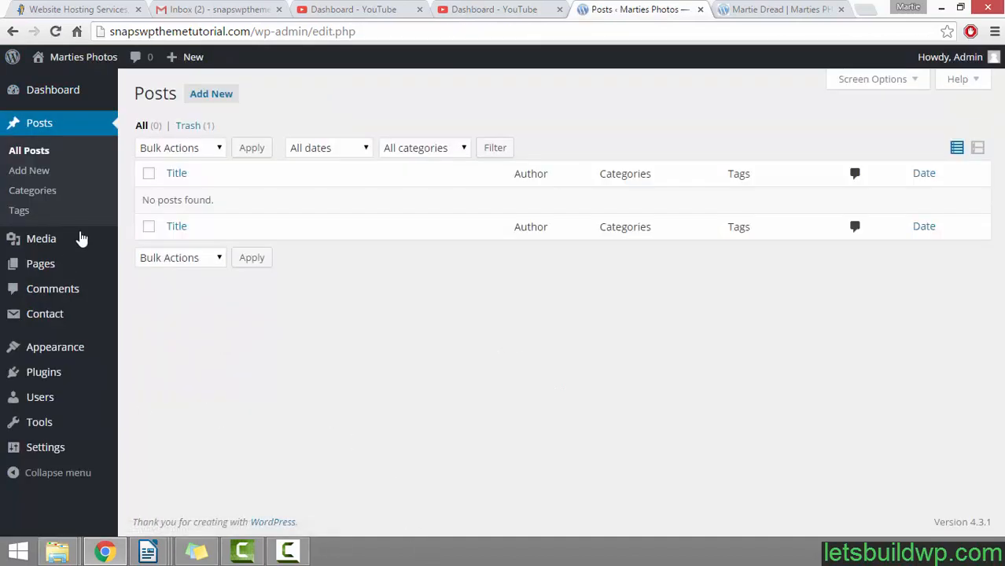
left_click(229, 96)
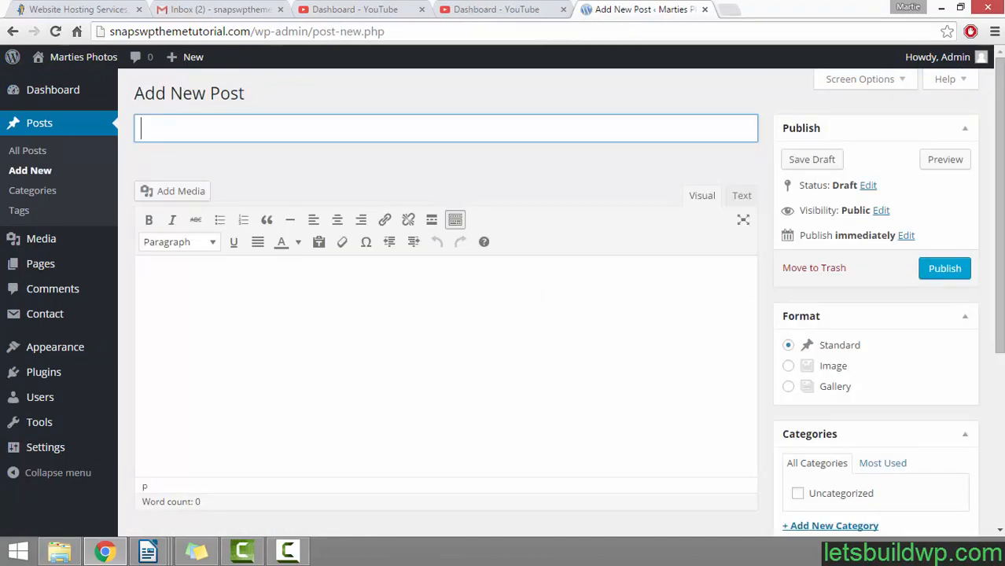
left_click(60, 553)
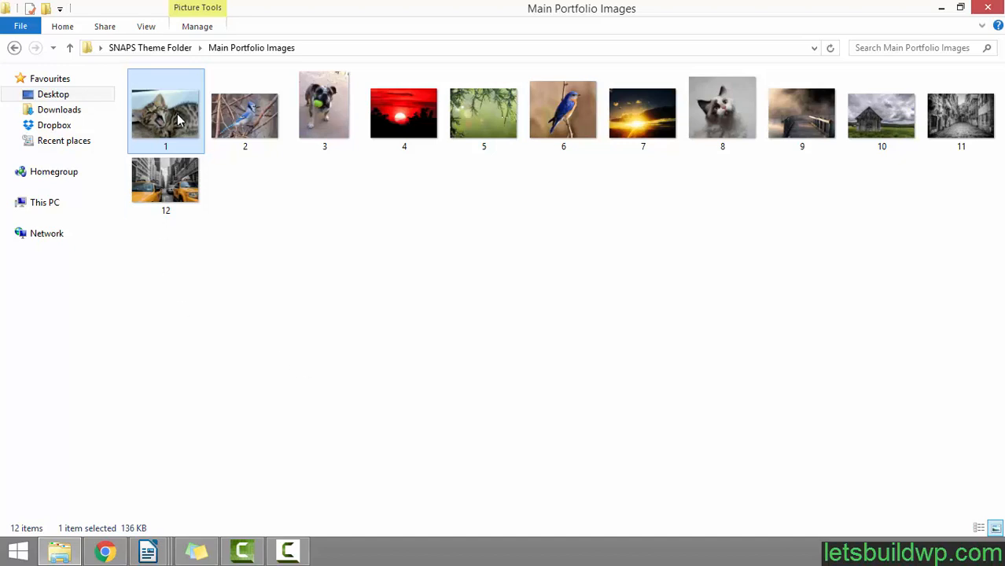
left_click(943, 11)
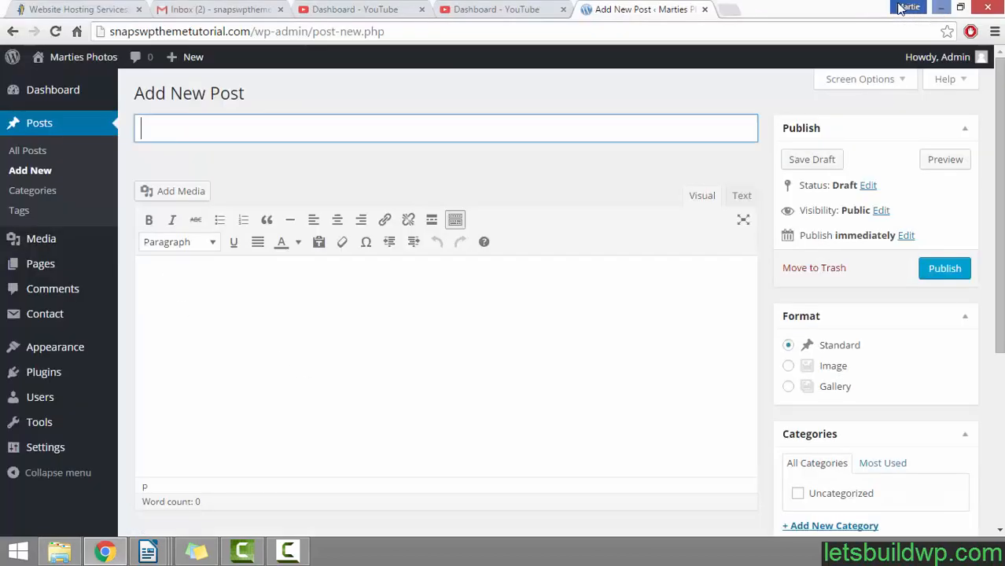
left_click(372, 128)
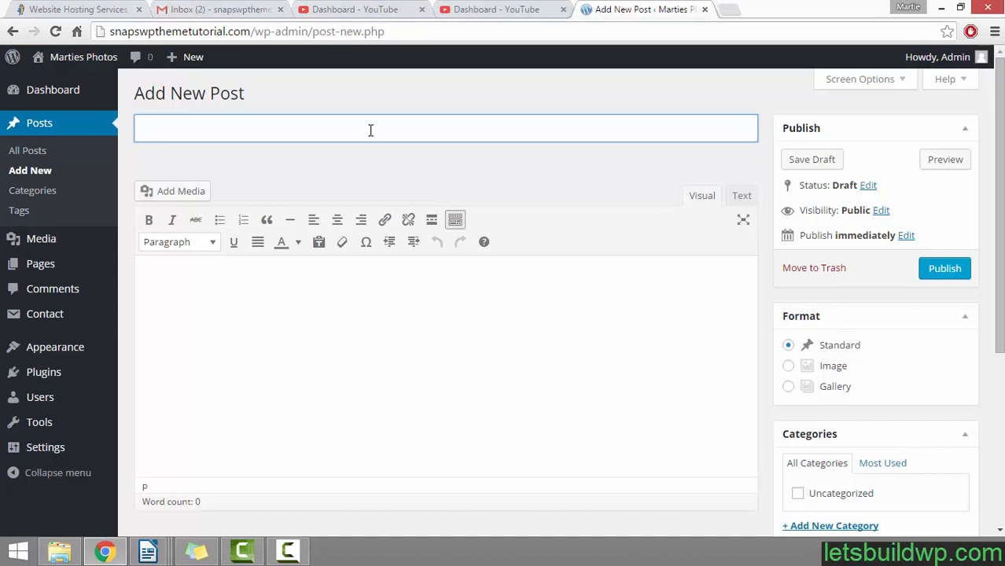
type("Yawning ")
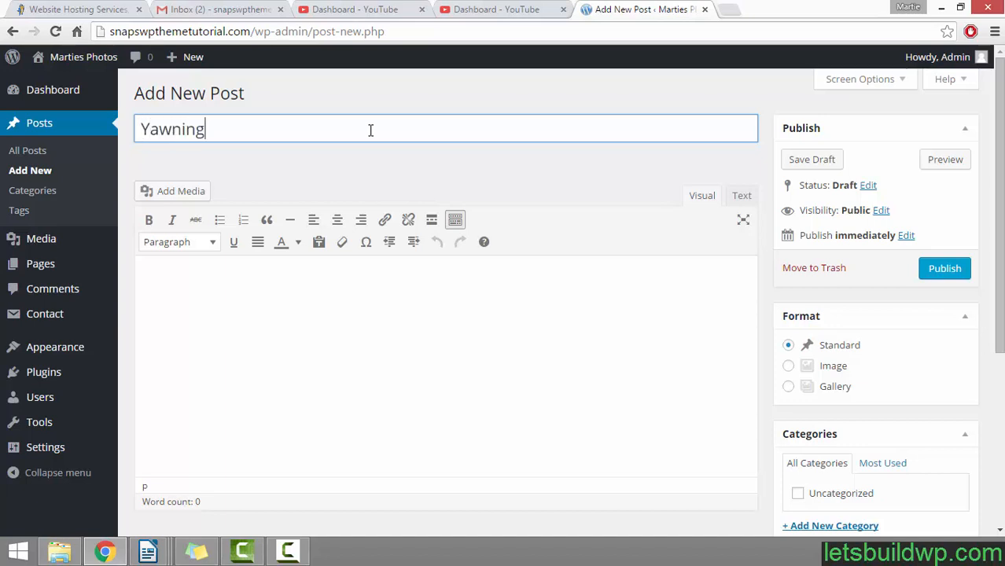
type("Cat")
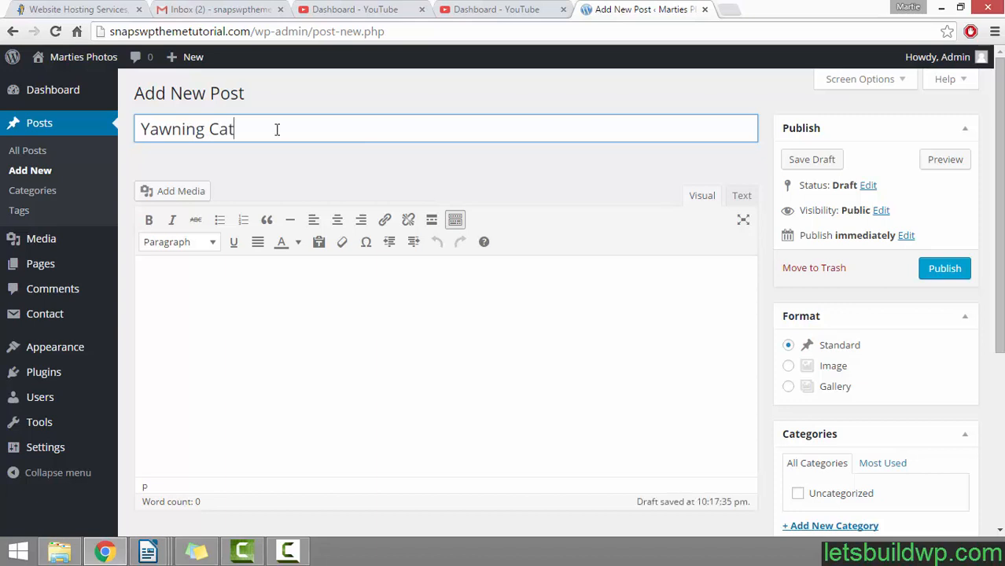
- Upload image 1, the yawning kitten, from the Main Portfolio Images folder and insert it into the post body at full size
left_click(286, 324)
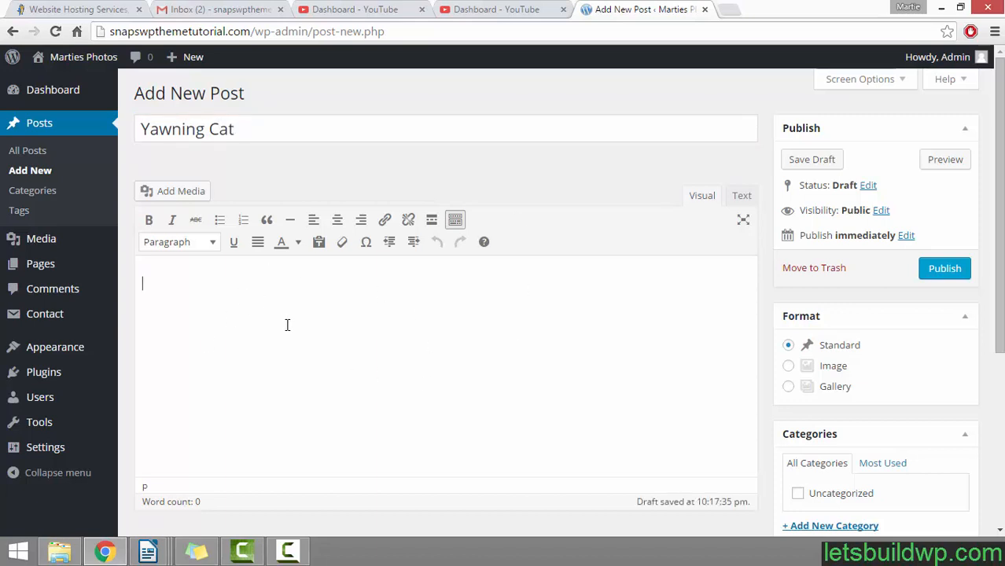
left_click(196, 198)
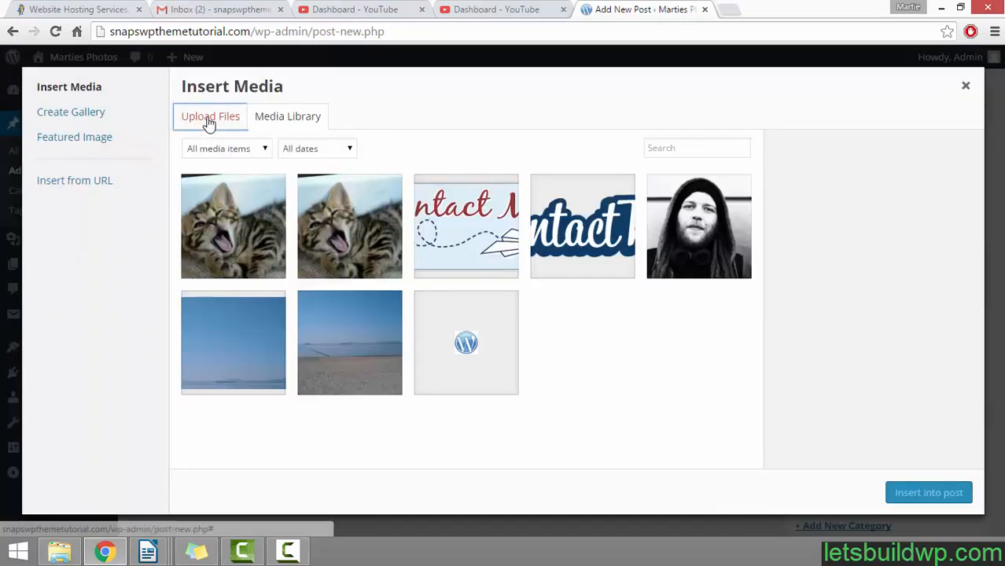
left_click(209, 122)
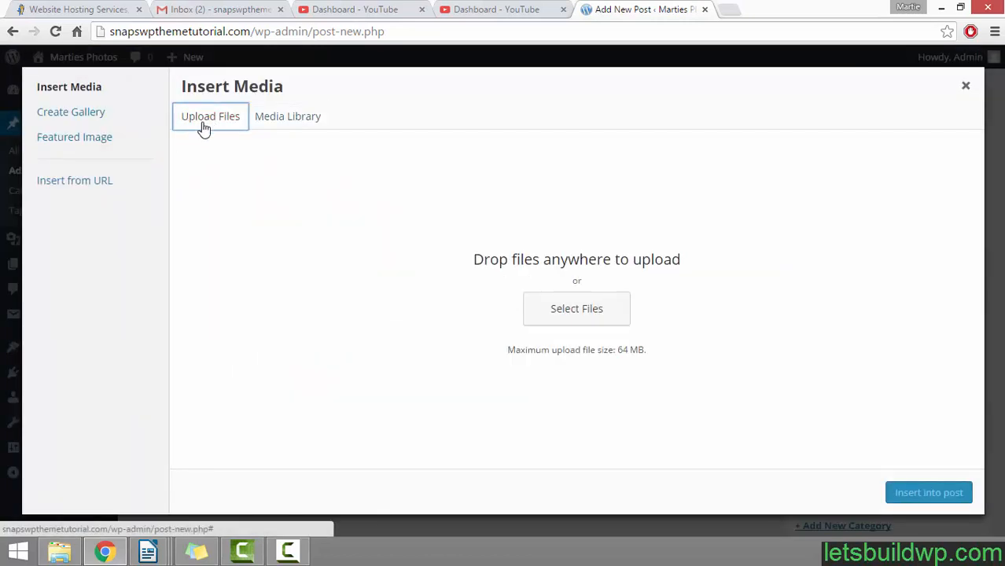
left_click(596, 314)
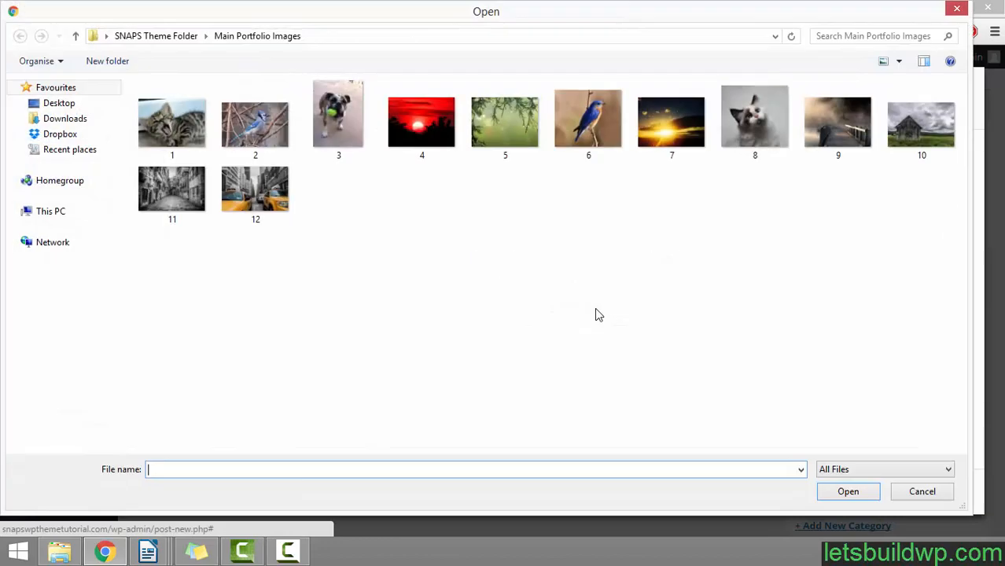
left_click(148, 120)
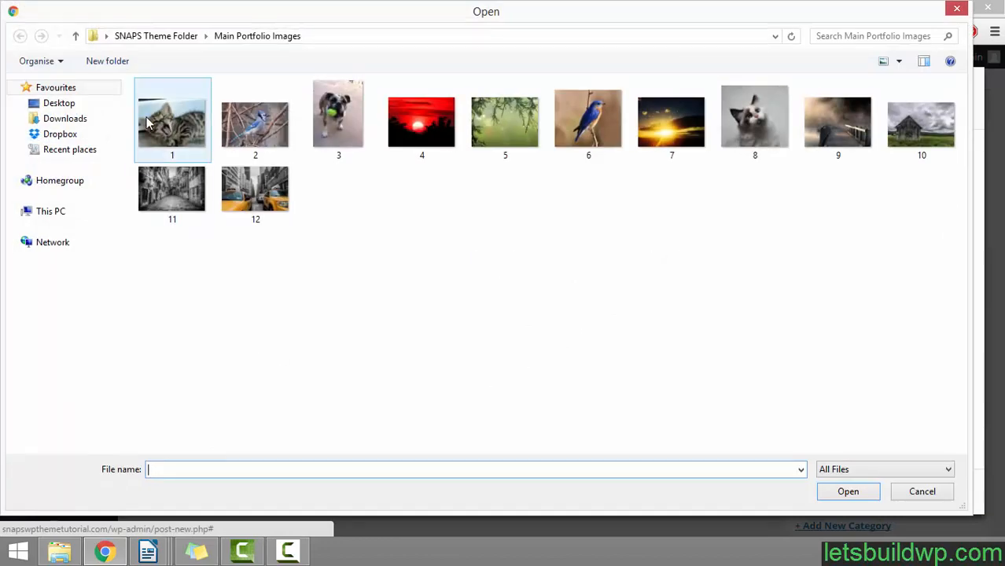
left_click(847, 492)
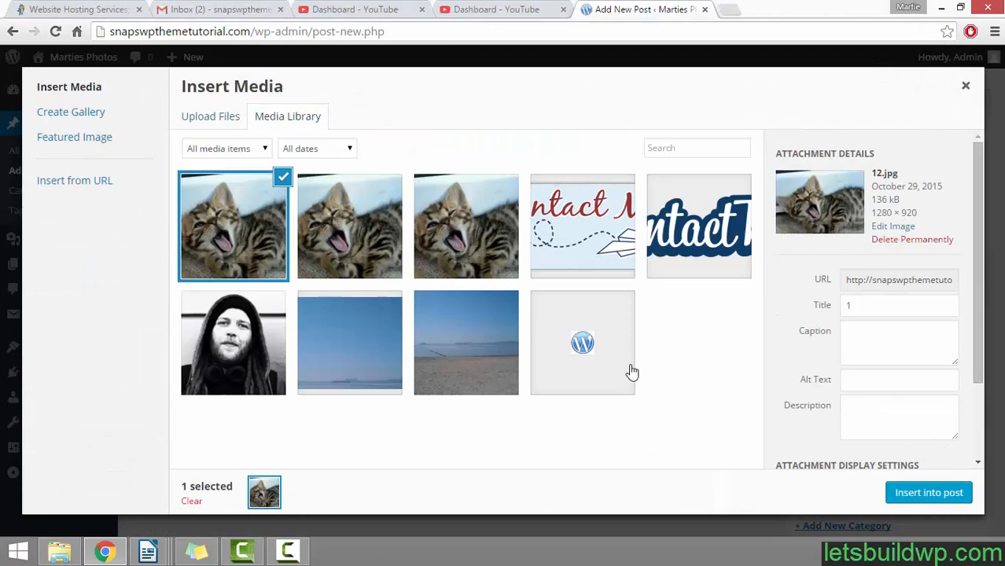
left_click(899, 307)
left_click(850, 380)
left_click_drag(979, 184, 974, 306)
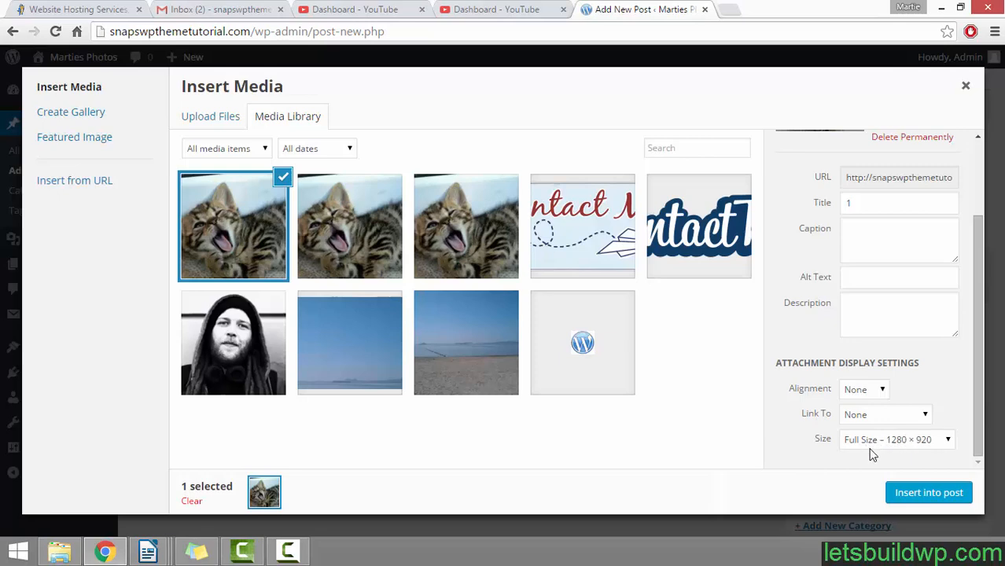
left_click(902, 492)
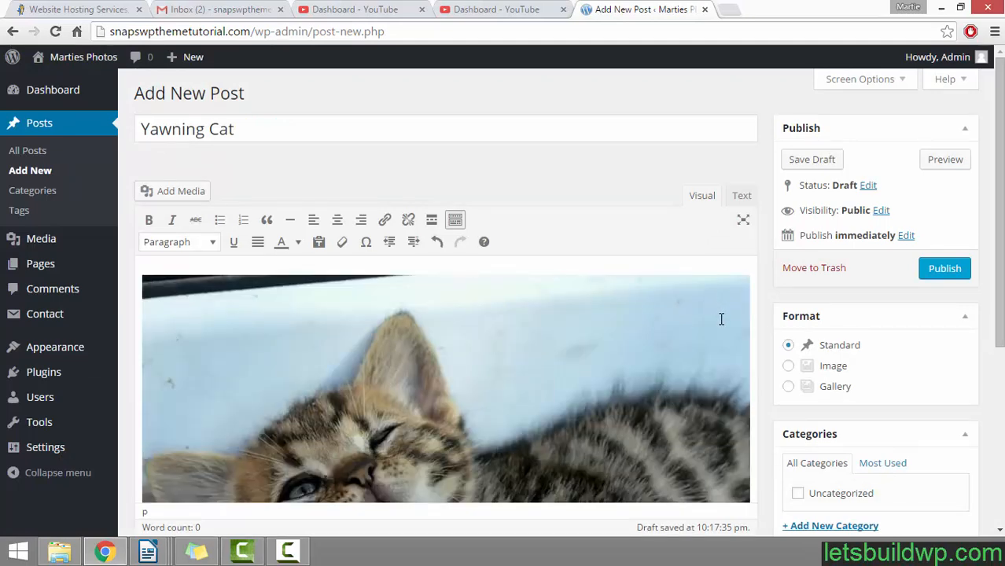
- Enter placeholder text below the kitten image and replace it with the copied Lorem ipsum paragraphs
scroll(721, 318, "down", 2)
scroll(622, 368, "down", 2)
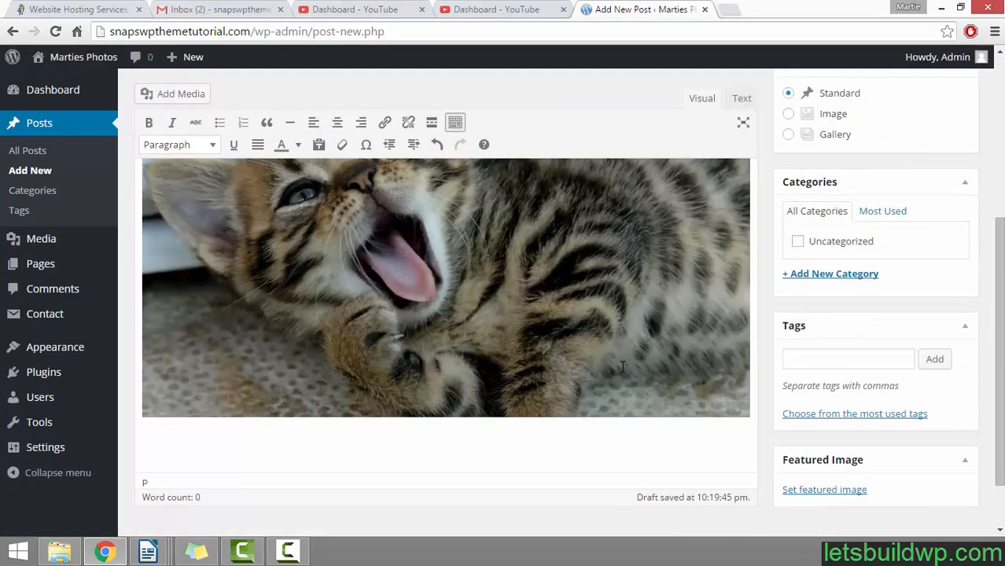
scroll(622, 367, "down", 1)
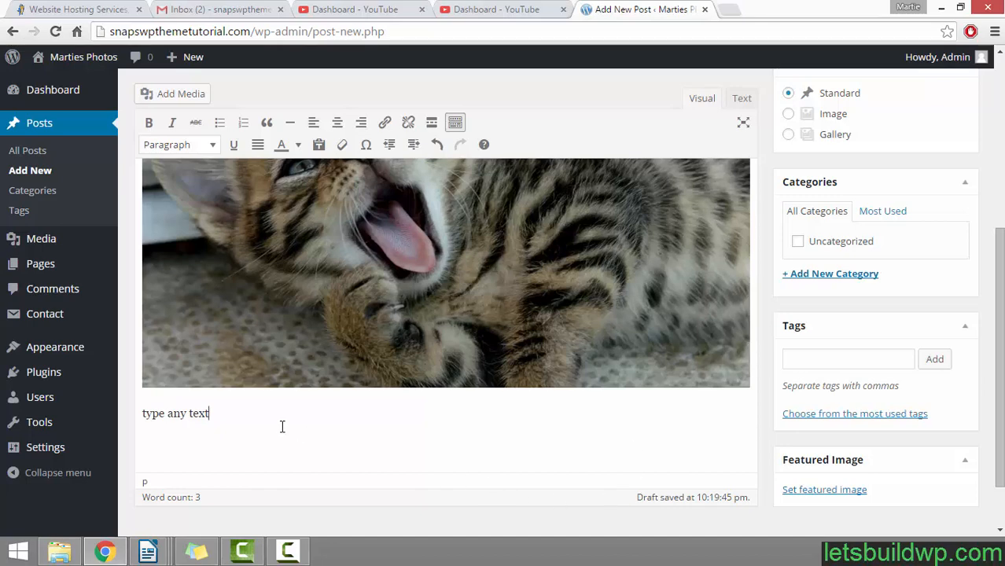
left_click_drag(236, 412, 120, 415)
right_click(168, 413)
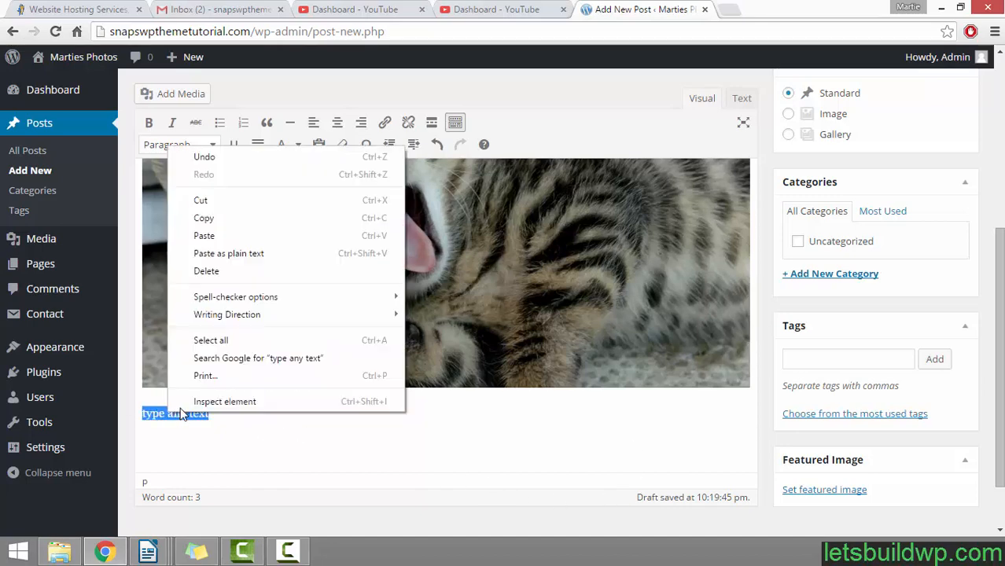
left_click(260, 236)
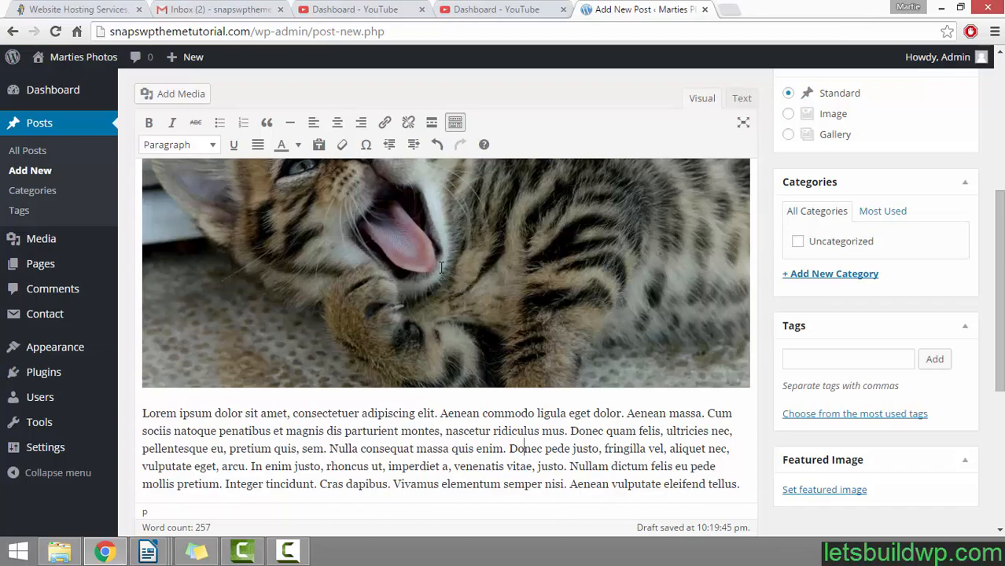
- Set the newly uploaded kitten photo as the post's featured image and publish the post
scroll(553, 343, "down", 3)
scroll(553, 336, "up", 2)
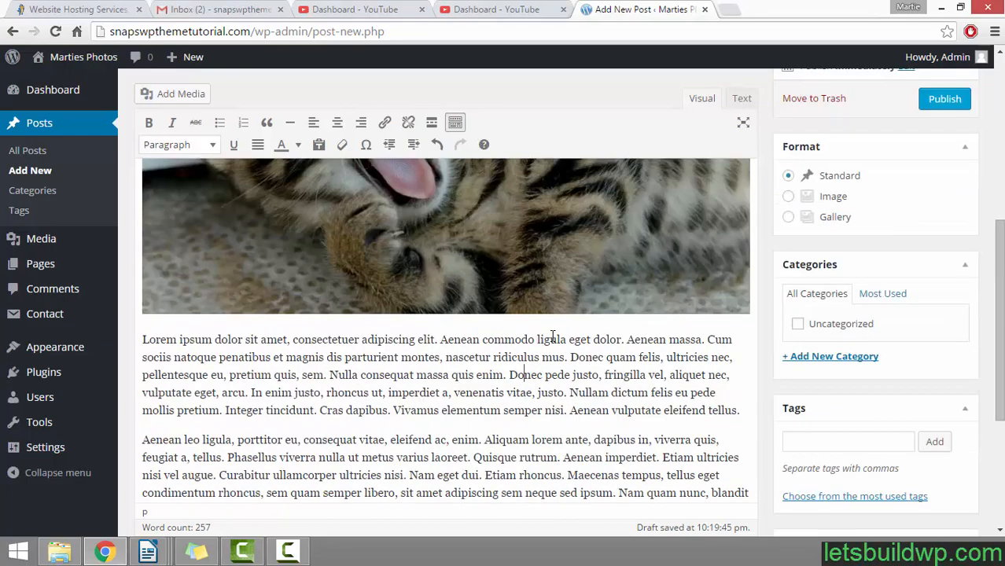
scroll(861, 301, "down", 3)
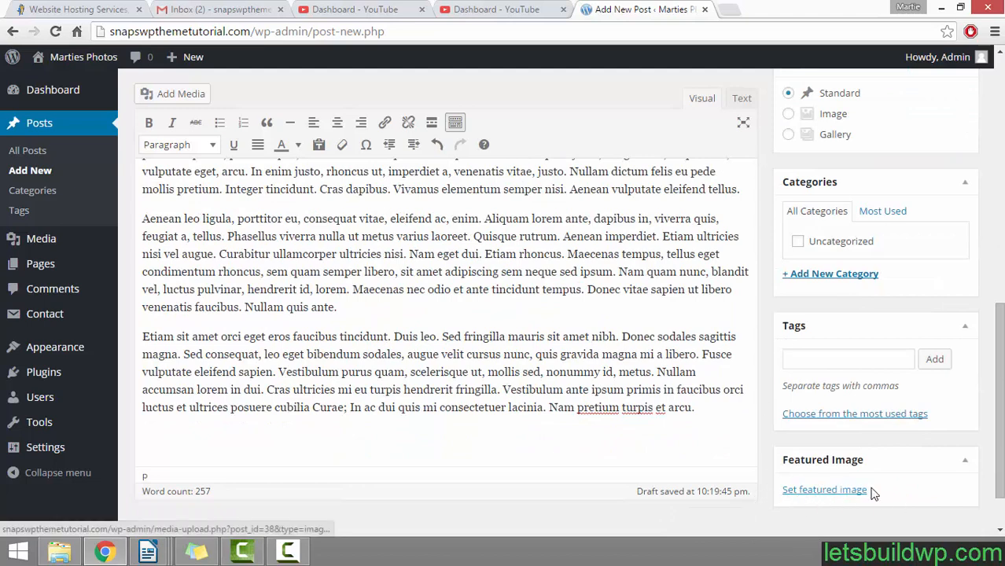
left_click(843, 493)
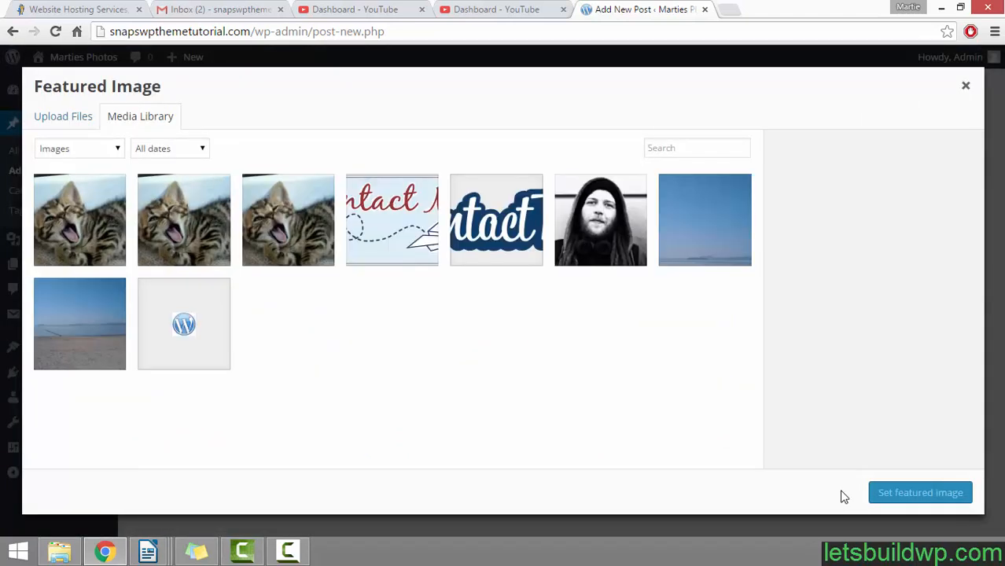
left_click(101, 226)
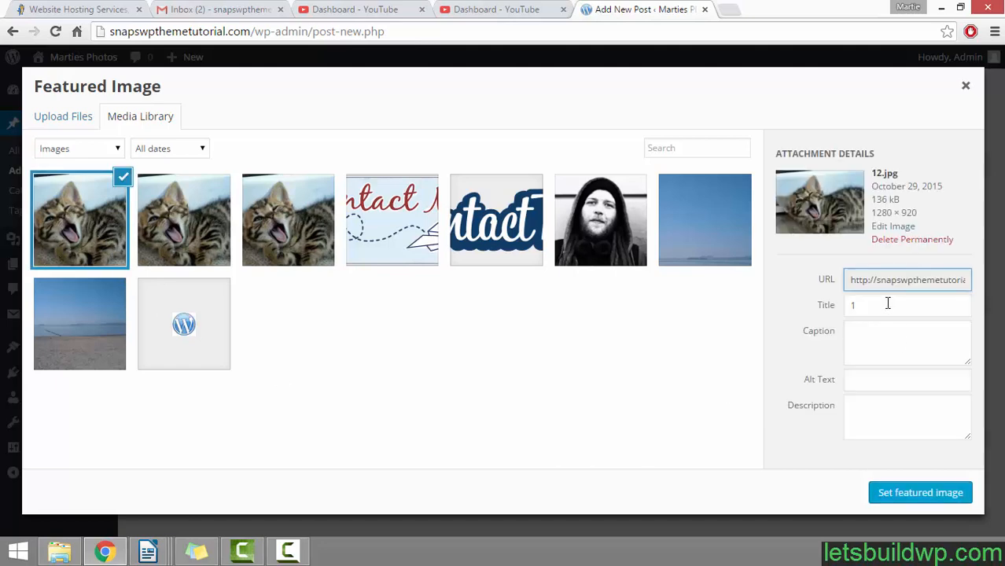
left_click(917, 499)
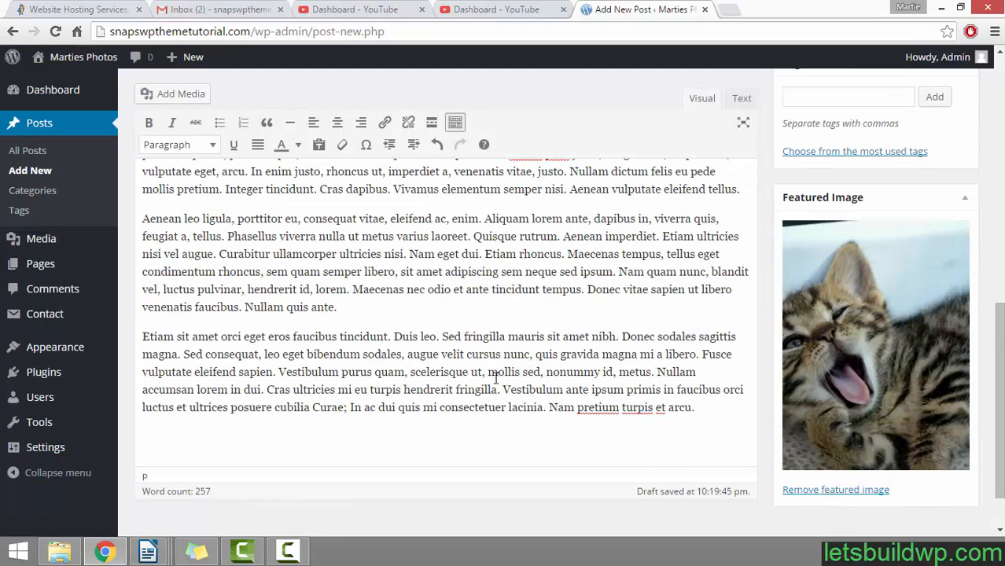
scroll(495, 379, "up", 10)
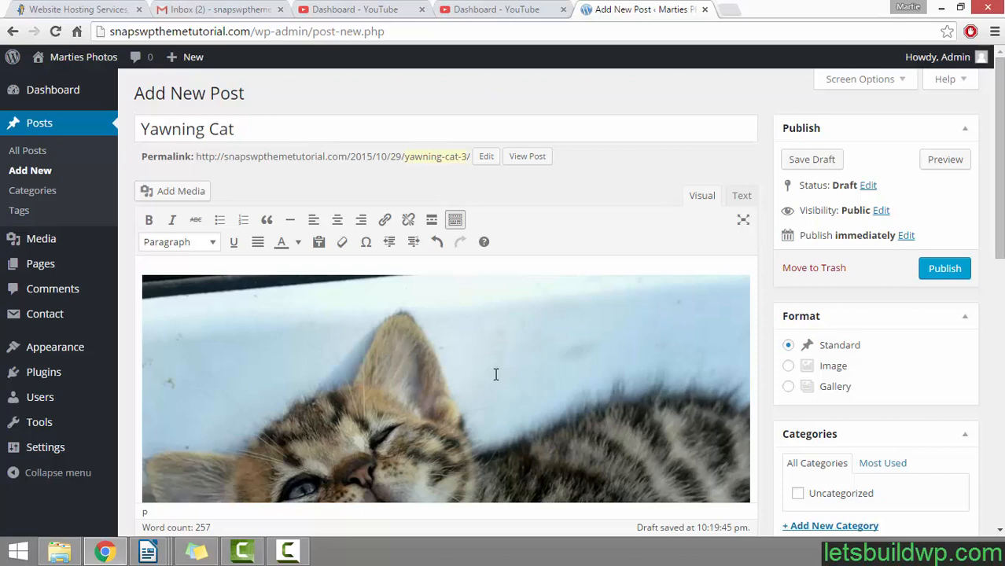
left_click(949, 272)
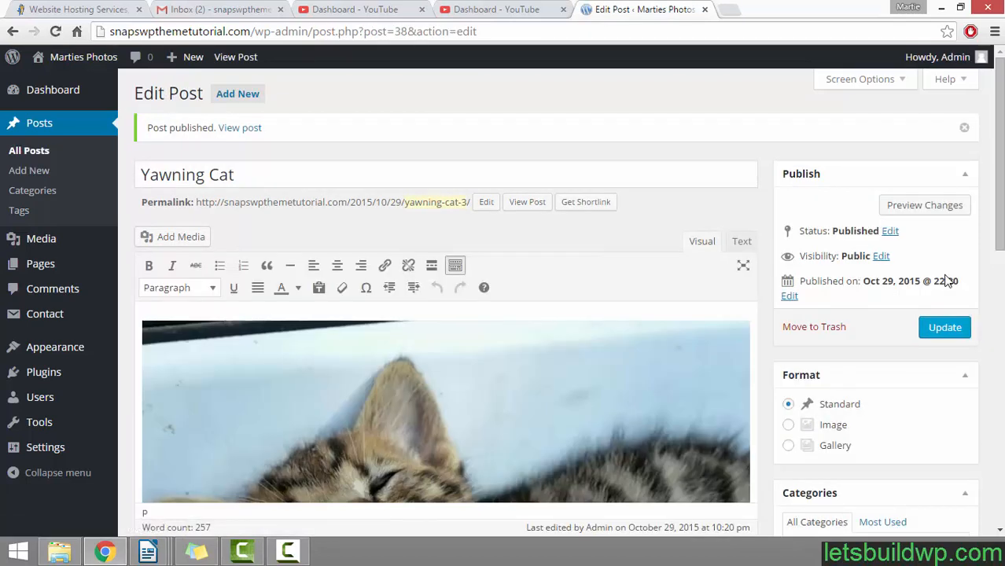
- View the published Yawning Cat post on the site and examine its title, image and text
left_click(236, 128)
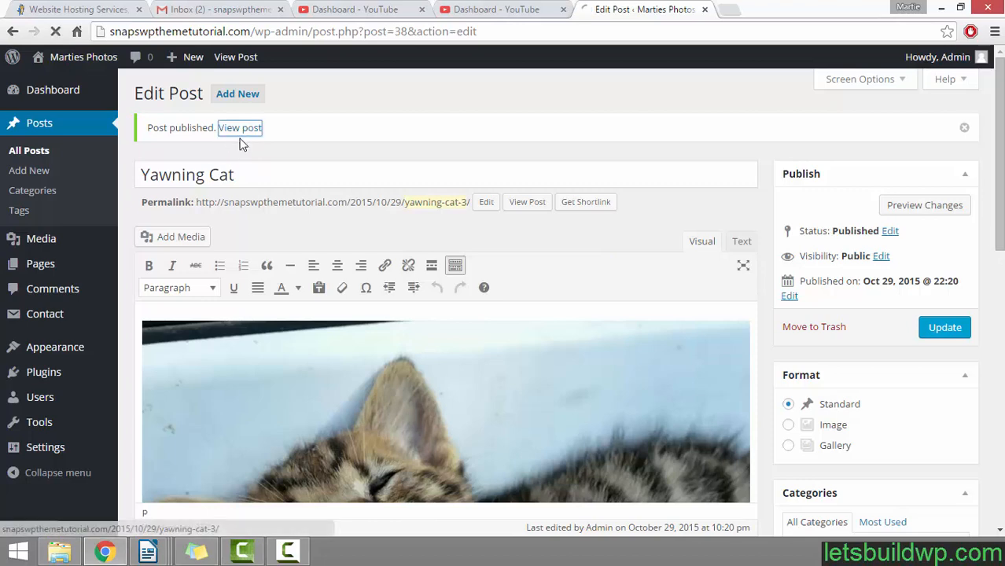
scroll(673, 373, "down", 3)
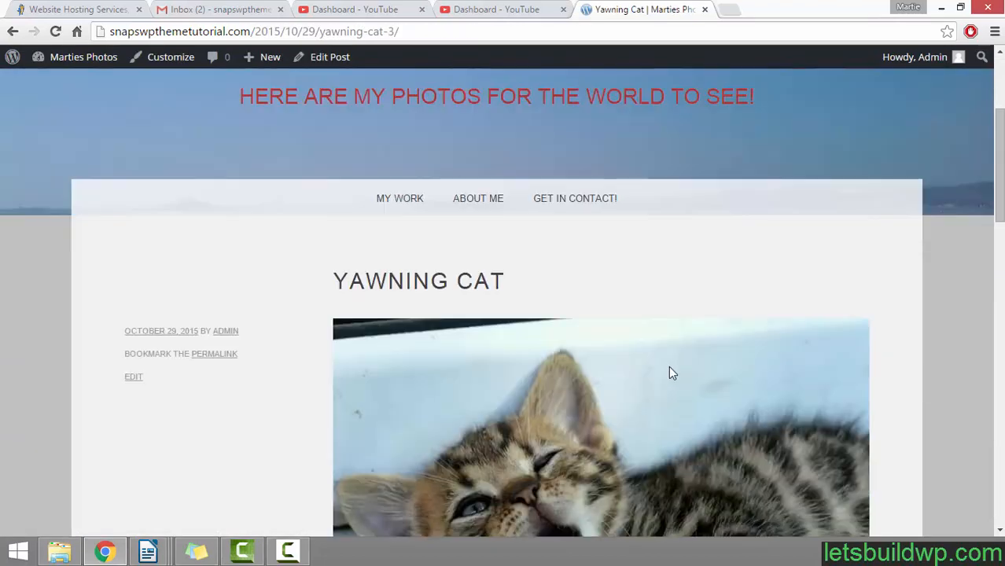
scroll(667, 363, "down", 5)
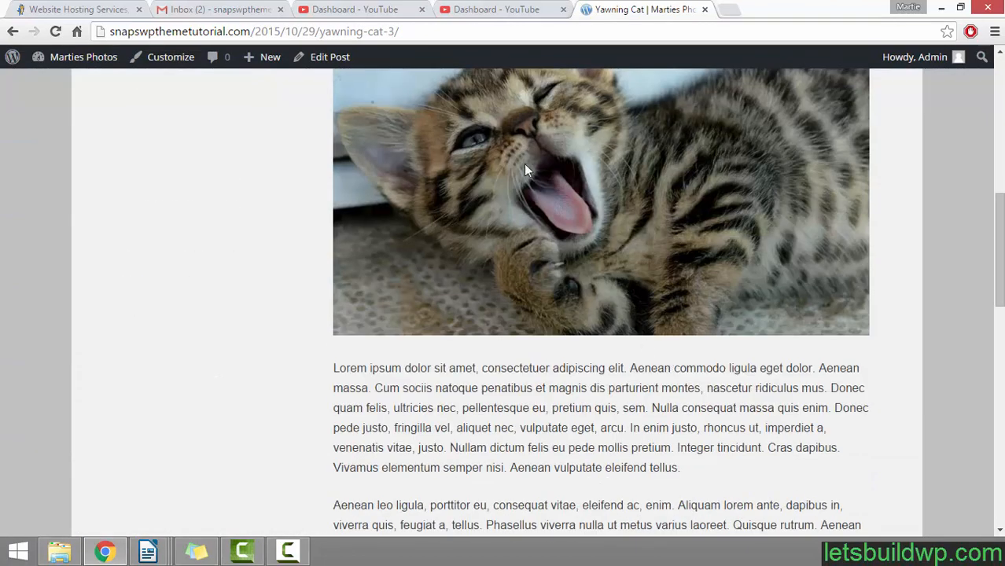
scroll(435, 366, "down", 3)
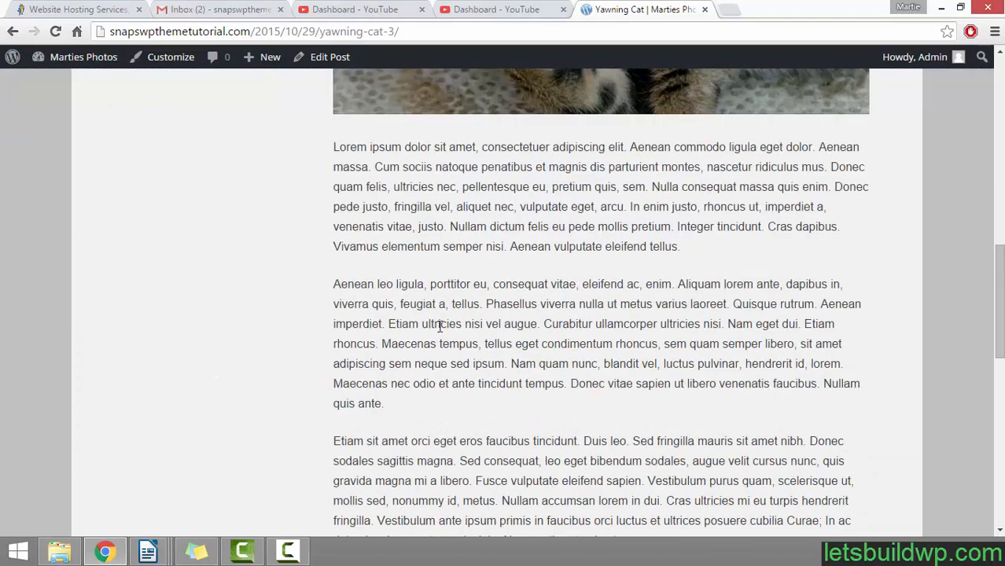
scroll(508, 454, "down", 2)
scroll(508, 452, "up", 12)
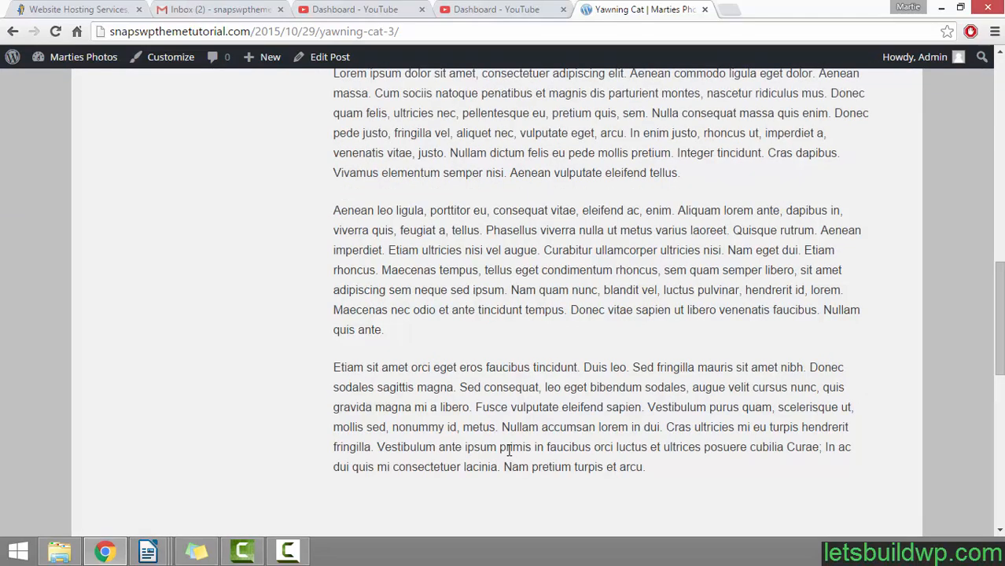
scroll(508, 455, "up", 1)
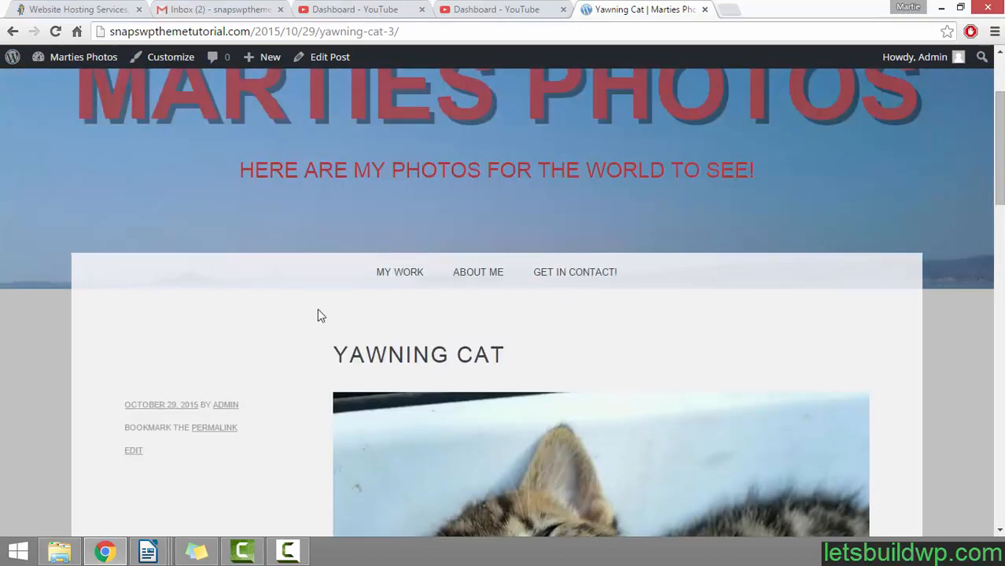
- Go to the My Work page, check the Yawning Cat thumbnail and open the post from it
left_click(402, 275)
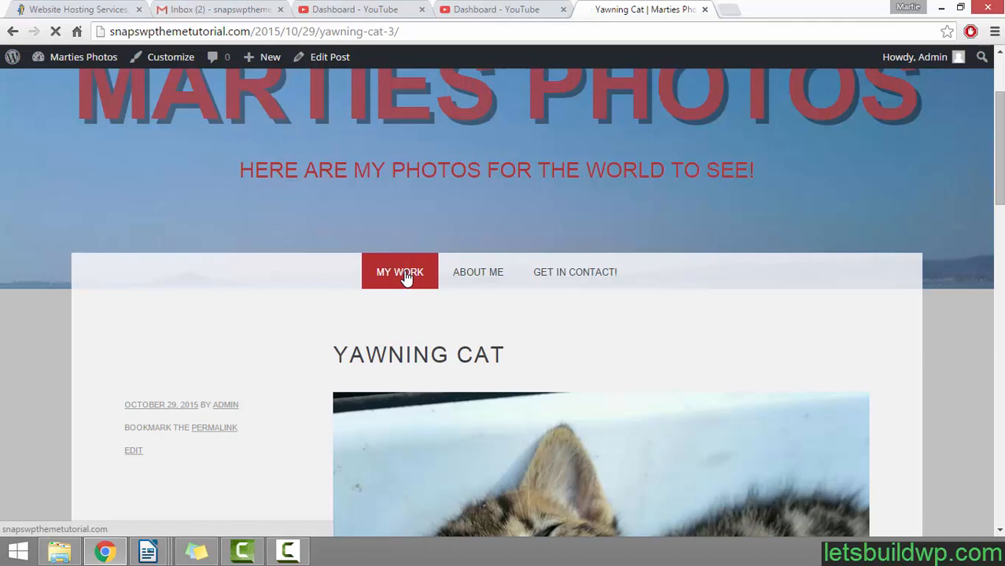
scroll(329, 244, "down", 3)
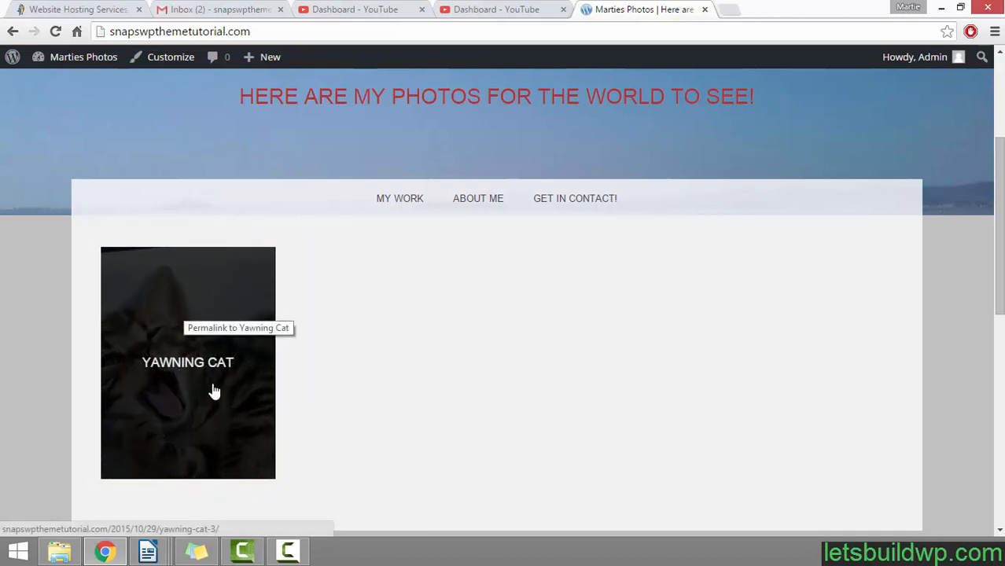
left_click(181, 366)
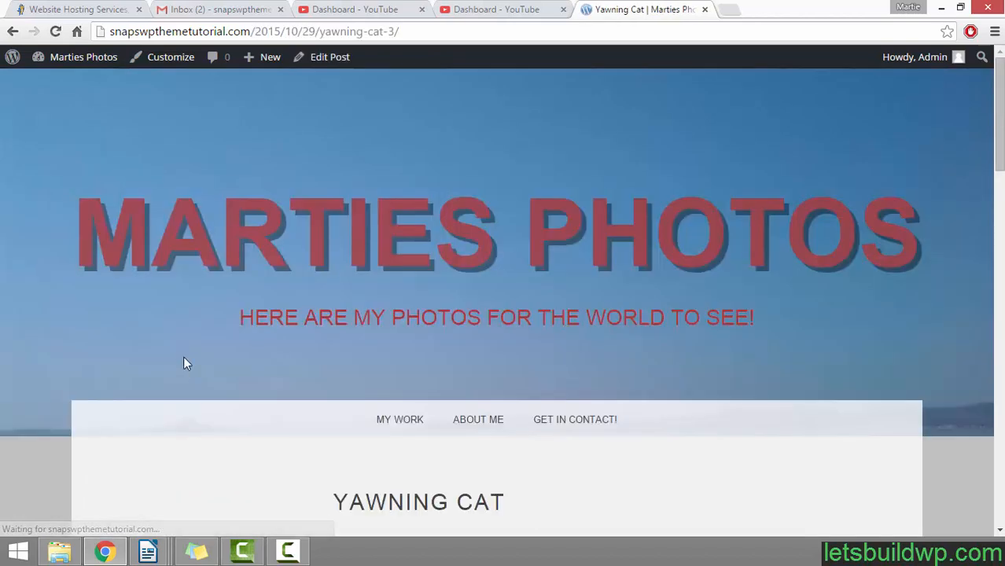
- Look over the published Yawning Cat post's text and image and return to the My Work page to view its thumbnail
scroll(196, 338, "down", 3)
scroll(209, 321, "down", 10)
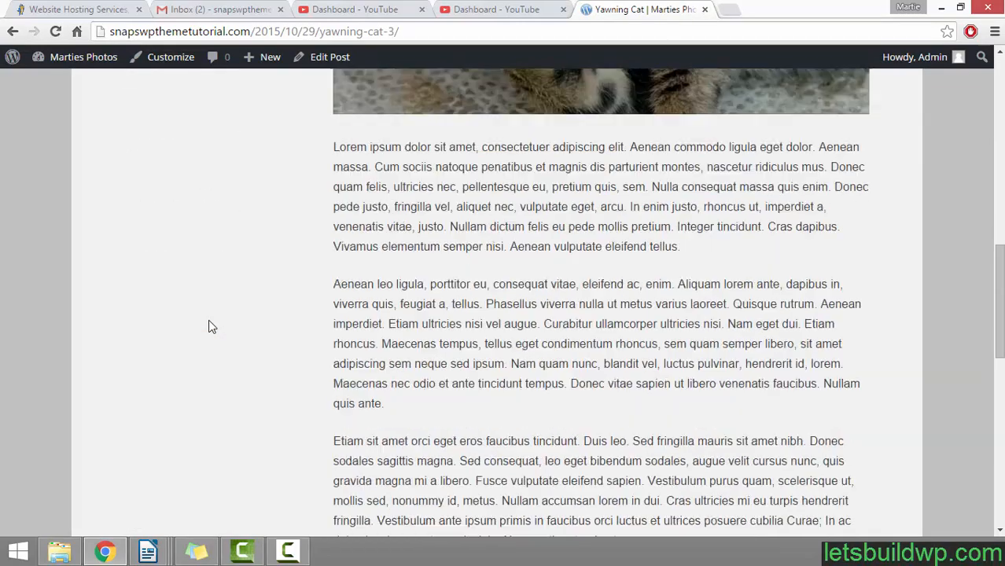
scroll(209, 326, "up", 8)
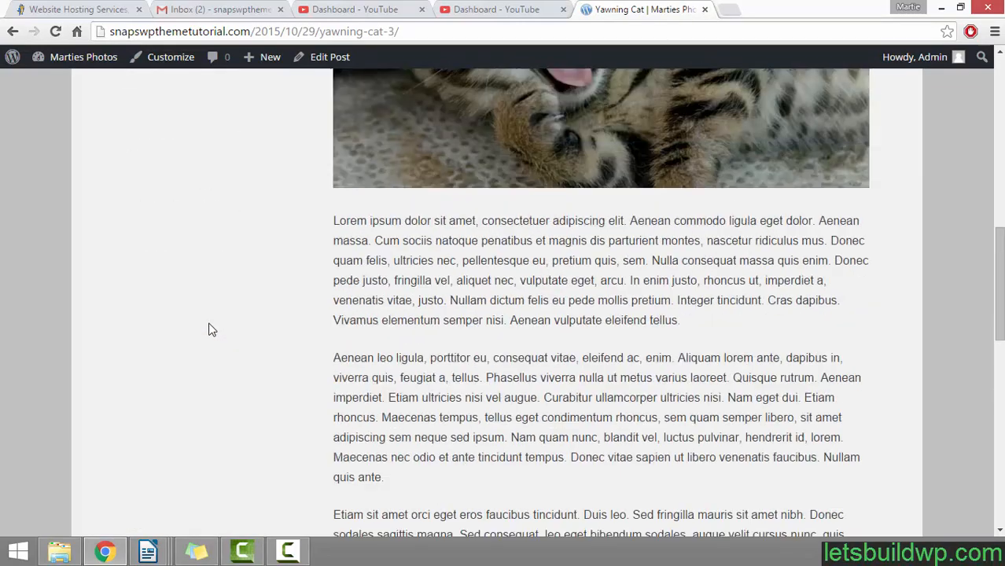
scroll(210, 330, "up", 8)
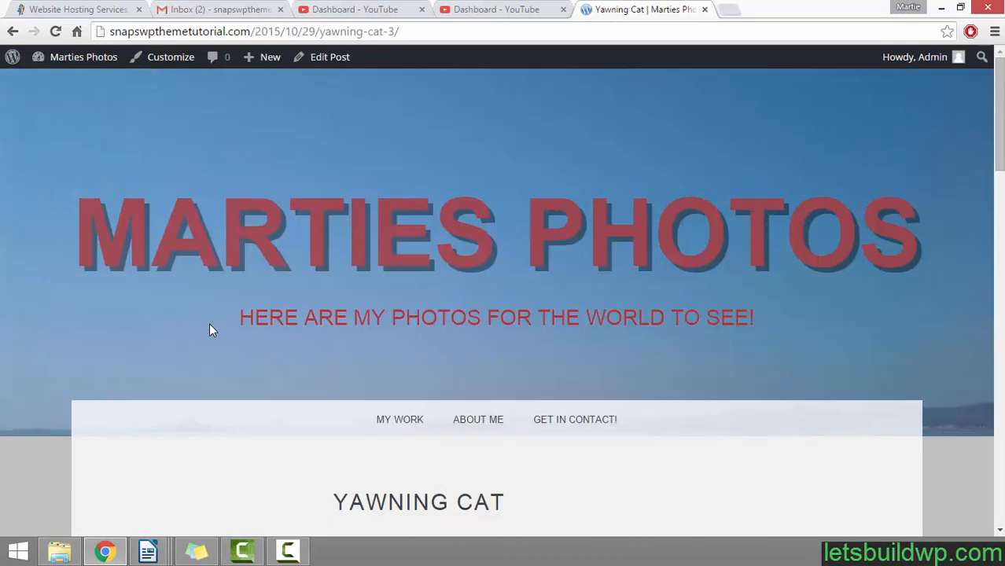
left_click(406, 419)
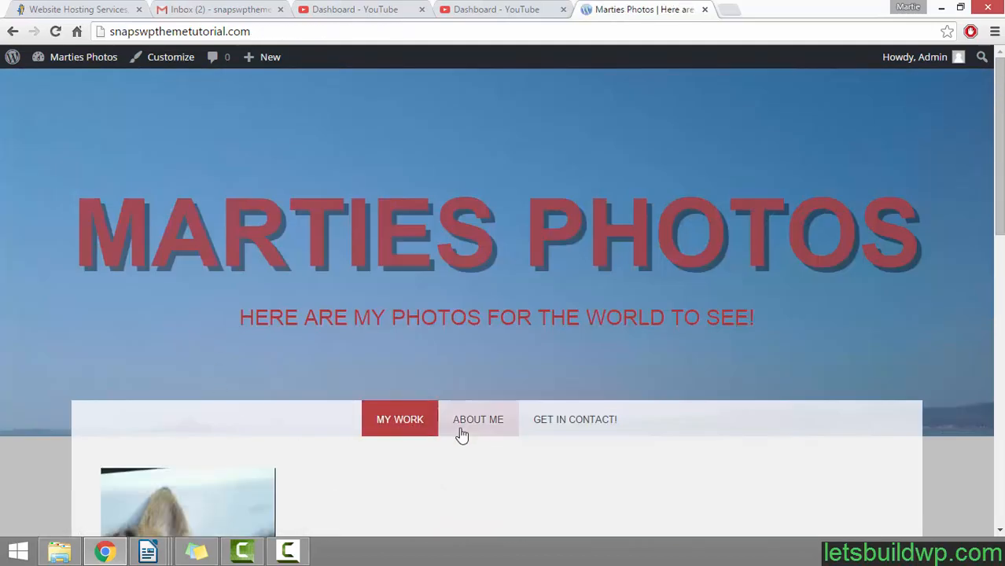
scroll(461, 434, "down", 3)
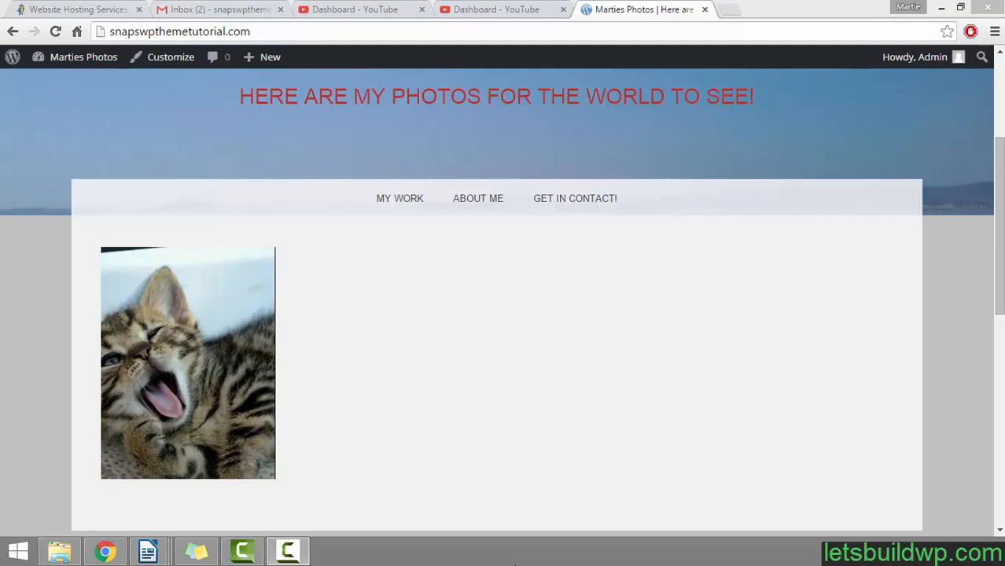
- Go back to the site's admin dashboard and start a new post
left_click(70, 66)
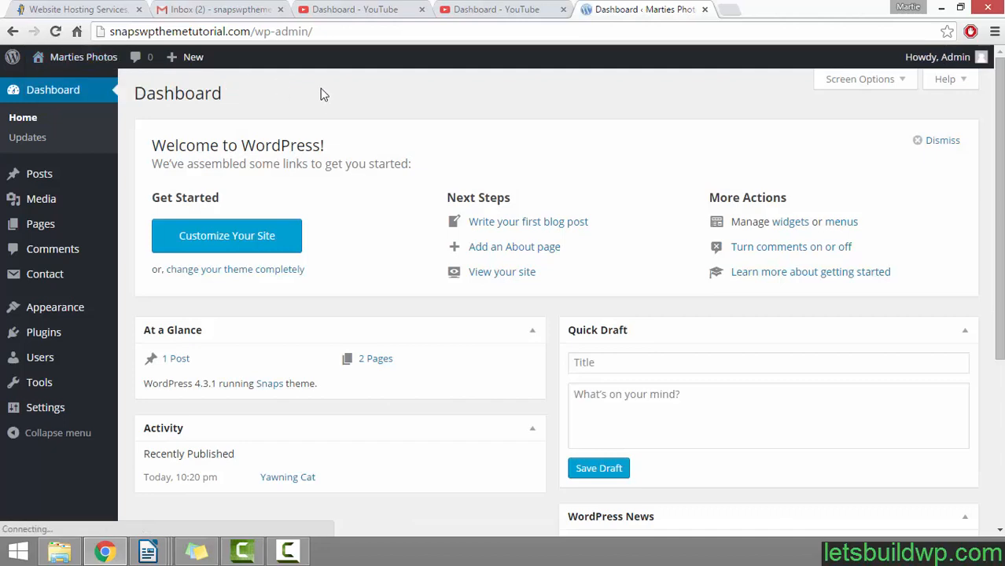
left_click(31, 174)
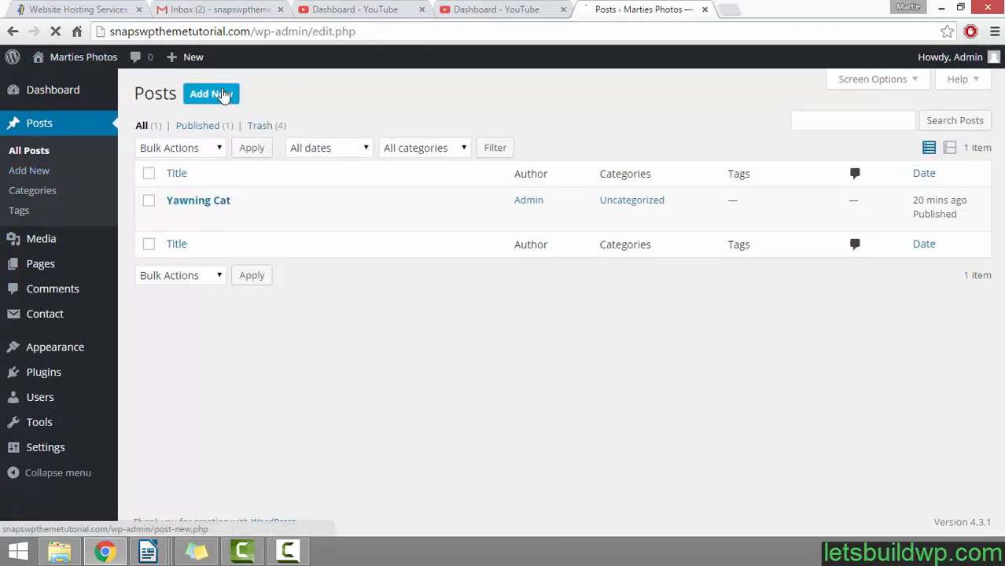
left_click(224, 95)
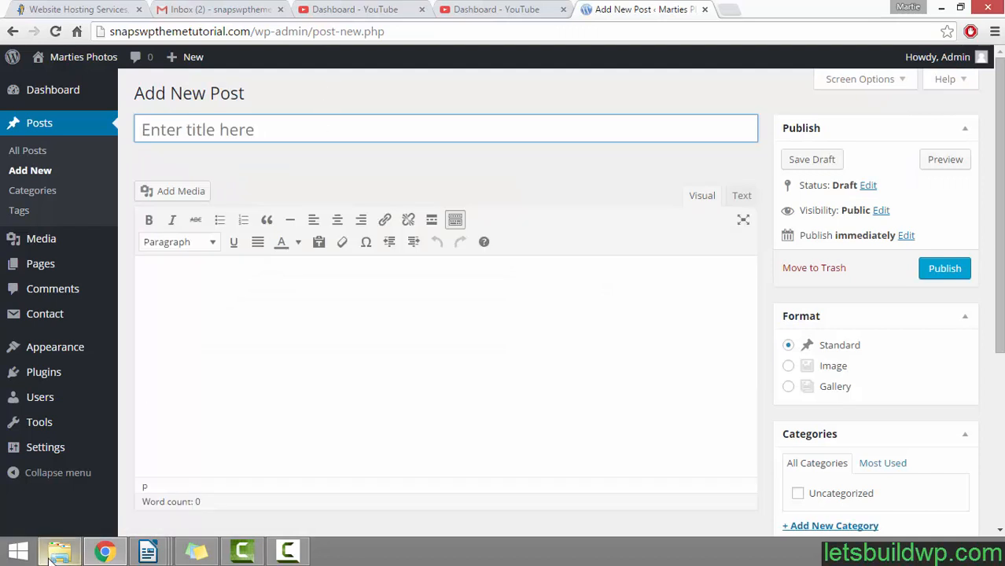
- Check image 2 in the Main Portfolio Images folder and title the new post "Blue Bird"
left_click(55, 555)
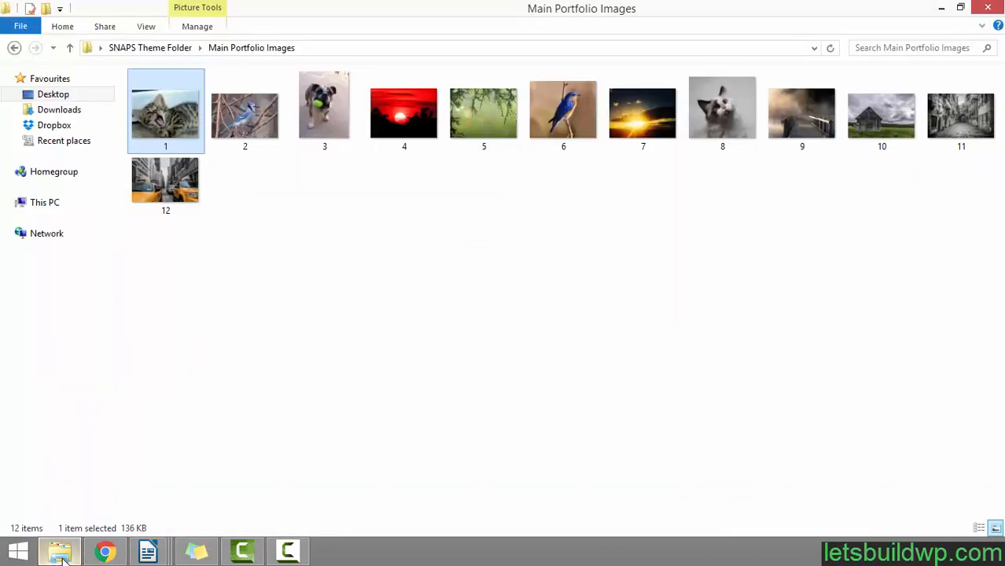
left_click(260, 135)
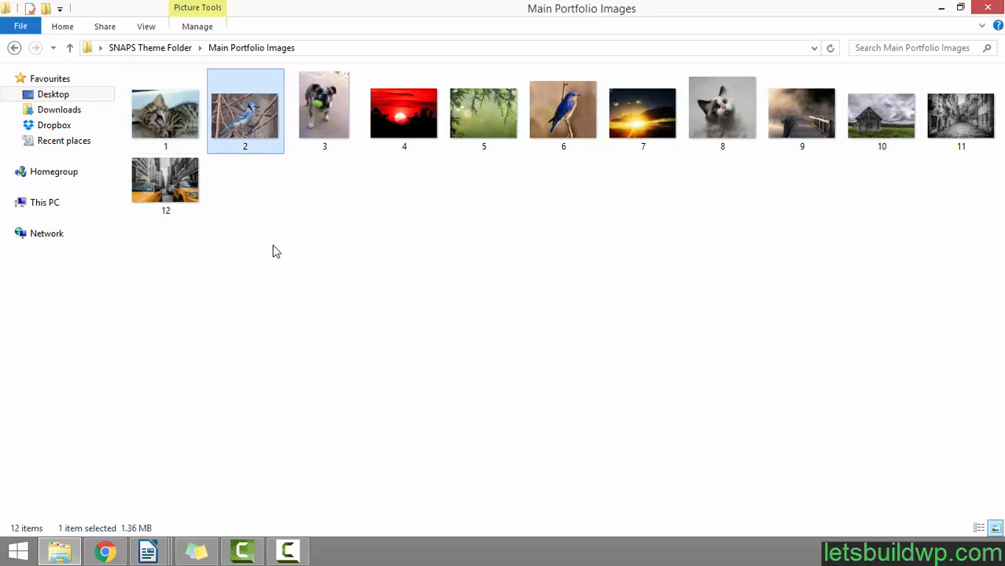
left_click(941, 8)
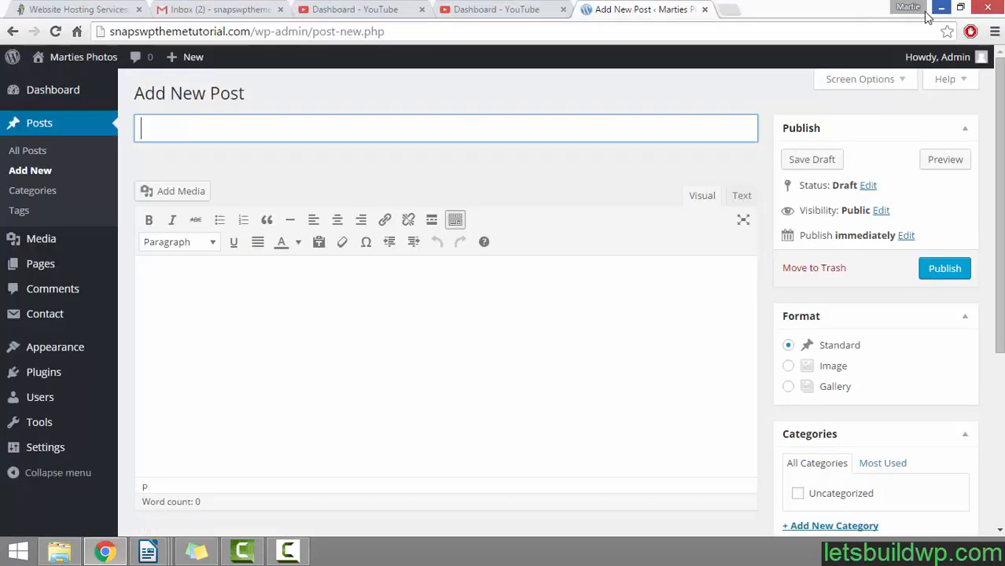
left_click(302, 137)
type("B")
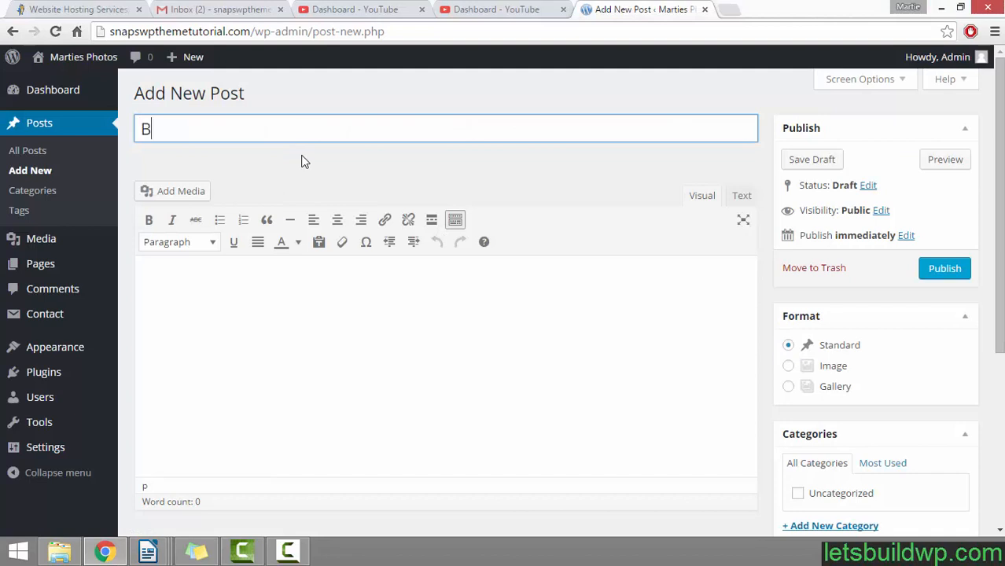
type("lue Bird")
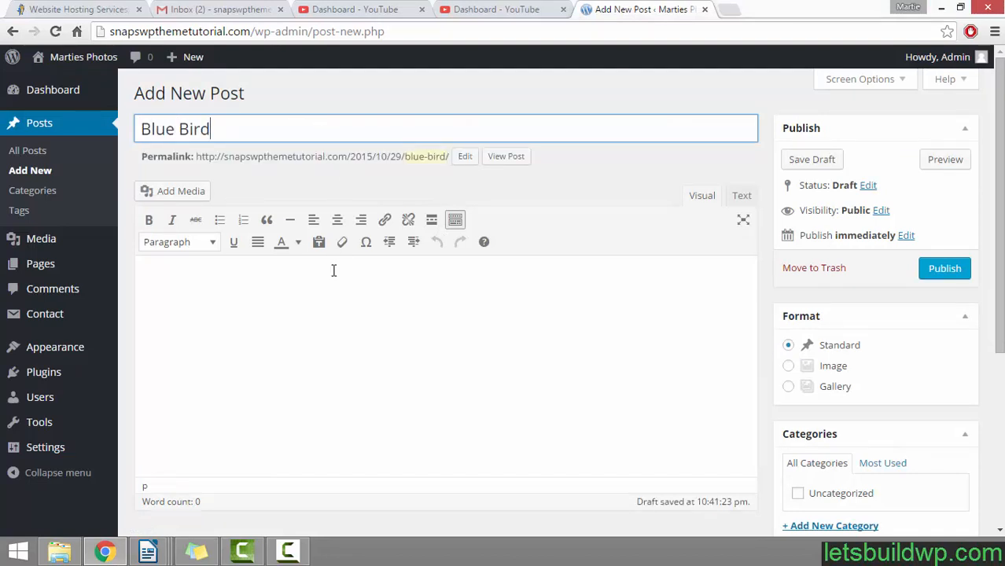
- Upload image 2 from the Main Portfolio Images folder as media for the body of the Blue Bird post
left_click(258, 280)
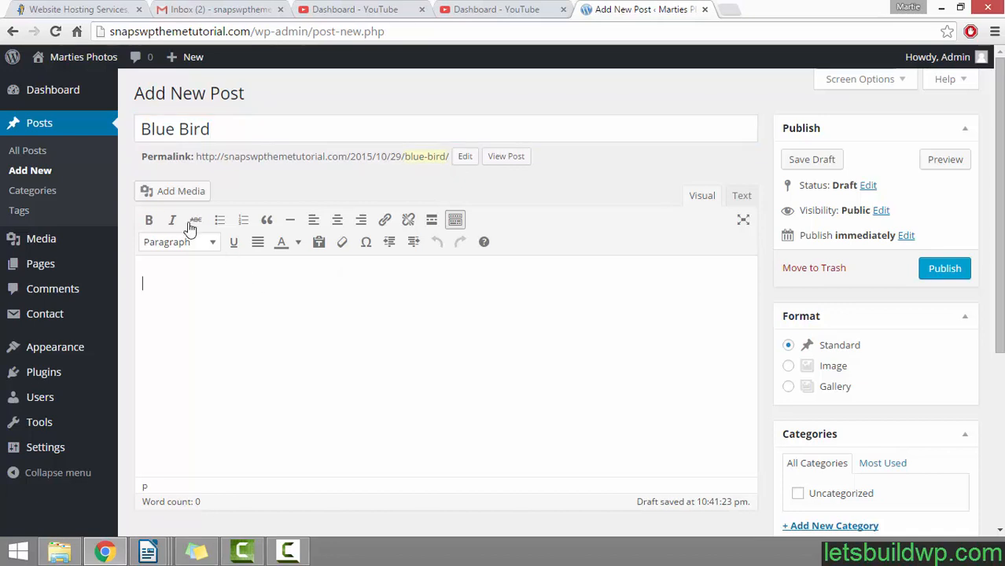
left_click(171, 193)
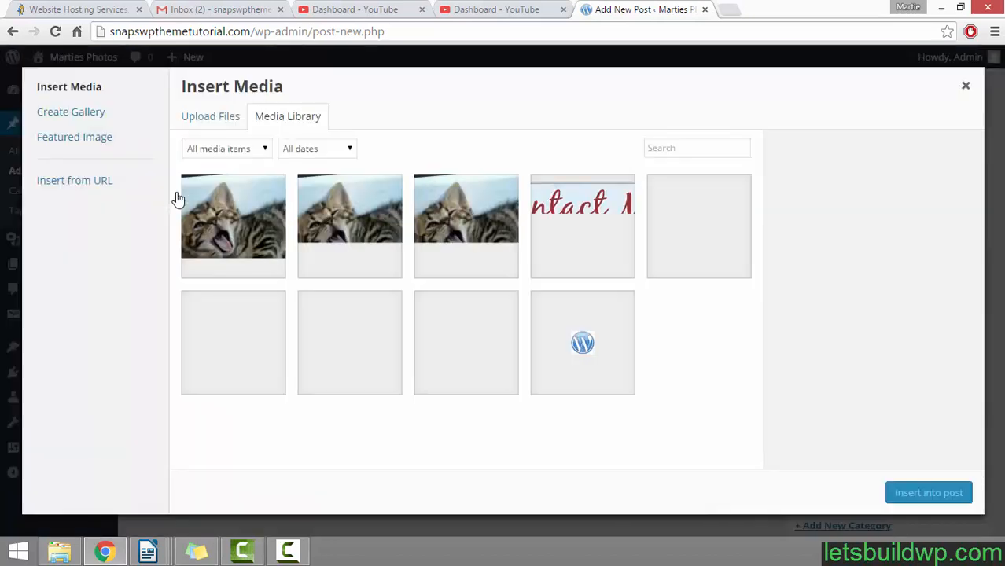
left_click(210, 118)
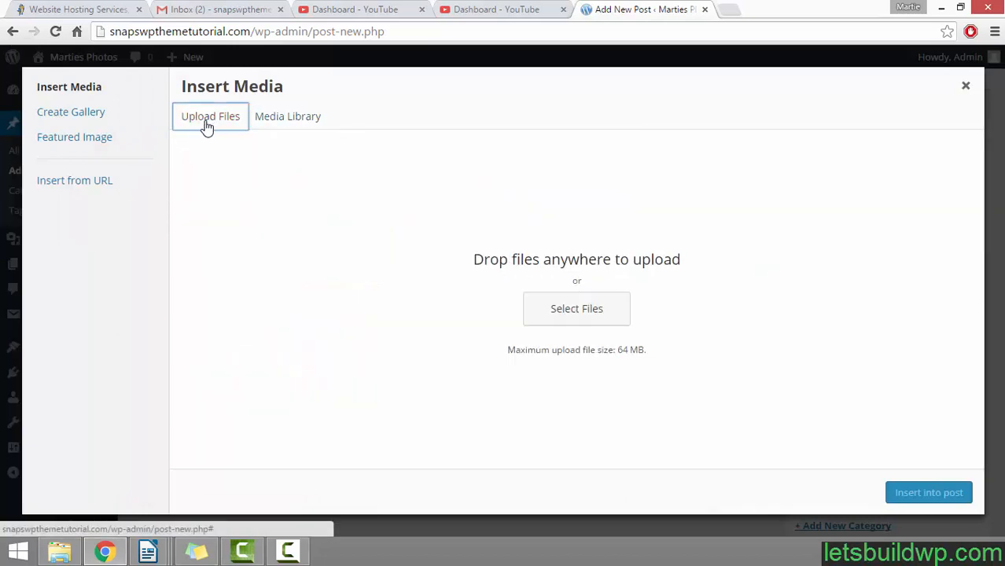
left_click(595, 312)
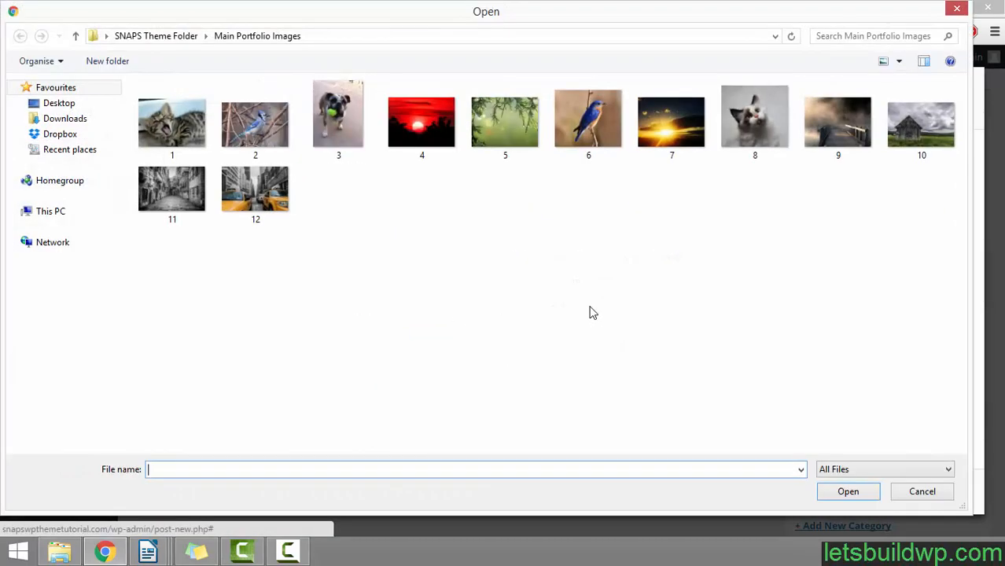
left_click(848, 491)
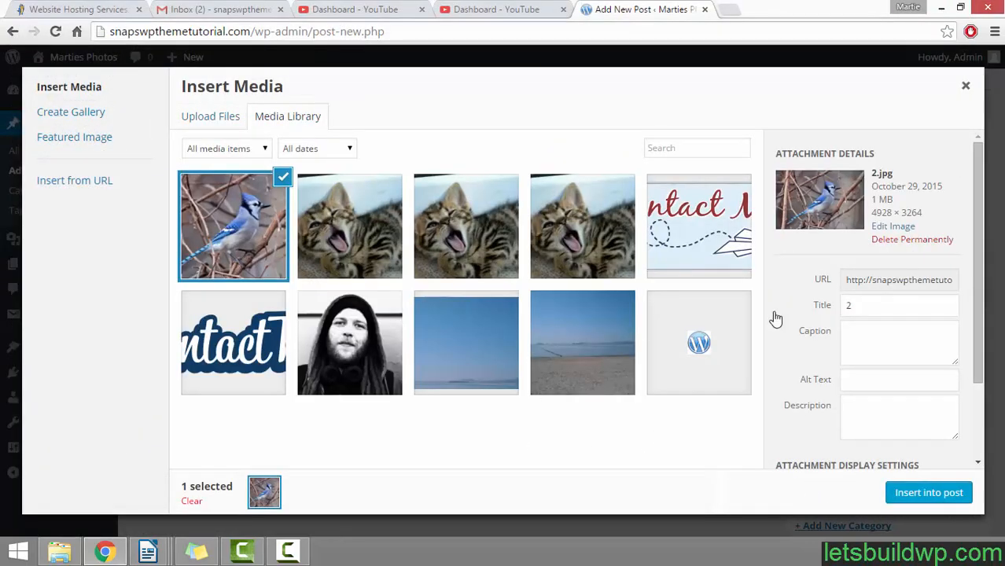
- Review the uploaded bird image's attachment details and insert it into the post at full size with no alignment or link
left_click(870, 311)
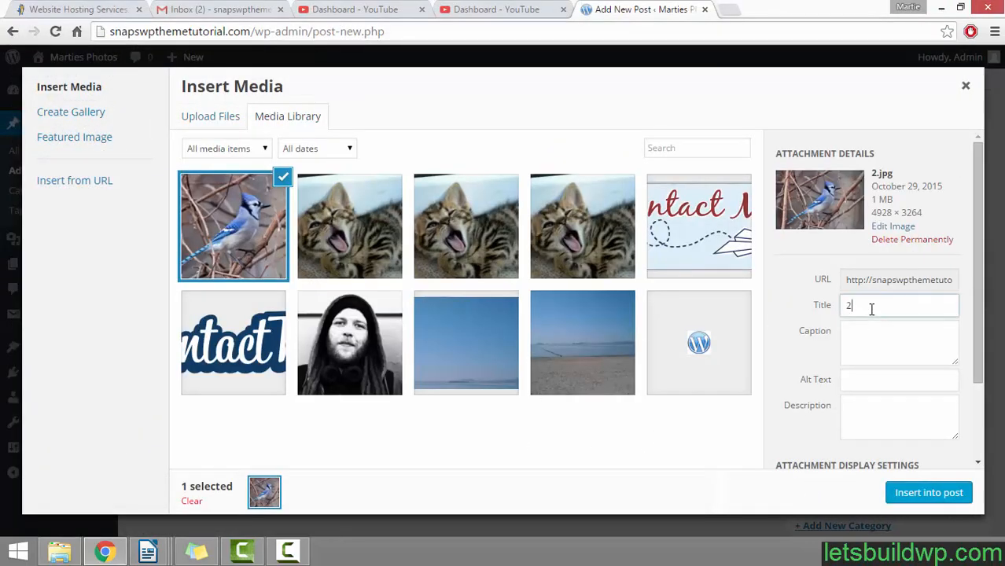
left_click(862, 380)
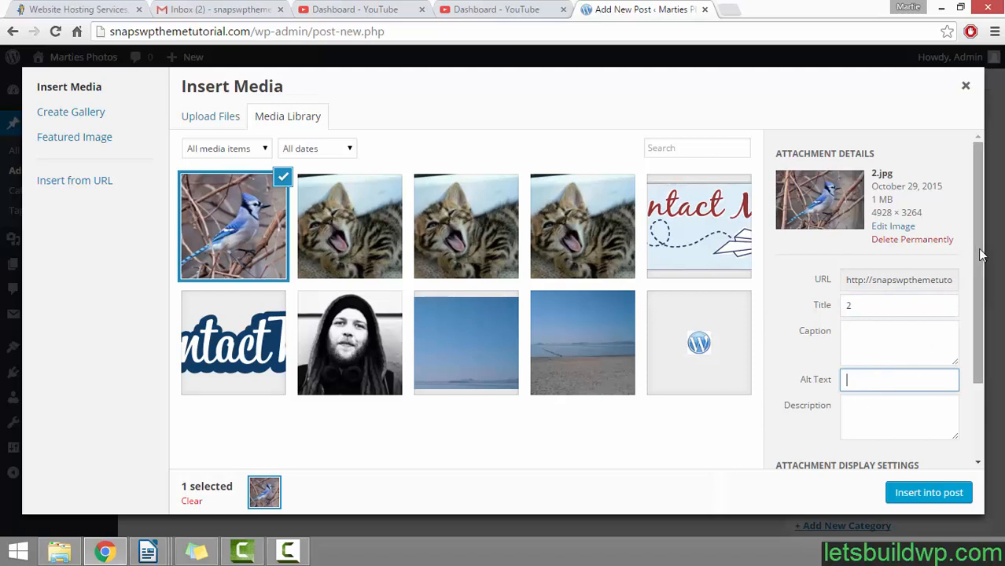
scroll(982, 254, "down", 2)
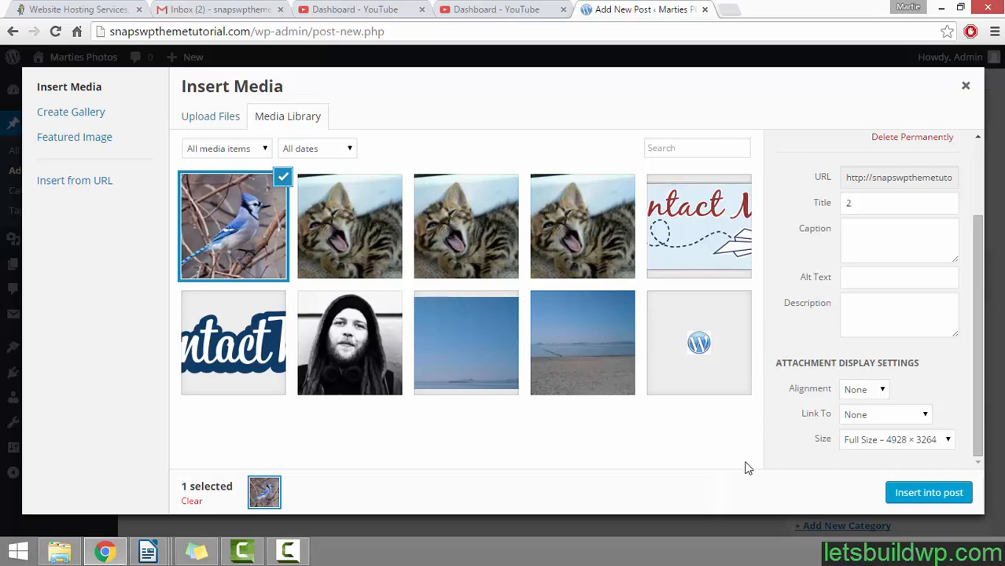
left_click(934, 494)
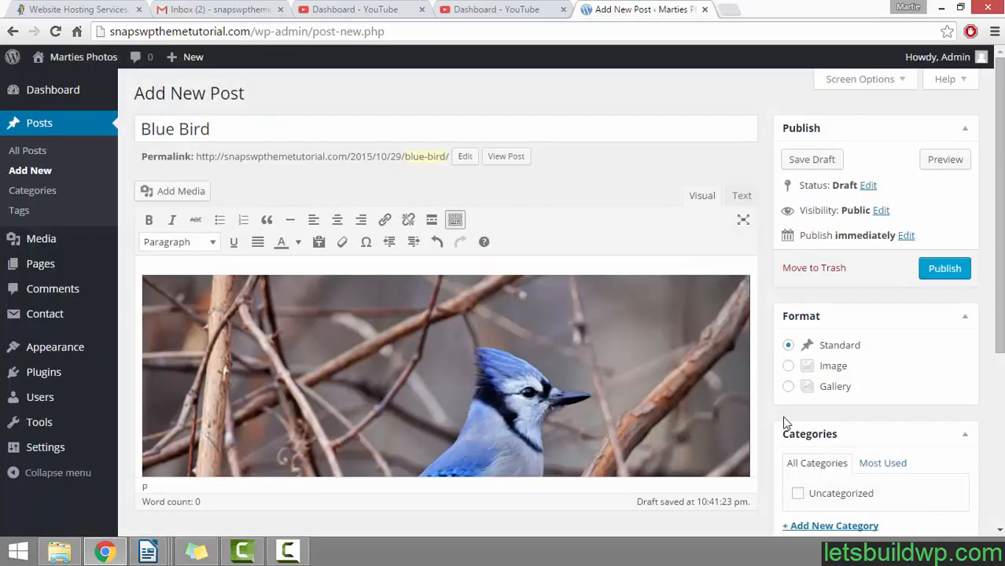
- Enter "type any text" below the bird image and replace it with the Lorem ipsum paragraphs
scroll(784, 416, "down", 3)
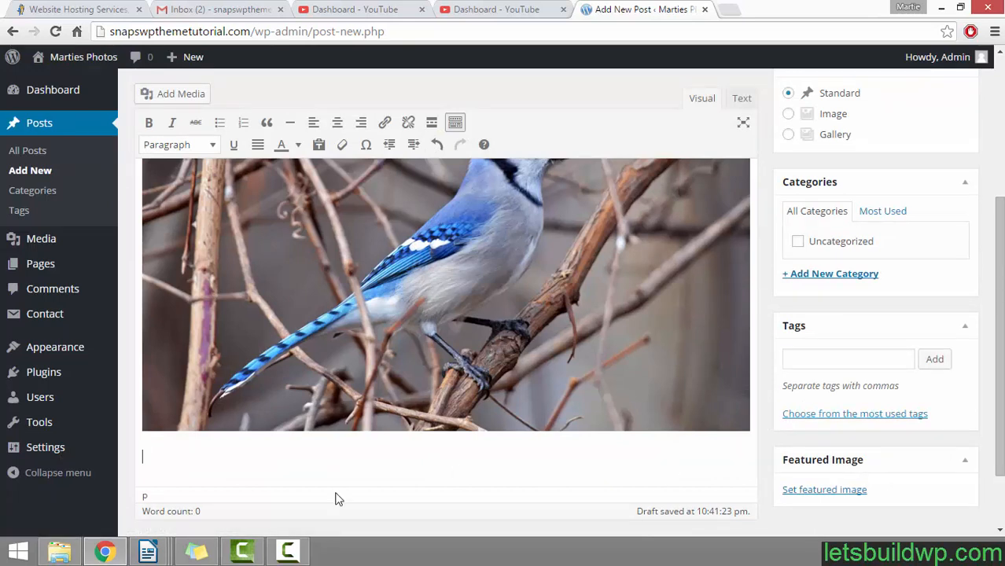
type("type any text")
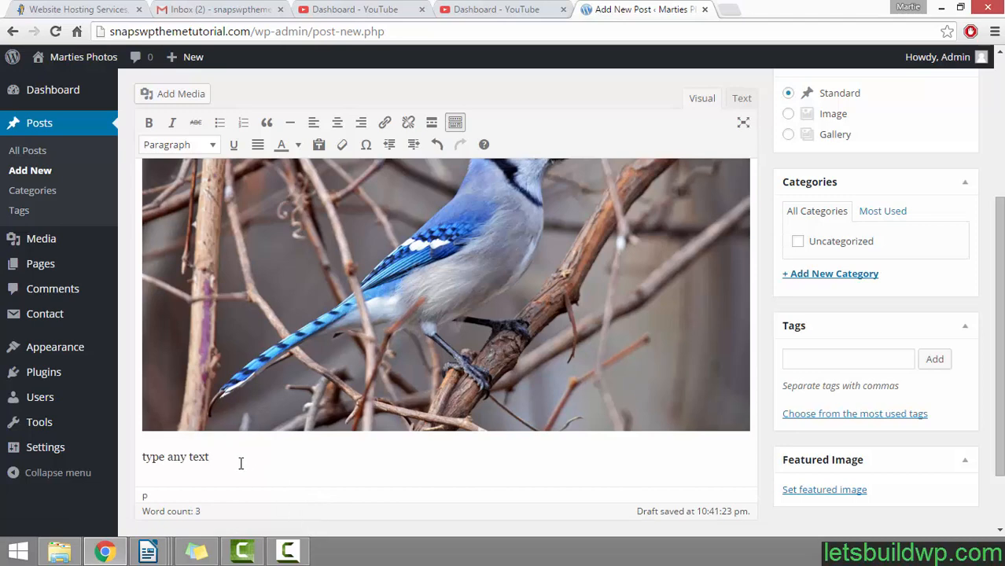
left_click_drag(241, 464, 138, 461)
right_click(166, 464)
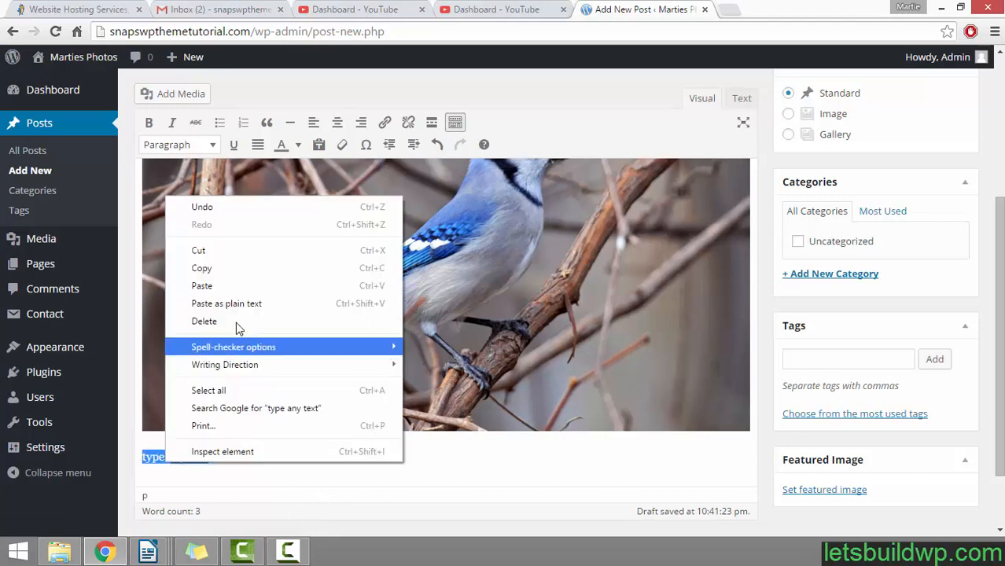
left_click(256, 270)
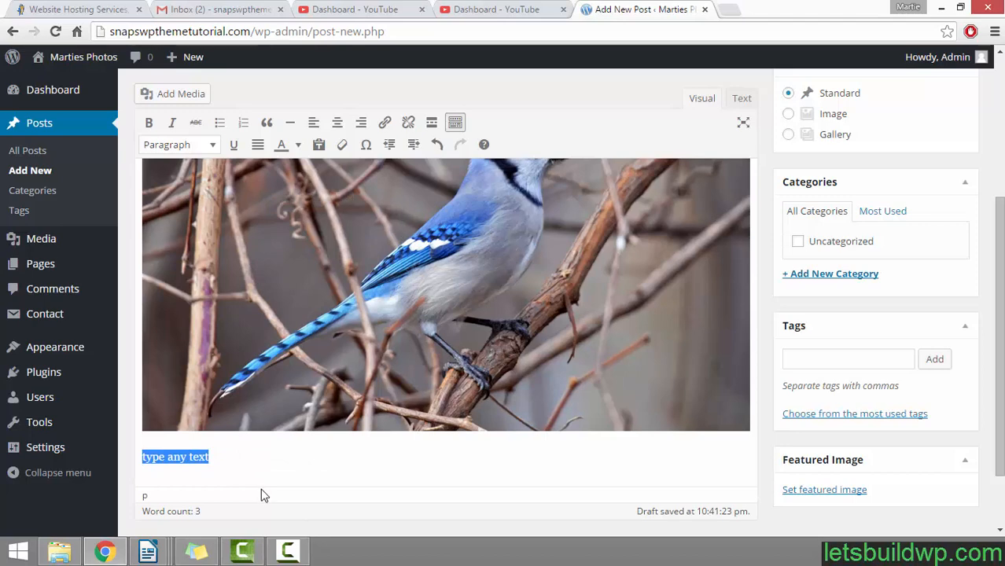
key("BackSpace")
key("ctrl+v")
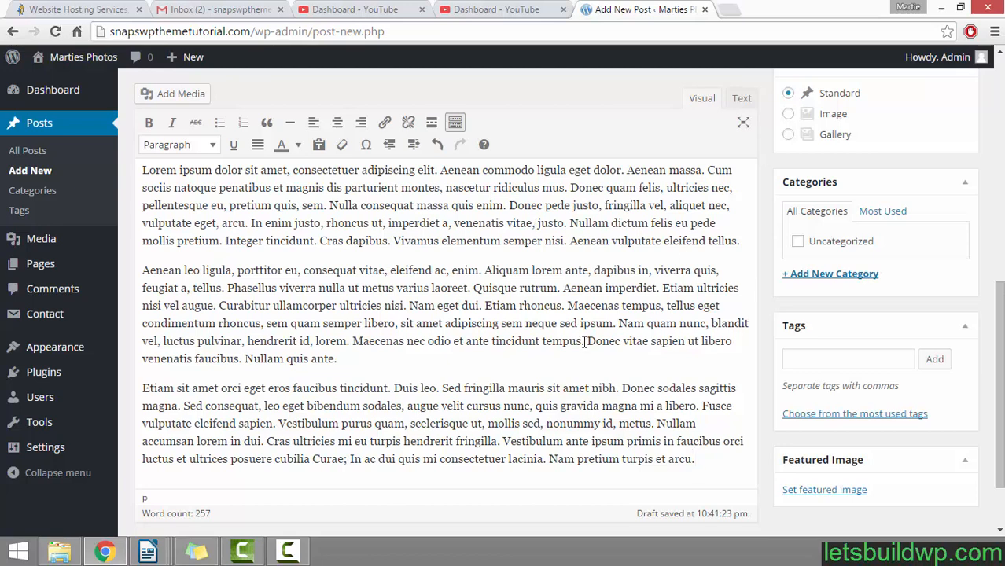
- Set the uploaded blue bird photo 2.jpg as the post's featured image
left_click(826, 491)
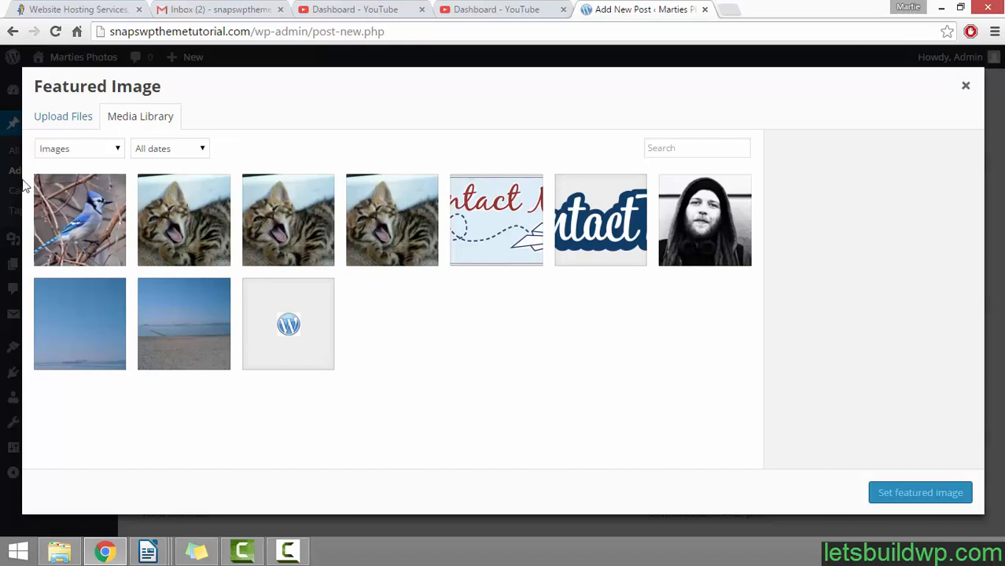
left_click(98, 220)
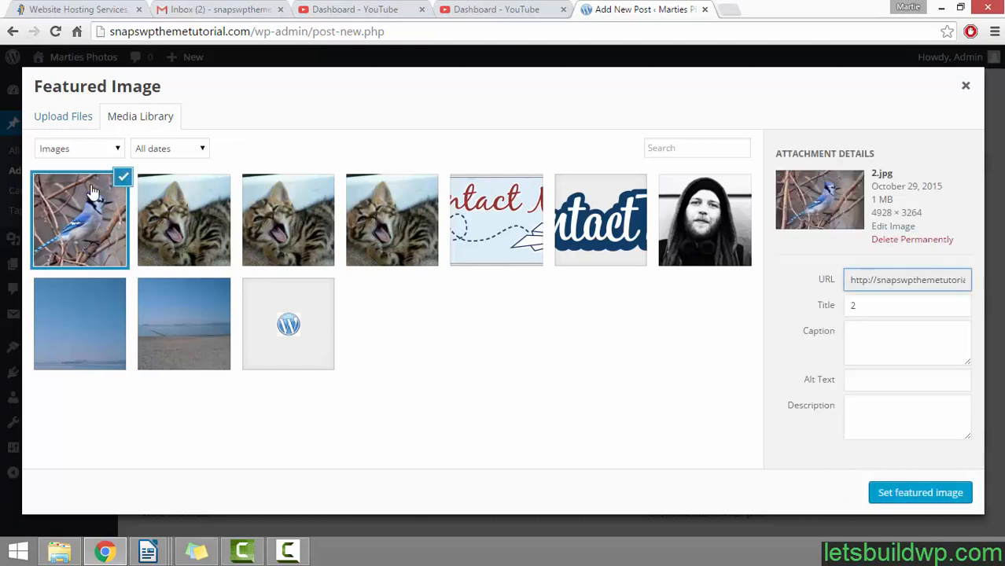
left_click(936, 493)
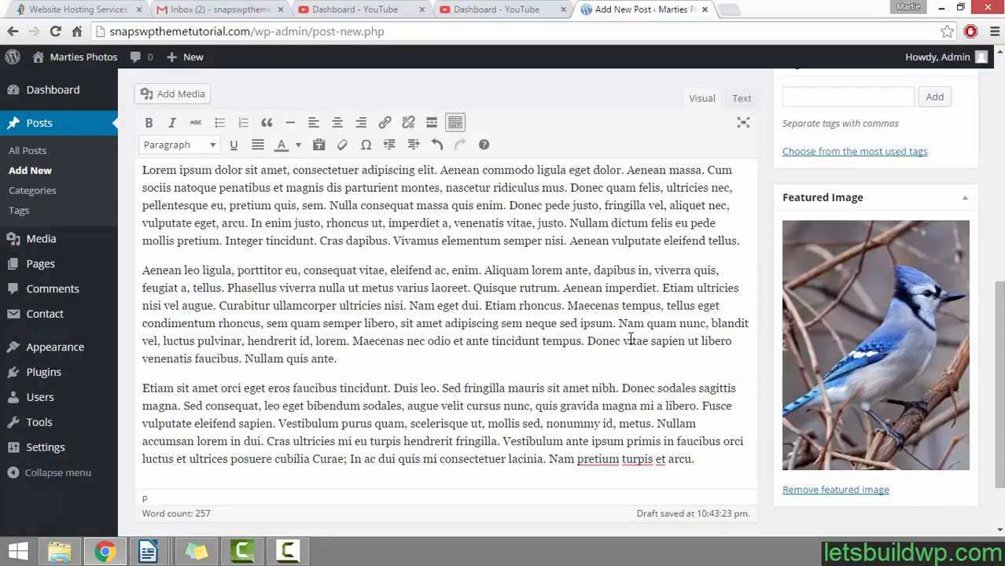
- Check that the Discussion section is enabled in the post's screen options and allow comments on the Blue Bird post
scroll(649, 340, "up", 8)
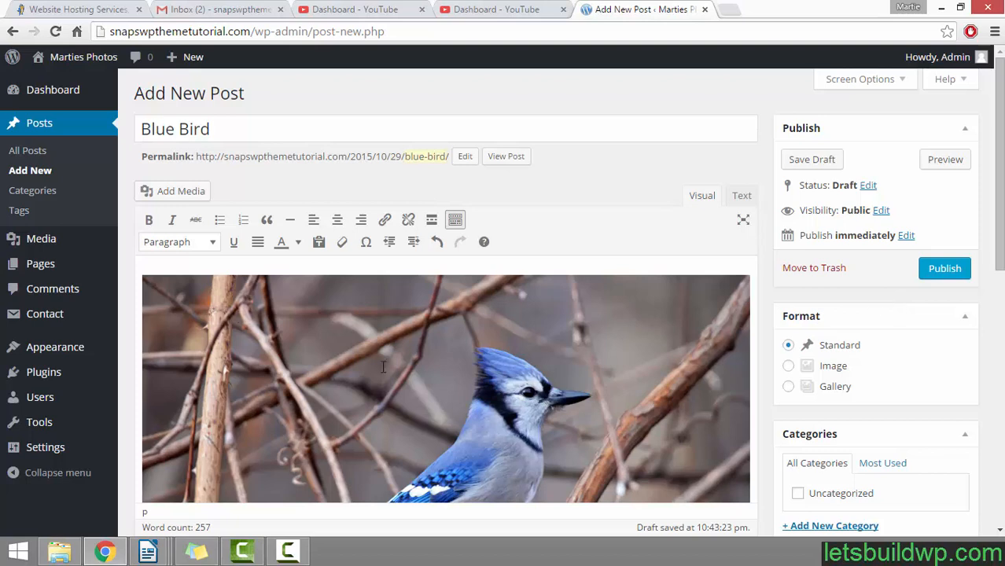
left_click(899, 81)
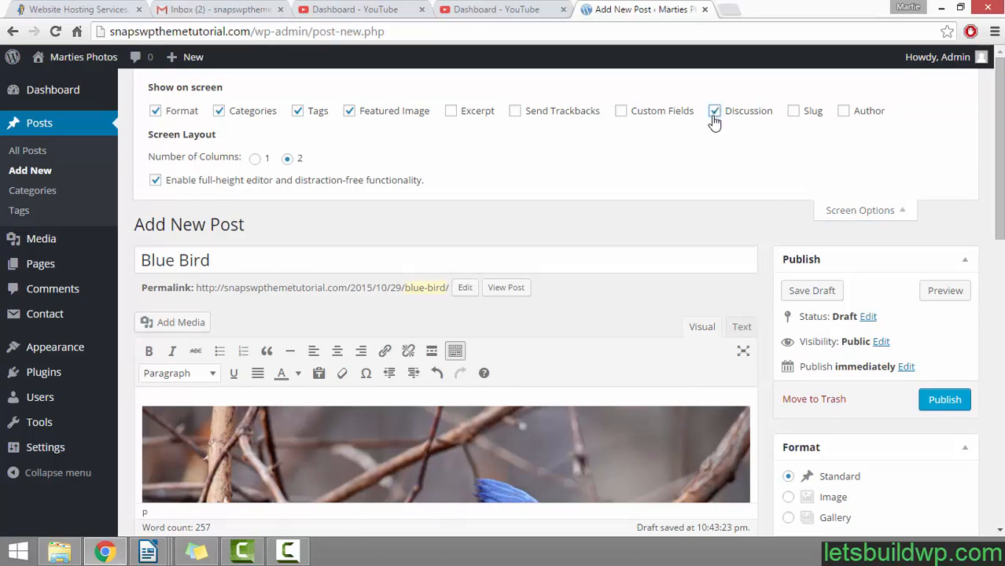
scroll(999, 169, "down", 1)
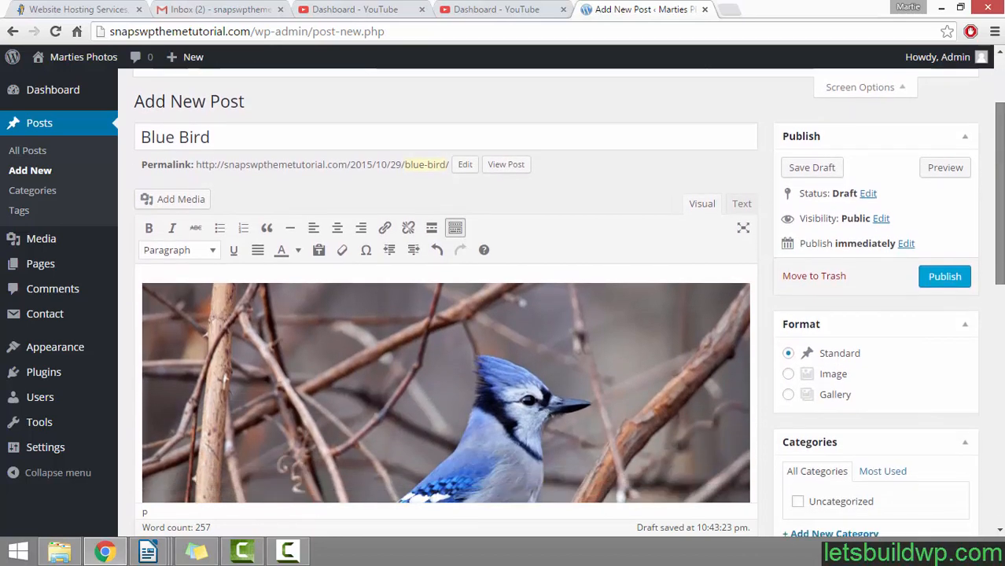
left_click_drag(999, 204, 1001, 445)
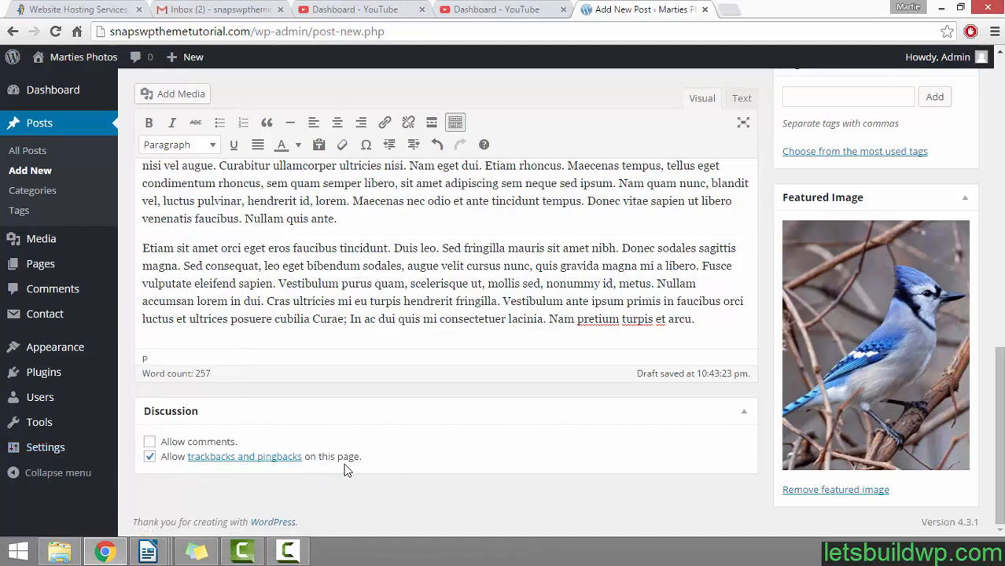
left_click(149, 442)
scroll(762, 430, "up", 10)
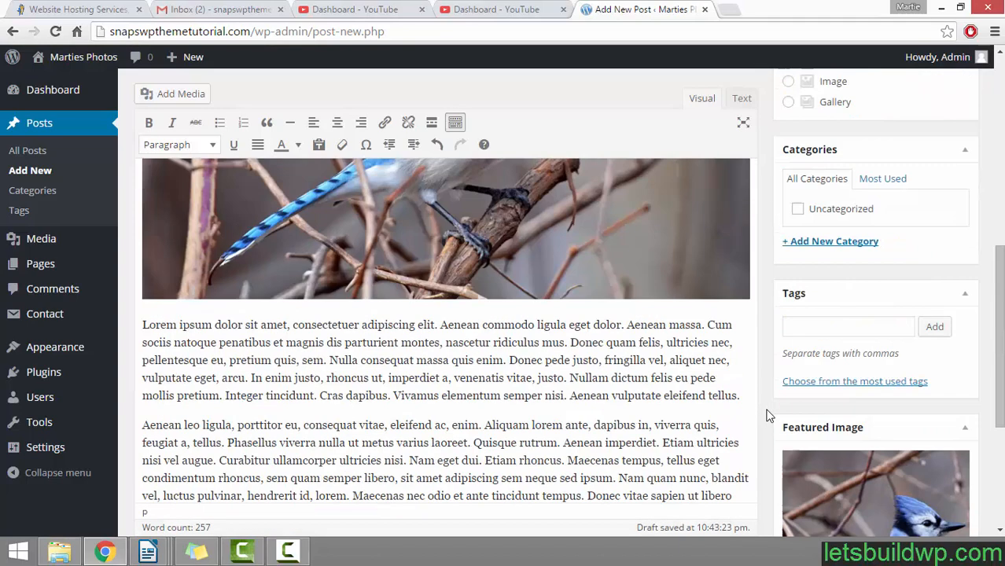
- Publish the Blue Bird post and open its live page
scroll(768, 408, "up", 2)
left_click(945, 400)
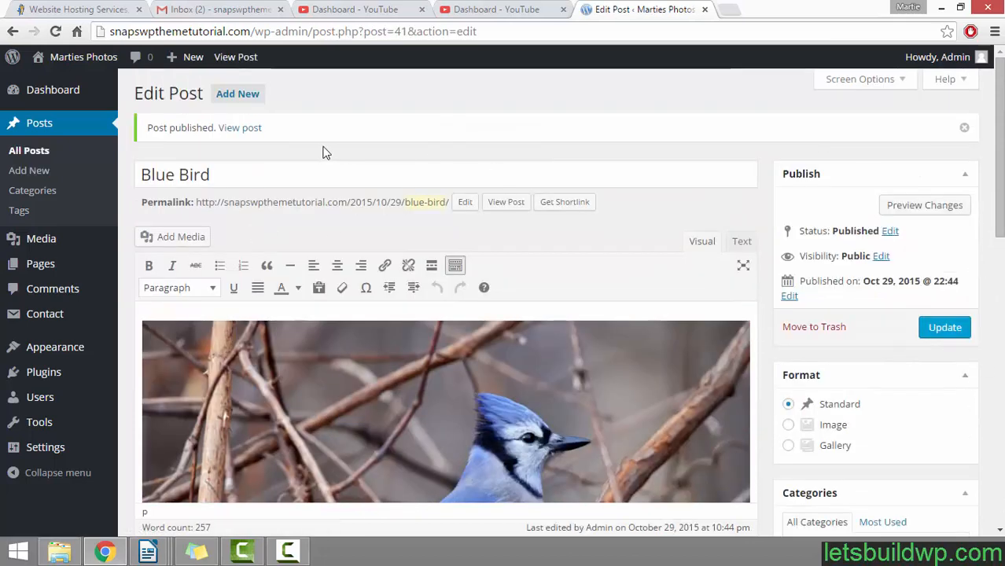
left_click(240, 130)
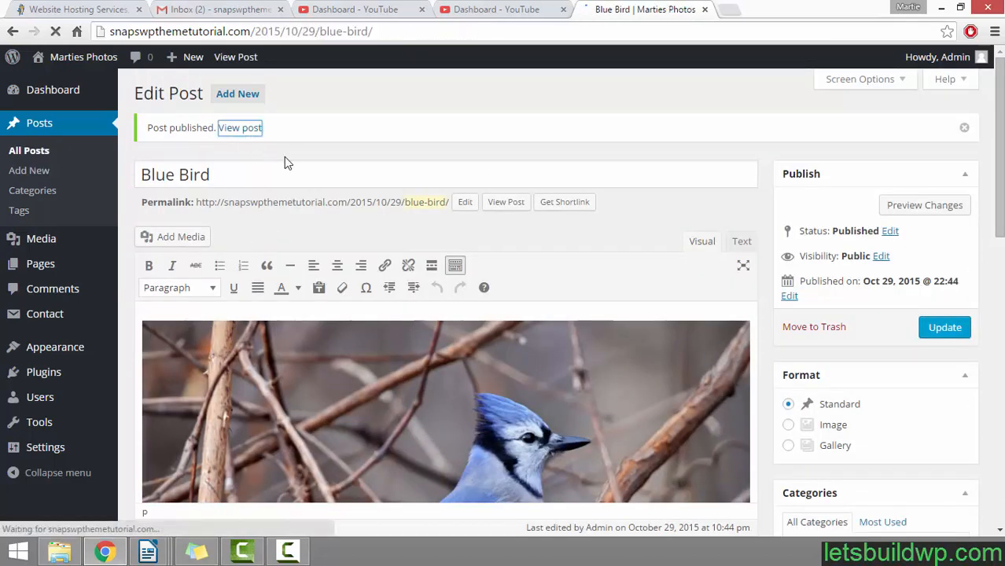
- Examine the live Blue Bird post's image, text, previous-post link and comment form
scroll(287, 156, "down", 3)
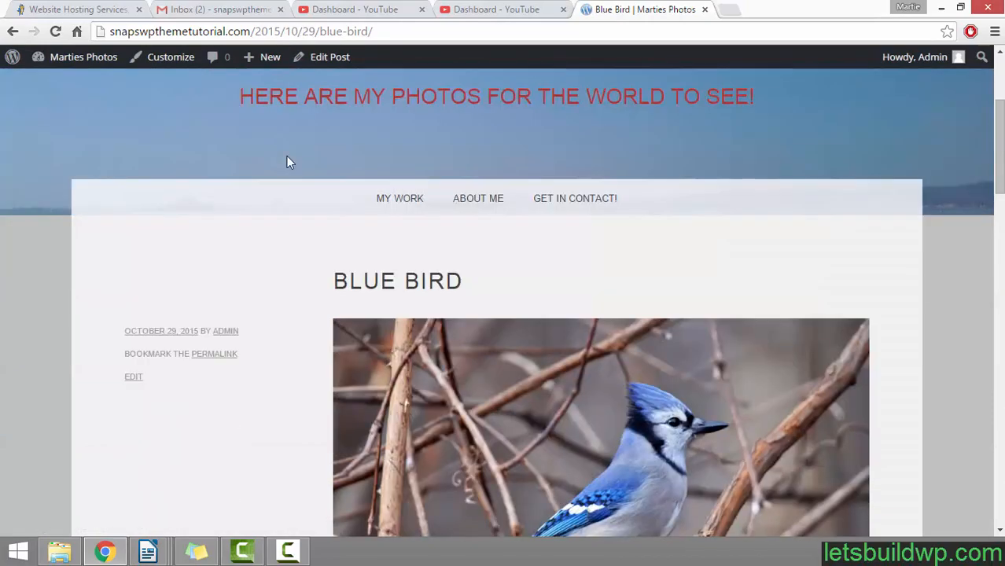
scroll(402, 204, "down", 3)
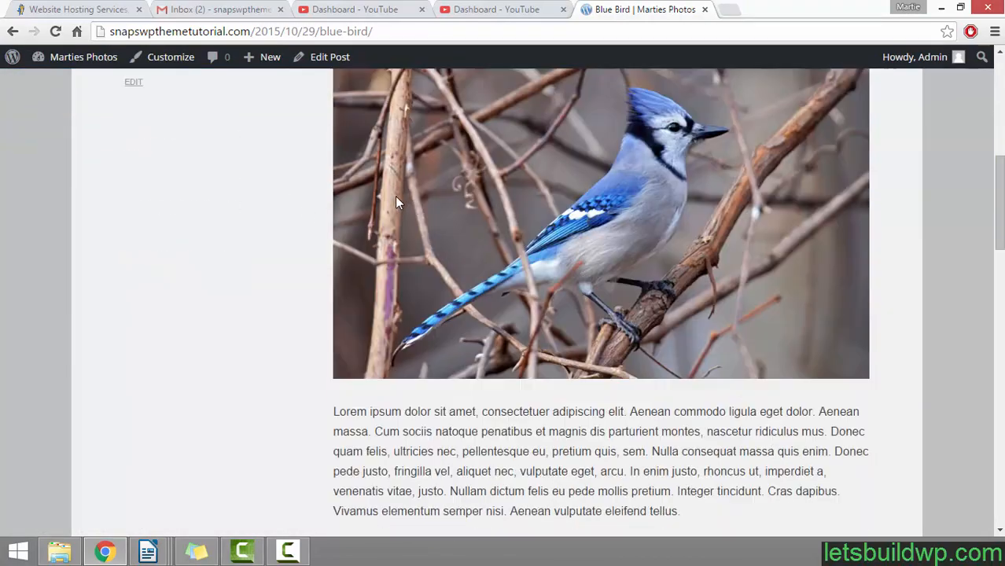
scroll(417, 204, "down", 3)
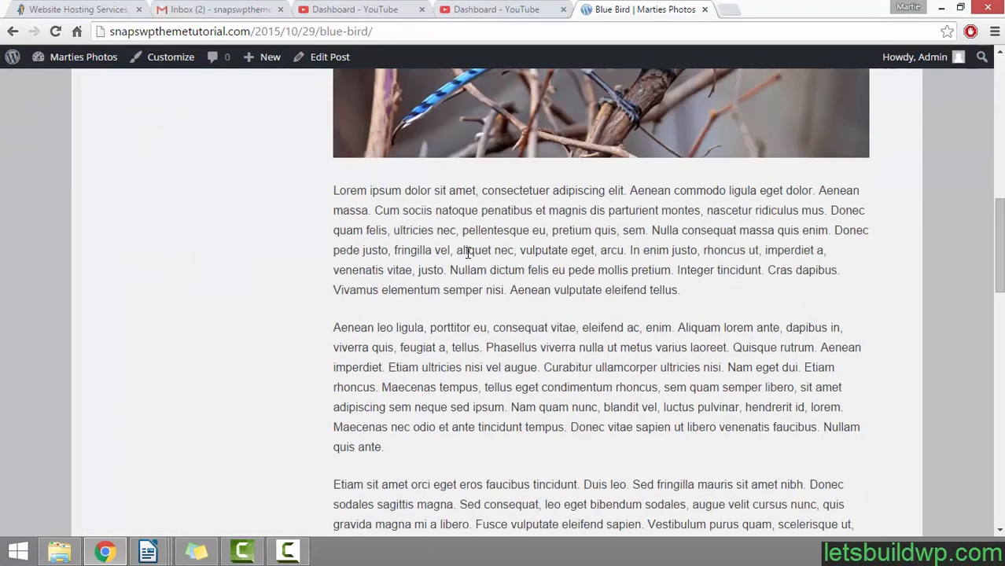
scroll(464, 259, "down", 4)
scroll(461, 253, "down", 4)
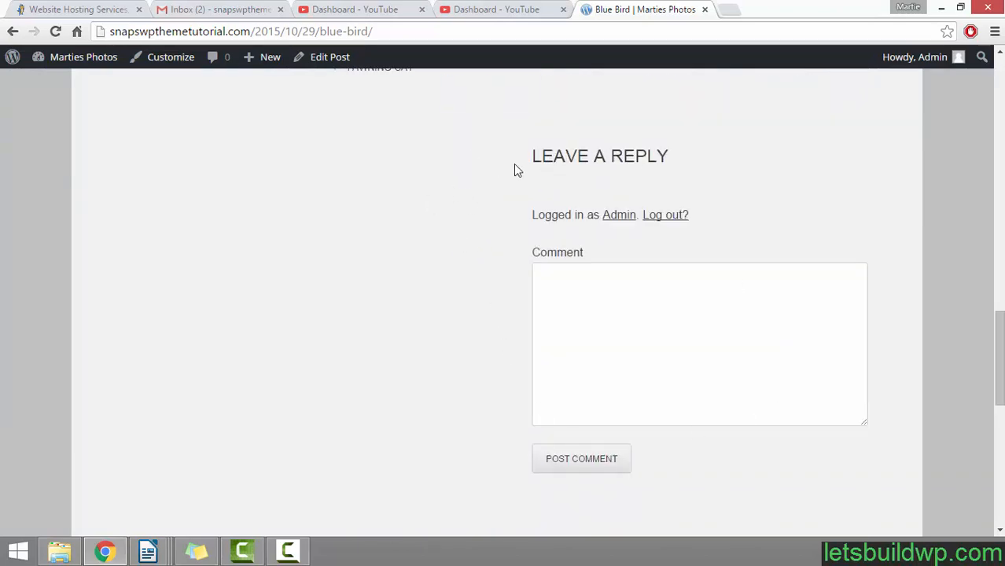
scroll(488, 154, "up", 11)
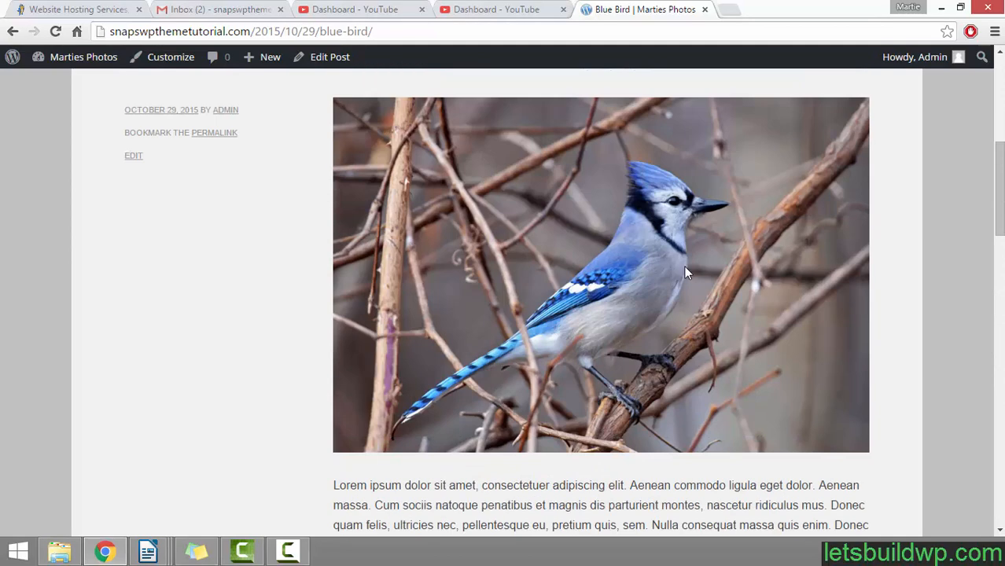
scroll(410, 318, "down", 11)
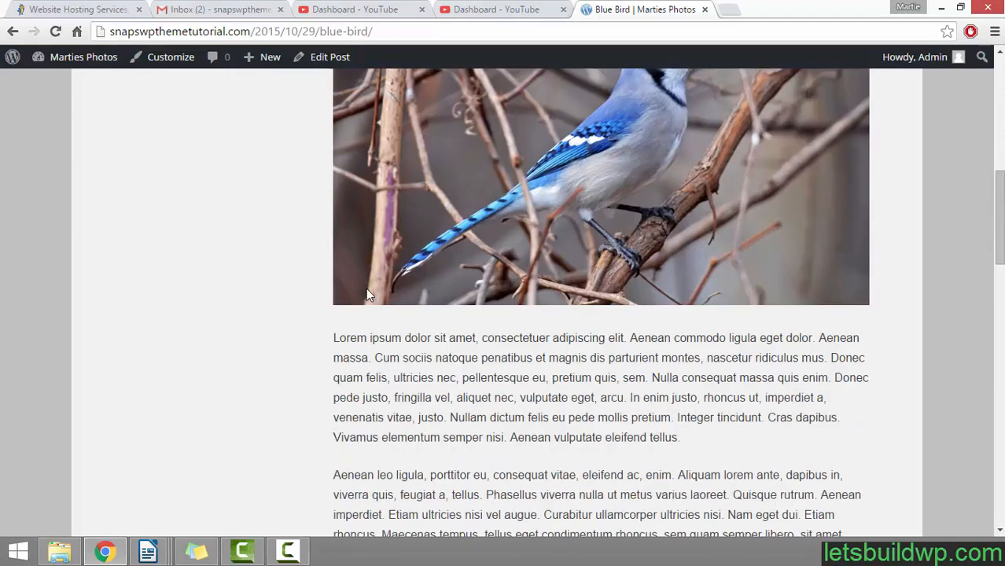
left_click(620, 368)
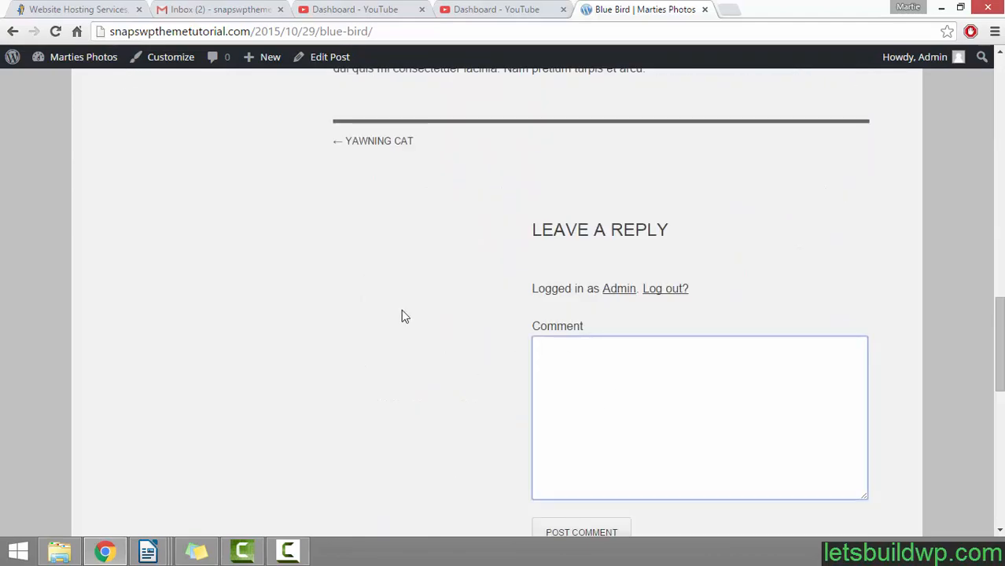
scroll(402, 317, "down", 2)
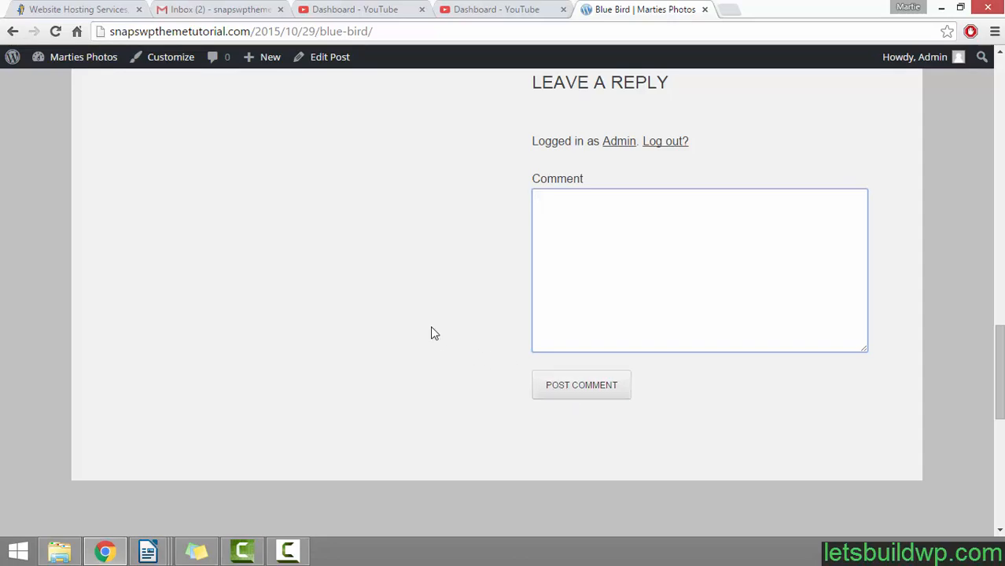
scroll(446, 317, "up", 5)
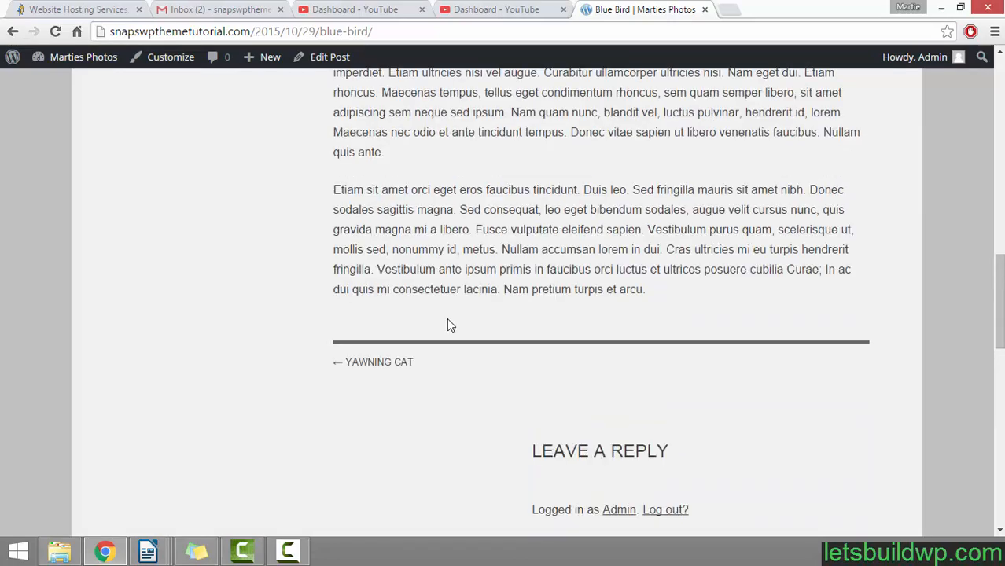
scroll(446, 324, "up", 15)
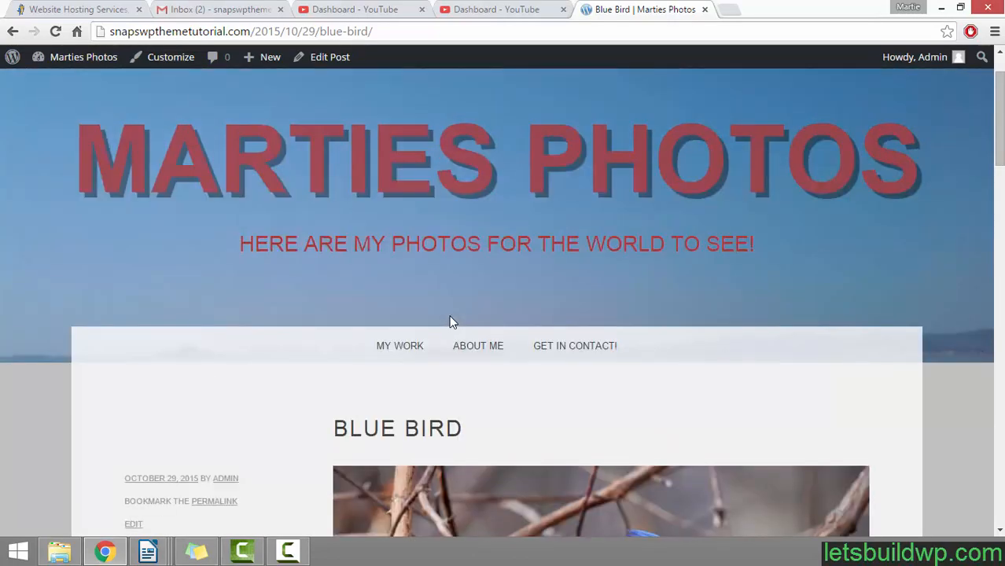
scroll(452, 321, "up", 1)
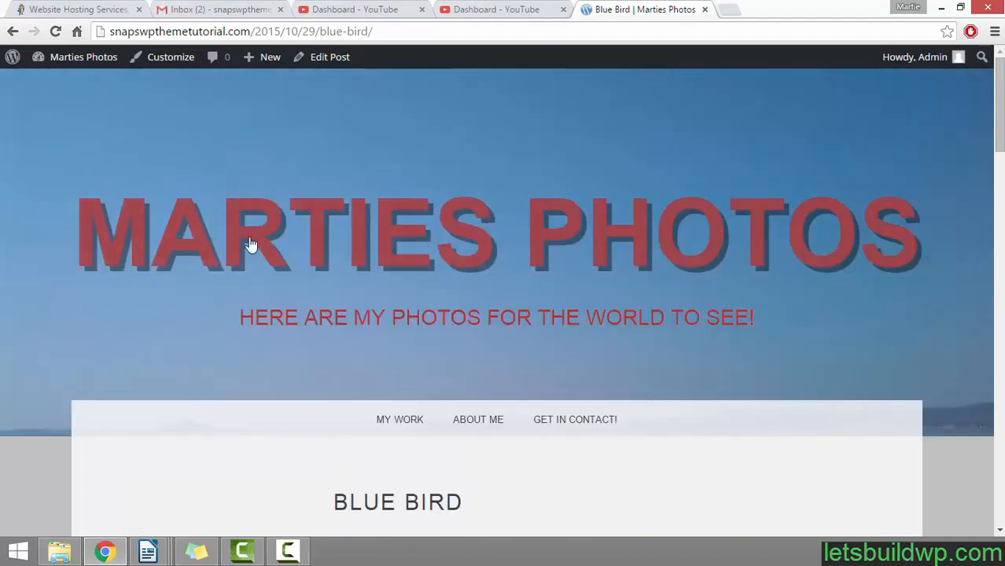
- Open the Yawning Cat post for editing, allow comments in its Discussion section and update the post
left_click(77, 59)
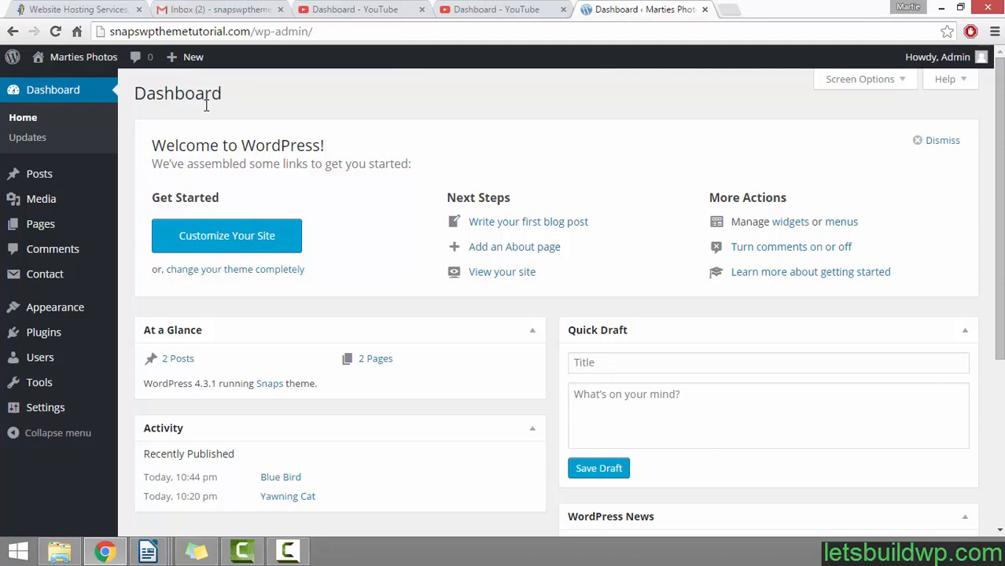
left_click(55, 177)
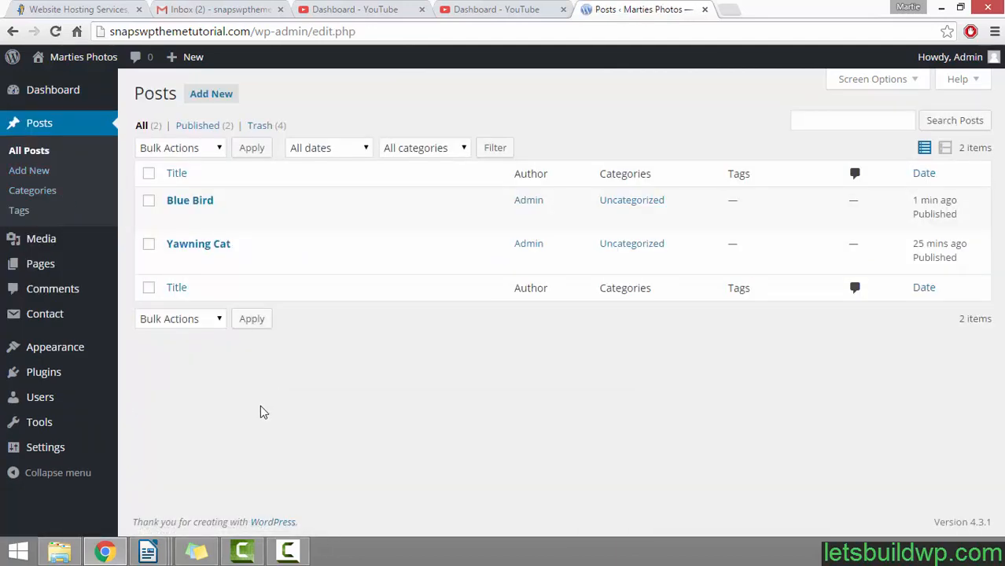
left_click(178, 263)
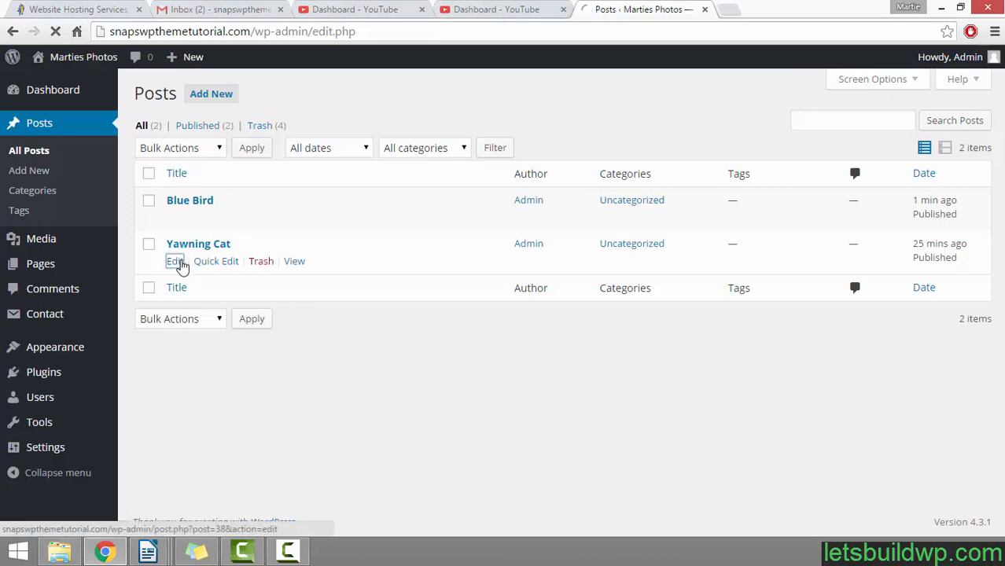
left_click(867, 79)
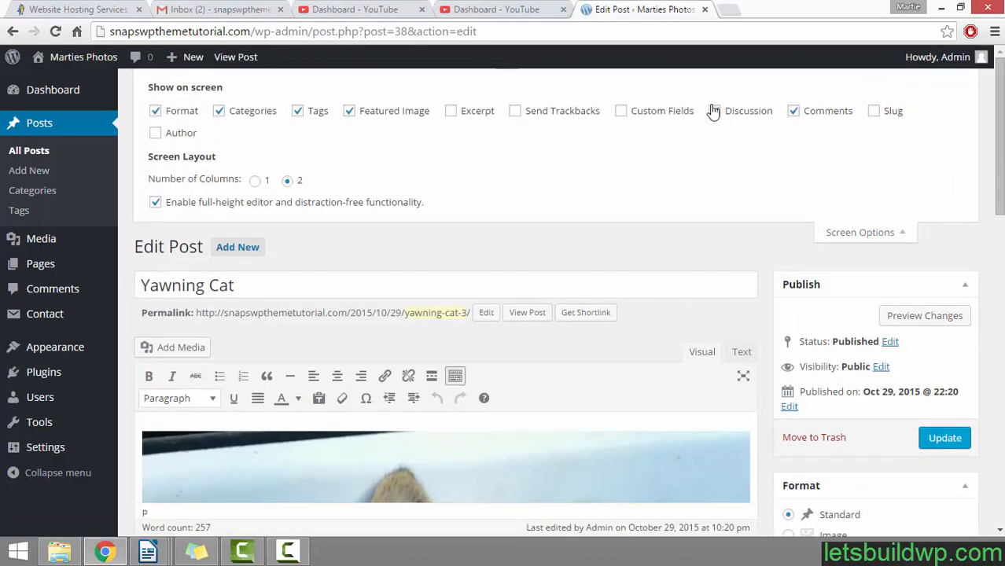
left_click_drag(999, 115, 996, 441)
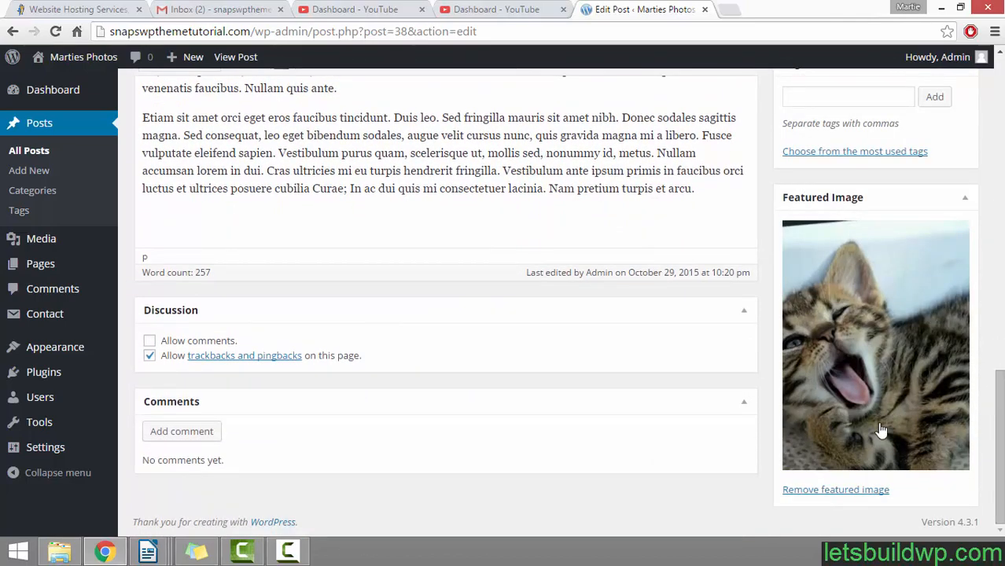
left_click(149, 341)
scroll(832, 305, "up", 10)
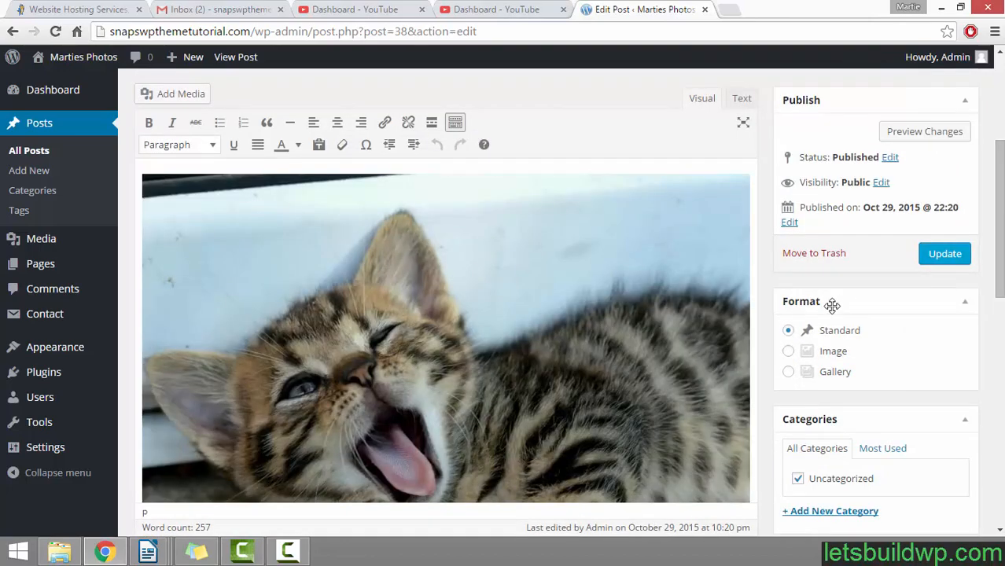
left_click(945, 257)
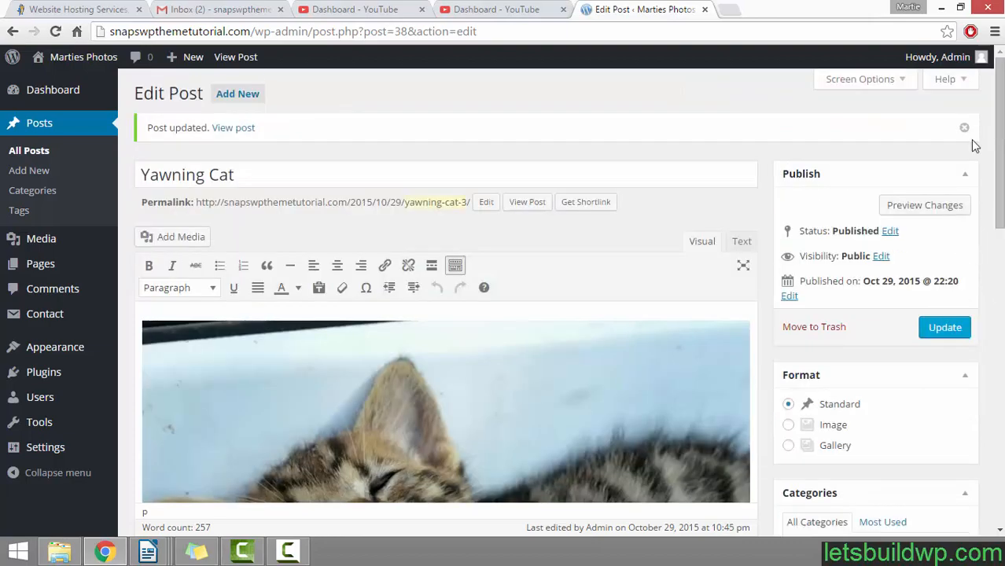
- Check the comment form on the live Yawning Cat post and the post thumbnails on the My Work page
left_click(227, 133)
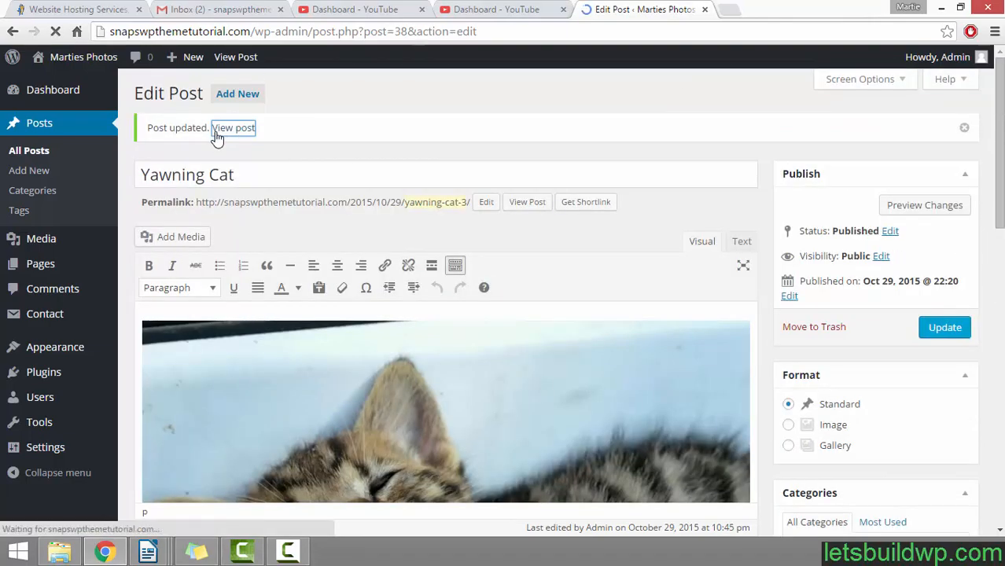
scroll(247, 196, "down", 20)
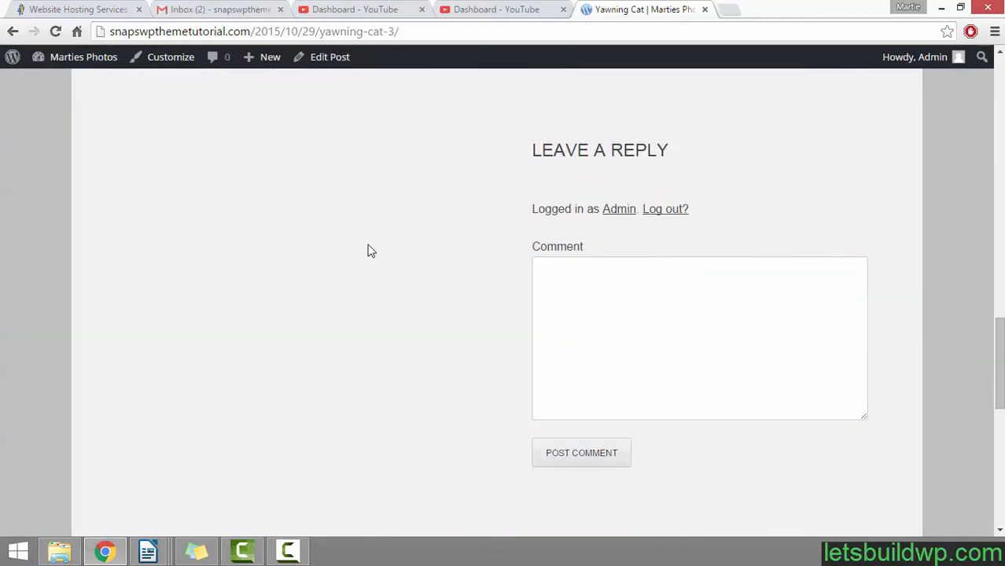
scroll(368, 246, "up", 20)
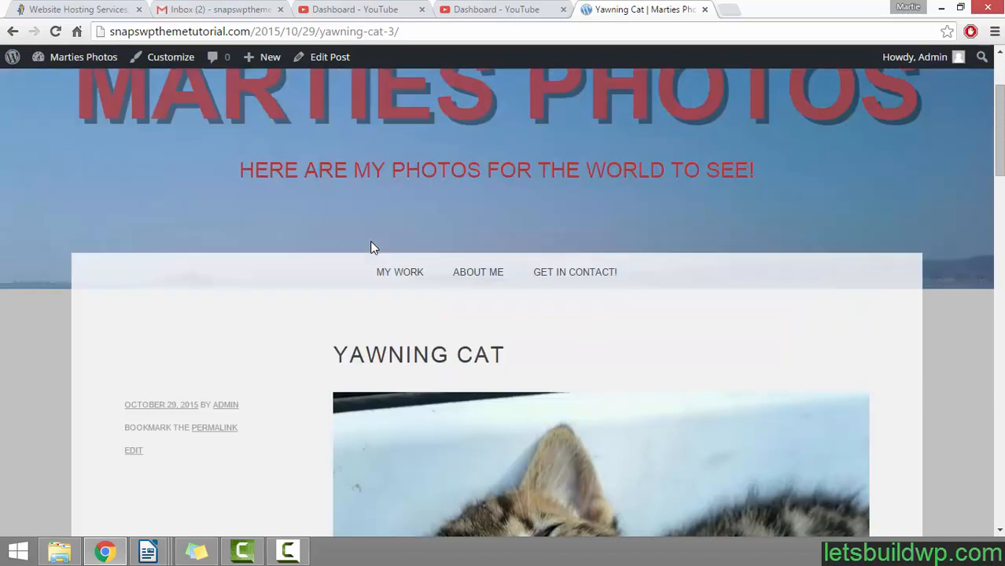
scroll(370, 242, "up", 3)
left_click(396, 421)
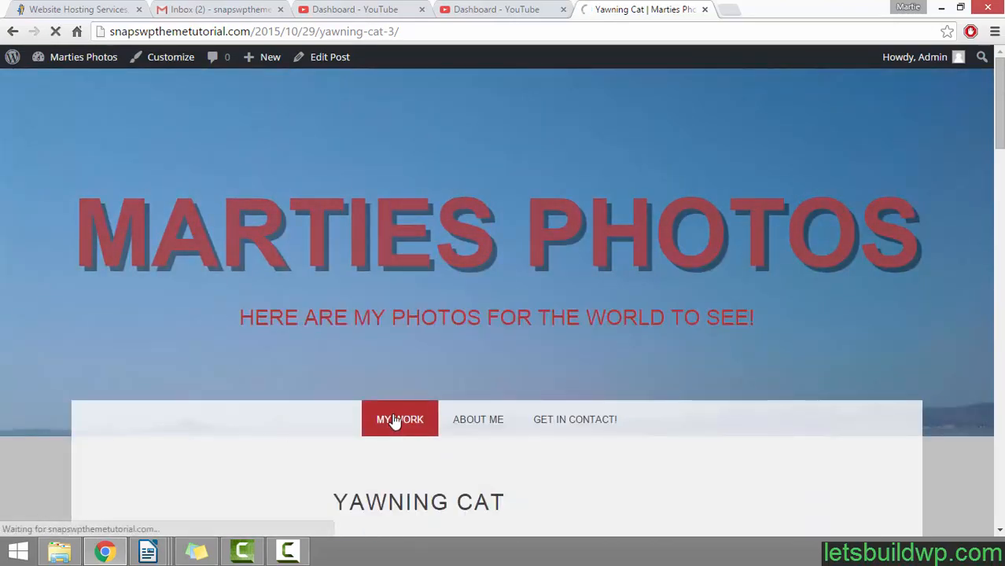
scroll(15, 251, "down", 3)
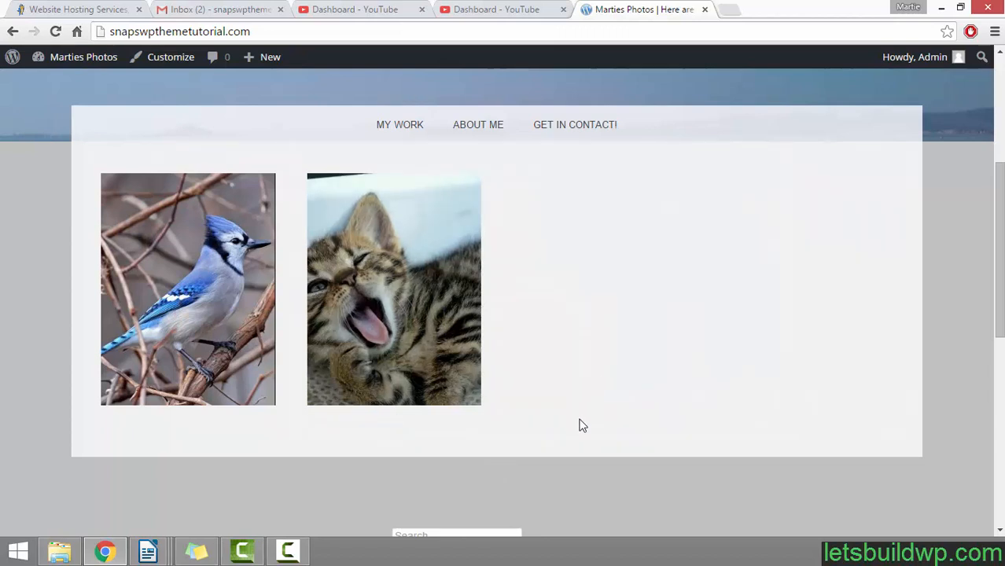
- Start a new post and look up image 3, the dog photo, in the Main Portfolio Images folder in File Explorer
left_click(101, 61)
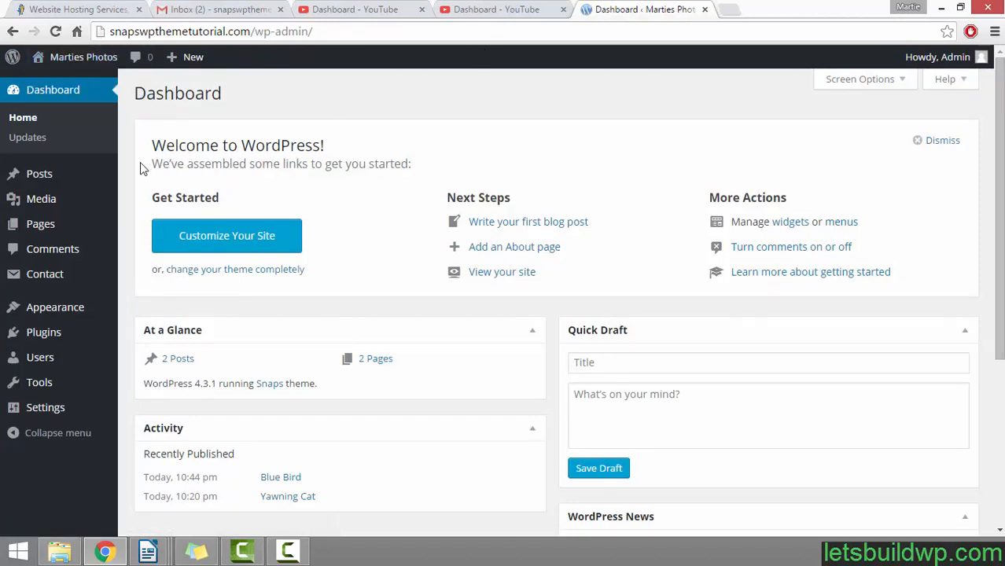
left_click(37, 183)
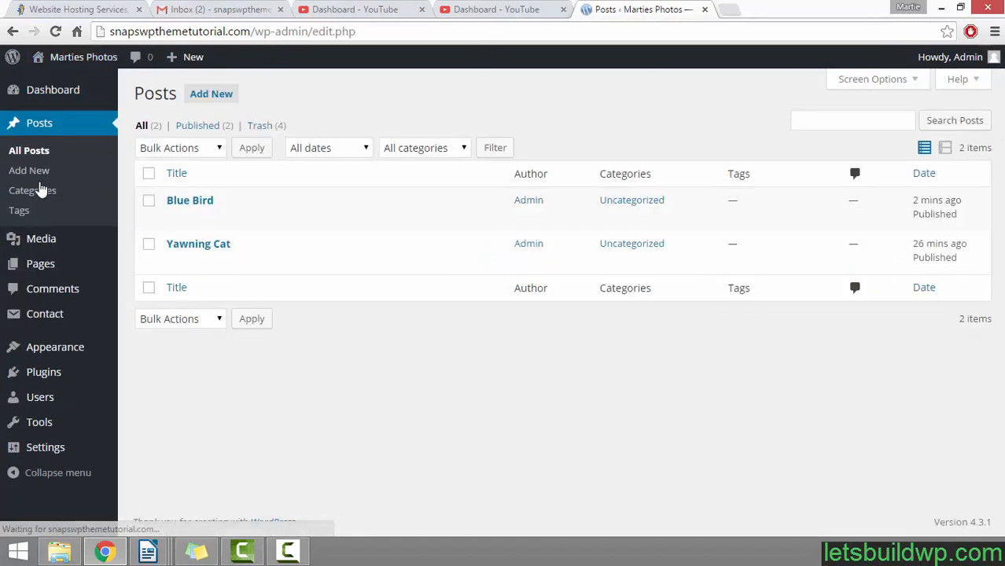
left_click(235, 95)
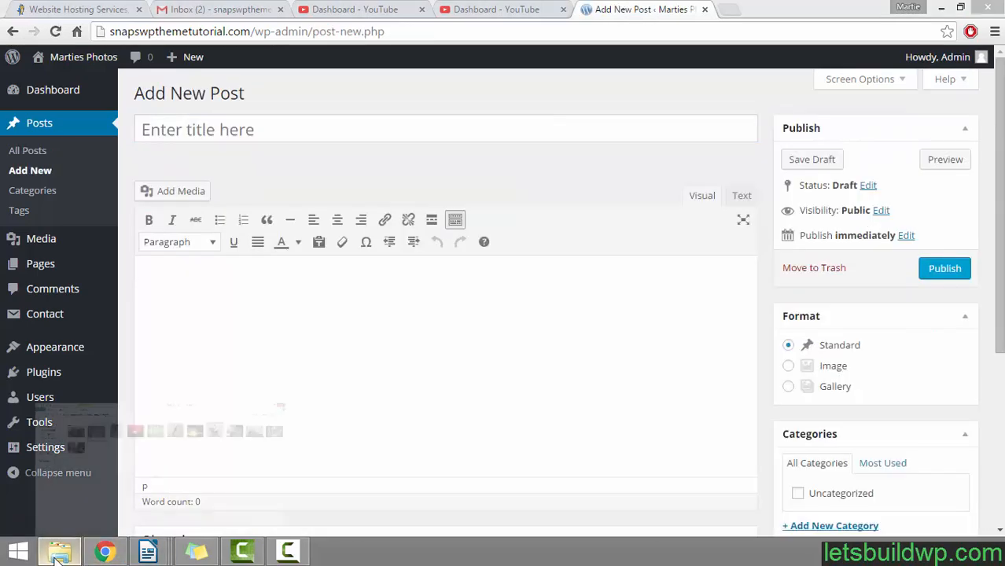
left_click(58, 555)
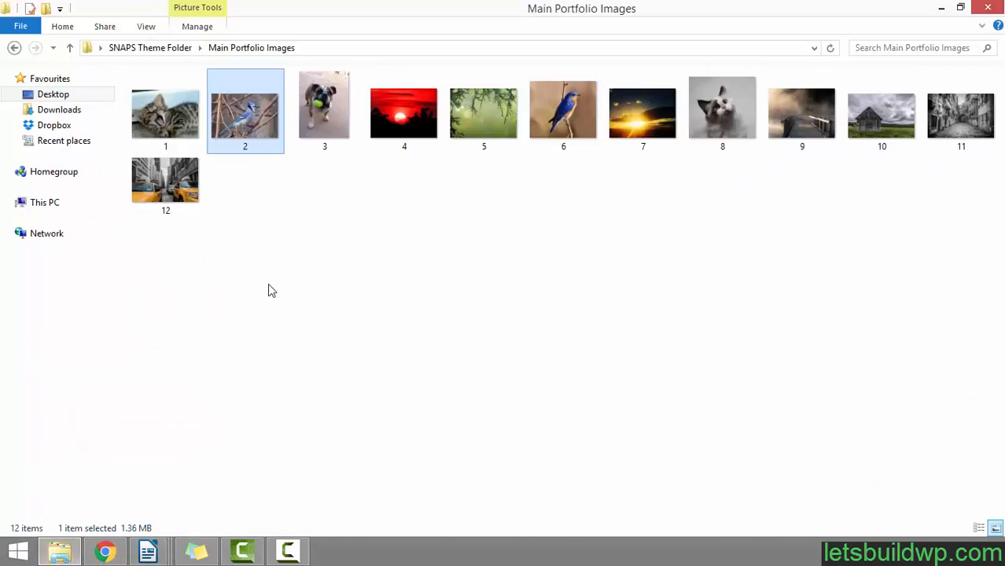
left_click(324, 113)
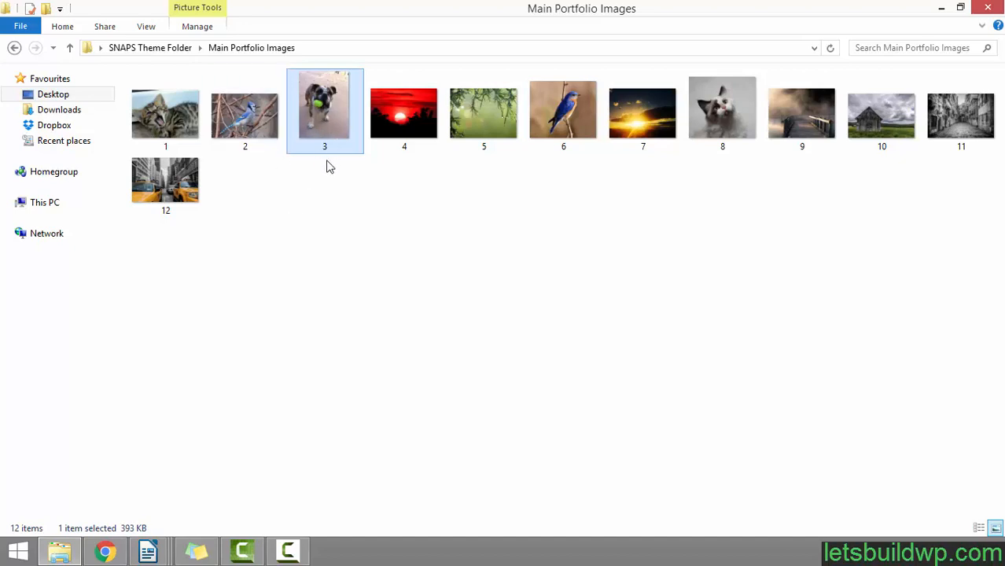
left_click(941, 8)
- Title the new post "Dog with Ball"
left_click(302, 135)
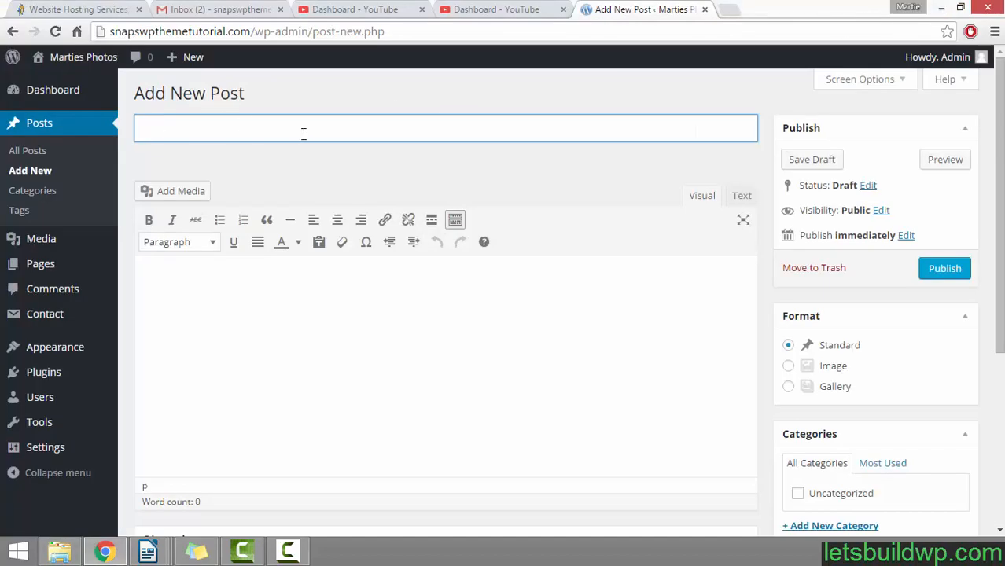
type("Dog with Ball")
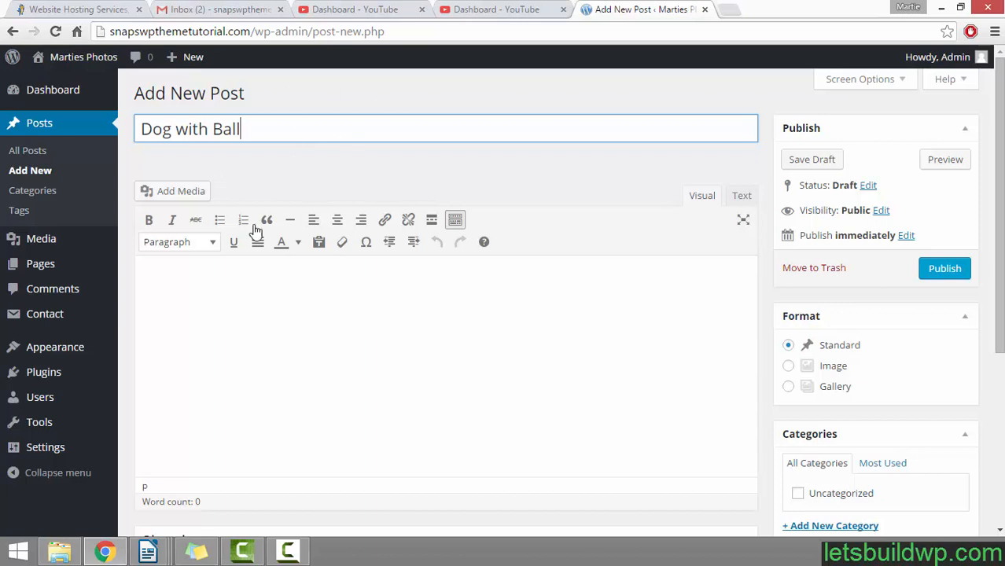
left_click_drag(251, 131, 124, 146)
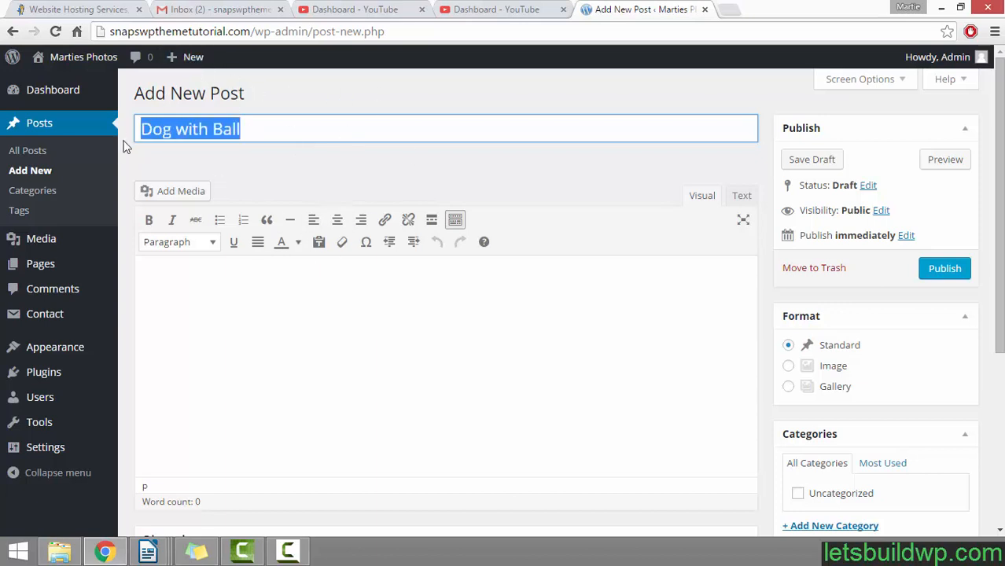
left_click(263, 332)
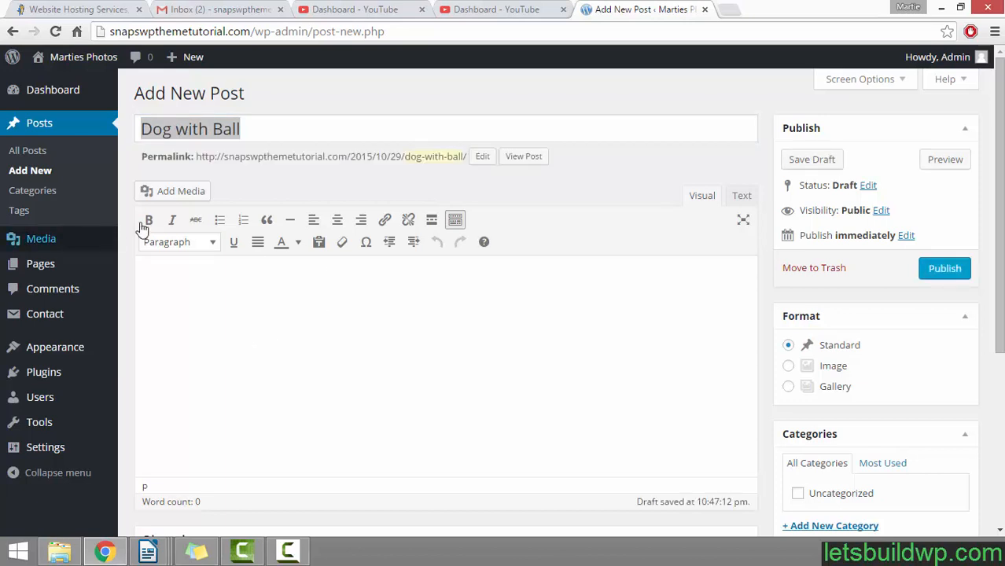
- Upload image 3 from the Main Portfolio Images folder and insert the dog photo into the post at full size
left_click(178, 192)
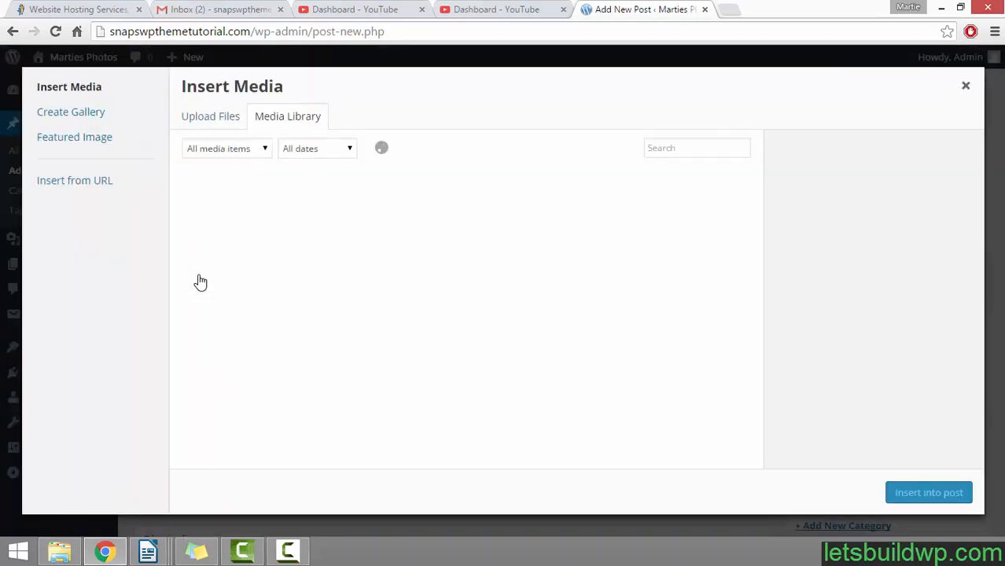
left_click(210, 119)
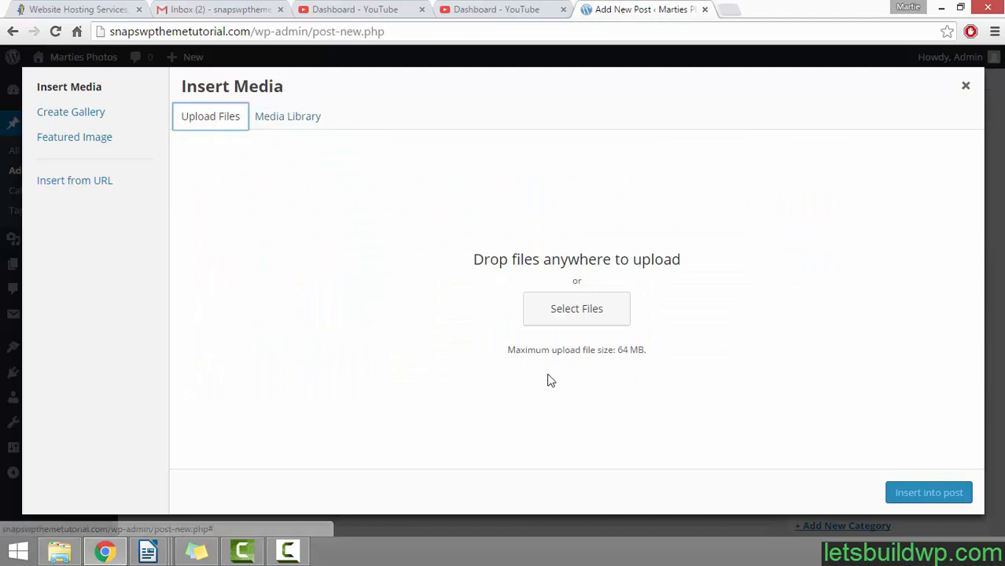
left_click(591, 310)
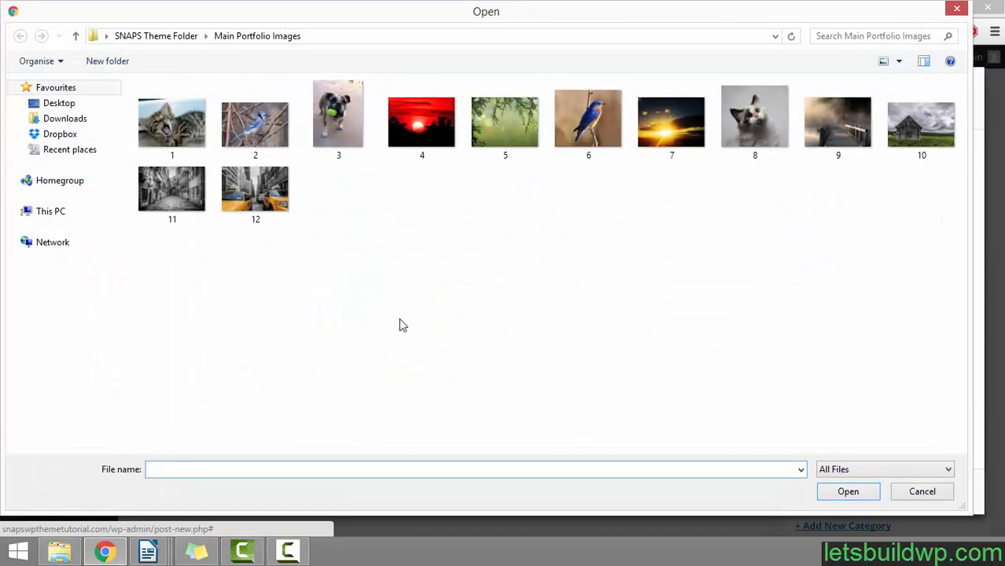
left_click(335, 127)
left_click(830, 491)
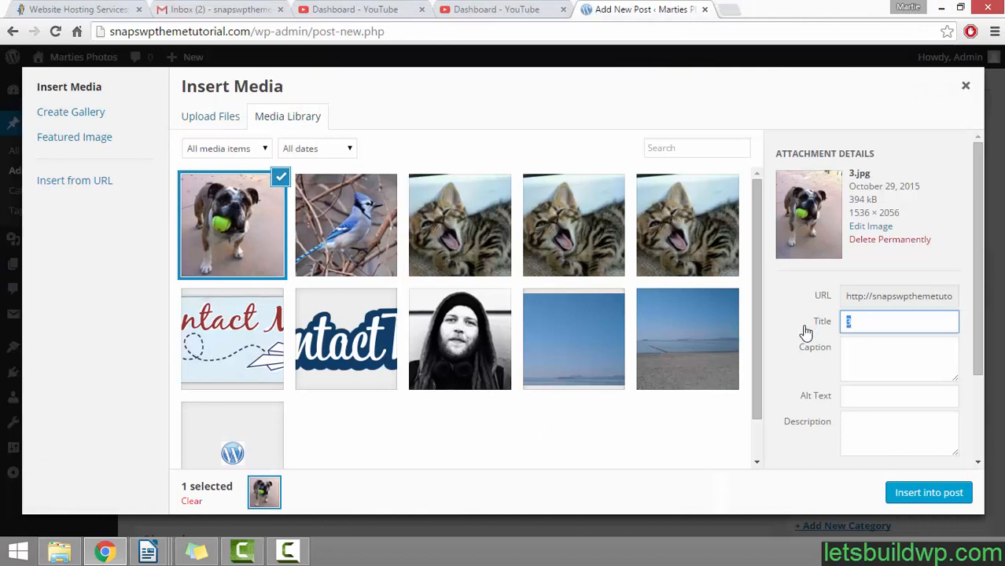
left_click(883, 396)
left_click_drag(981, 195, 980, 277)
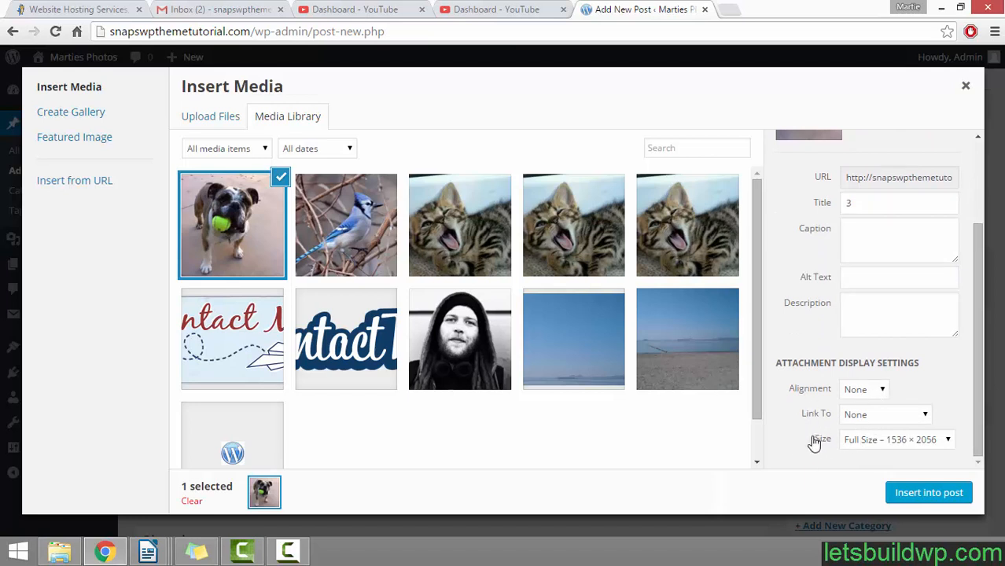
left_click(903, 493)
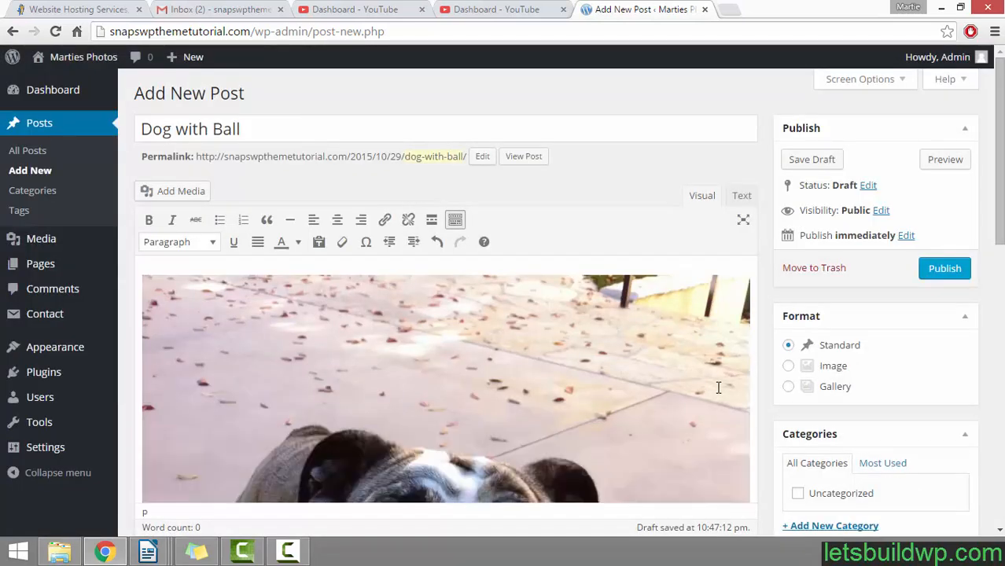
- Replace the placeholder line "type any text" below the dog photo with the copied Lorem ipsum paragraphs
scroll(718, 387, "down", 3)
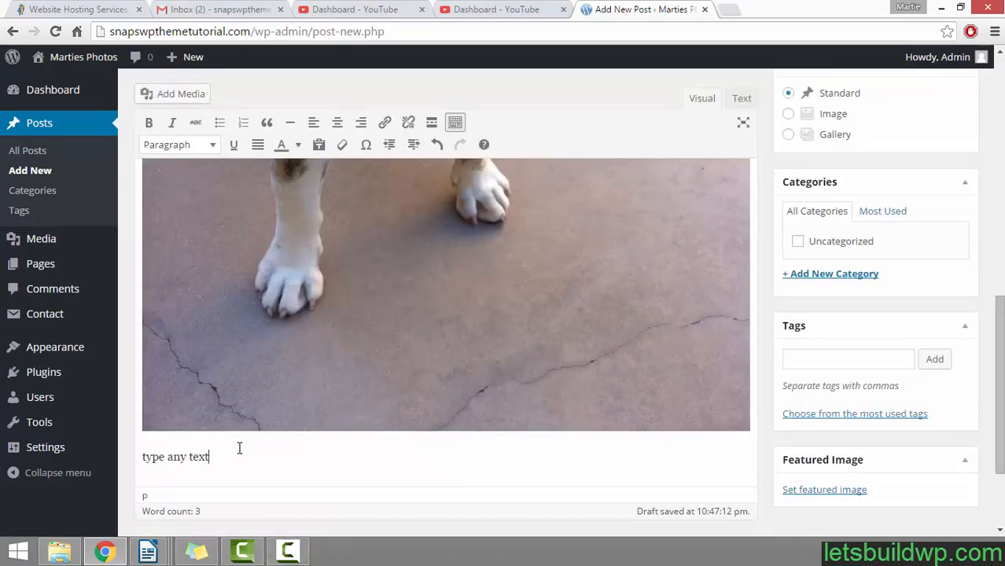
left_click_drag(211, 457, 142, 457)
right_click(192, 457)
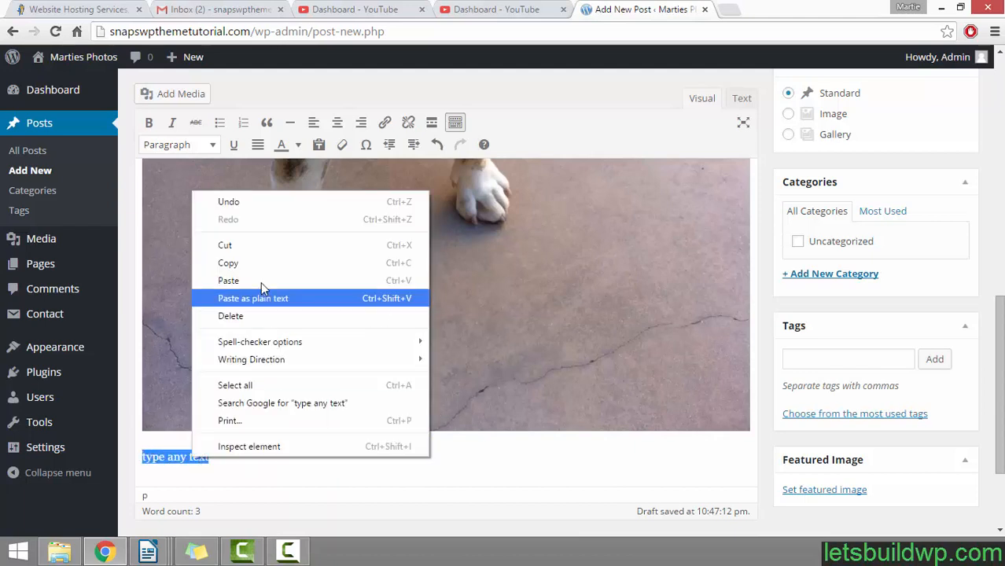
left_click(236, 280)
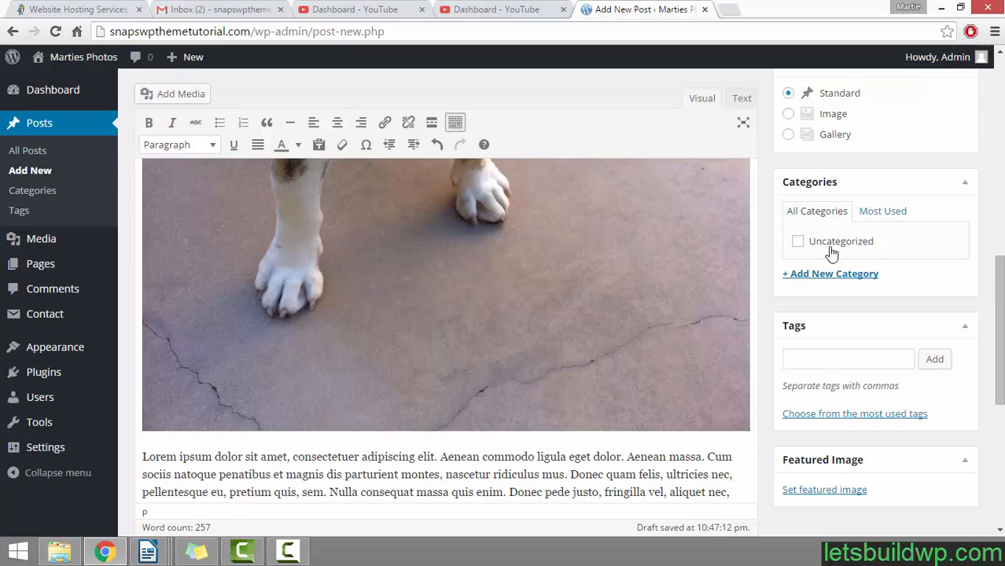
- Set the uploaded dog photo 3.jpg as the post's featured image
left_click(856, 496)
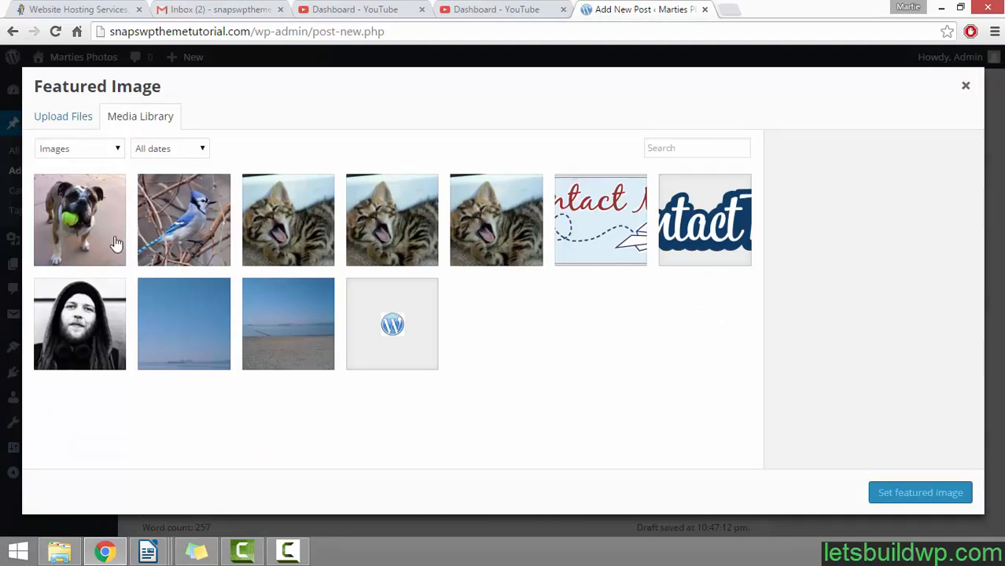
left_click(93, 224)
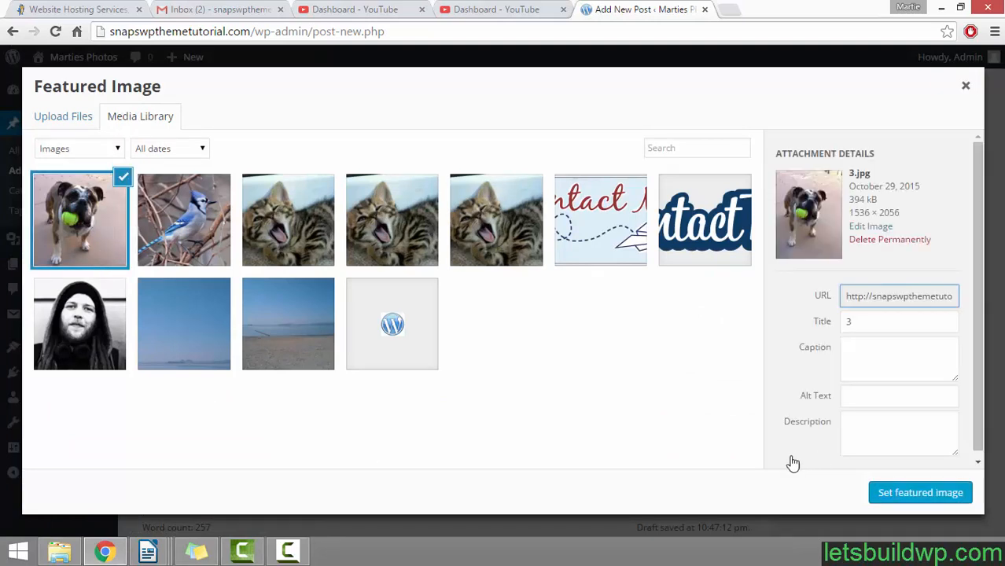
left_click(915, 488)
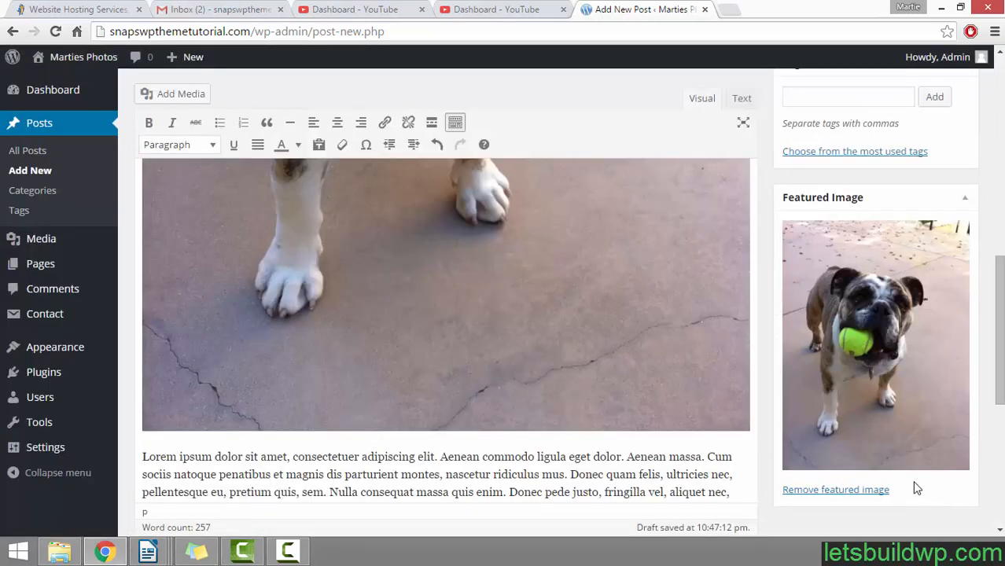
- Allow comments in the post's Discussion section and publish the Dog with Ball post
scroll(915, 487, "down", 6)
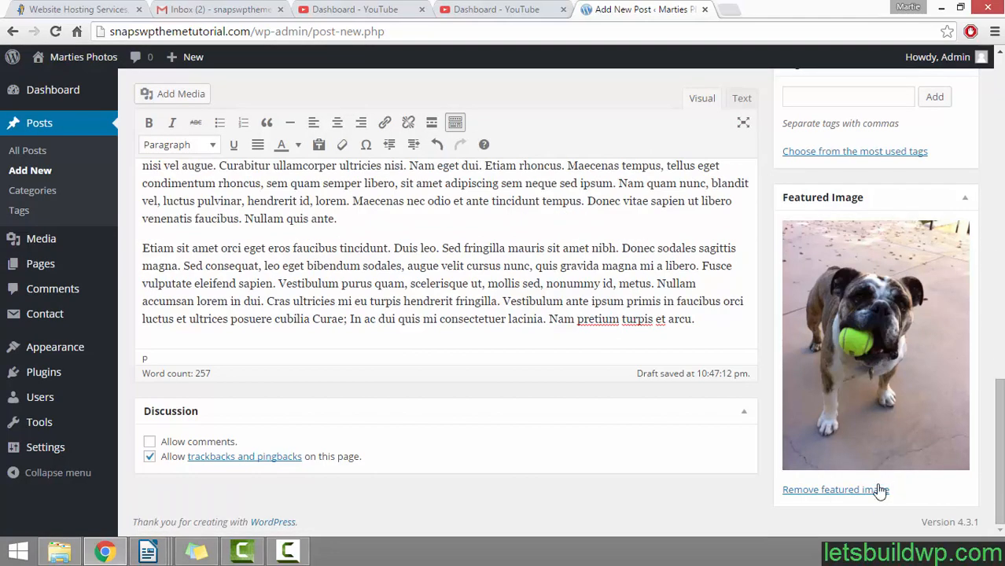
left_click(150, 444)
scroll(774, 461, "up", 10)
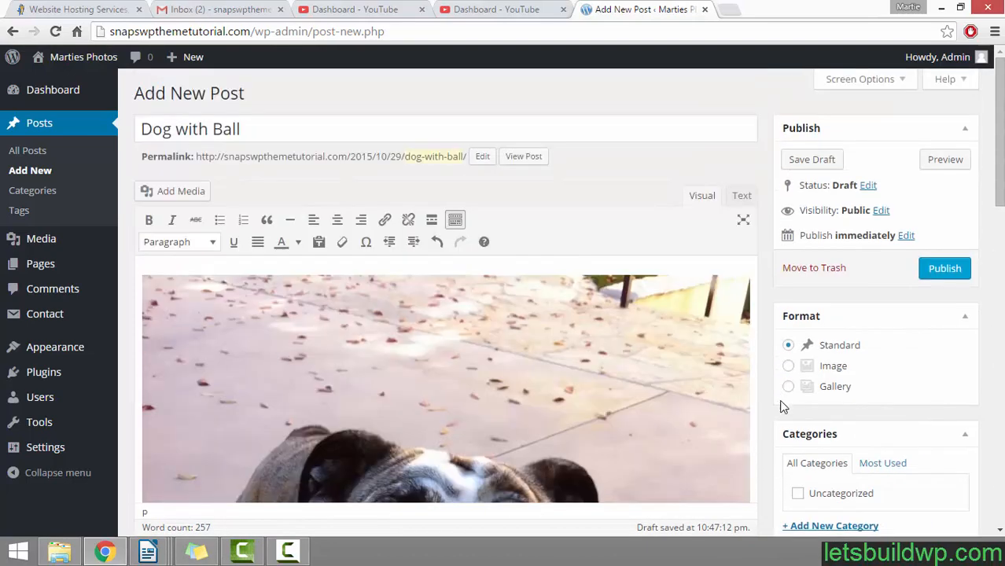
left_click(944, 269)
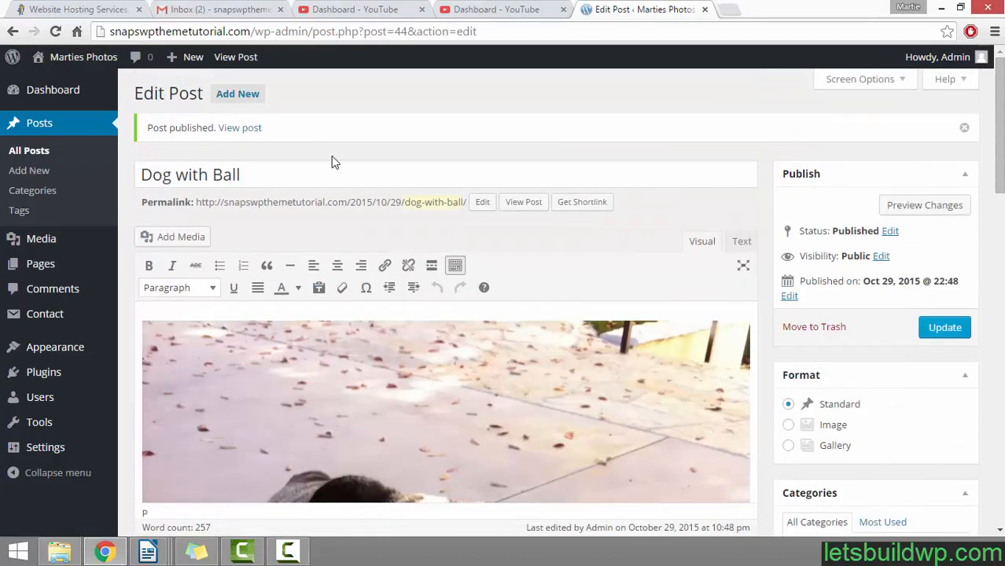
- View the live Dog with Ball post and check its photo and comment form
left_click(240, 128)
scroll(509, 236, "down", 4)
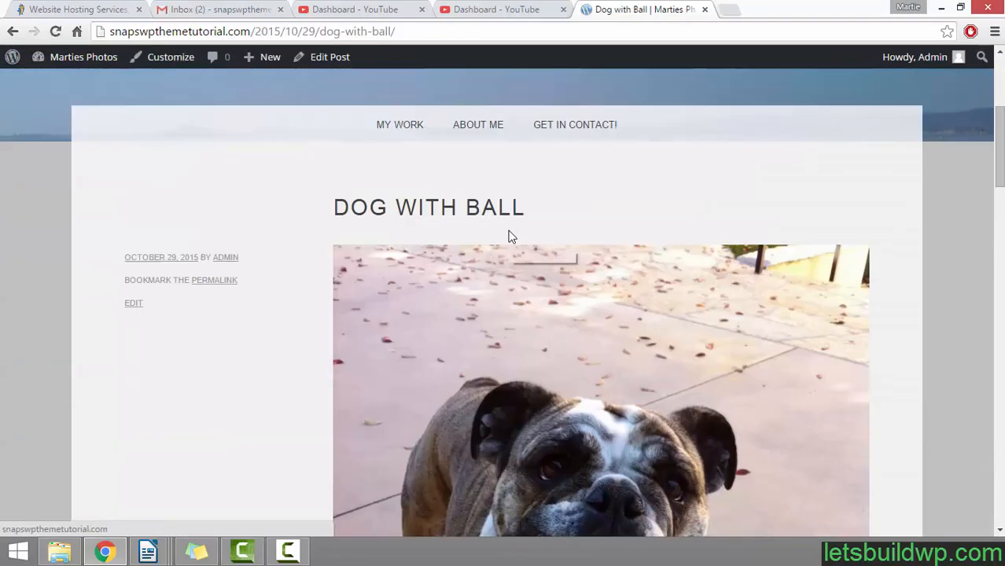
scroll(510, 236, "down", 15)
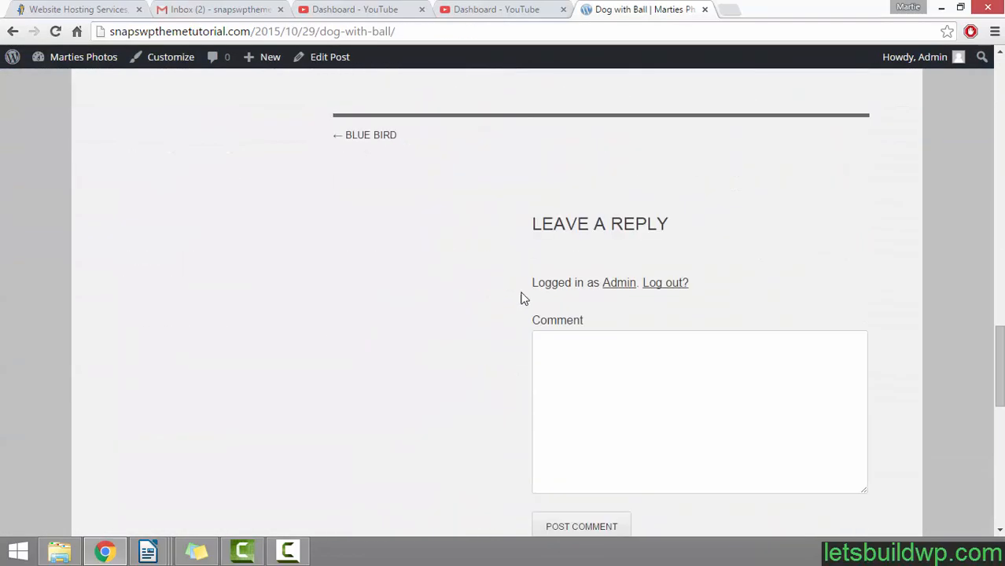
scroll(590, 393, "up", 18)
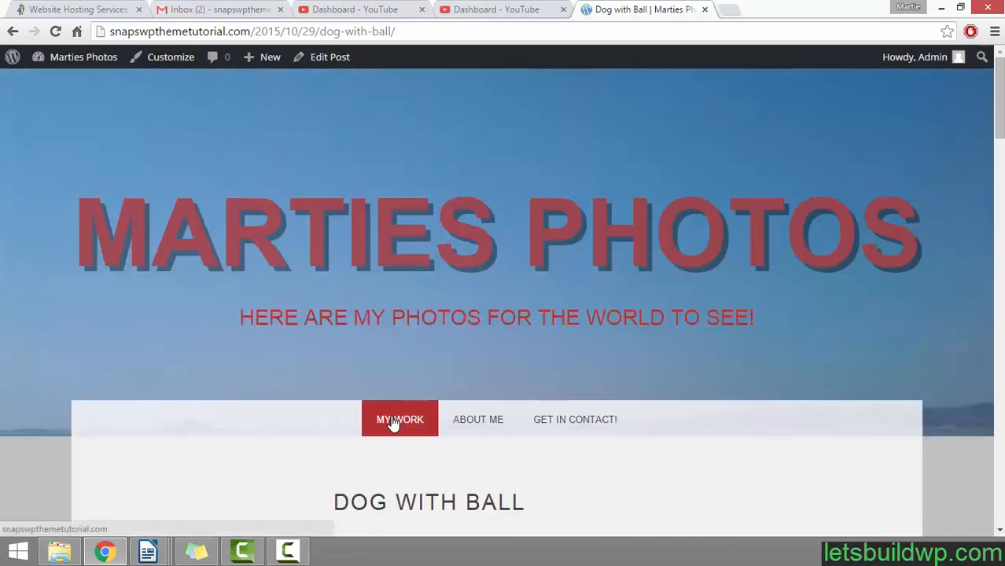
- Look through all the post thumbnails on the My Work page, from Yellow Taxis down to Dog with Ball
left_click(398, 420)
scroll(82, 293, "down", 3)
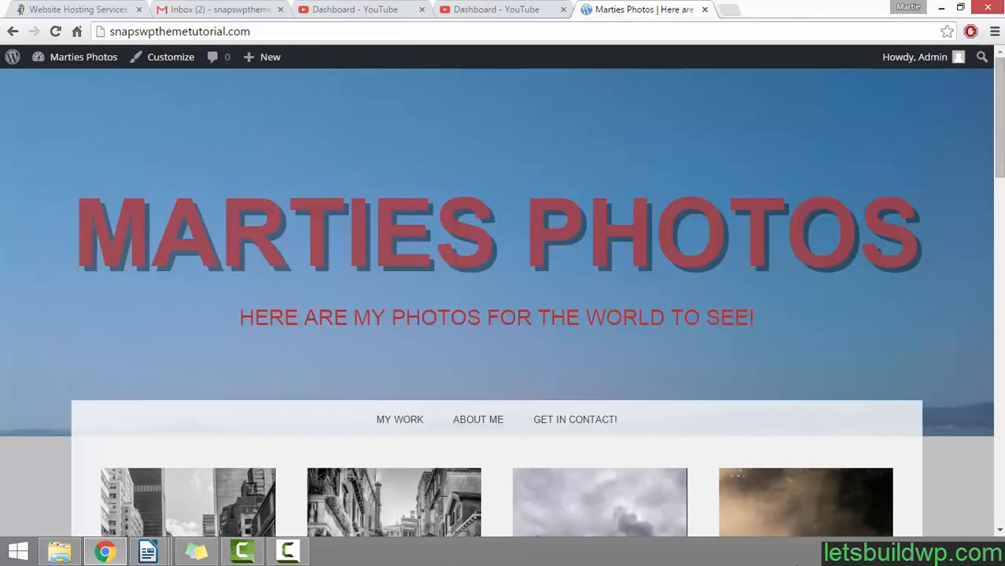
scroll(680, 276, "down", 4)
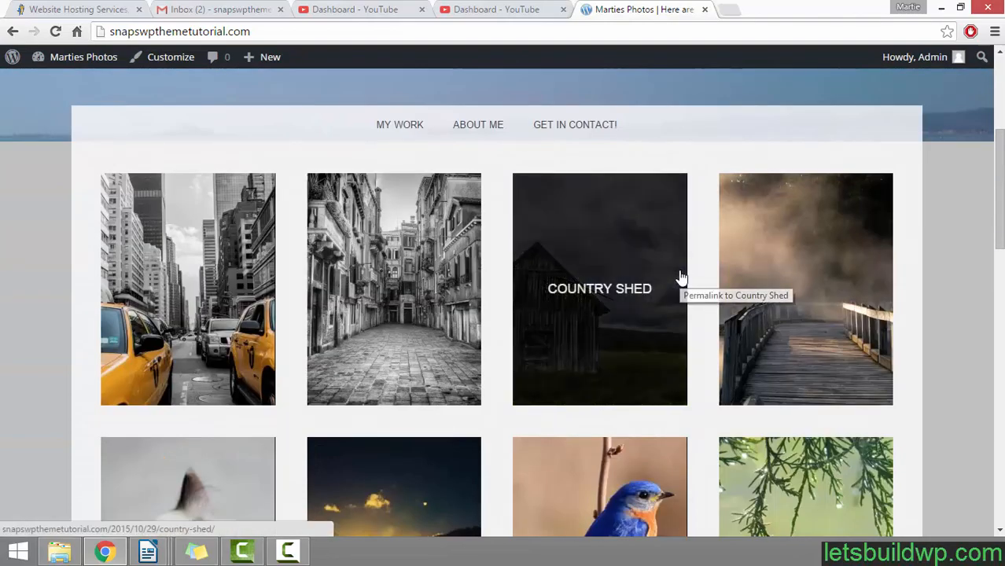
scroll(681, 277, "down", 2)
scroll(681, 277, "down", 2)
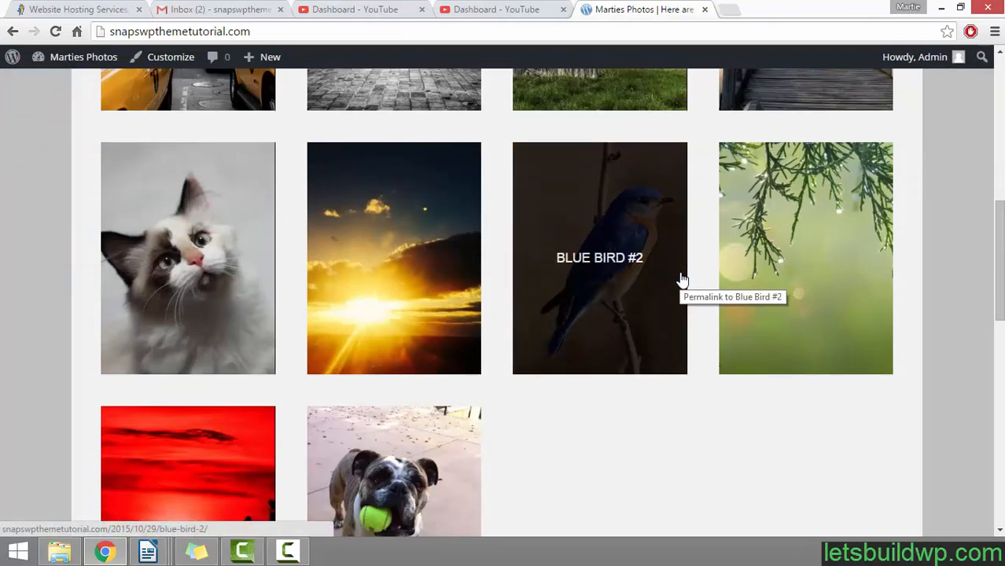
scroll(27, 266, "down", 2)
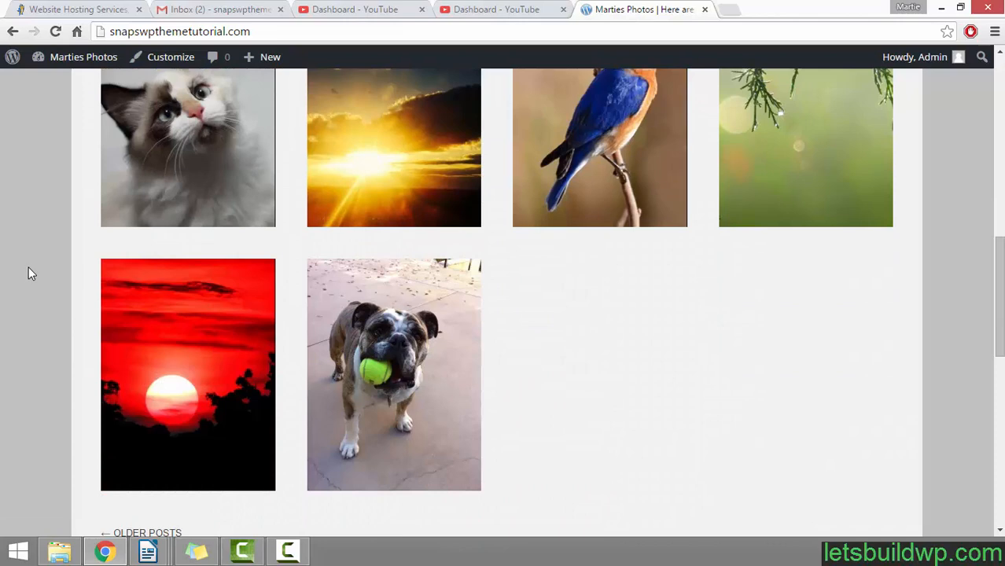
scroll(28, 267, "up", 2)
scroll(29, 273, "up", 2)
scroll(29, 271, "up", 1)
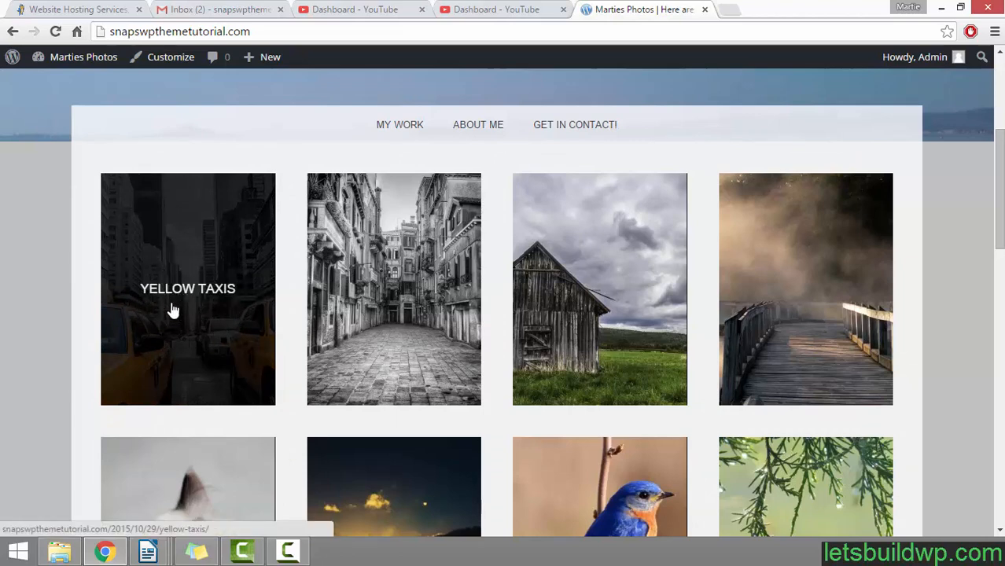
- Open the Yellow Taxis post from its thumbnail and examine its image, text, comment form and post navigation
left_click(208, 232)
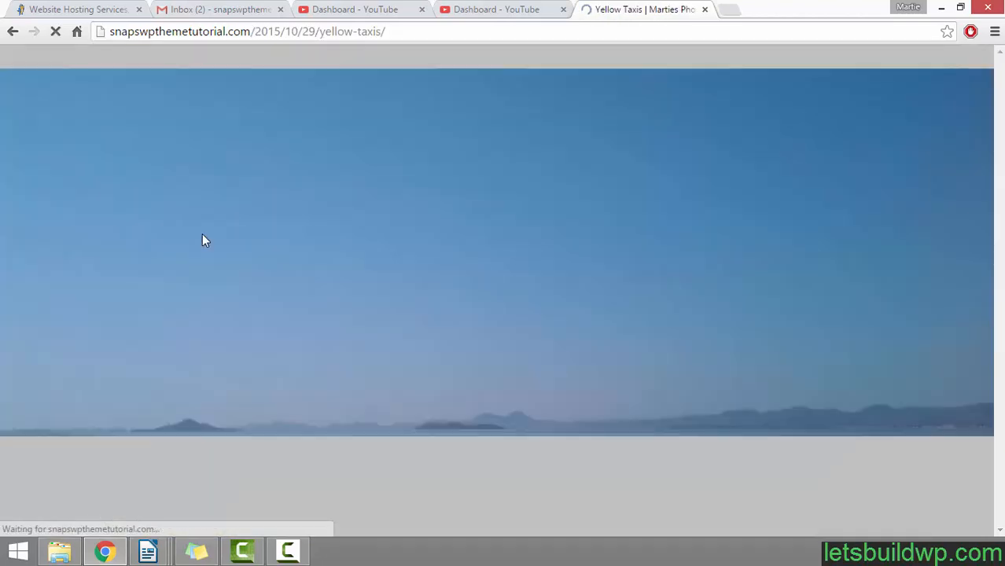
scroll(276, 234, "down", 4)
scroll(358, 190, "down", 3)
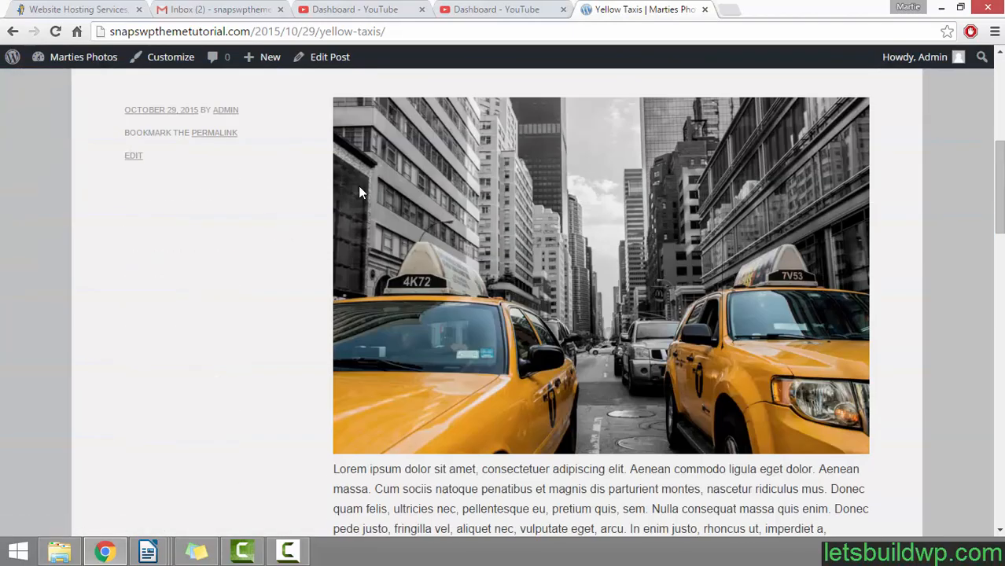
scroll(498, 311, "down", 3)
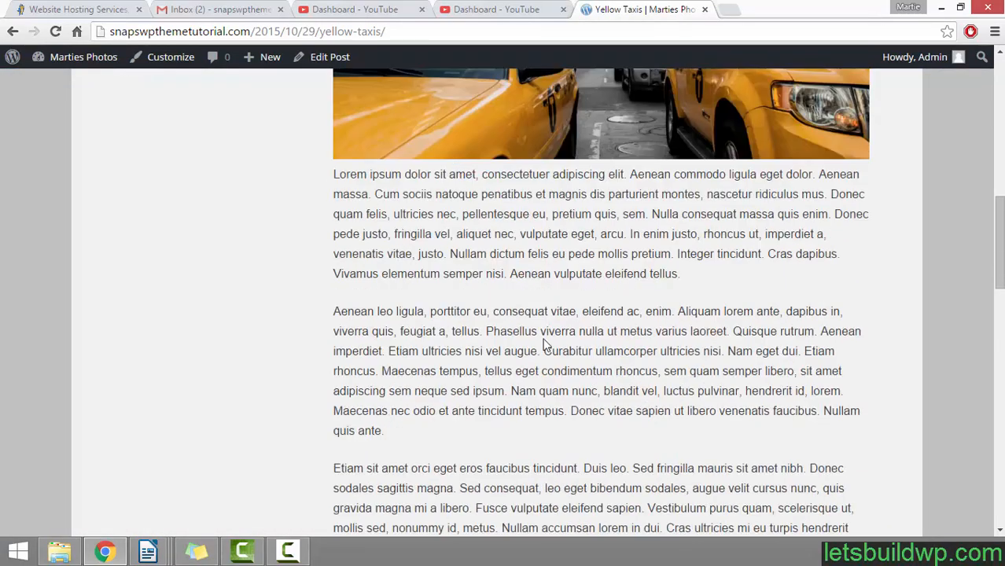
scroll(488, 270, "down", 8)
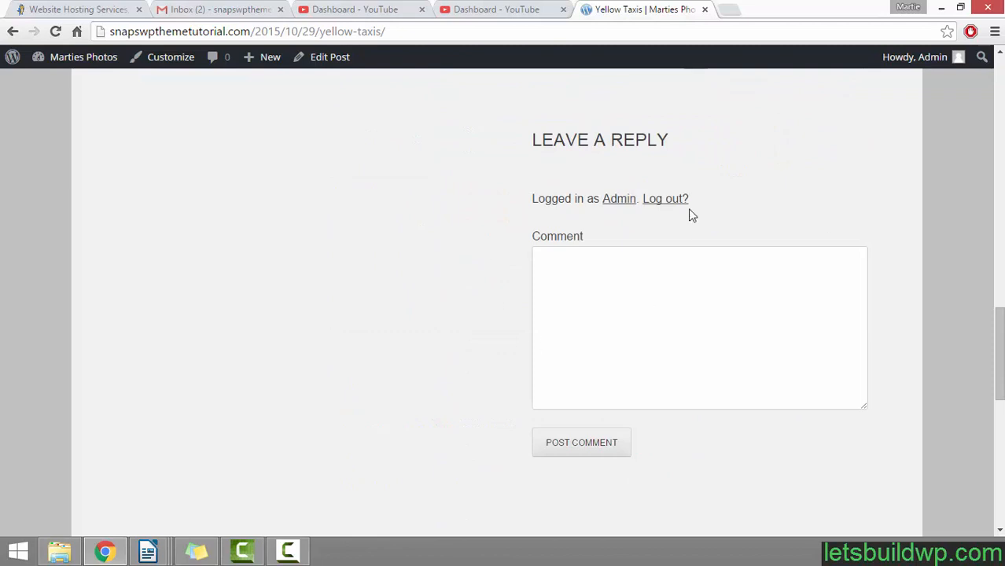
scroll(279, 339, "up", 5)
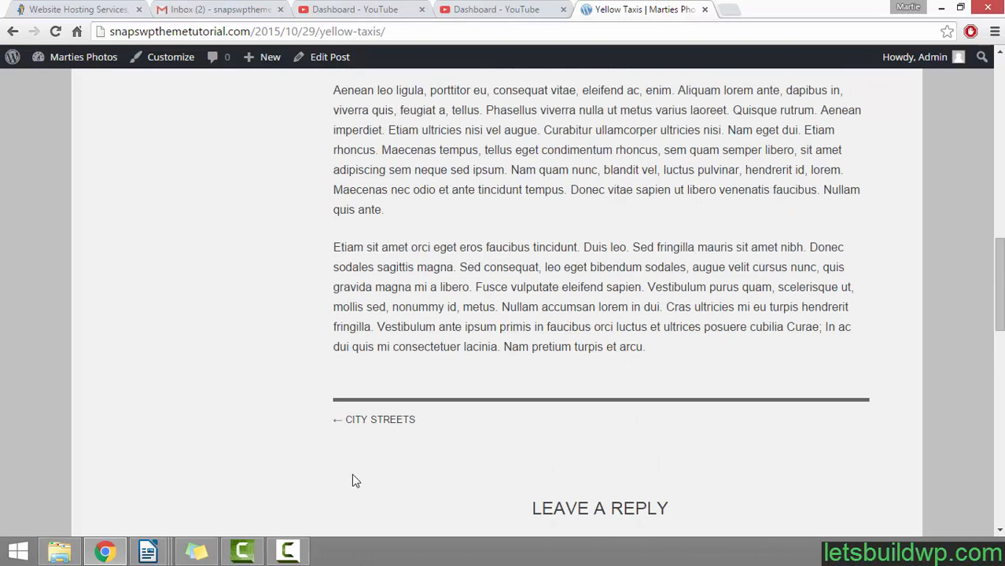
- Go to the previous post, City Streets, and check its image, text and the links to neighbouring posts
left_click(393, 424)
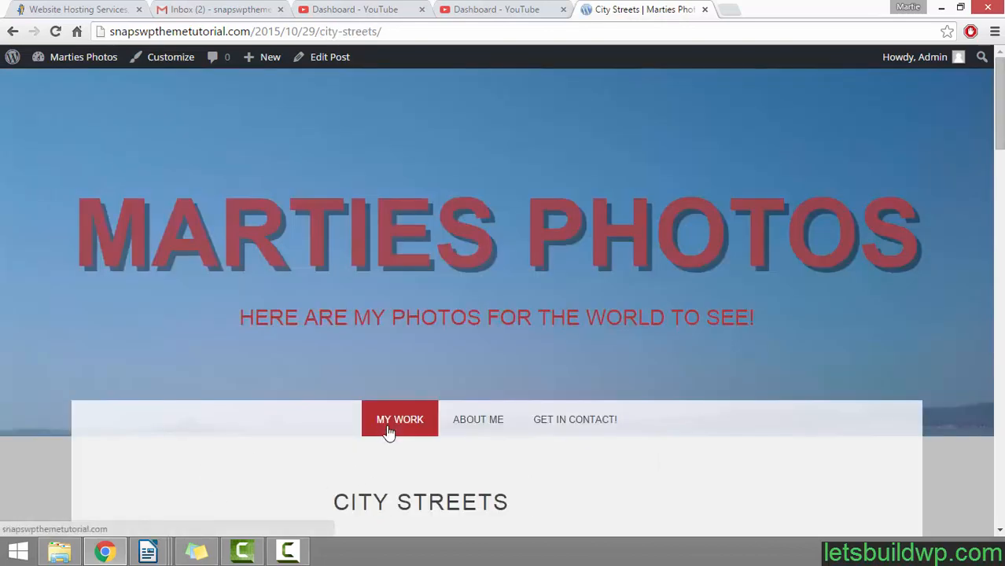
scroll(267, 402, "down", 5)
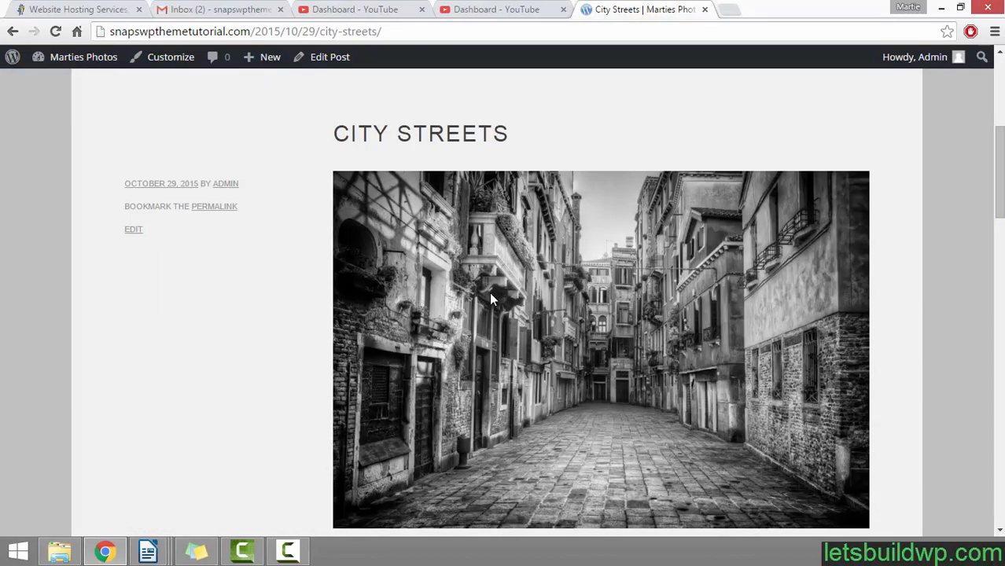
scroll(482, 290, "down", 3)
scroll(482, 297, "down", 3)
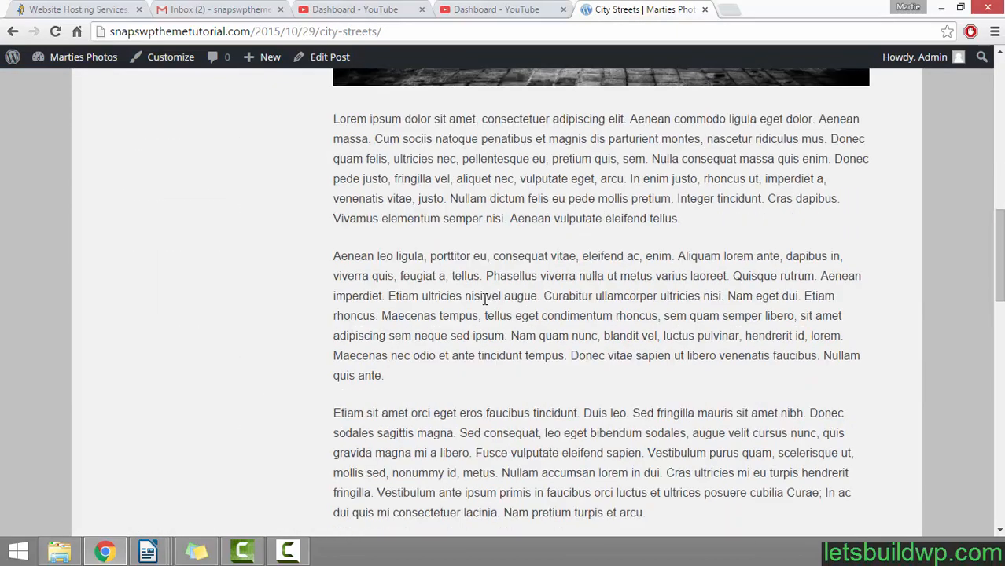
scroll(456, 236, "down", 4)
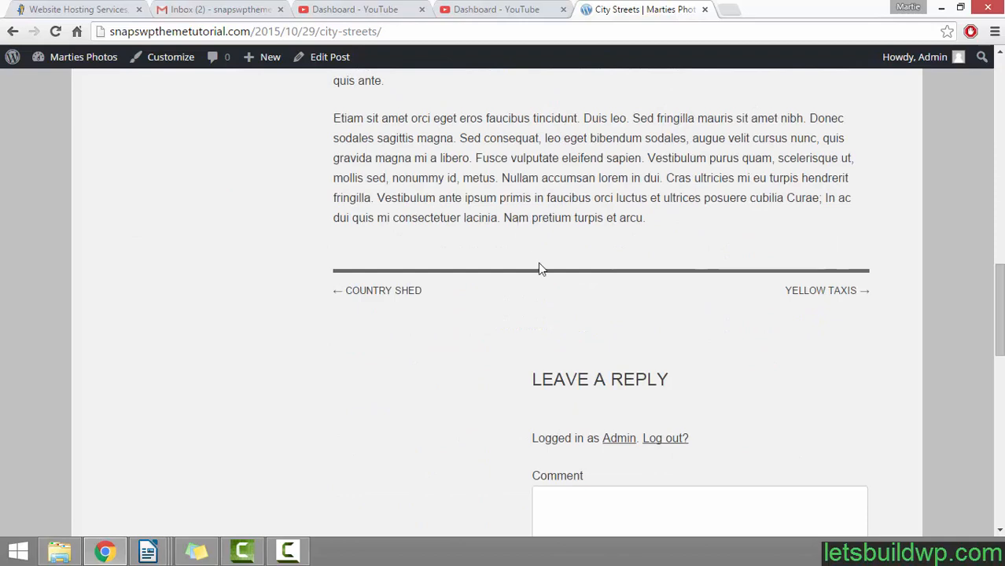
- Follow the next-post link back to Yellow Taxis and review that post's navigation link and comment form
left_click(837, 301)
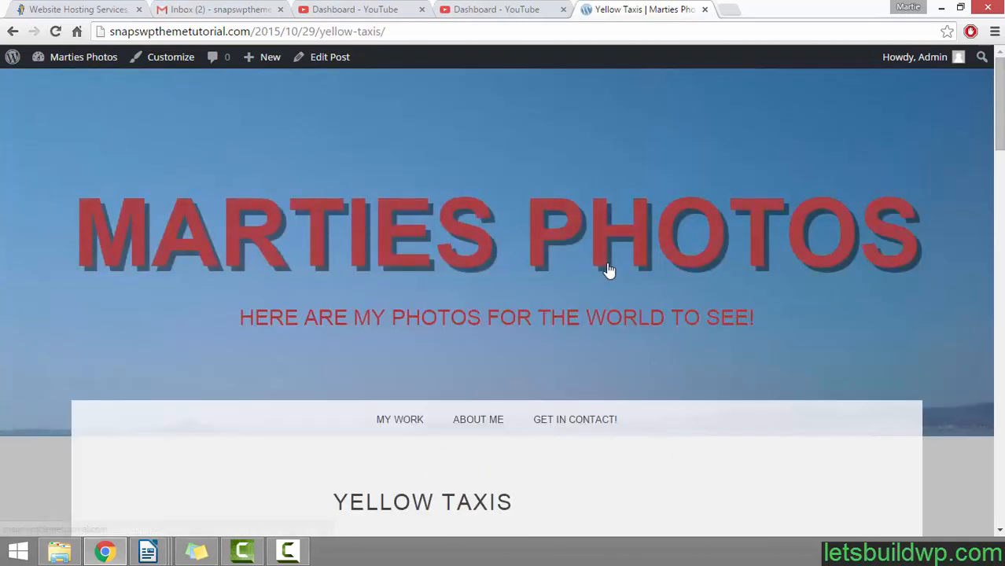
scroll(607, 268, "down", 5)
scroll(607, 263, "down", 4)
scroll(609, 256, "down", 7)
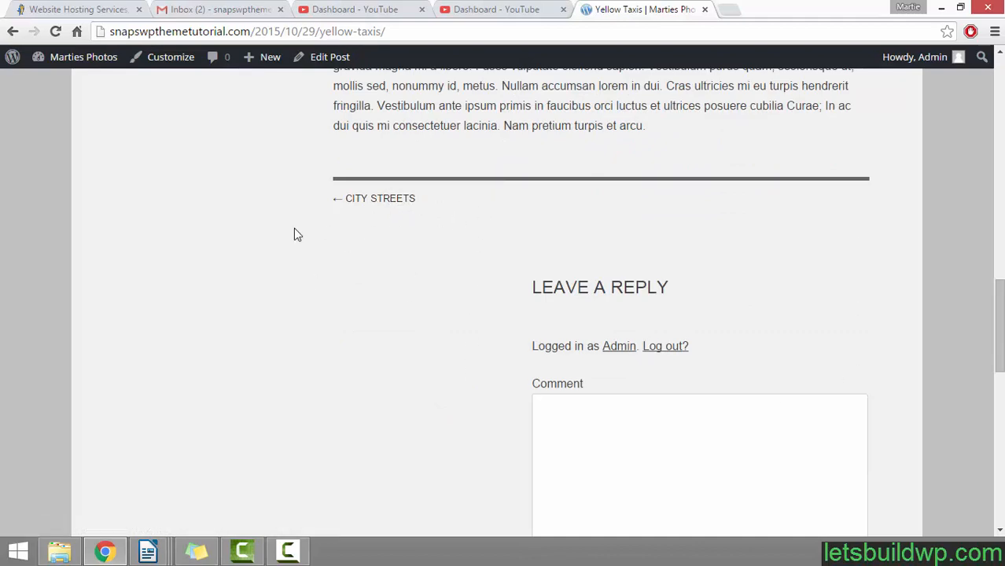
scroll(550, 281, "up", 15)
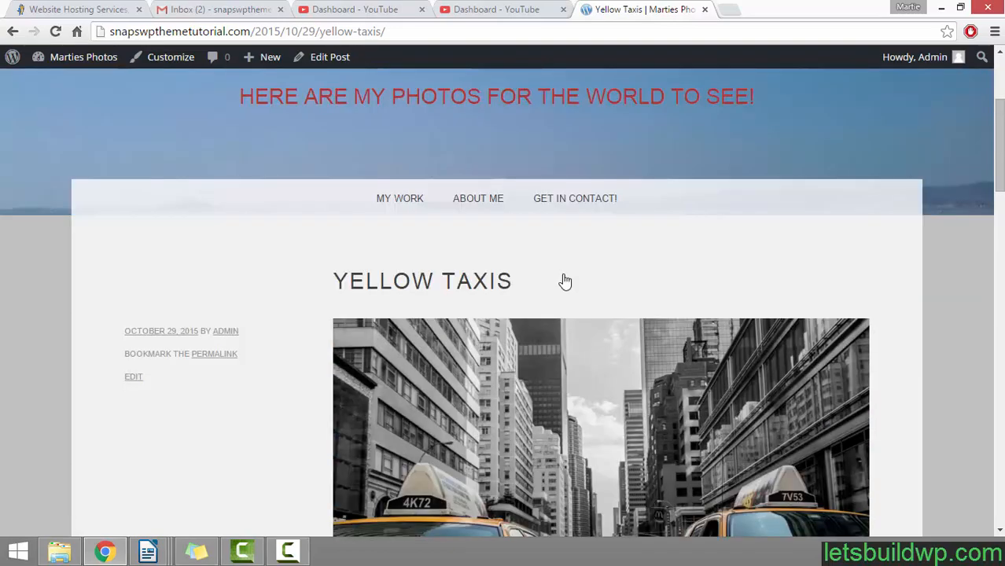
- Return to the My Work page and open its older posts to check the thumbnails on the second page
scroll(566, 281, "up", 2)
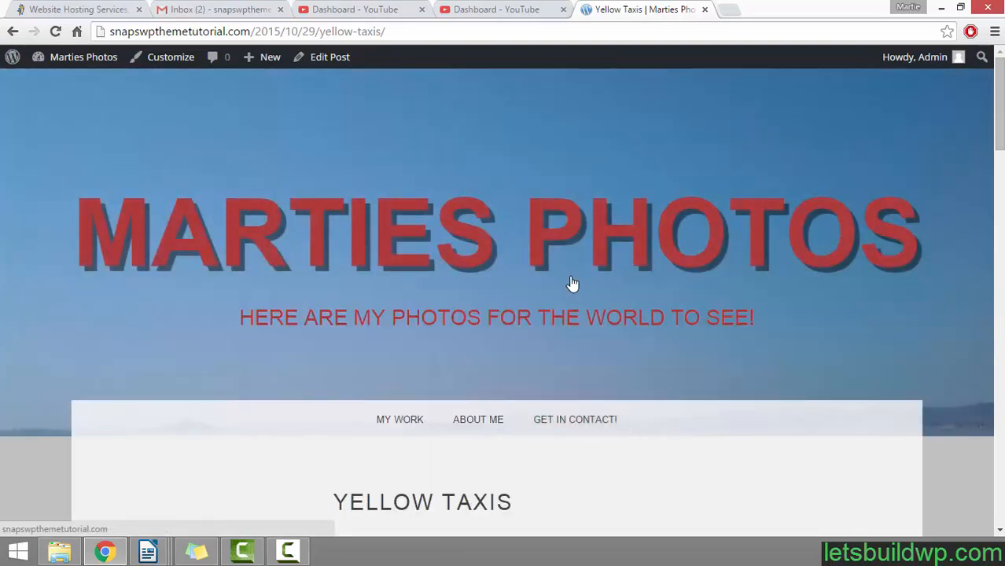
left_click(417, 418)
scroll(547, 404, "down", 7)
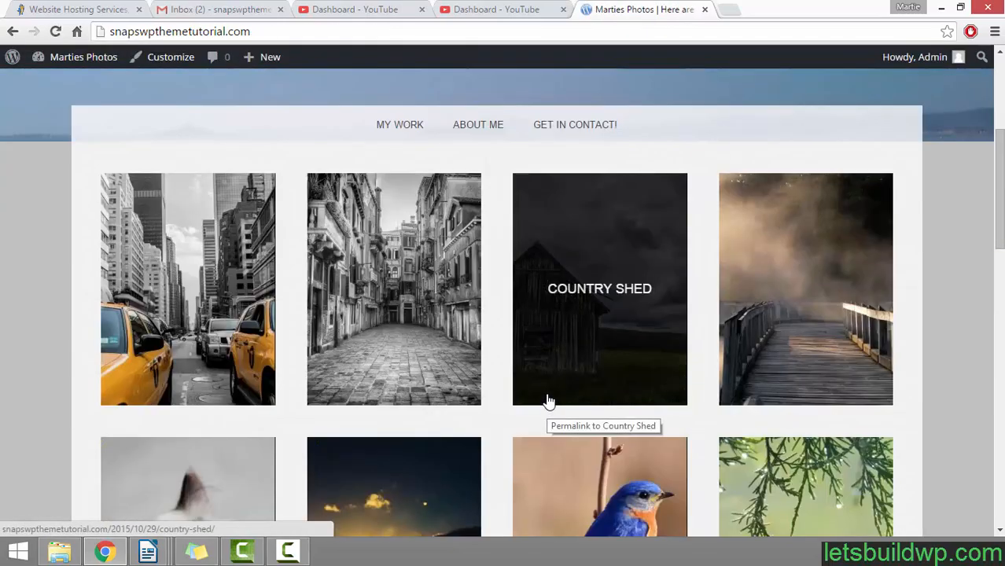
scroll(548, 398, "down", 4)
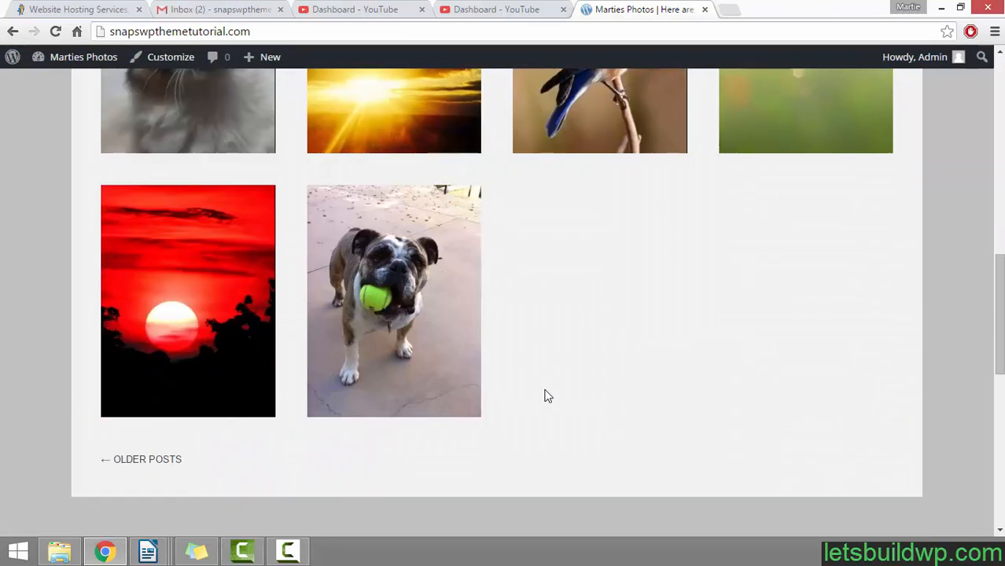
left_click(166, 461)
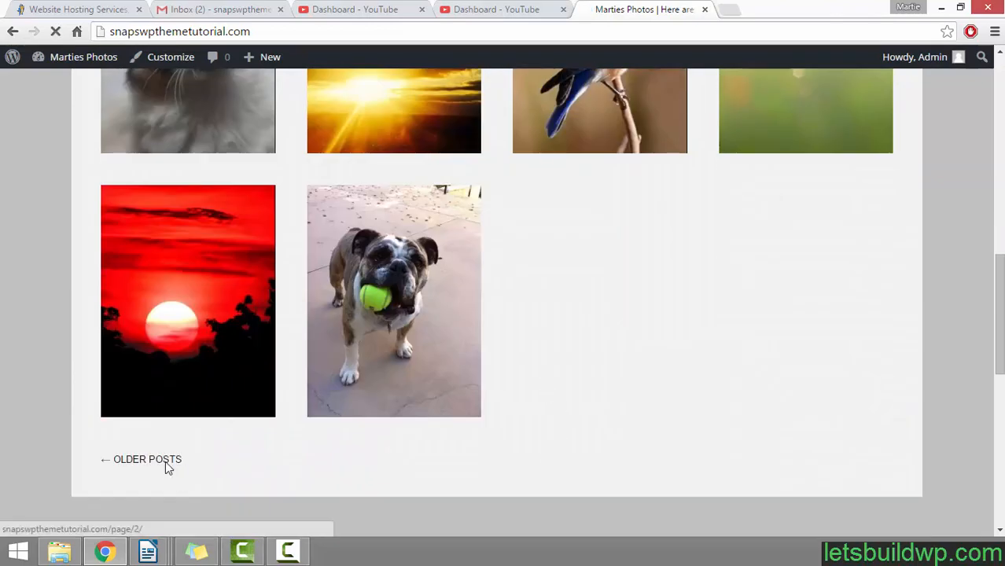
scroll(276, 252, "down", 3)
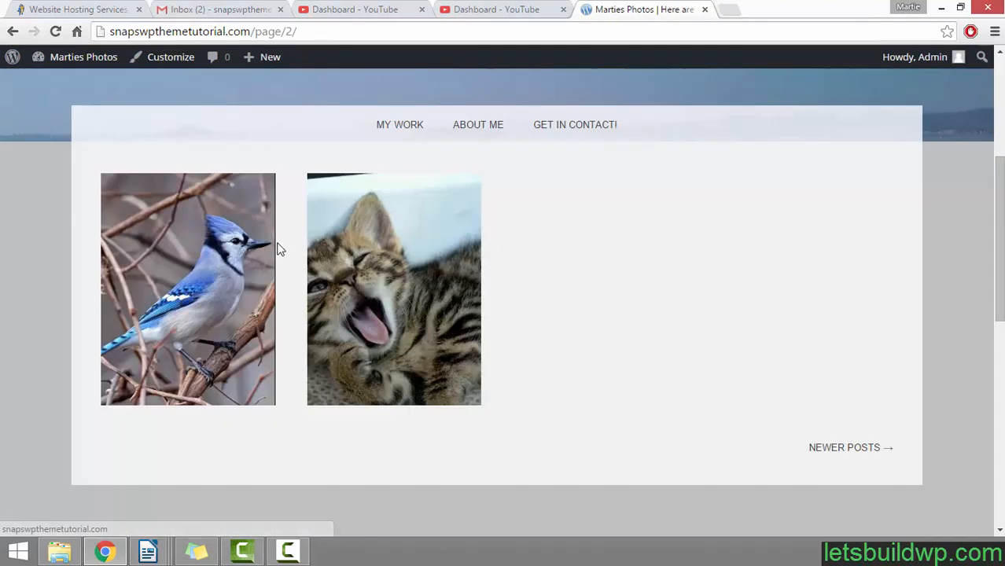
- Go back to the first My Work page and look through its thumbnails down to the older posts link
scroll(285, 272, "up", 3)
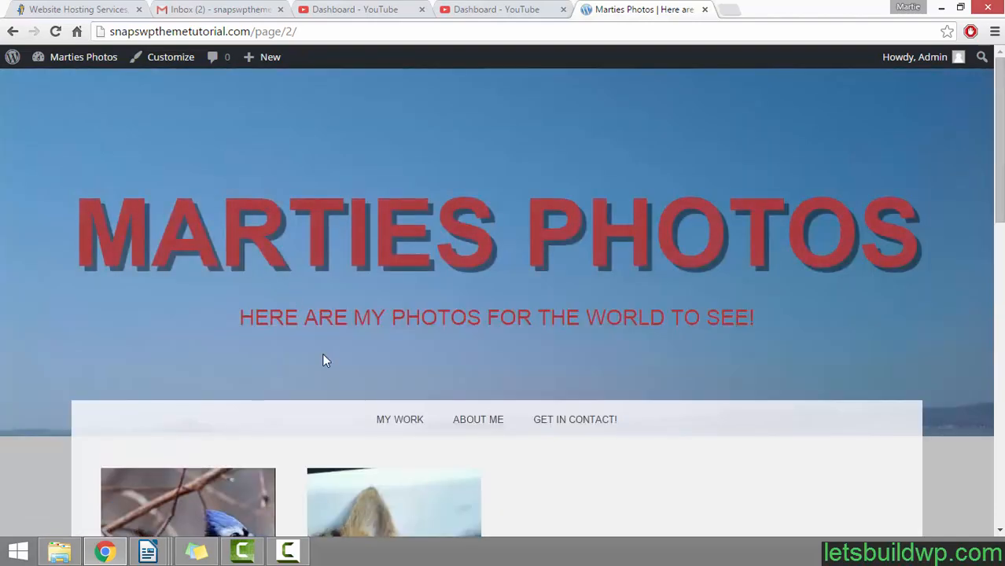
left_click(398, 424)
scroll(277, 284, "down", 6)
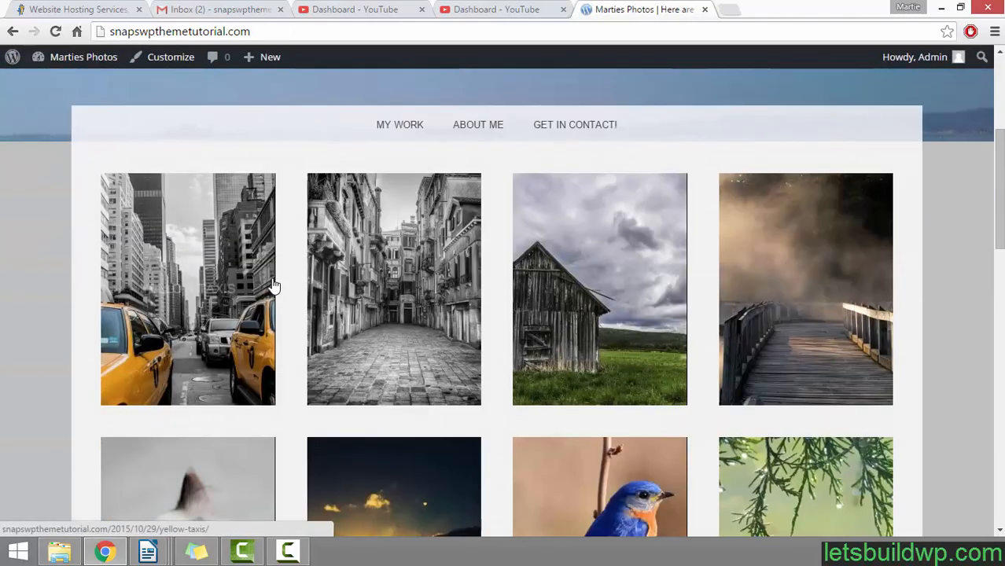
scroll(11, 271, "down", 3)
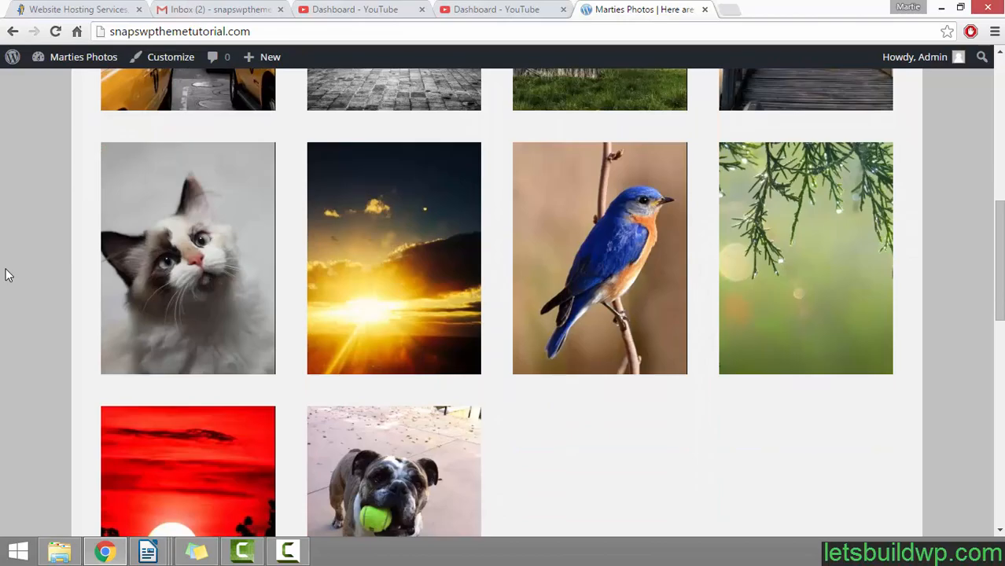
scroll(9, 275, "down", 3)
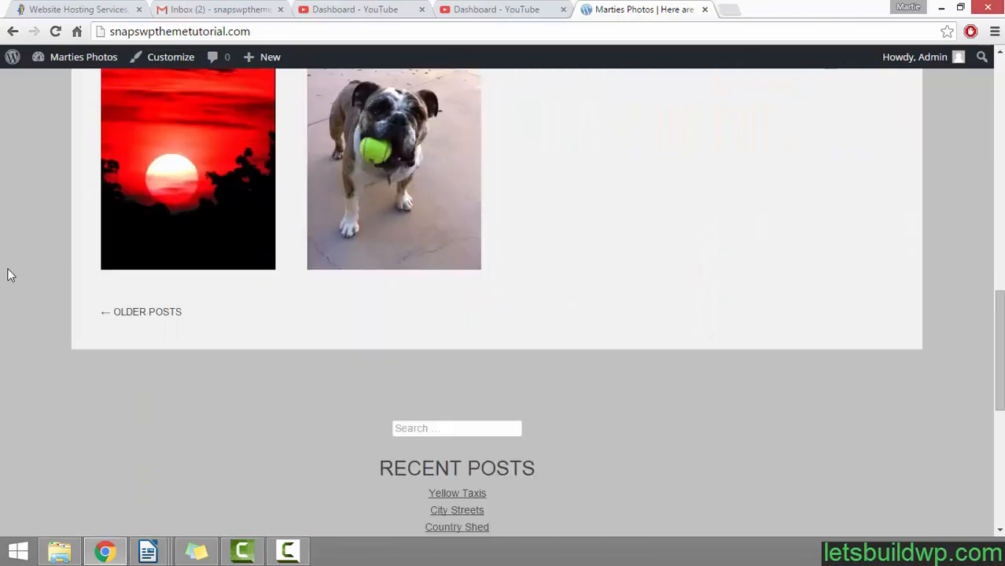
scroll(9, 274, "up", 13)
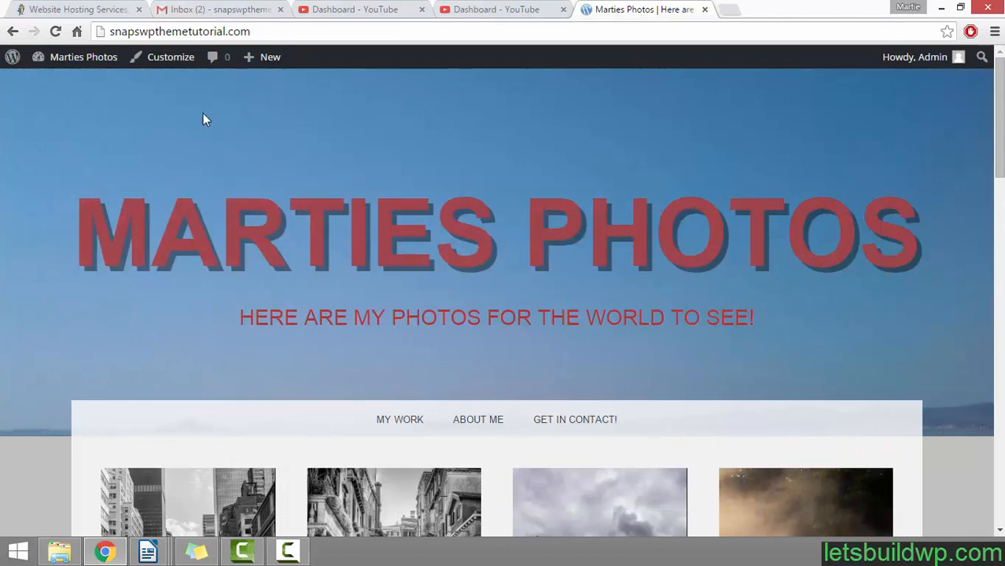
- In the site's Reading Settings, set blog pages to show at most 12 posts and save the changes
left_click(95, 53)
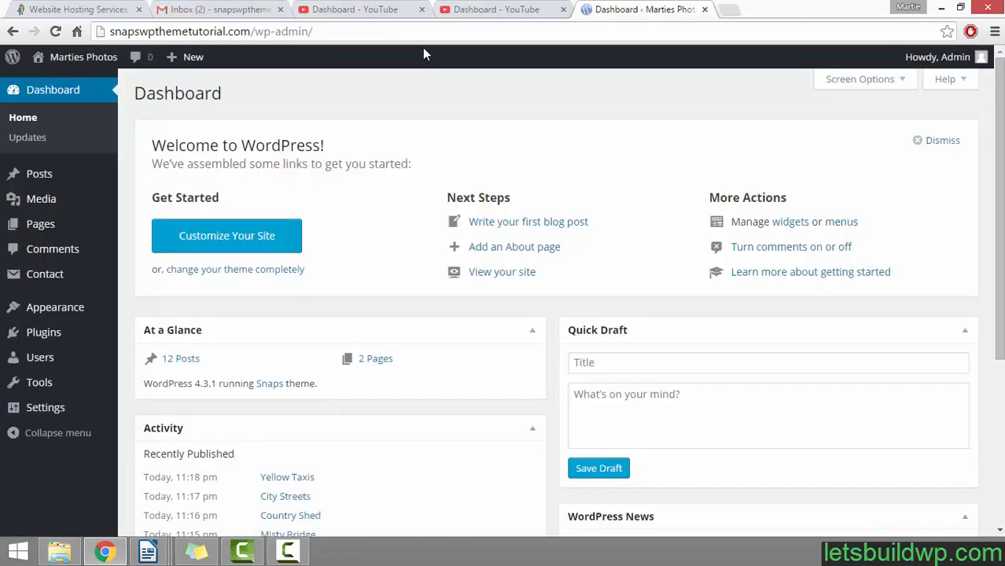
left_click(49, 409)
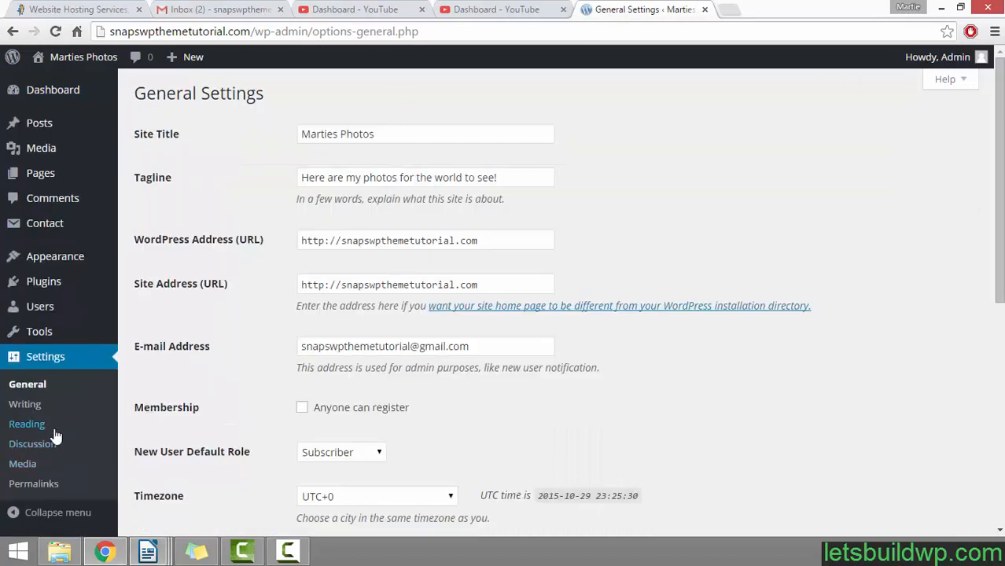
left_click(49, 429)
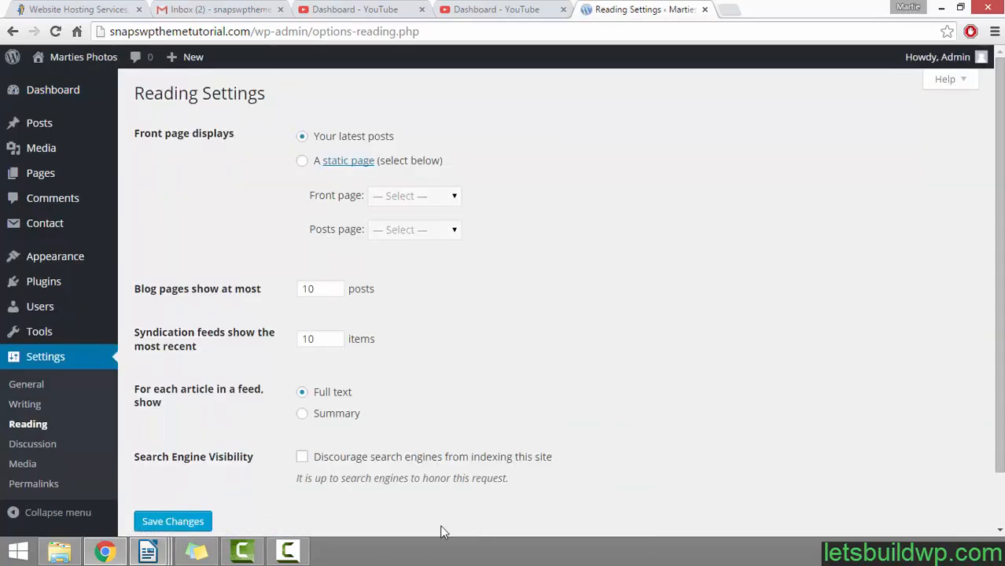
double_click(310, 289)
left_click(334, 286)
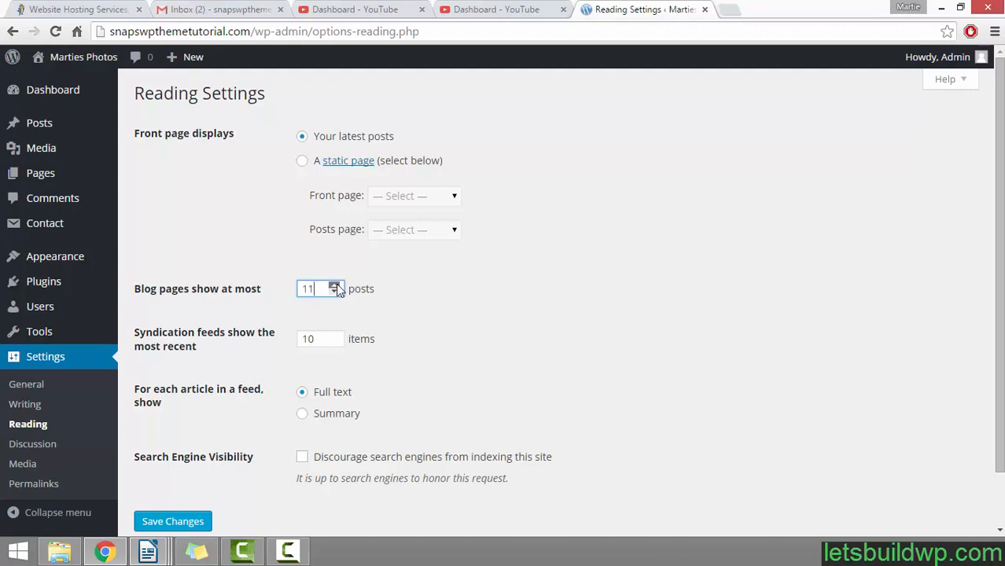
left_click(482, 287)
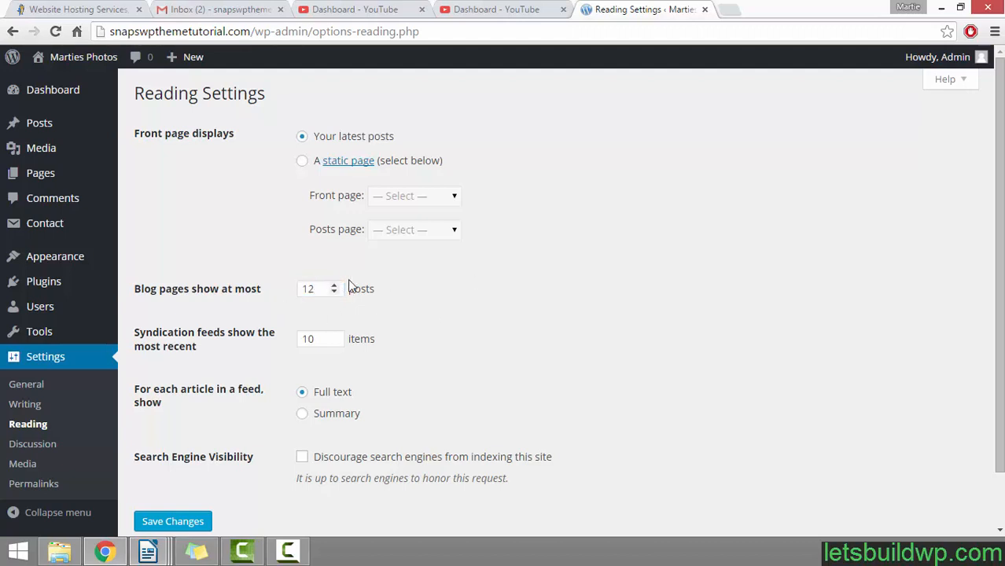
left_click(189, 522)
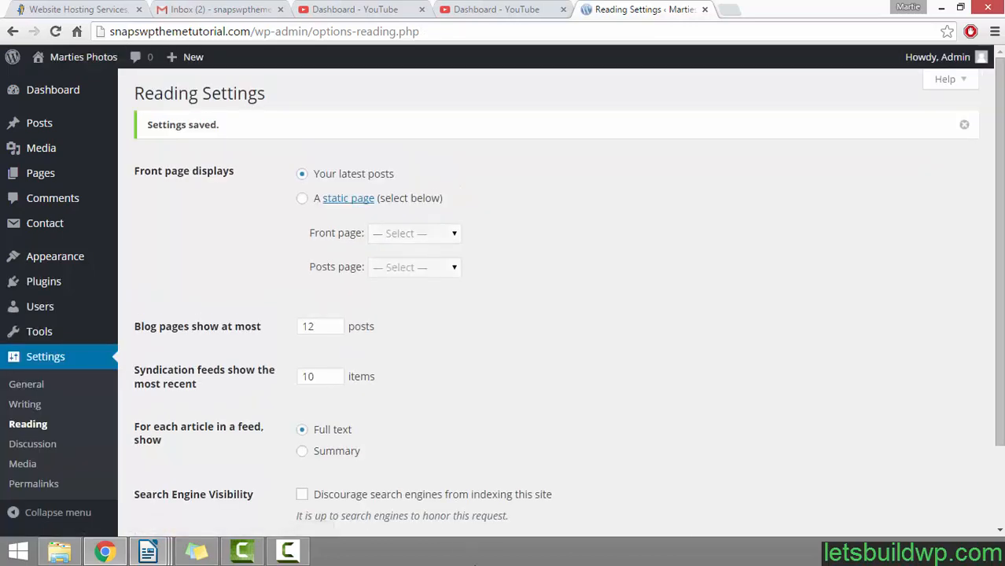
- Visit the site and check the rows of post thumbnails on the front page, from Yellow Taxis to the yawning kitten
left_click(90, 61)
scroll(585, 193, "down", 2)
scroll(585, 193, "down", 7)
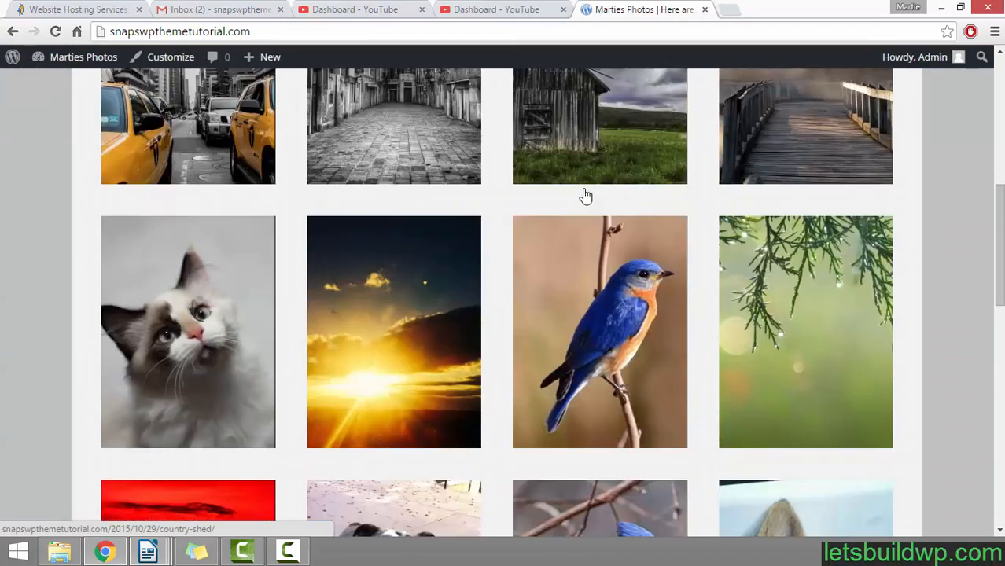
scroll(586, 195, "down", 2)
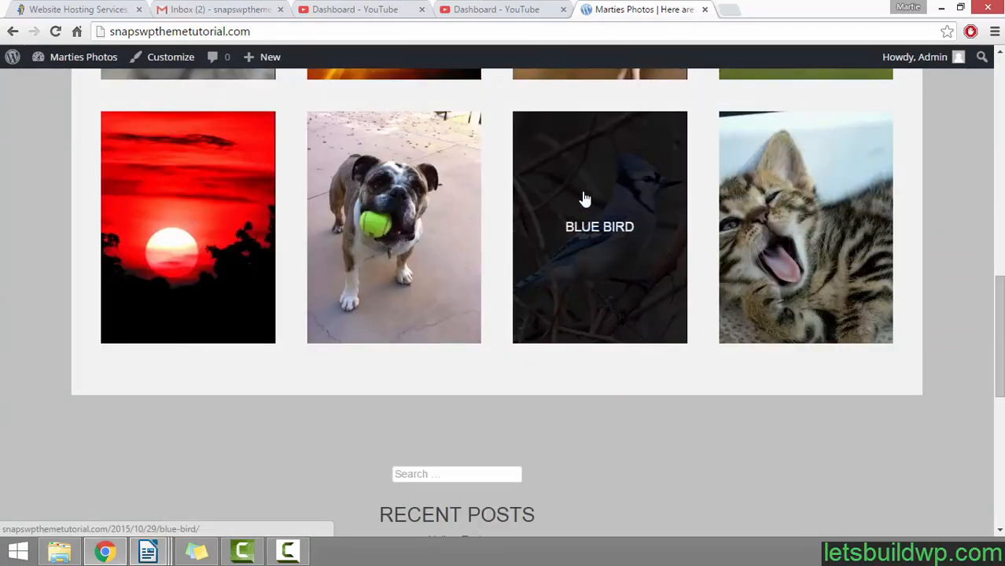
scroll(585, 198, "up", 3)
scroll(585, 198, "up", 10)
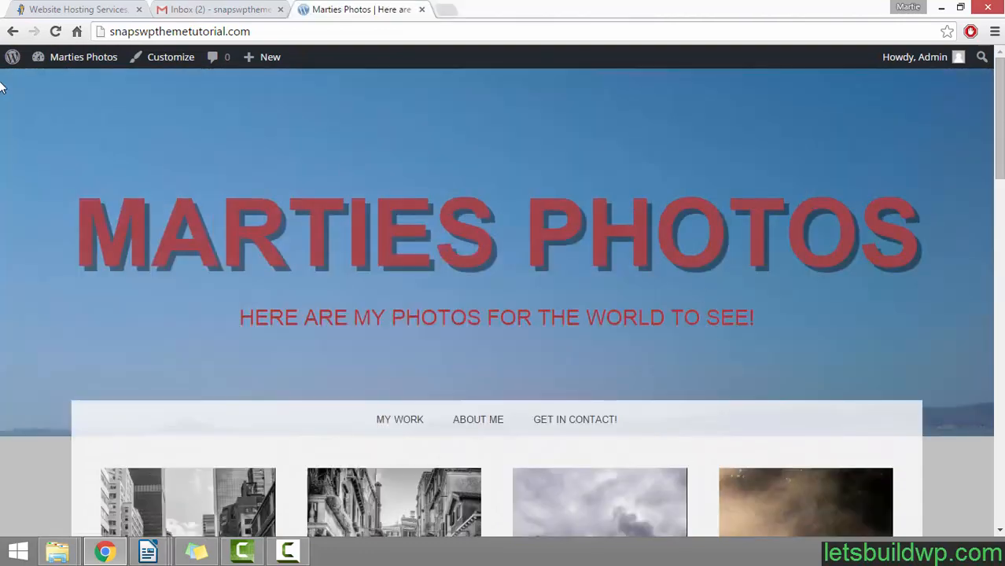
scroll(2, 87, "down", 5)
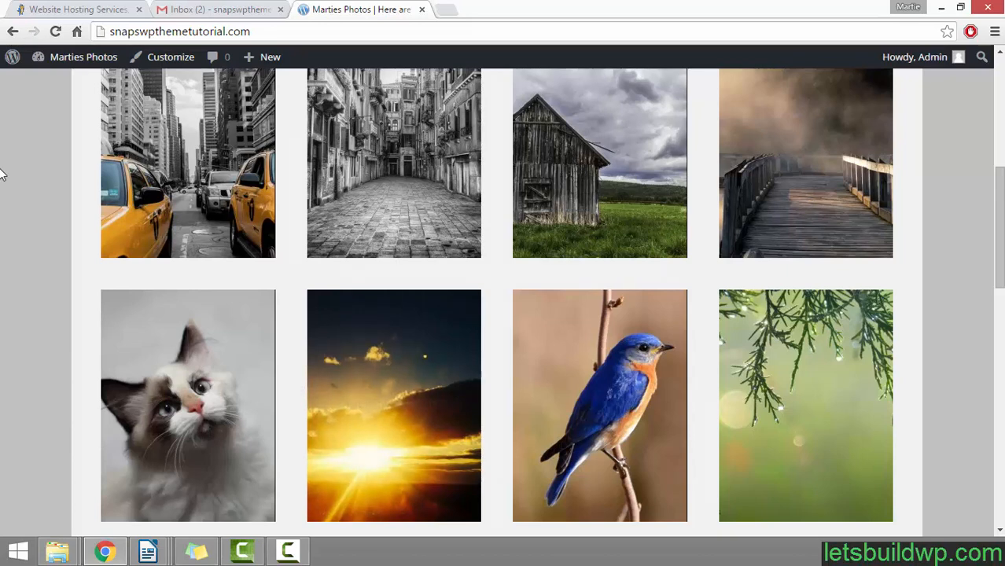
- In the site's Media Settings, set the thumbnail width to 239 pixels and save the changes
left_click(88, 58)
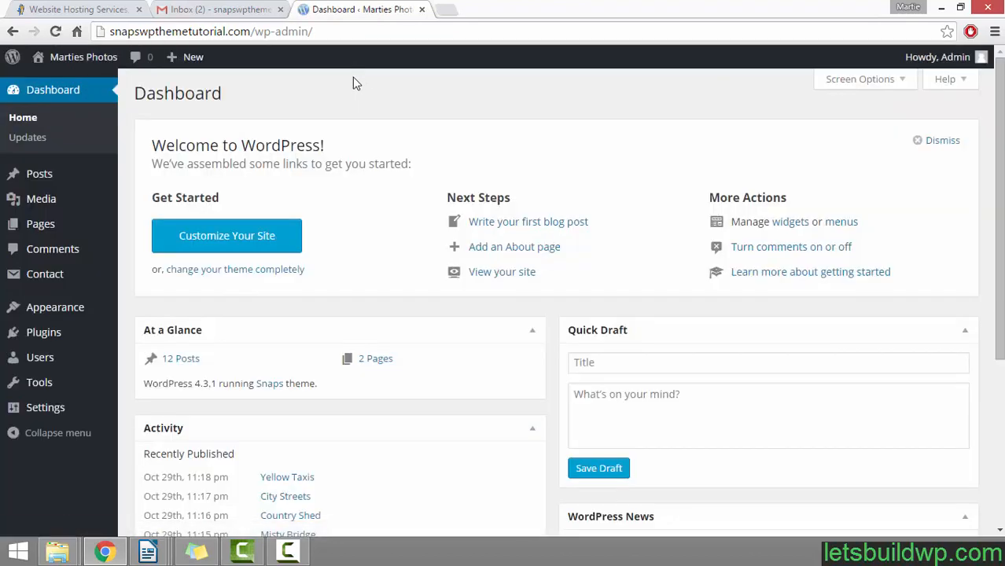
left_click(50, 409)
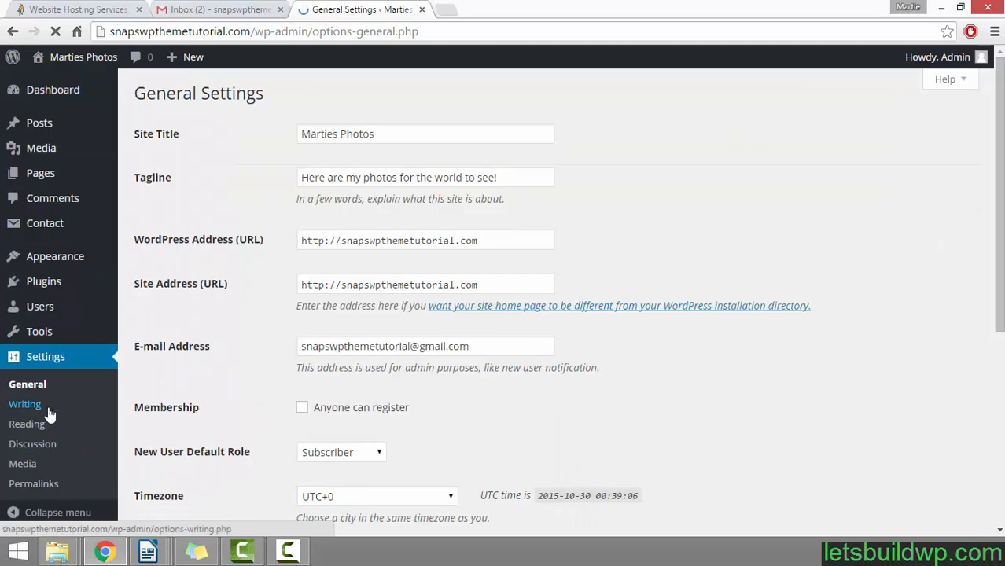
left_click(32, 466)
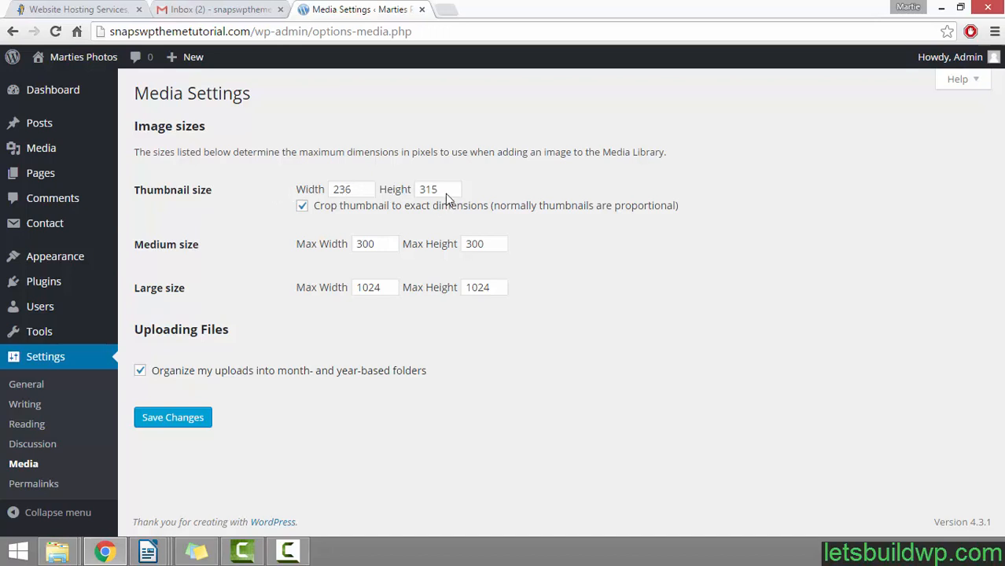
left_click(365, 185)
left_click(365, 186)
left_click(365, 186)
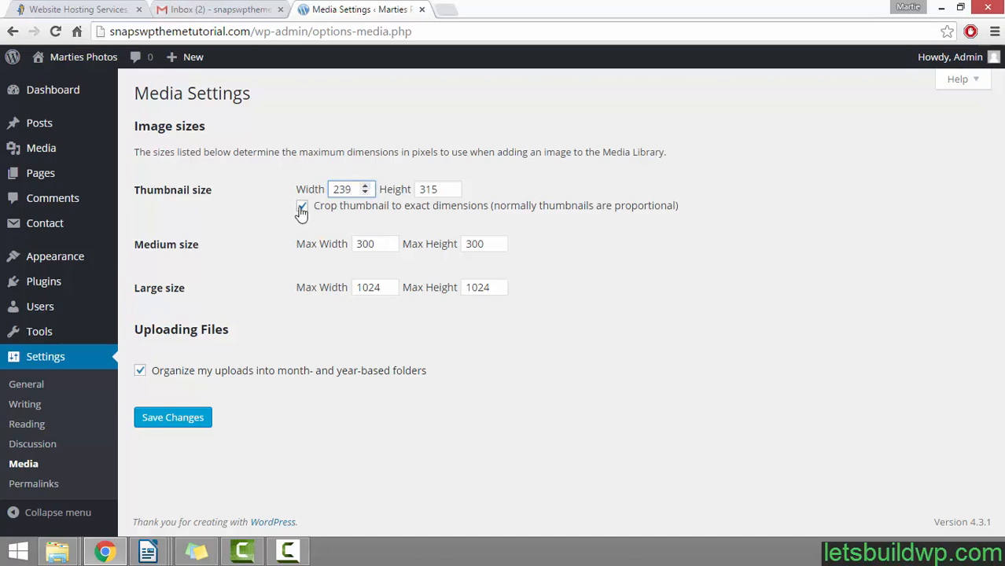
left_click(173, 418)
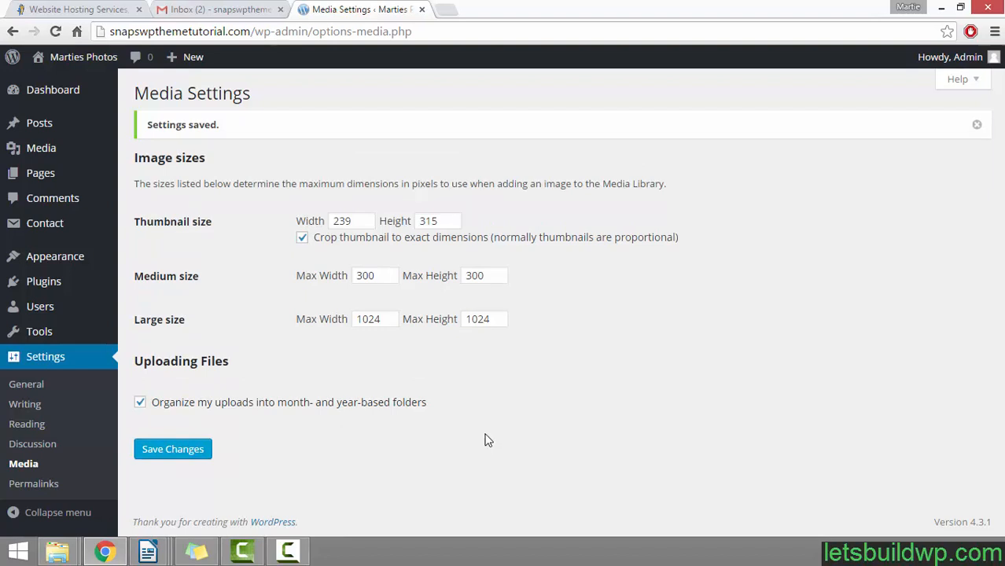
- Regenerate all thumbnails of the uploaded images with the Regenerate Thumbnails tool
left_click(53, 337)
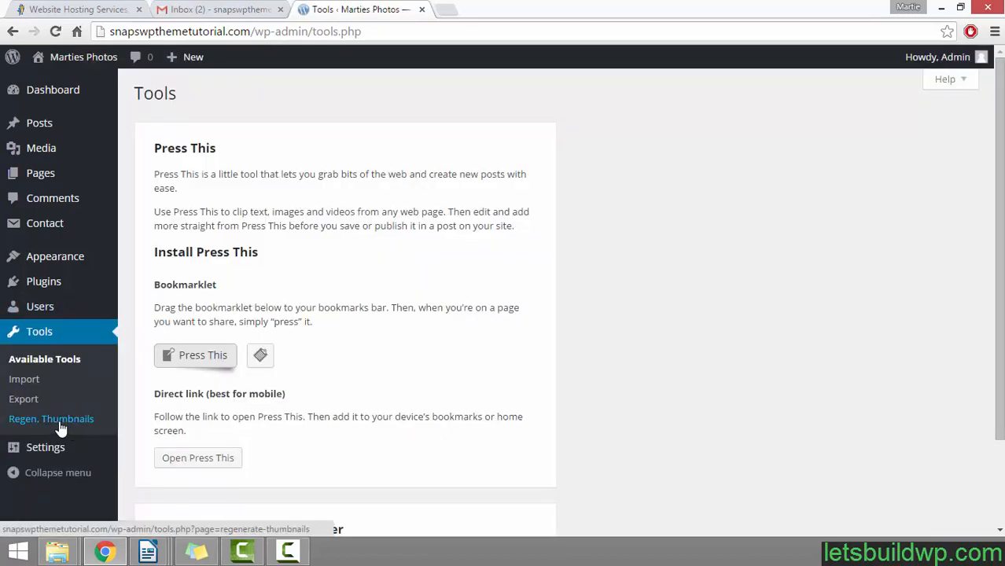
left_click(60, 425)
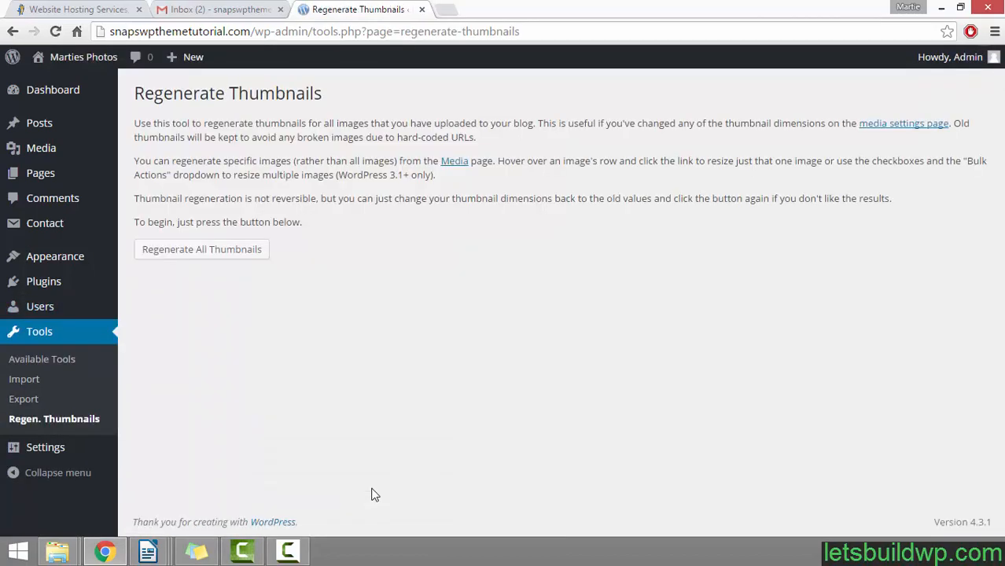
left_click(189, 251)
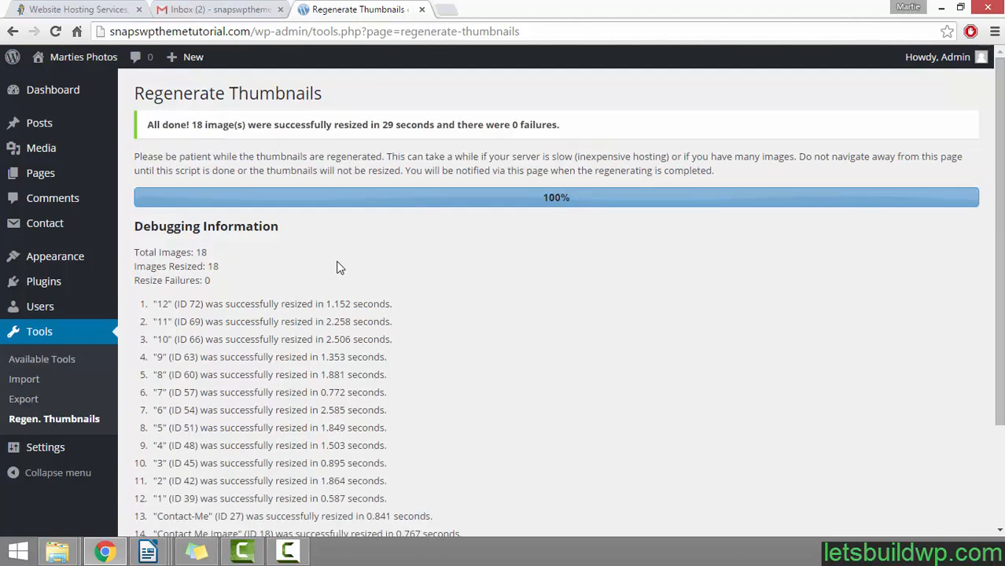
- Visit the site and examine the size and cropping of the regenerated thumbnails in every row of the front page
left_click(96, 57)
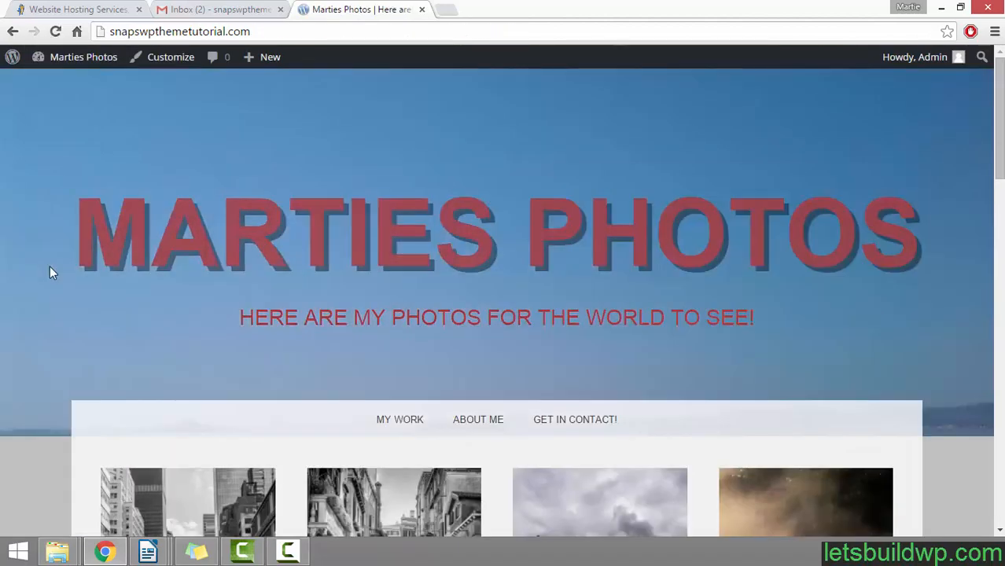
scroll(50, 272, "down", 2)
scroll(50, 273, "down", 2)
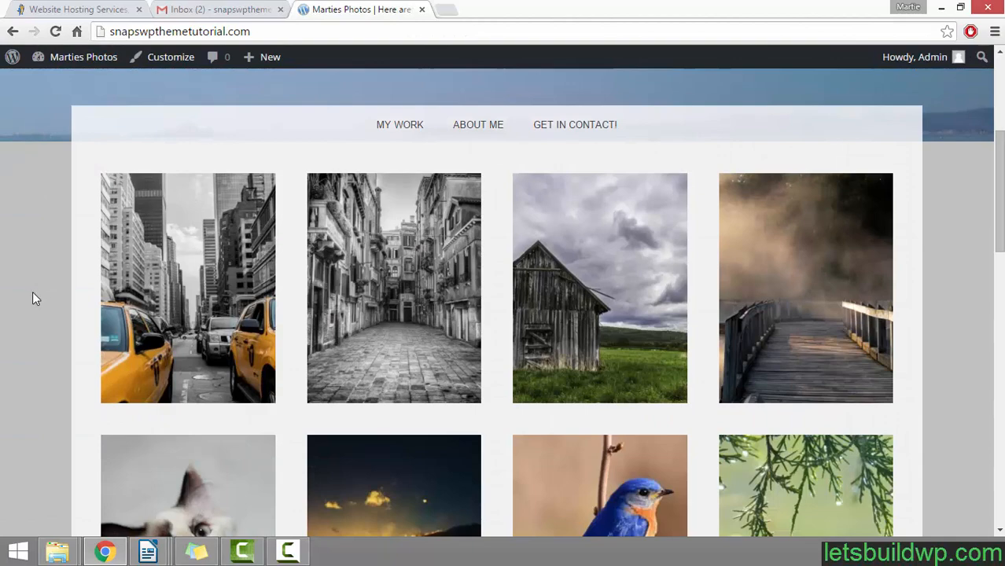
scroll(3, 267, "down", 1)
scroll(3, 265, "down", 7)
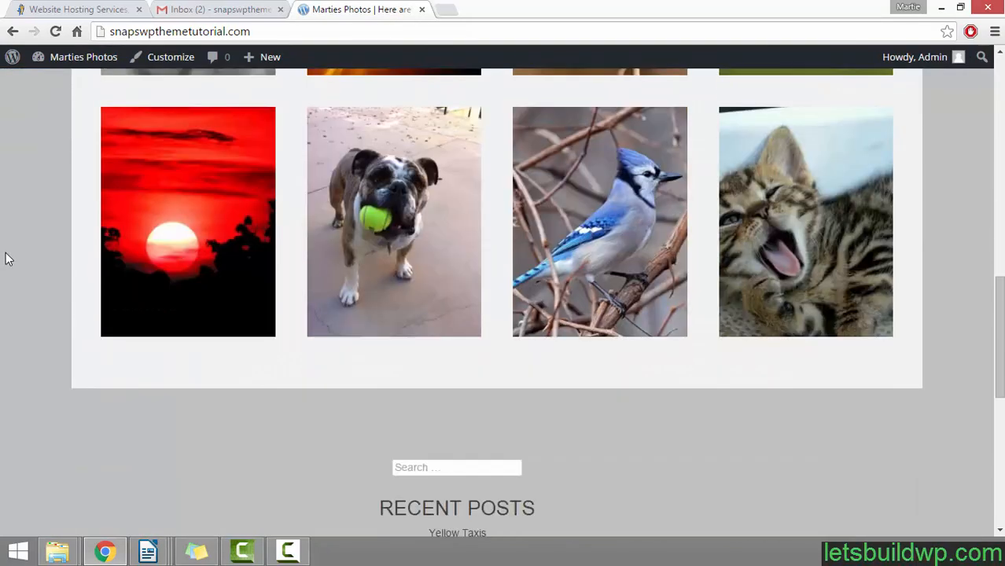
scroll(6, 258, "up", 10)
scroll(944, 275, "down", 2)
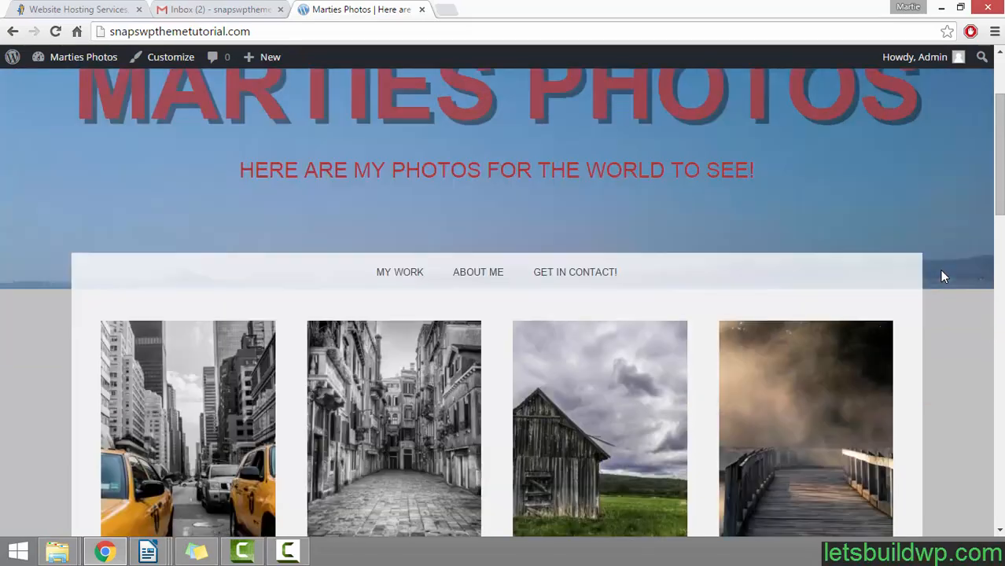
scroll(944, 275, "down", 3)
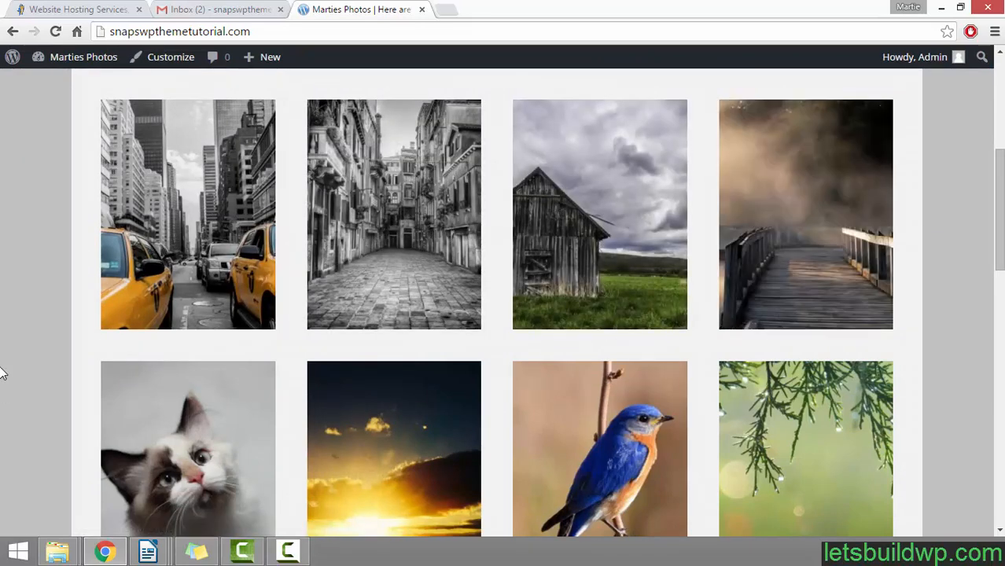
- In the site's Media Settings, set the thumbnail size to 300 wide by 300 high and save the changes
left_click(86, 60)
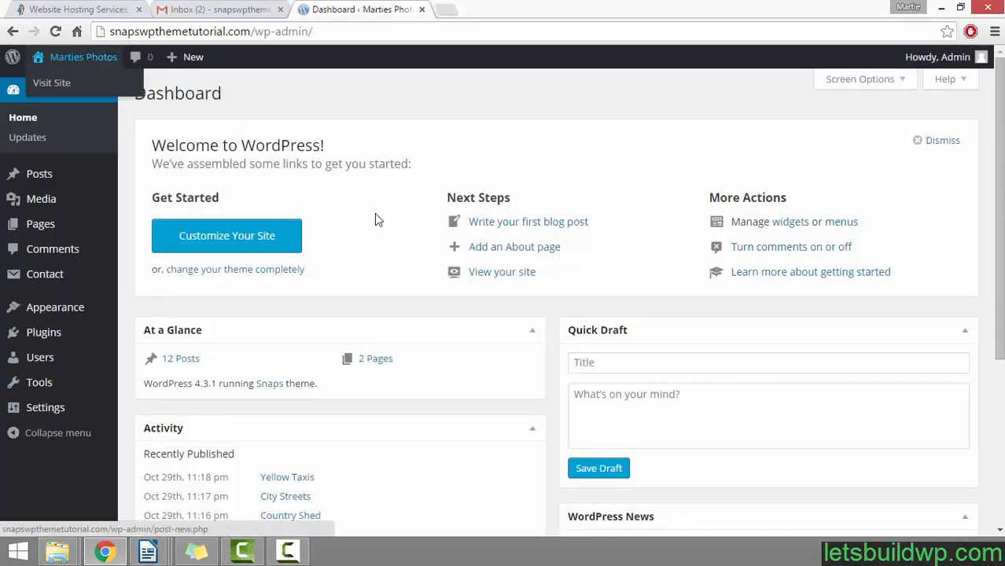
left_click(64, 400)
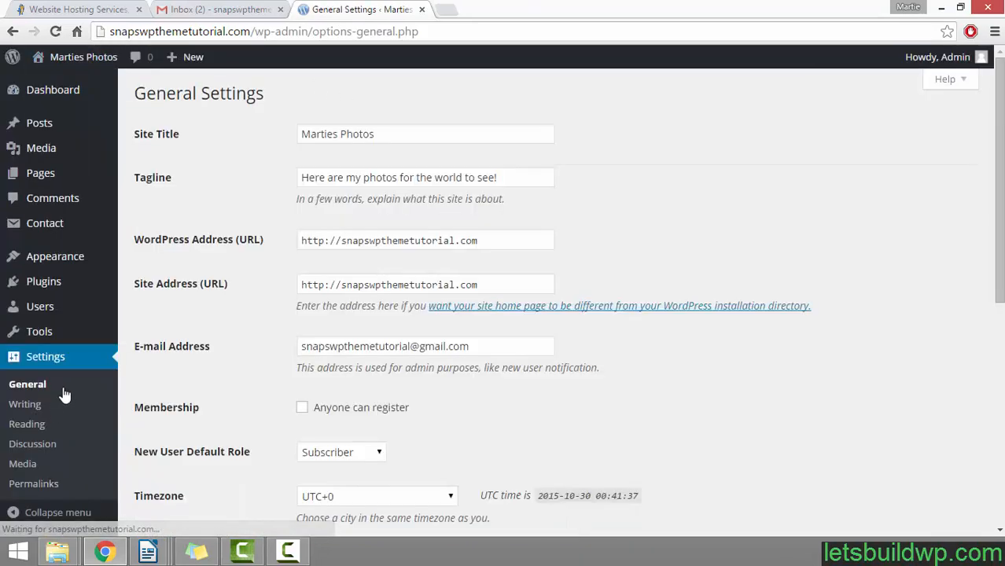
left_click(14, 470)
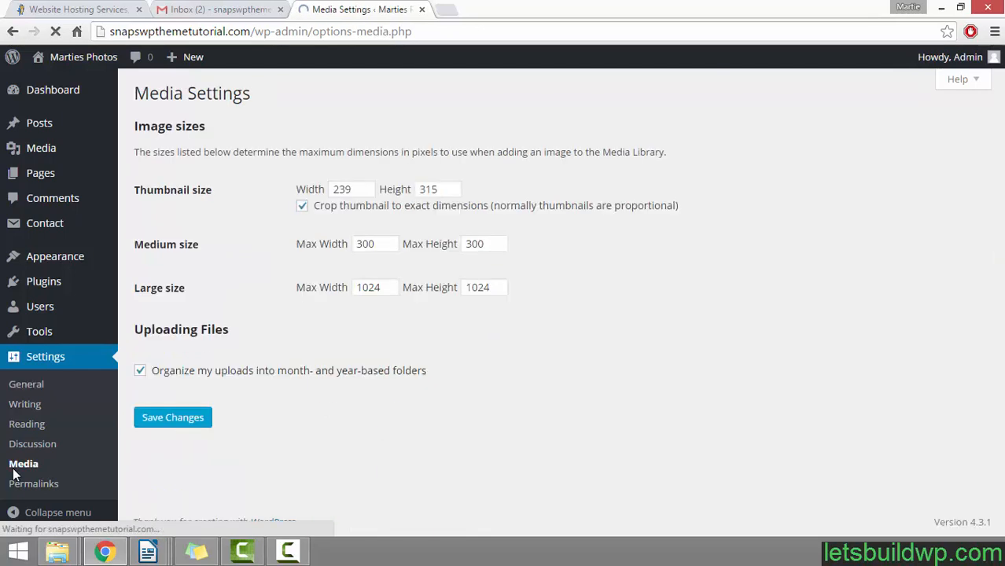
left_click_drag(354, 189, 328, 190)
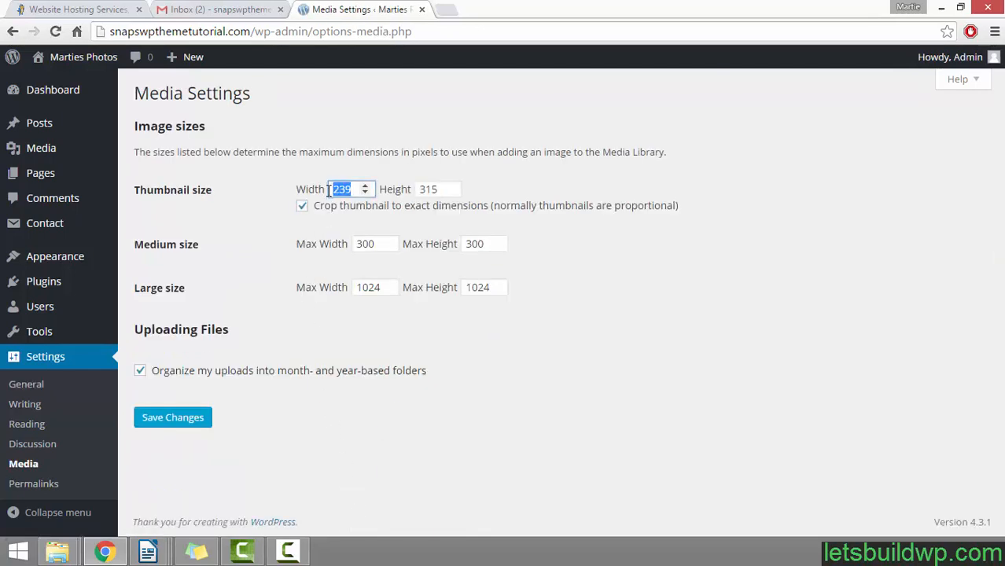
type("300")
left_click_drag(437, 188, 415, 190)
type("300")
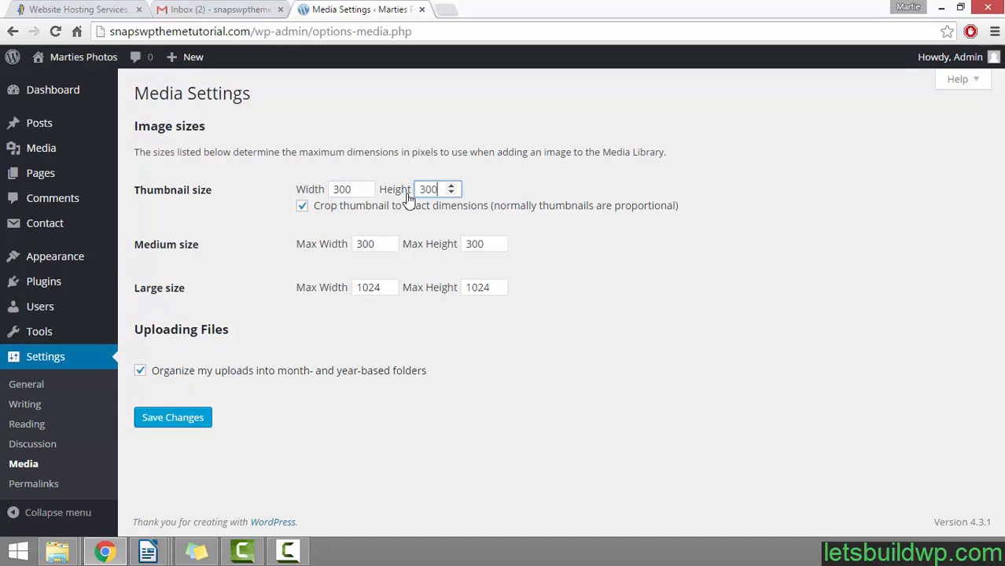
left_click(526, 372)
left_click(185, 424)
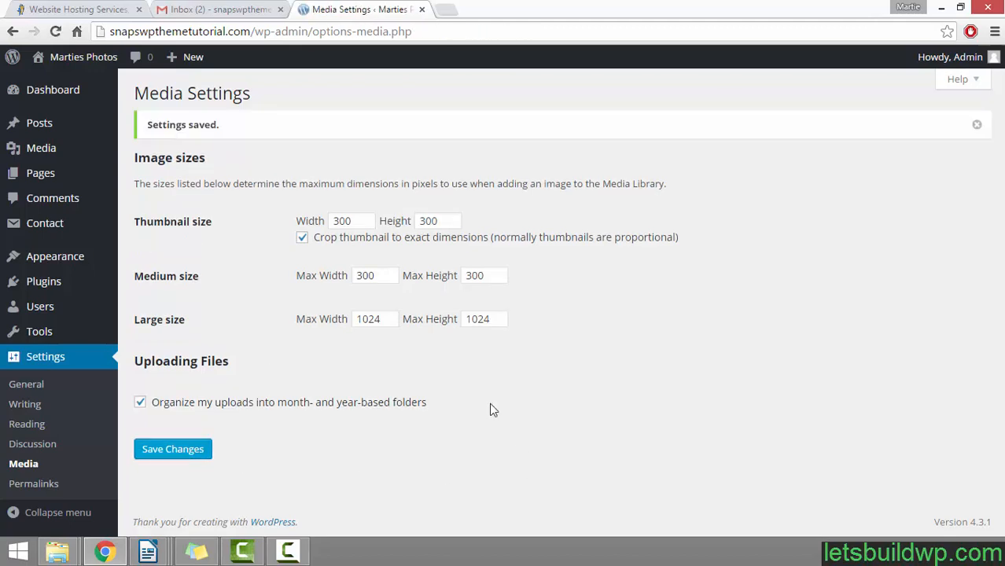
- Regenerate all thumbnails of the uploaded images at the 300 by 300 size
left_click(49, 332)
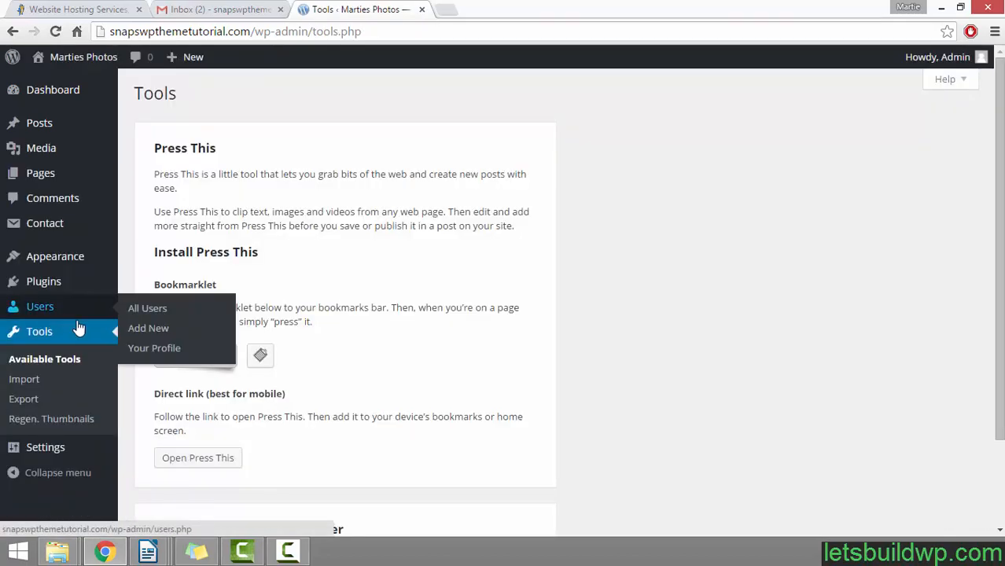
left_click(53, 423)
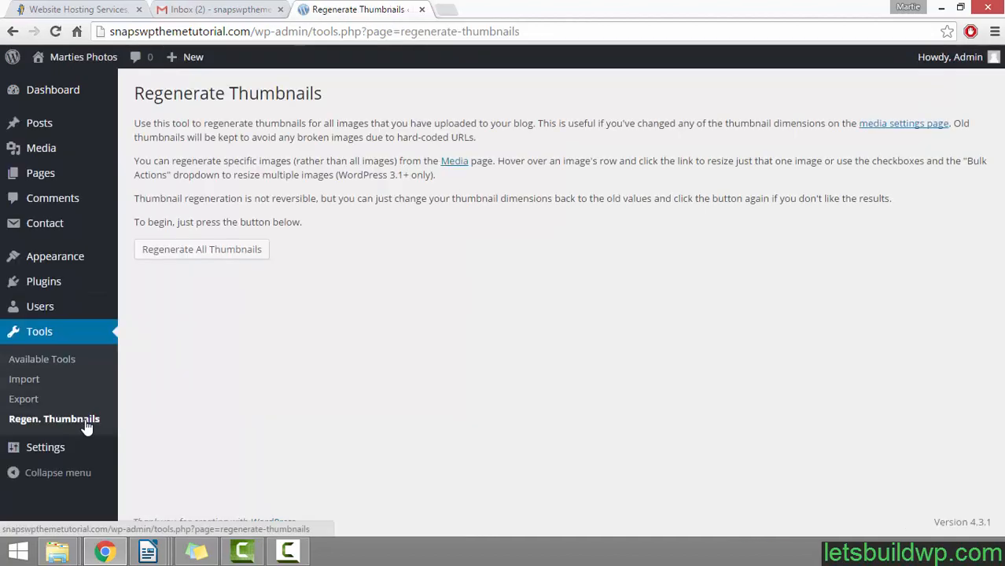
left_click(222, 253)
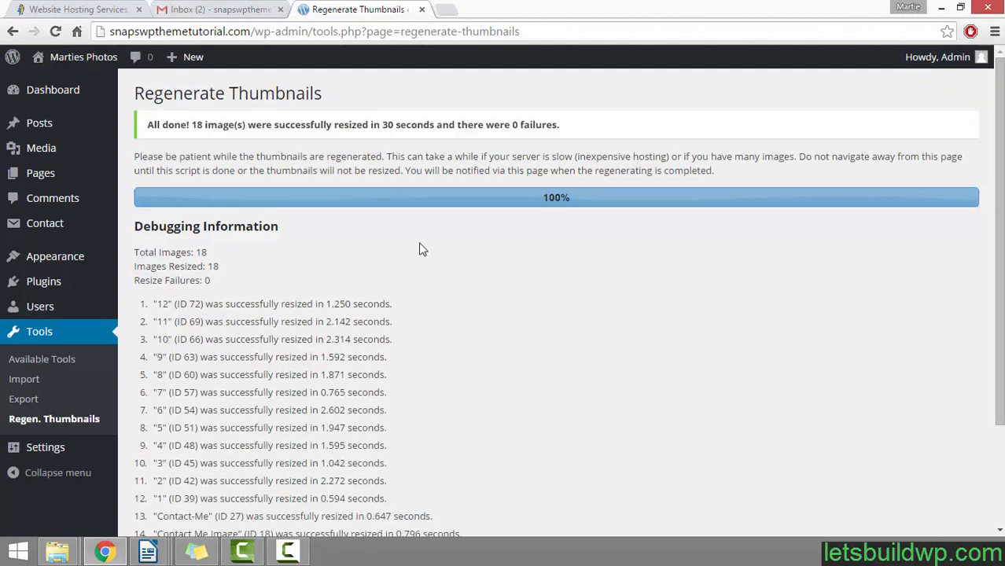
- Visit the site and examine the square thumbnails in all rows of the front page
left_click(88, 60)
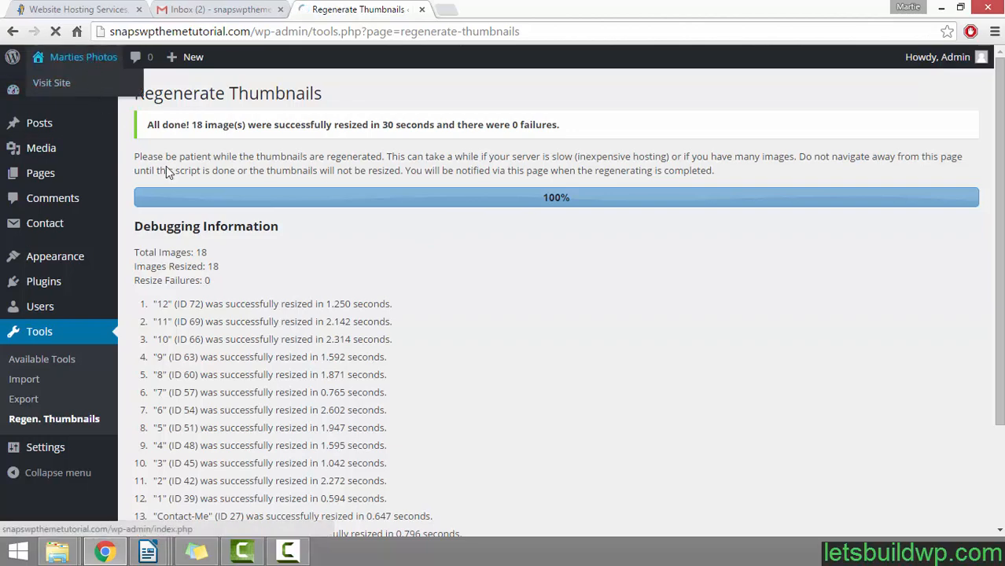
scroll(3, 299, "down", 3)
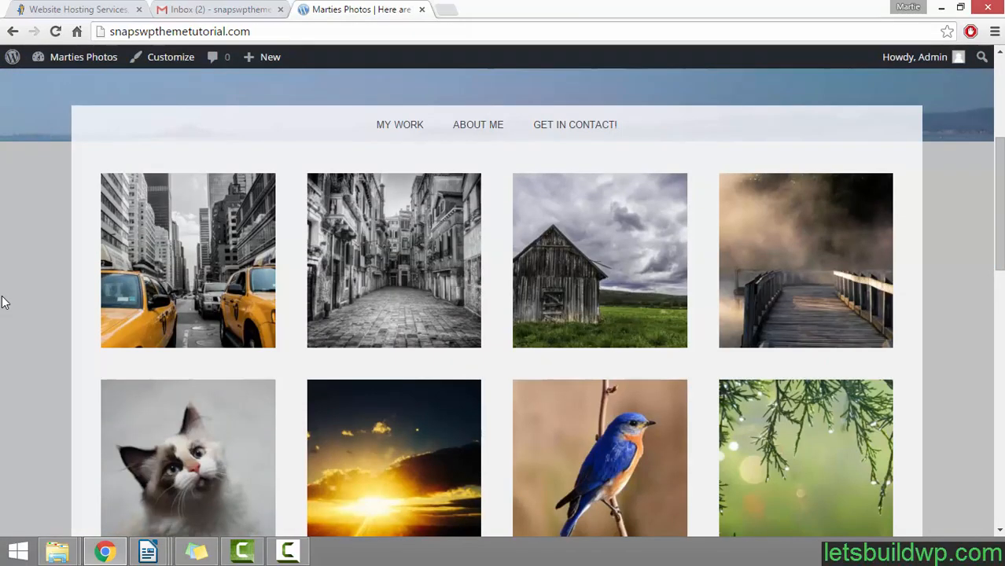
scroll(3, 302, "down", 7)
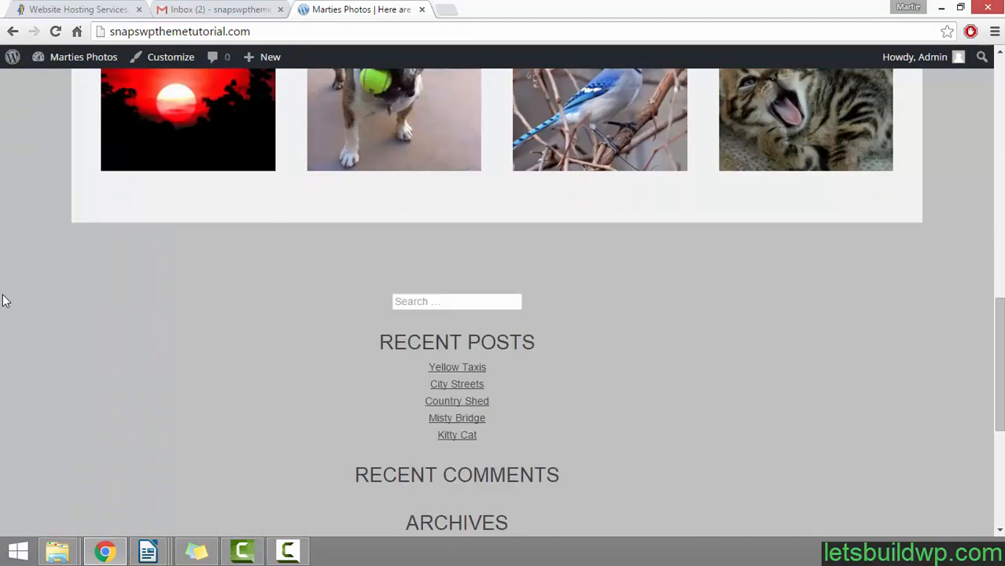
scroll(3, 301, "up", 5)
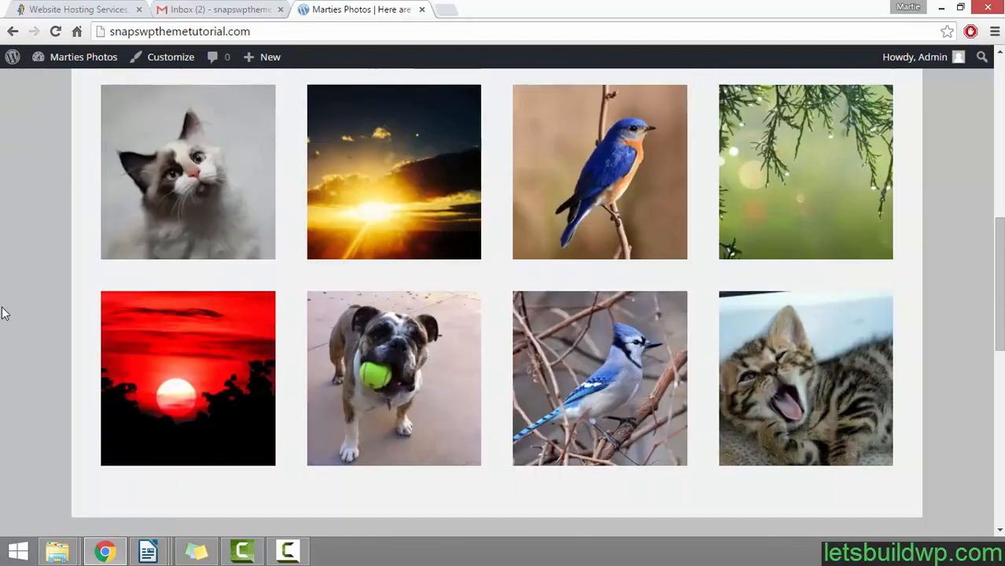
scroll(4, 312, "up", 2)
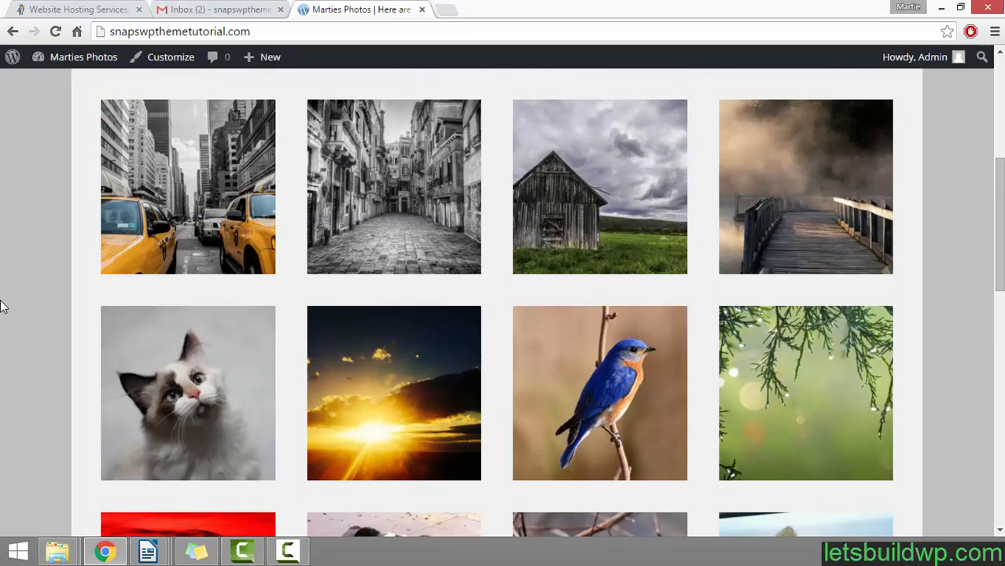
- Return to the dashboard and open the page for managing post categories
left_click(69, 57)
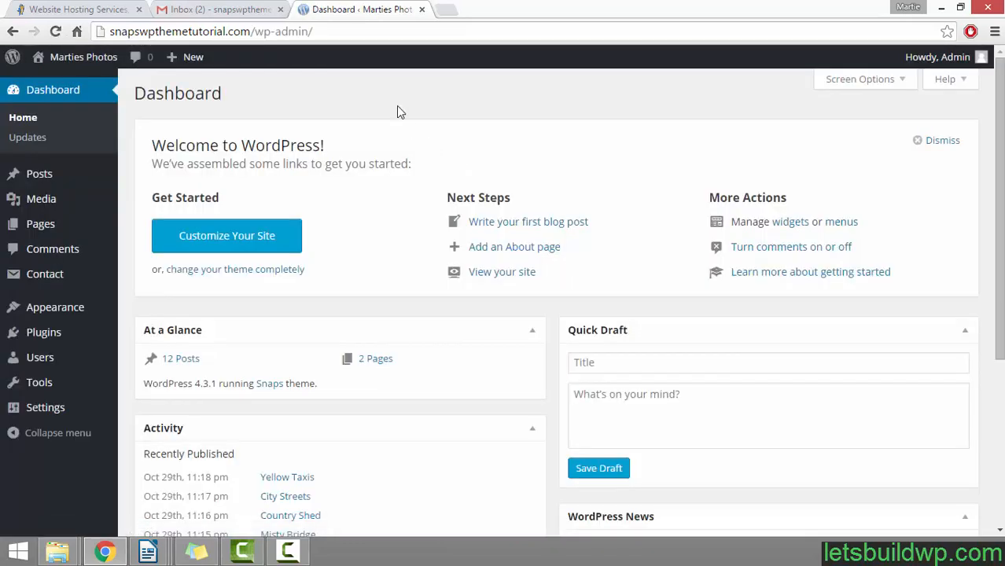
left_click(47, 183)
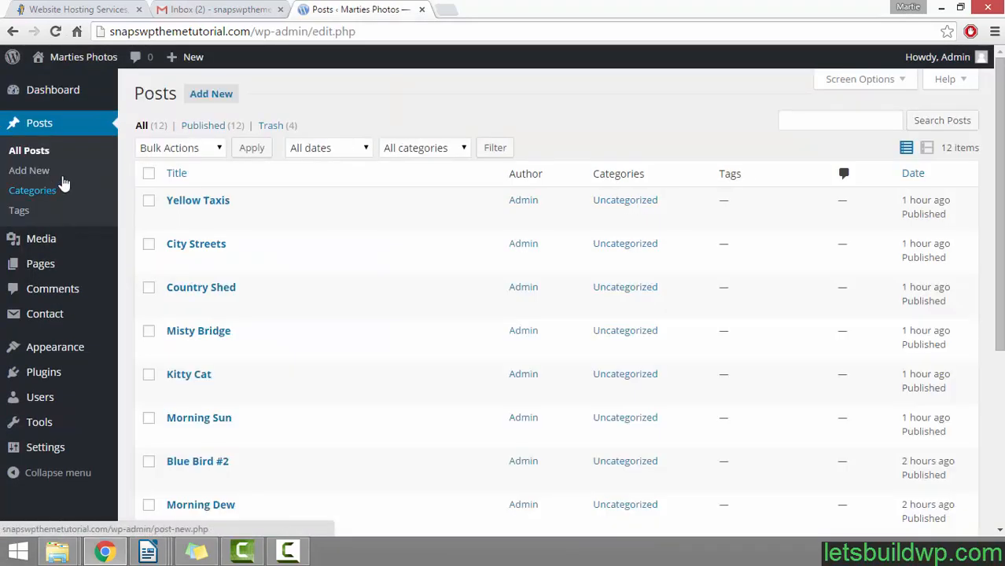
left_click(53, 197)
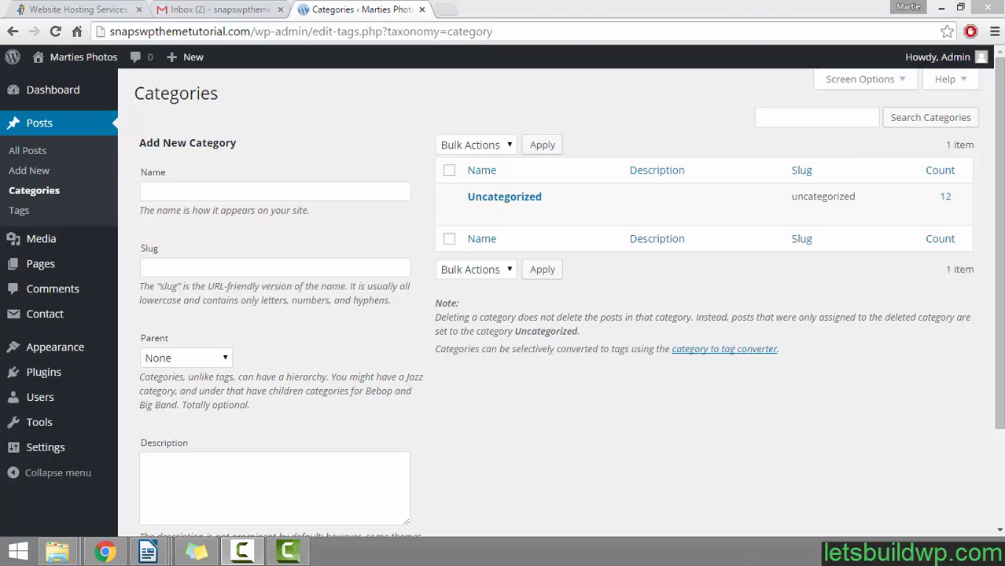
mouse_move(57, 551)
left_click(77, 495)
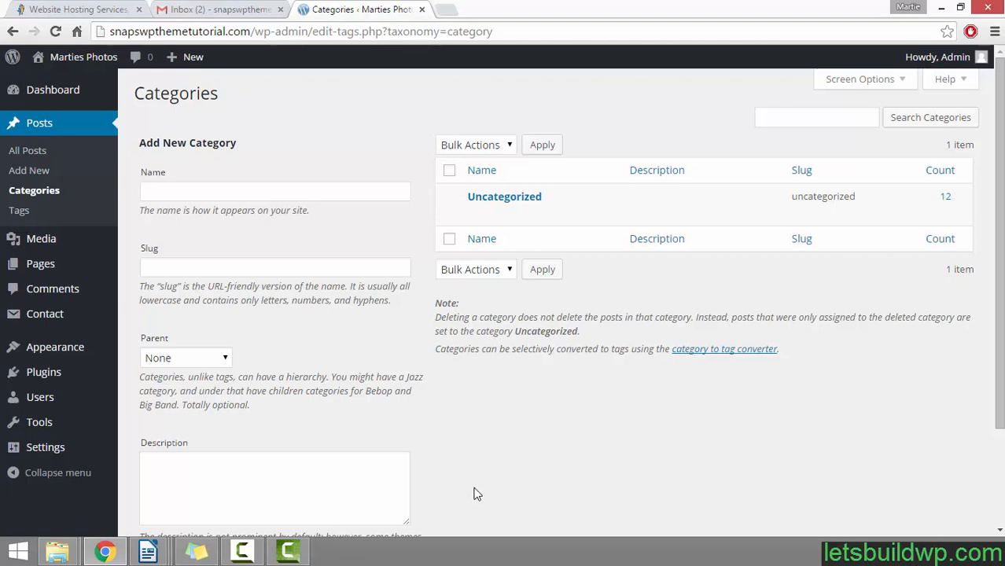
- Add a category named Cats with the description "These are all of my pictures with cats."
left_click(206, 192)
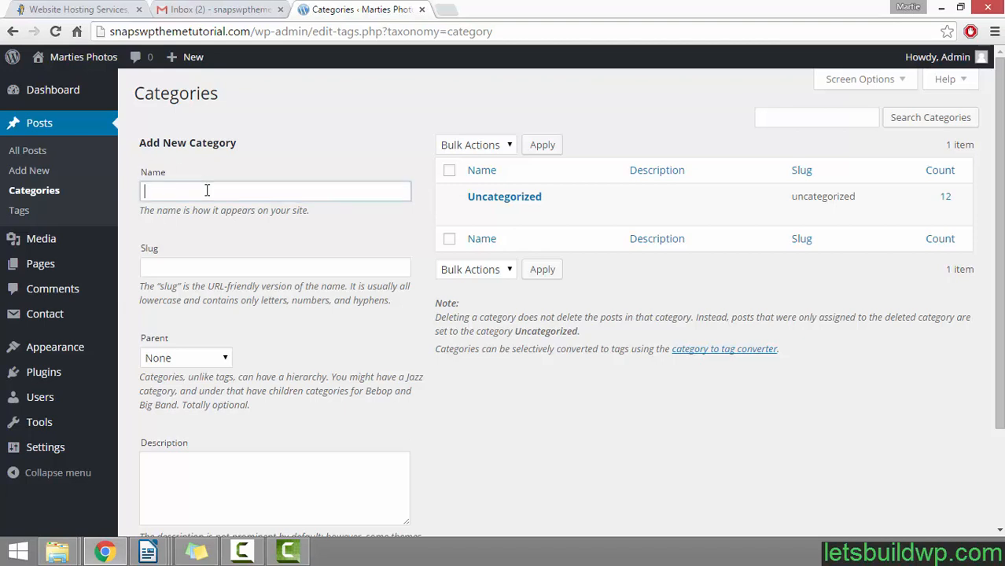
type("Cats")
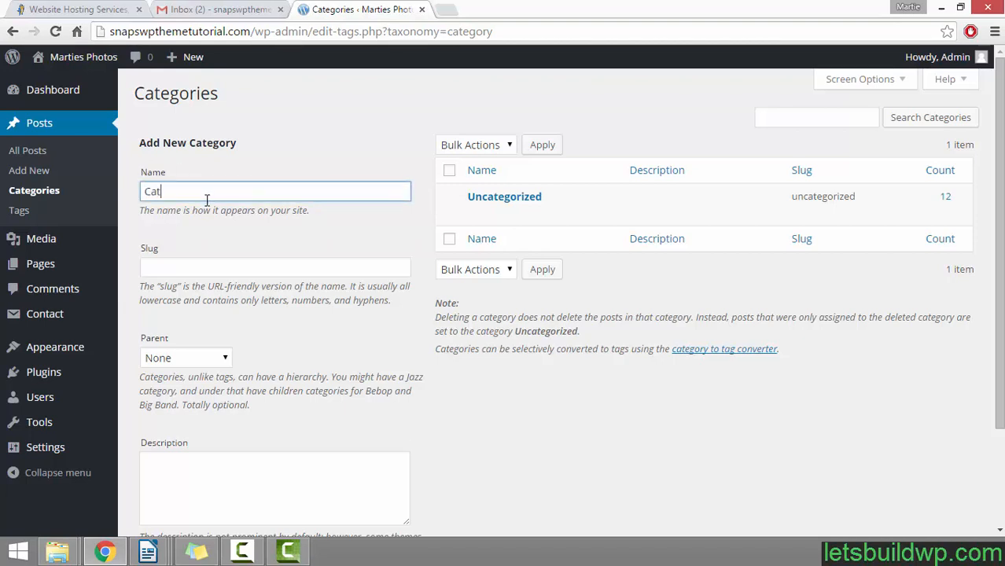
left_click(178, 268)
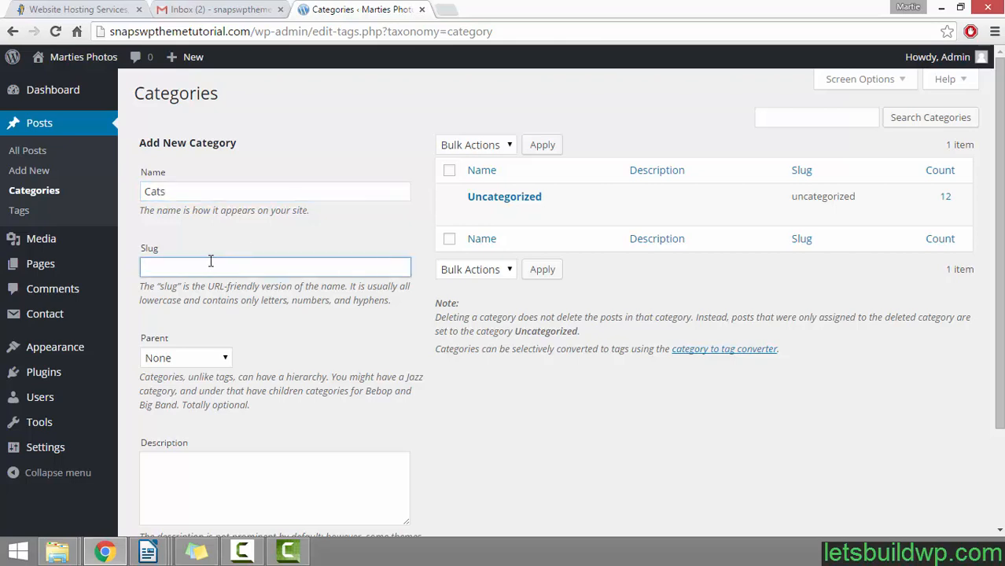
scroll(282, 227, "down", 2)
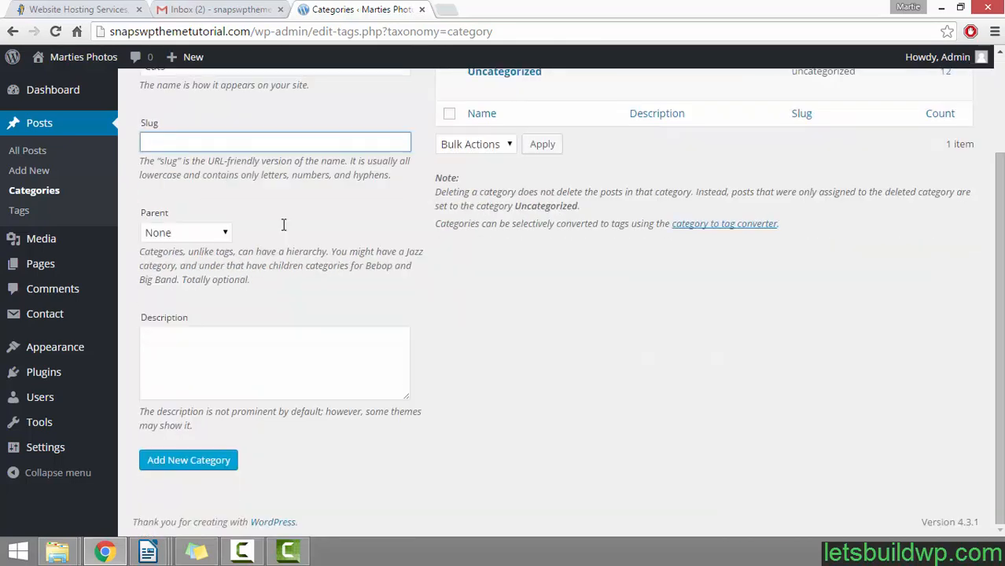
left_click(221, 346)
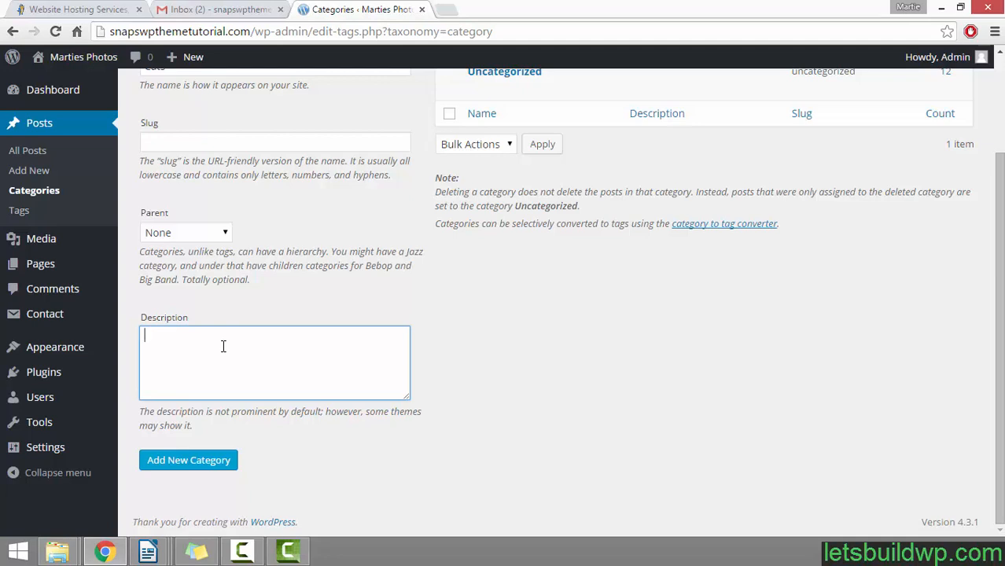
type("ese are all of my pictures with cats.")
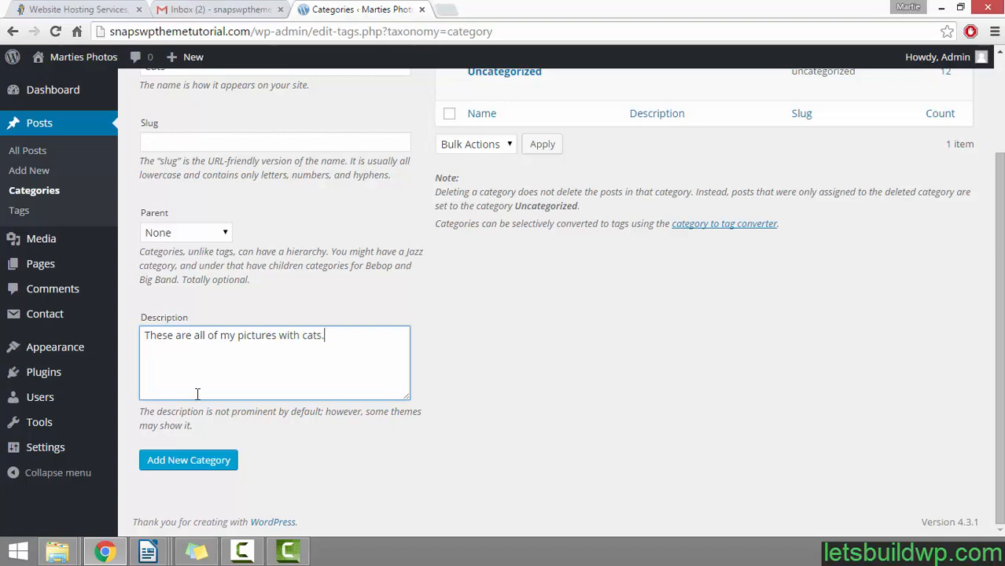
left_click(217, 464)
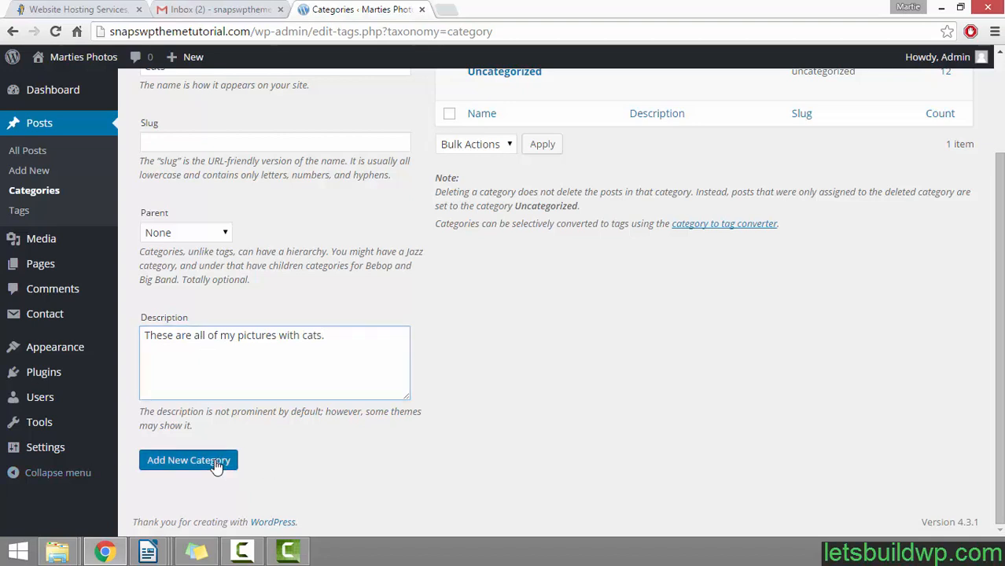
scroll(475, 425, "up", 3)
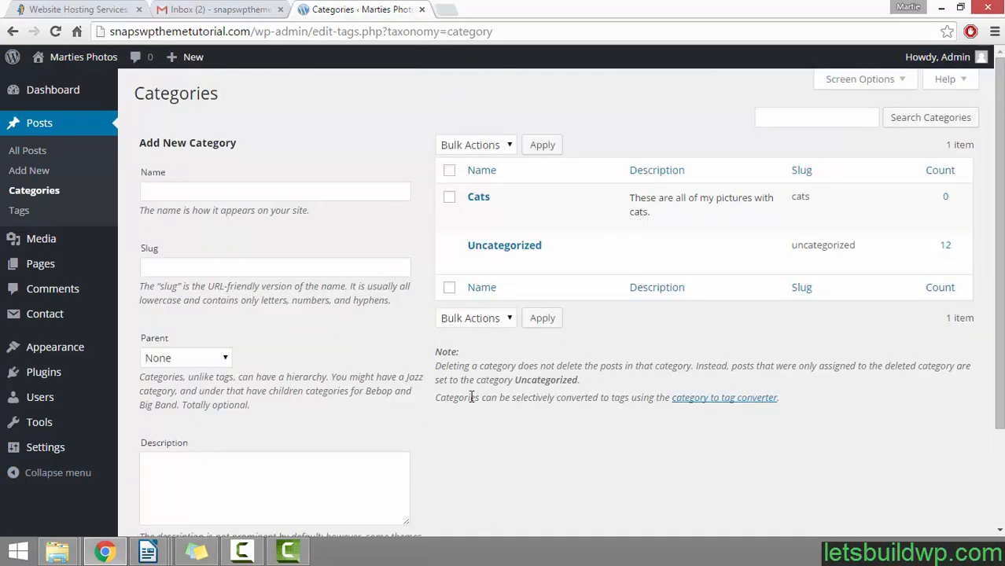
- Enter Dogs as the name of another new category
left_click(208, 191)
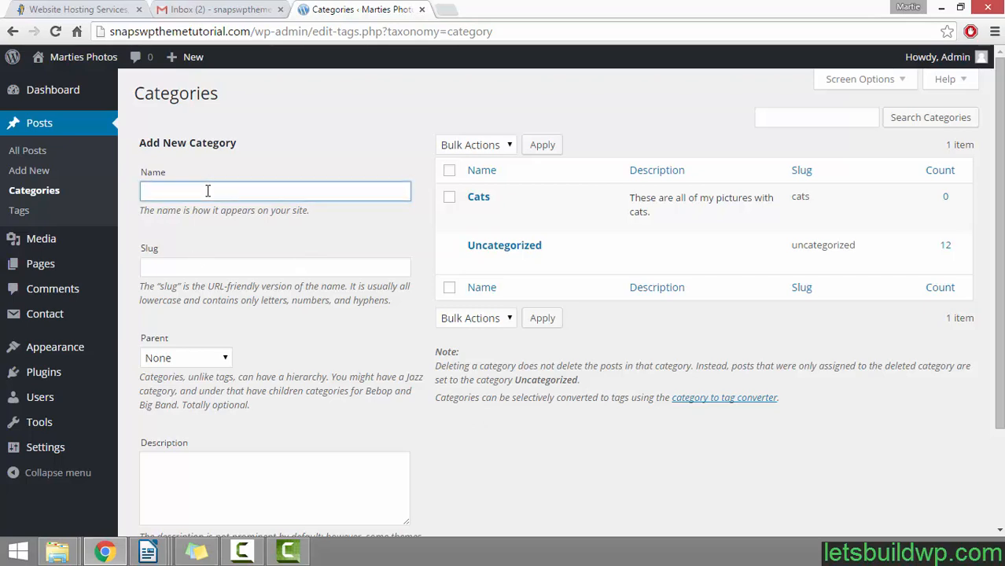
type("Dogs")
scroll(209, 249, "down", 2)
left_click(233, 357)
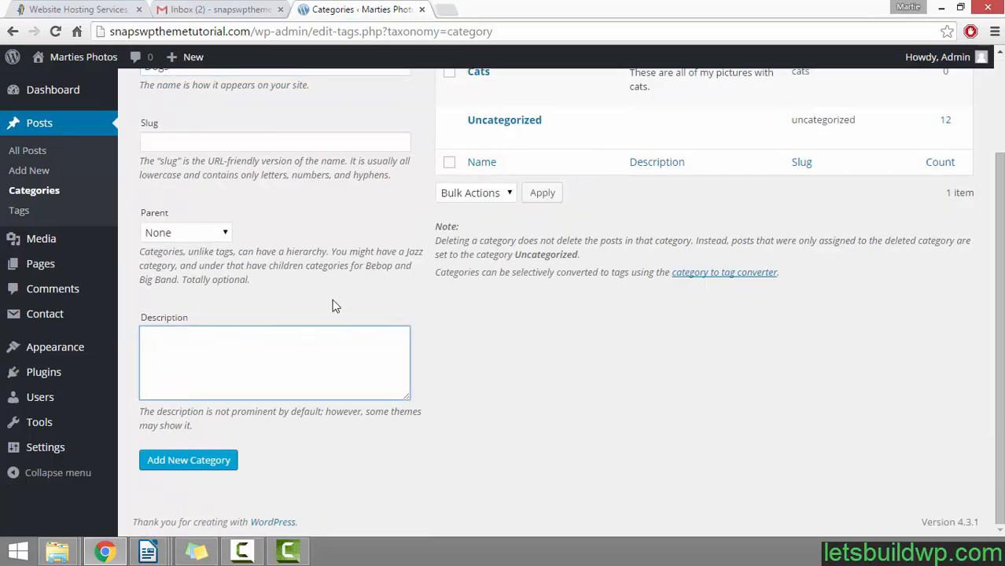
- Copy the description of the Cats category into the description of the new Dogs category
scroll(639, 235, "up", 2)
left_click_drag(653, 211, 630, 197)
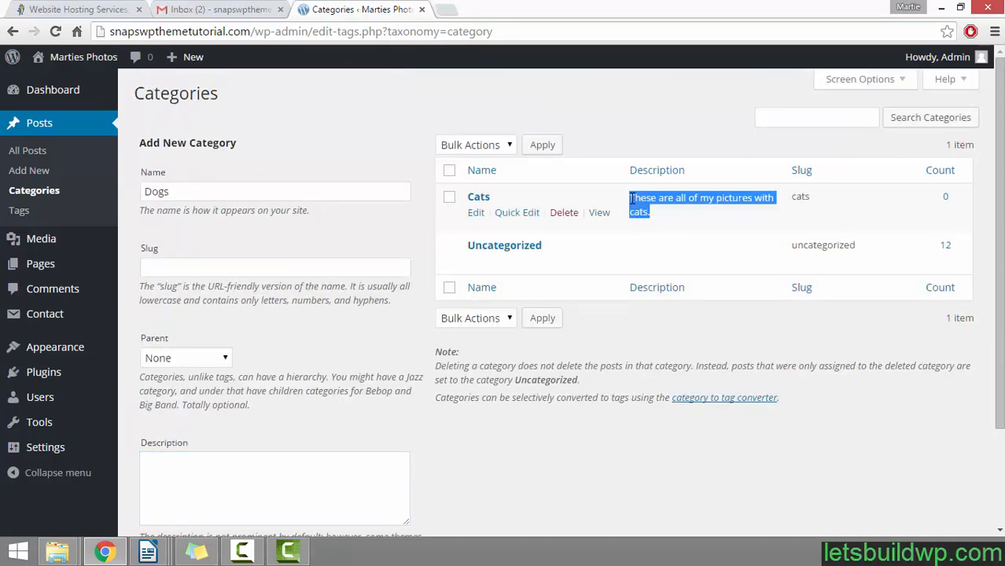
right_click(635, 198)
left_click(661, 213)
scroll(423, 237, "down", 1)
scroll(423, 243, "down", 1)
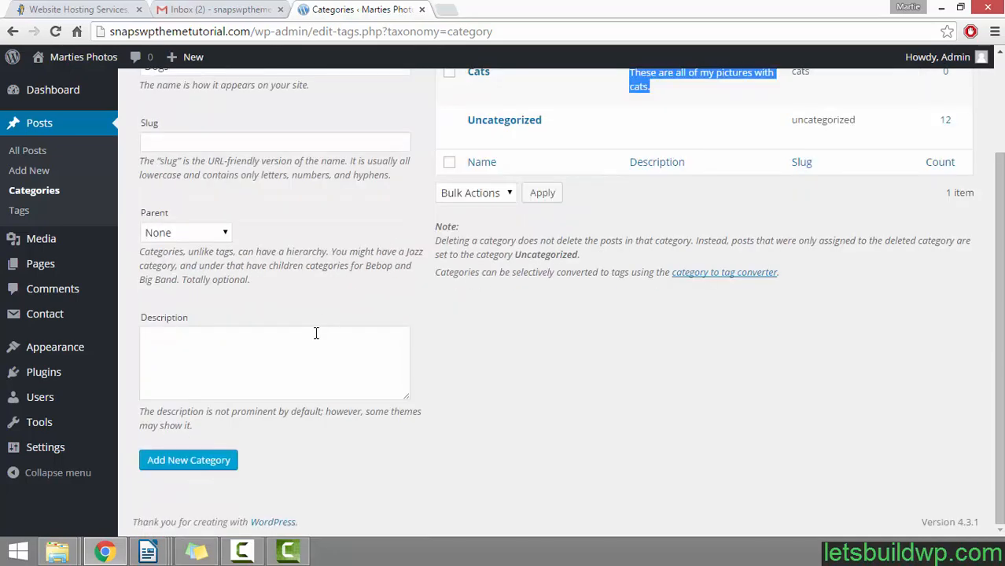
left_click(295, 362)
key("ctrl+v")
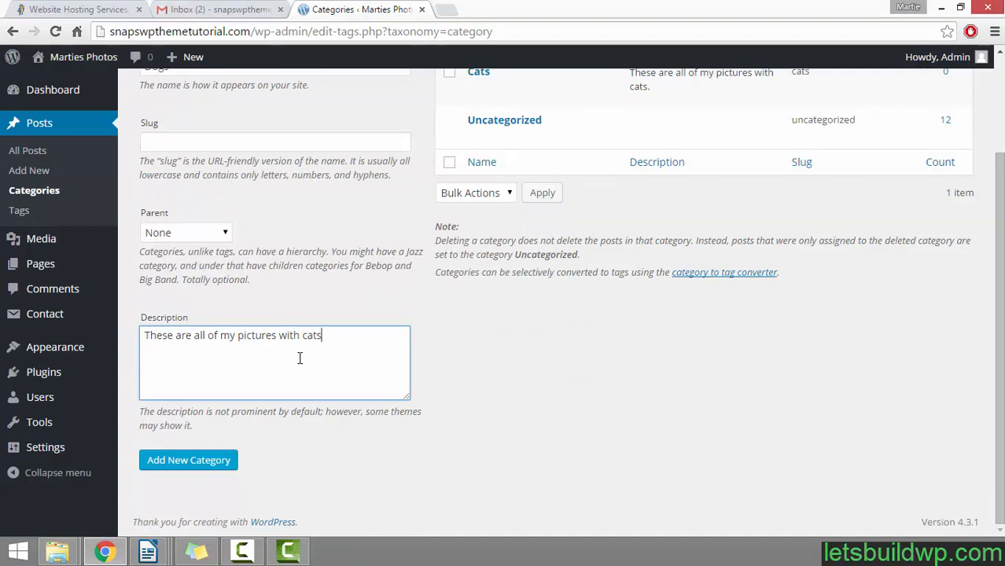
- Change the Dogs description to "These are all of my pictures with dogs." and add the category
key("BackSpace")
key("BackSpace")
key("BackSpace")
type("dogs.")
left_click(216, 471)
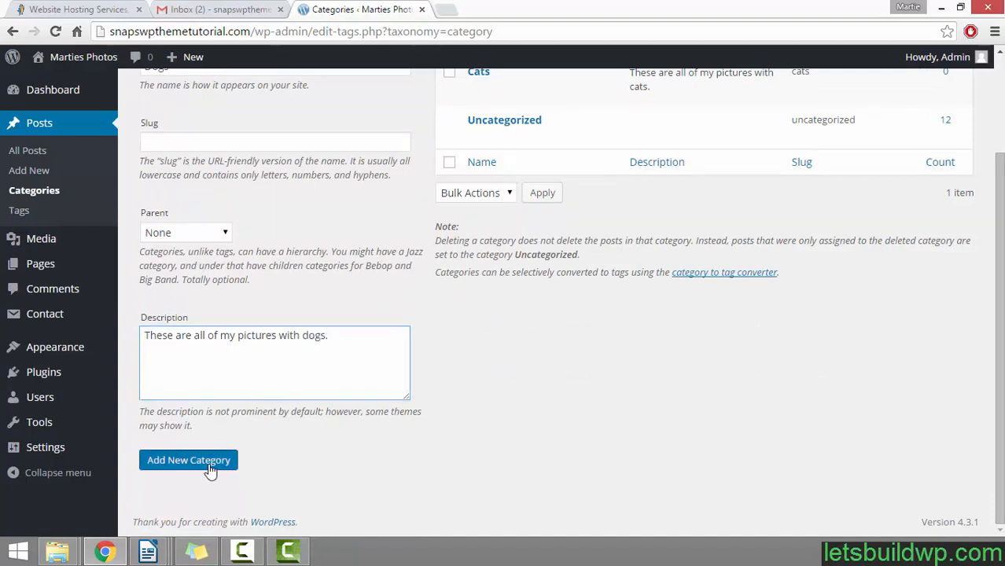
scroll(485, 394, "up", 2)
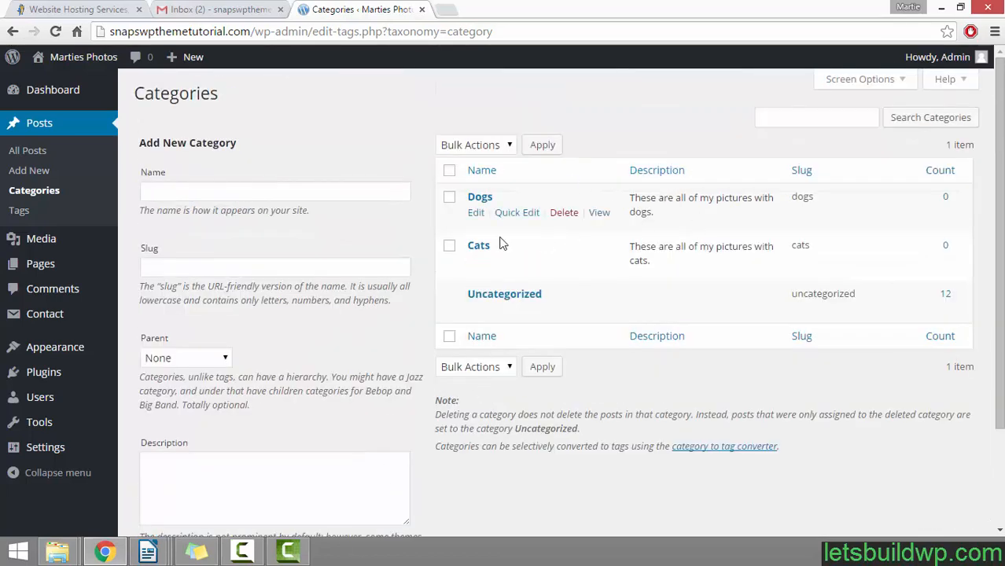
- Add a category named Birds with the description "These are all of my pictures with birds."
left_click(223, 191)
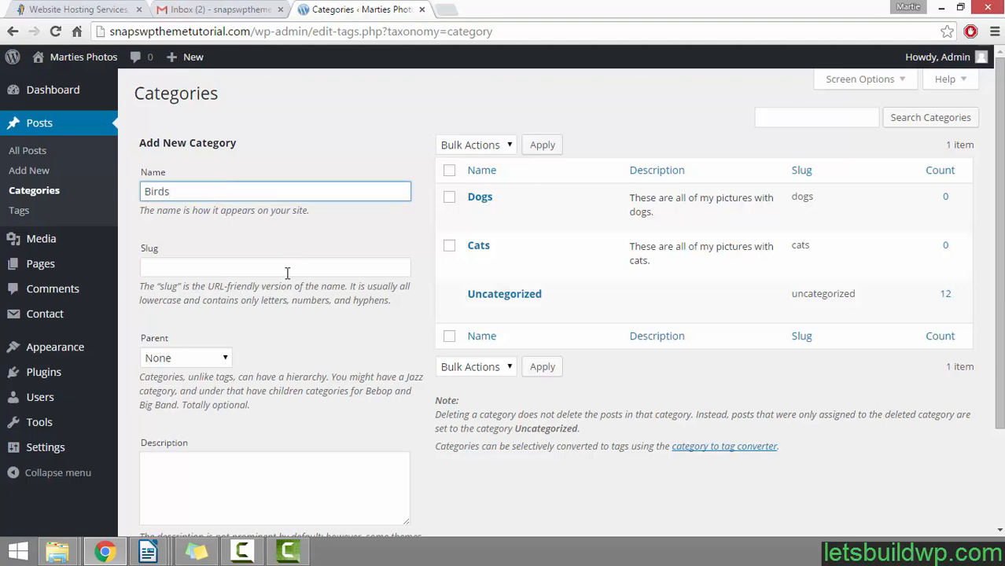
left_click(221, 491)
key("ctrl+v")
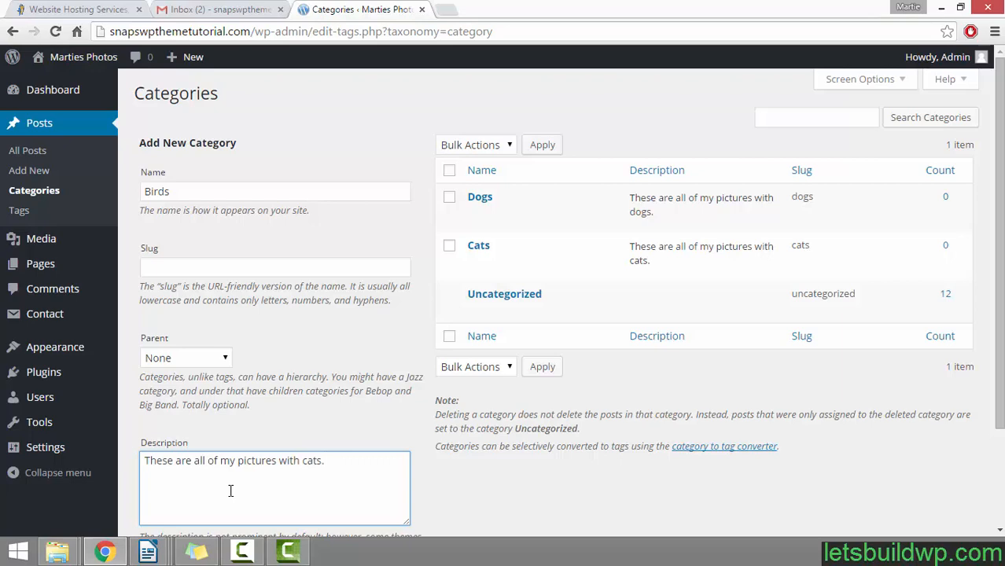
key("BackSpace")
key("BackSpace")
key("BackSpace")
scroll(206, 476, "down", 2)
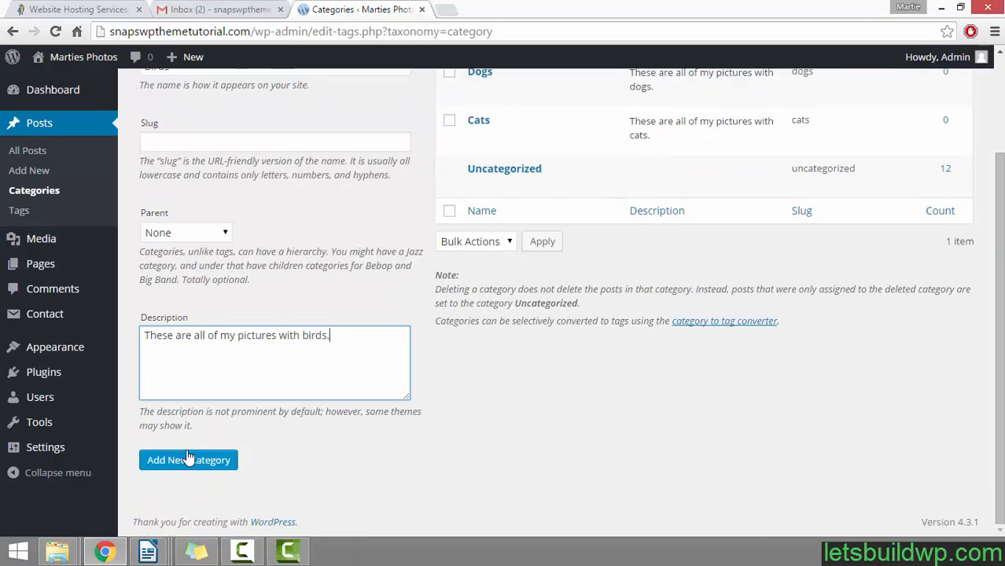
left_click(195, 467)
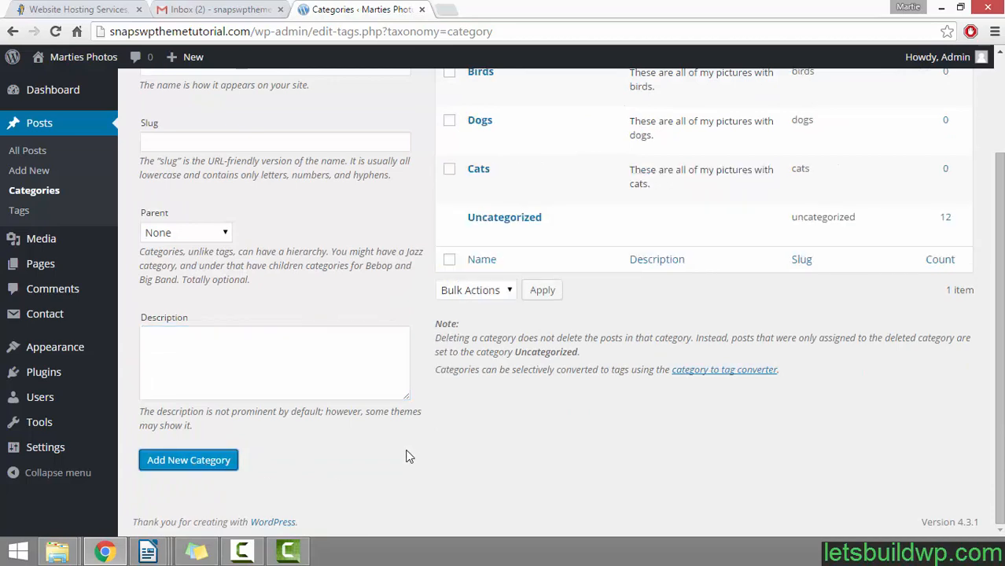
- Enter Outside as the name of another new category and go to its description
scroll(404, 457, "up", 2)
left_click(210, 197)
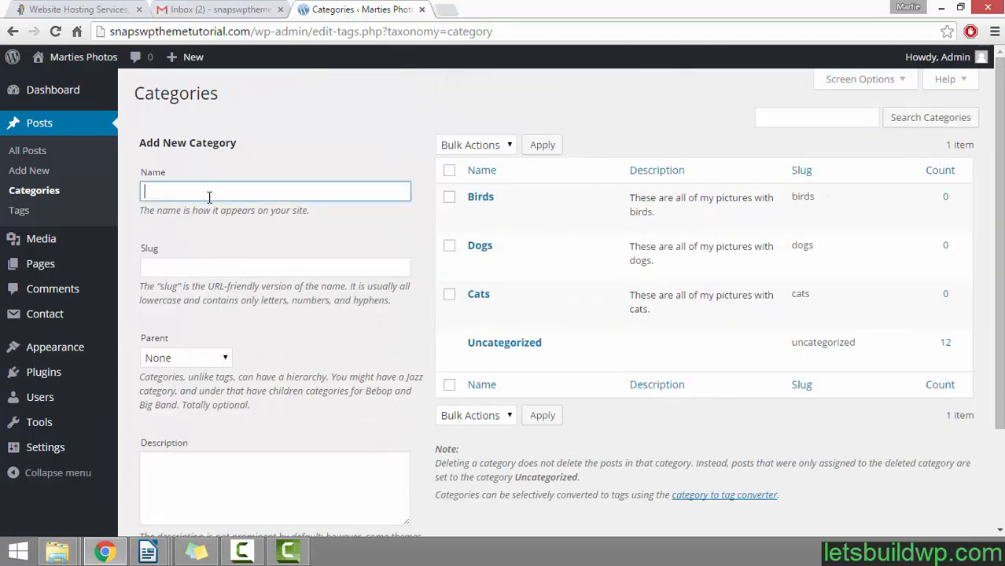
type("Outside")
scroll(232, 363, "down", 2)
left_click(234, 364)
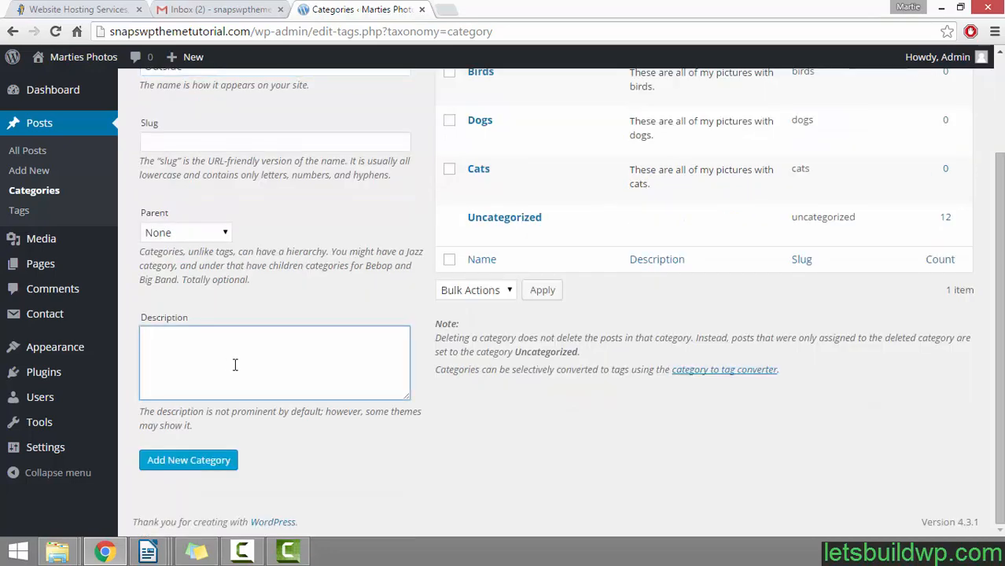
- Give the new Outside category the description "These are all of my pictures taken outside." and add it
key("ctrl+v")
left_click_drag(325, 336, 284, 340)
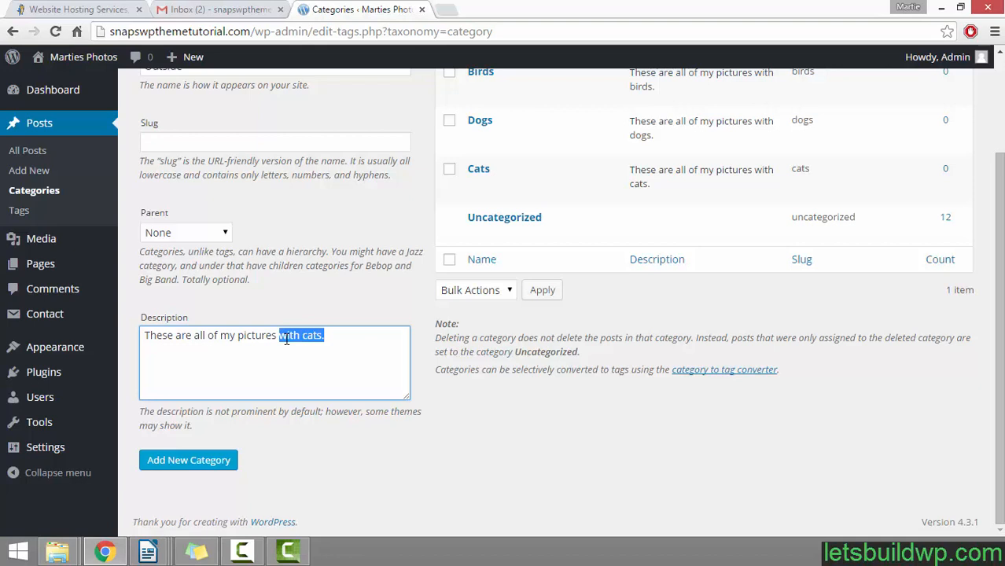
type("taken outside.")
left_click(174, 476)
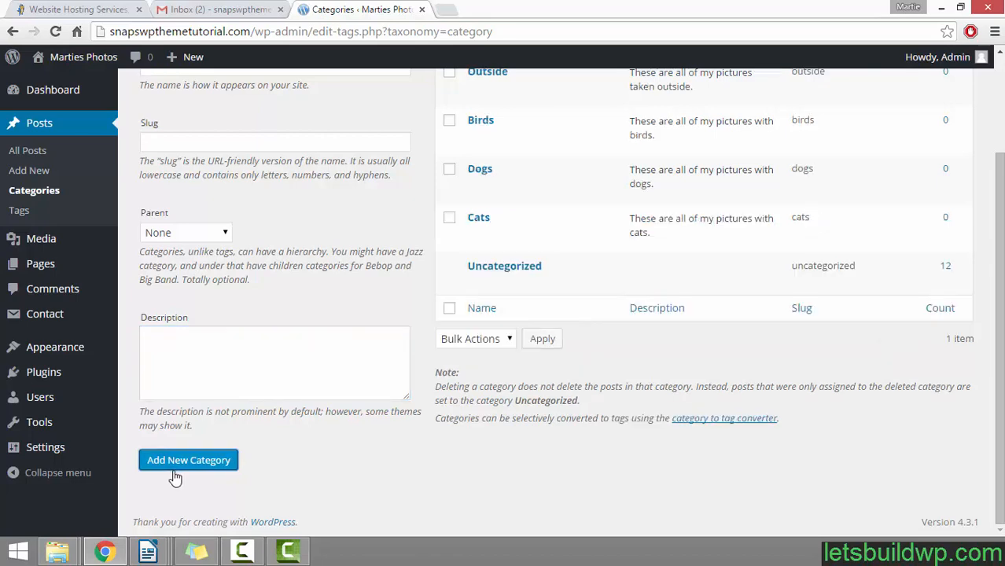
- In the list of all posts, quick-edit Yellow Taxis to replace the Uncategorized category with Outside and update it
scroll(656, 488, "up", 3)
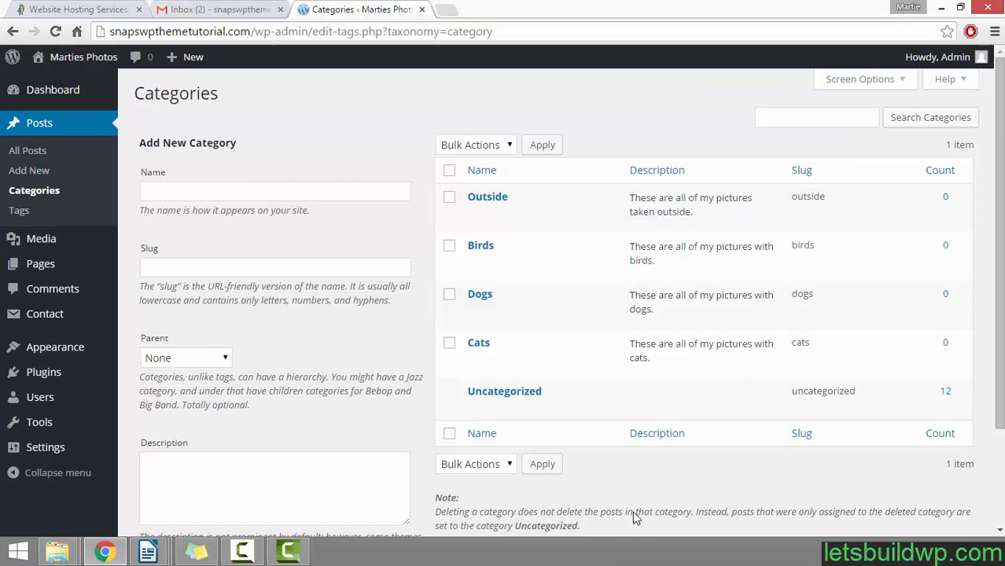
left_click(37, 158)
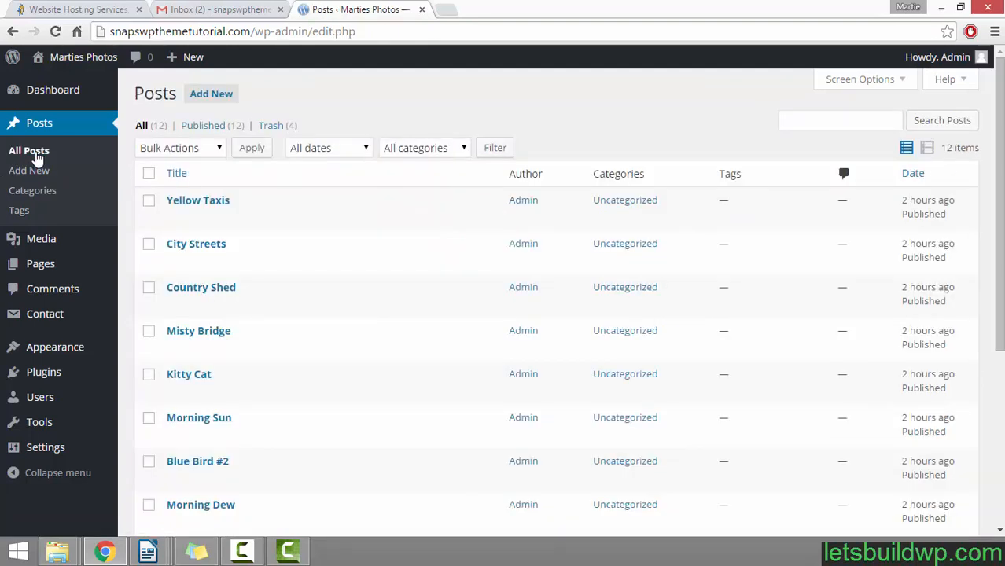
mouse_move(170, 199)
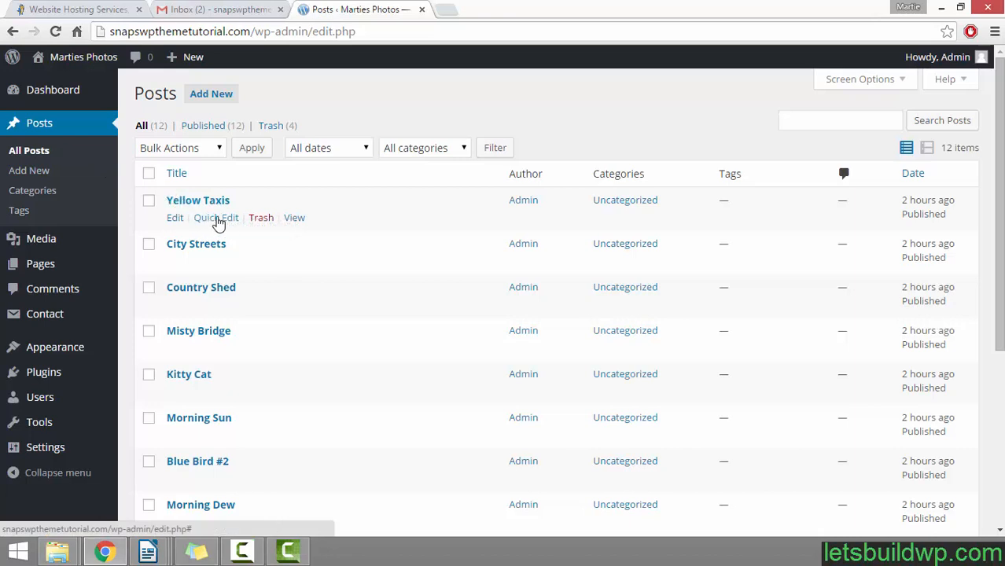
left_click(205, 218)
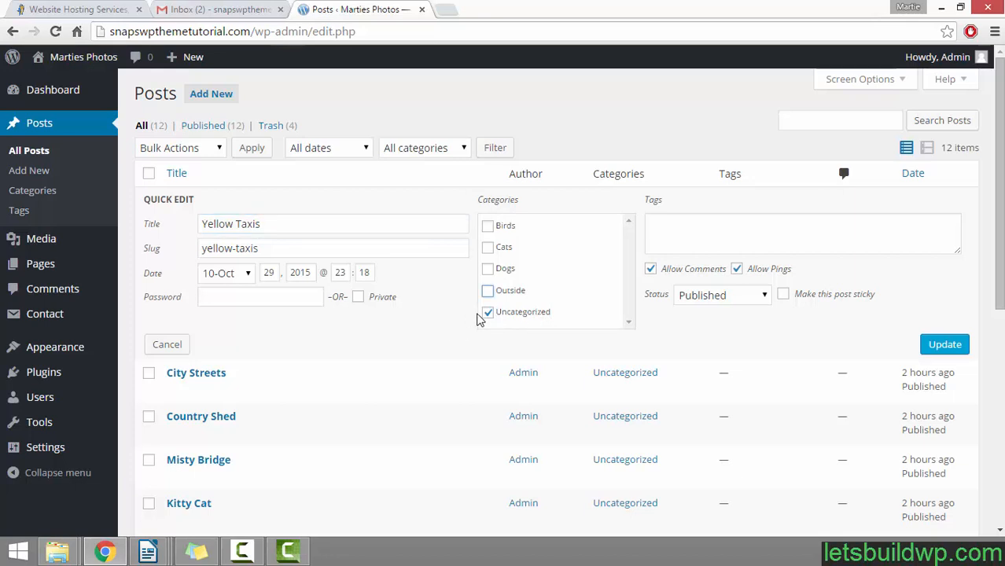
left_click(488, 315)
left_click(488, 292)
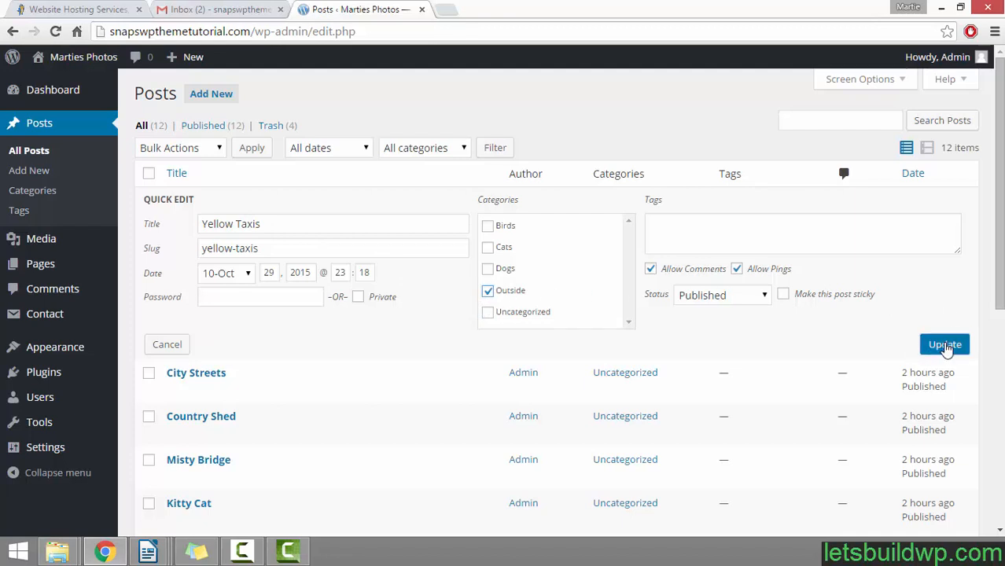
left_click(947, 347)
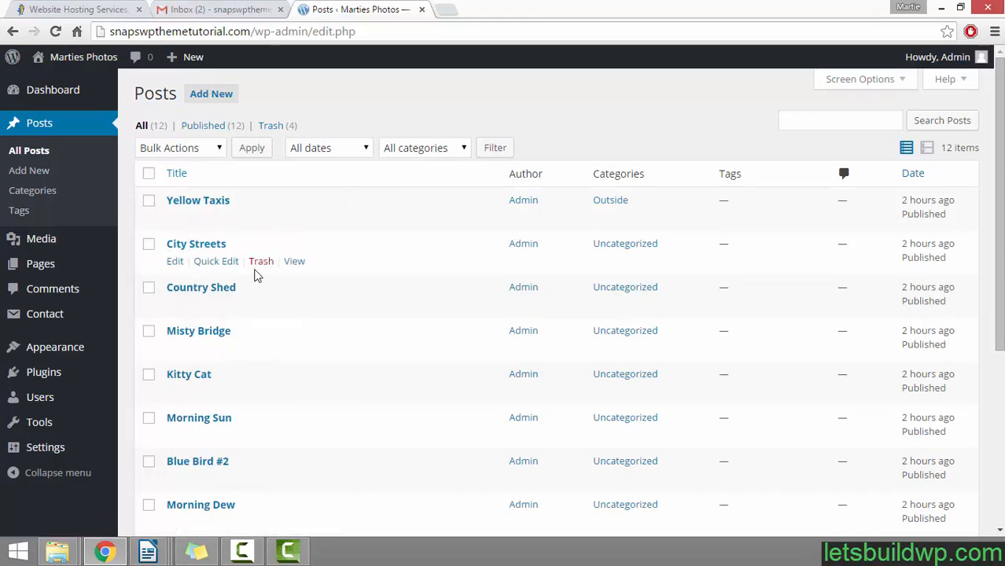
- Quick-edit the City Streets post, switching its category from Uncategorized to Outside, and update it
left_click(199, 263)
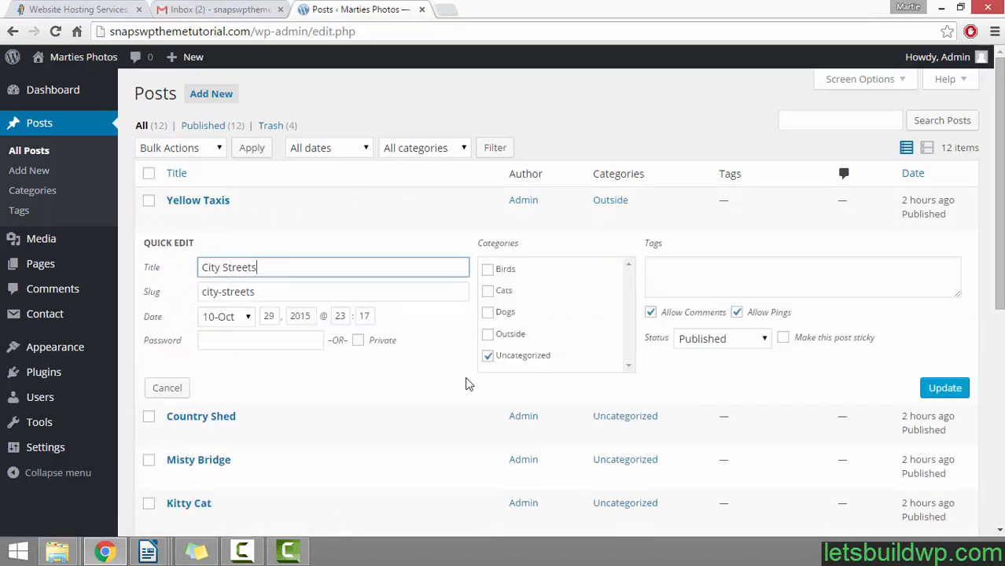
left_click(487, 358)
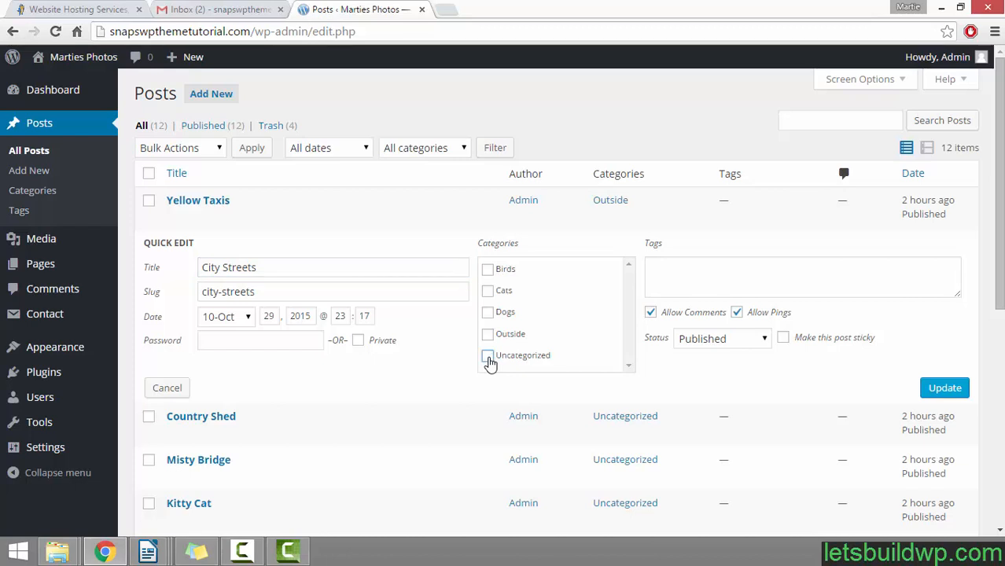
left_click(487, 337)
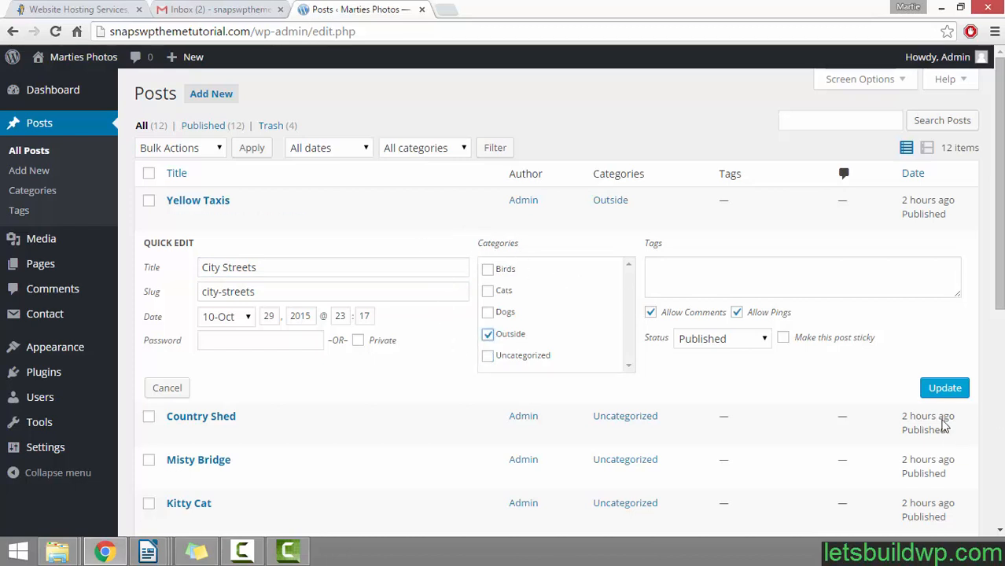
left_click(937, 388)
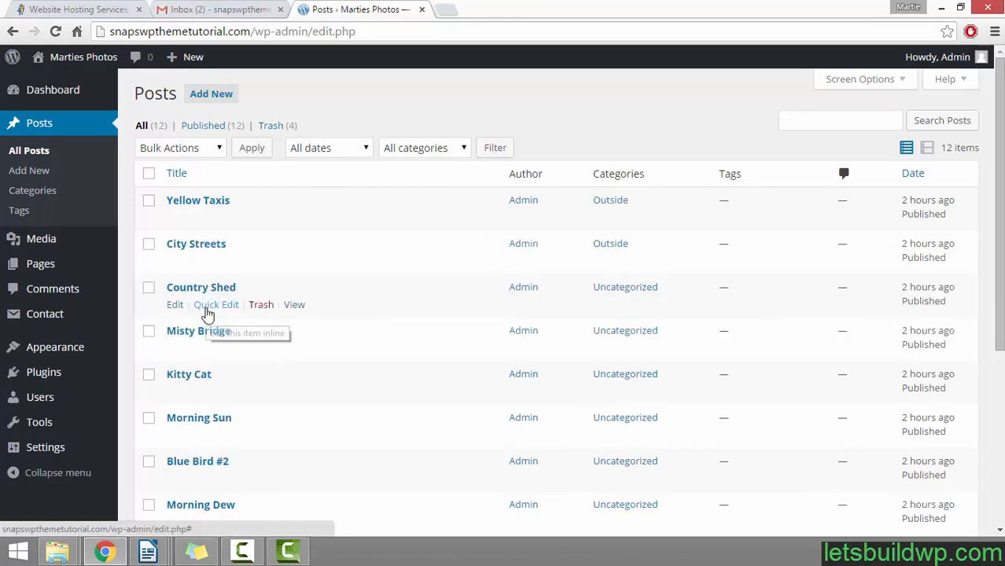
- Move the Country Shed post from Uncategorized to the Outside category with Quick Edit and update it
left_click(207, 308)
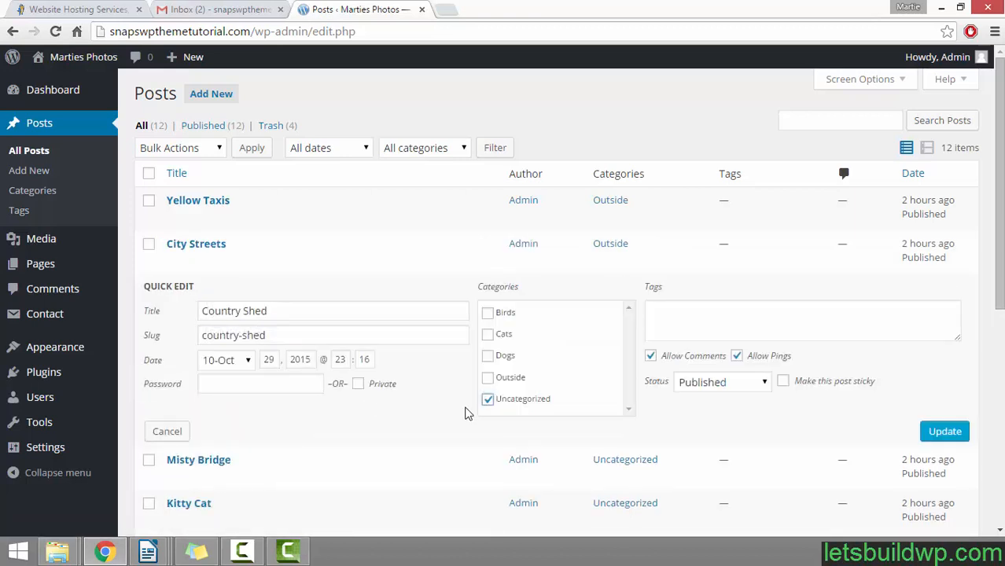
left_click(488, 400)
left_click(487, 379)
left_click(952, 432)
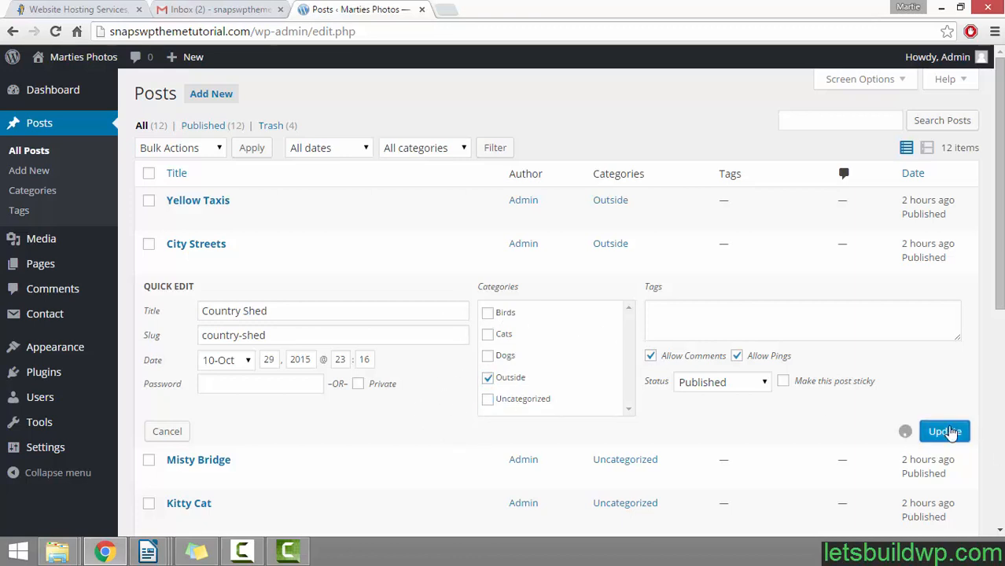
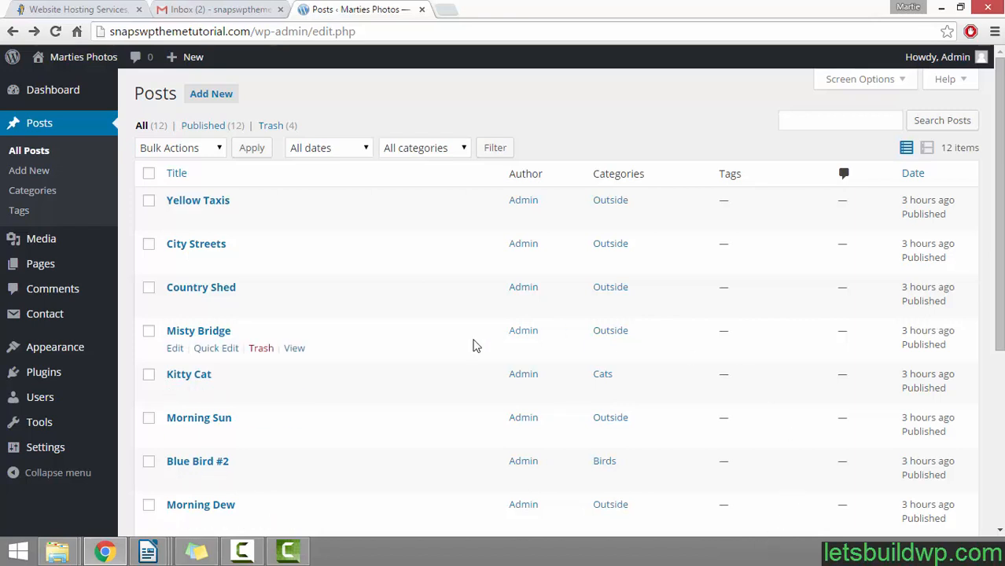
- Create a new navigation menu named "Category Menu"
left_click(51, 353)
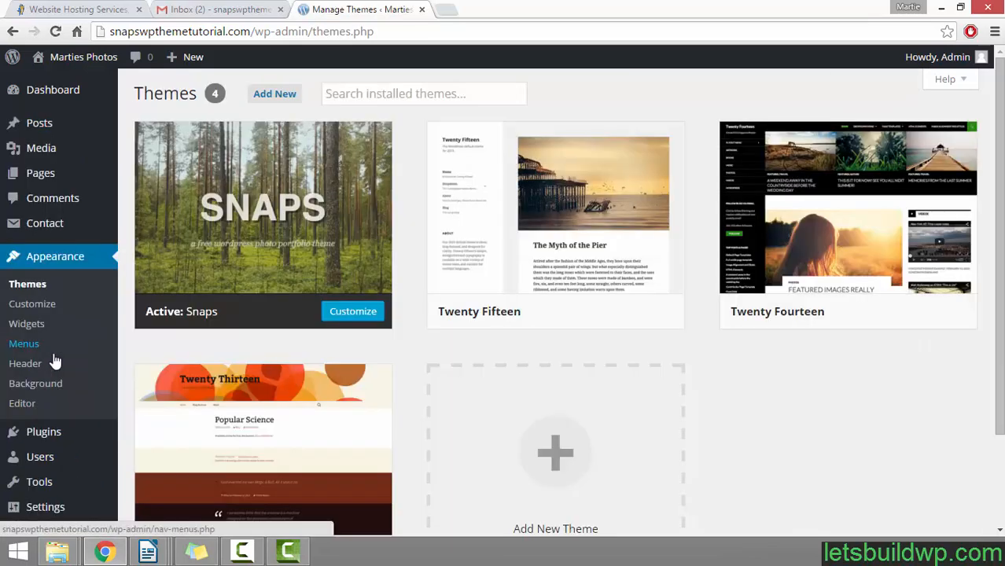
left_click(28, 349)
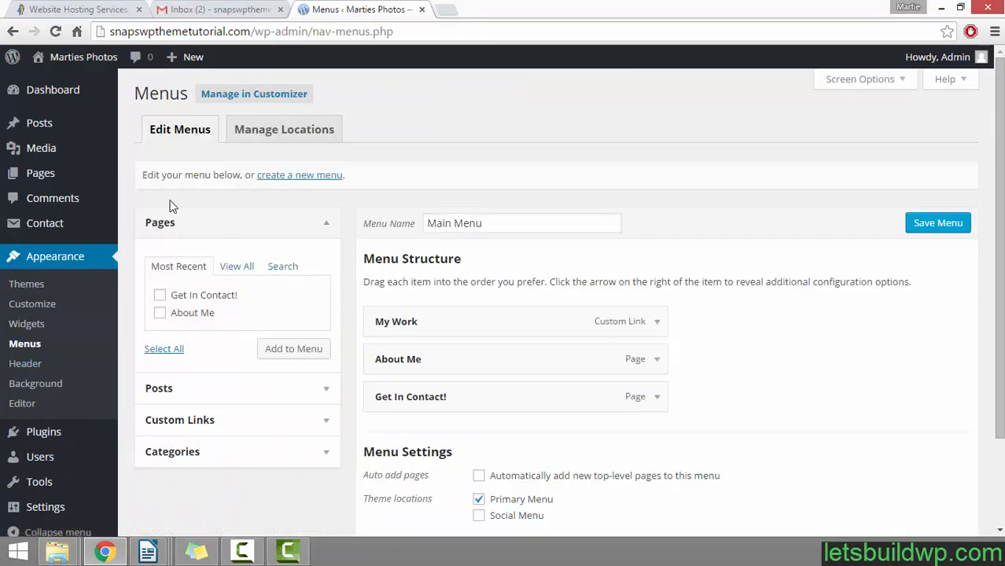
left_click(302, 178)
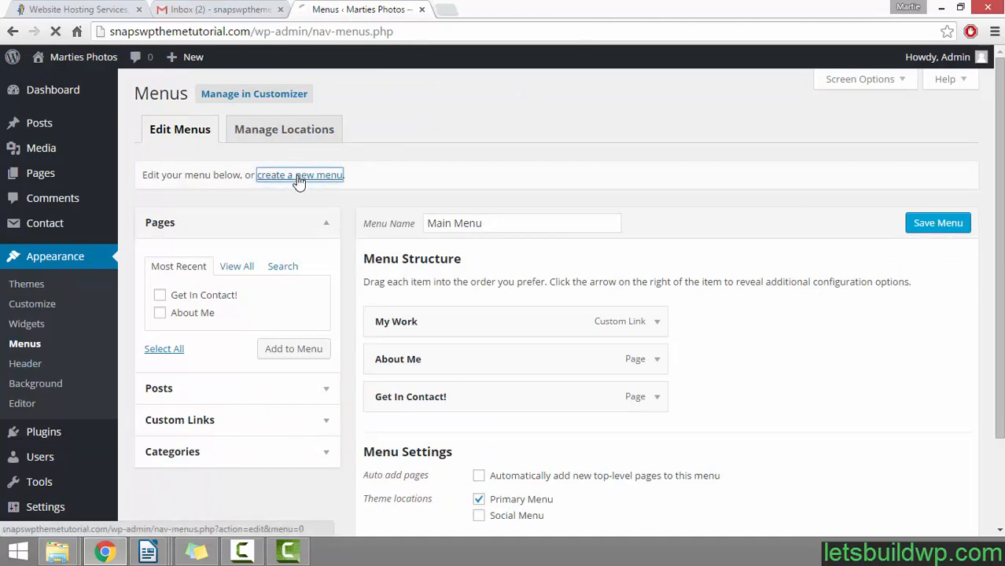
left_click(476, 226)
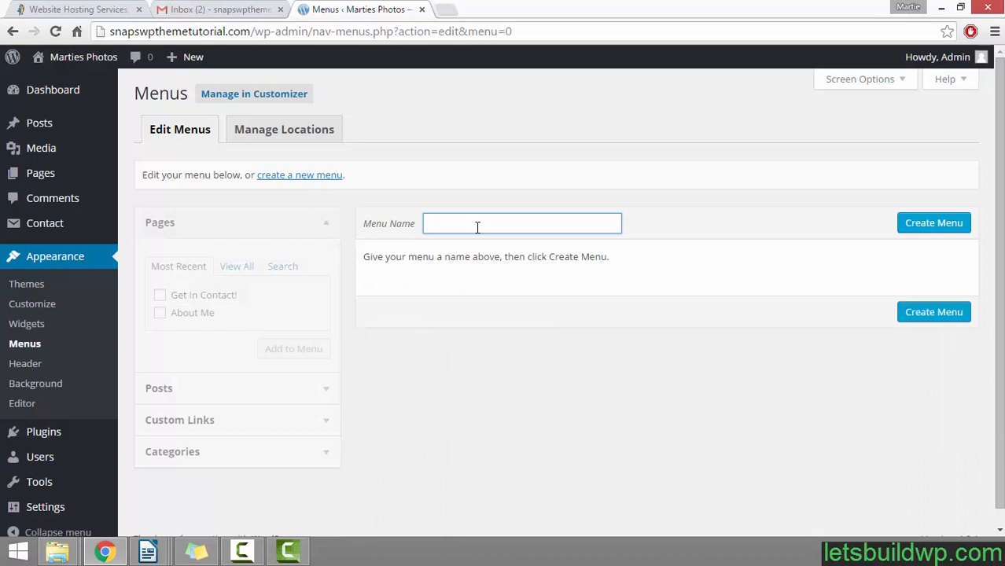
type("Categor")
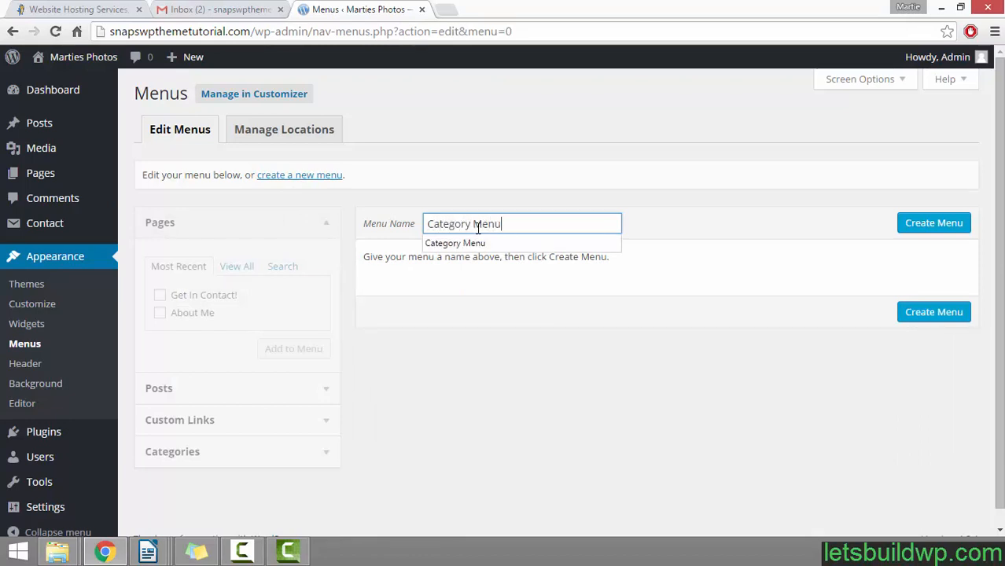
type("y Menu")
left_click(925, 226)
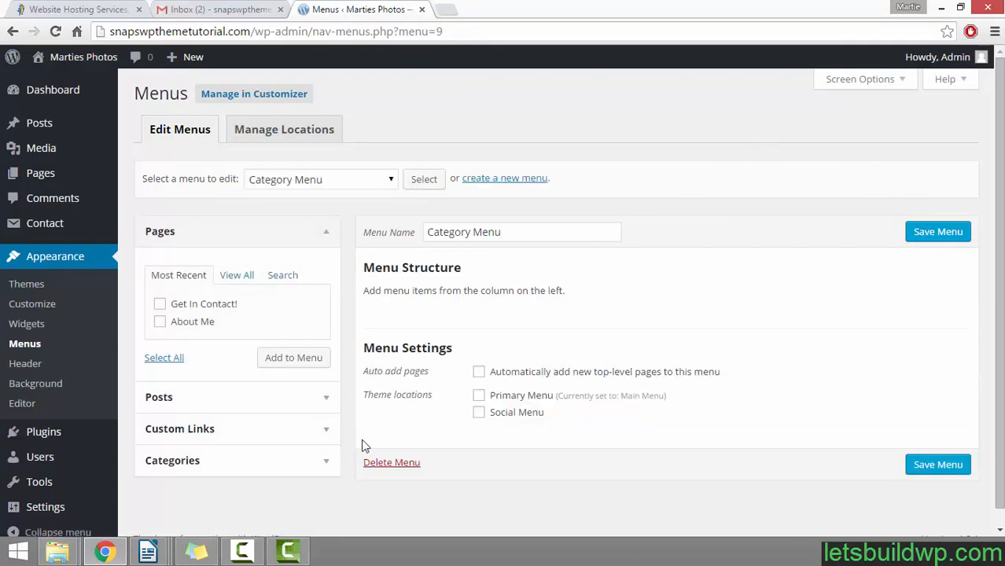
- Add the Outside, Cats, Birds and Dogs categories to the Category Menu
left_click(308, 462)
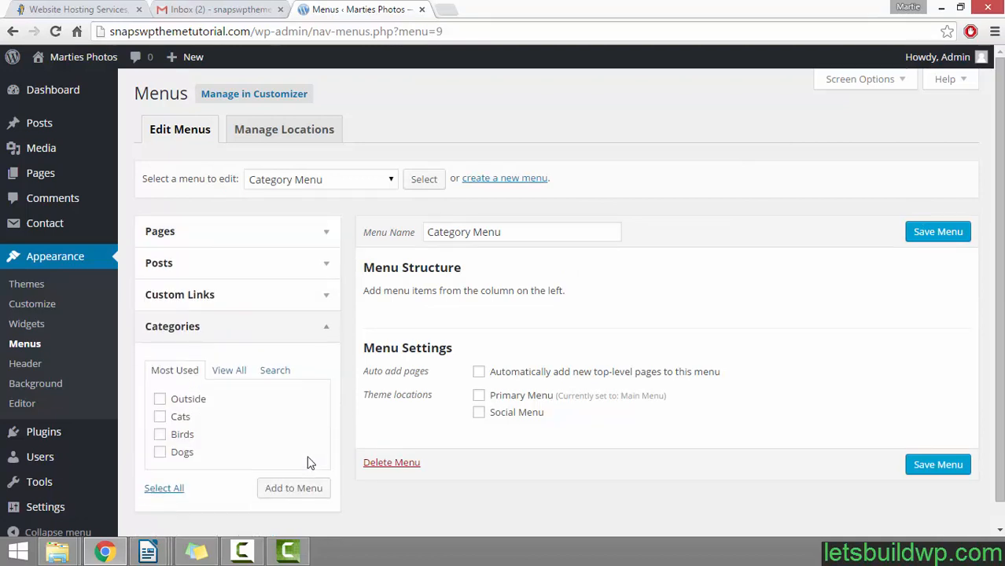
left_click(159, 399)
left_click(159, 416)
left_click(159, 434)
left_click(159, 454)
left_click(316, 491)
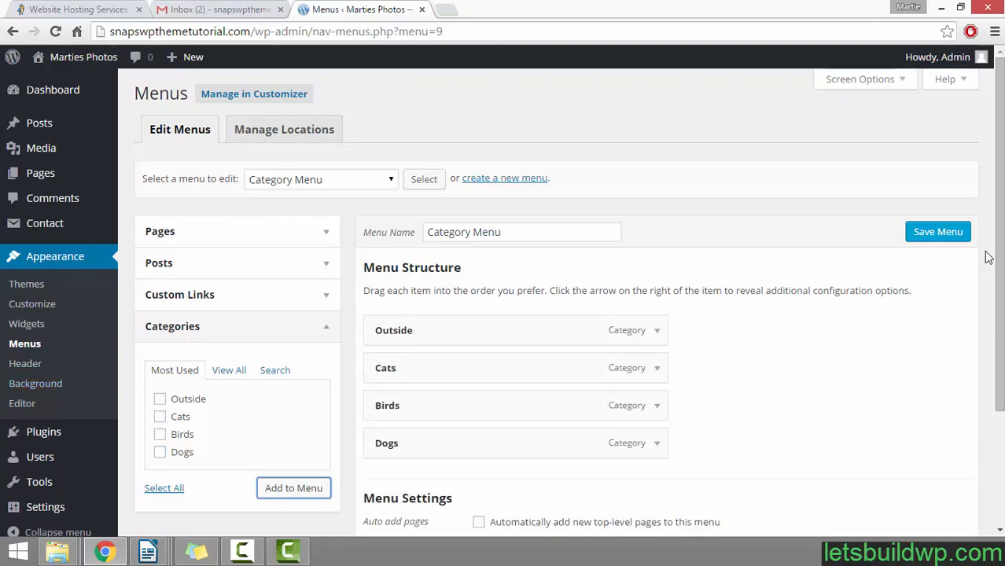
- Reorder the Category Menu items to Outside, Dogs, Birds, Cats and save the menu
left_click(878, 82)
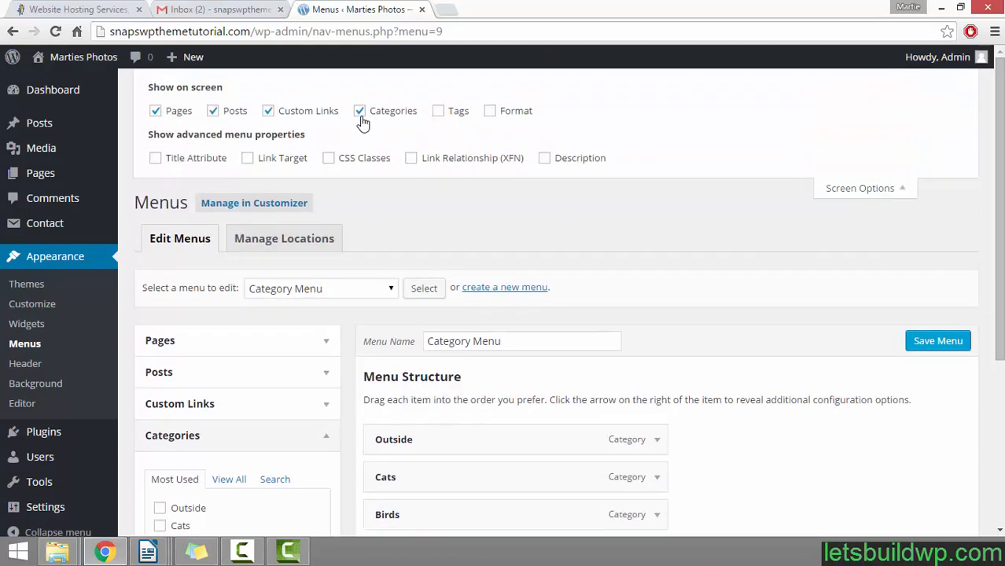
left_click(877, 194)
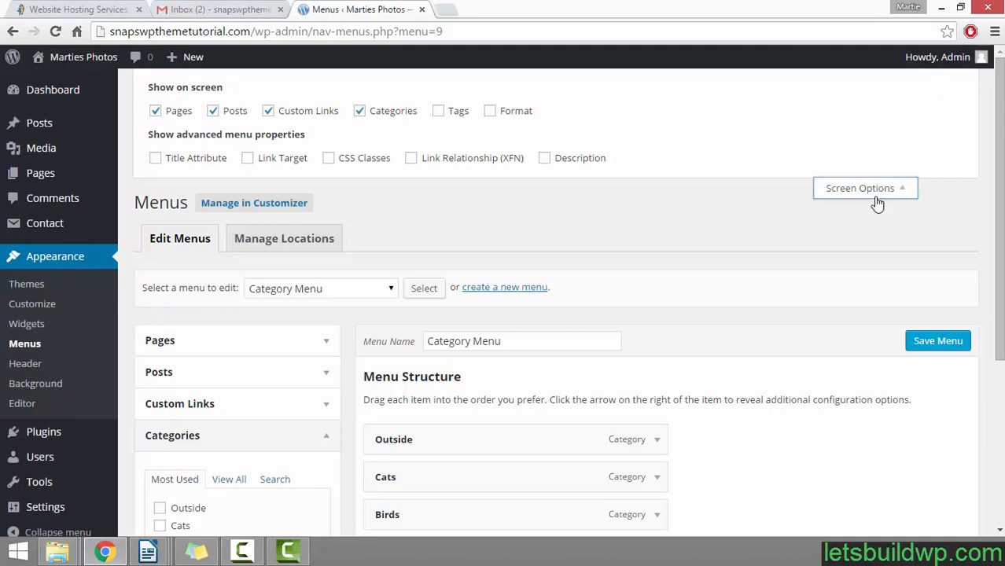
scroll(630, 530, "down", 3)
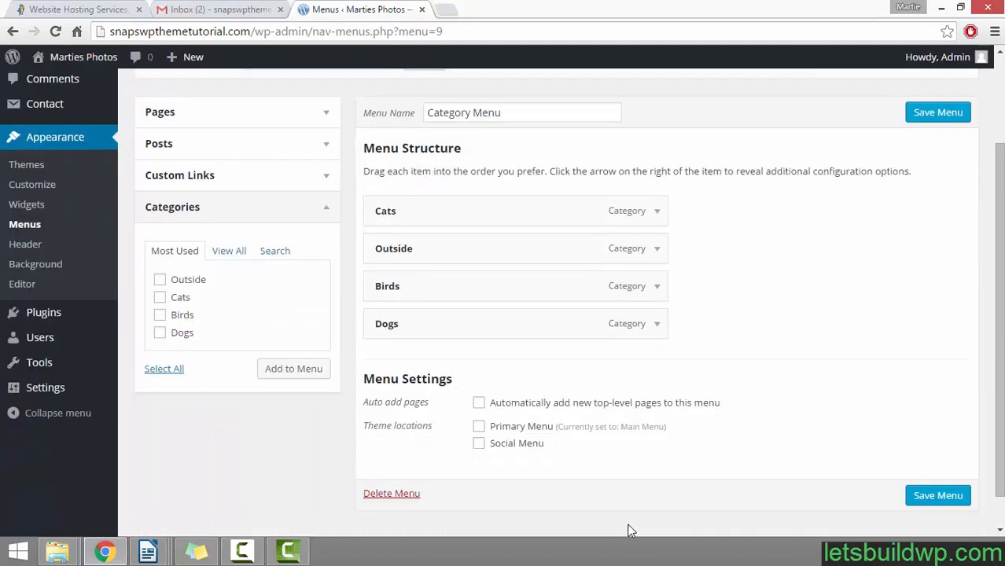
left_click_drag(532, 220, 476, 243)
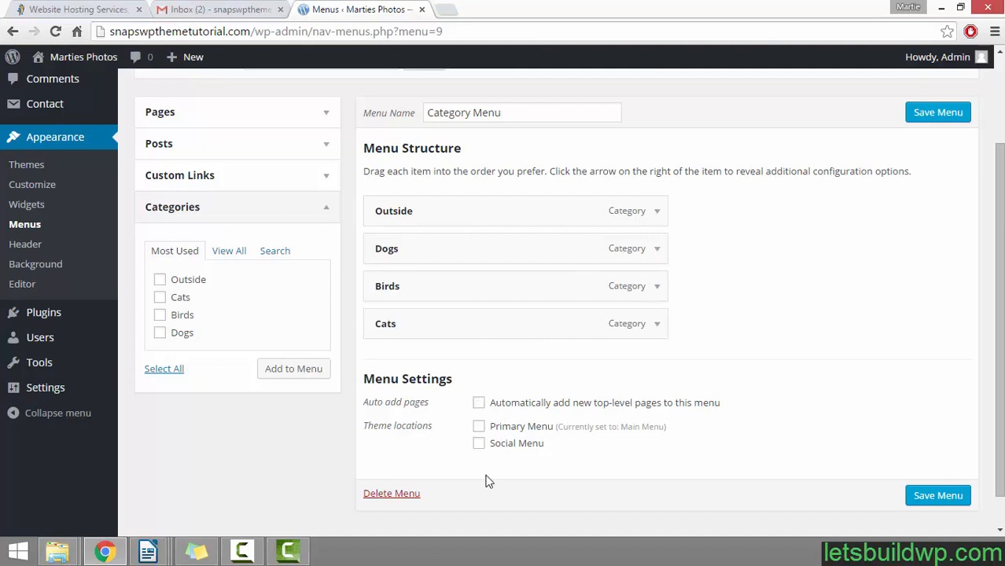
left_click(925, 499)
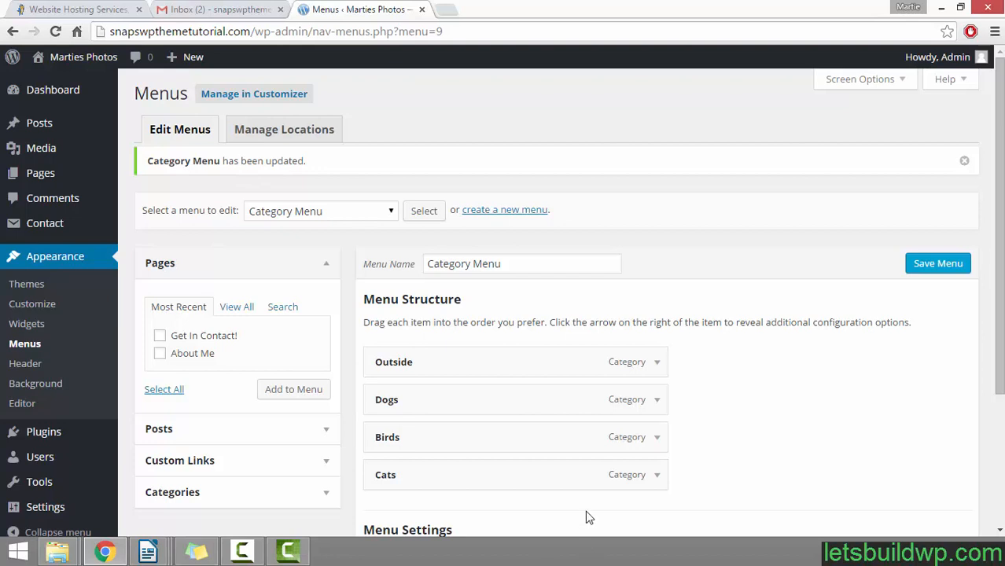
- Change the site's permalink structure to Post name and save the settings
left_click(55, 510)
scroll(94, 338, "down", 2)
mouse_move(94, 339)
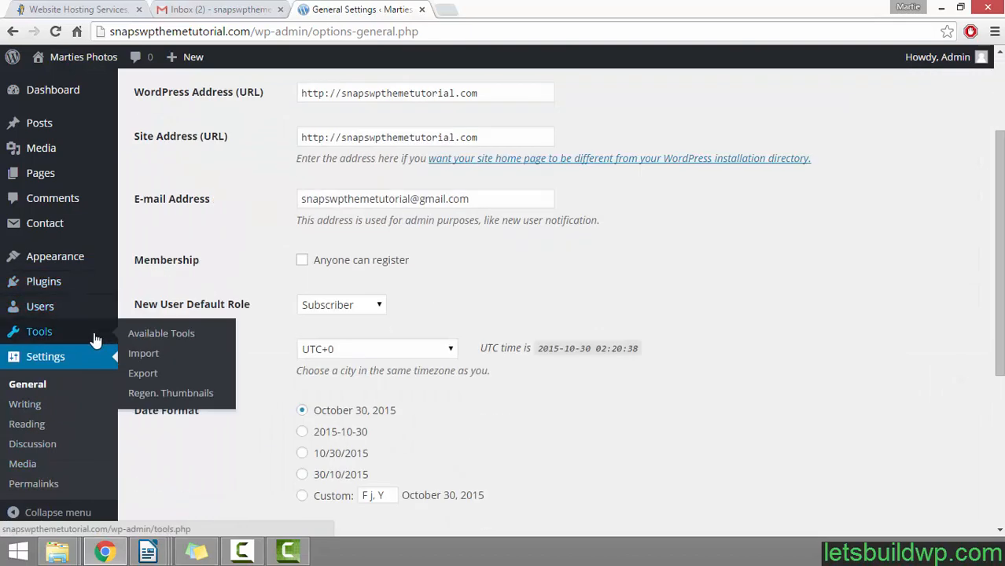
left_click(48, 485)
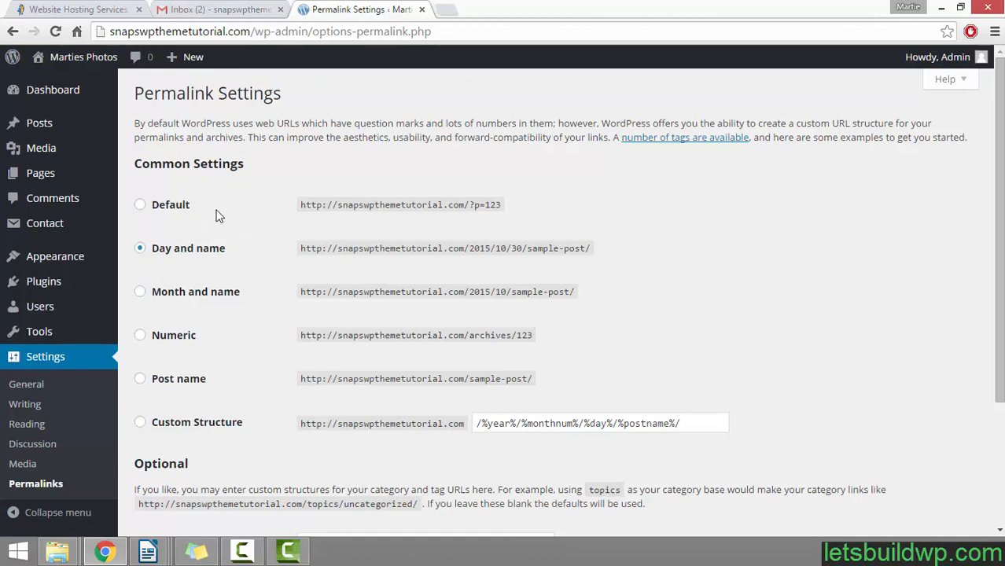
left_click(140, 381)
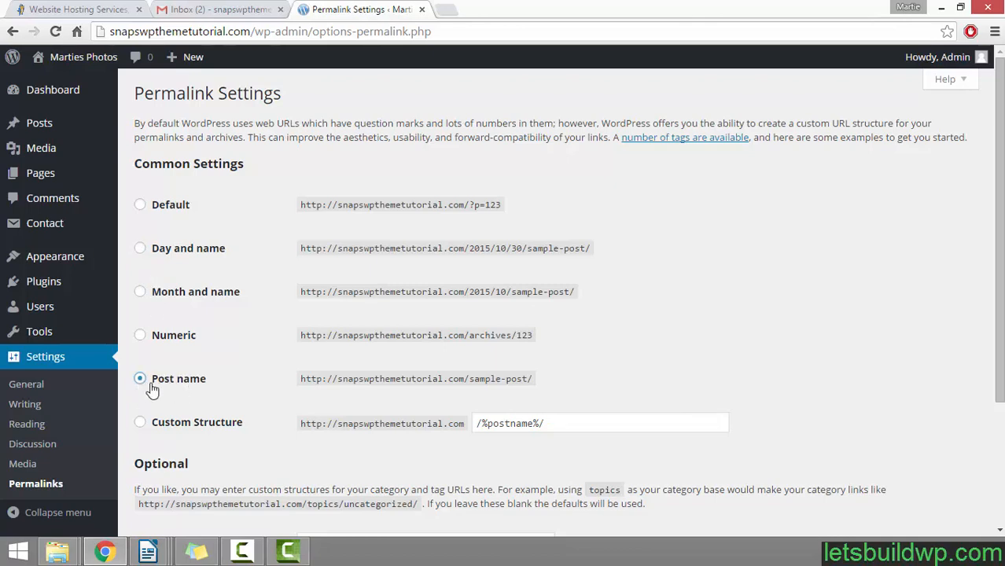
scroll(241, 315, "down", 3)
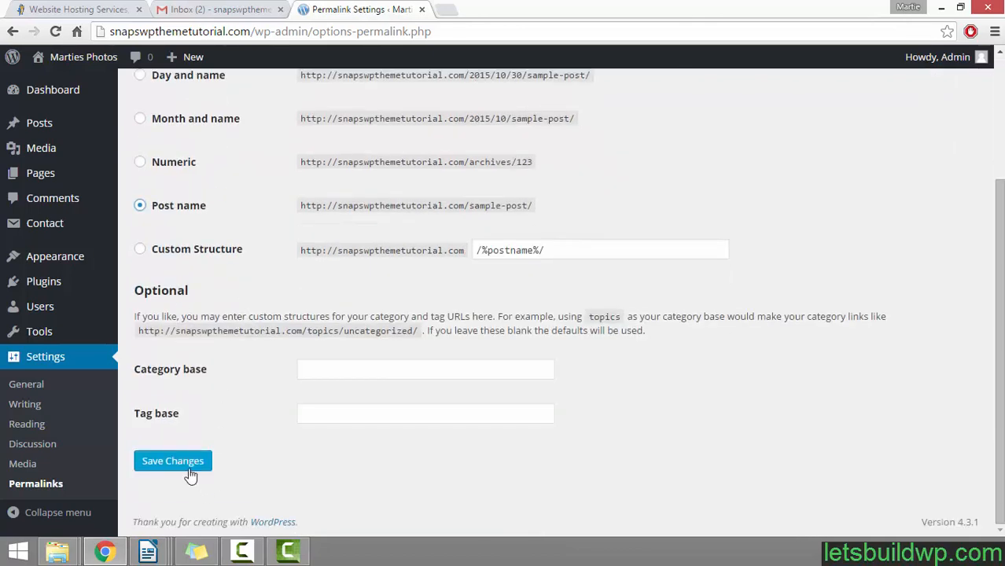
left_click(189, 469)
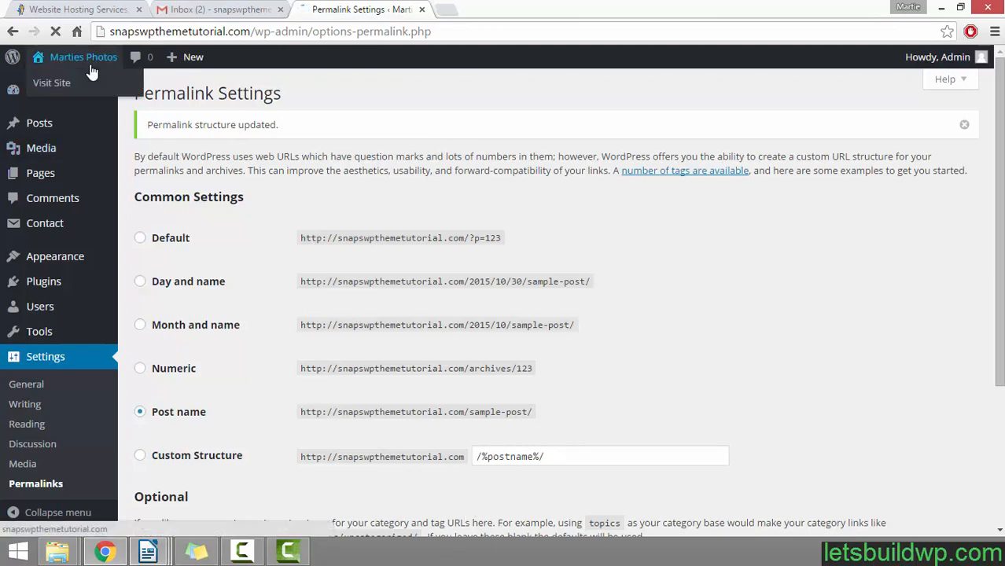
- Visit the live site and examine the footer widgets, from the search box and recent posts down to the categories and meta links
left_click(90, 87)
scroll(54, 391, "down", 10)
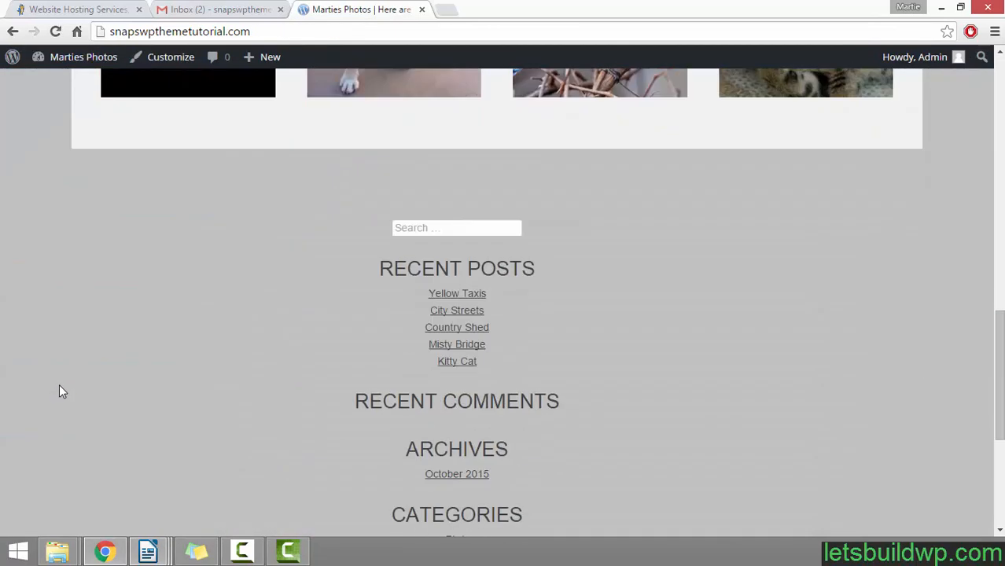
scroll(724, 375, "down", 3)
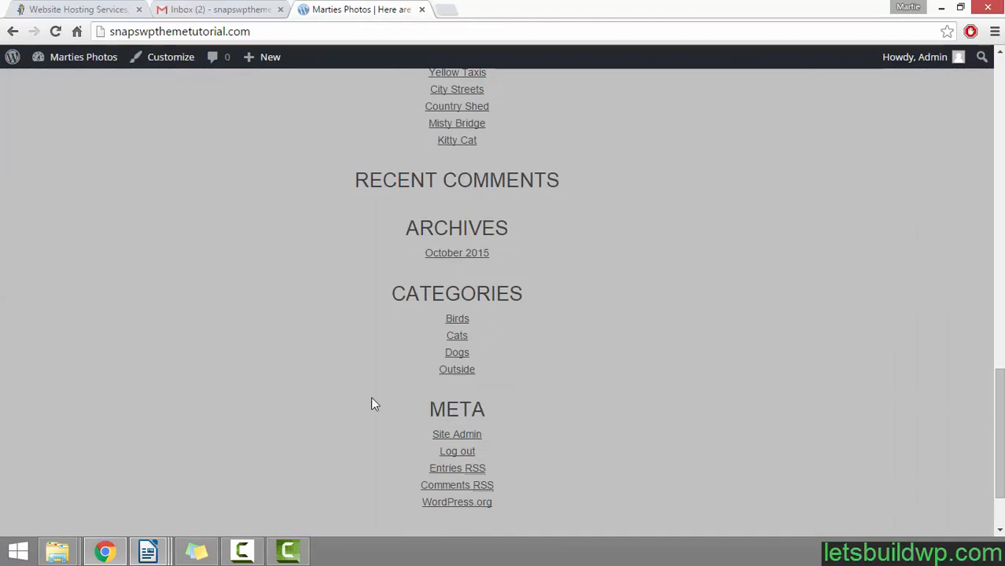
scroll(337, 376, "up", 2)
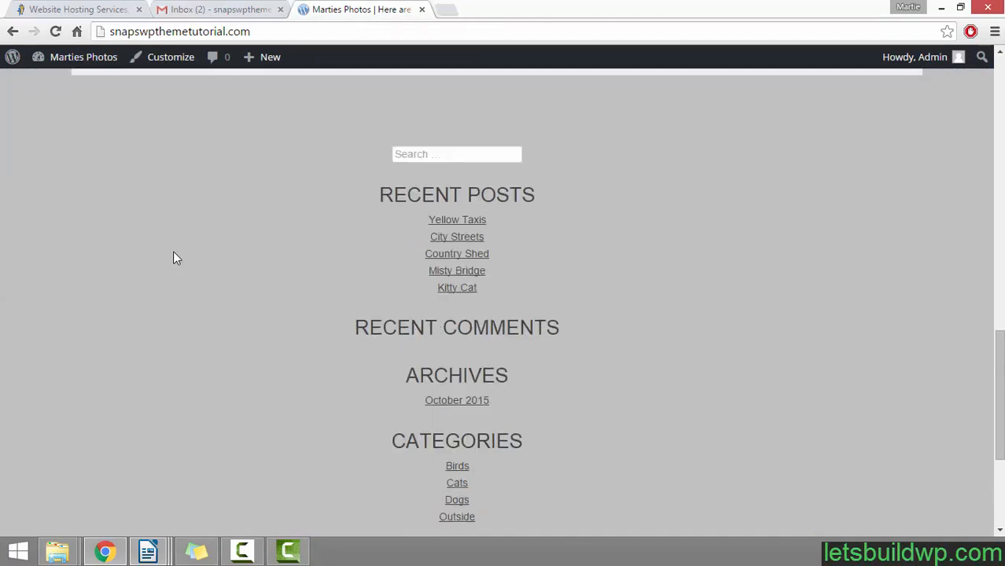
scroll(177, 258, "down", 1)
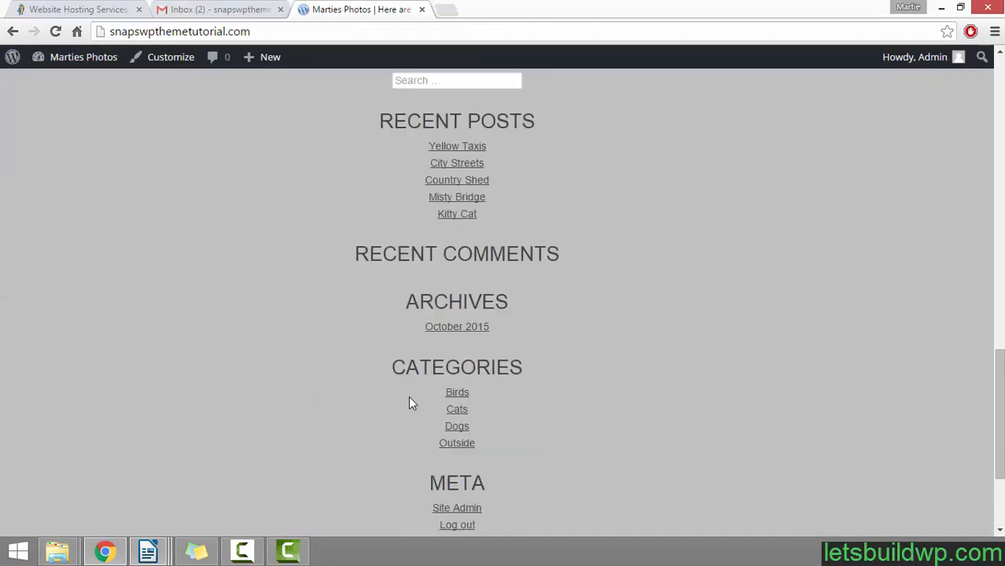
mouse_move(450, 447)
scroll(252, 289, "down", 3)
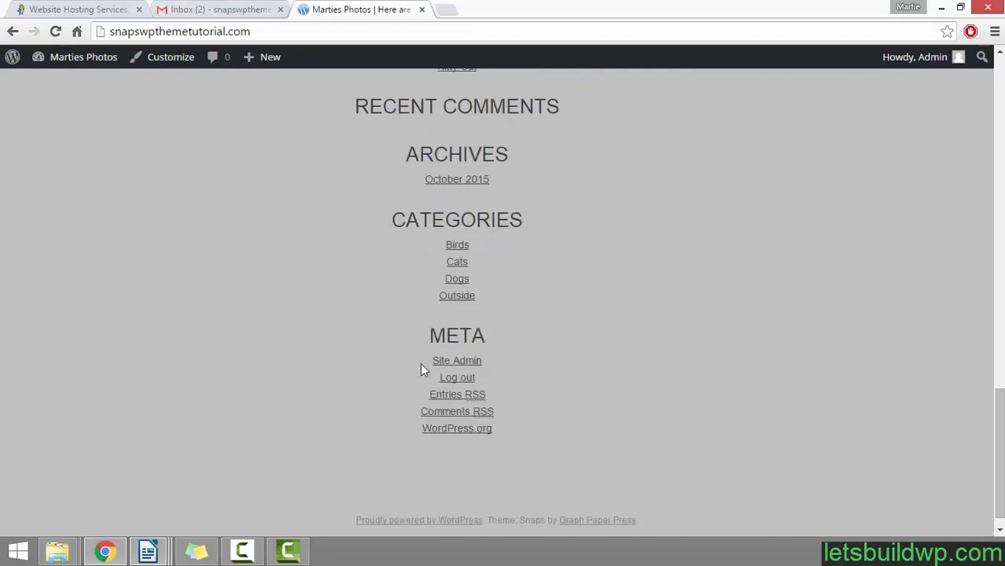
scroll(234, 317, "up", 3)
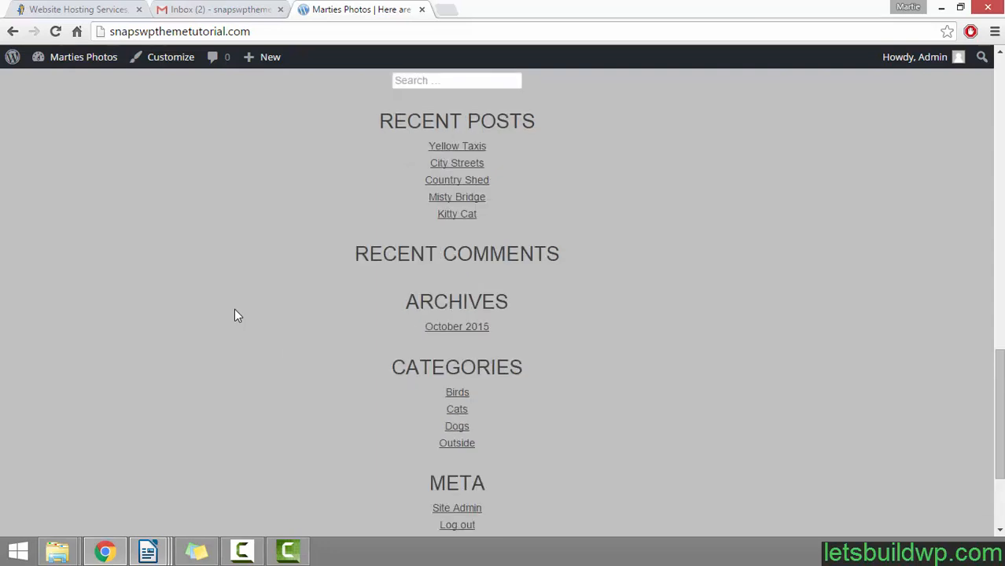
- Return to the site's admin area and open the Widgets management page
left_click(89, 67)
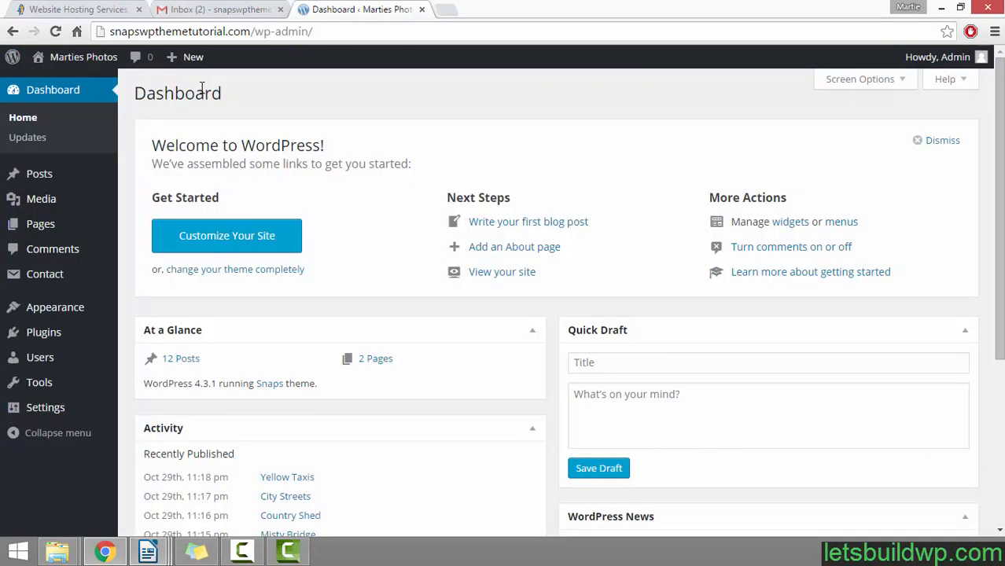
left_click(56, 307)
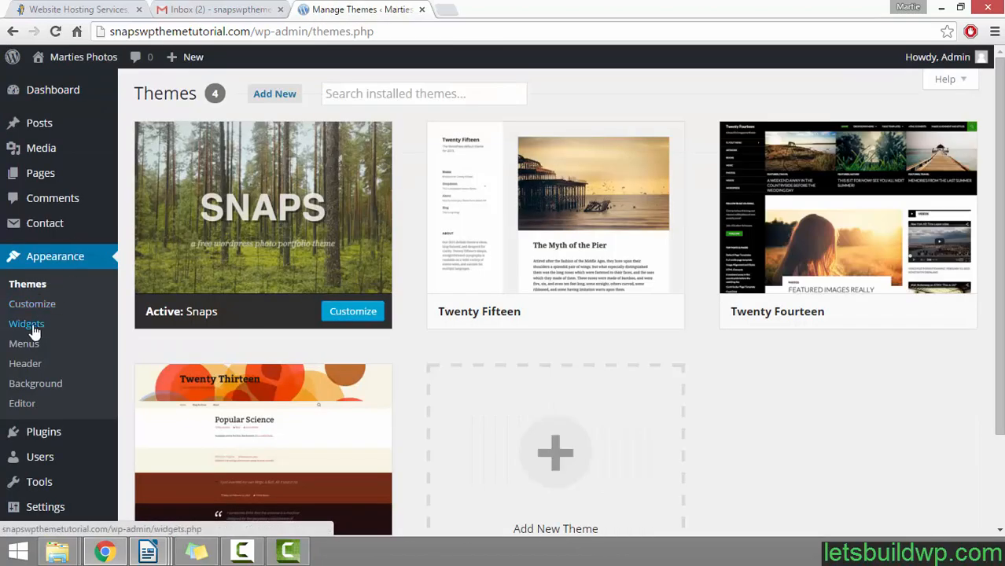
left_click(34, 331)
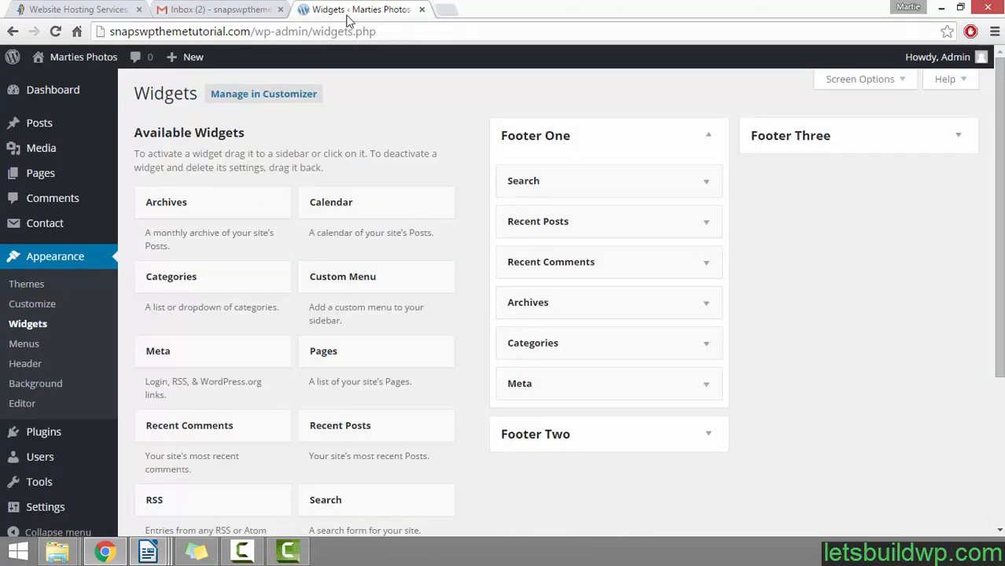
- Duplicate the Widgets browser tab, load the live site in the copy and review its footer widgets for comparison
right_click(349, 20)
left_click(367, 70)
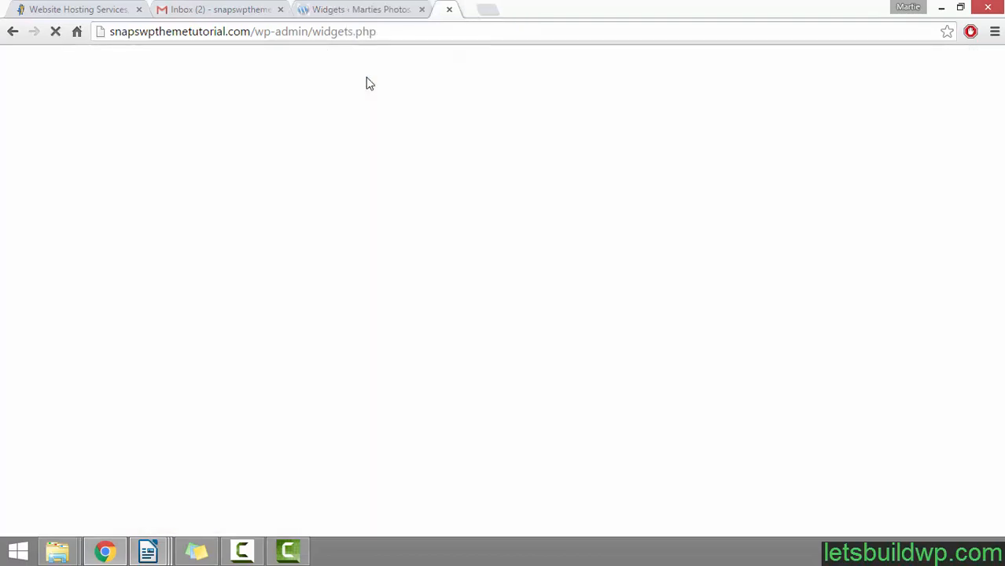
left_click(71, 59)
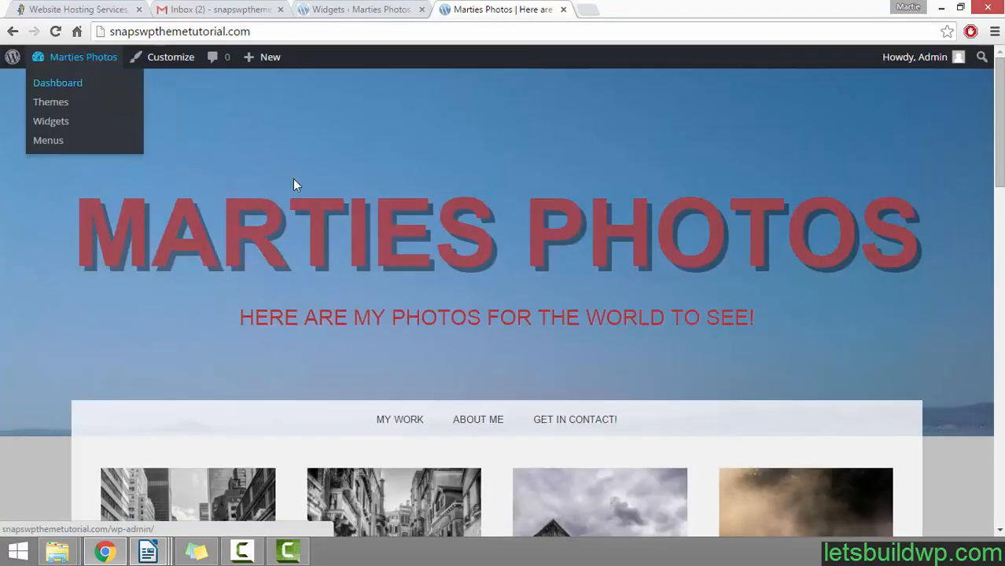
scroll(230, 302, "down", 15)
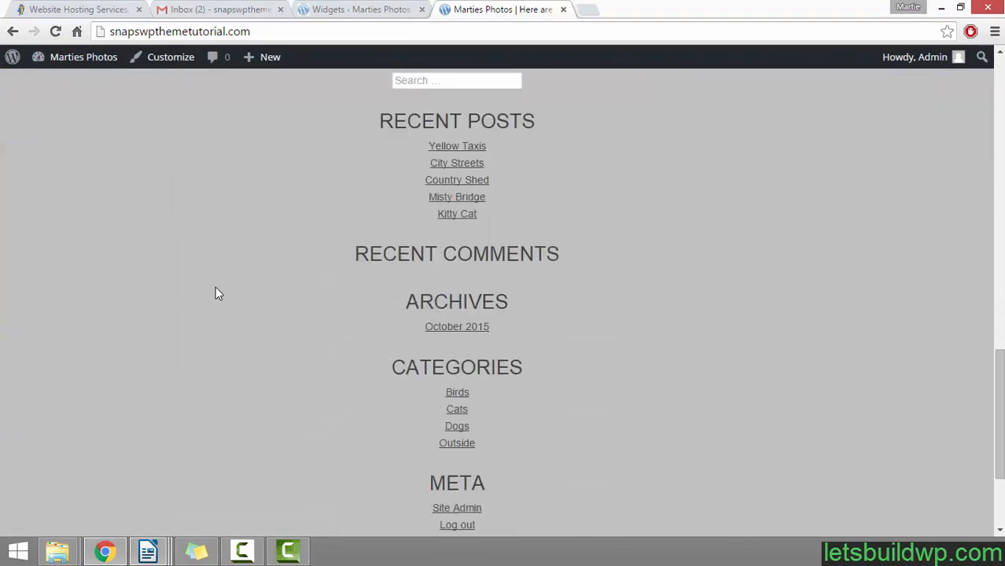
scroll(213, 290, "up", 1)
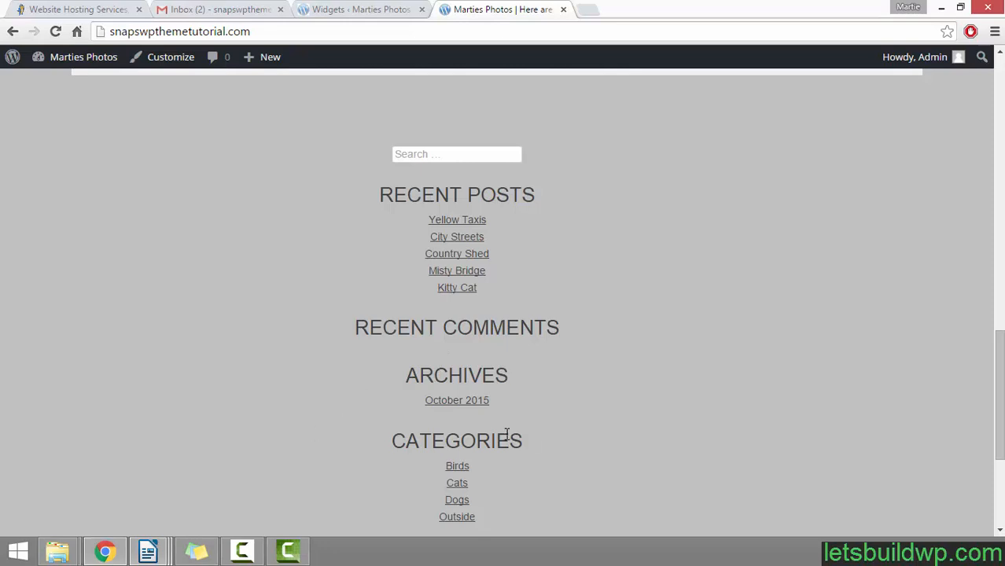
- On the Widgets page, move the Search widget below Recent Comments in Footer One and inspect the Recent Posts widget's settings
left_click(360, 10)
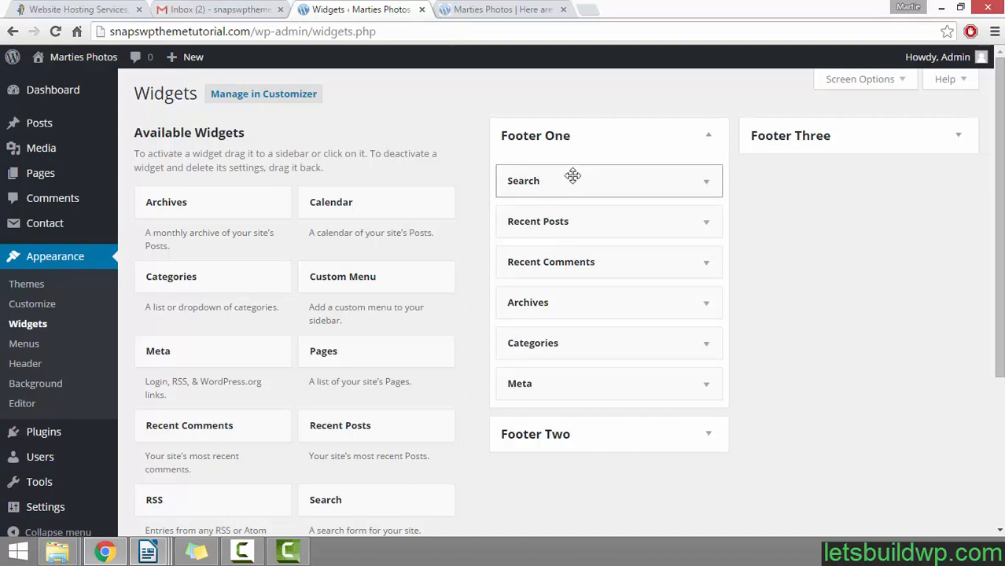
left_click_drag(570, 179, 570, 258)
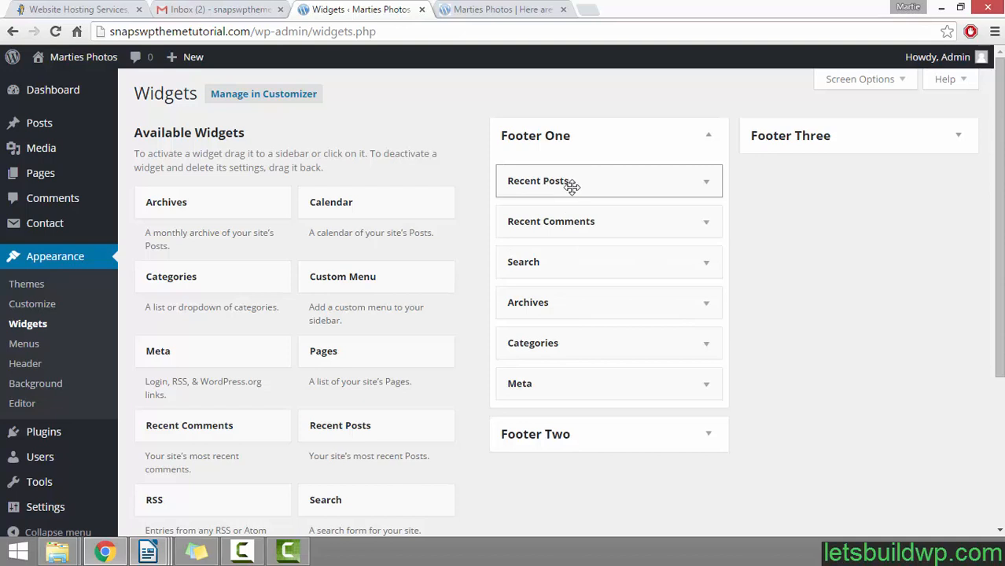
left_click(633, 185)
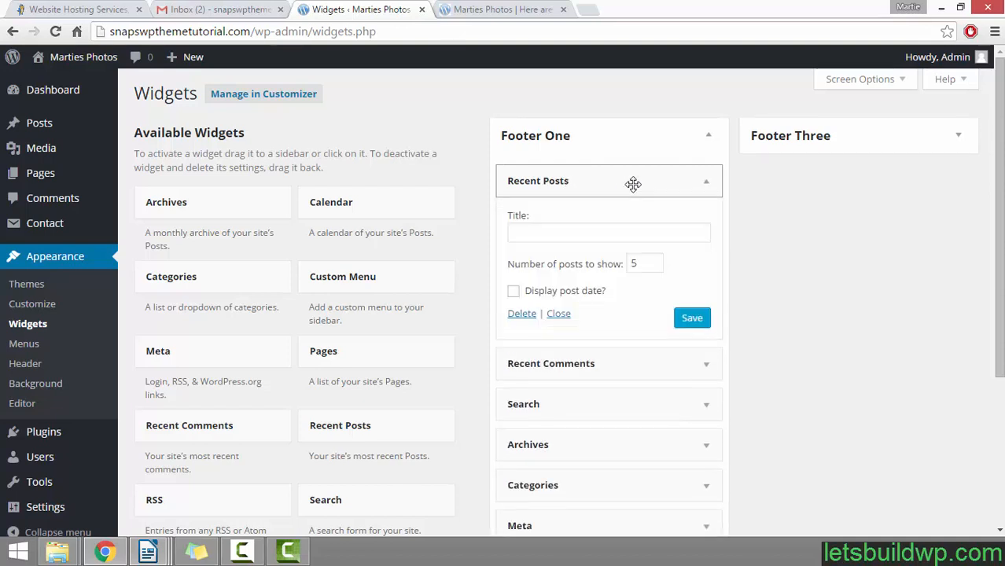
left_click(590, 235)
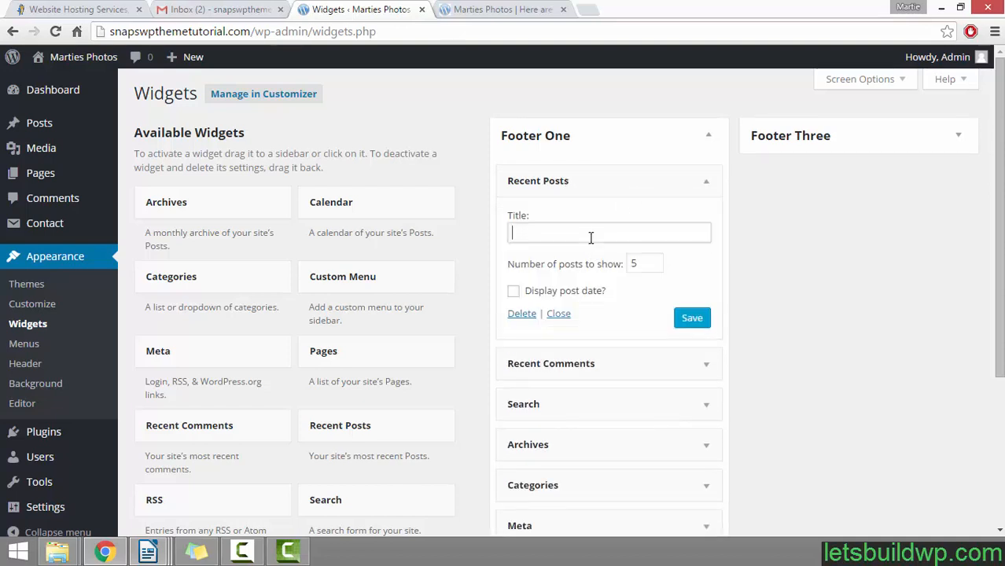
left_click(706, 186)
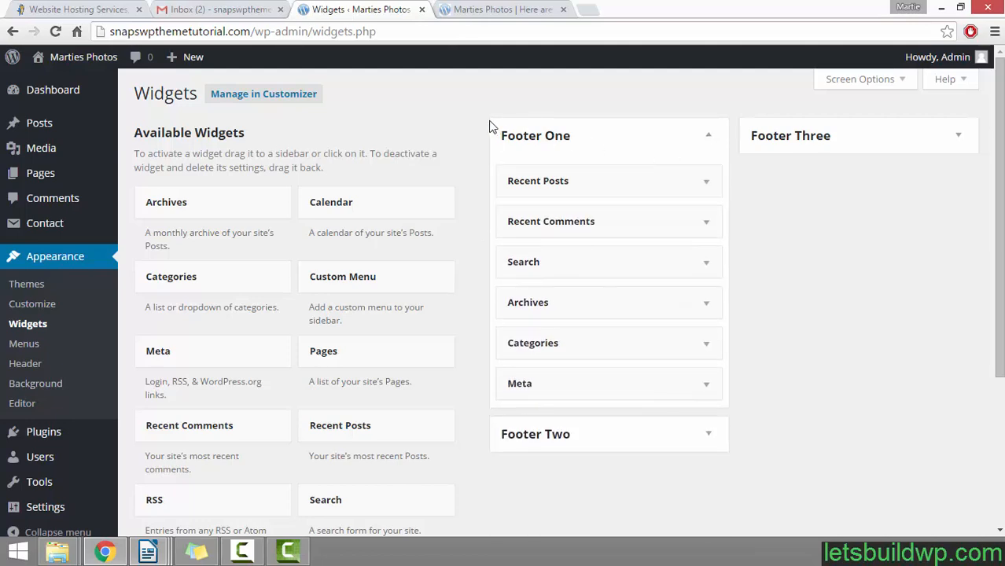
- Delete the Meta, Archives and Search widgets from Footer One
scroll(458, 112, "down", 1)
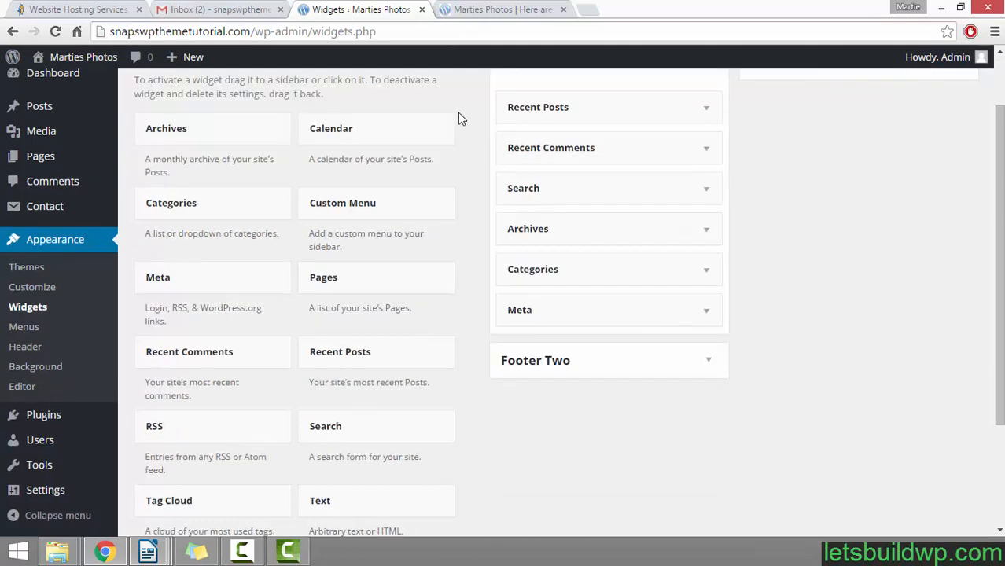
scroll(490, 305, "up", 1)
left_click(707, 384)
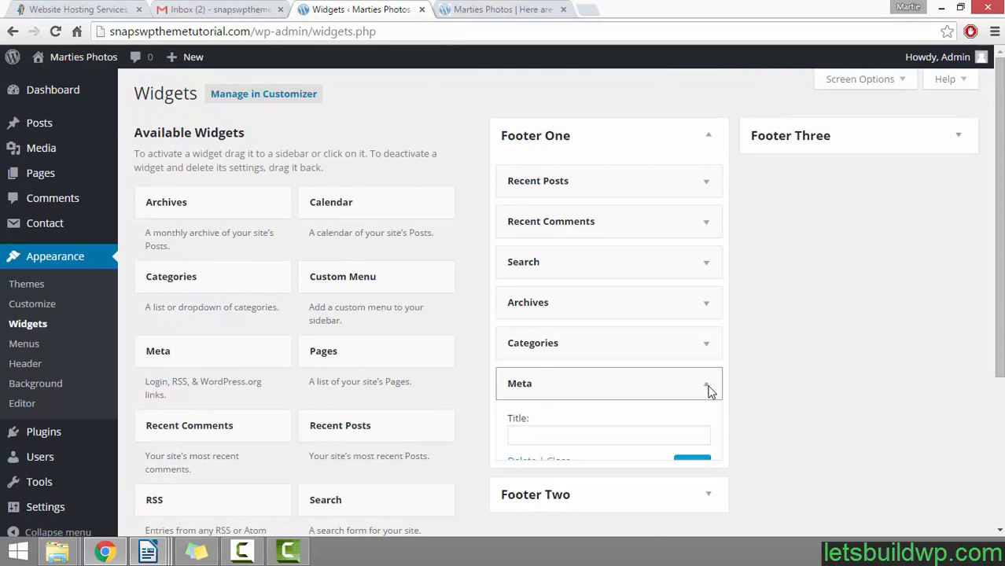
scroll(708, 383, "down", 1)
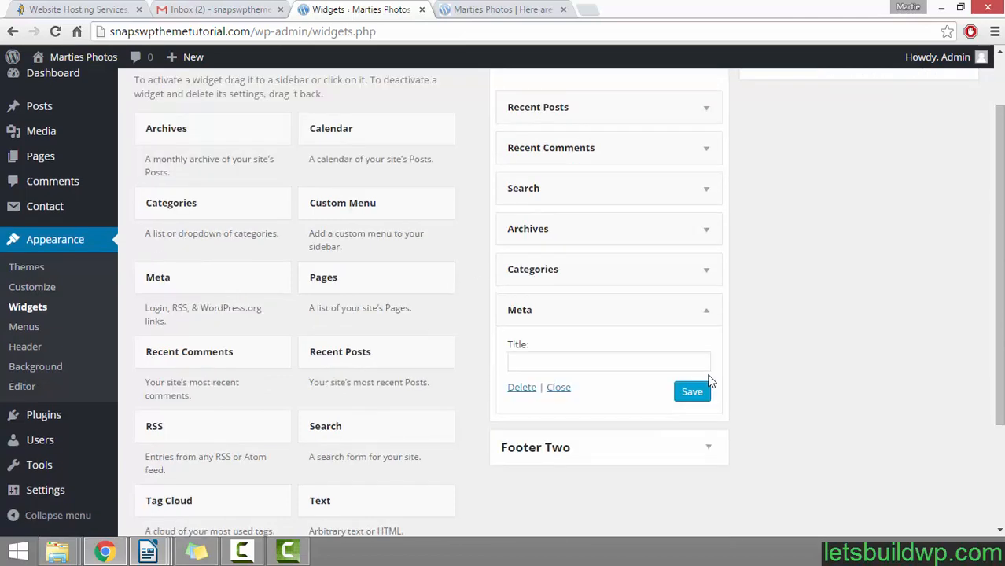
left_click(519, 389)
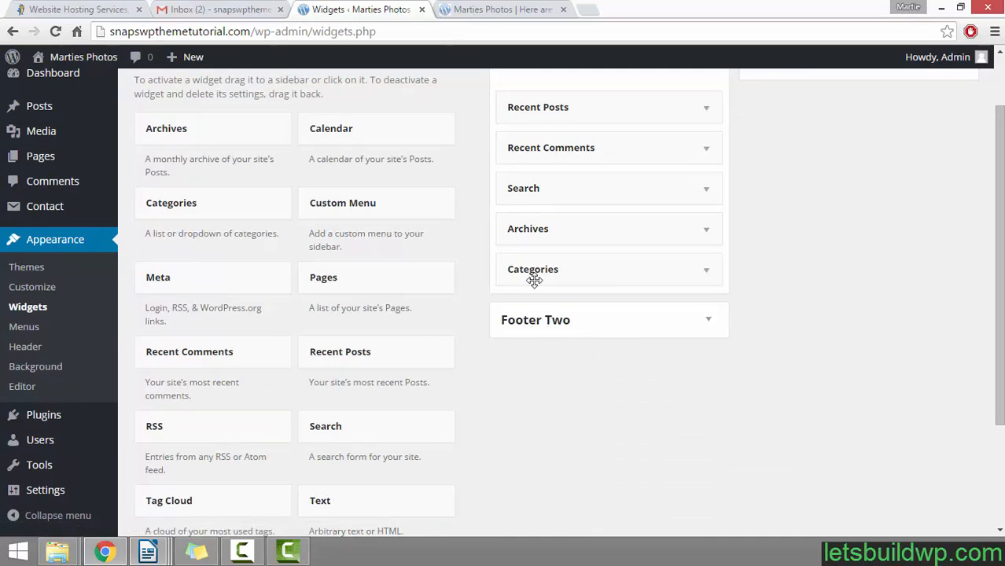
left_click(707, 233)
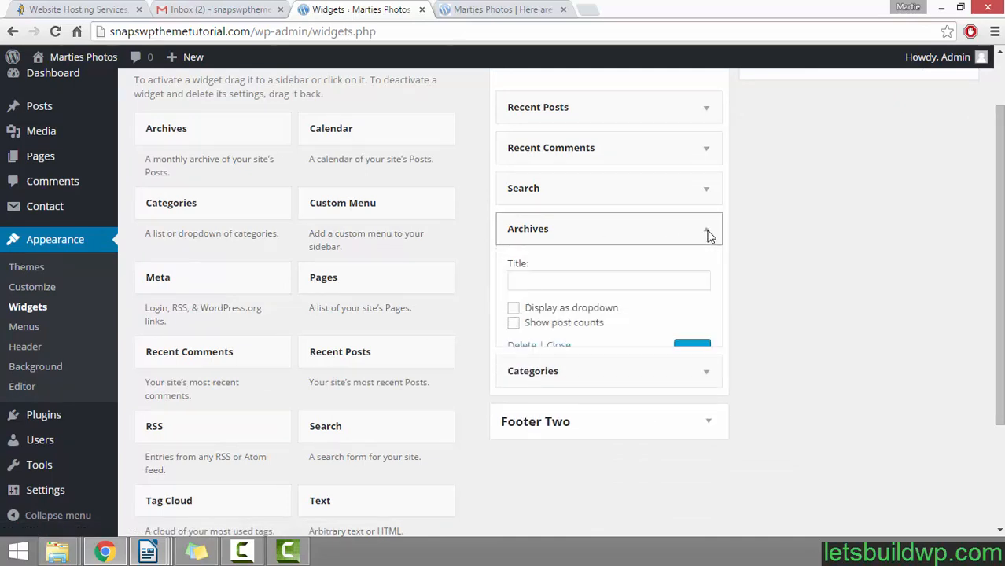
left_click(521, 350)
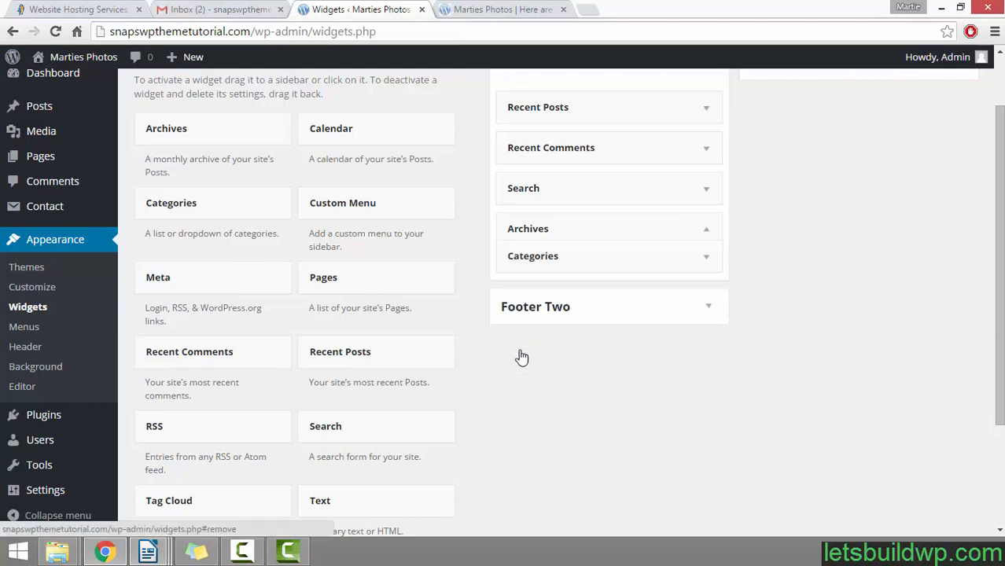
left_click(707, 194)
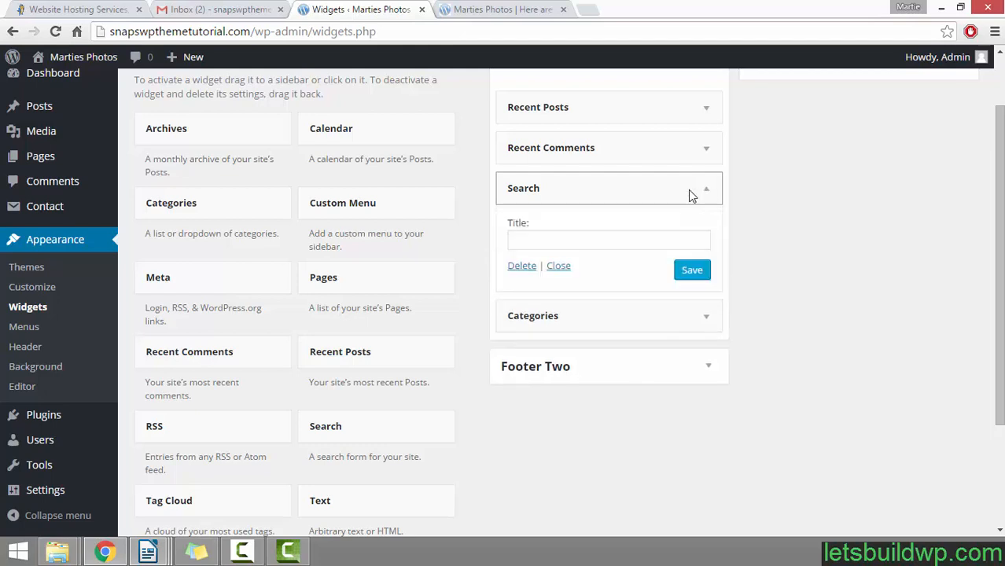
left_click(521, 268)
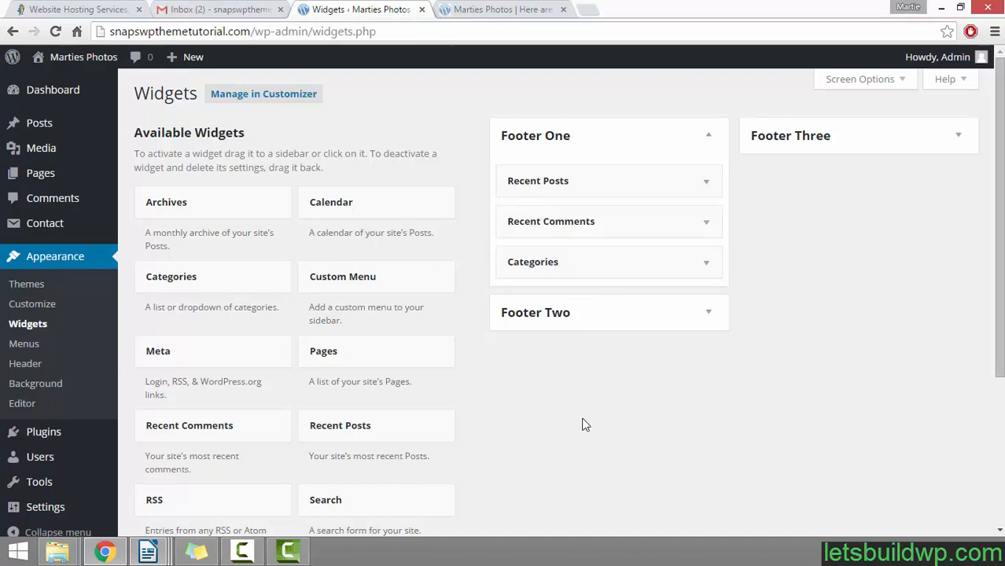
- Move the Categories widget above Recent Posts in Footer One and check the footer on the live site
left_click_drag(597, 272, 588, 178)
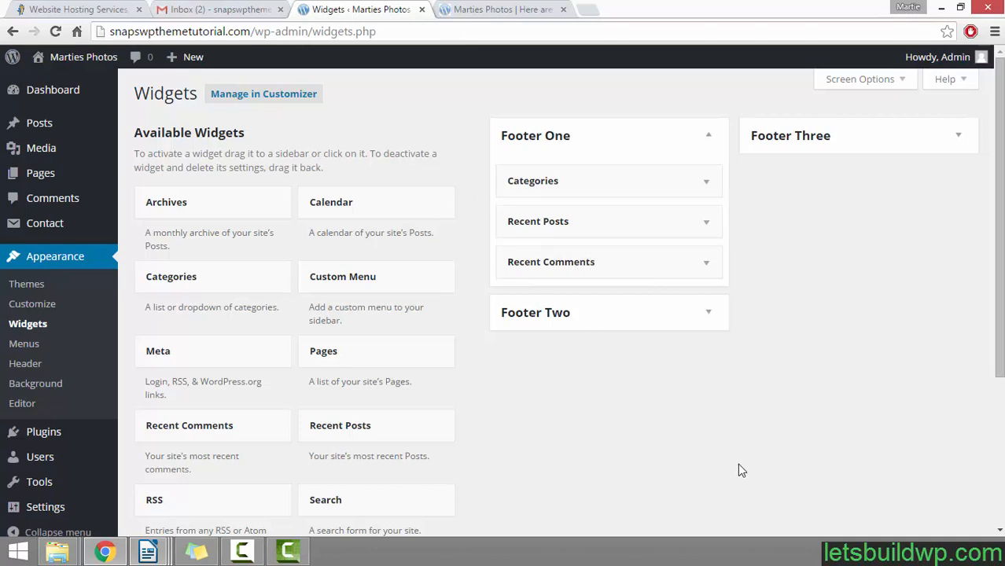
left_click(72, 63)
scroll(18, 247, "down", 7)
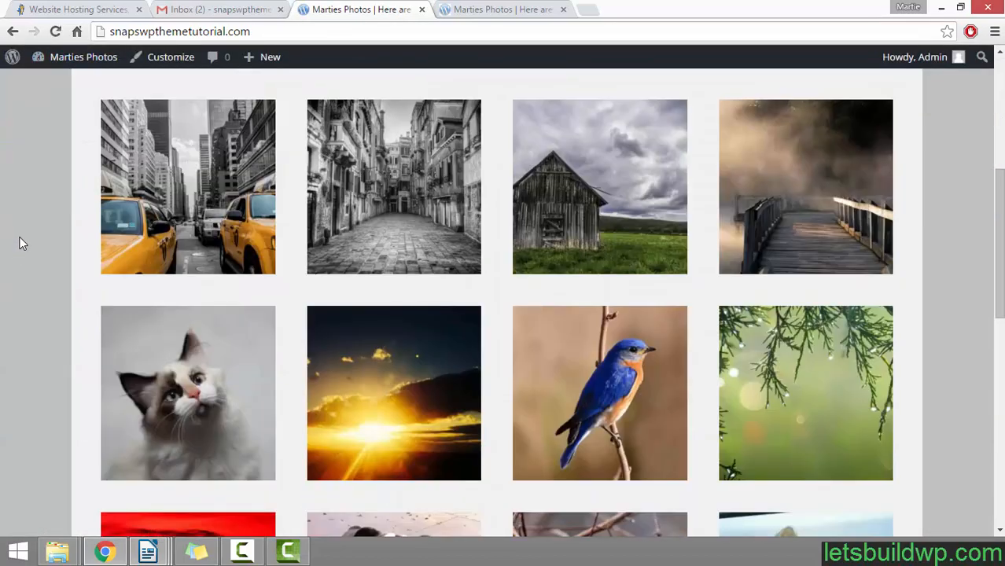
scroll(20, 236, "down", 4)
scroll(20, 236, "down", 1)
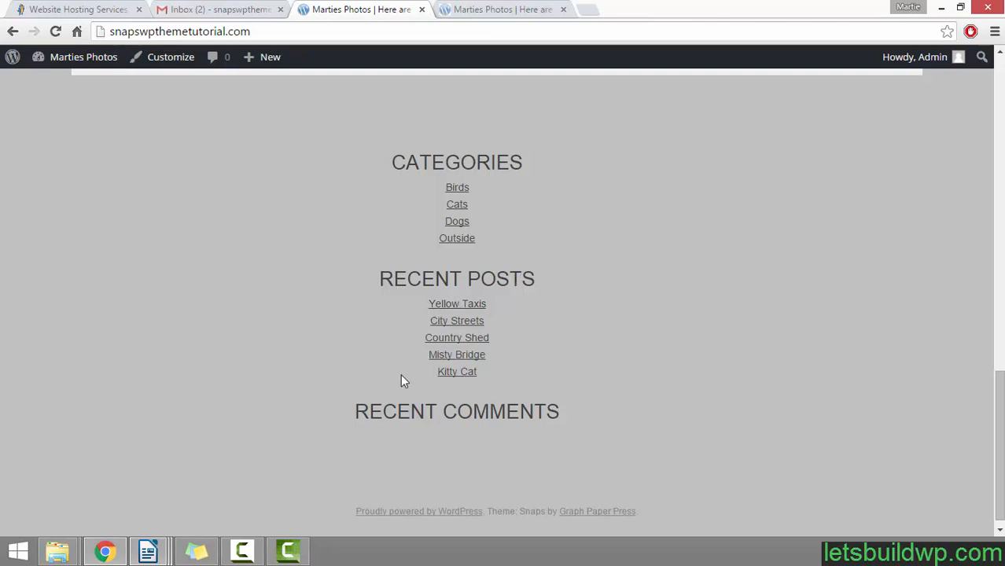
- Return to the Widgets page and set Footer One's Recent Posts widget to show 7 posts, leaving the post date hidden
left_click(71, 61)
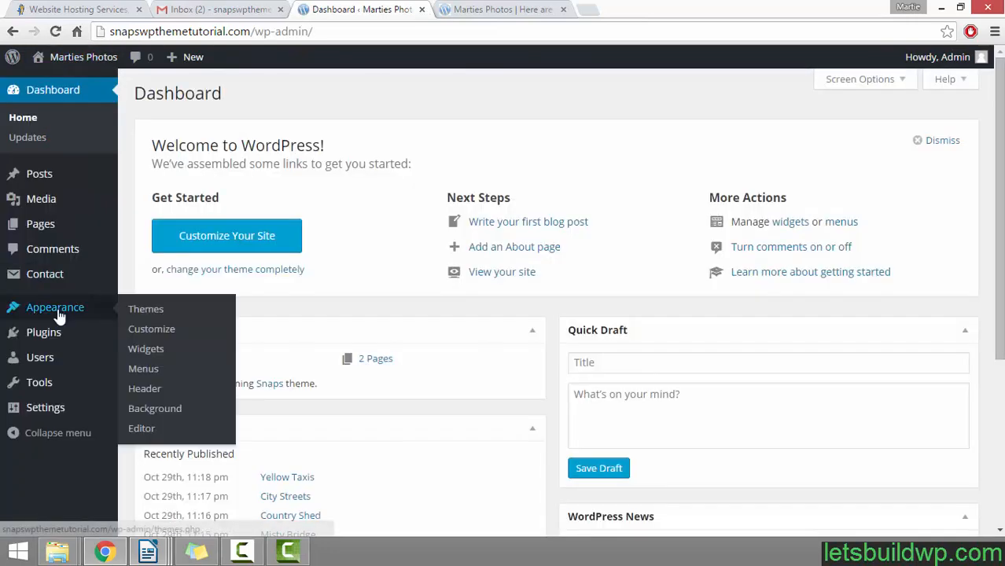
left_click(57, 308)
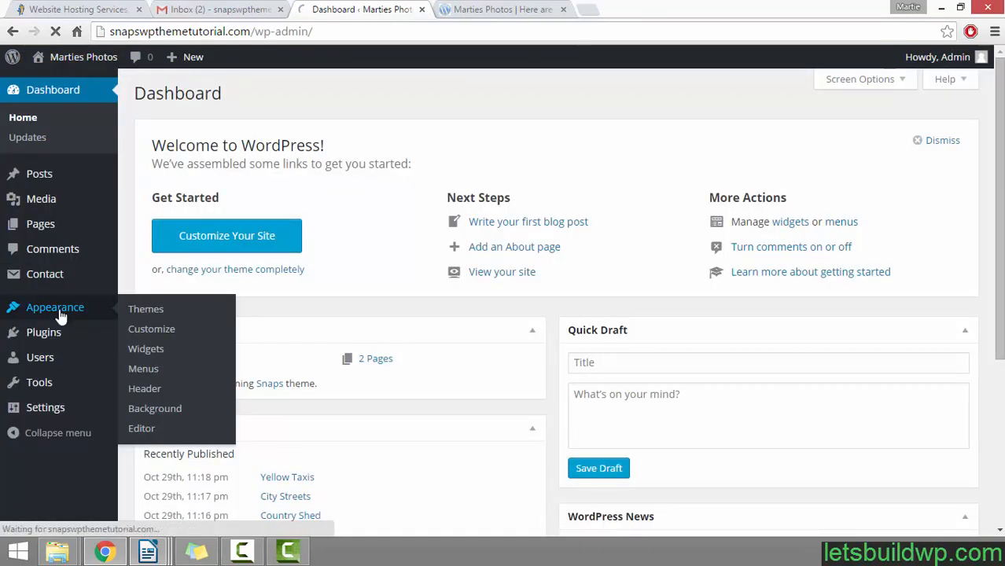
left_click(28, 324)
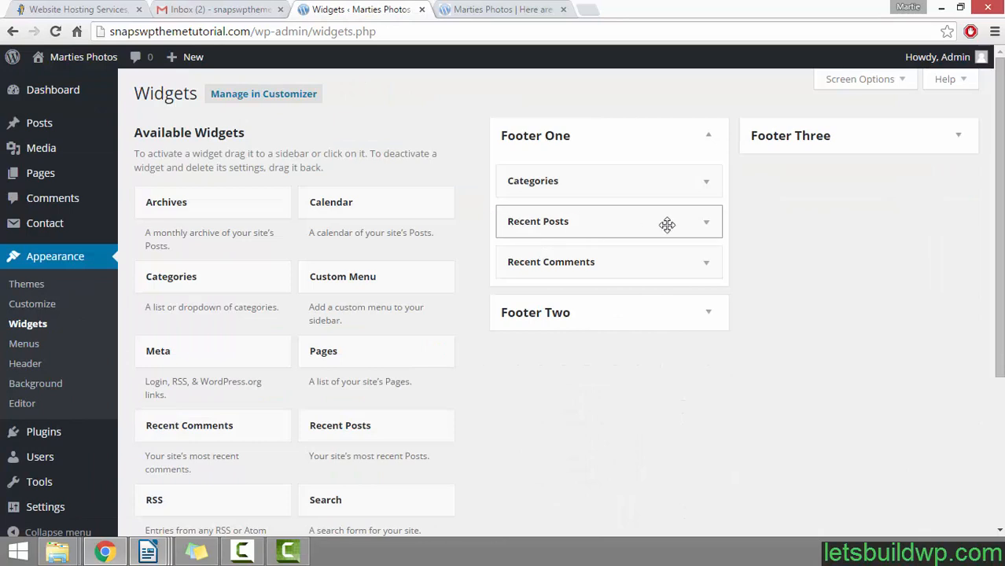
left_click(708, 223)
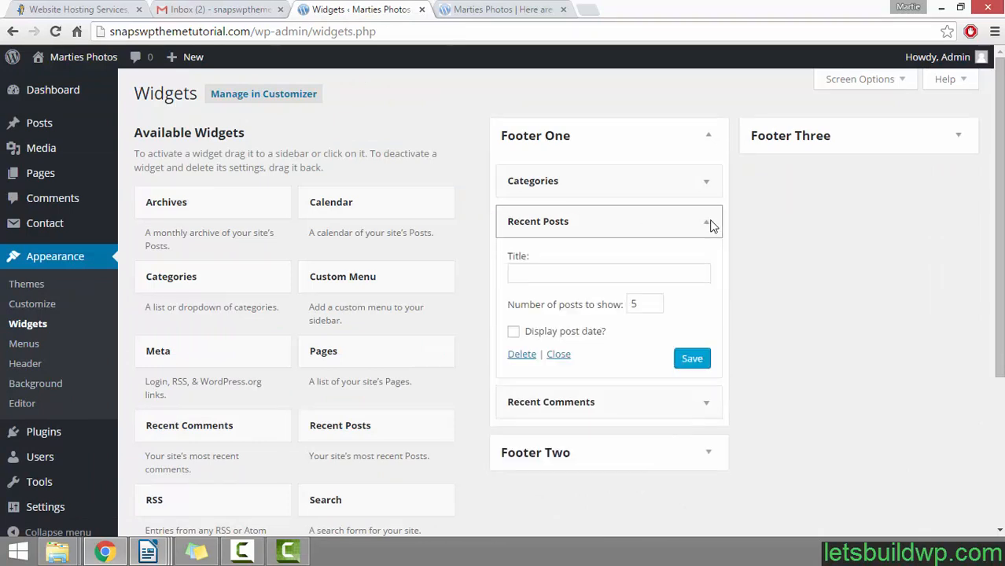
left_click(638, 303)
double_click(638, 304)
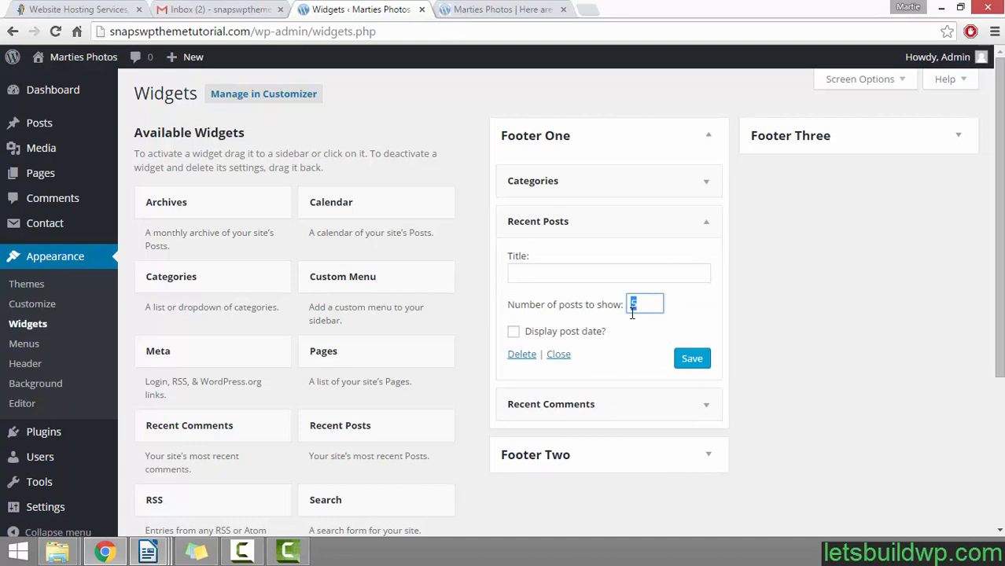
type("7")
left_click(514, 334)
left_click(514, 337)
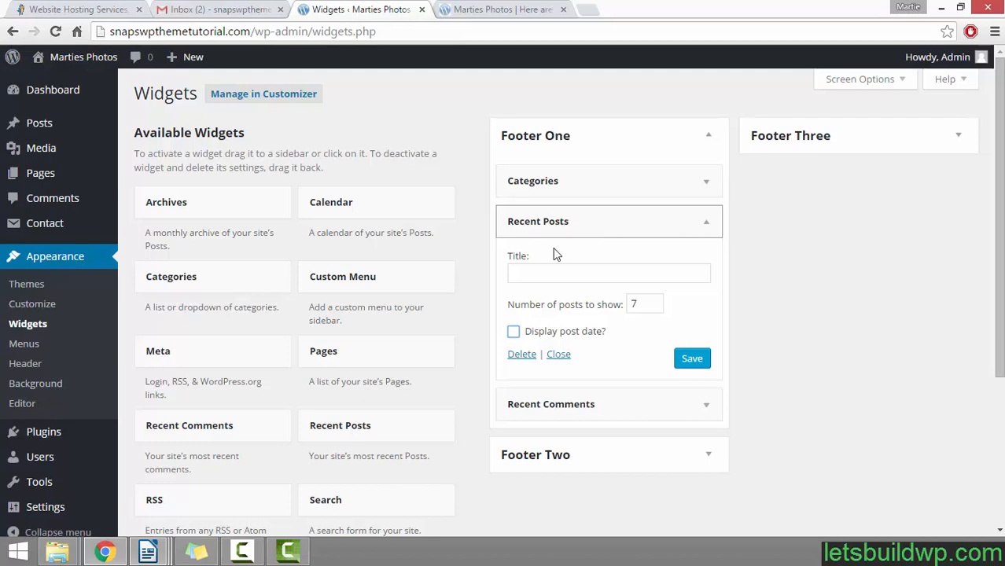
- Title the Recent Posts widget "My Recent Images" and save its settings
left_click(556, 273)
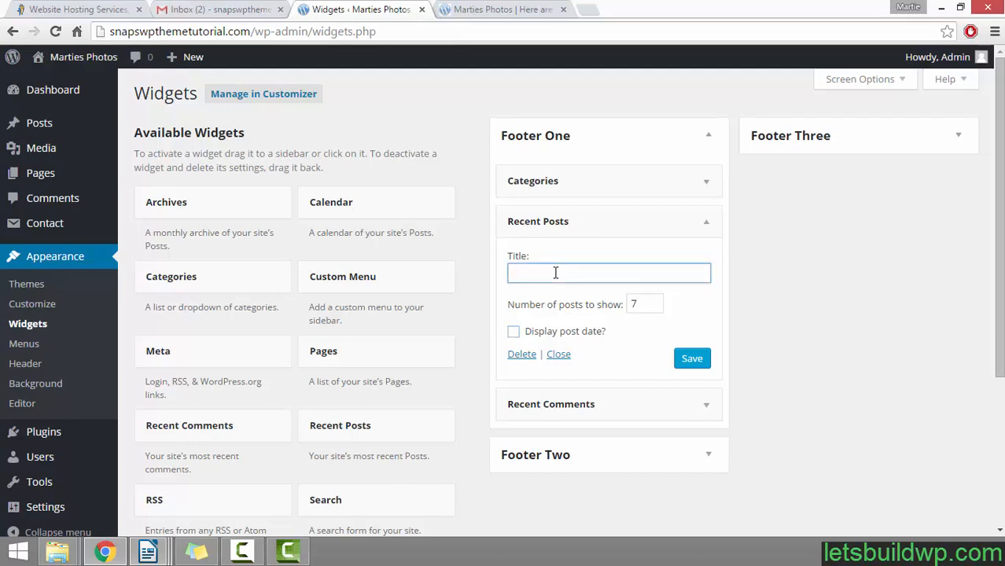
type("My Recent Images")
left_click(700, 362)
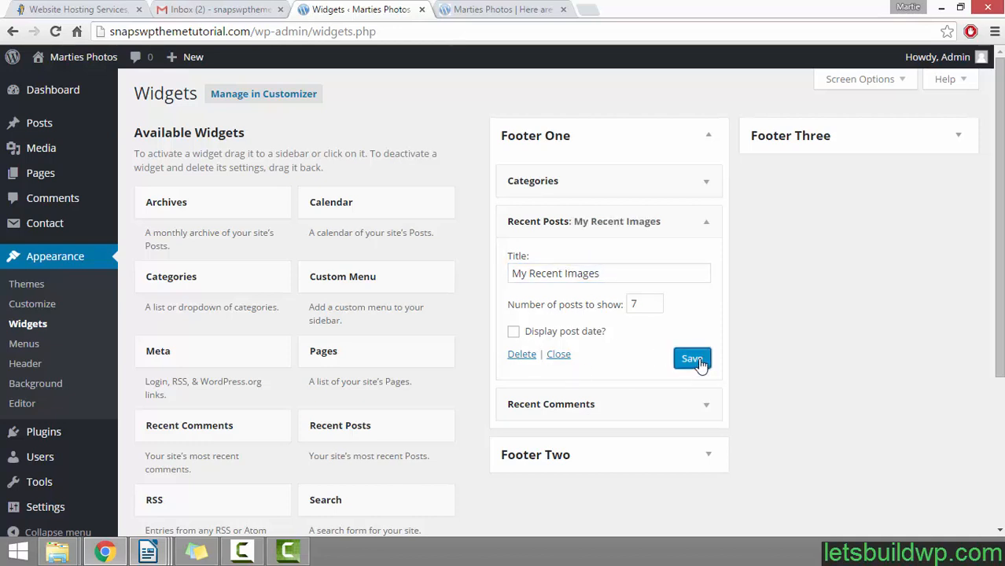
- Visit the live site and review the footer widgets, photo grid and header on the home page
left_click(84, 58)
scroll(126, 161, "down", 15)
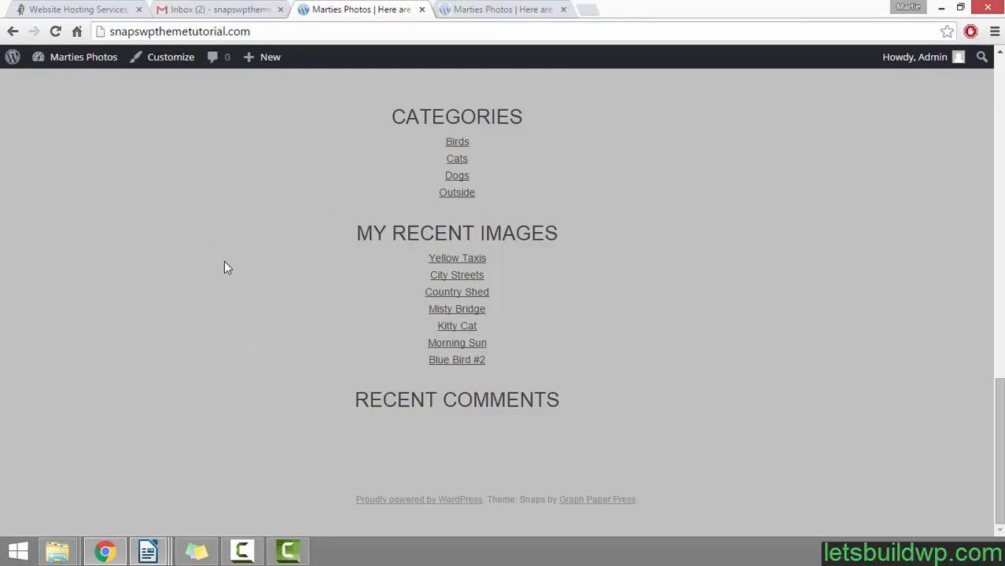
scroll(221, 268, "up", 15)
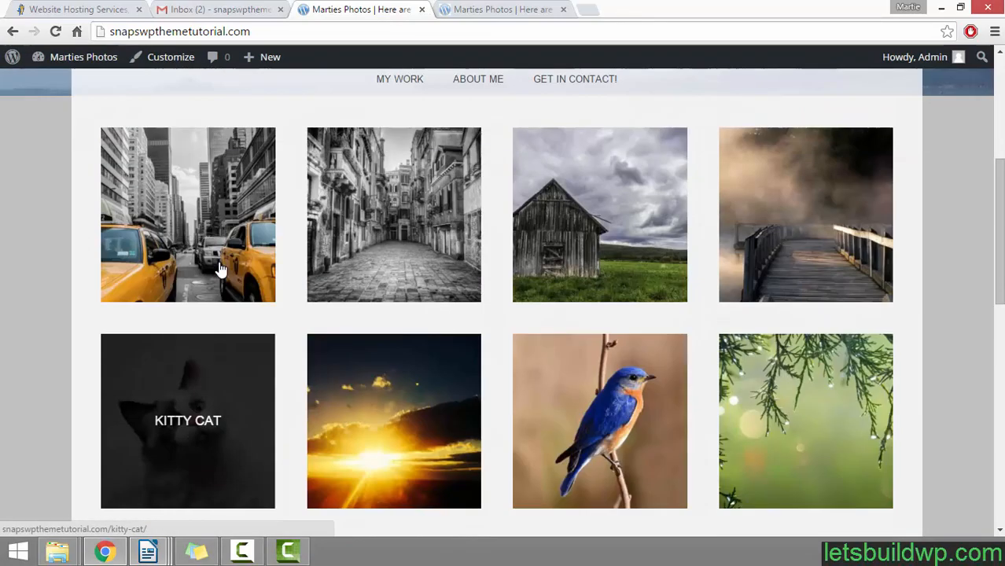
scroll(221, 268, "up", 5)
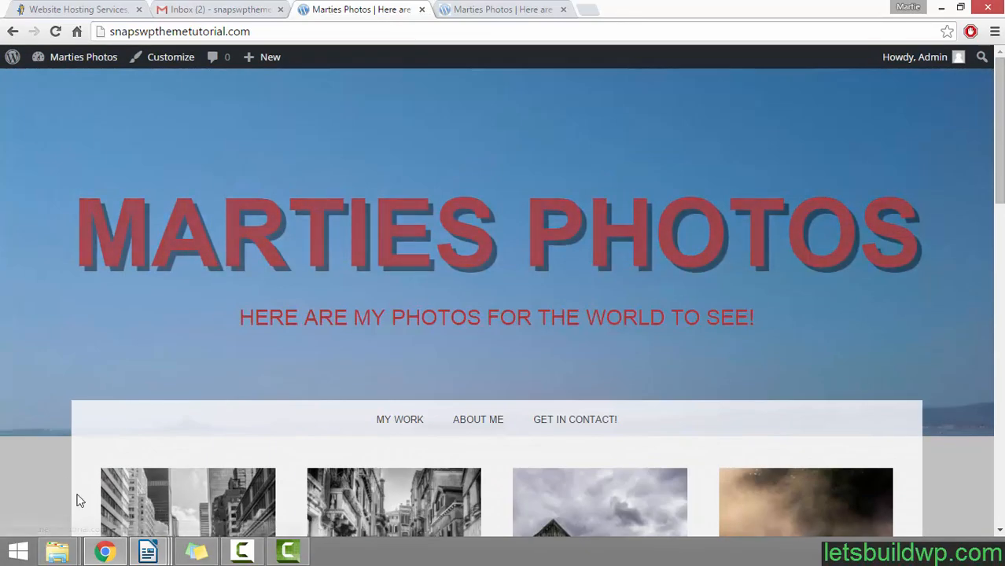
scroll(21, 449, "down", 2)
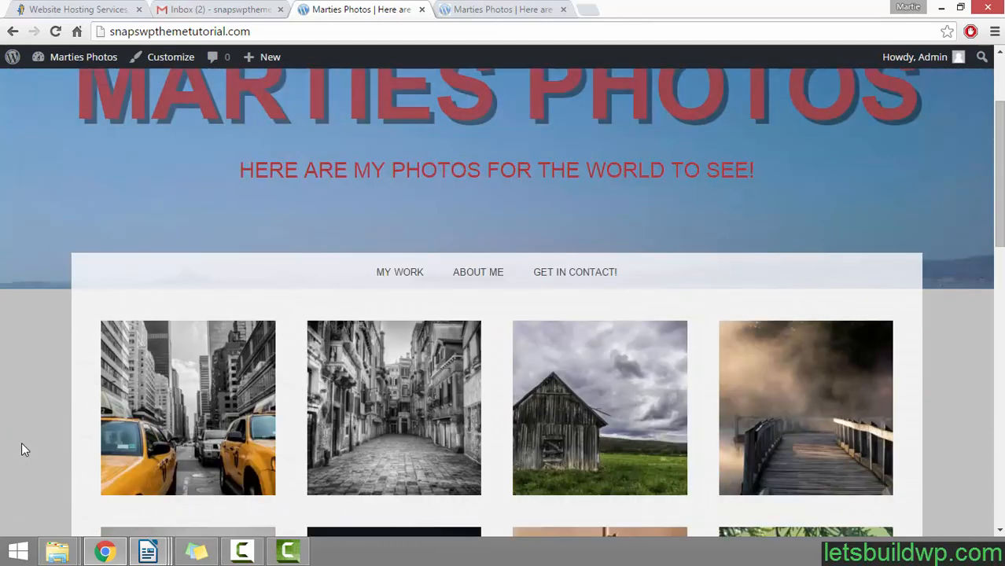
scroll(21, 450, "up", 1)
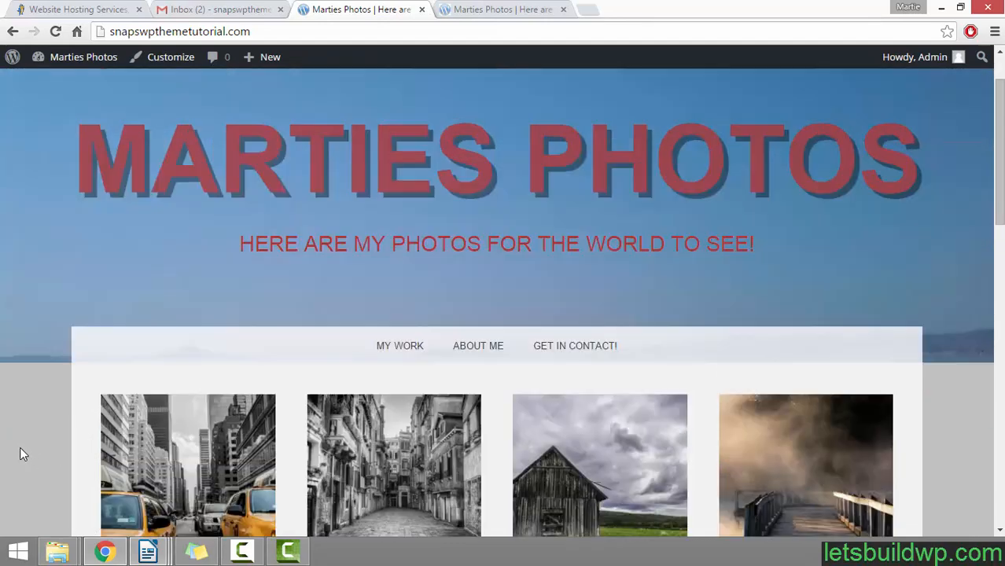
- Open the Yellow Taxis post from the photo grid and review its image and text
left_click(195, 447)
scroll(186, 455, "down", 4)
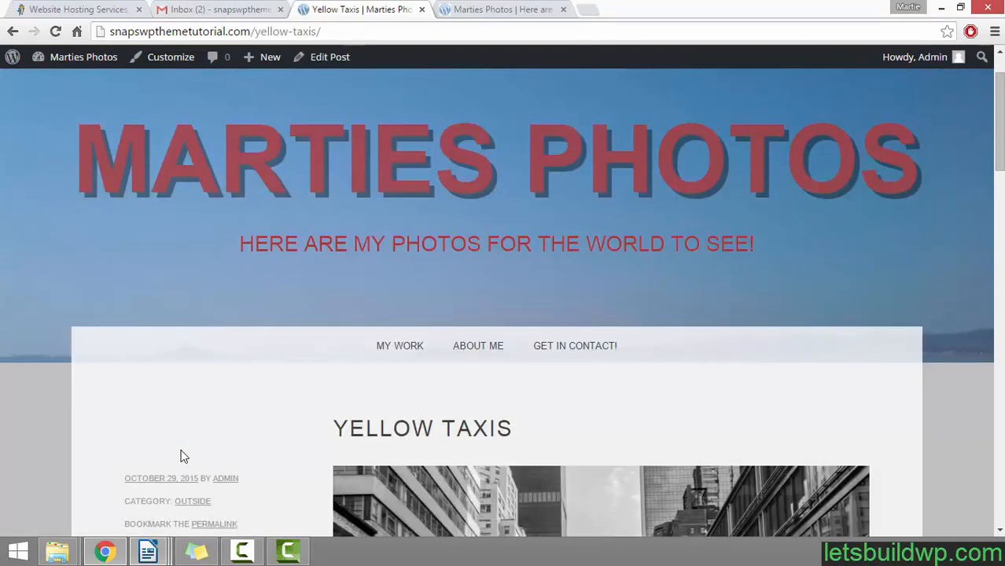
scroll(178, 452, "down", 3)
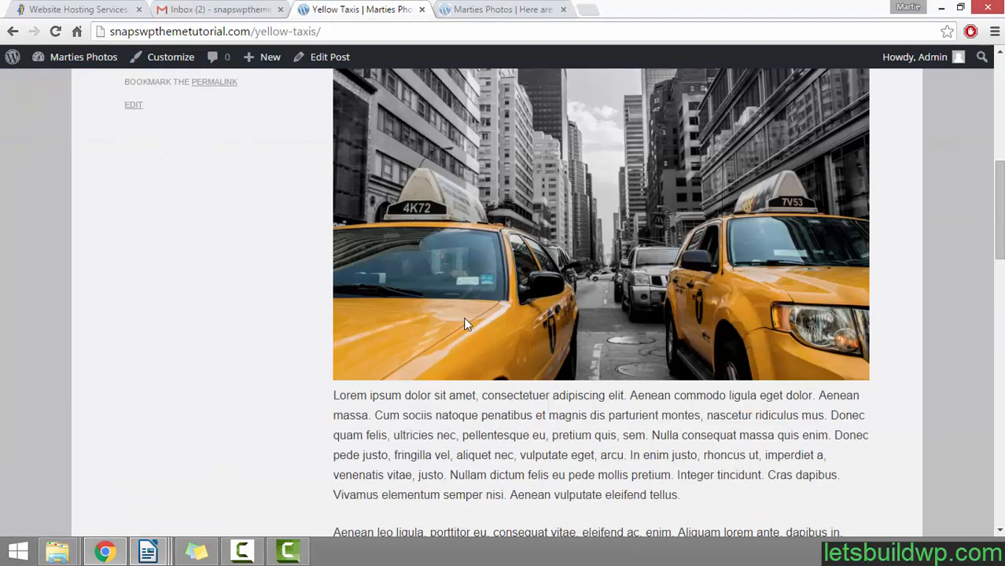
scroll(475, 351, "down", 5)
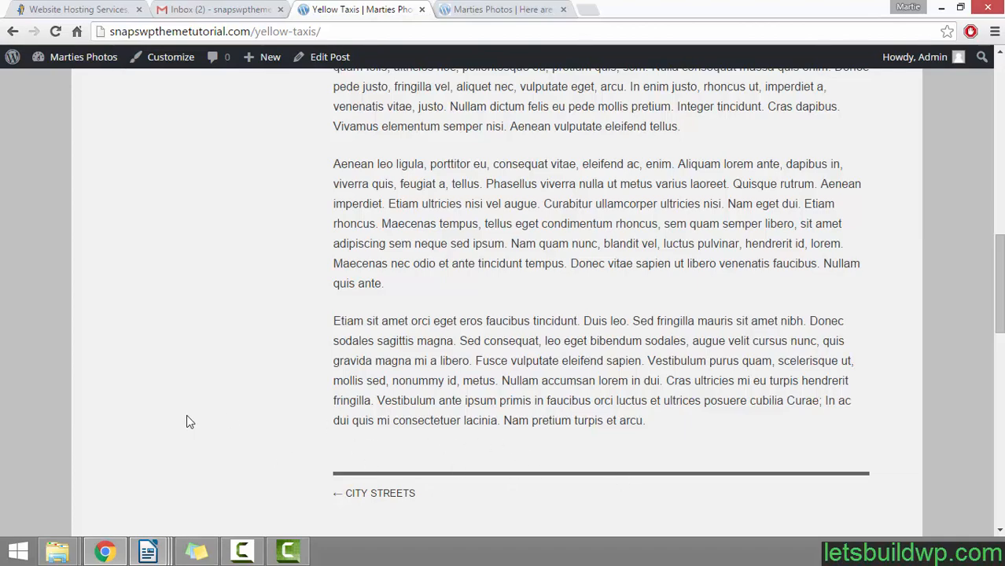
scroll(186, 417, "up", 4)
scroll(186, 424, "up", 8)
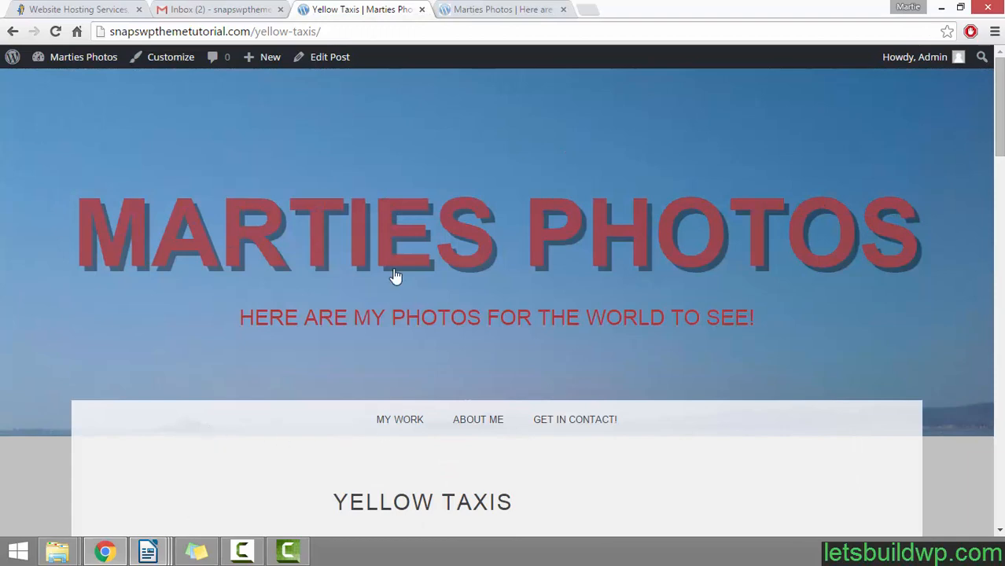
- Return to the site's admin area and open the page for adding new plugins
left_click(73, 66)
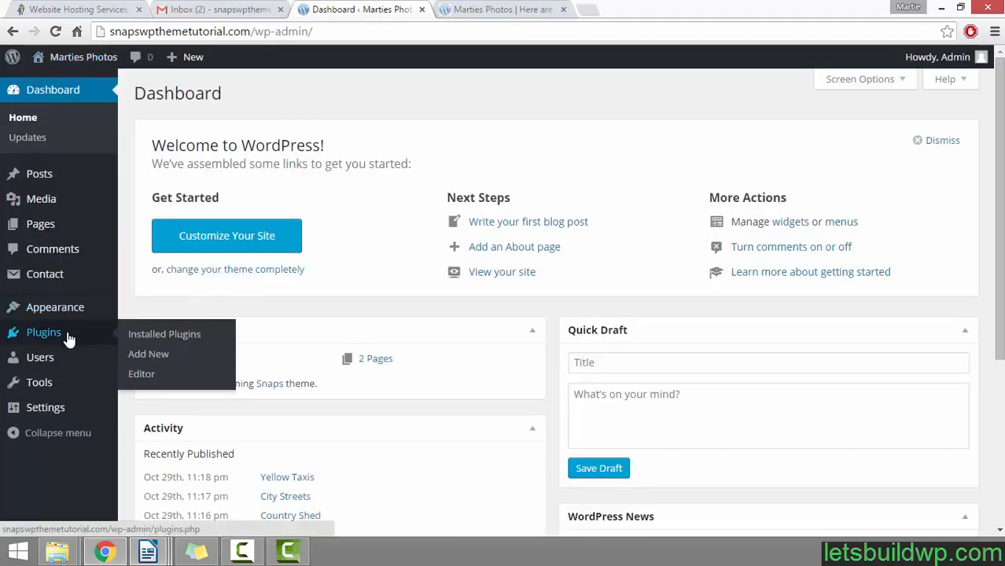
left_click(70, 336)
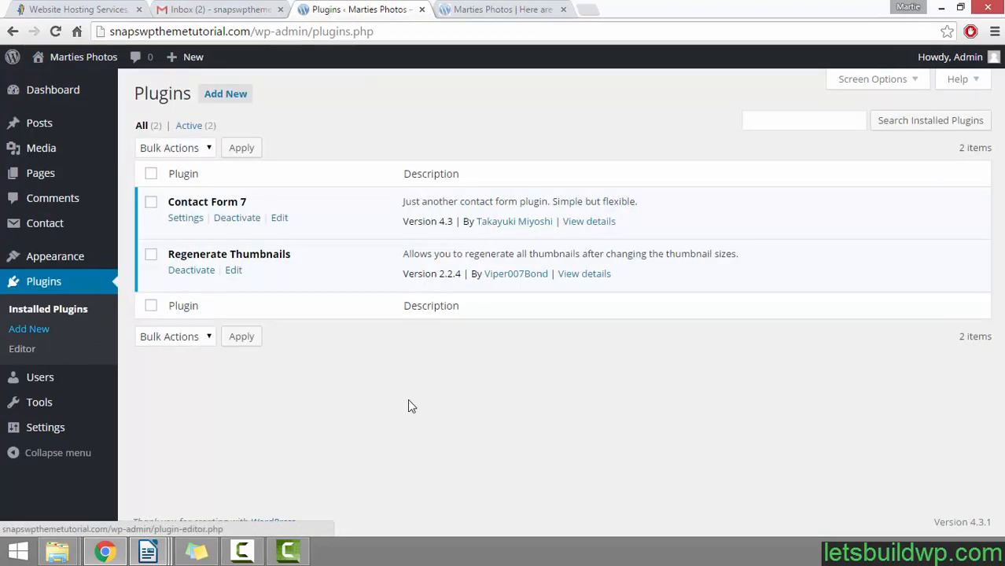
left_click(227, 100)
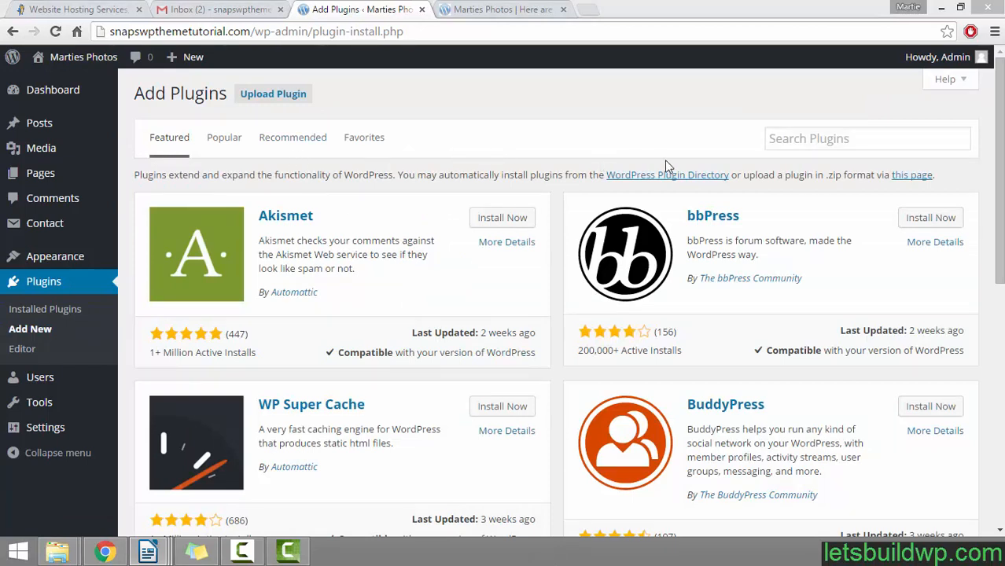
- Search the plugin directory for "simple share buttons adder", then install and activate the Simple Share Buttons Adder plugin
left_click(801, 140)
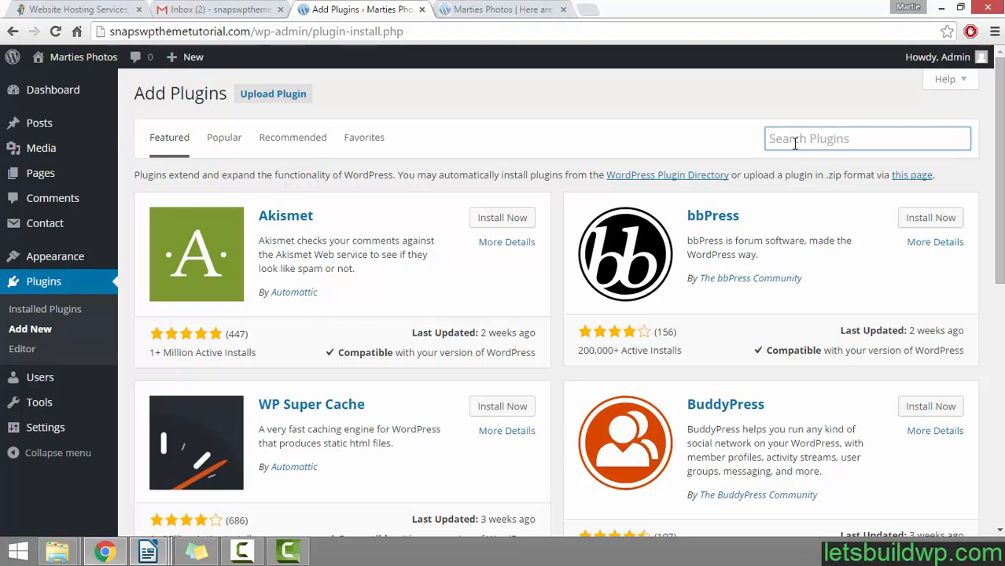
type("simp")
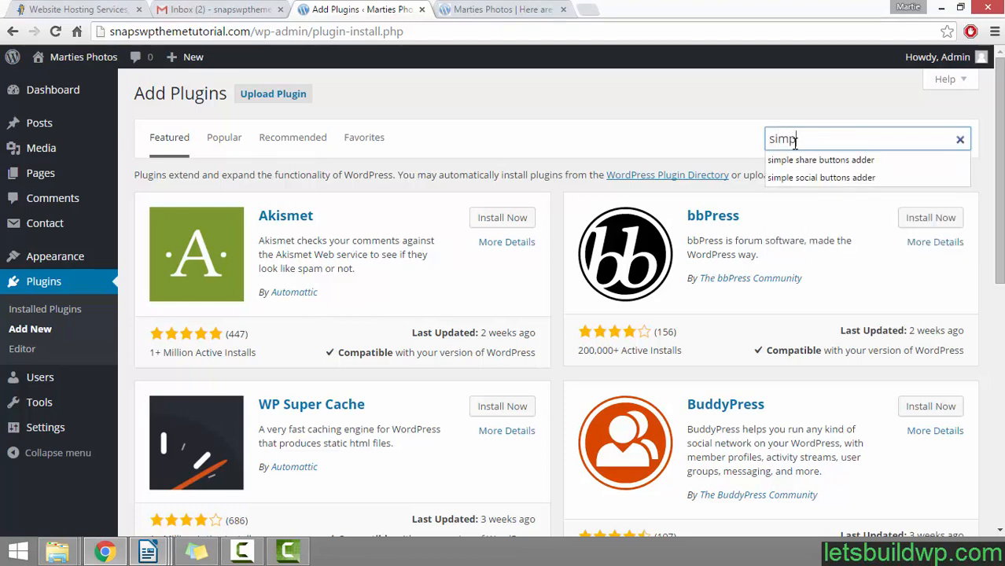
type("le share but")
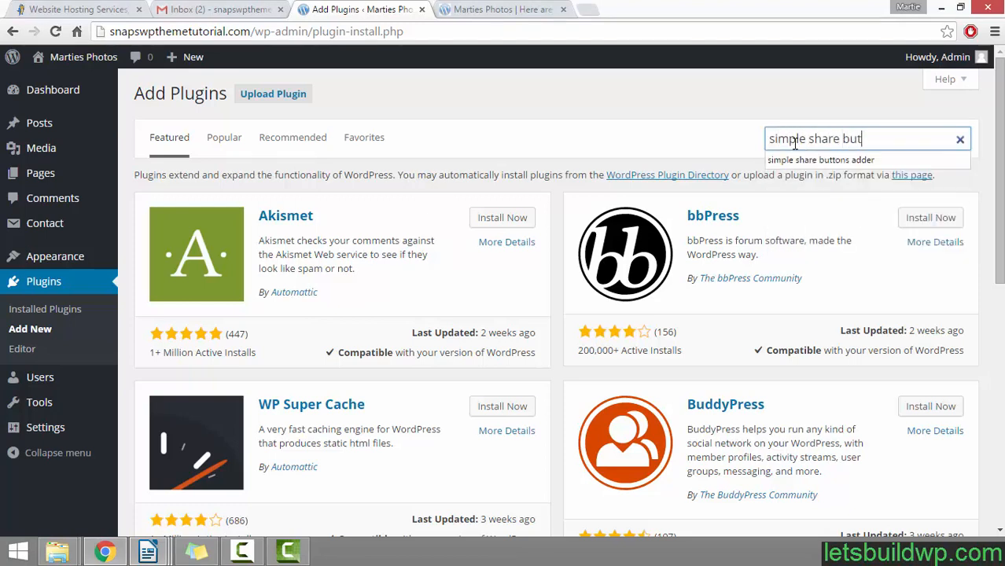
type("tons adder")
key("Return")
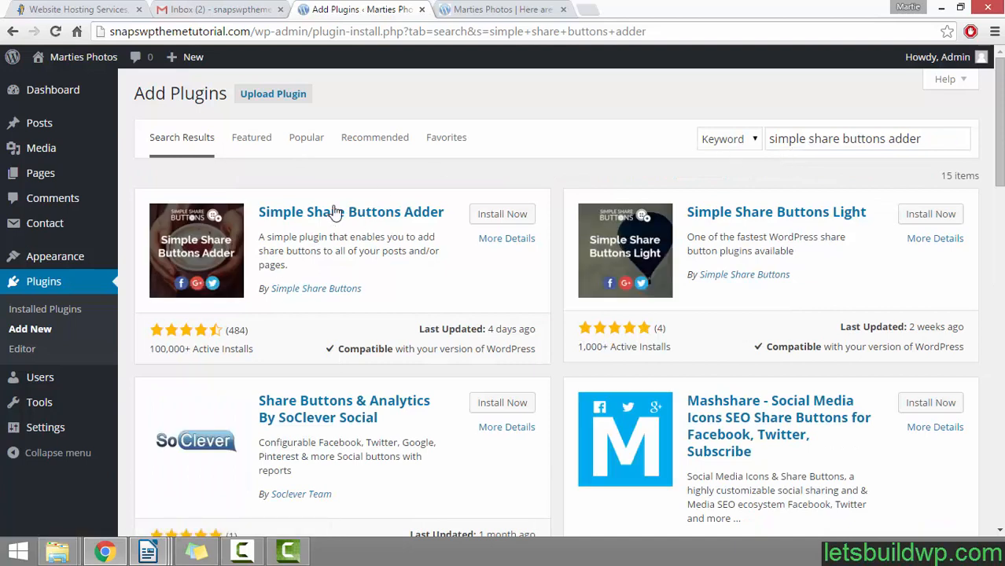
left_click(496, 215)
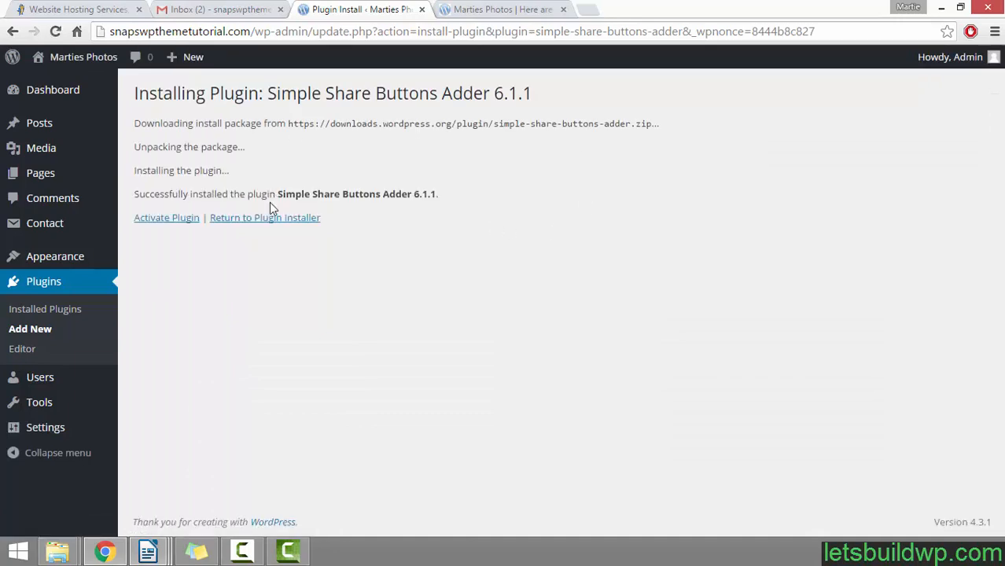
left_click(183, 218)
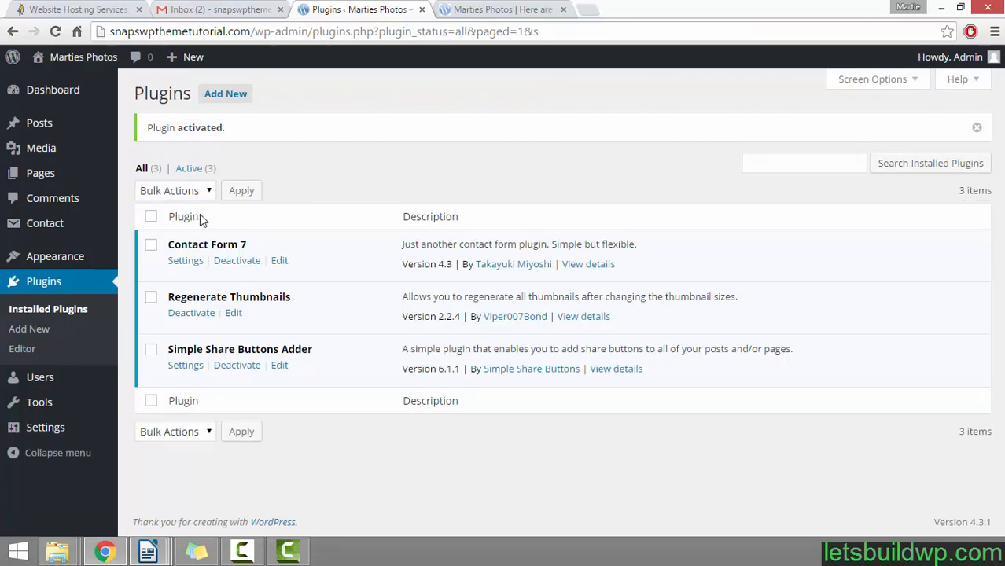
- In the Share Buttons settings, enable the buttons on Posts and choose After as their placement
left_click(47, 428)
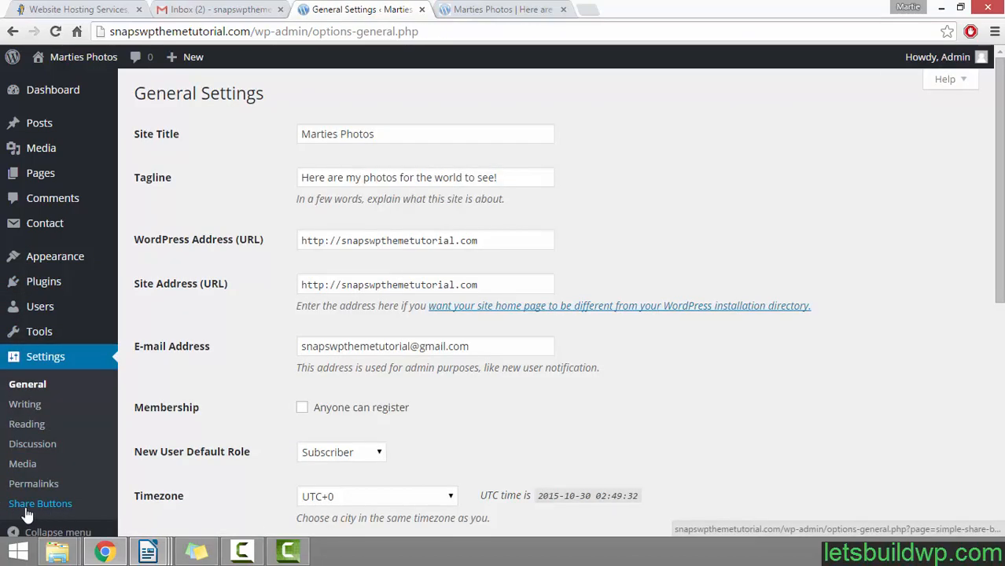
left_click(41, 505)
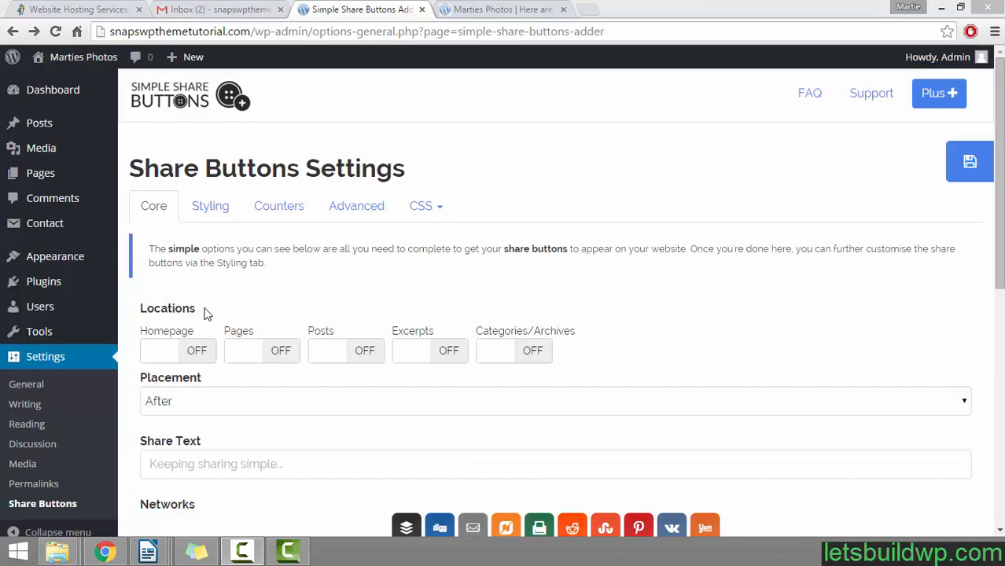
left_click(361, 356)
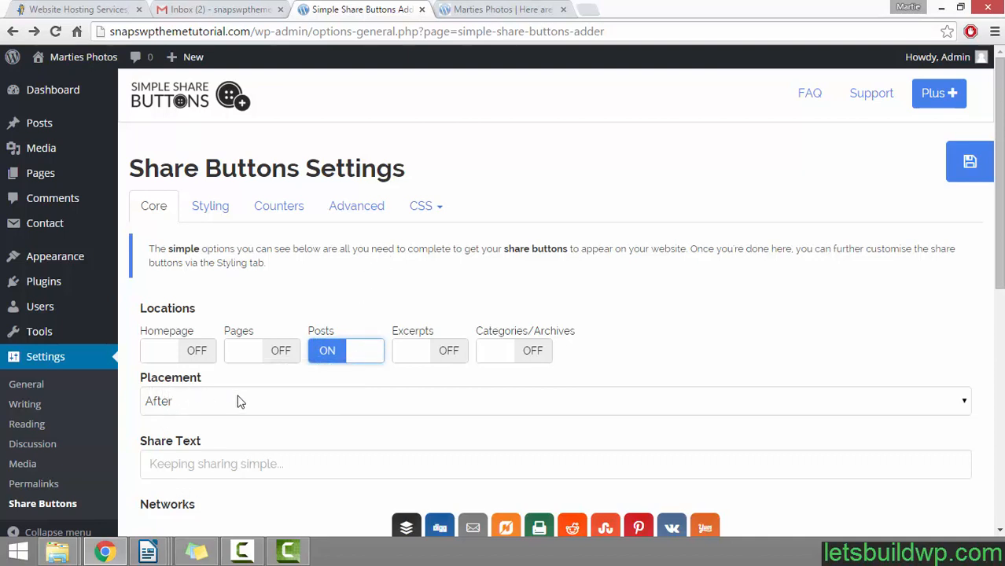
left_click(276, 401)
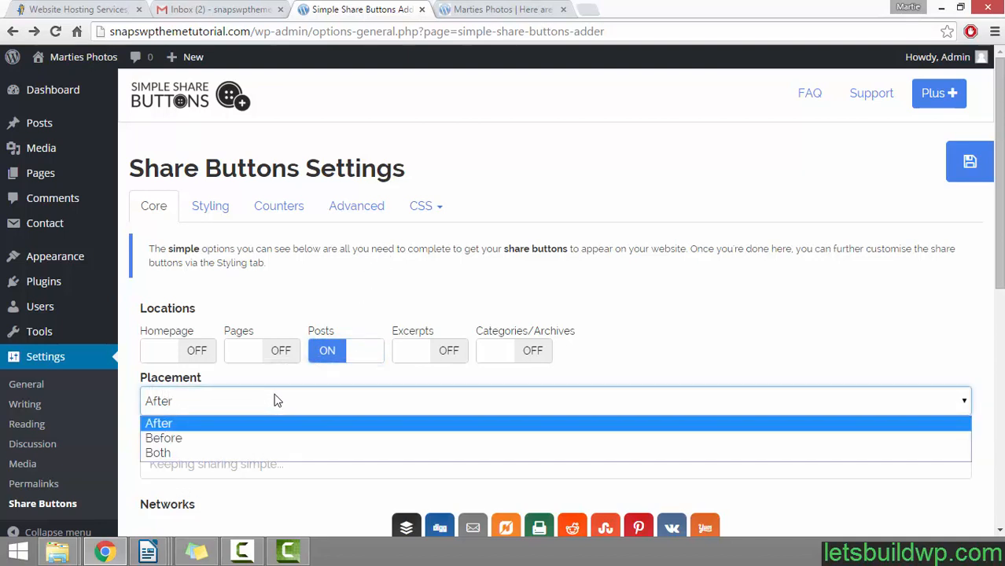
left_click(226, 424)
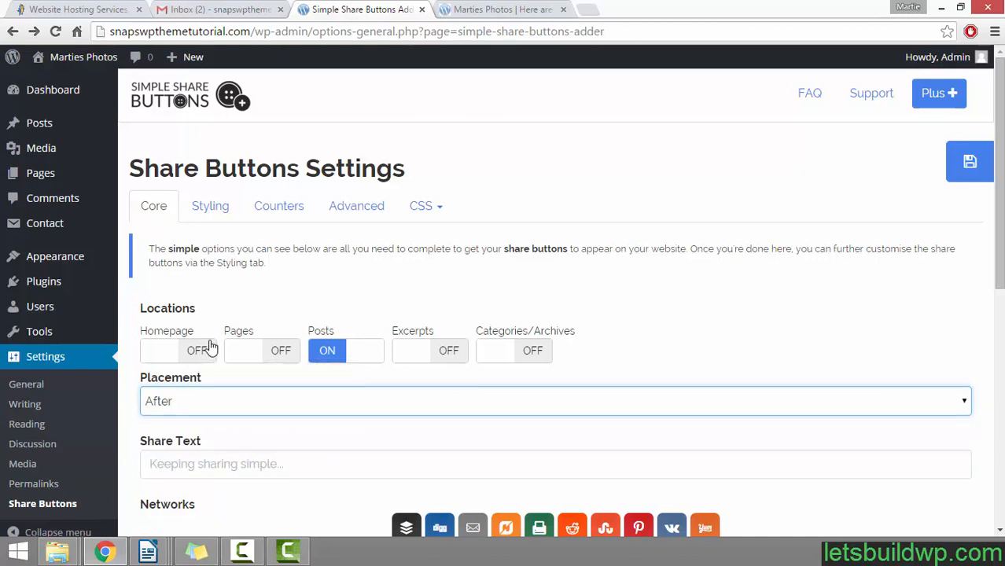
- Set the share text to "If you like photo, please consider sharing it with your friends..."
scroll(210, 344, "down", 1)
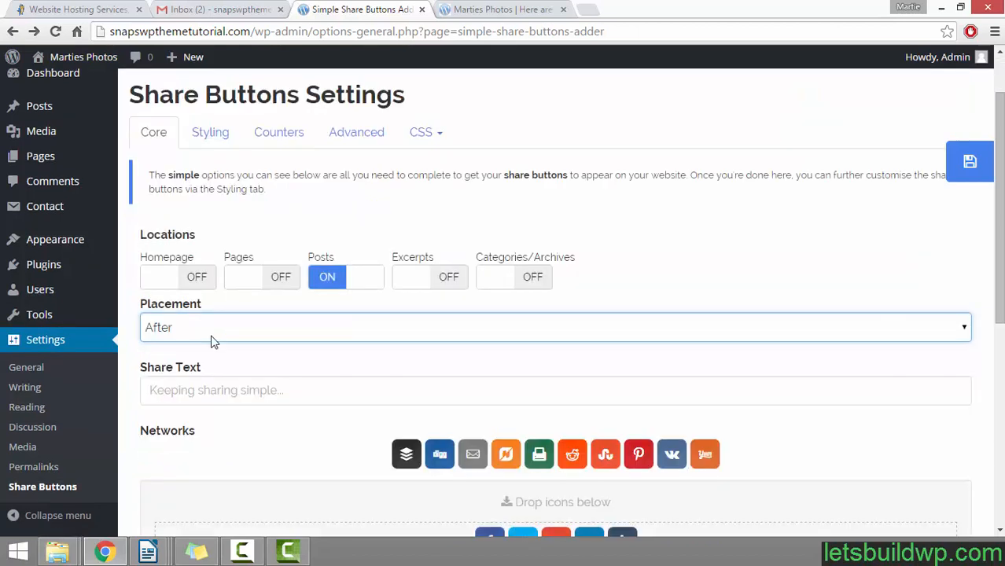
left_click(303, 391)
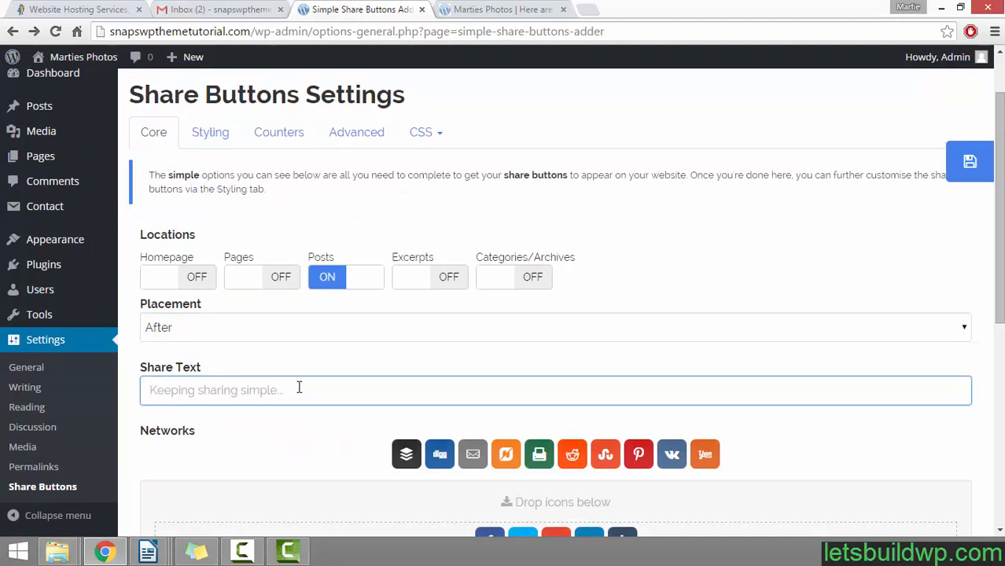
type("If you like")
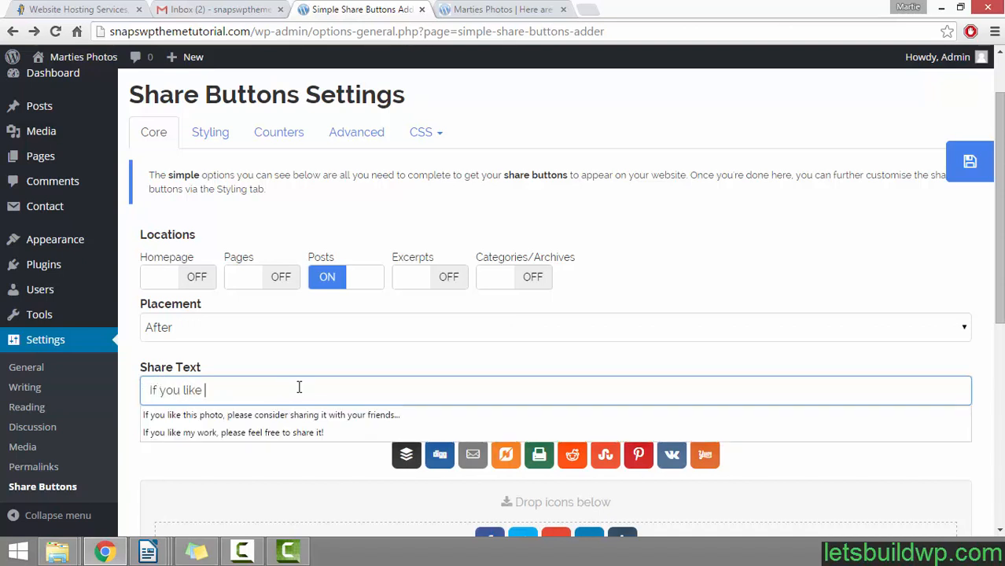
type(" photo, p")
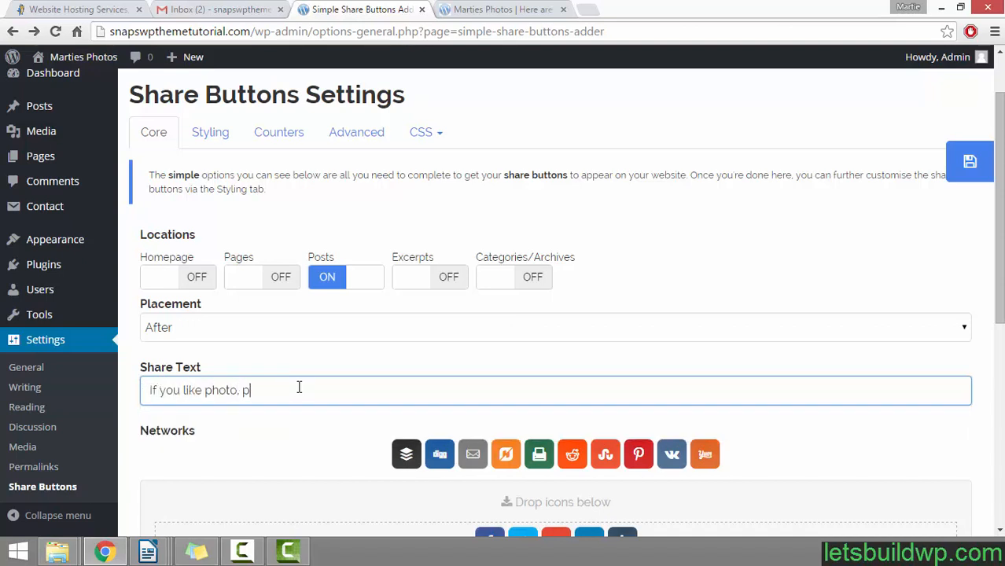
type("lease consider sharing y")
type("t")
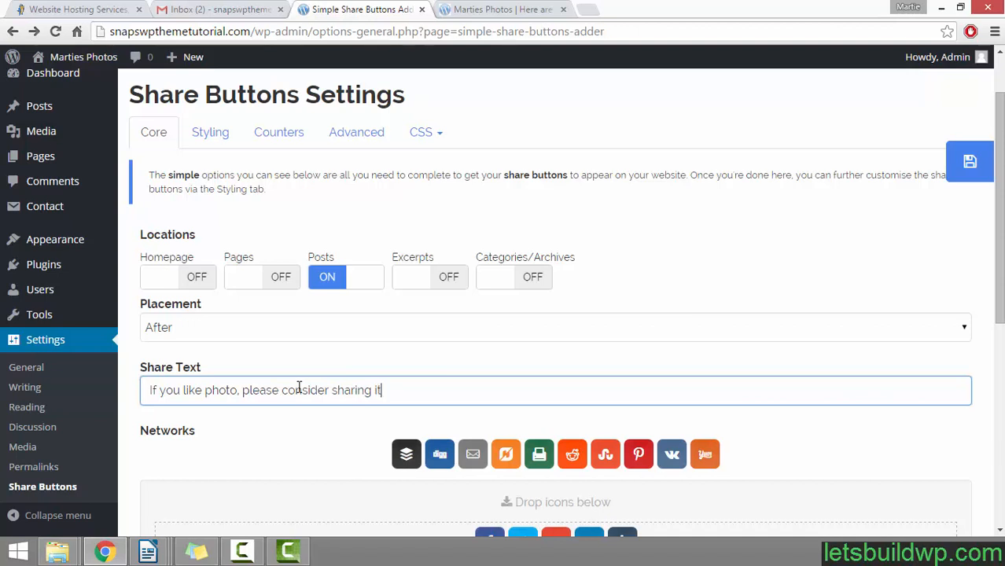
type(" with your friends...")
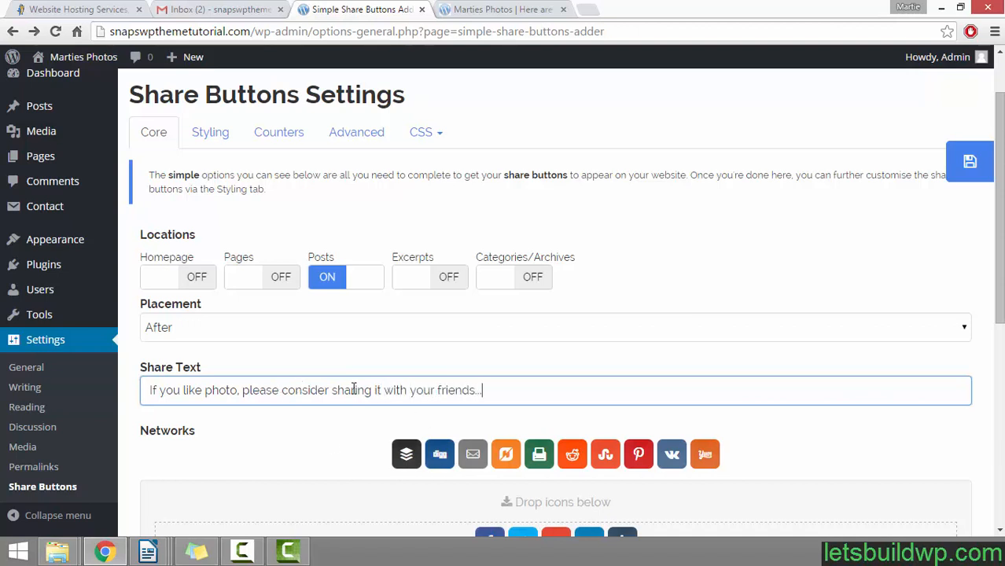
- Add Pinterest at the end and Email at the start of the active share networks
scroll(307, 430, "down", 2)
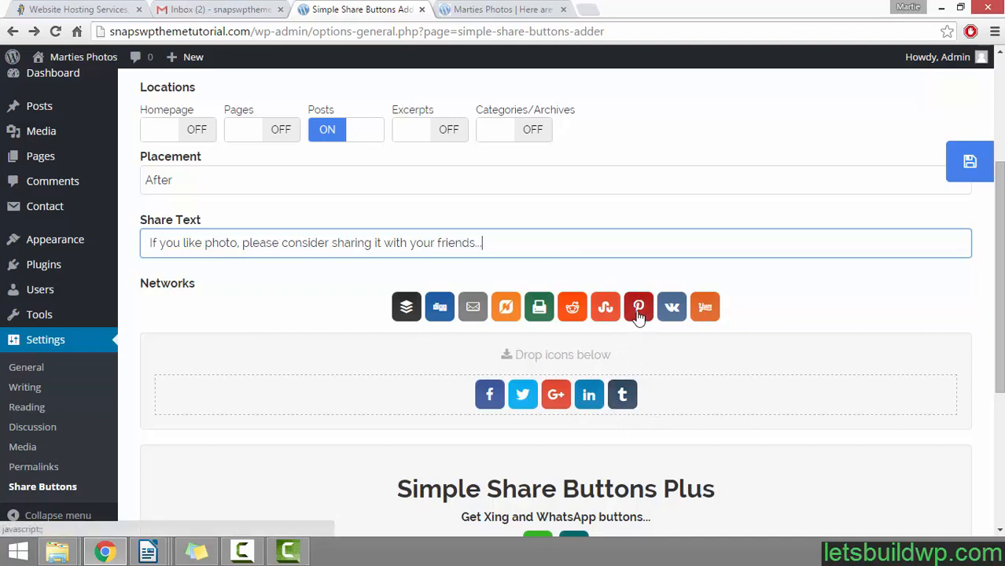
left_click_drag(640, 320, 641, 395)
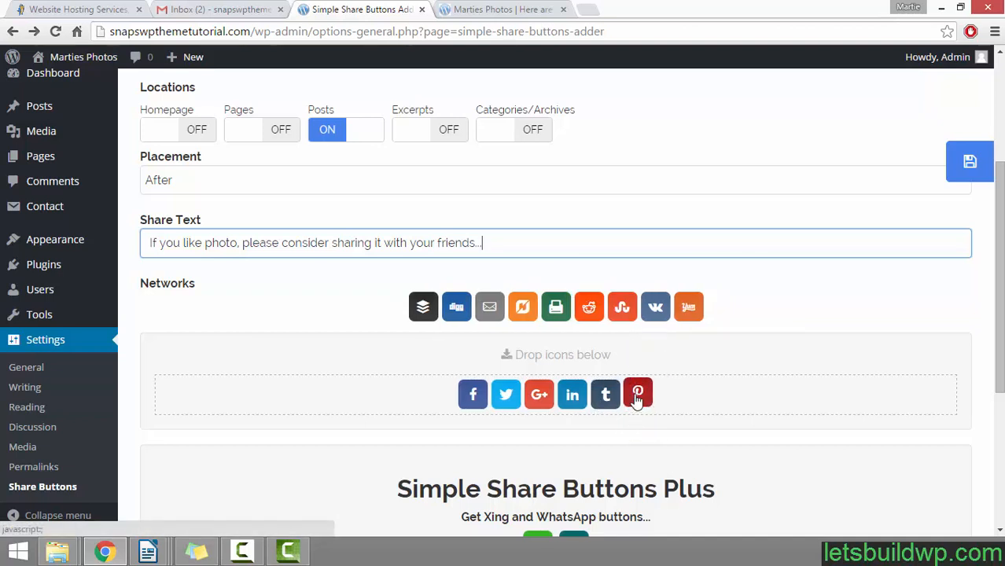
left_click_drag(489, 308, 444, 409)
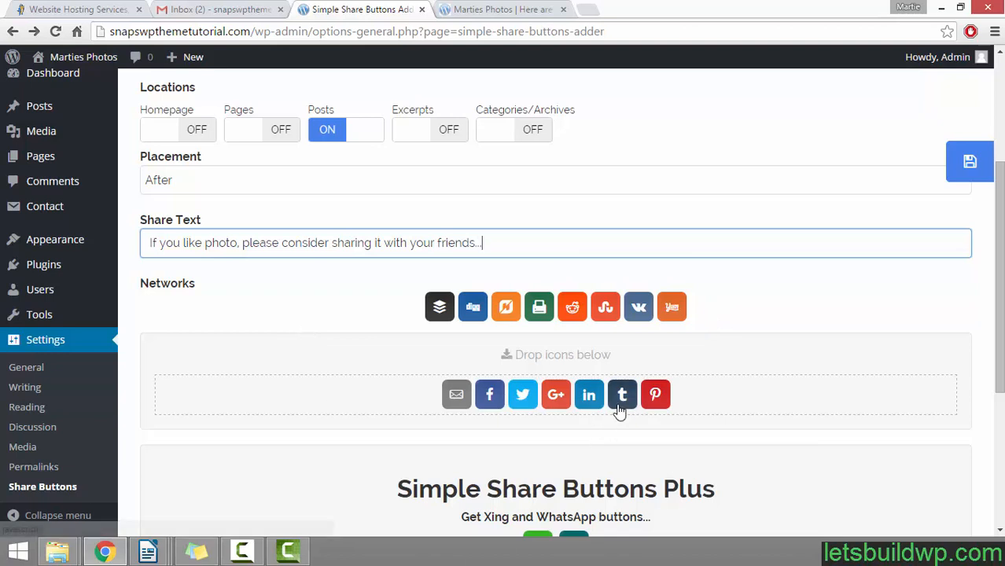
- Reorder the active networks to Email, Facebook, Twitter, Pinterest, Google+, Tumblr, LinkedIn and save the settings
left_click_drag(622, 410, 594, 405)
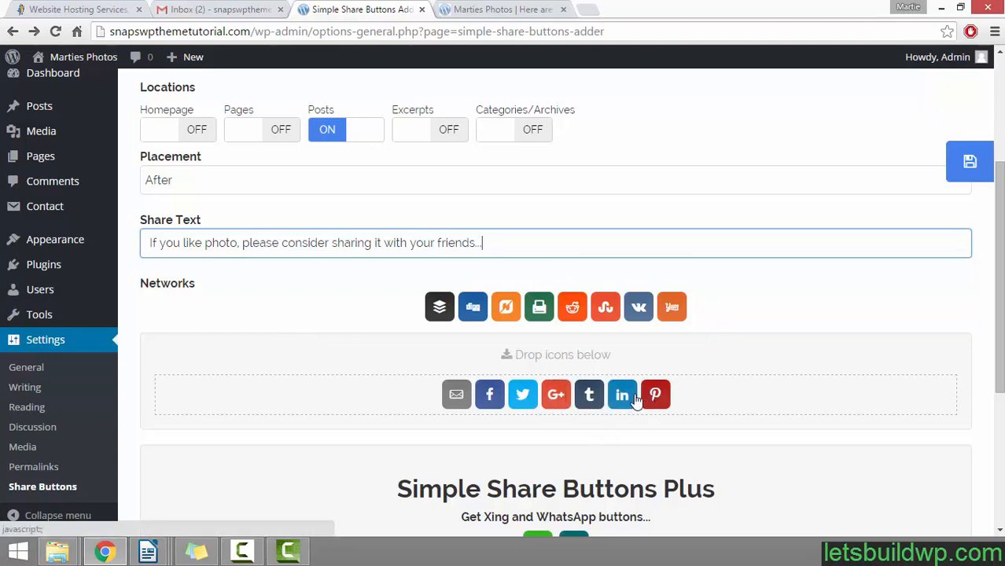
left_click_drag(653, 398, 550, 400)
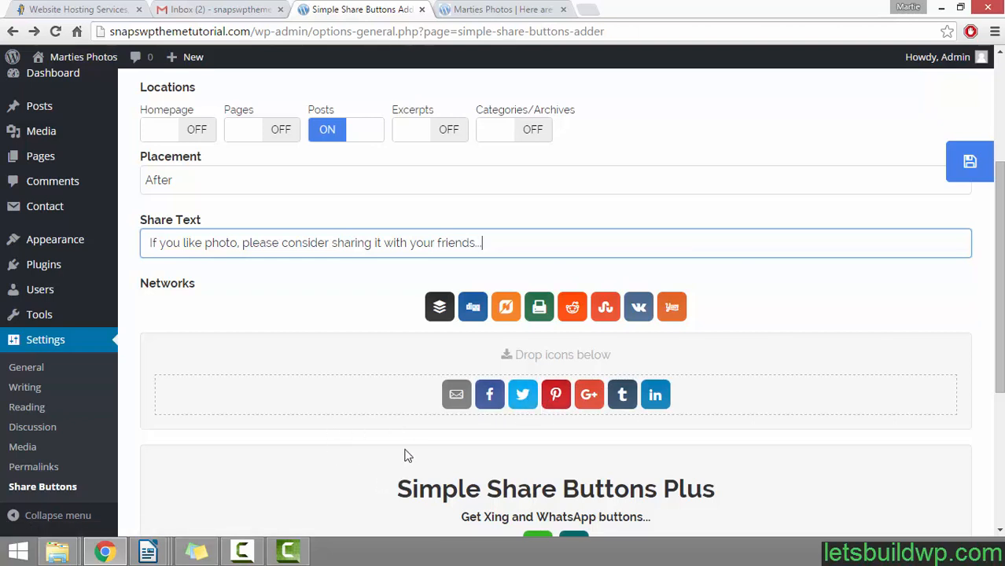
left_click(970, 161)
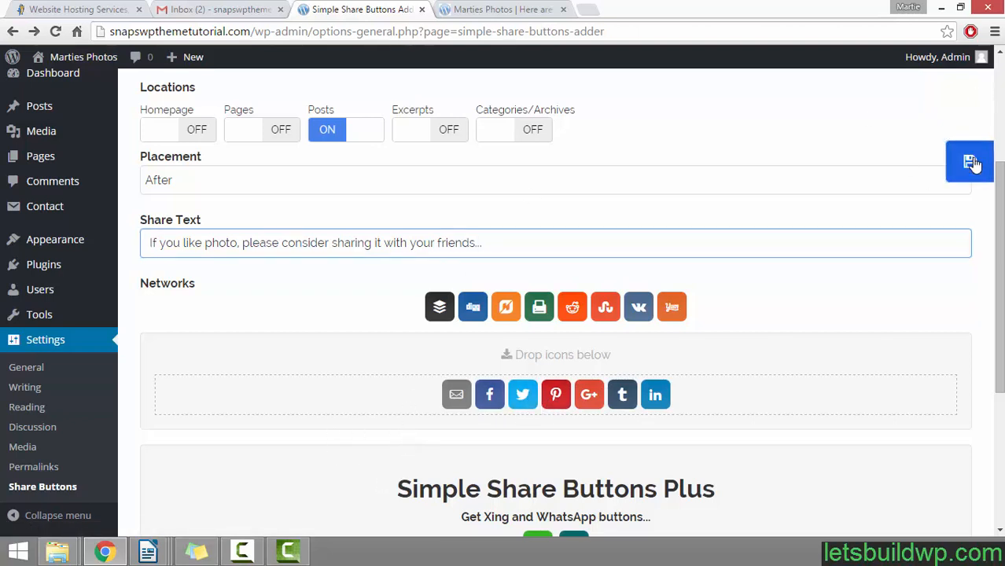
- In the share buttons' styling settings, choose Somacro as the image set
scroll(866, 244, "up", 3)
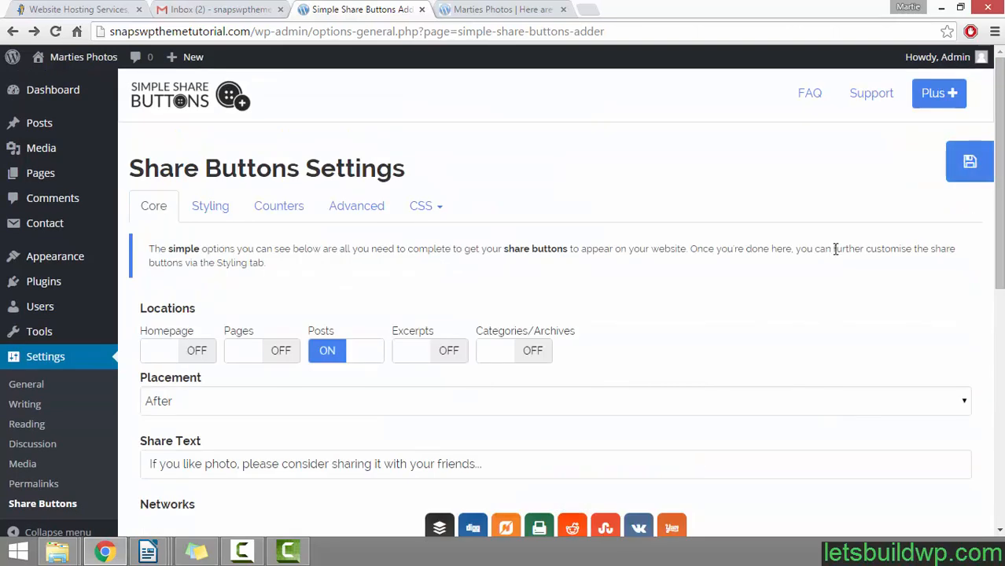
left_click(214, 212)
scroll(211, 213, "down", 2)
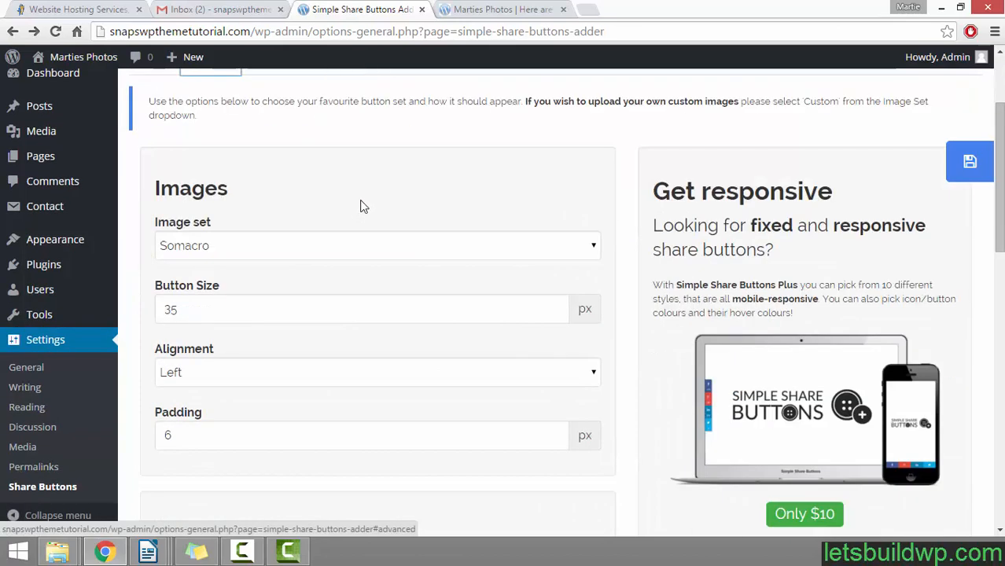
left_click(420, 249)
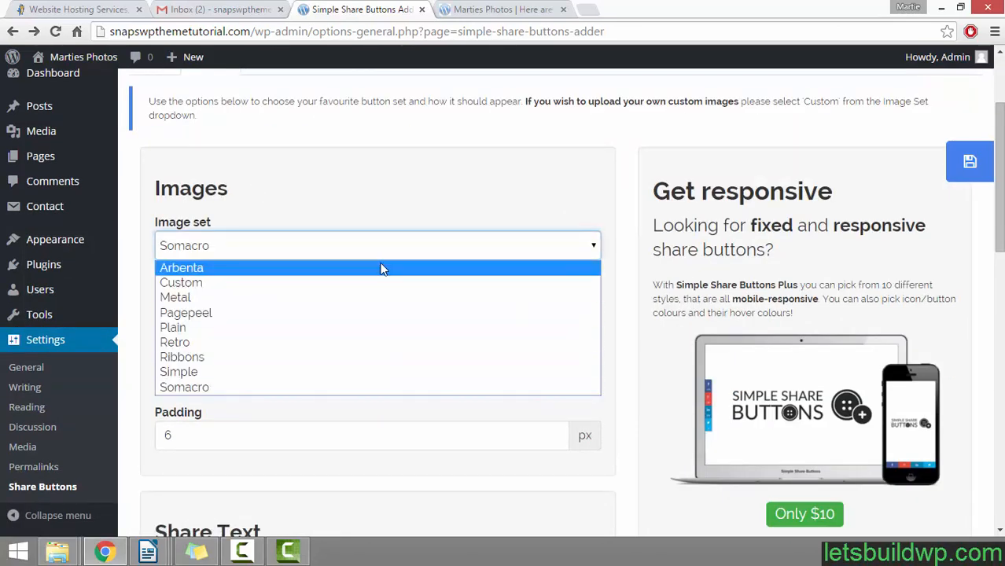
left_click(327, 389)
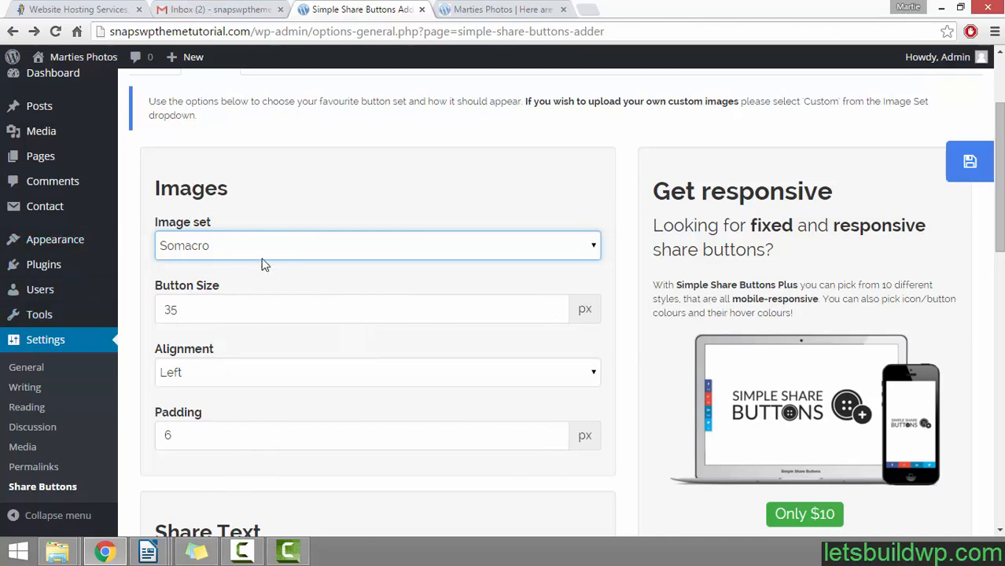
- Set the share text's placement to Above, leaving its font family as Indie Flower, and save the styling settings
scroll(346, 265, "down", 4)
scroll(344, 265, "down", 1)
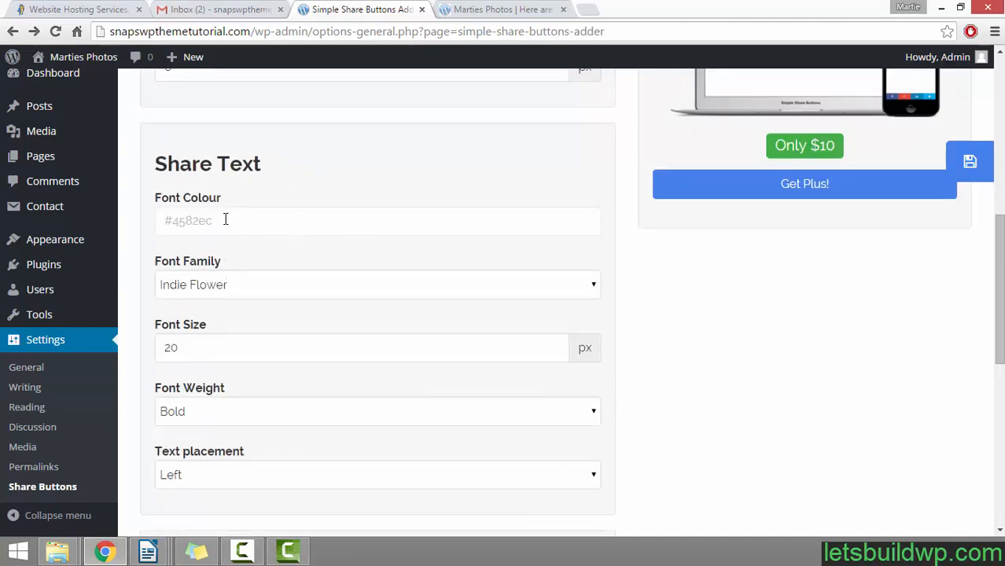
left_click(246, 287)
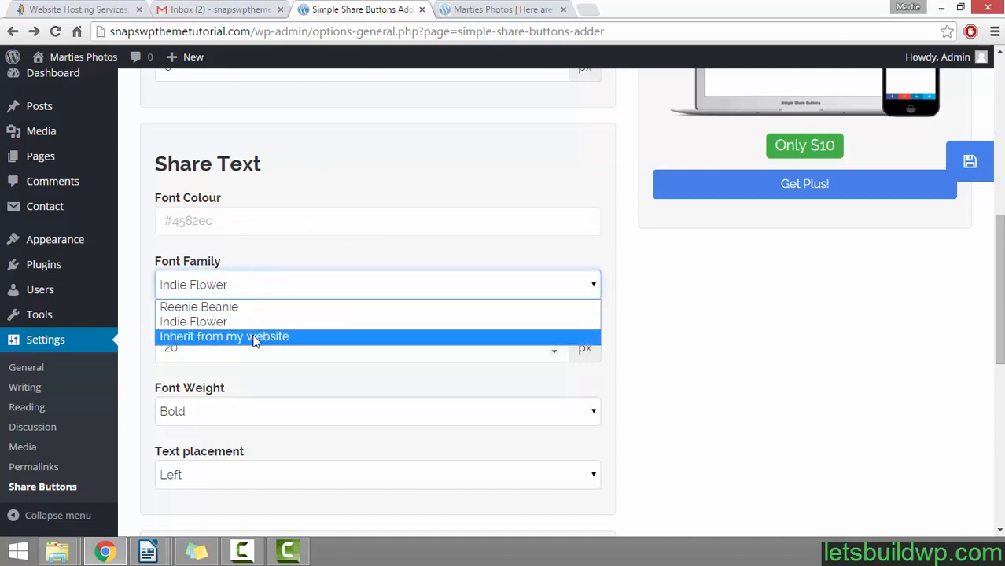
left_click(325, 221)
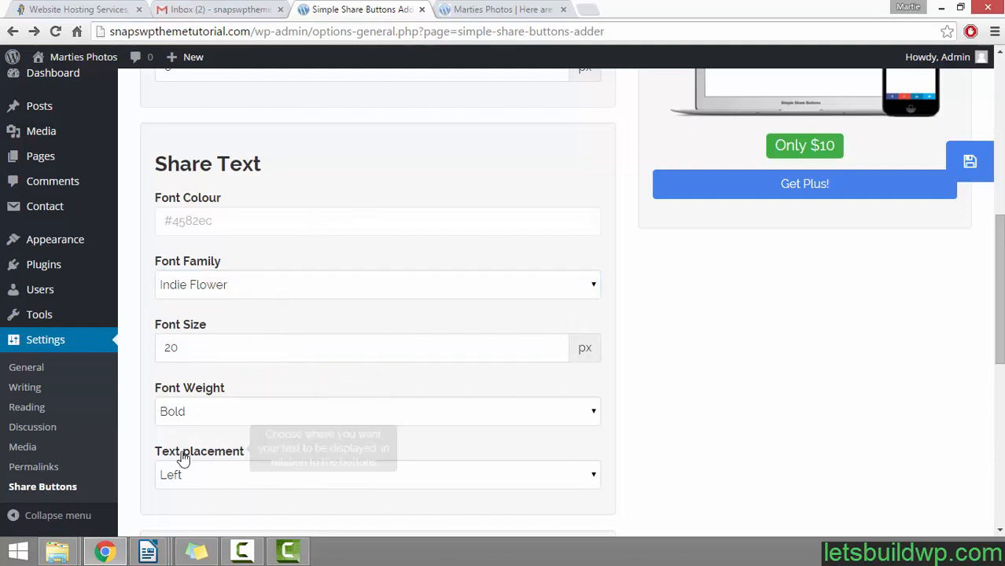
left_click(266, 488)
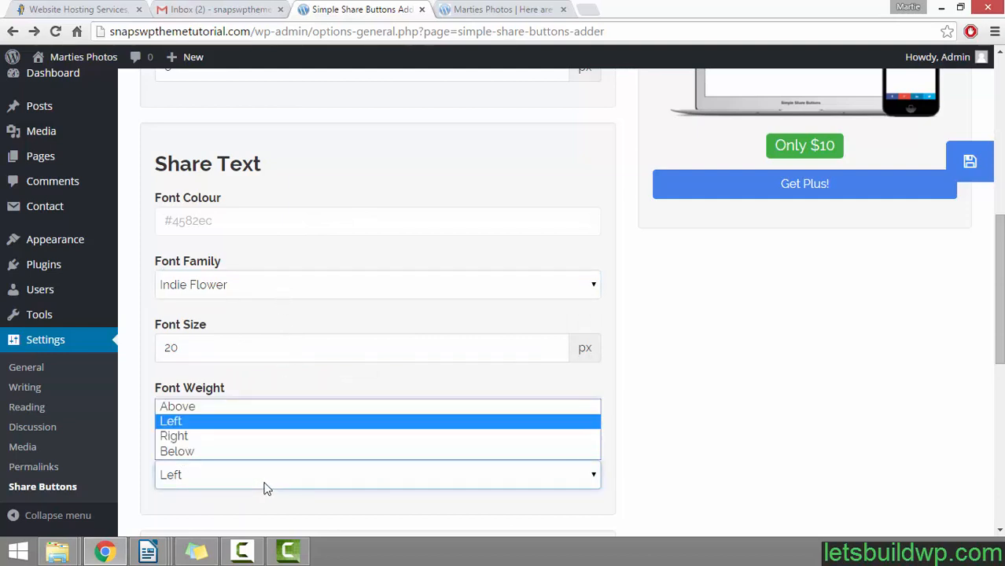
left_click(202, 408)
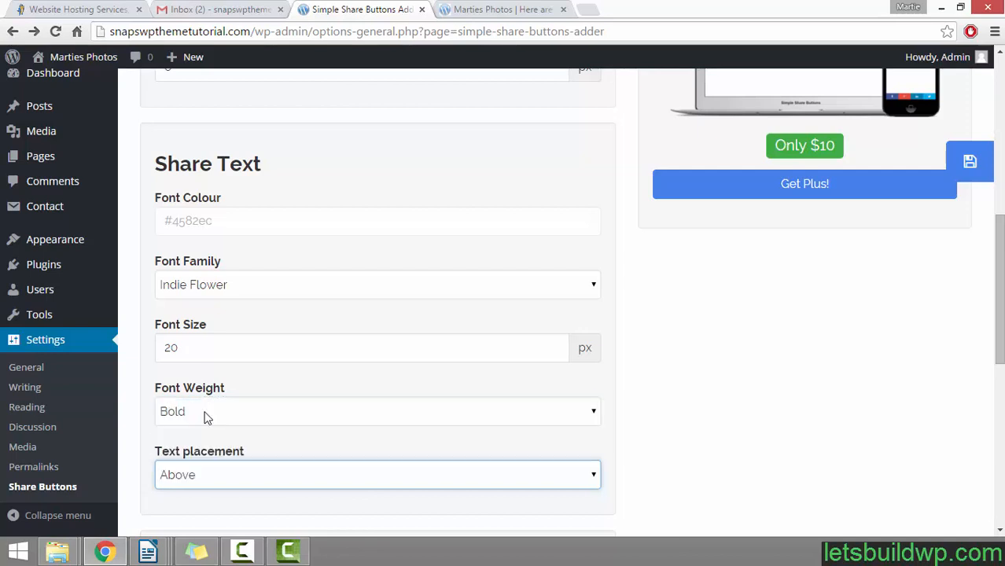
scroll(304, 423, "down", 1)
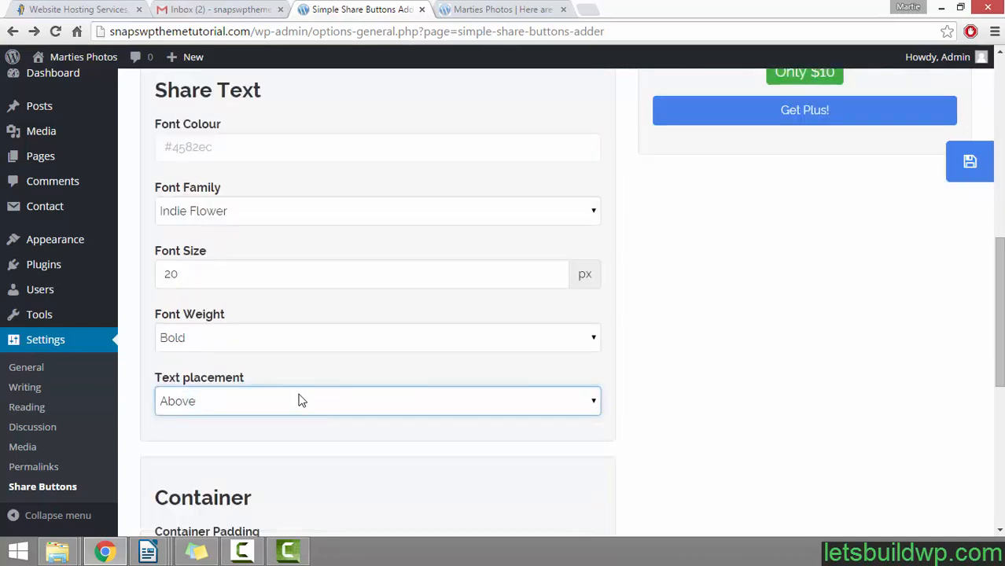
left_click(965, 175)
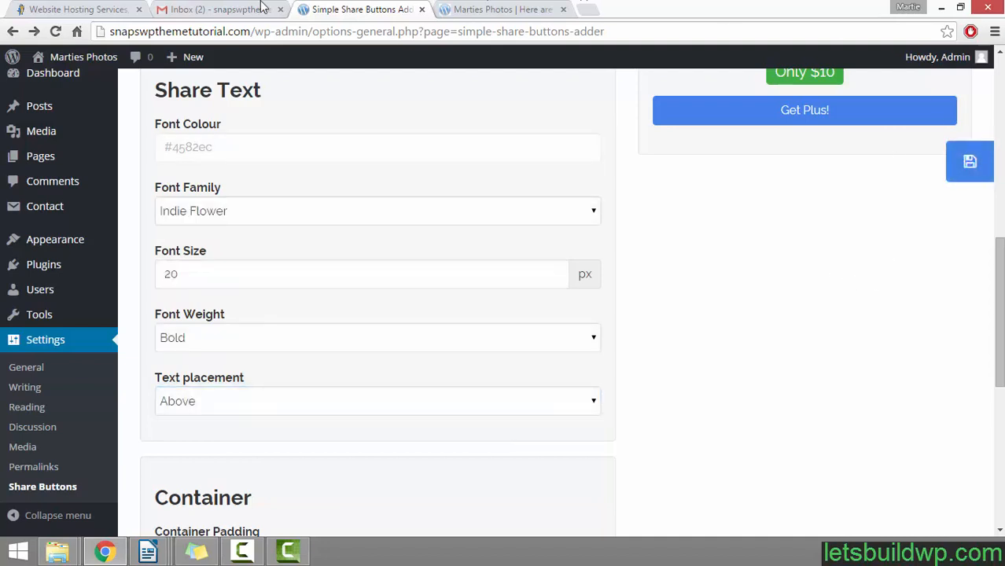
- View the Yellow Taxis post on the live site to check its share text and social share buttons
left_click(71, 59)
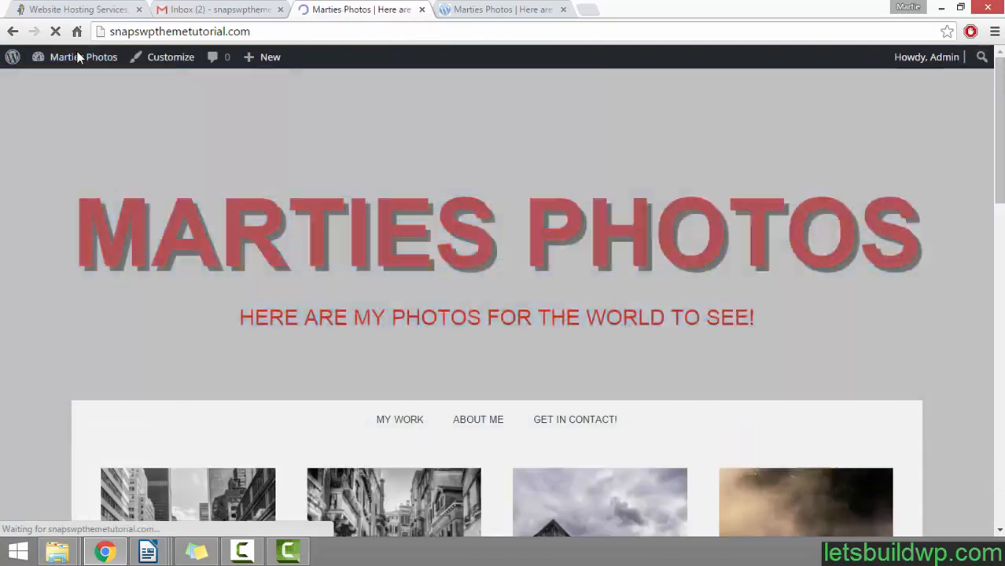
scroll(157, 181, "down", 4)
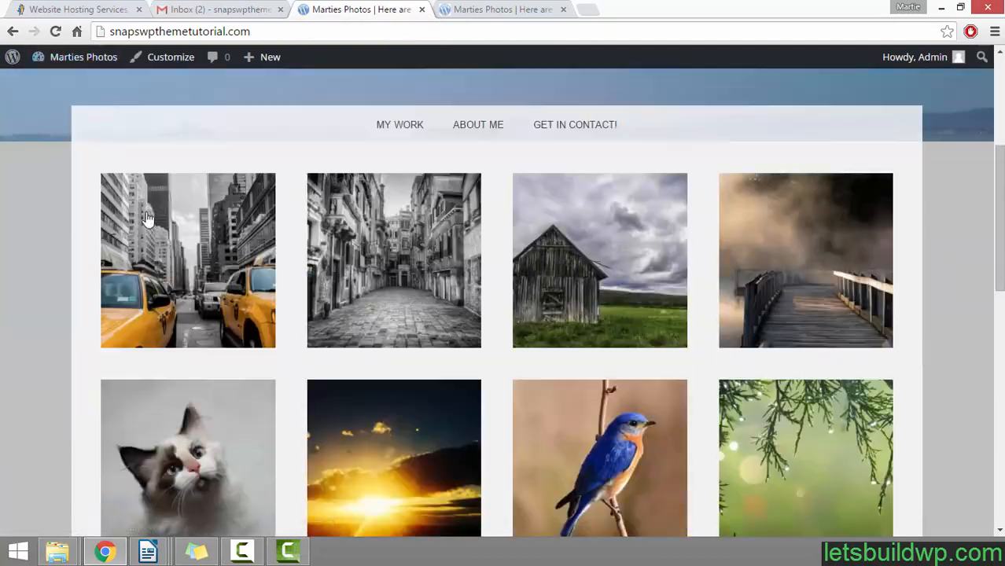
left_click(221, 235)
scroll(142, 104, "down", 3)
scroll(142, 106, "down", 10)
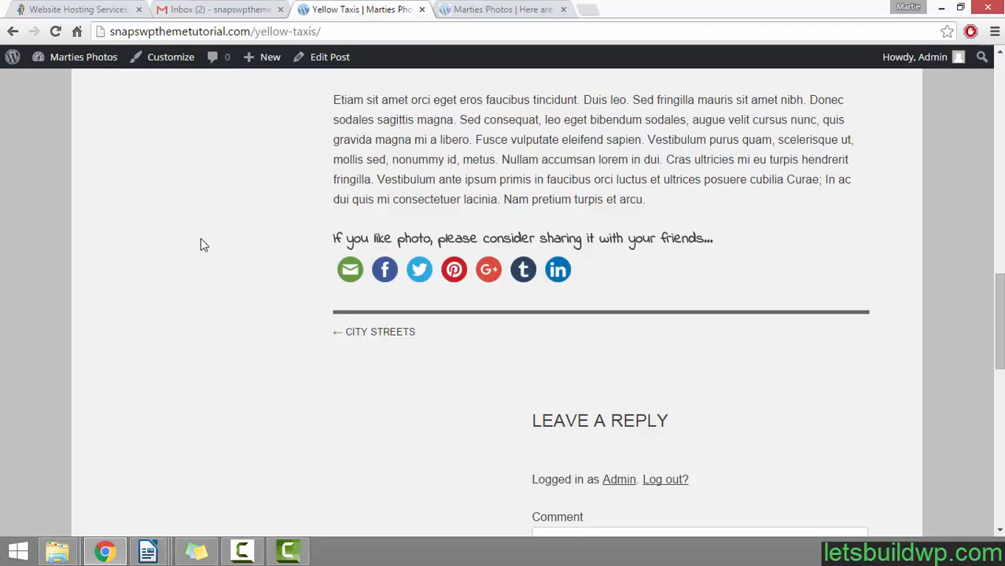
scroll(202, 245, "up", 5)
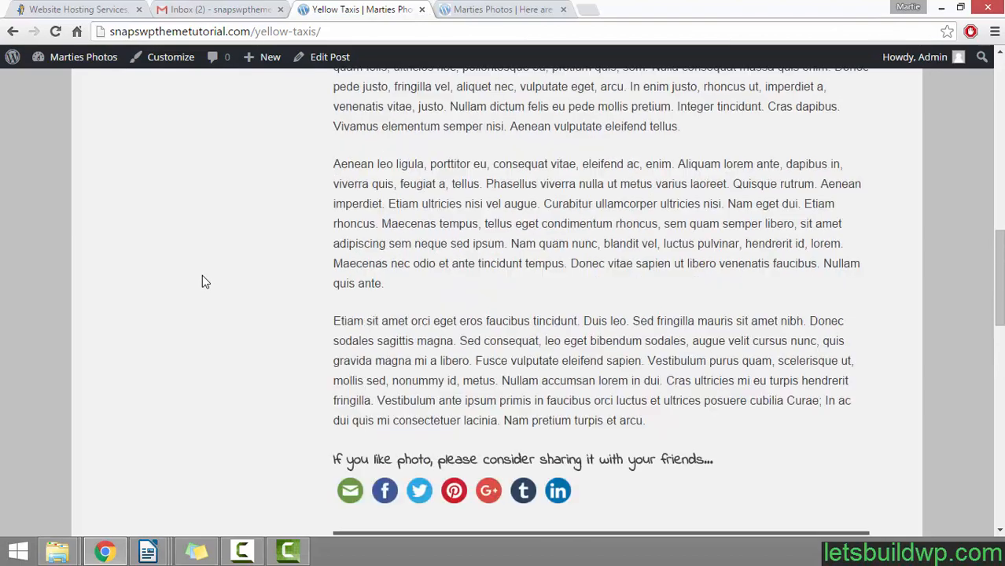
scroll(202, 277, "up", 8)
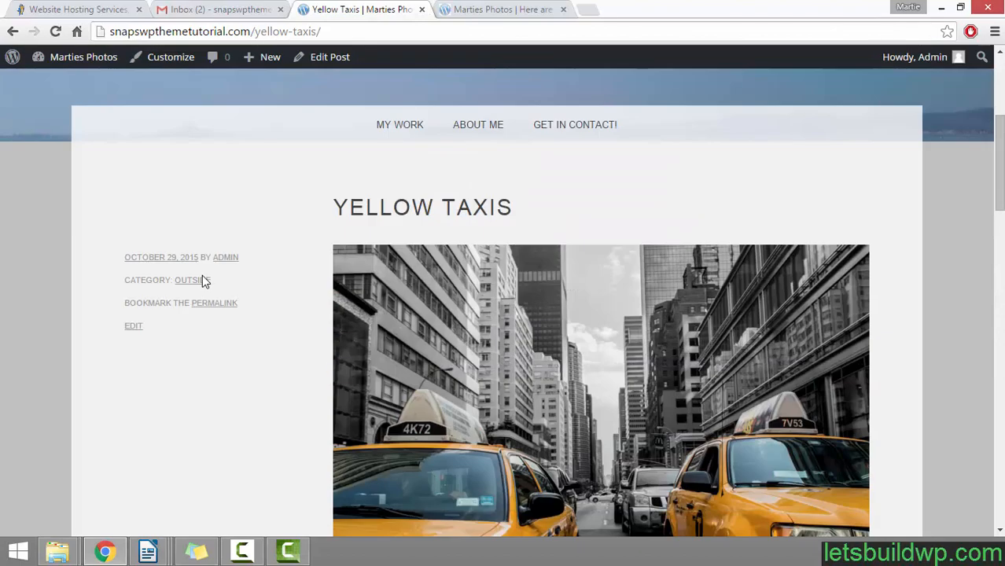
scroll(203, 282, "up", 1)
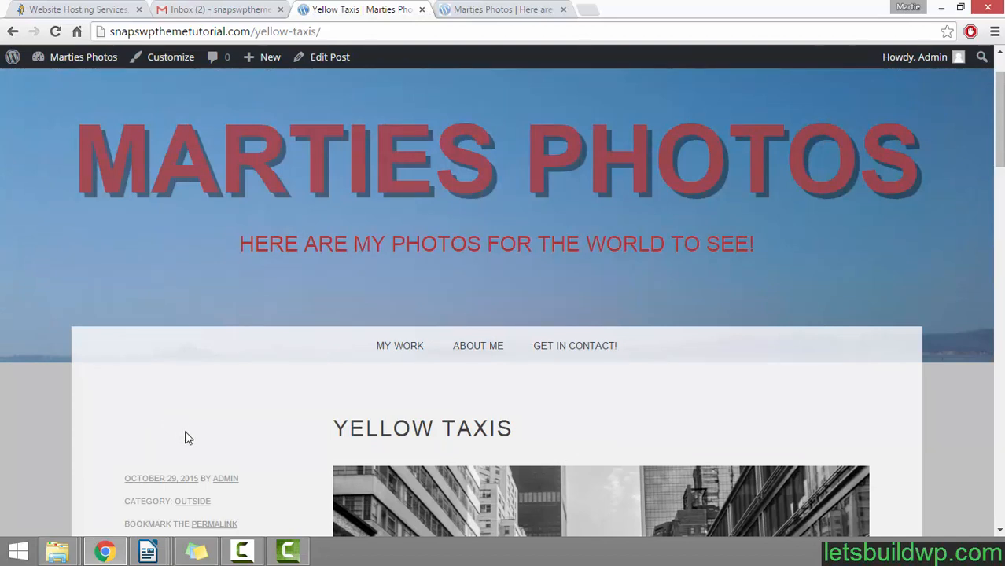
- Search the WordPress plugin directory for "wp smush", then install and activate the WP Smush plugin
left_click(70, 60)
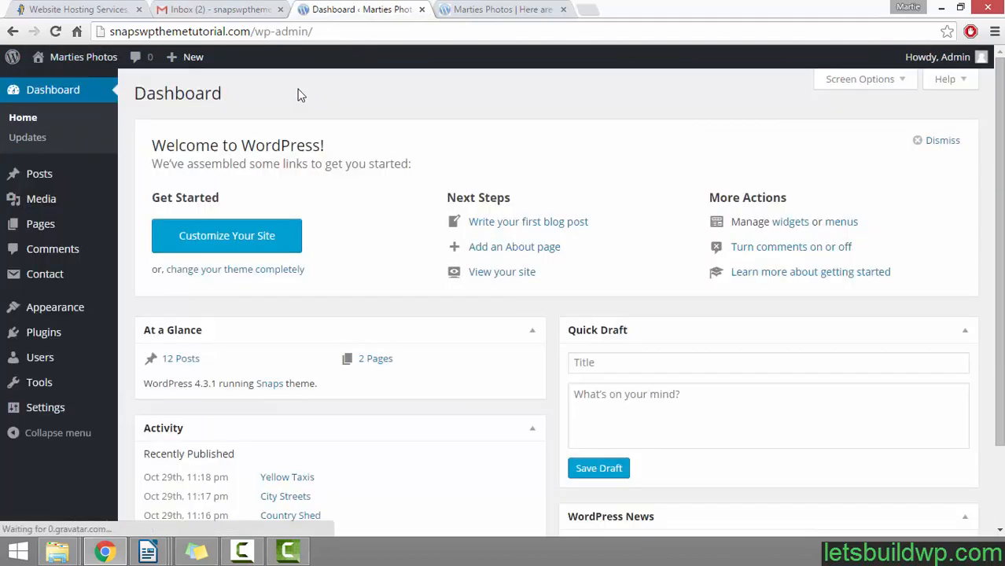
left_click(61, 336)
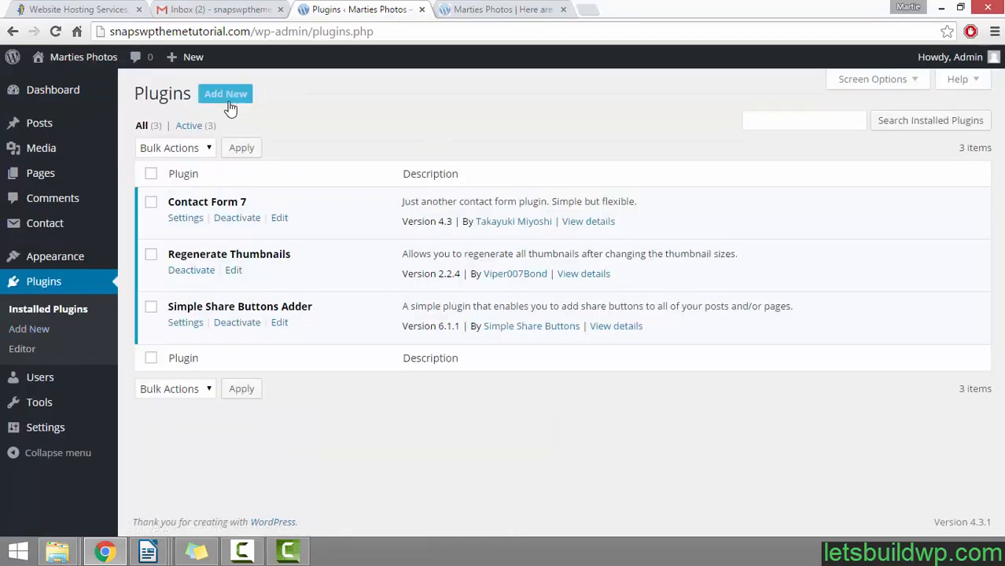
left_click(228, 107)
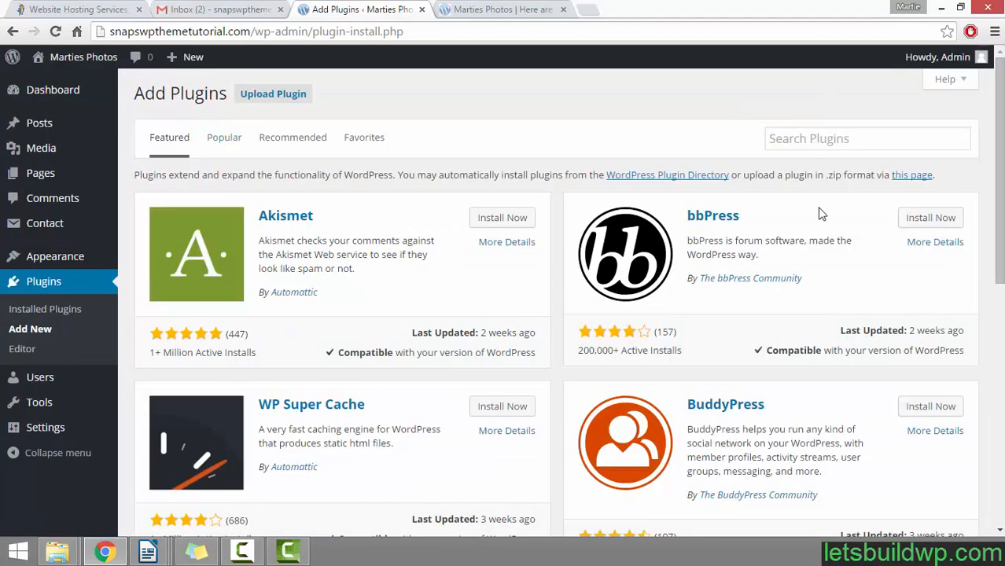
left_click(818, 146)
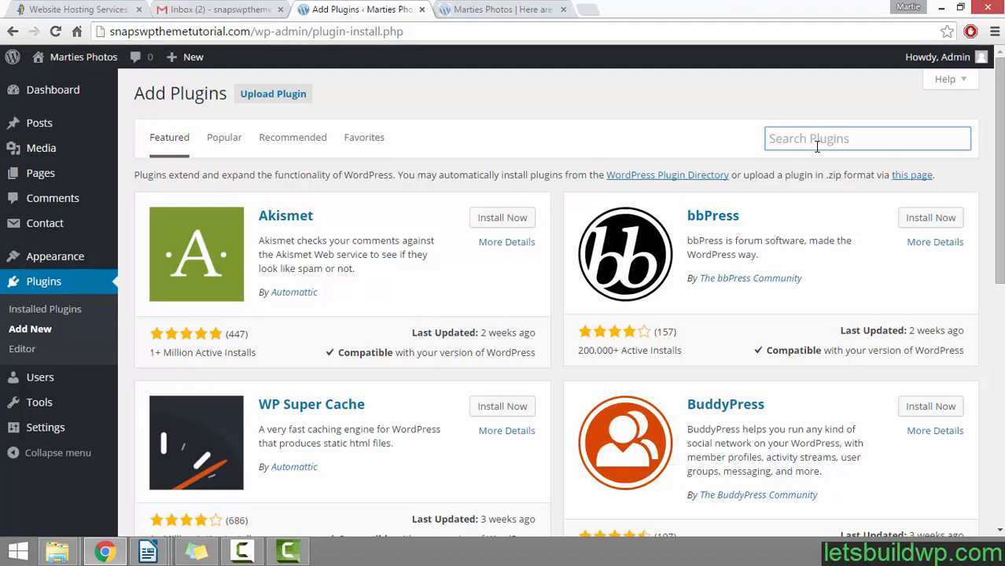
type("wp")
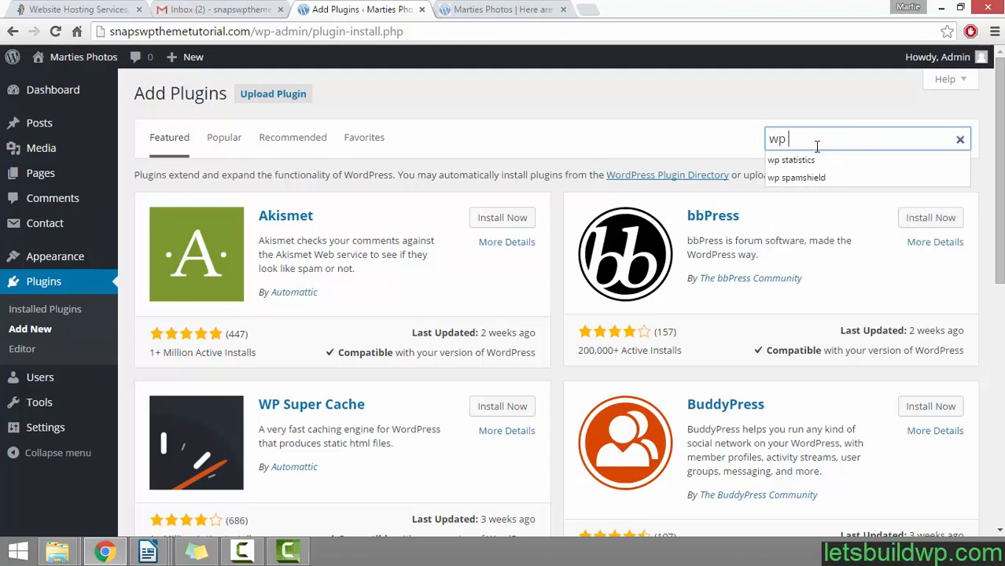
type(" smush")
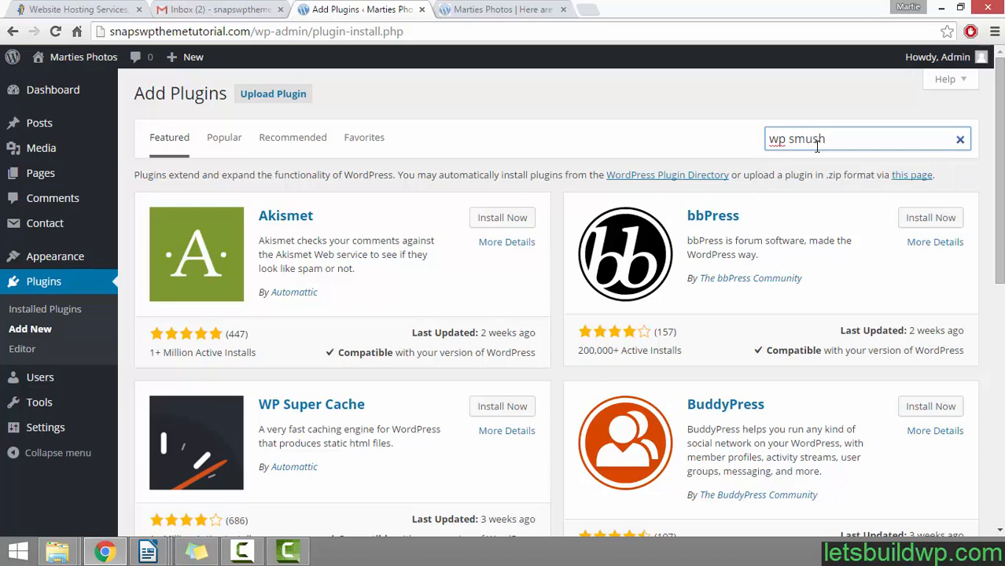
key("Return")
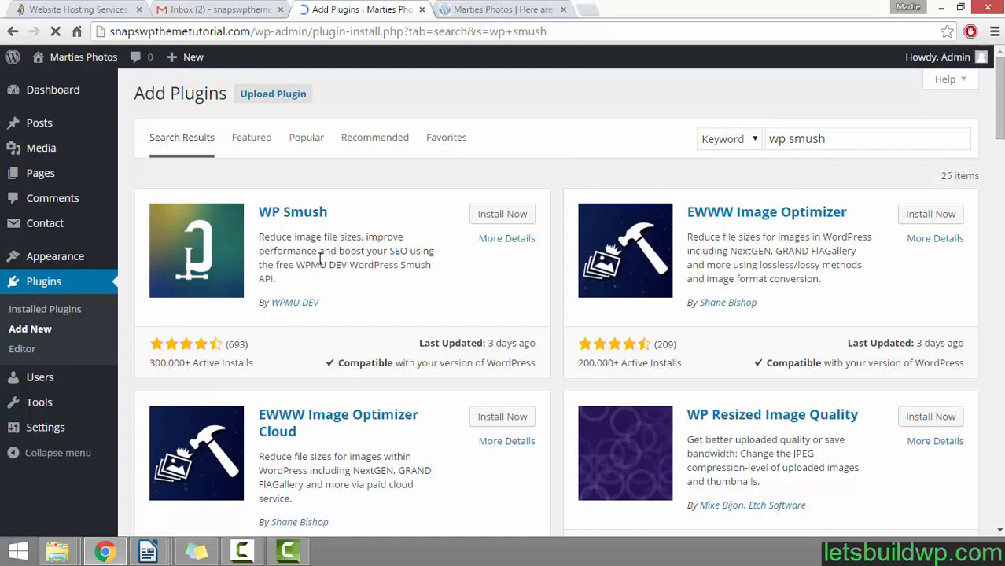
left_click(491, 226)
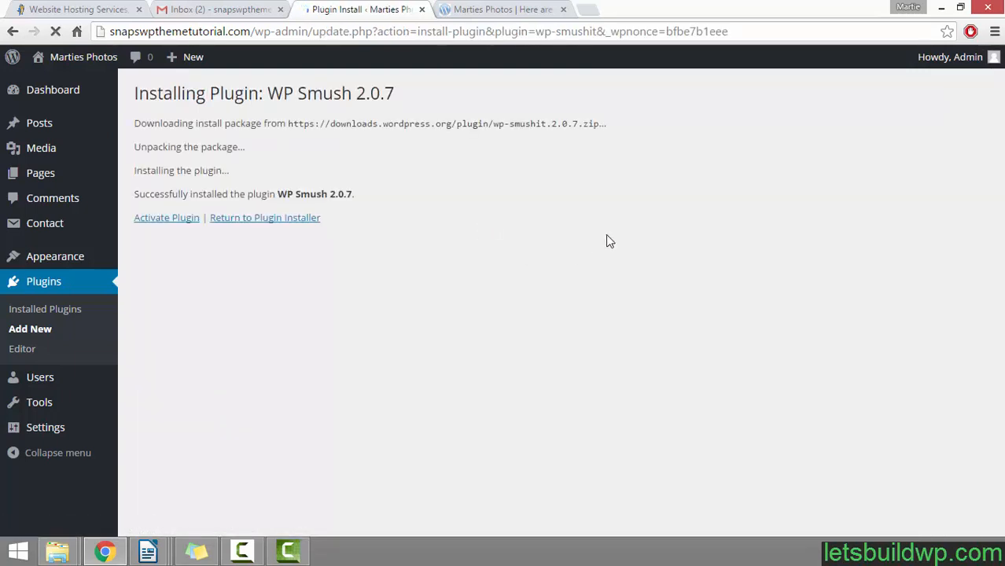
left_click(186, 222)
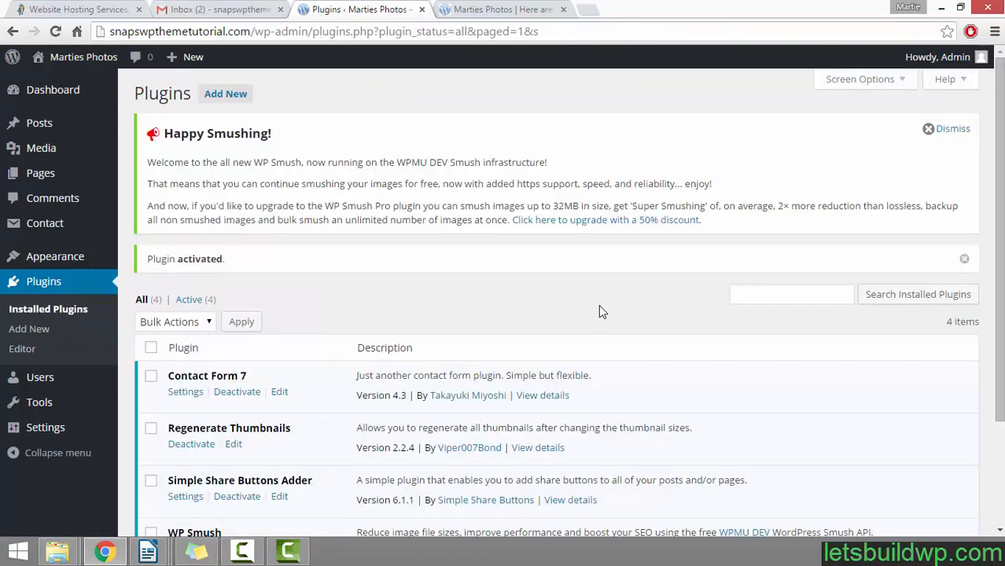
- Bulk smush the media library's image attachments with WP Smush
left_click(63, 157)
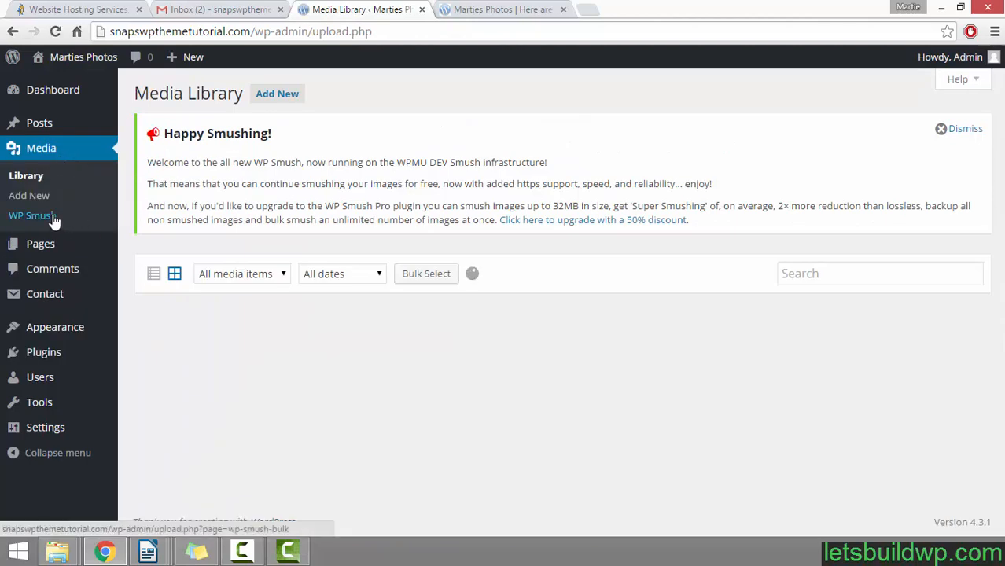
left_click(51, 218)
scroll(486, 323, "down", 3)
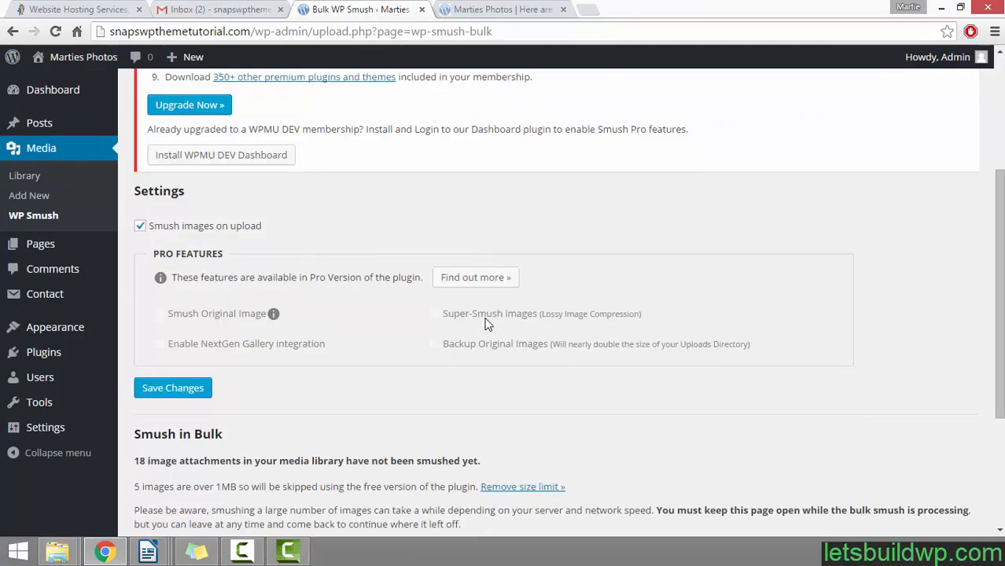
scroll(485, 322, "down", 3)
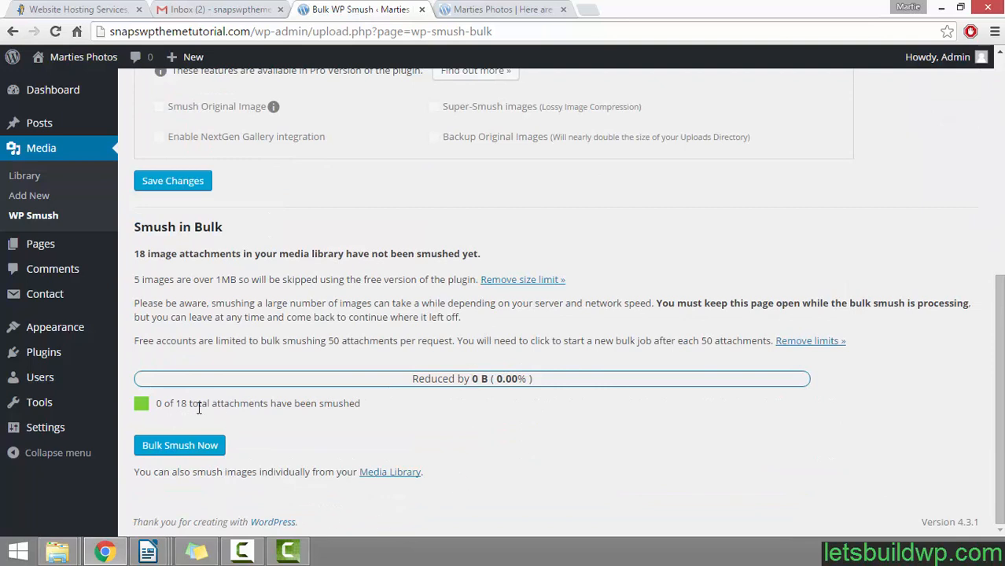
left_click_drag(275, 406, 363, 404)
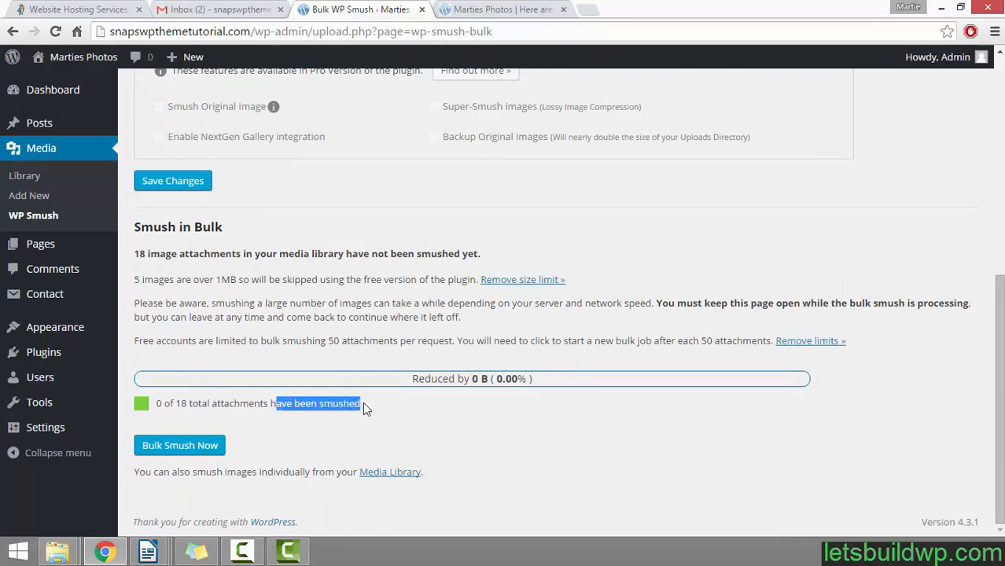
left_click(402, 423)
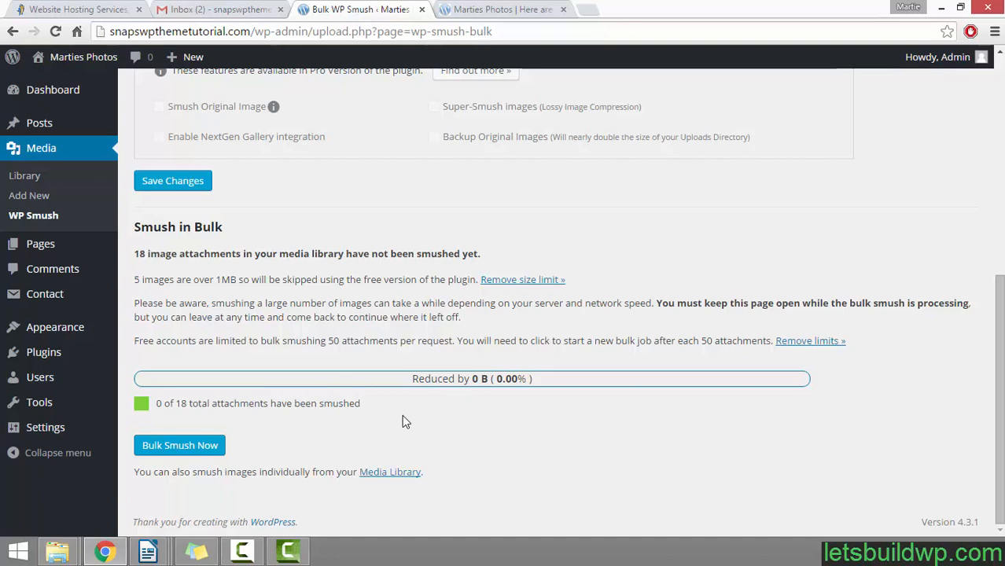
left_click(186, 446)
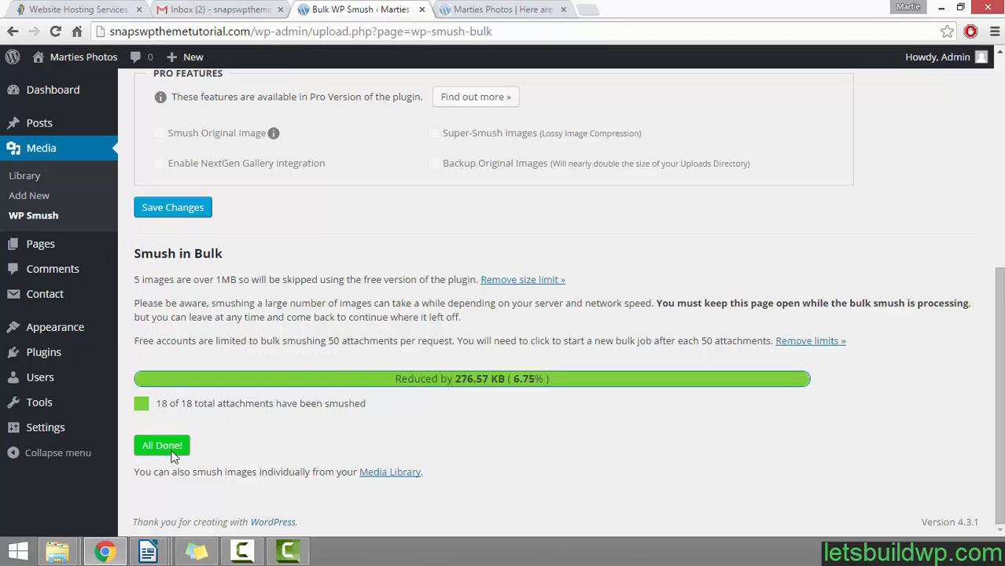
- View the live site's photo grid and the Morning Sun post to check how the compressed images look
scroll(294, 426, "up", 5)
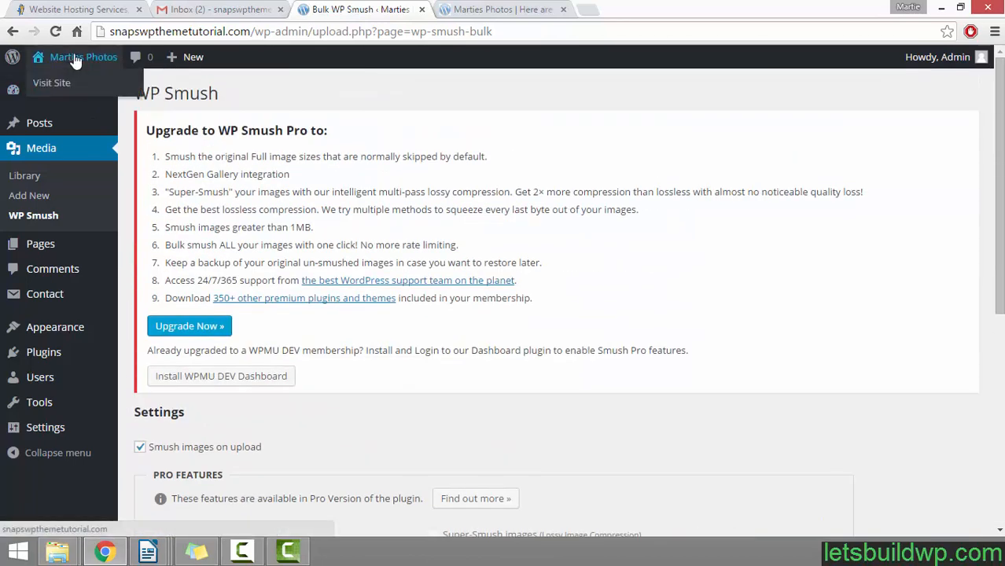
left_click(75, 62)
scroll(59, 303, "down", 7)
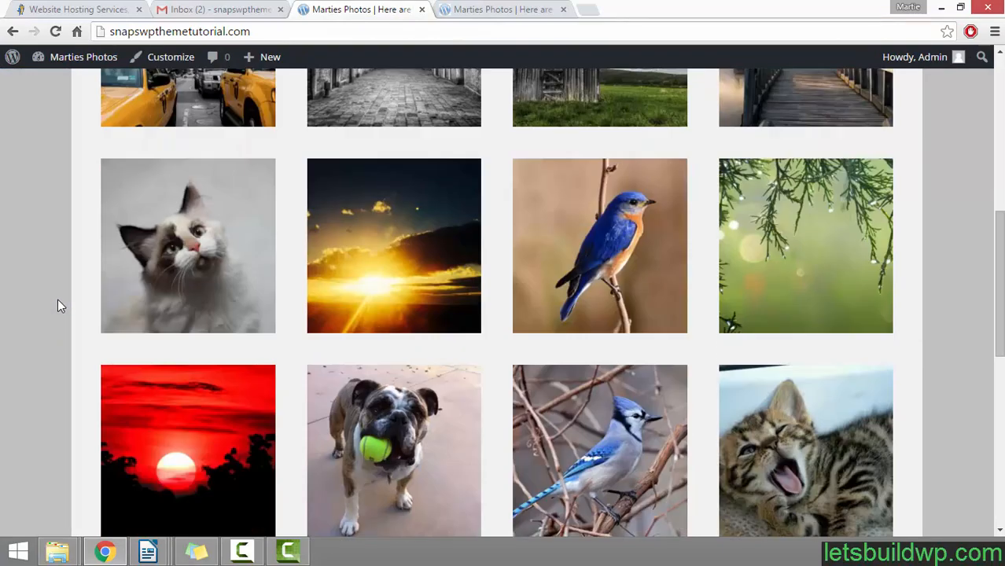
left_click(378, 243)
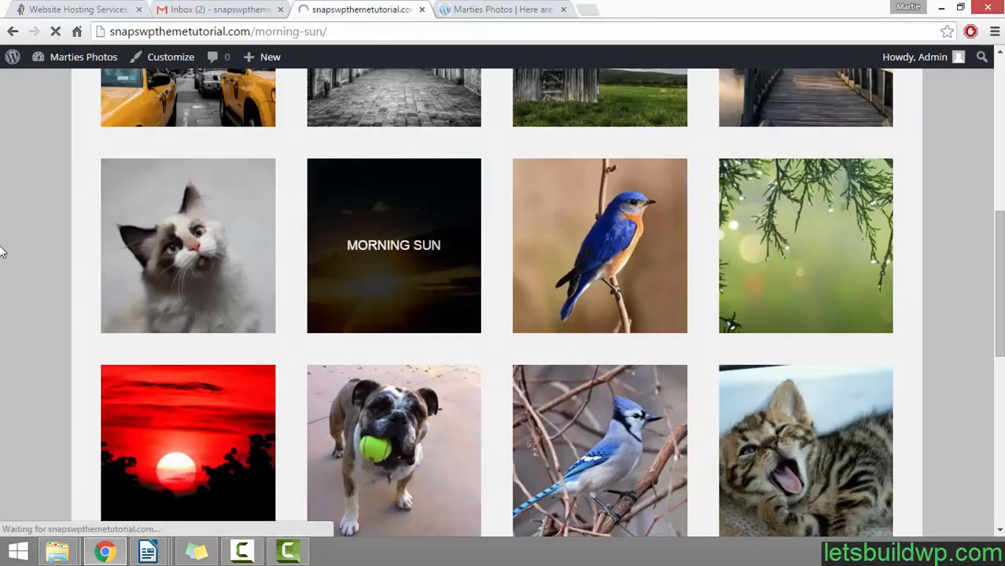
scroll(10, 254, "down", 6)
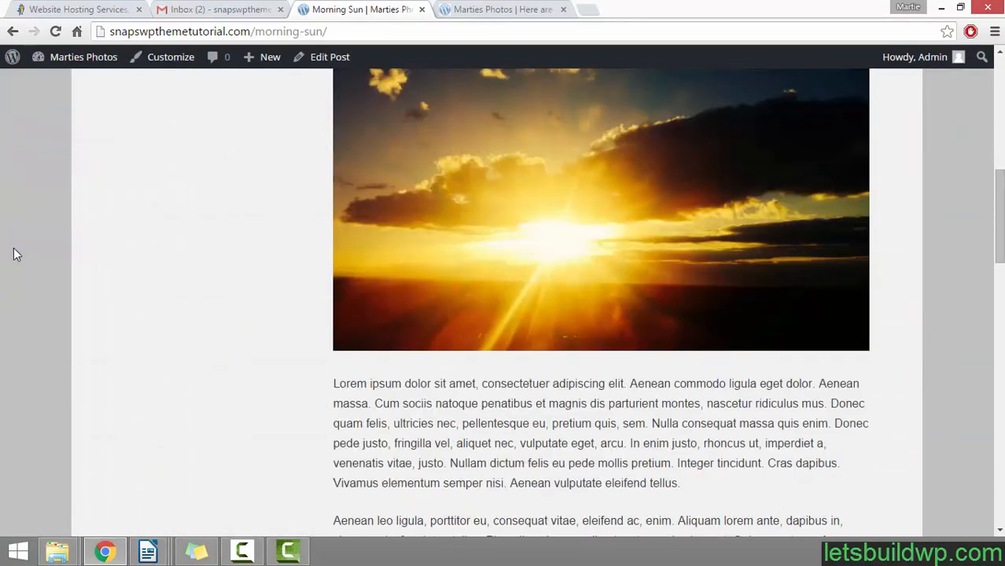
scroll(14, 254, "up", 6)
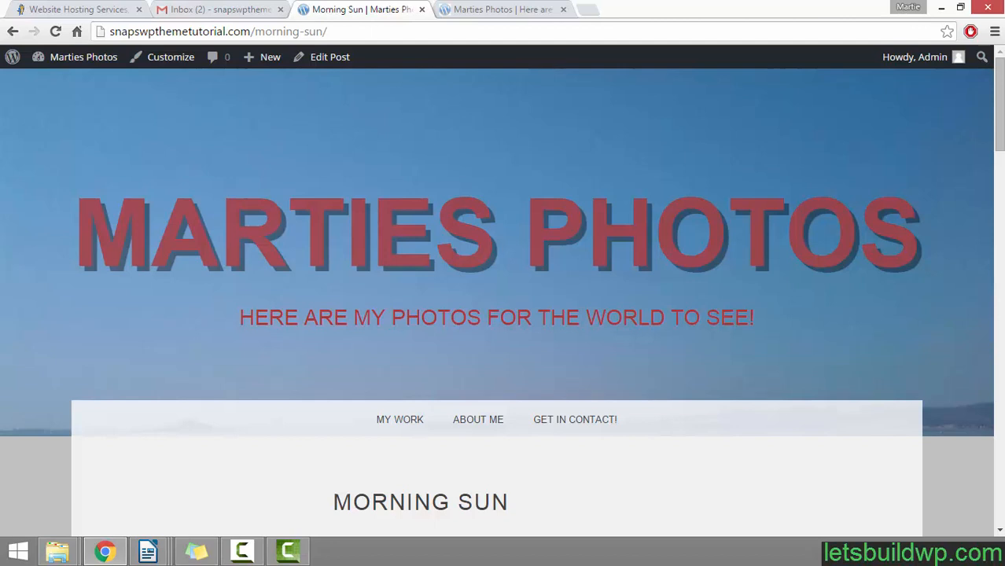
- Search the WordPress plugin directory for "w3 total cache", then install and activate the W3 Total Cache plugin
left_click(86, 60)
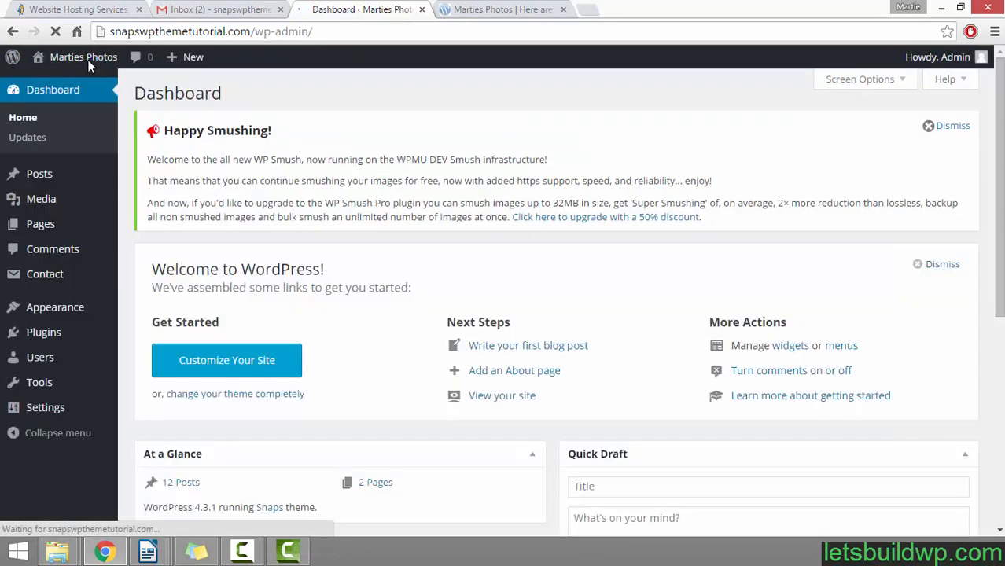
left_click(24, 338)
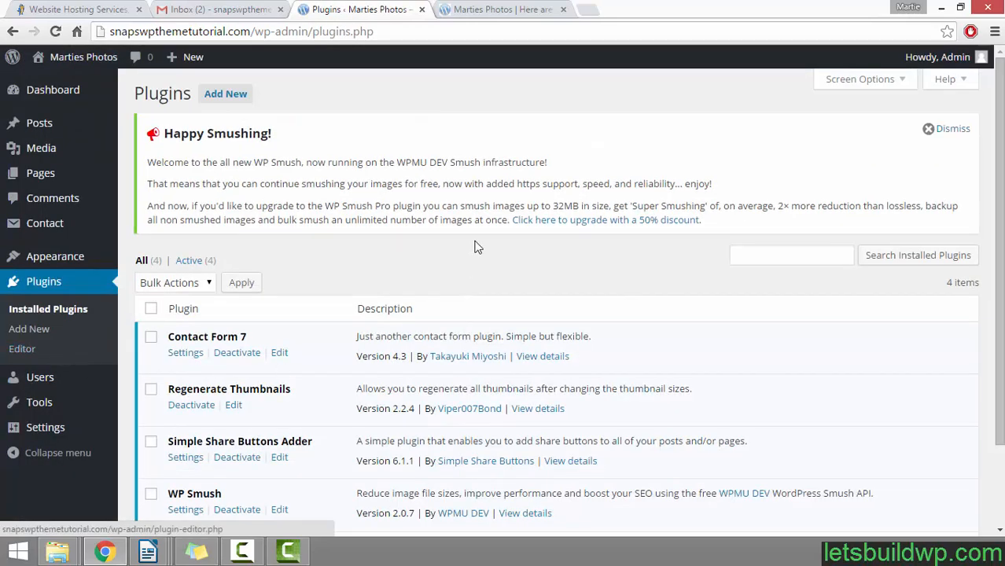
left_click(228, 100)
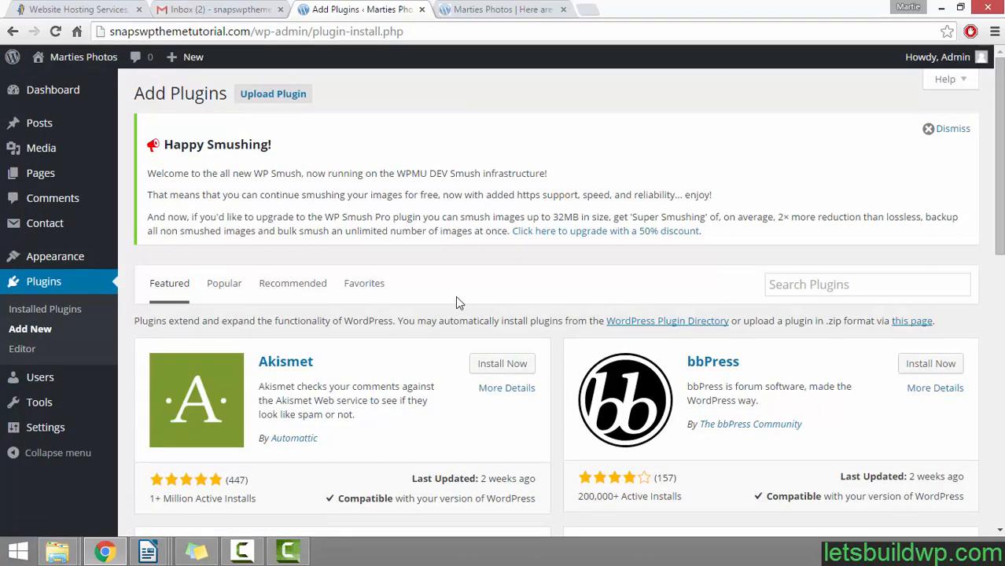
left_click(789, 283)
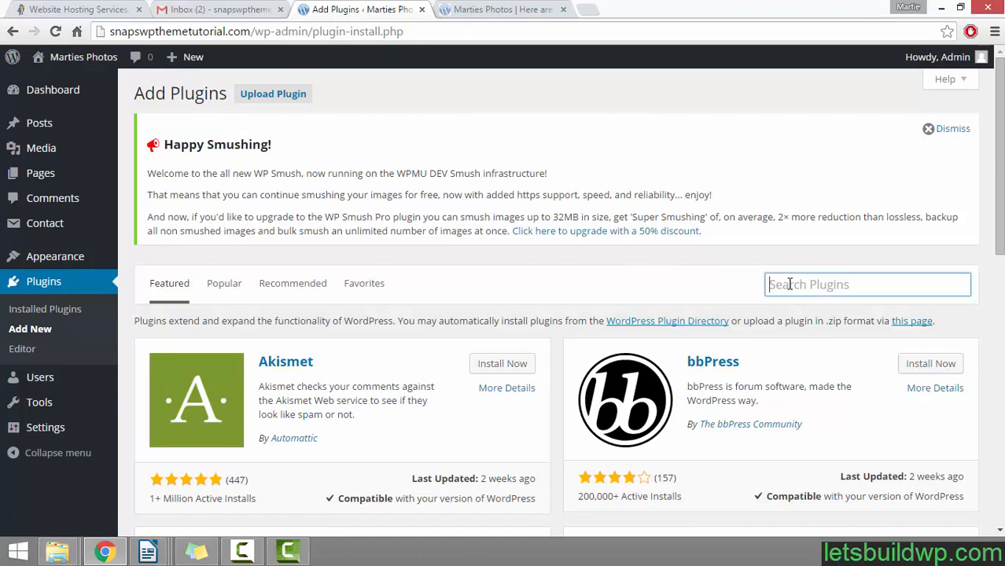
type("w3 ")
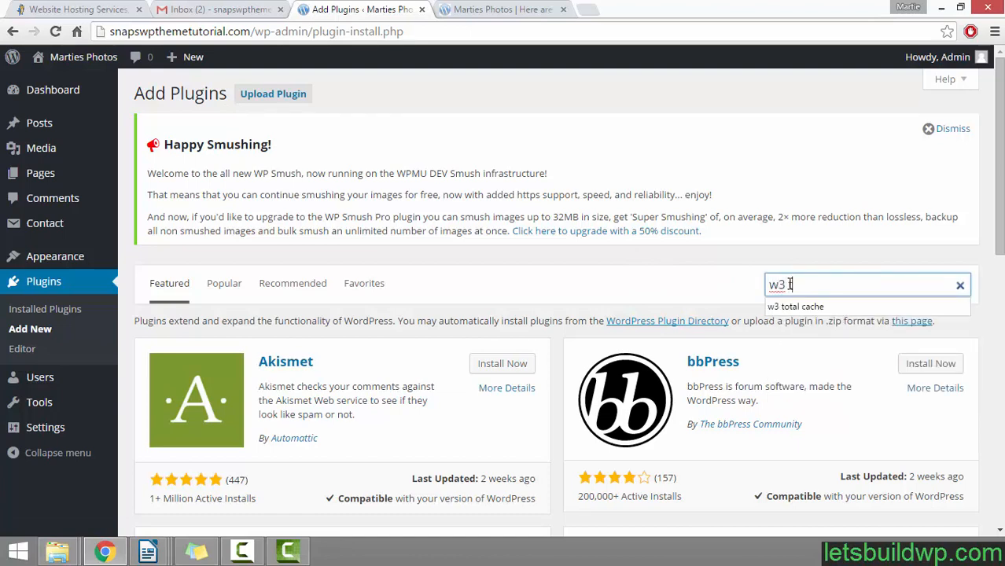
type("total cache")
key("Return")
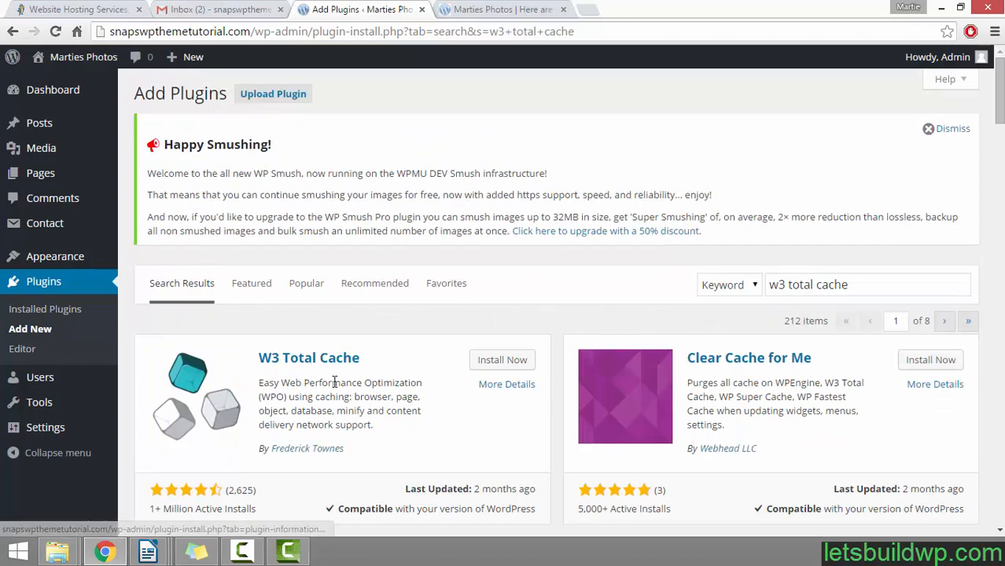
left_click(507, 363)
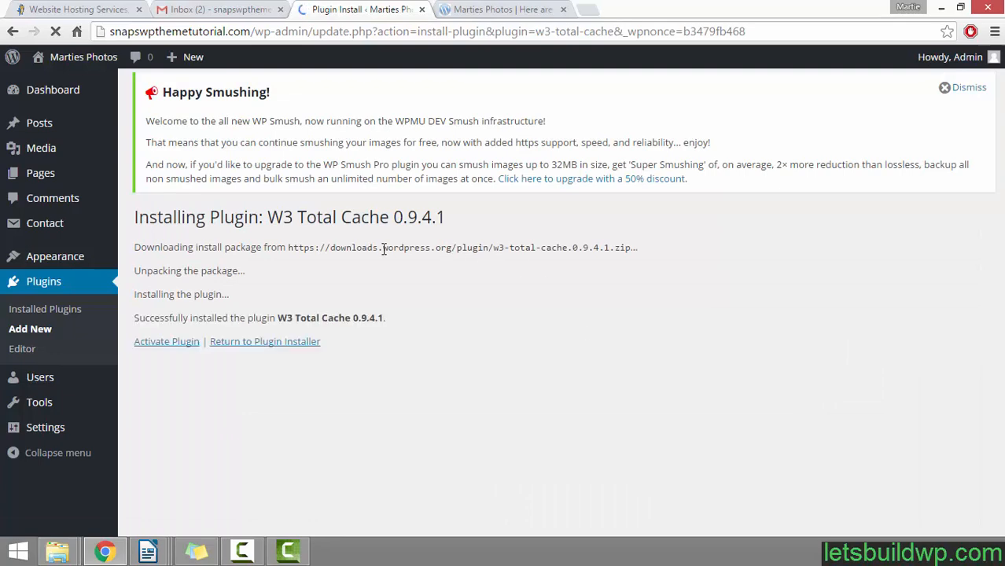
left_click(187, 348)
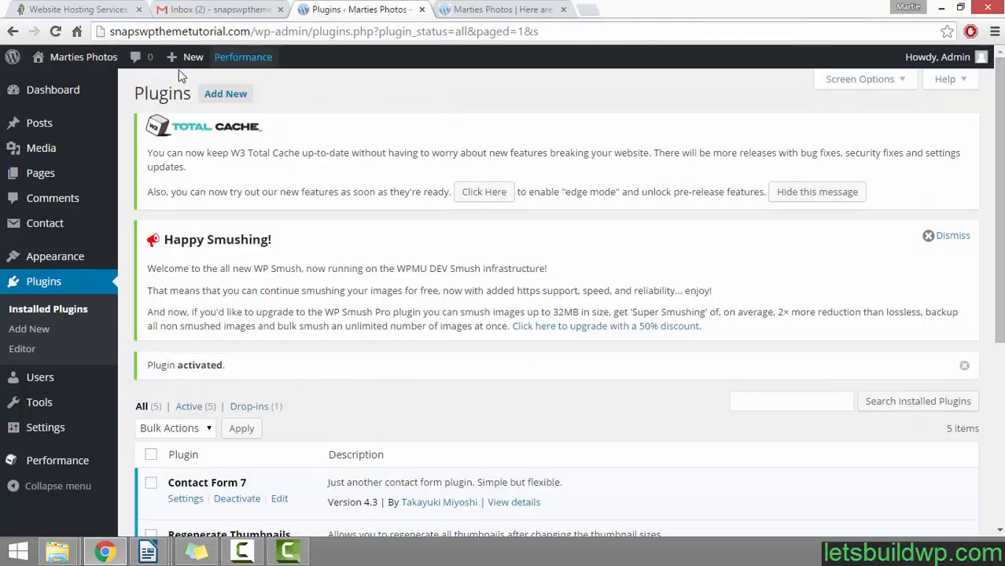
mouse_move(241, 61)
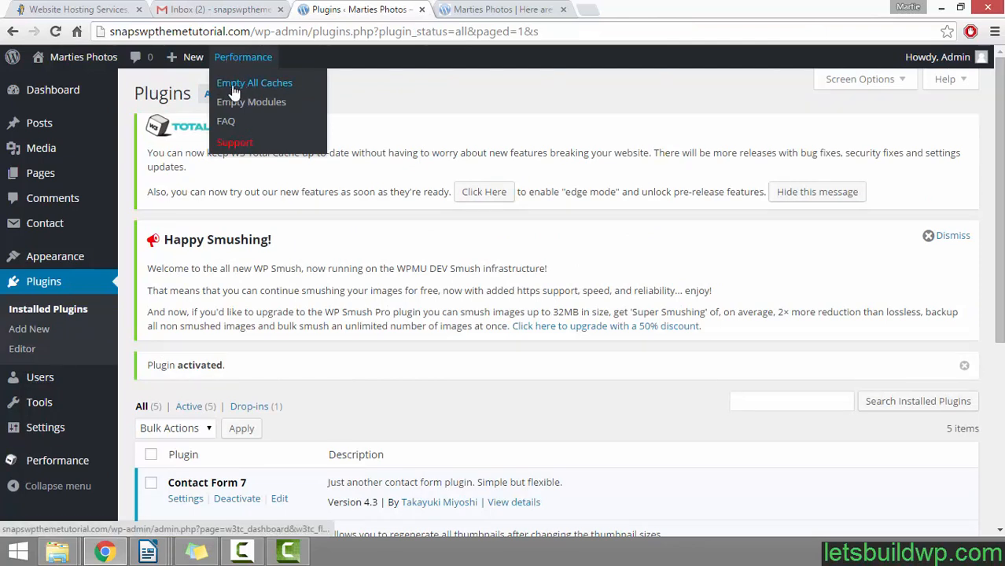
- Empty all W3 Total Cache caches and open the live site's front page
left_click(264, 92)
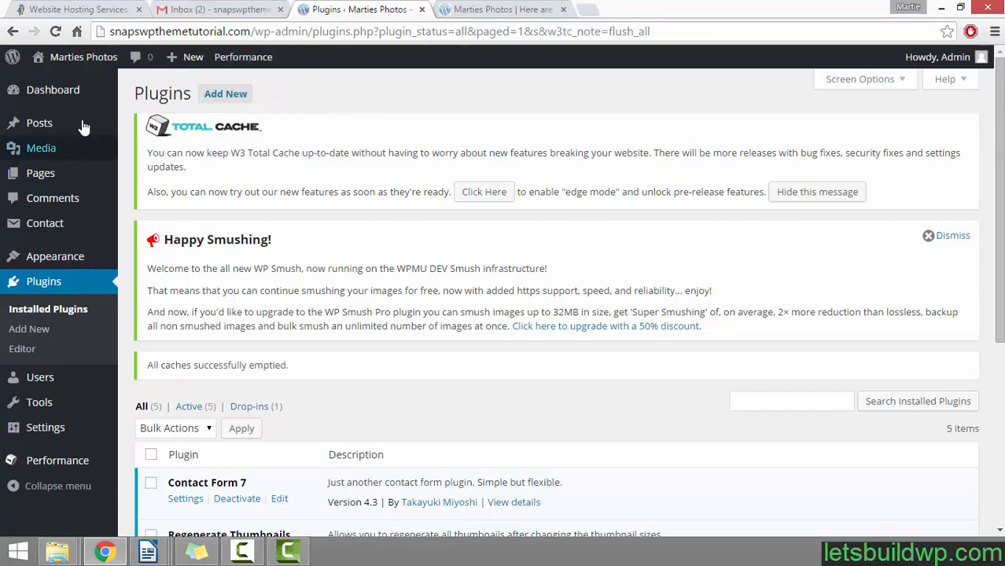
mouse_move(83, 57)
left_click(101, 75)
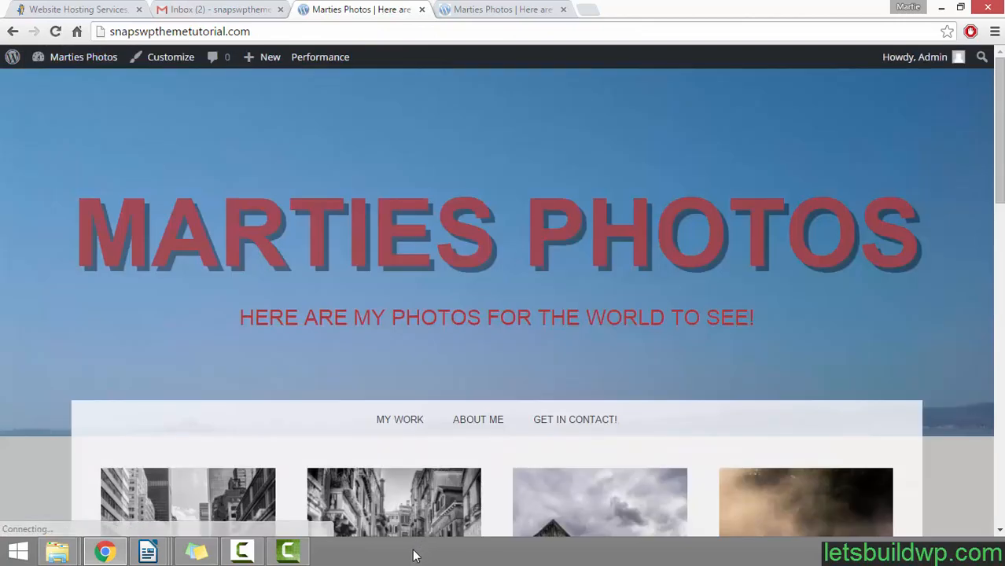
mouse_move(308, 63)
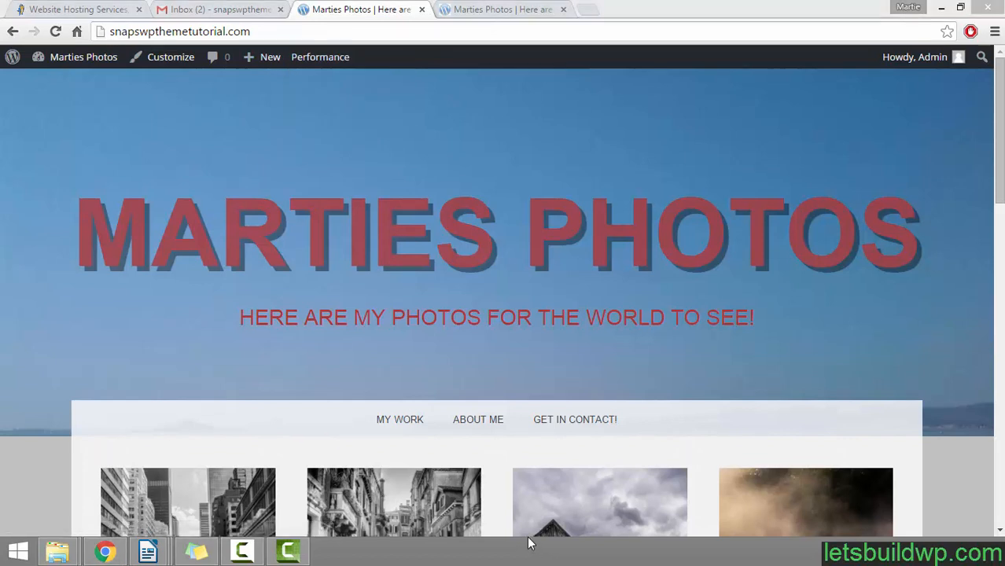
- Review the portfolio website checklist in Sticky Notes, from the site title and header image item to the closing congratulations line
left_click(199, 556)
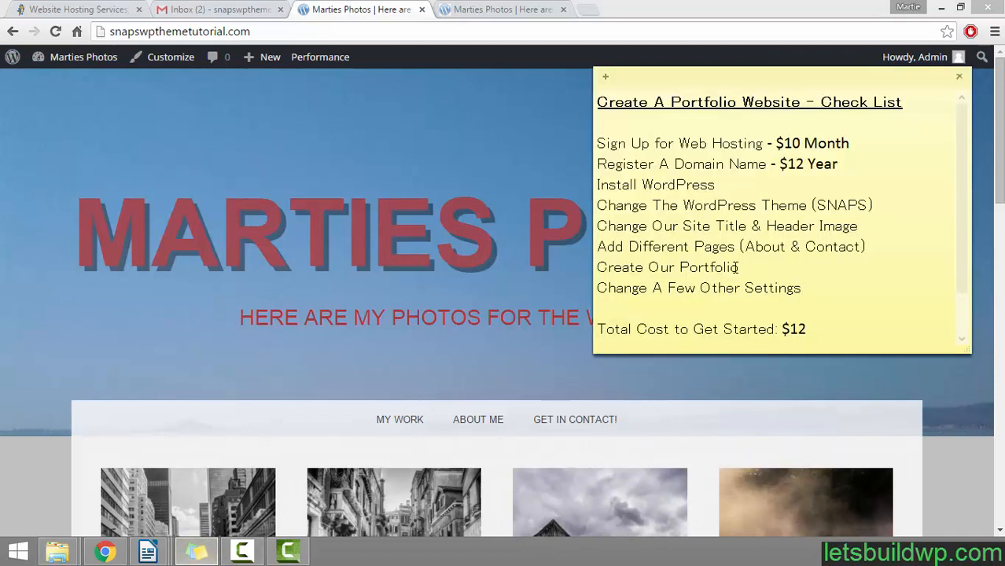
left_click_drag(858, 226, 596, 226)
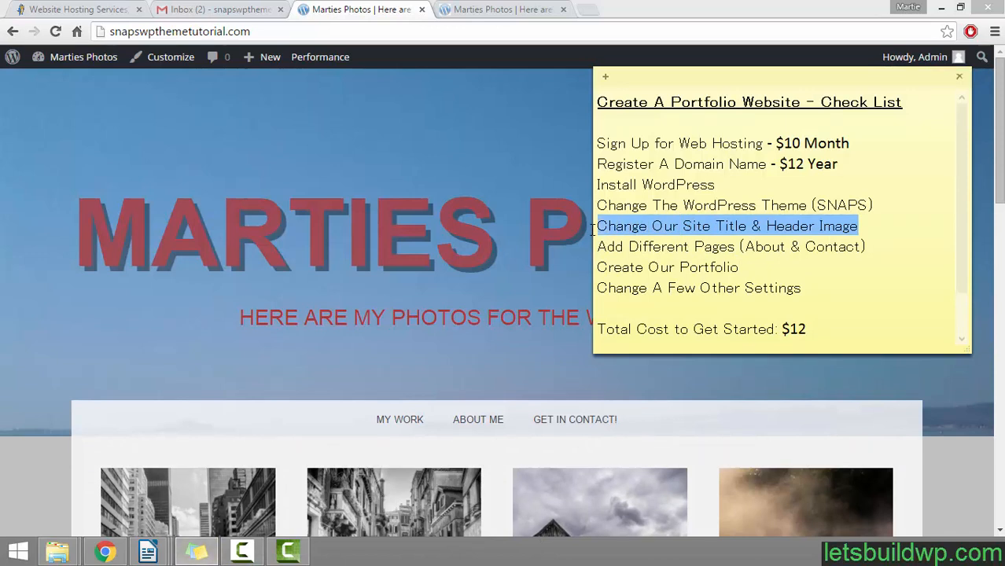
left_click_drag(866, 247, 594, 247)
left_click_drag(757, 270, 594, 270)
left_click(841, 285)
left_click_drag(841, 285, 601, 295)
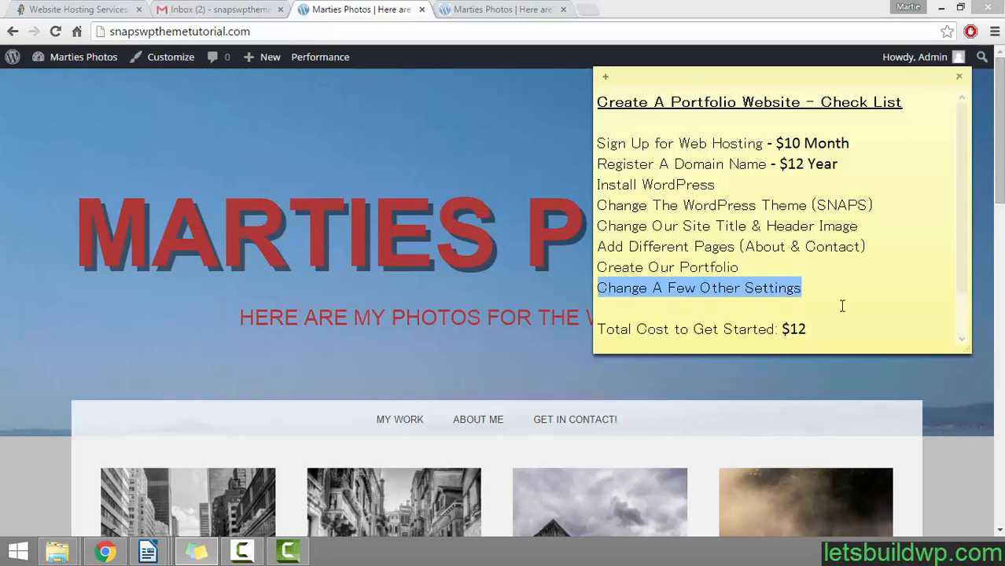
left_click_drag(958, 141, 959, 190)
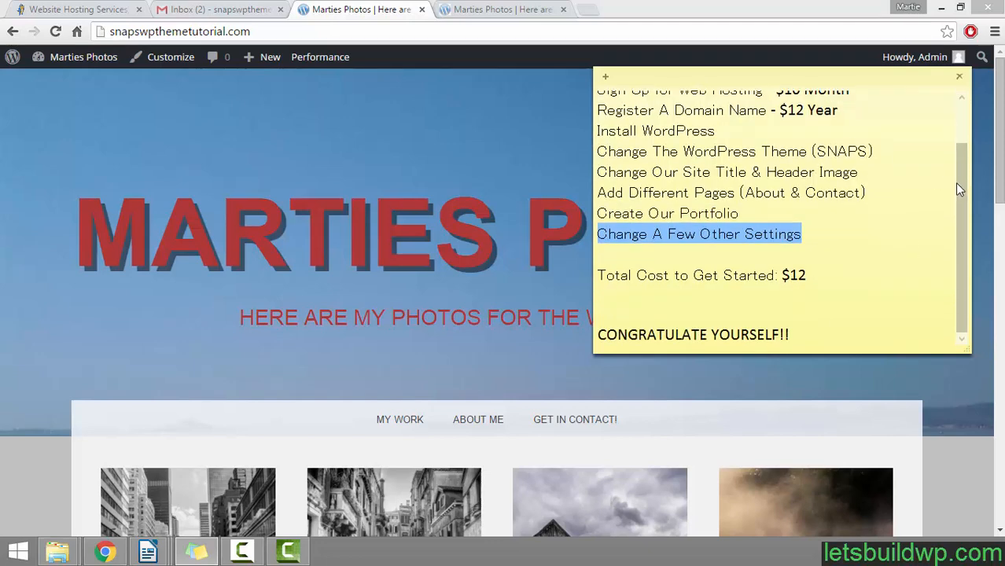
left_click_drag(790, 335, 575, 354)
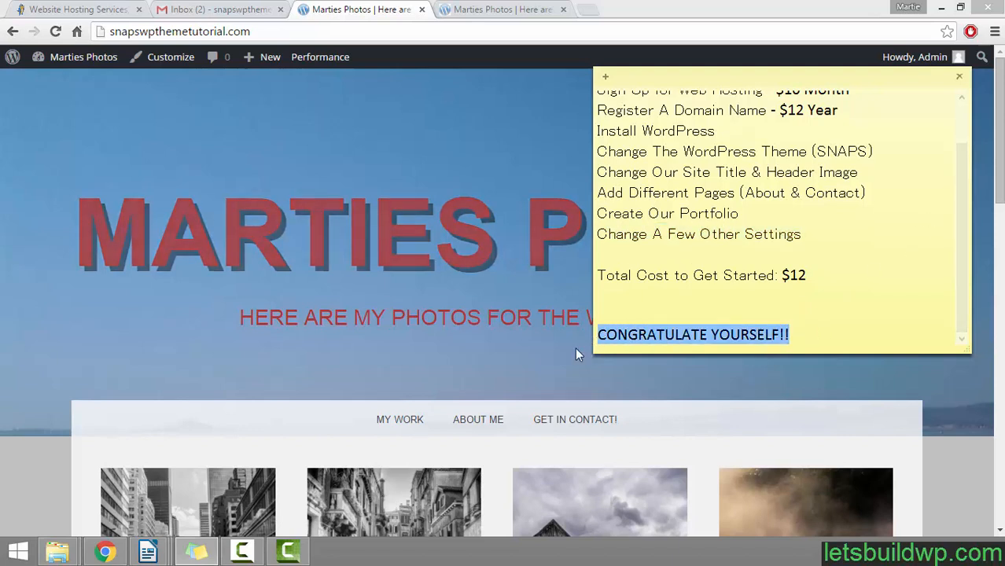
left_click(299, 420)
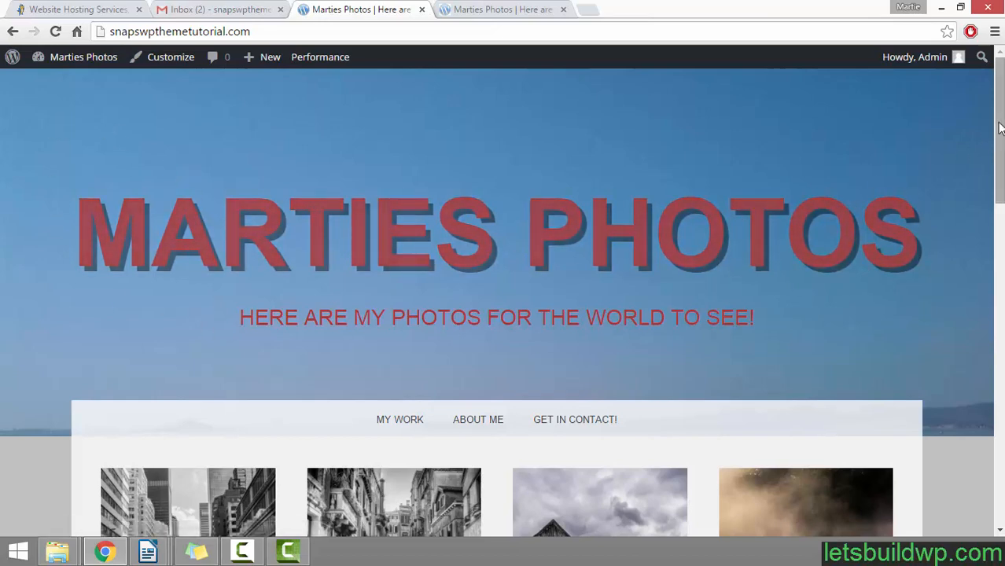
- View the front page's photo grid, then look over the About Me page's photo and text
left_click_drag(999, 138, 999, 210)
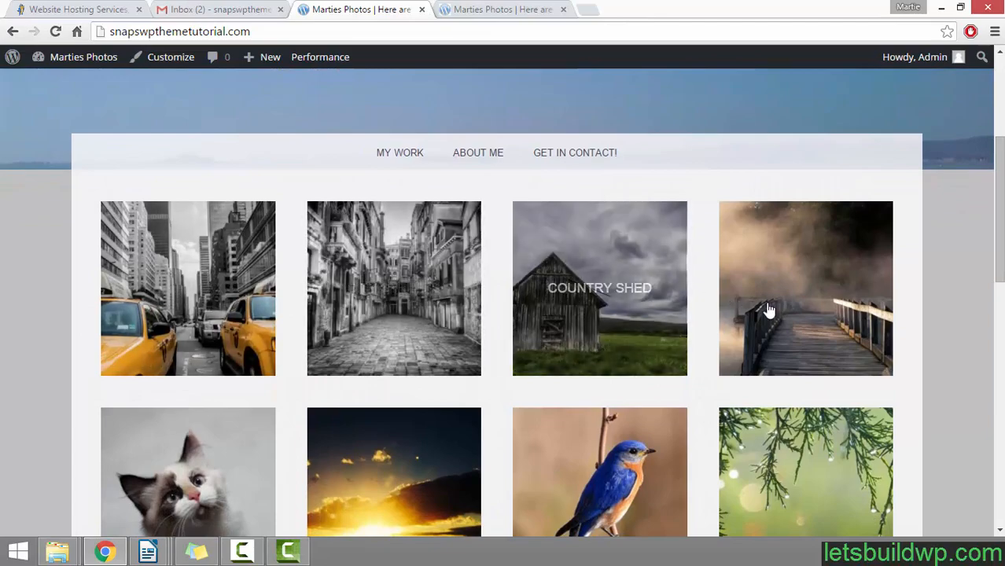
left_click(468, 155)
scroll(5, 241, "down", 5)
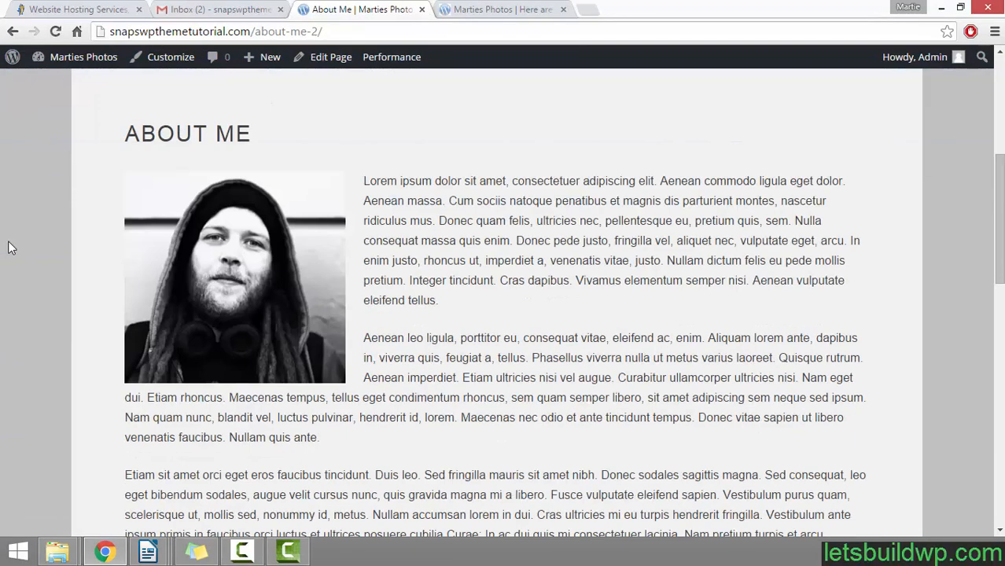
scroll(122, 259, "down", 5)
scroll(126, 260, "up", 8)
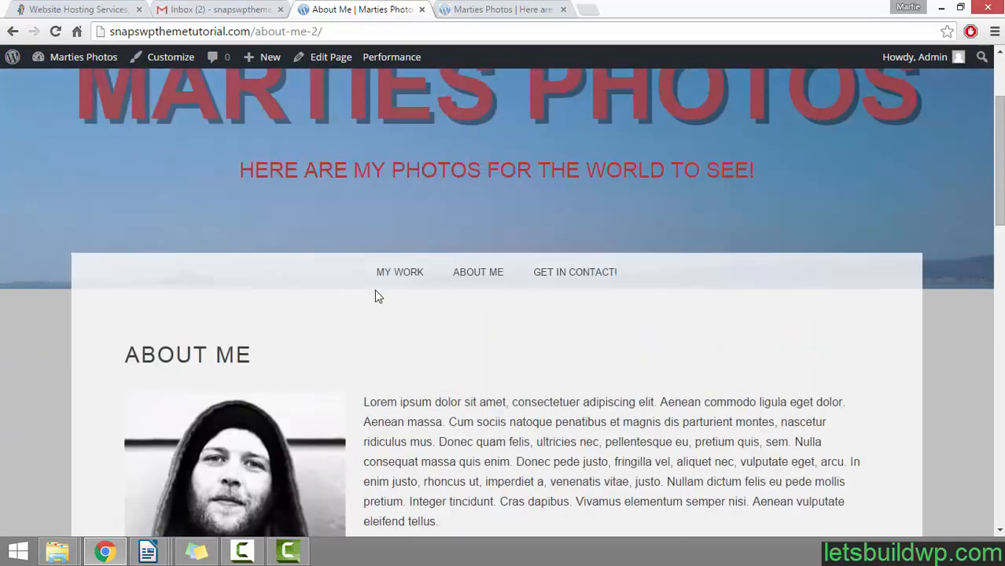
- View the Get In Contact! page, checking its banner image, Facebook link and contact form
left_click(564, 281)
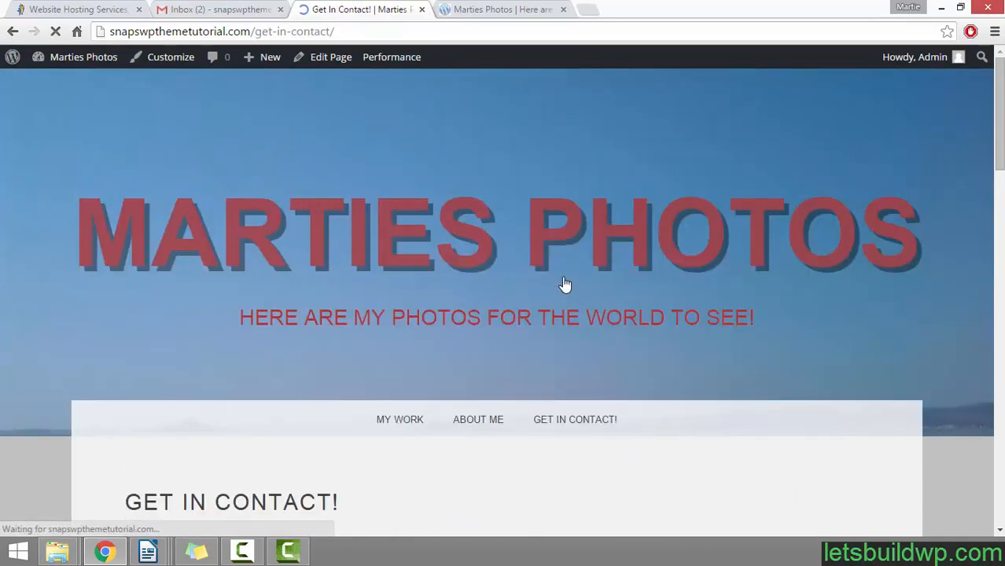
scroll(59, 227, "down", 6)
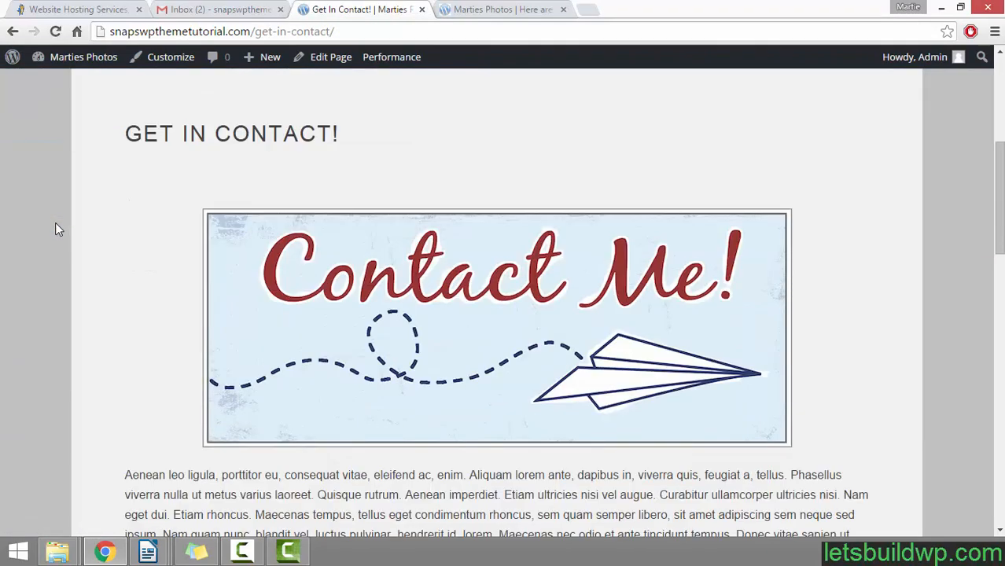
scroll(55, 228, "down", 2)
scroll(55, 223, "down", 6)
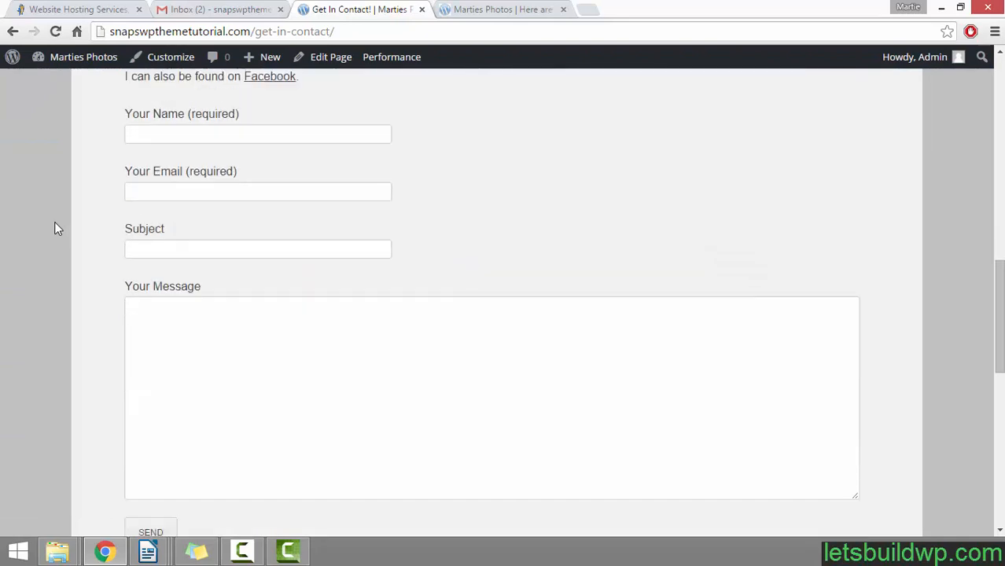
scroll(47, 236, "up", 3)
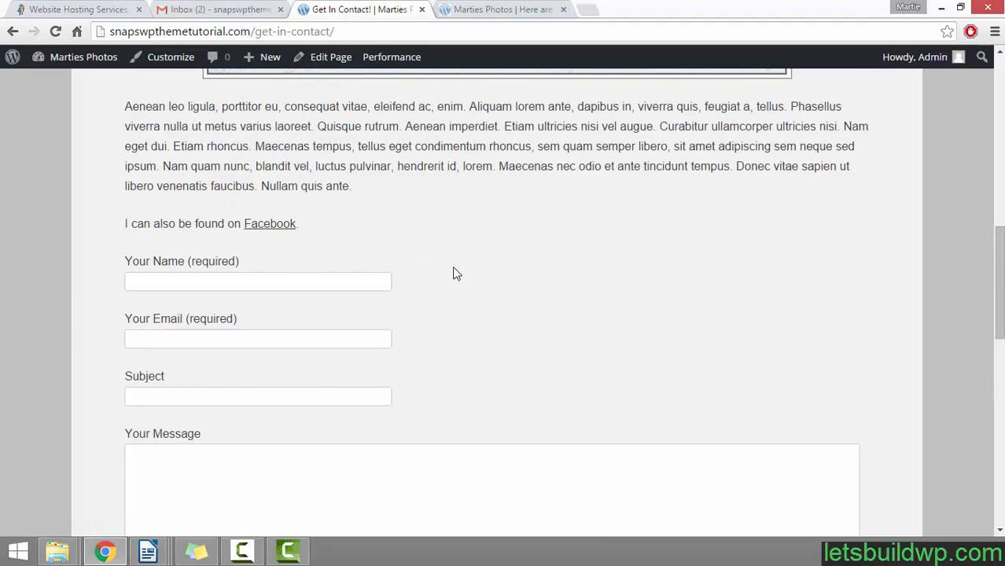
scroll(455, 274, "up", 10)
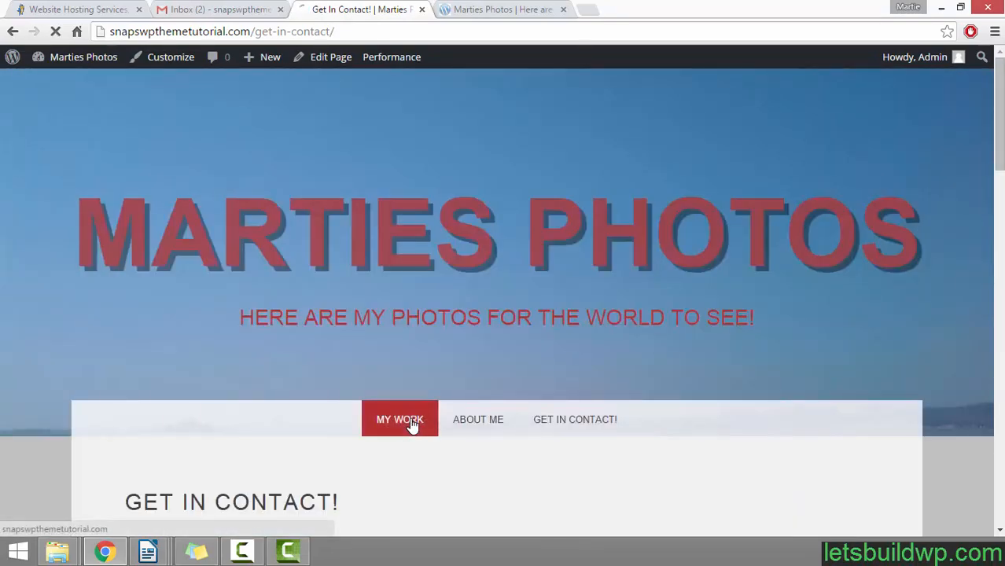
- Open the City Streets post from the My Work grid and check its sharing icons, comment form and footer widgets
left_click(413, 422)
scroll(370, 354, "down", 4)
scroll(327, 357, "down", 2)
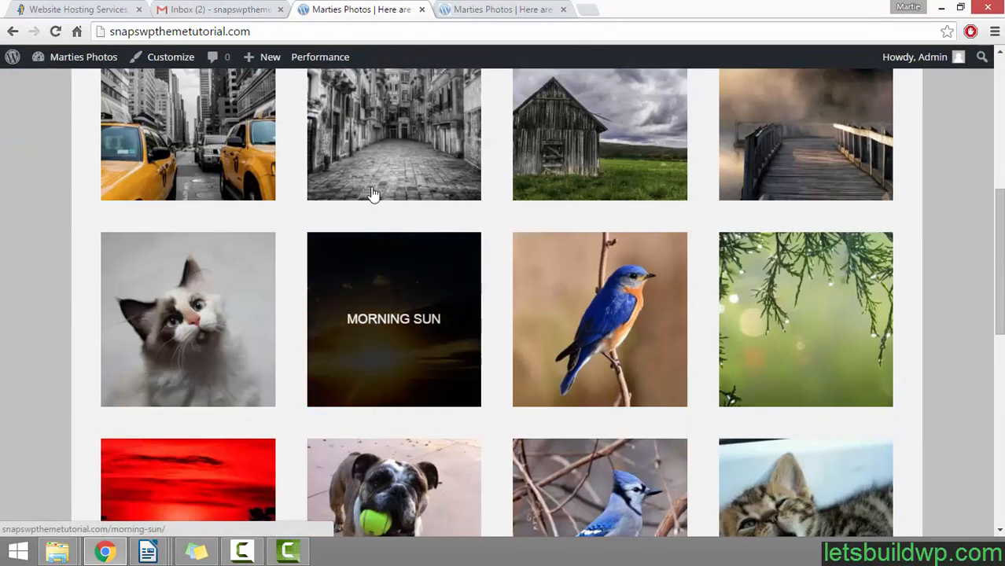
left_click(390, 132)
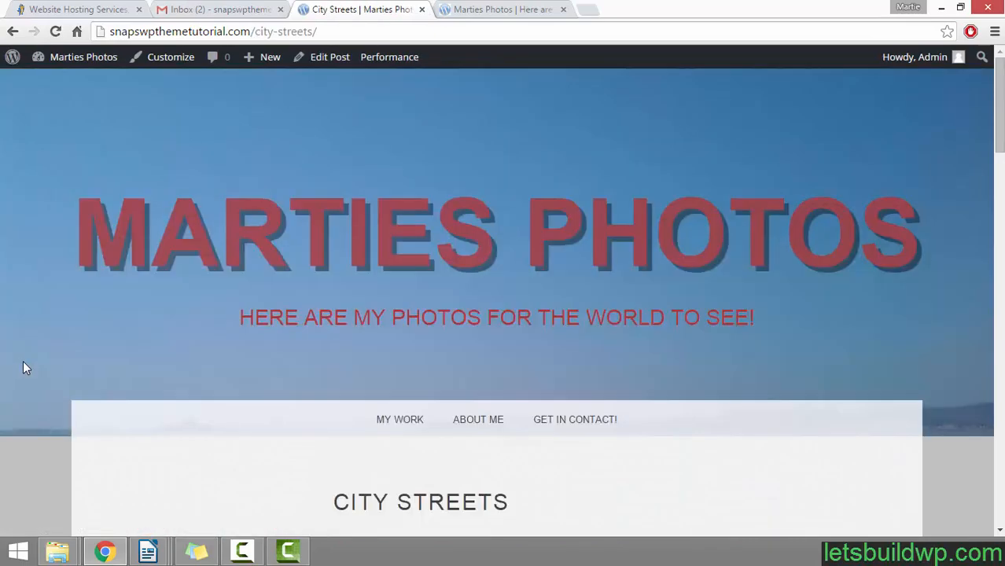
scroll(32, 357, "down", 7)
scroll(44, 354, "down", 9)
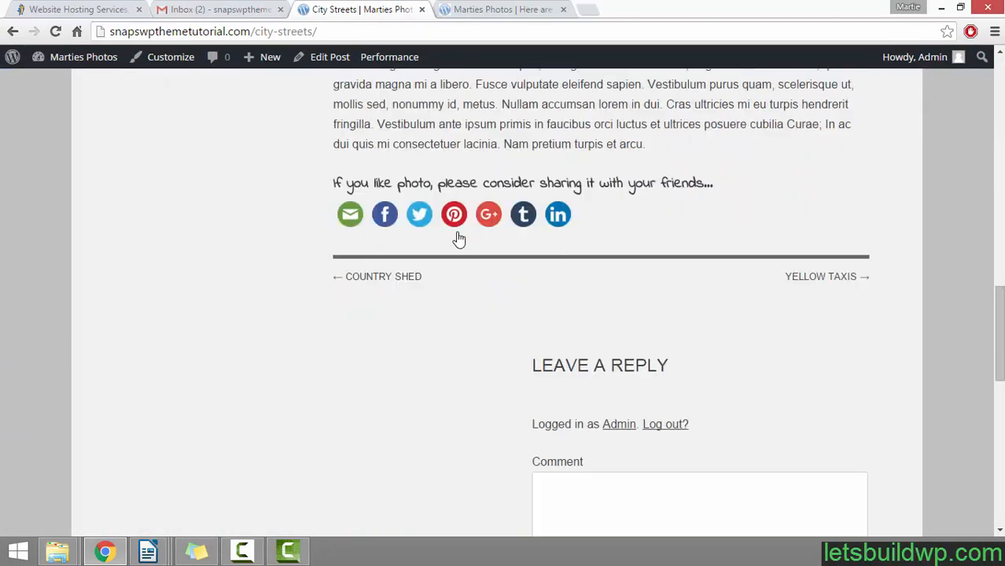
scroll(238, 234, "down", 5)
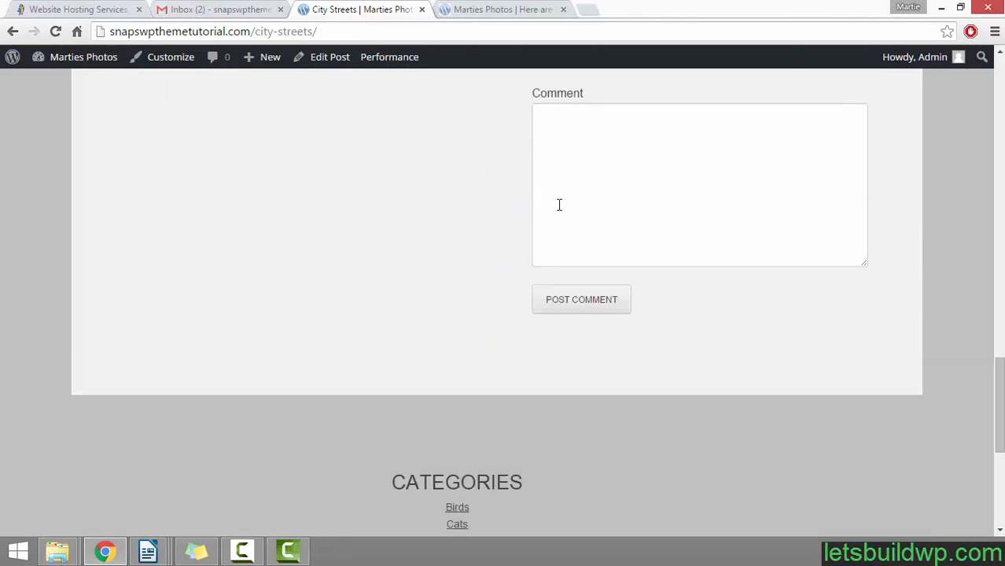
scroll(256, 238, "down", 5)
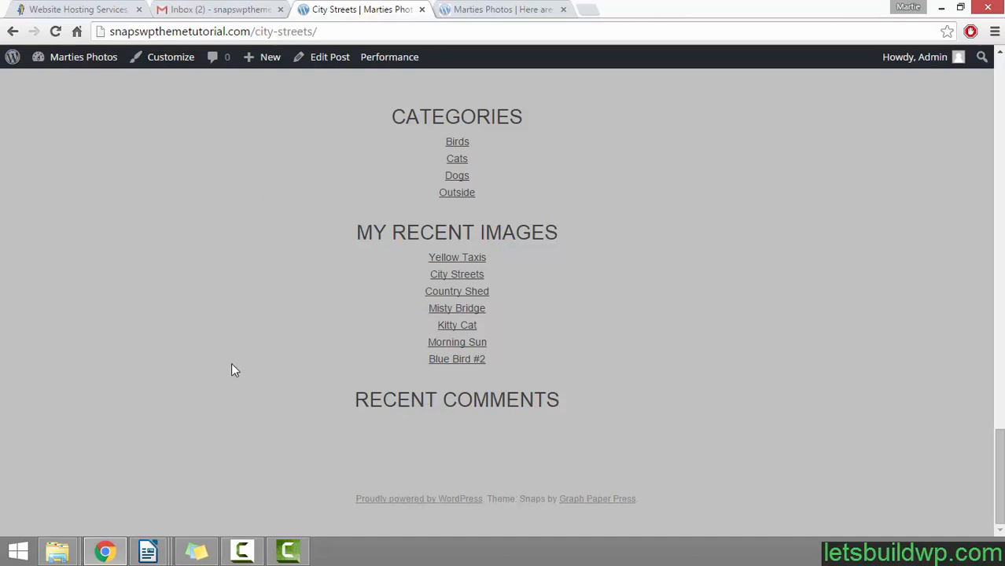
- View the Outside category archive, checking its description and photo thumbnails
left_click(459, 197)
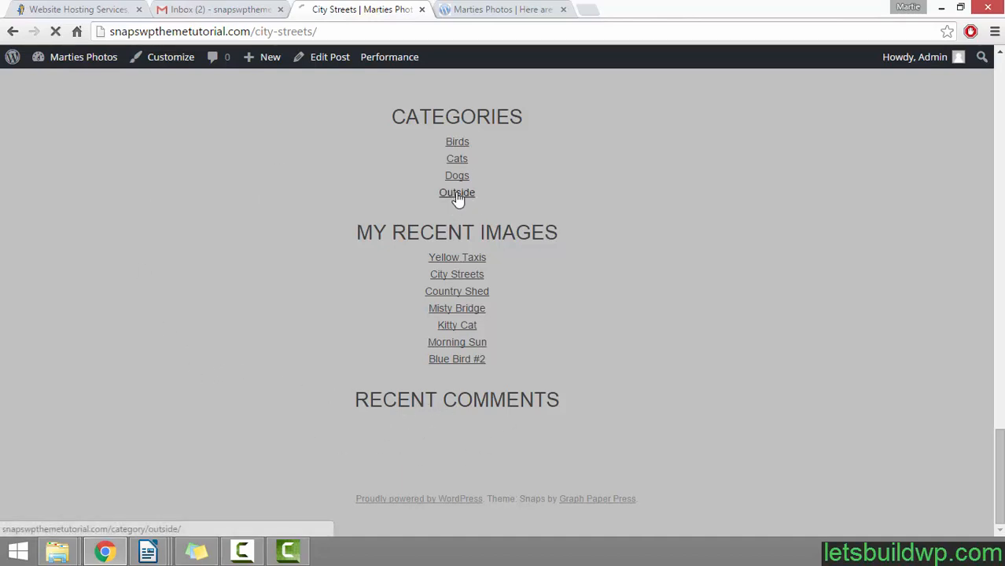
scroll(65, 200, "down", 4)
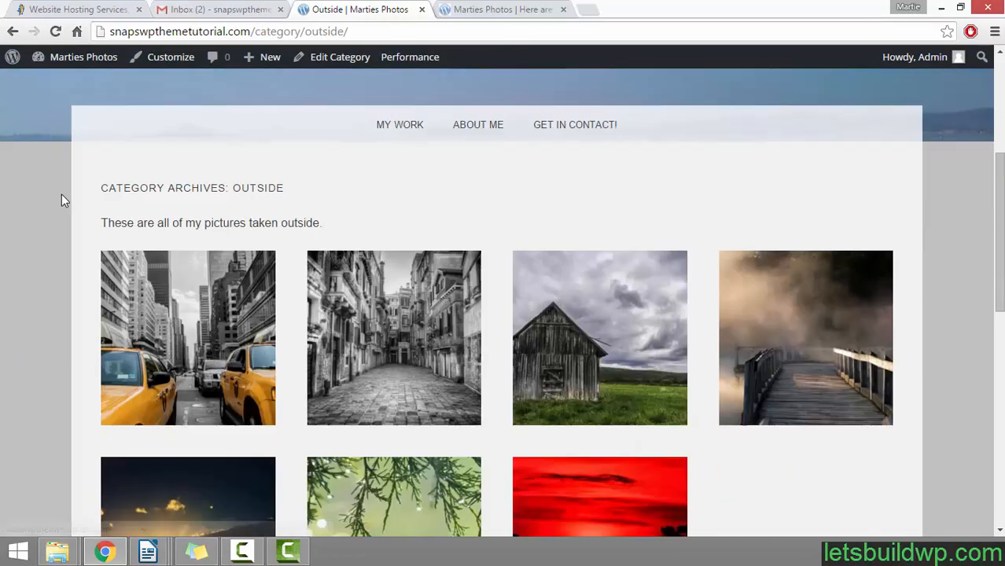
scroll(62, 192, "down", 5)
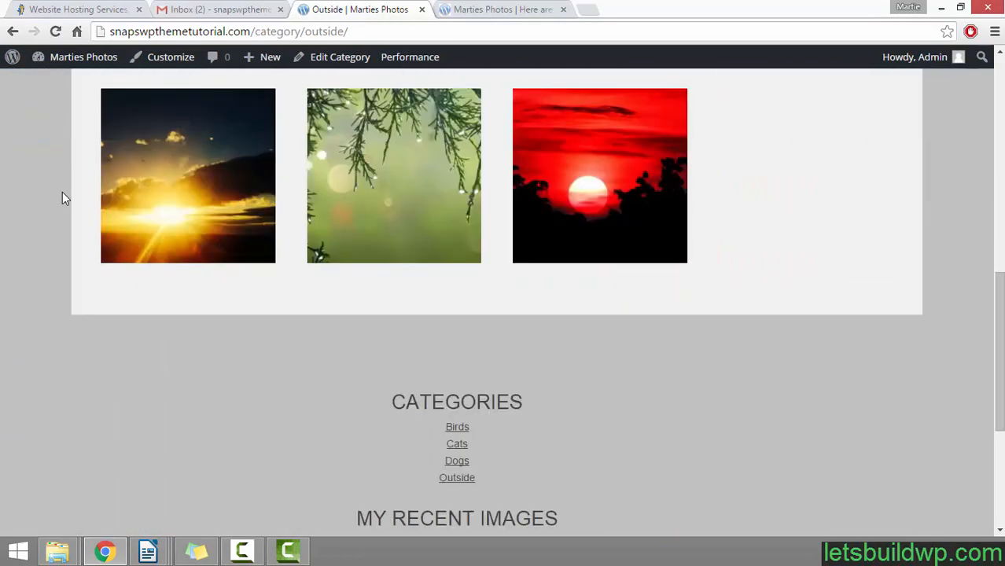
scroll(63, 192, "up", 5)
left_click_drag(98, 224, 331, 228)
left_click(739, 478)
scroll(740, 478, "down", 1)
scroll(744, 448, "up", 4)
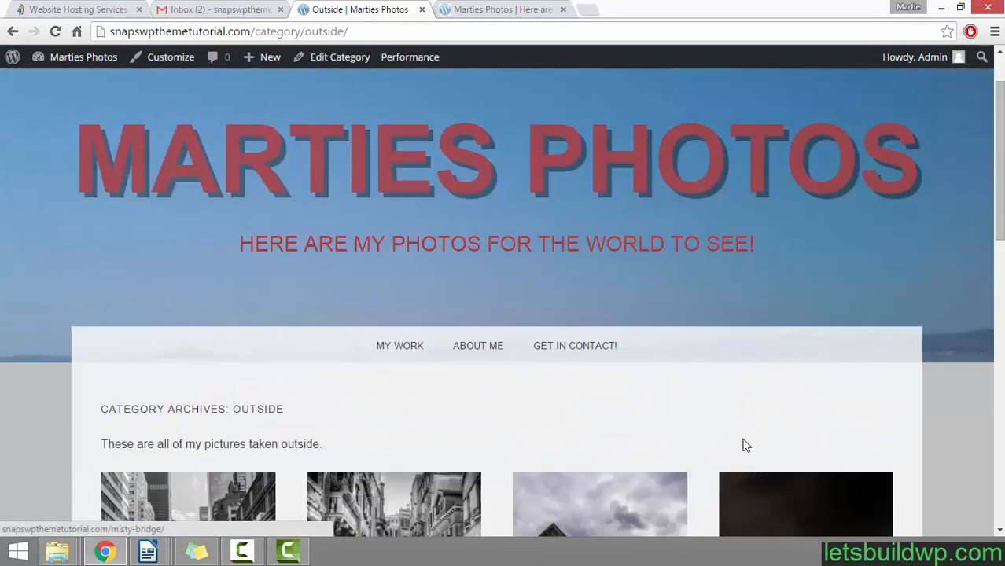
scroll(742, 442, "up", 1)
- Return to the site's front page and look over the full photo grid
left_click(241, 232)
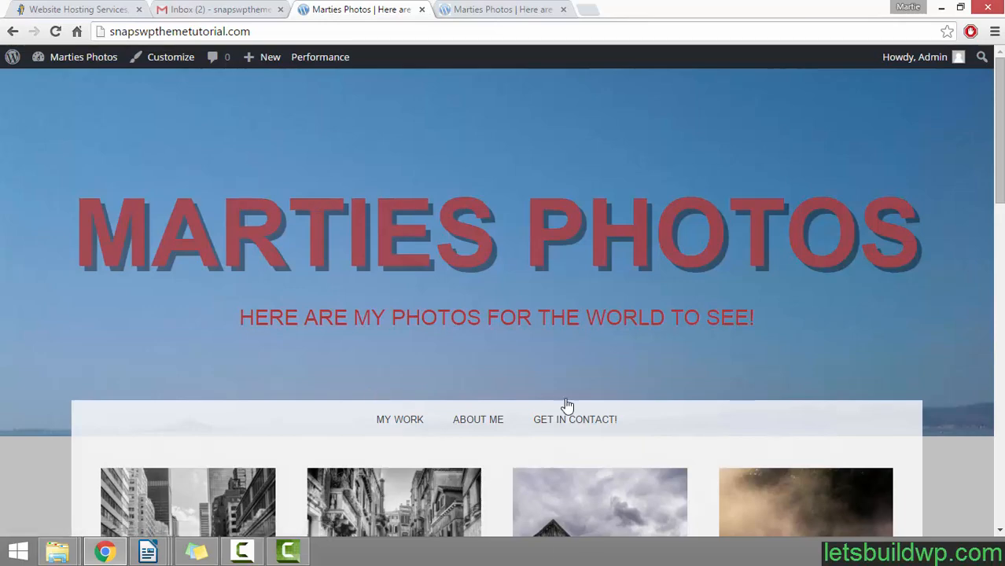
scroll(618, 368, "down", 3)
scroll(617, 365, "down", 4)
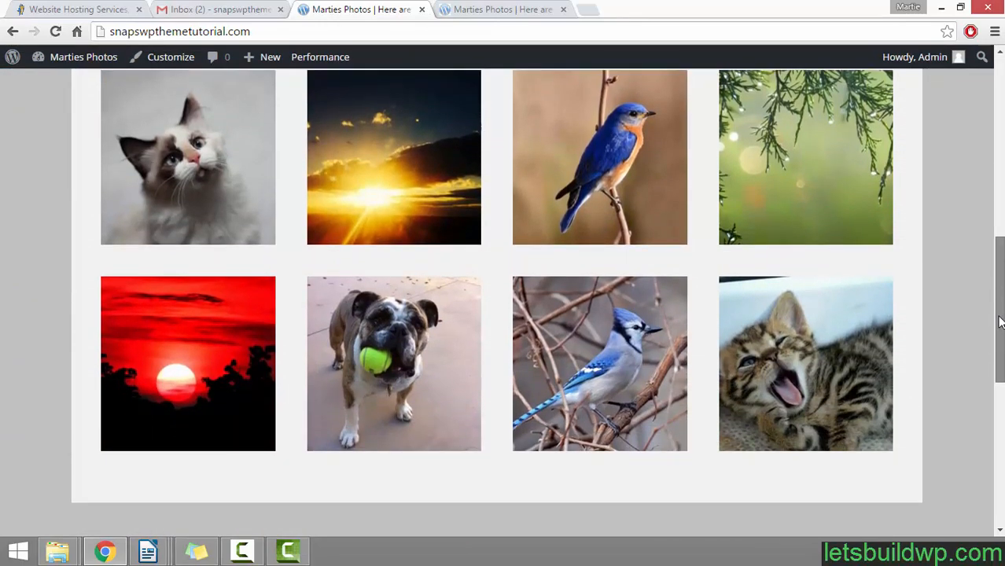
left_click_drag(1001, 327, 1002, 93)
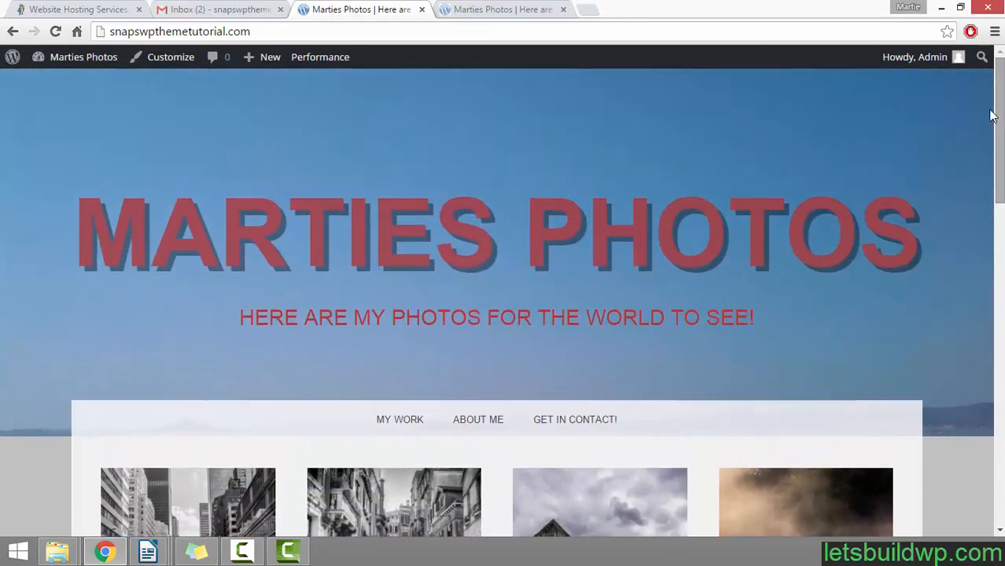